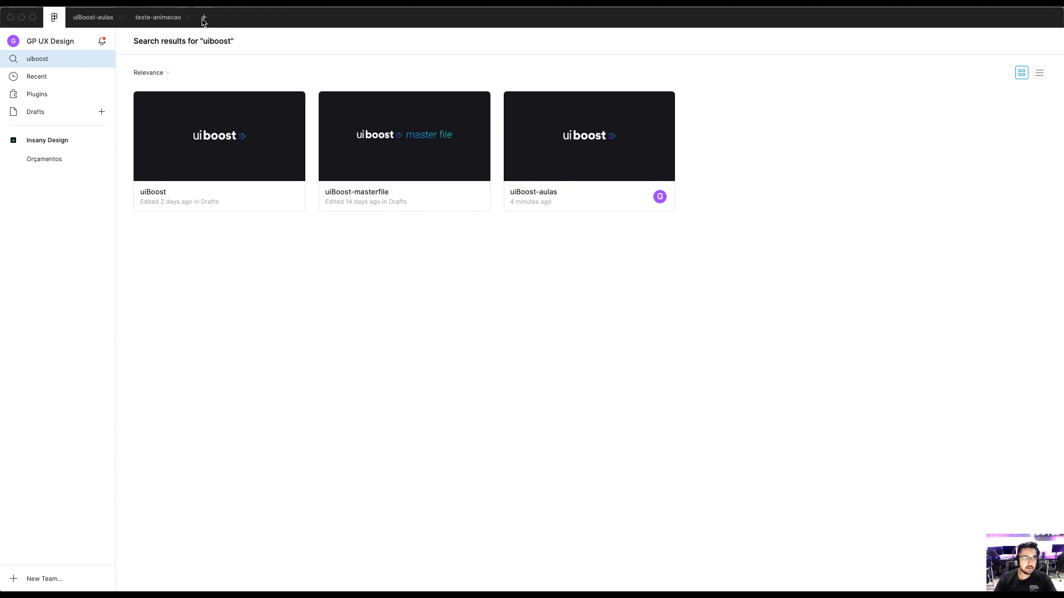
Create a new design file and name it aula-exemplo-figma
left_click(203, 19)
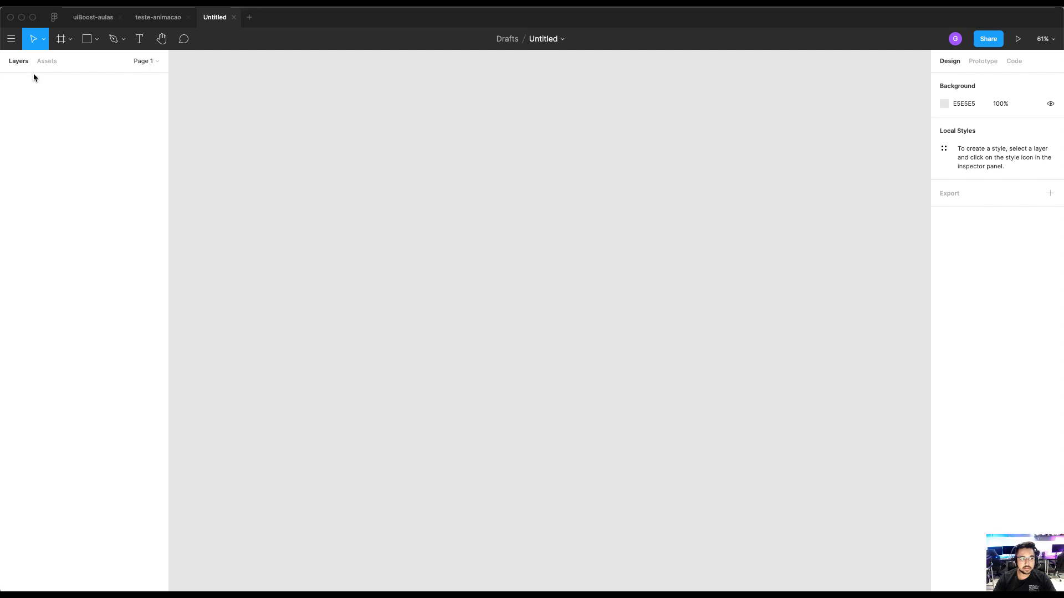
left_click(539, 42)
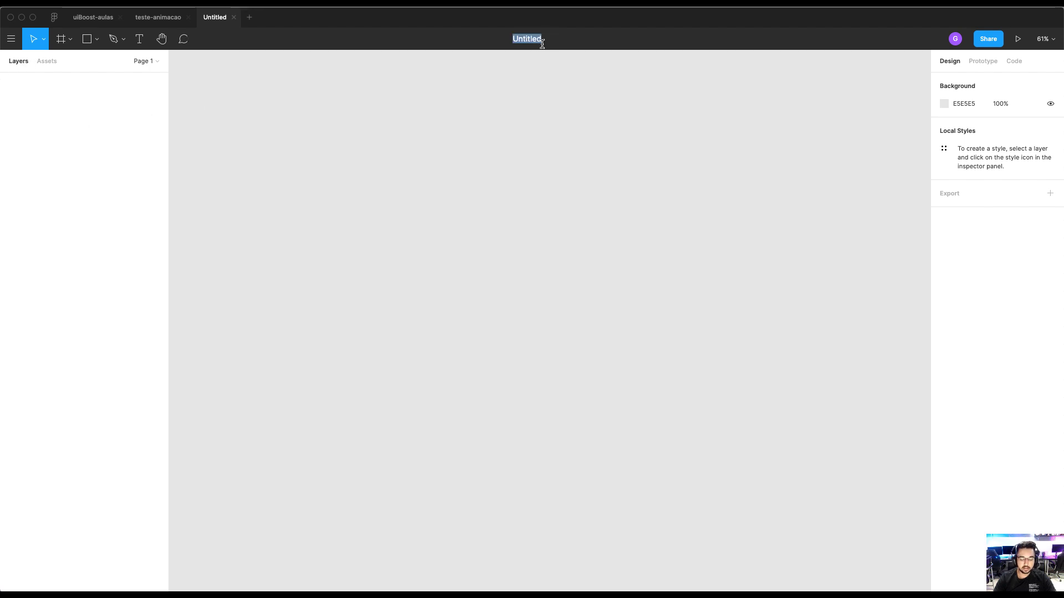
type("au")
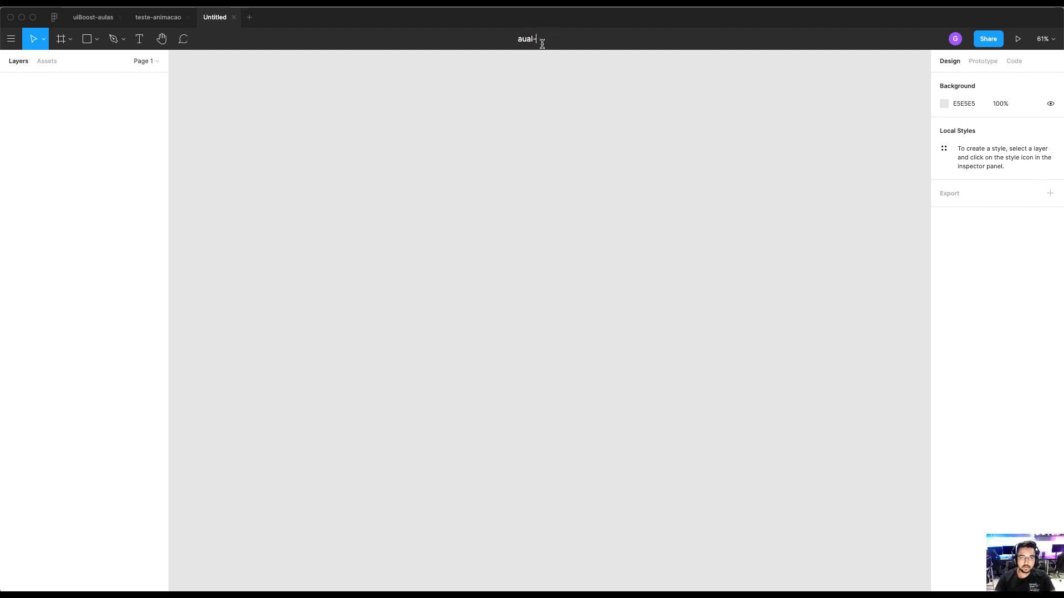
type("la-exemplo-figma")
key("Return")
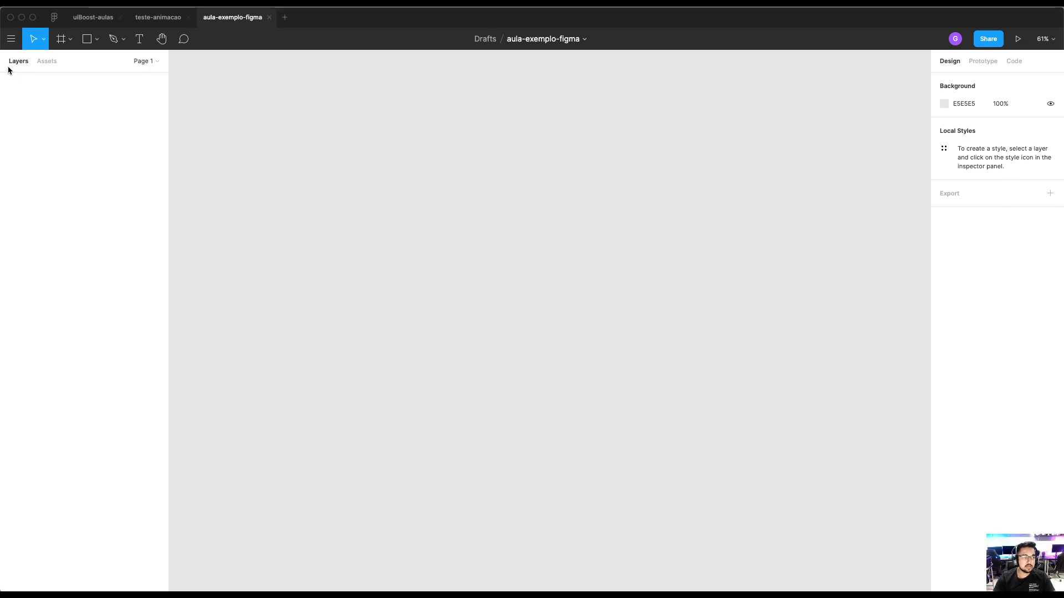
View the file's component assets and return to the layer list
left_click(43, 62)
left_click(16, 64)
left_click(44, 66)
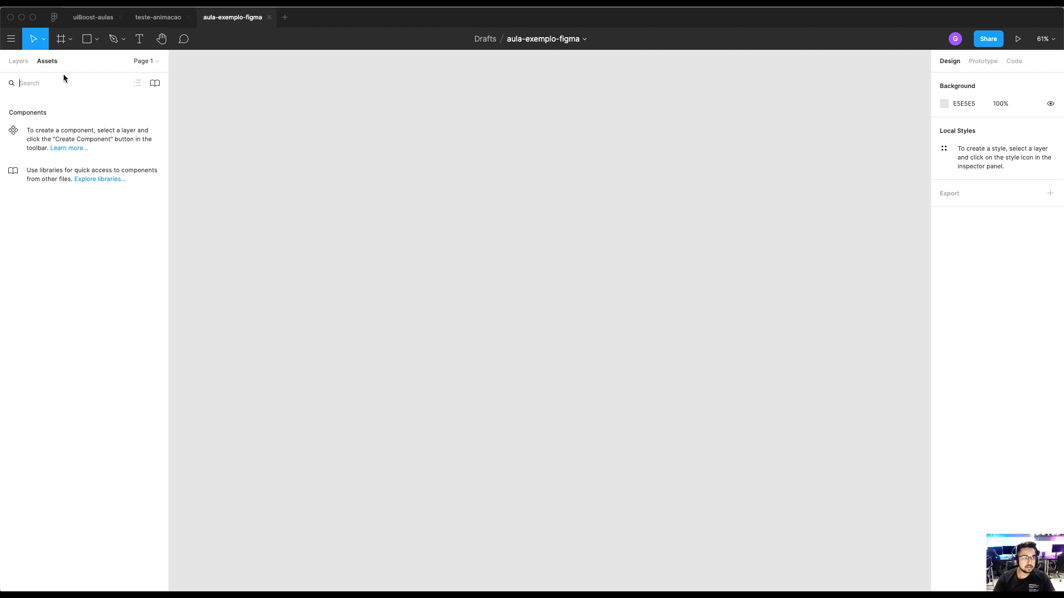
left_click(16, 66)
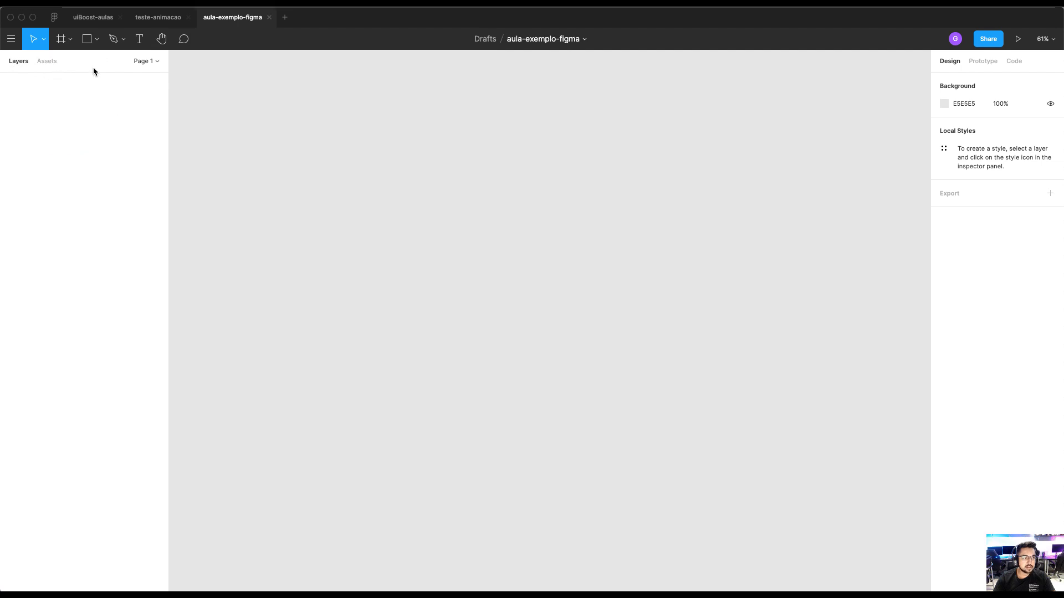
Show the file's page list and rename Page 1 as Capa
left_click(153, 62)
left_click(150, 68)
left_click(143, 67)
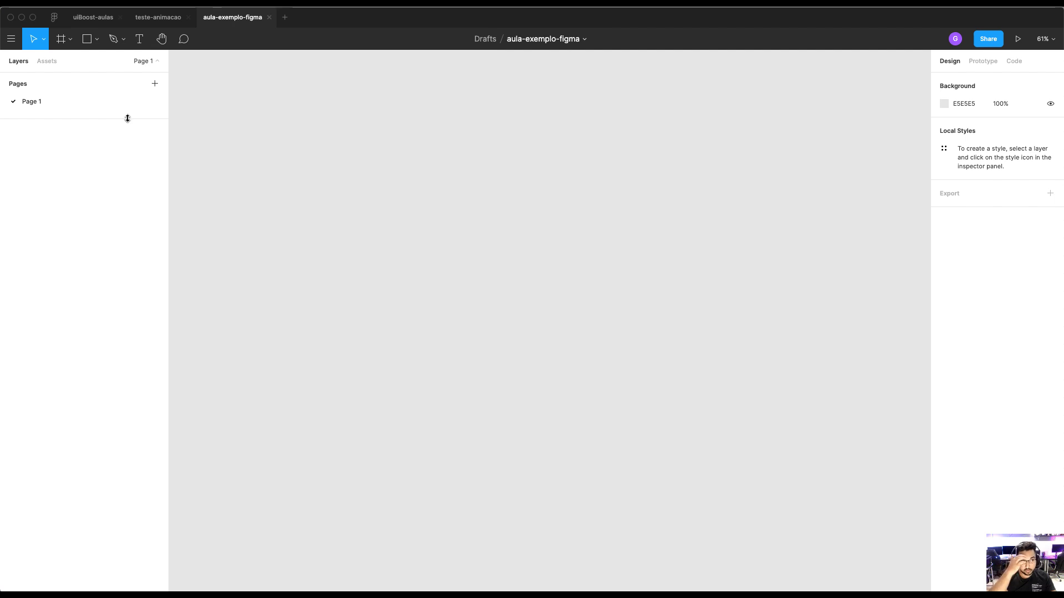
double_click(45, 105)
type("Capa")
key("Return")
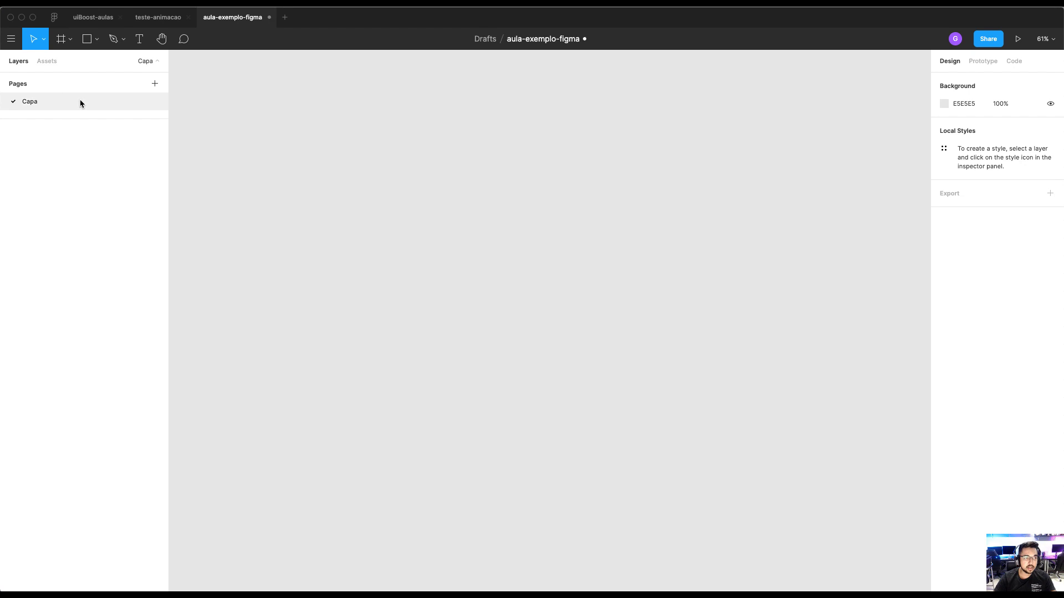
Look at the uiBoost-aulas page structure and the cover thumbnails of the uiBoost files, and return to aula-exemplo-figma
left_click(83, 18)
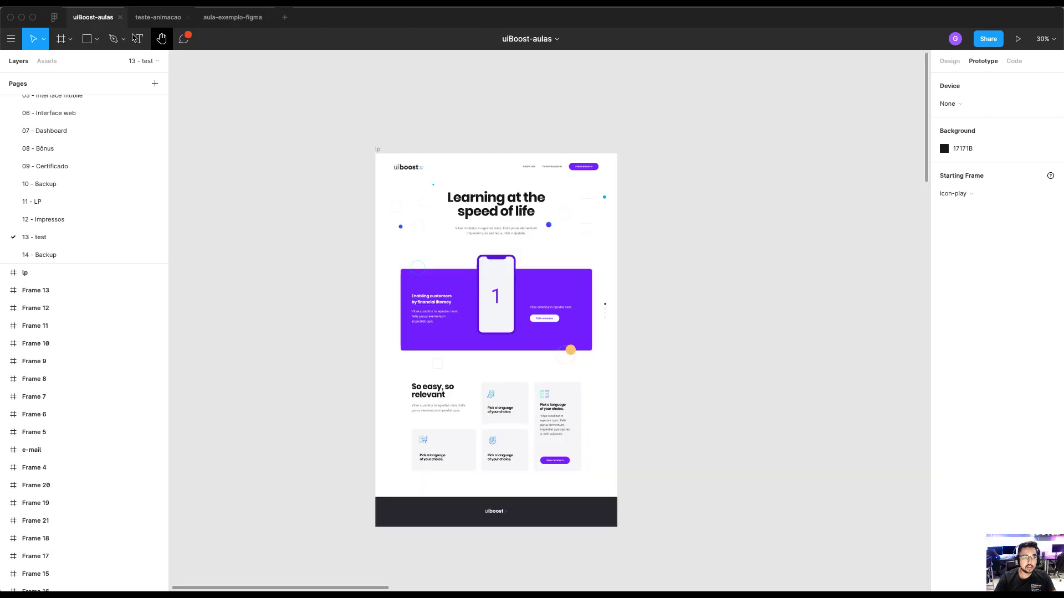
left_click(61, 20)
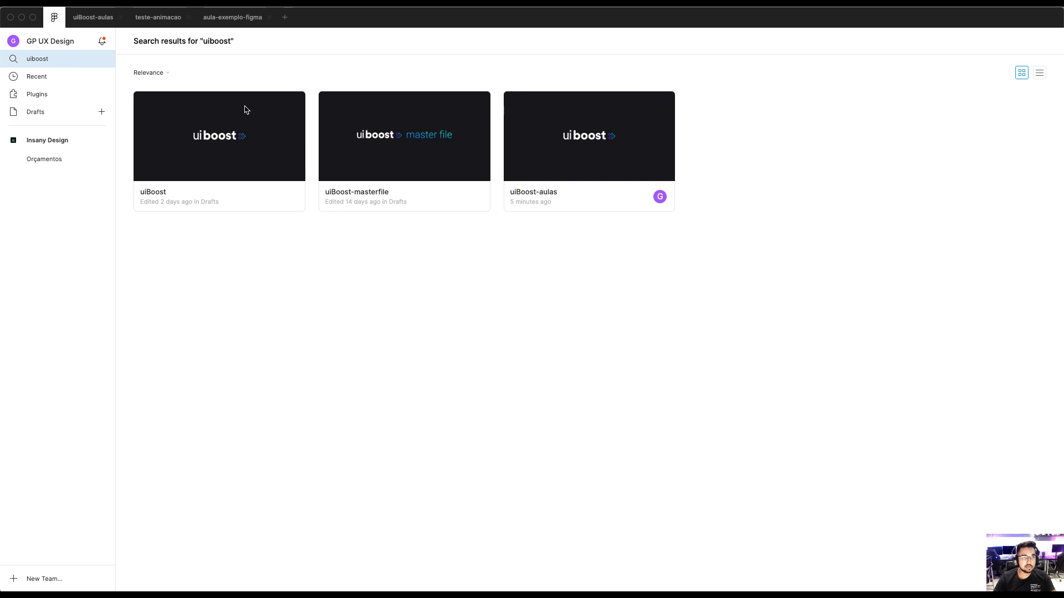
left_click(220, 25)
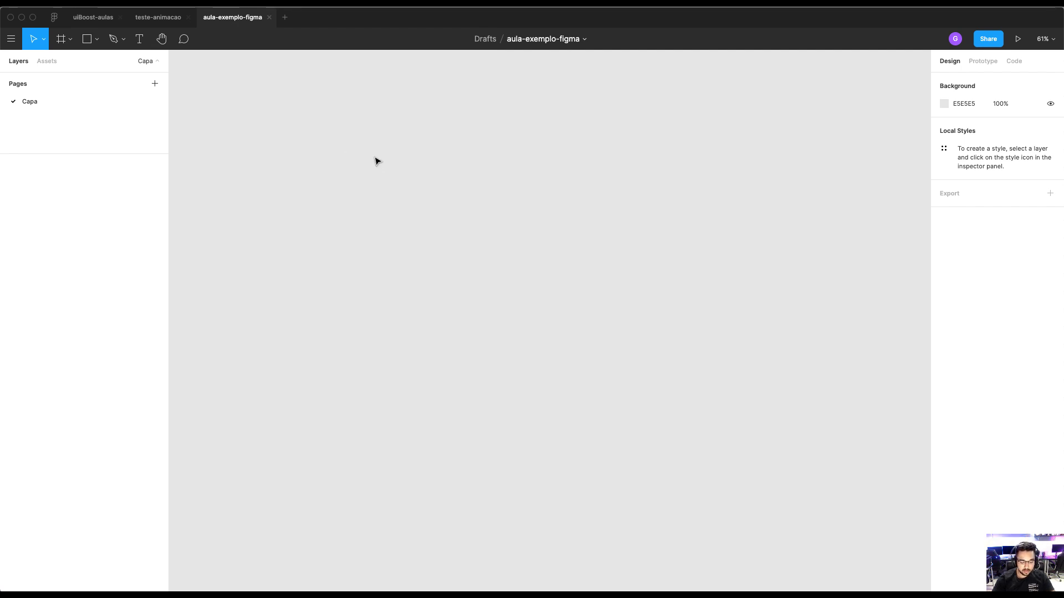
Create a frame on the Capa page and set its size to 1920 × 1080
key("f")
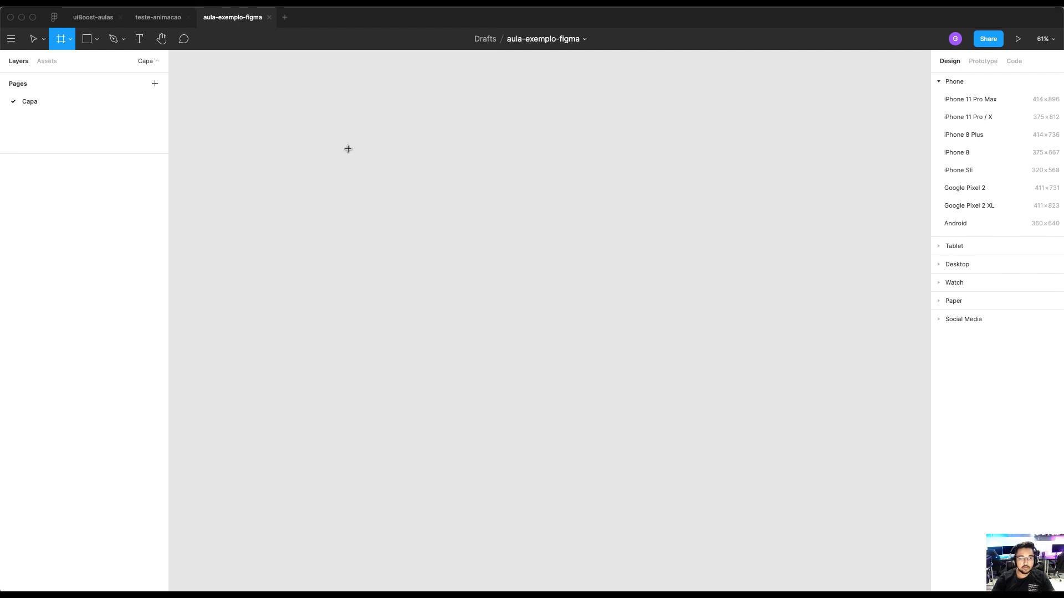
left_click(71, 41)
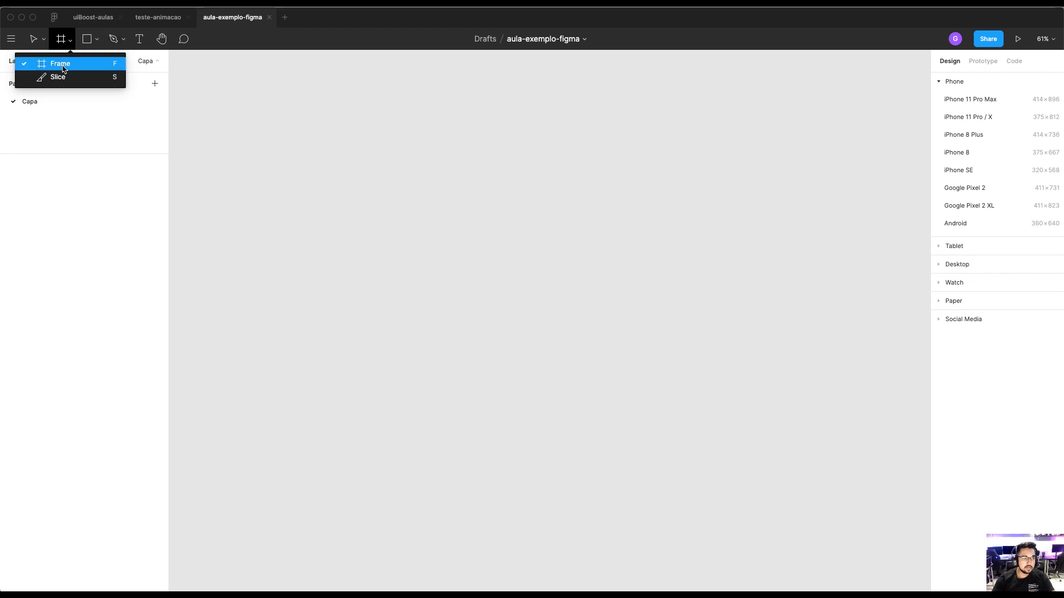
left_click(61, 64)
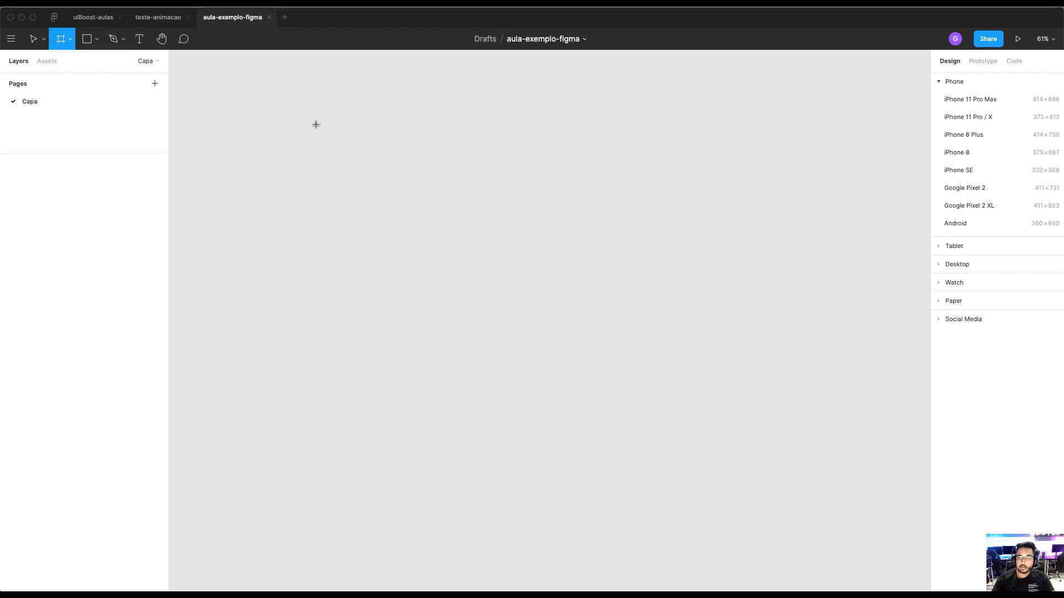
left_click_drag(317, 121, 671, 311)
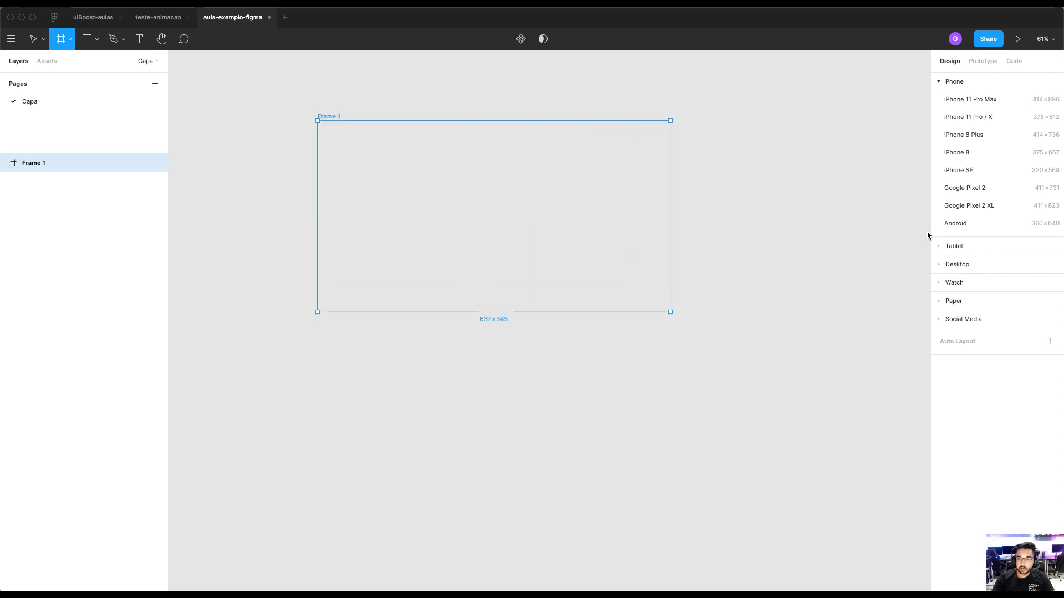
left_click(971, 143)
type("1920")
key("Tab")
type("10")
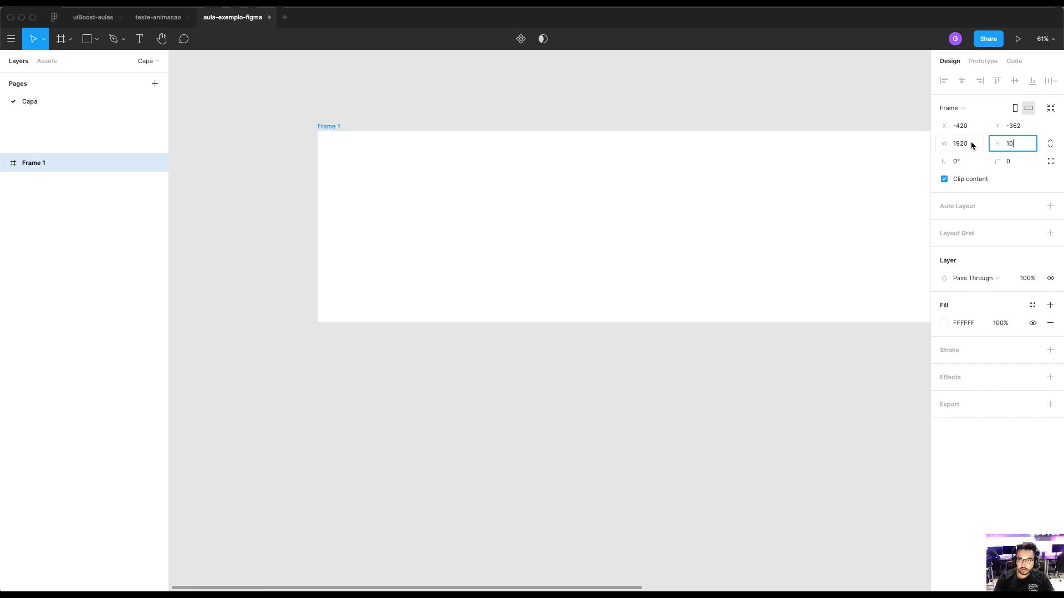
key("Return")
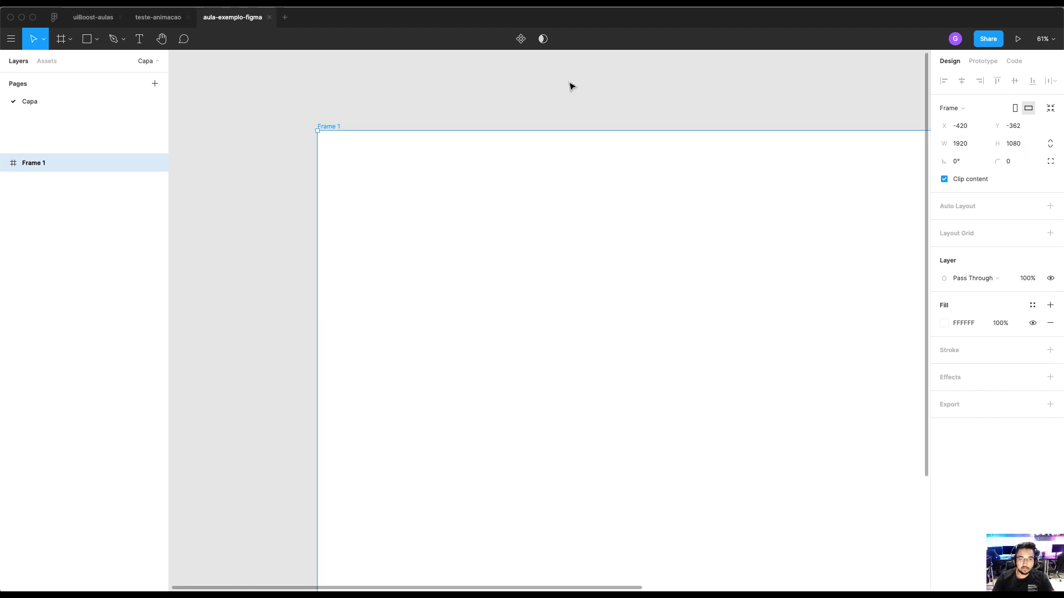
Add the text "Capa exemplo" inside the frame and set its font size to 120
left_click(615, 99)
scroll(615, 99, "right", 5)
scroll(494, 218, "down", 2)
scroll(465, 221, "right", 2)
key("t")
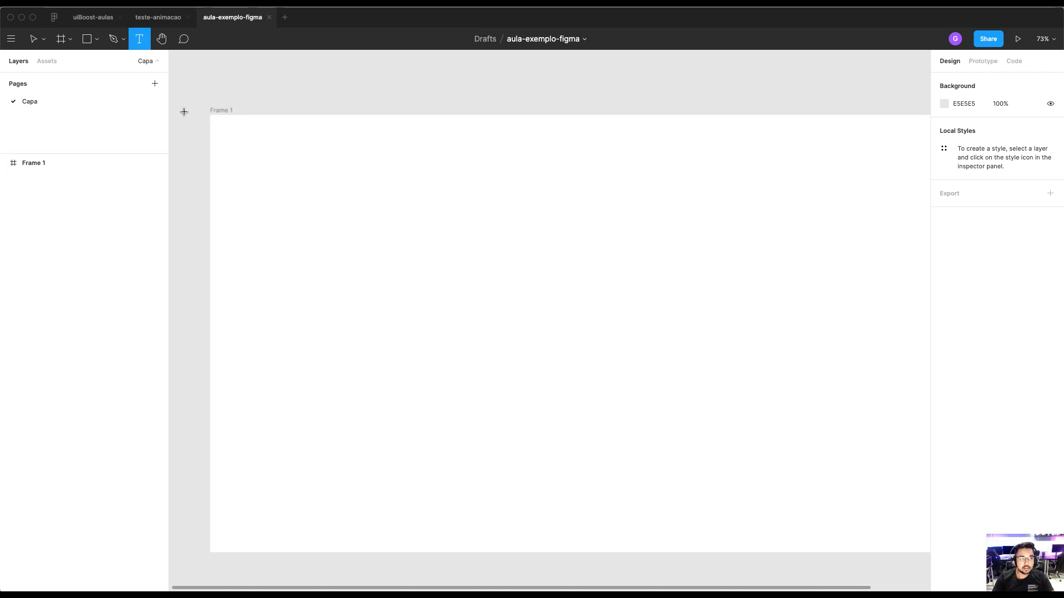
left_click(459, 270)
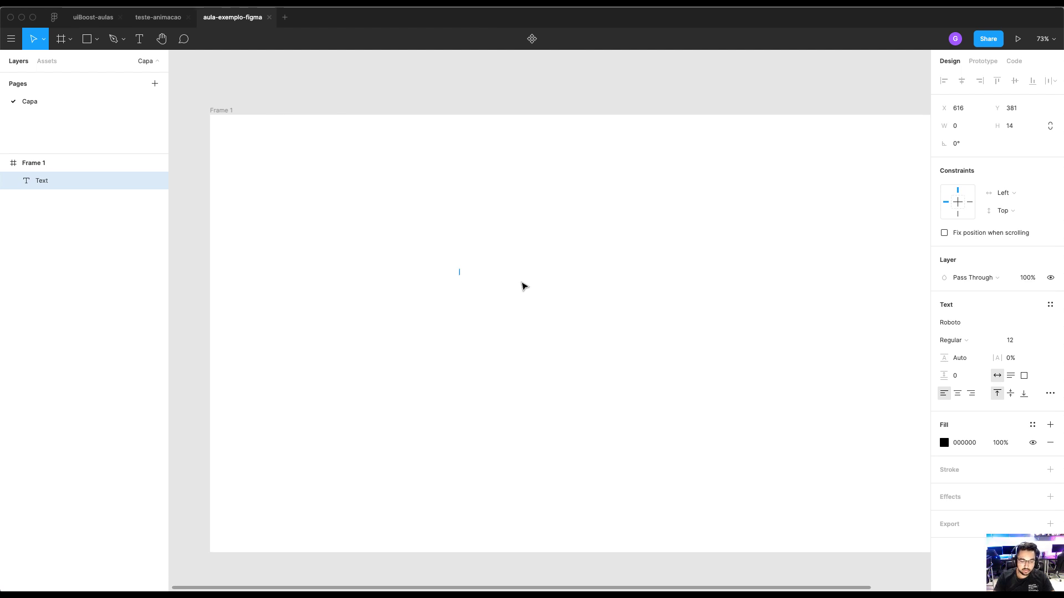
type("Capa exemplo")
key("Escape")
left_click(1012, 340)
type("120")
key("Return")
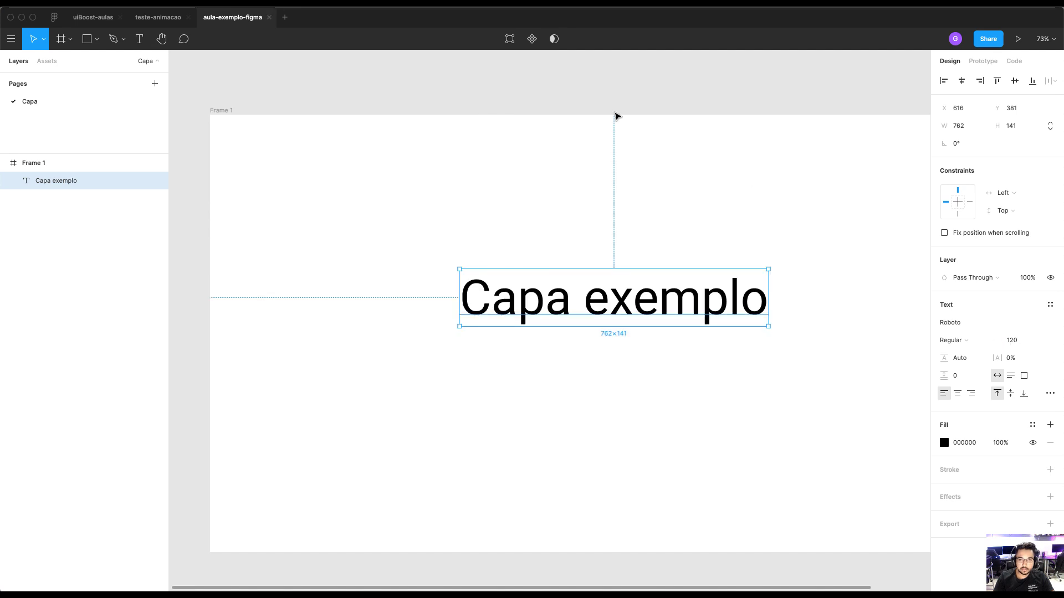
Move the "Capa exemplo" text near the frame's center, to about X 591, Y 373
left_click(663, 105)
scroll(576, 288, "right", 2)
left_click_drag(571, 297, 556, 294)
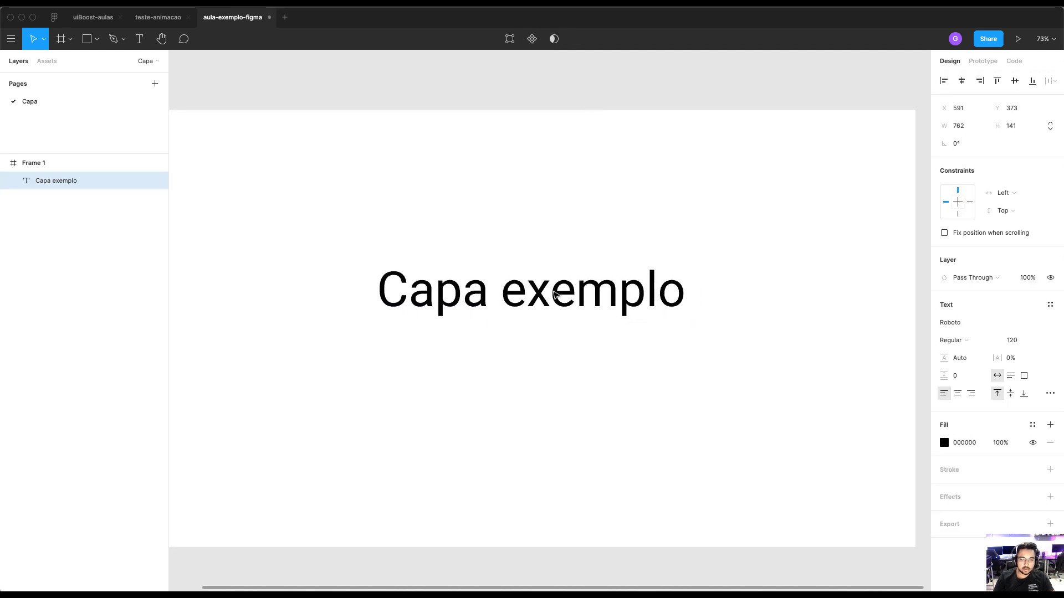
scroll(555, 294, "down", 3)
scroll(522, 204, "up", 1)
scroll(525, 221, "up", 1)
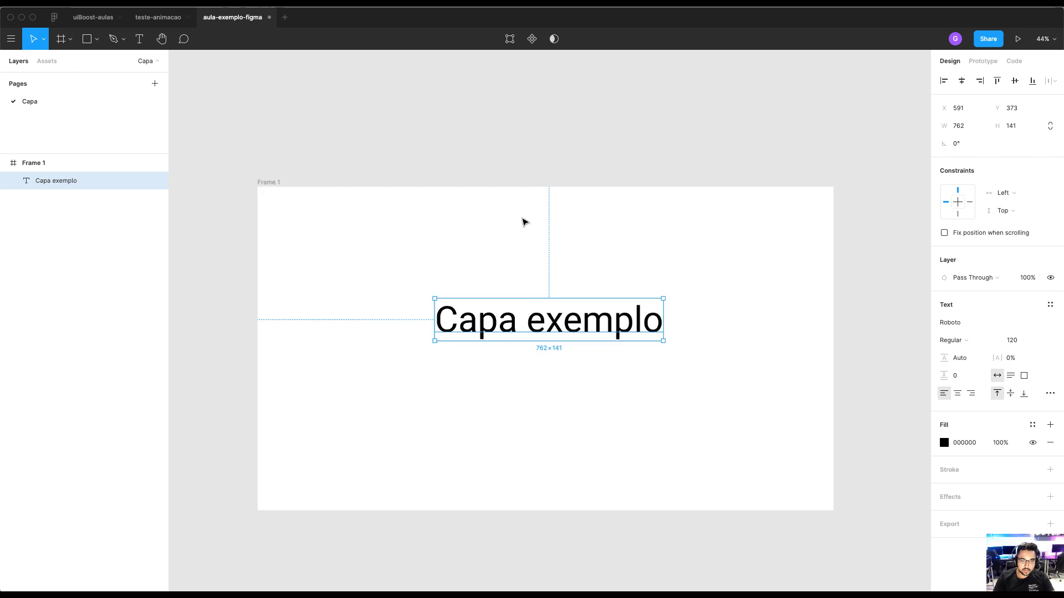
Set the 1920 × 1080 frame as the file's thumbnail
scroll(524, 221, "up", 2)
left_click(231, 179)
scroll(231, 179, "right", 1)
left_click(248, 158)
left_click(222, 178)
scroll(224, 179, "right", 1)
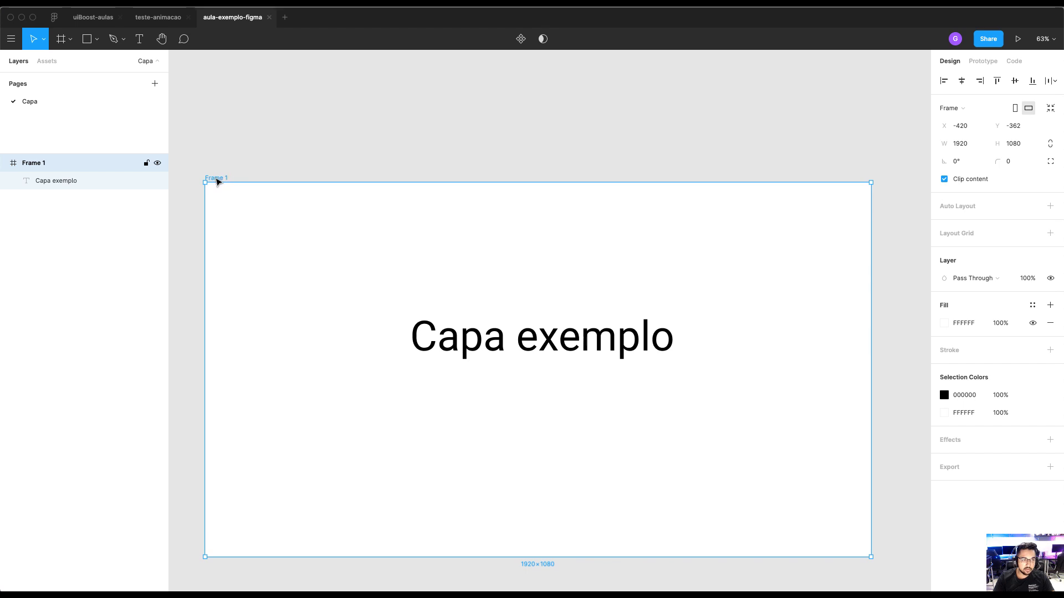
right_click(217, 181)
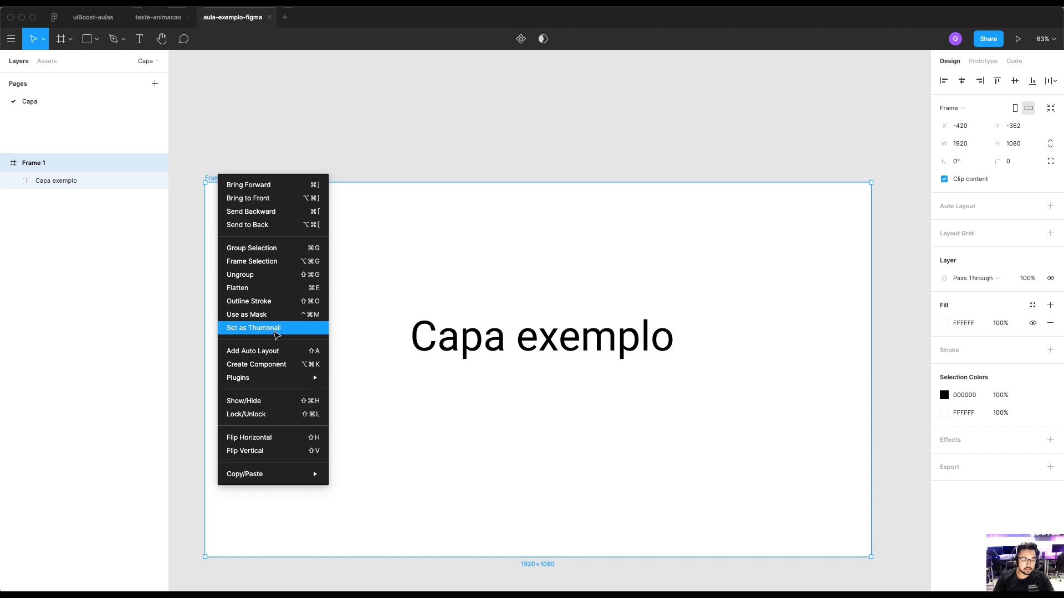
left_click(275, 333)
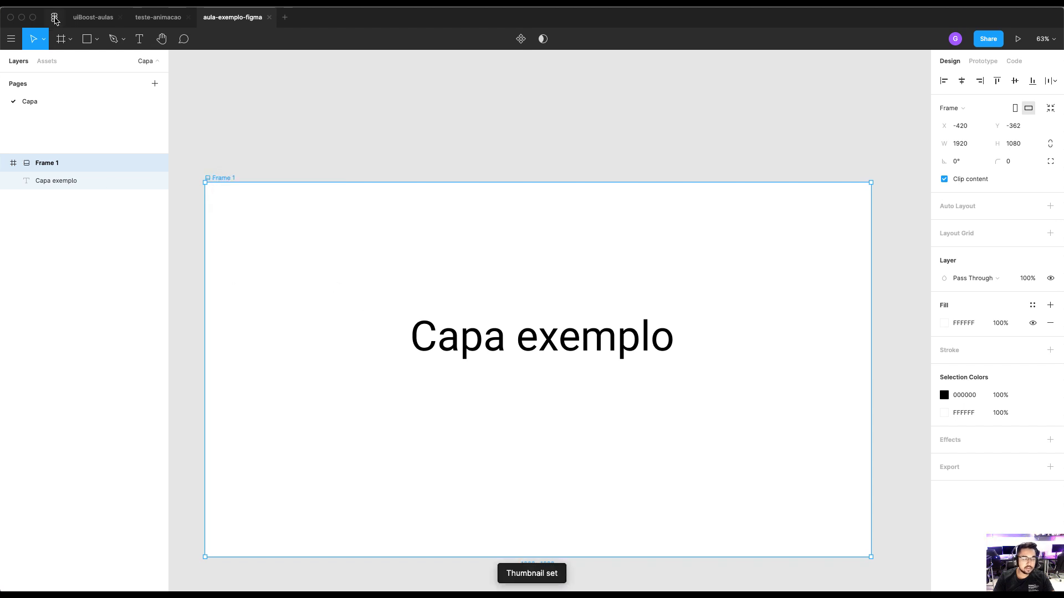
Shift the "Capa exemplo" text slightly down to about Y 387
left_click(376, 161)
left_click(537, 350)
left_click_drag(537, 350, 537, 352)
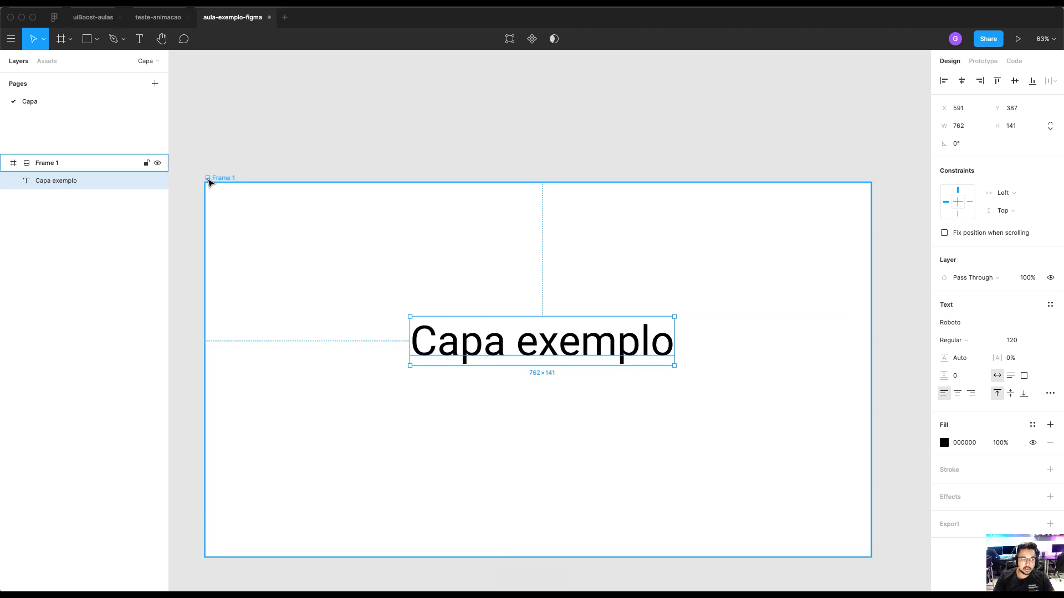
Draw a rectangle about 1780 × 967 from the frame's upper-left corner and fill it with dark gray 454545
left_click(209, 182)
key("r")
left_click_drag(205, 182, 822, 517)
left_click(1032, 304)
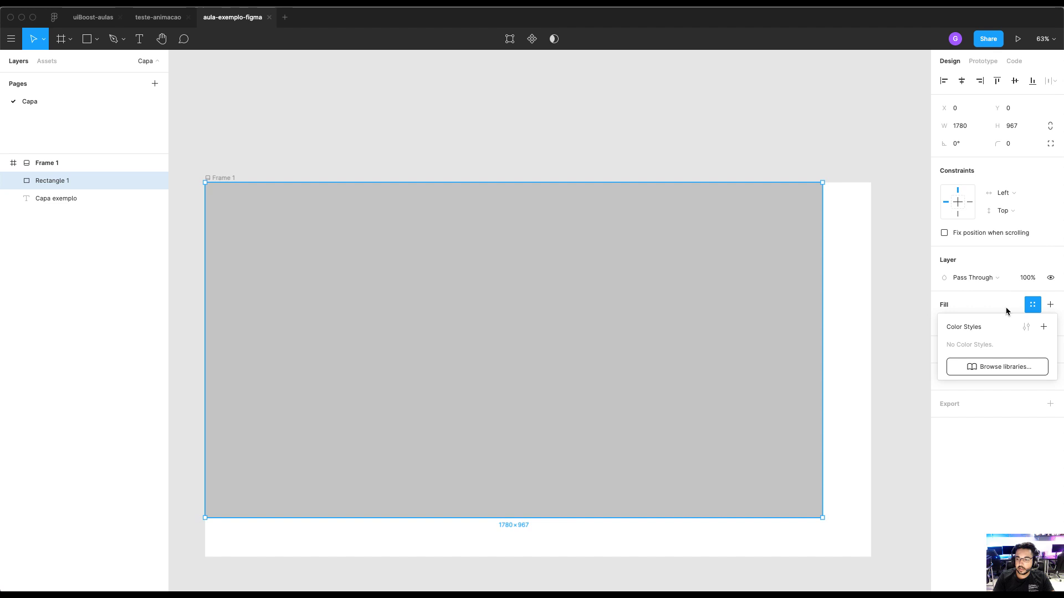
left_click(1006, 310)
left_click(944, 323)
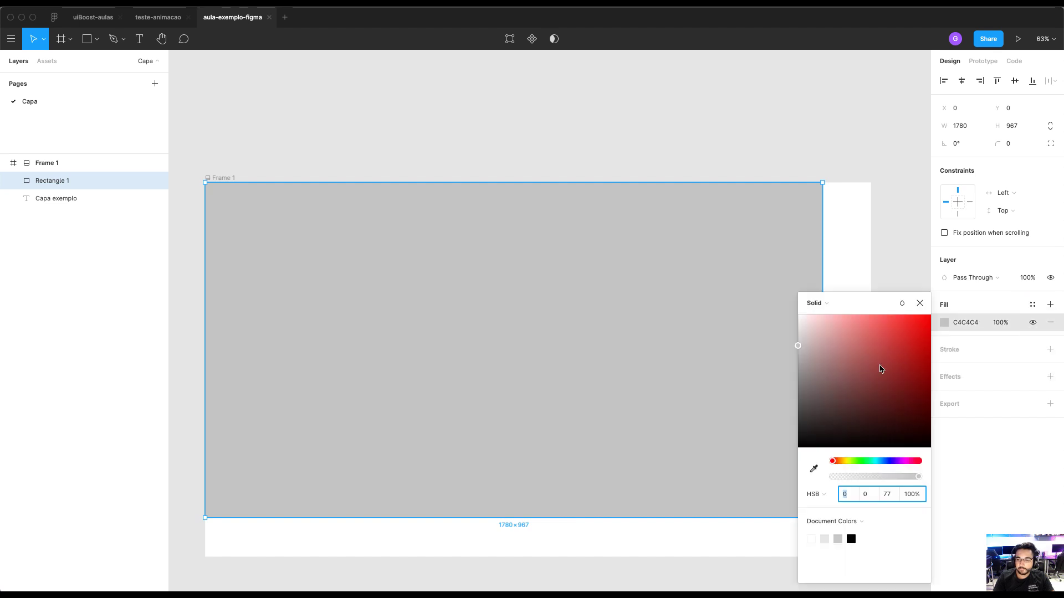
left_click_drag(881, 367, 760, 397)
left_click(865, 261)
Cut and paste the "Capa exemplo" text in front of the rectangle and color it white, sampled from the frame
key("super+a")
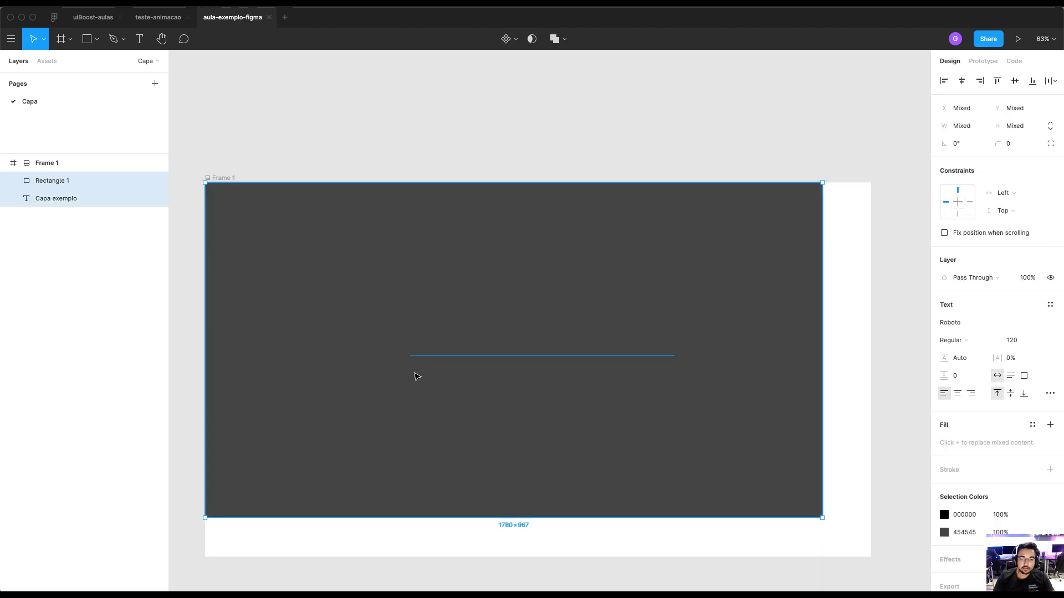
left_click(480, 241, "shift")
key("super+x")
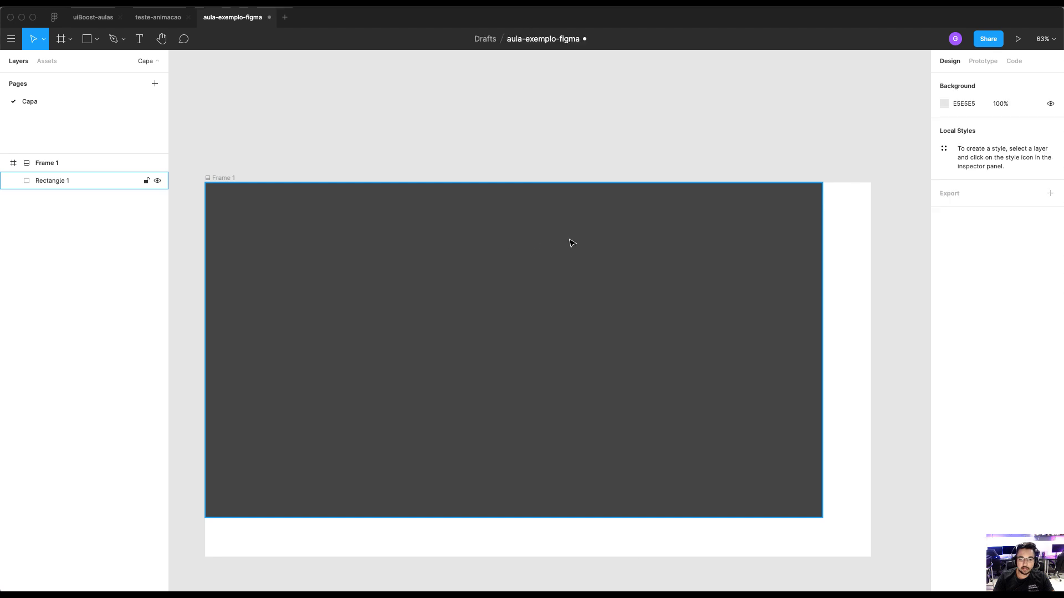
key("super+v")
key("i")
left_click(855, 275)
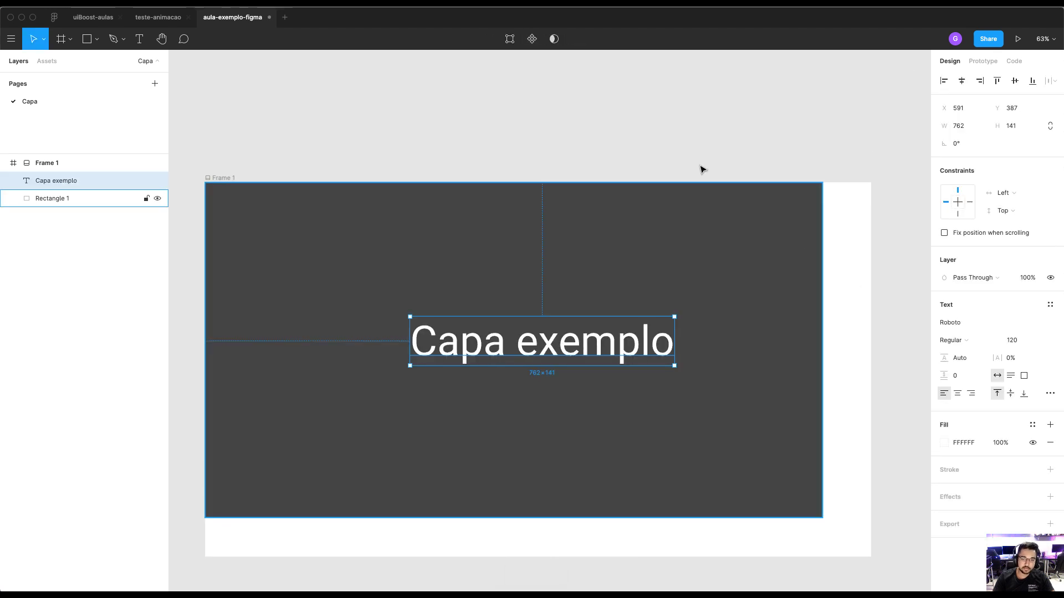
left_click(701, 166)
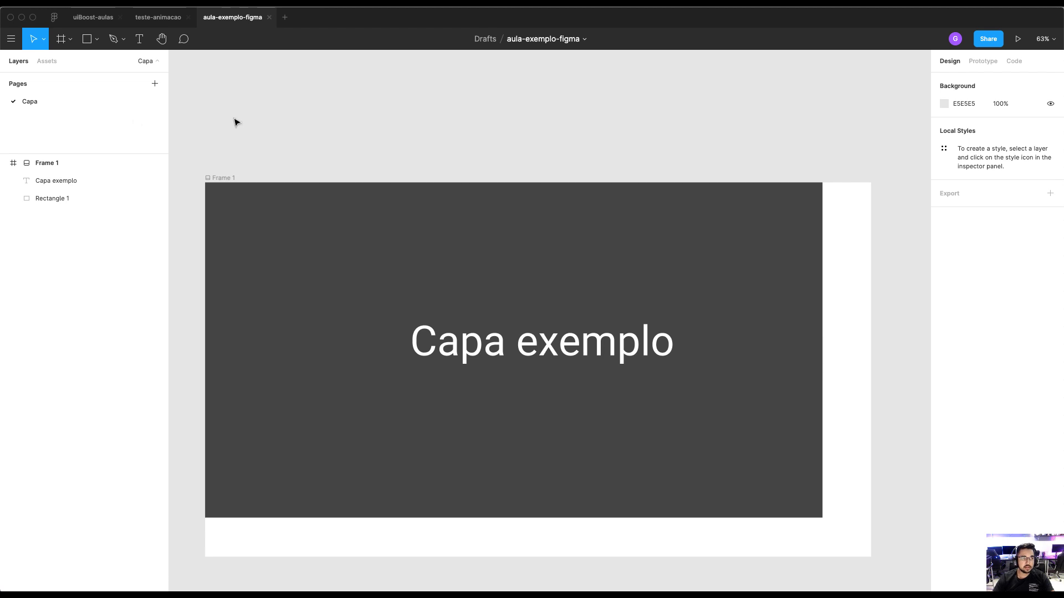
Add a second page to the file and name it Brand
left_click(152, 85)
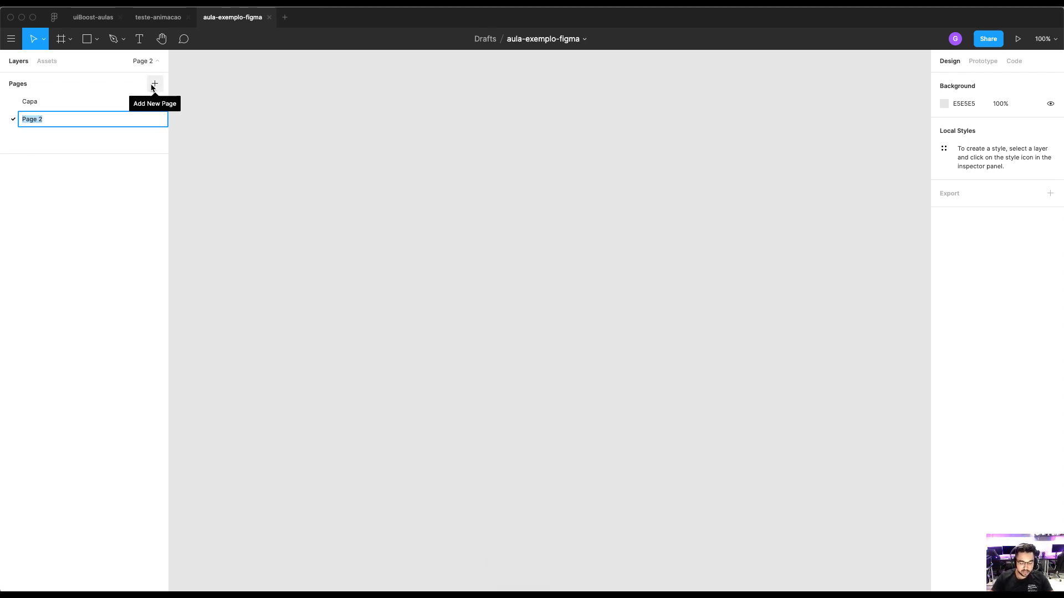
type("Brand")
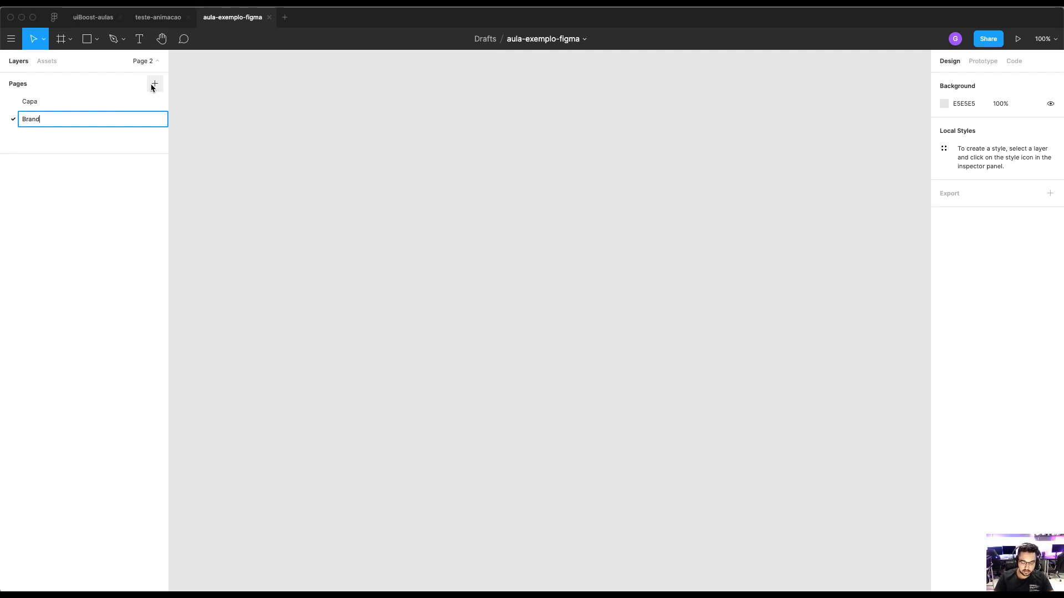
key("Return")
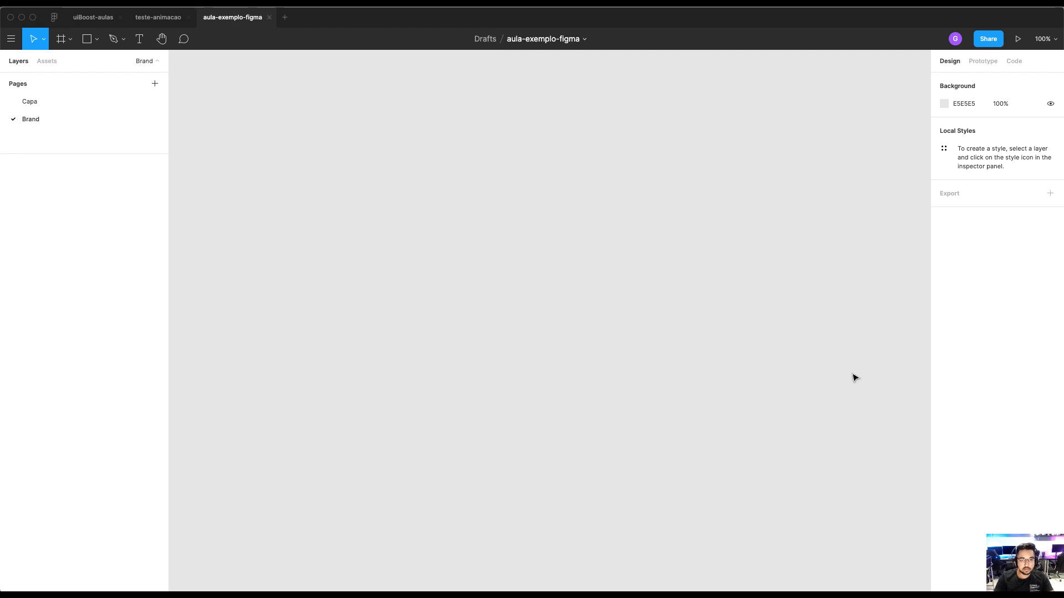
Add a Desktop preset frame (1440 × 1024) to the Brand page and name it Logo
key("f")
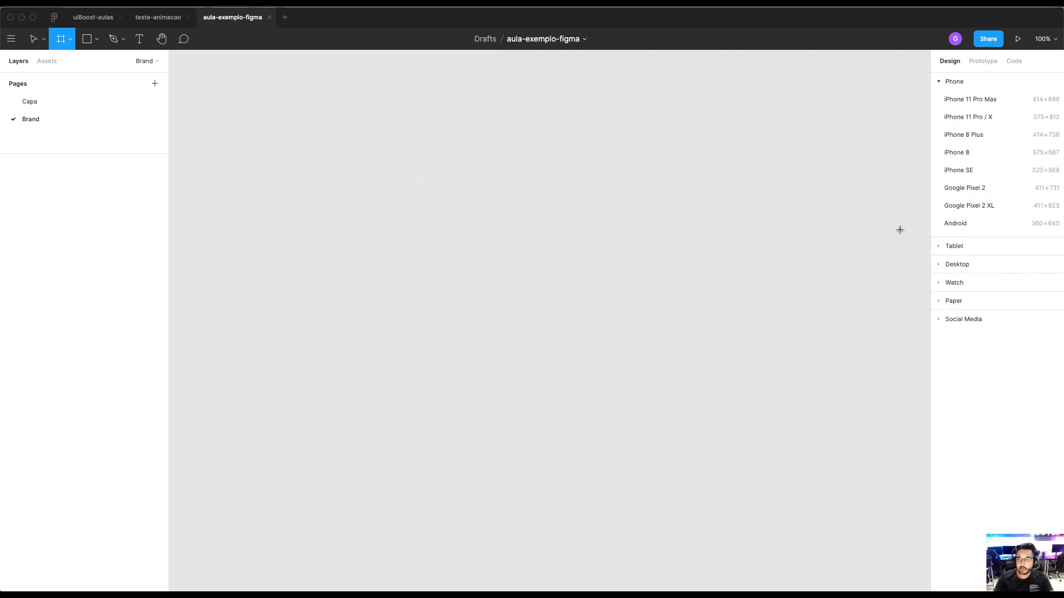
left_click(960, 266)
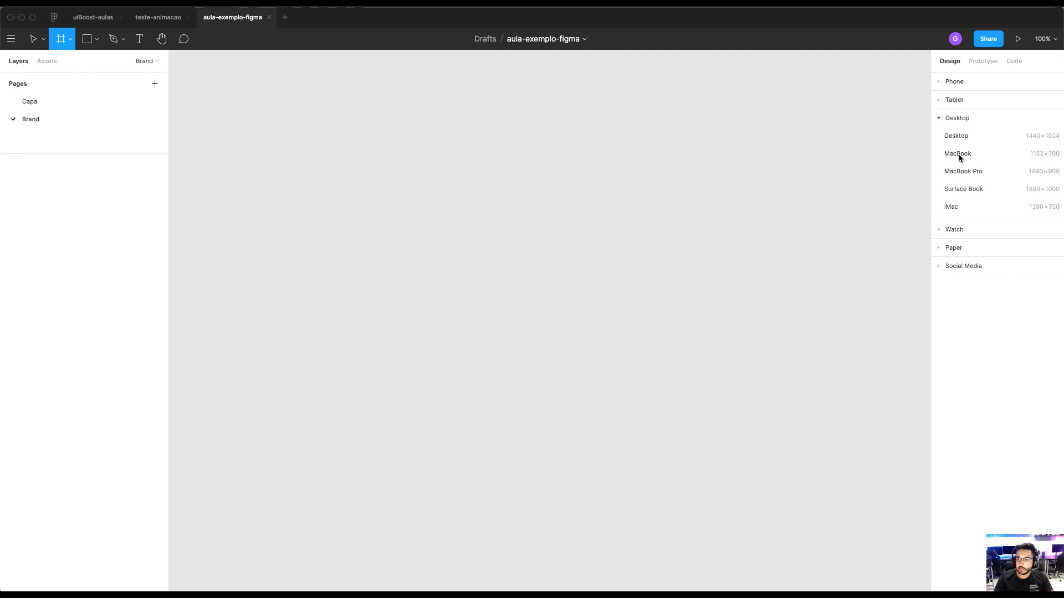
left_click(960, 140)
key("shift+1")
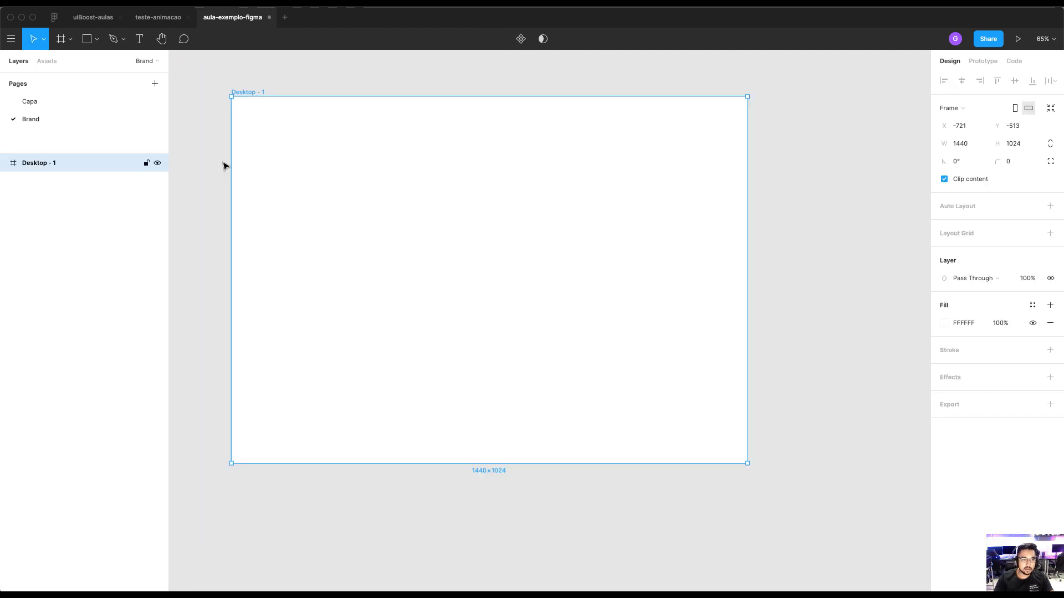
double_click(77, 165)
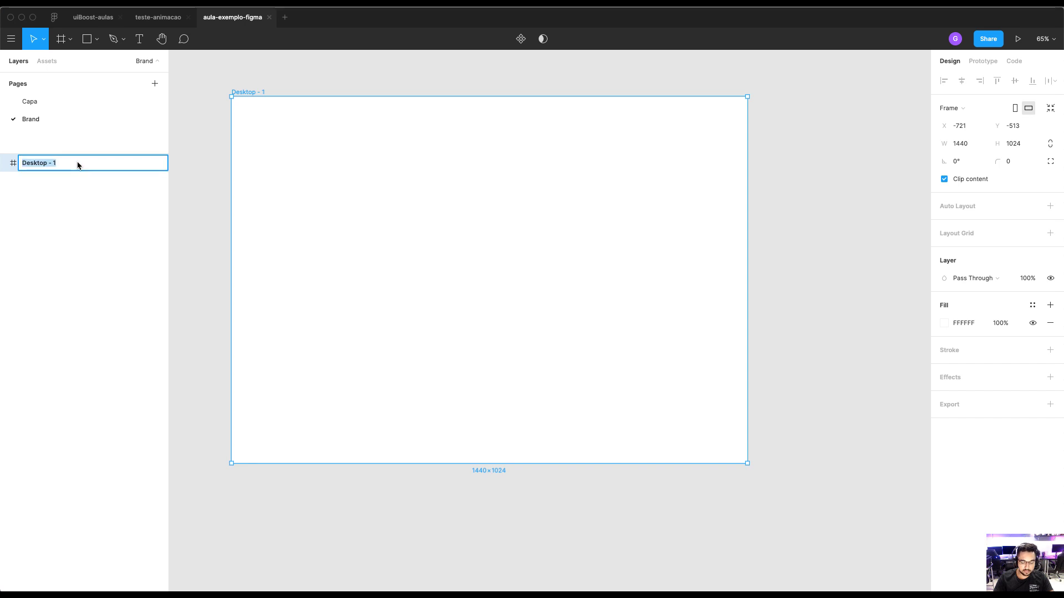
type("Logo")
key("Return")
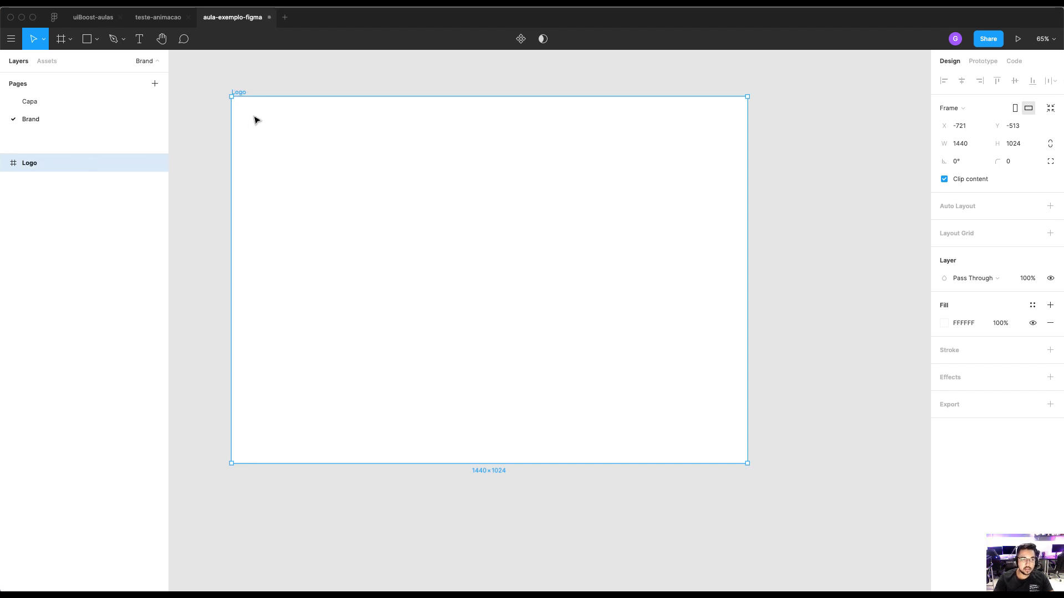
left_click(220, 82)
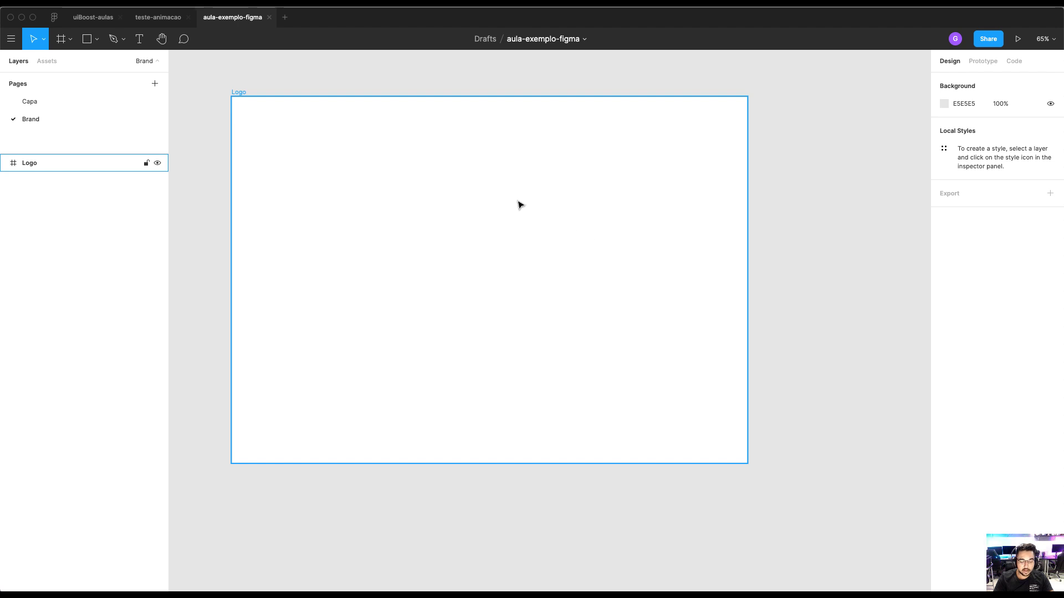
Rename the Brand page as Brand book
double_click(58, 126)
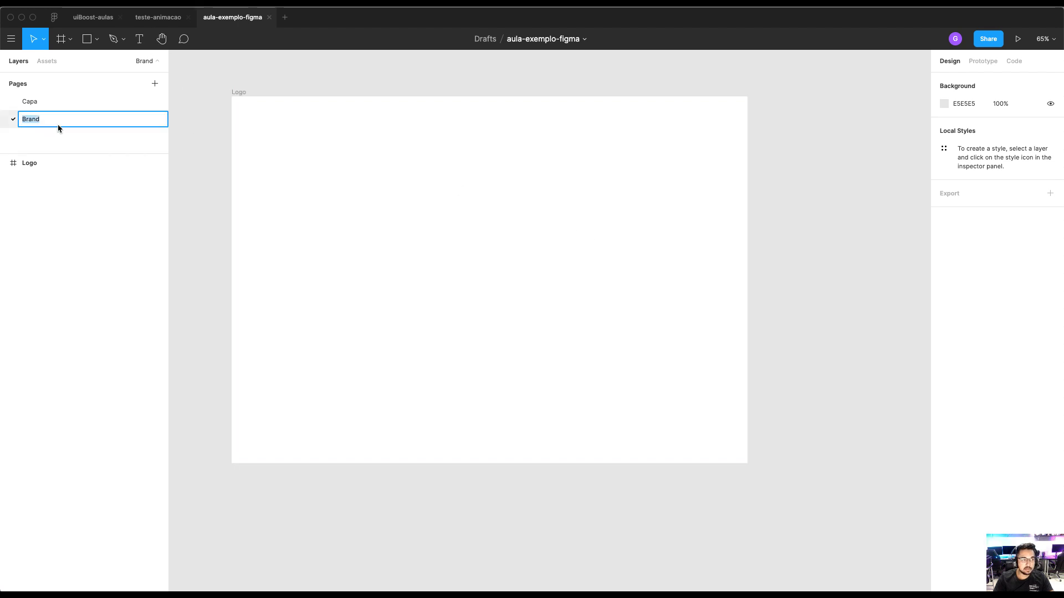
left_click(59, 124)
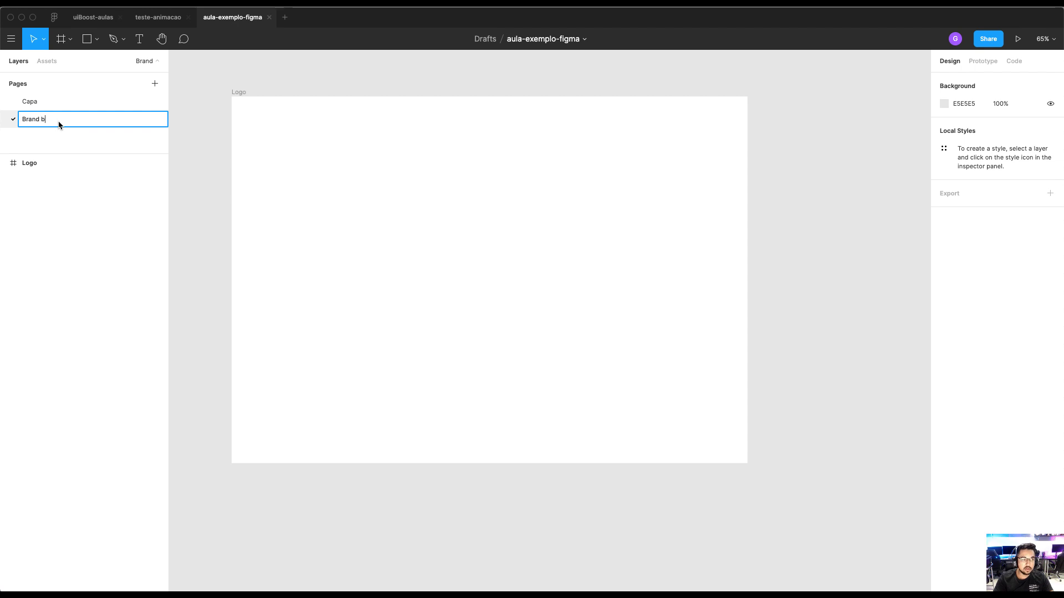
key("Return")
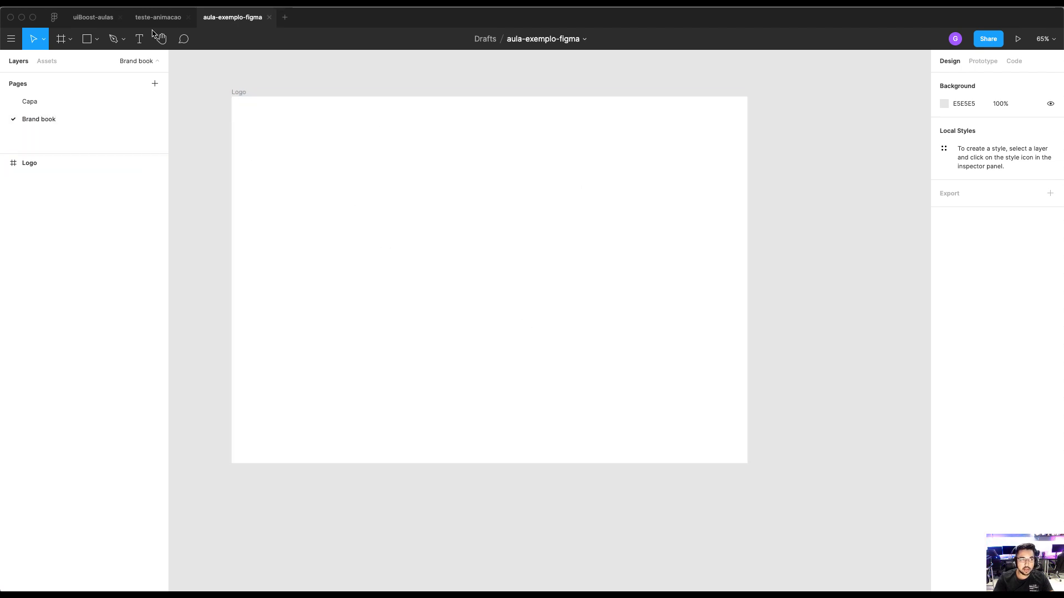
Copy the uiboost header logo from the uiBoost-aulas file and paste it into the Logo frame of aula-exemplo-figma
left_click(99, 21)
left_click(409, 167)
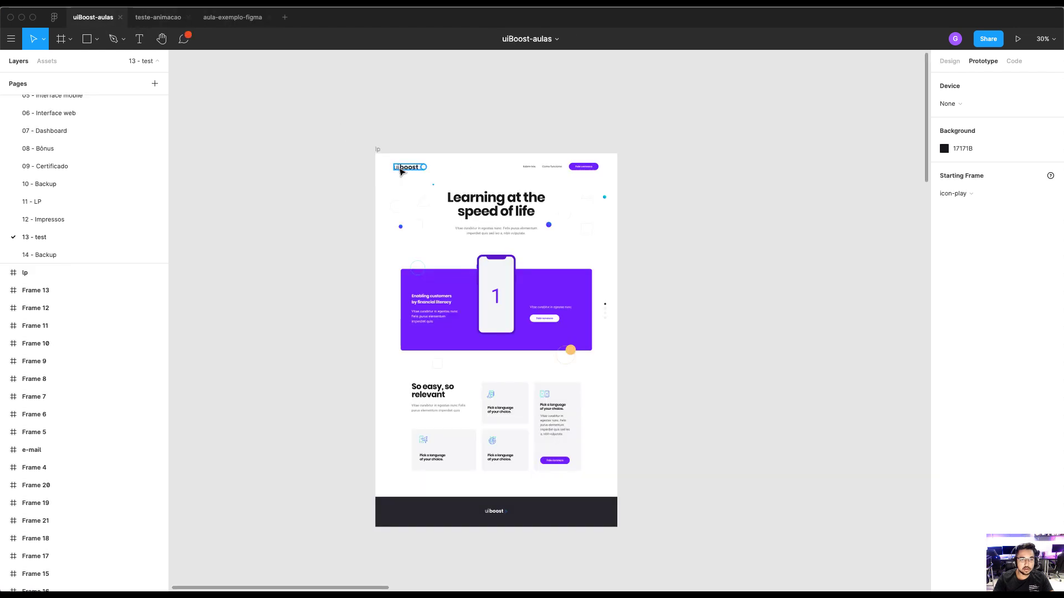
left_click(158, 18)
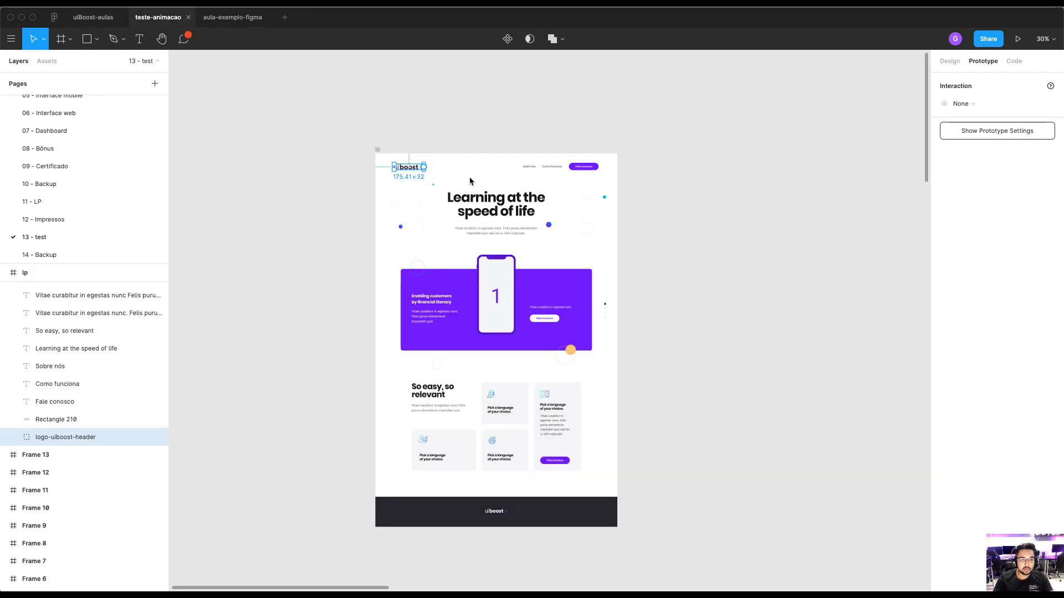
left_click(215, 21)
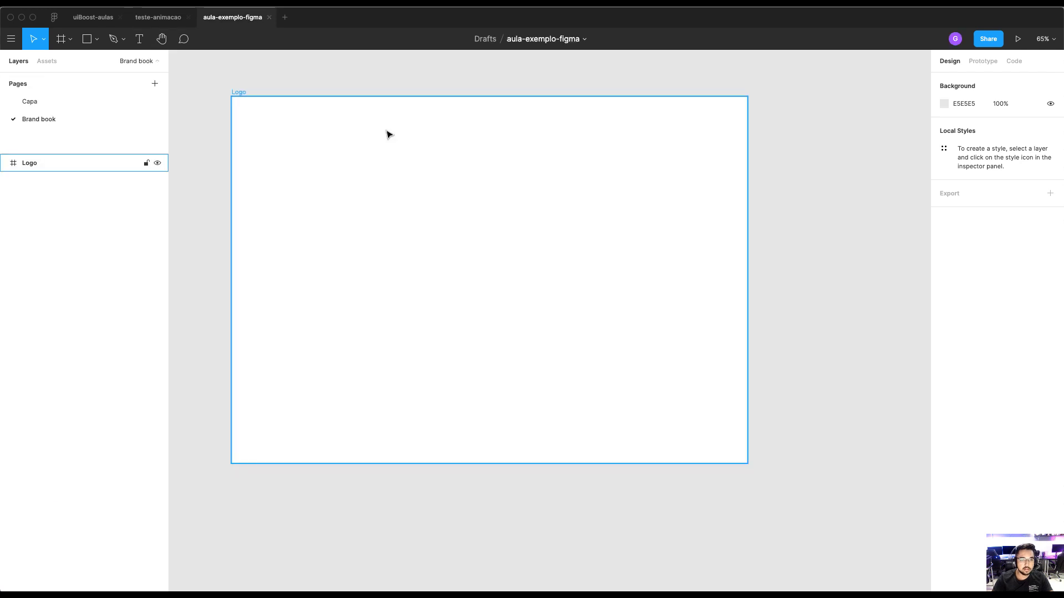
key("super+v")
scroll(581, 314, "right", 1)
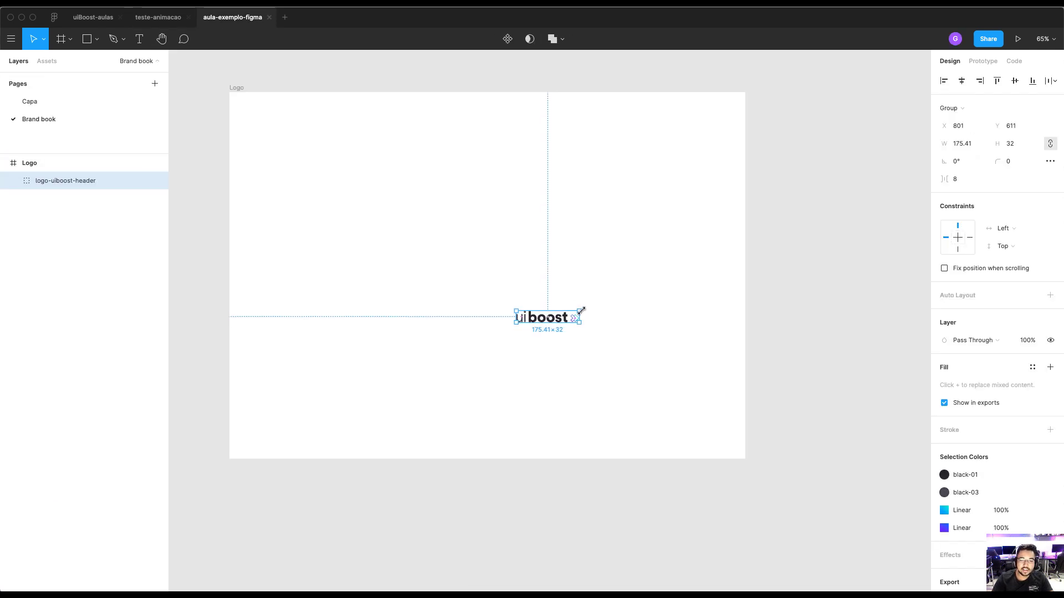
Scale the pasted logo proportionally to about 433 × 79 and move it to about X 430, Y 297
left_click_drag(605, 297, 672, 291)
key("super+z")
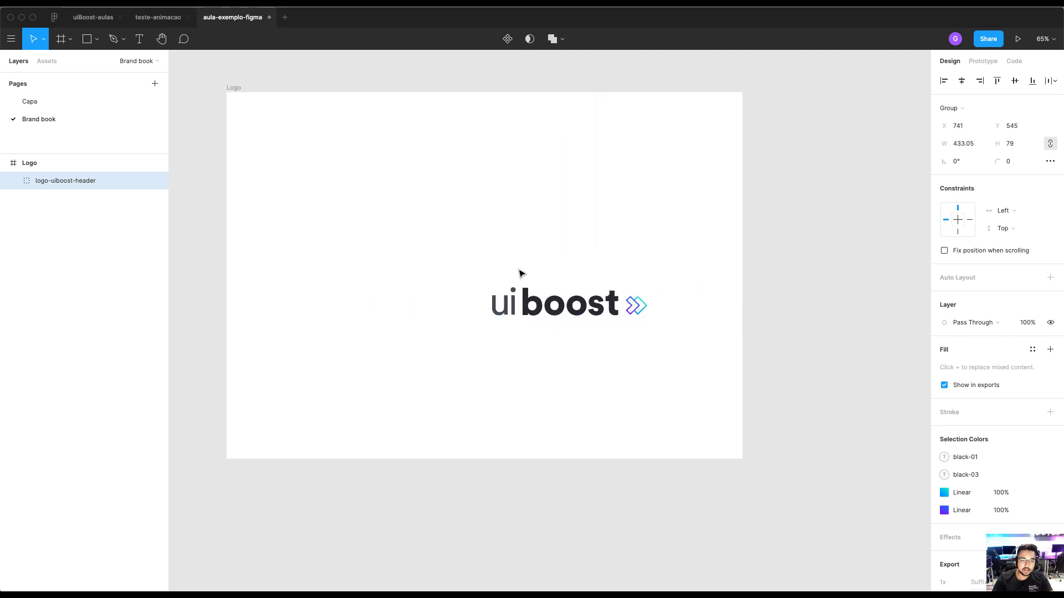
left_click_drag(579, 310, 514, 230)
left_click(385, 273)
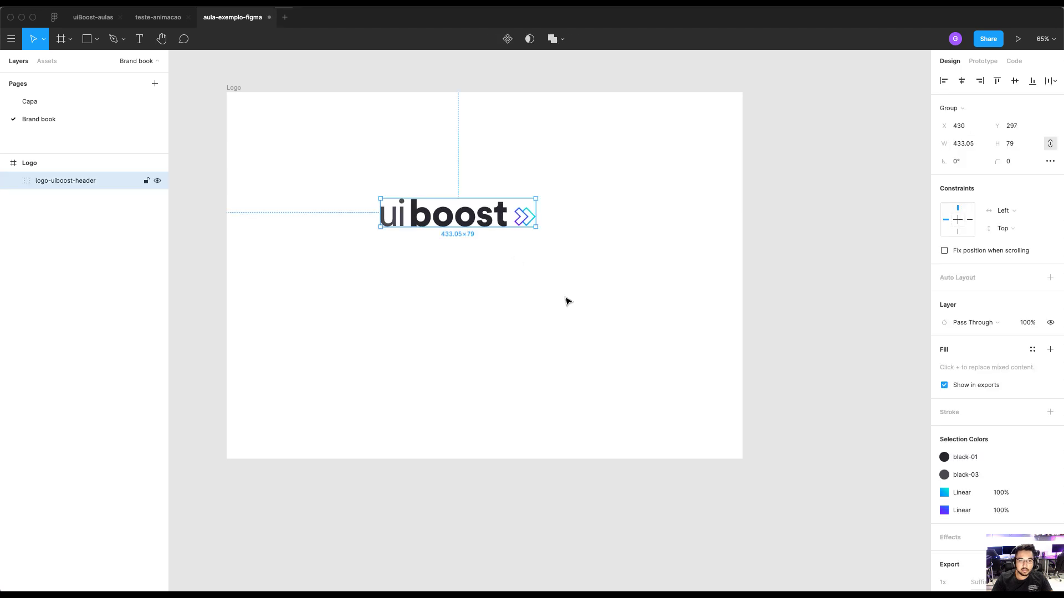
Place two 47 × 47 squares side by side beneath the logo, filling the first with 5C5C68 and the second with 27272D
key("r")
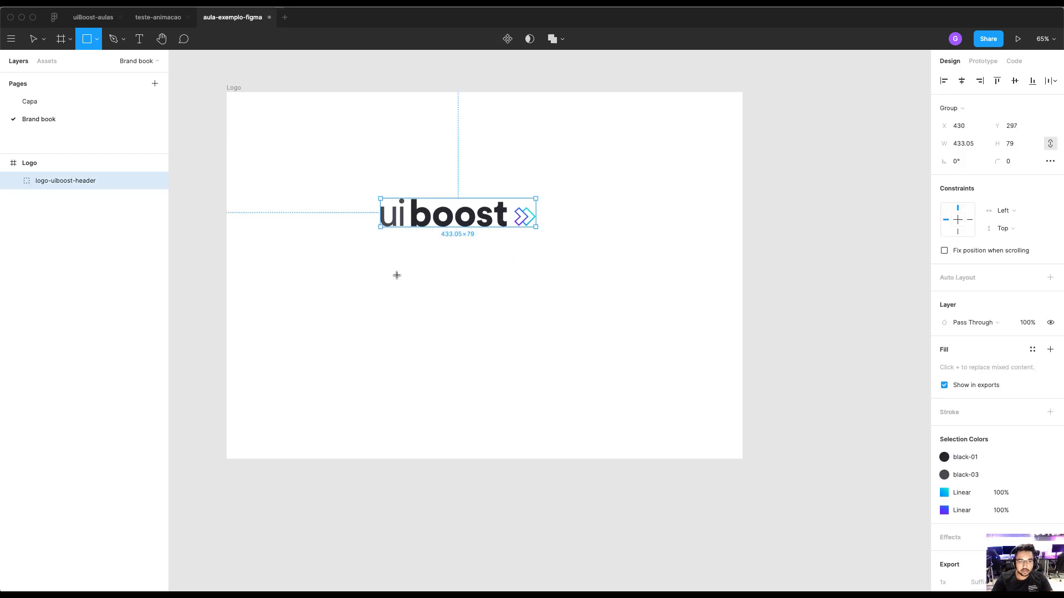
mouse_move(408, 275)
left_mouse_down()
mouse_move(426, 293)
mouse_move(450, 286)
left_mouse_up()
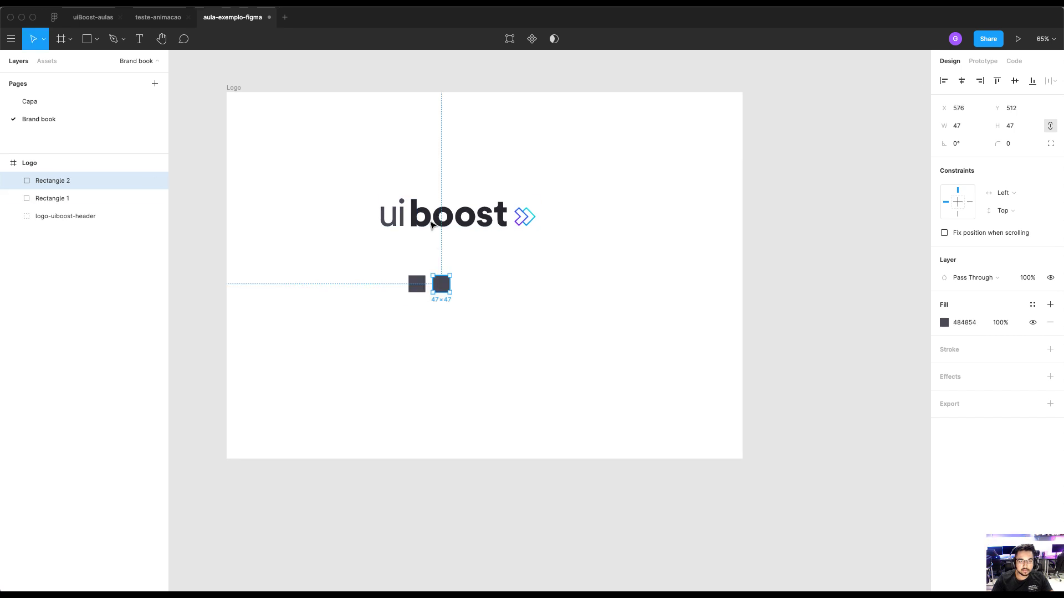
left_click(417, 284)
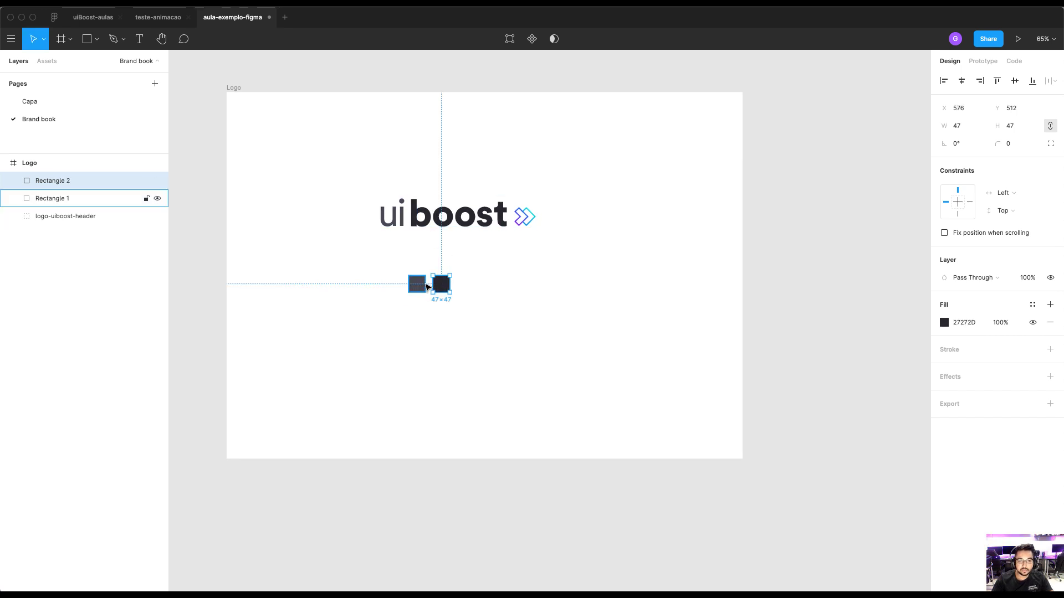
left_click(945, 322)
left_click_drag(818, 407, 815, 391)
left_click(920, 303)
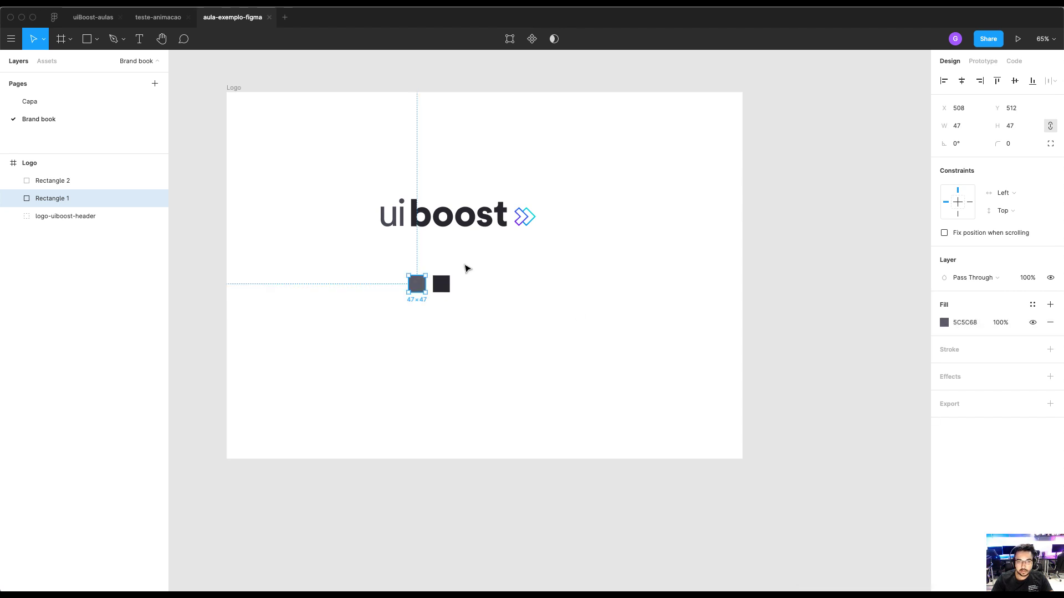
scroll(465, 268, "up", 5)
left_click(465, 272)
left_click(387, 298)
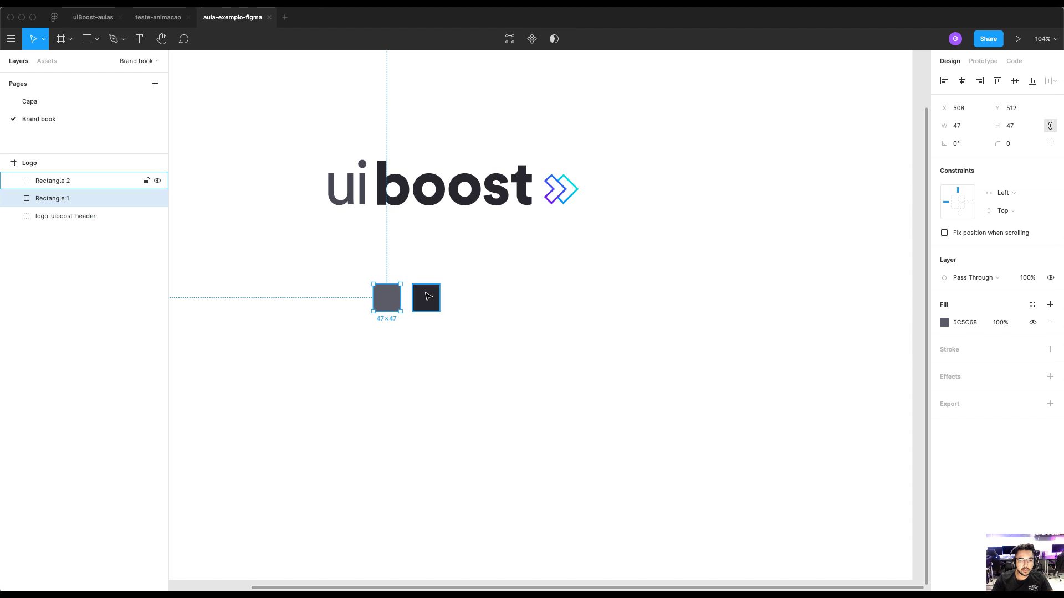
left_click(384, 266)
left_click(389, 305)
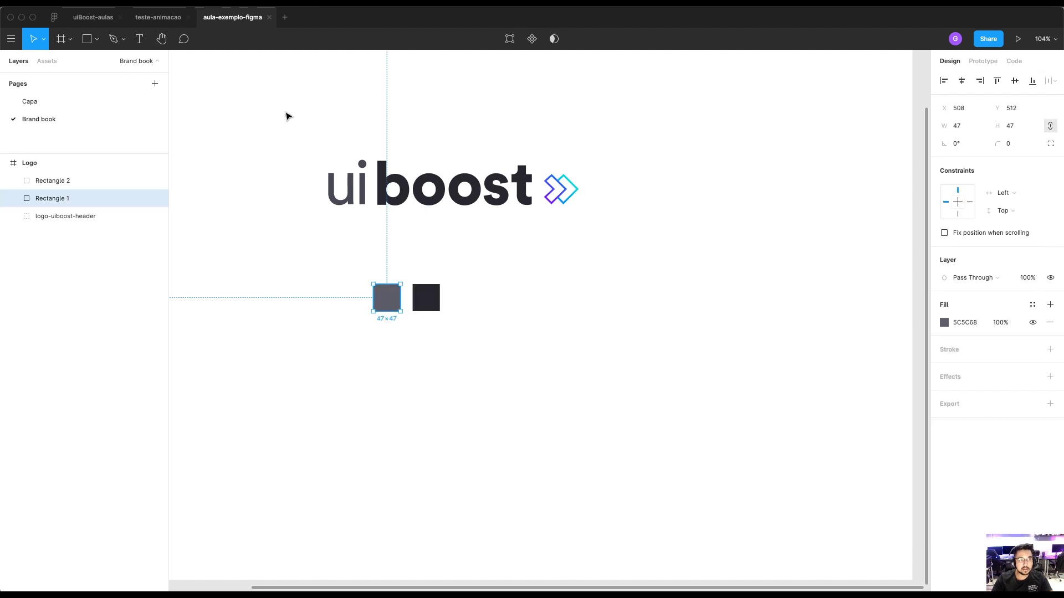
Draw a trial rectangle beside the two color squares with the Rectangle tool, and undo it
key("r")
left_click(97, 39)
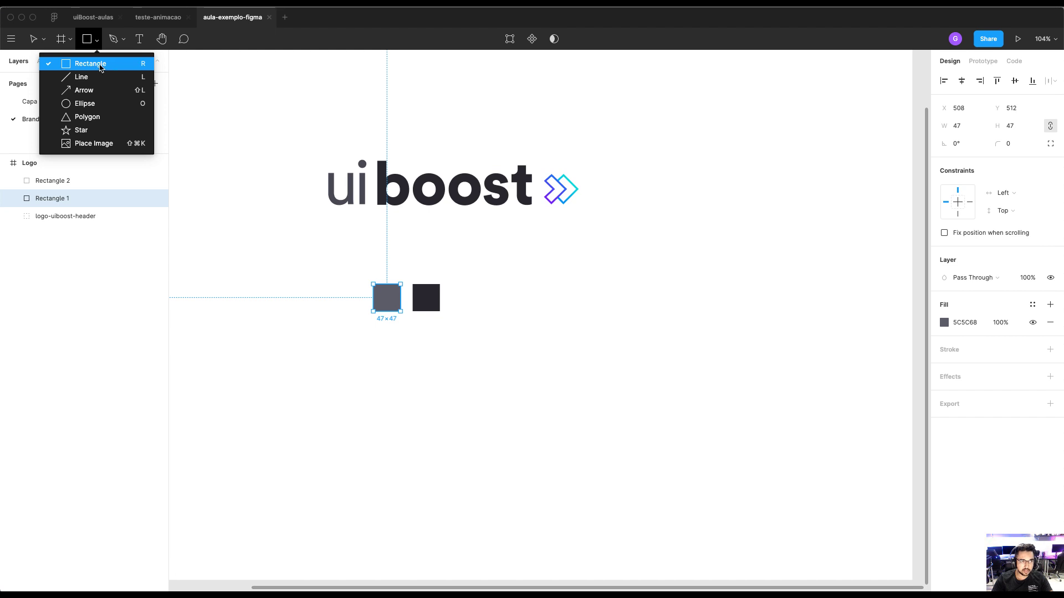
key("Escape")
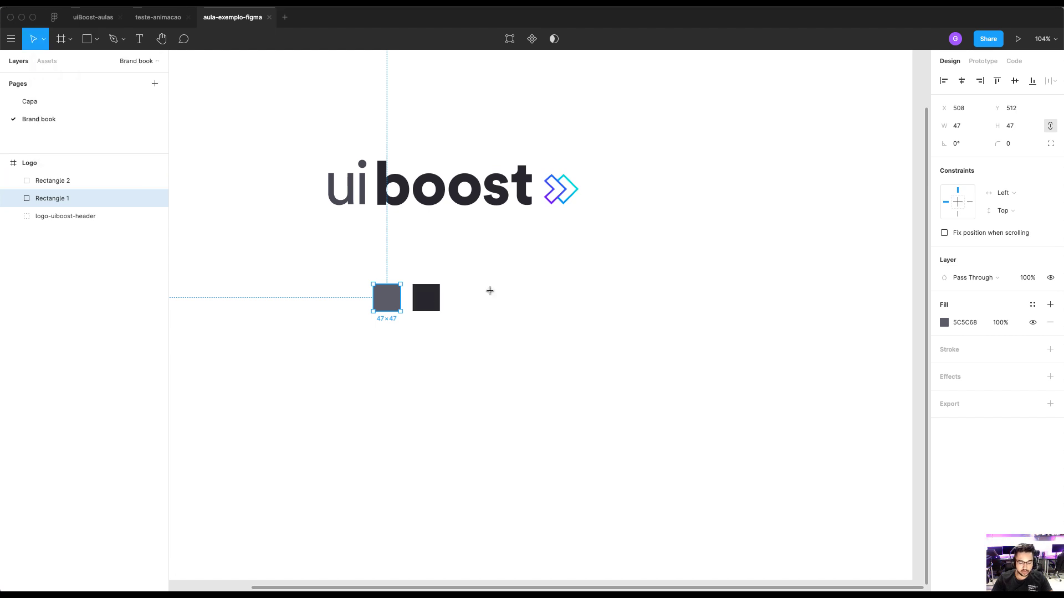
key("r")
mouse_move(484, 283)
left_mouse_down()
mouse_move(508, 301)
mouse_move(507, 315)
mouse_move(516, 309)
mouse_move(508, 314)
mouse_move(537, 326)
left_mouse_up()
key("ctrl+z")
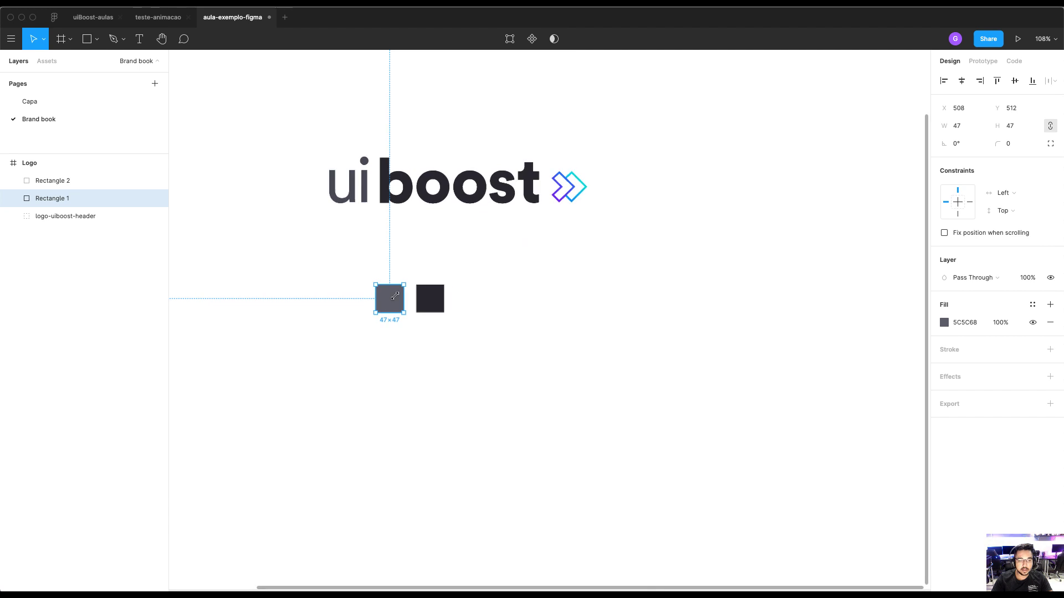
Try the eyedropper on the first square's fill to sample a color from the logo
left_click(404, 266)
left_click(397, 305)
key("i")
scroll(398, 302, "right", 1)
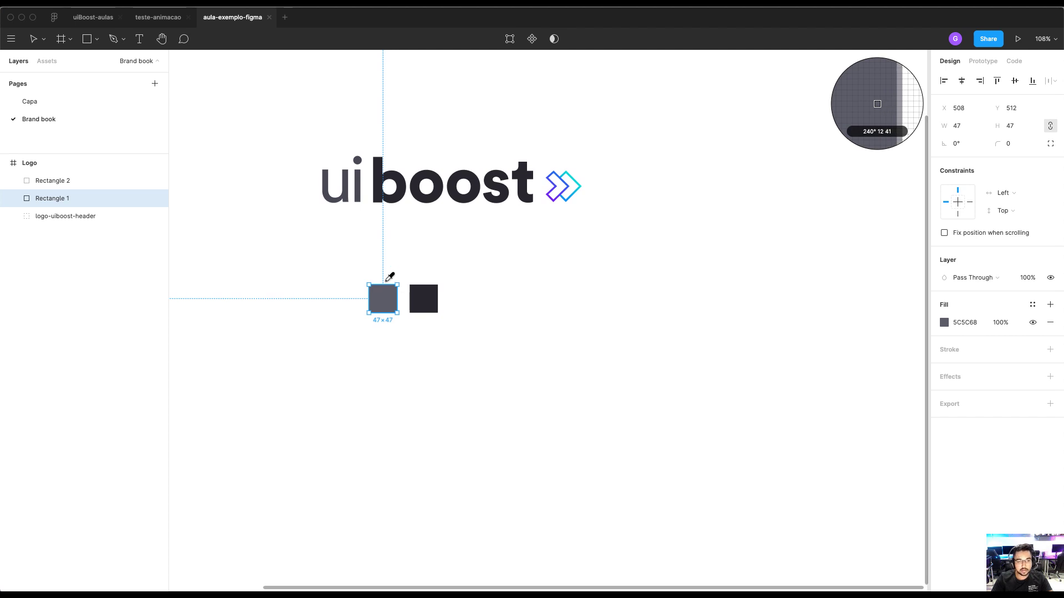
scroll(410, 277, "up", 1)
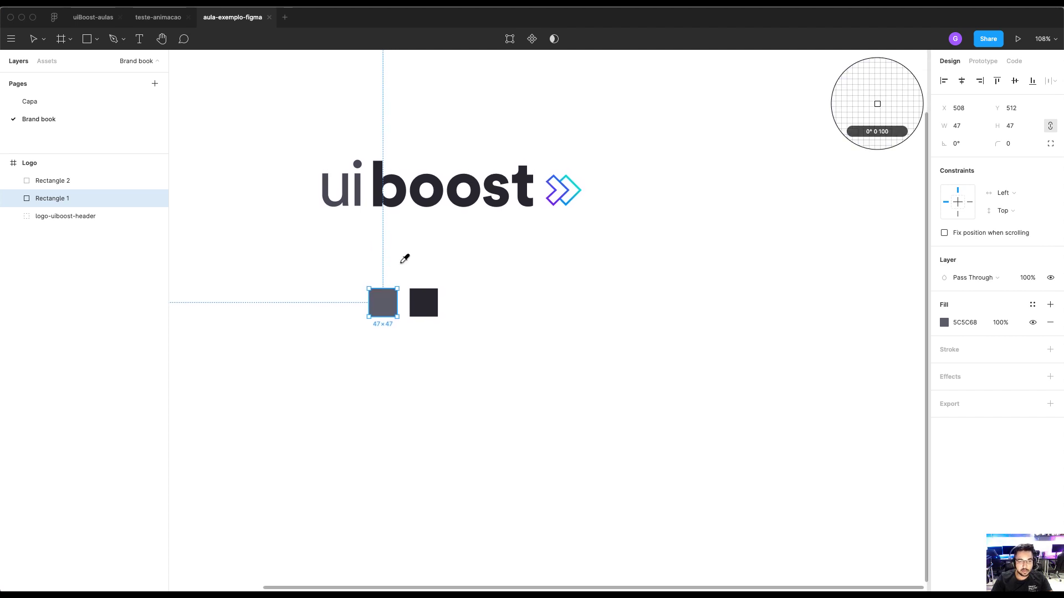
key("Escape")
left_click(944, 323)
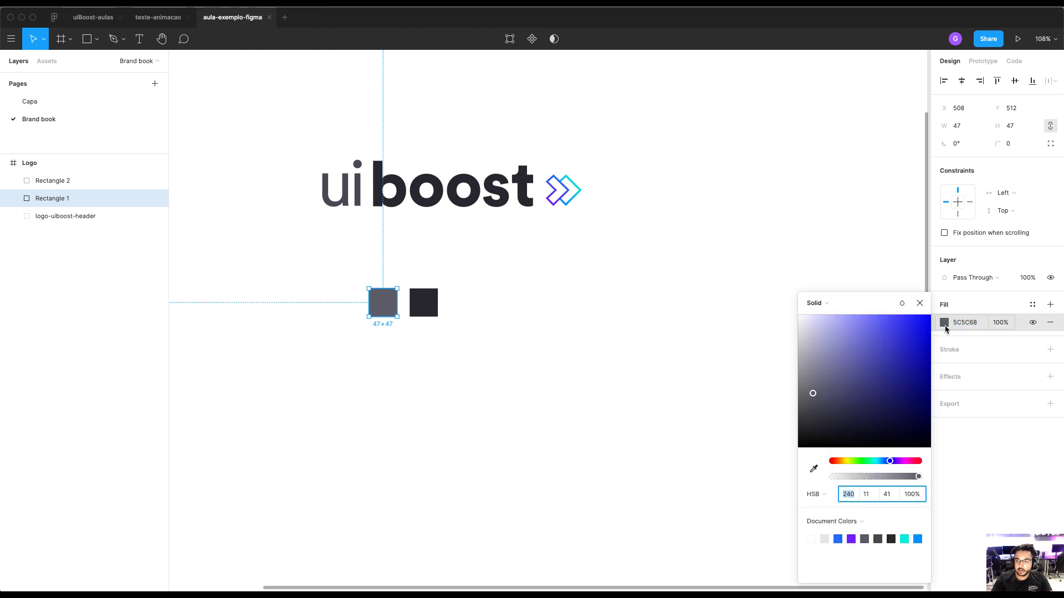
left_click(814, 470)
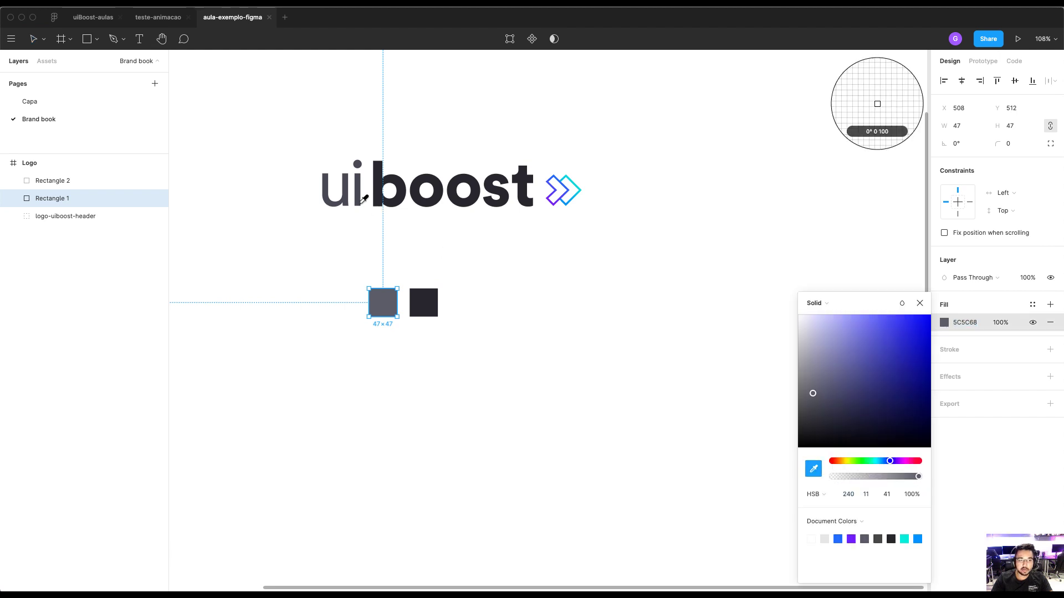
key("Escape")
left_click(441, 260)
left_click(388, 308)
left_click(436, 305)
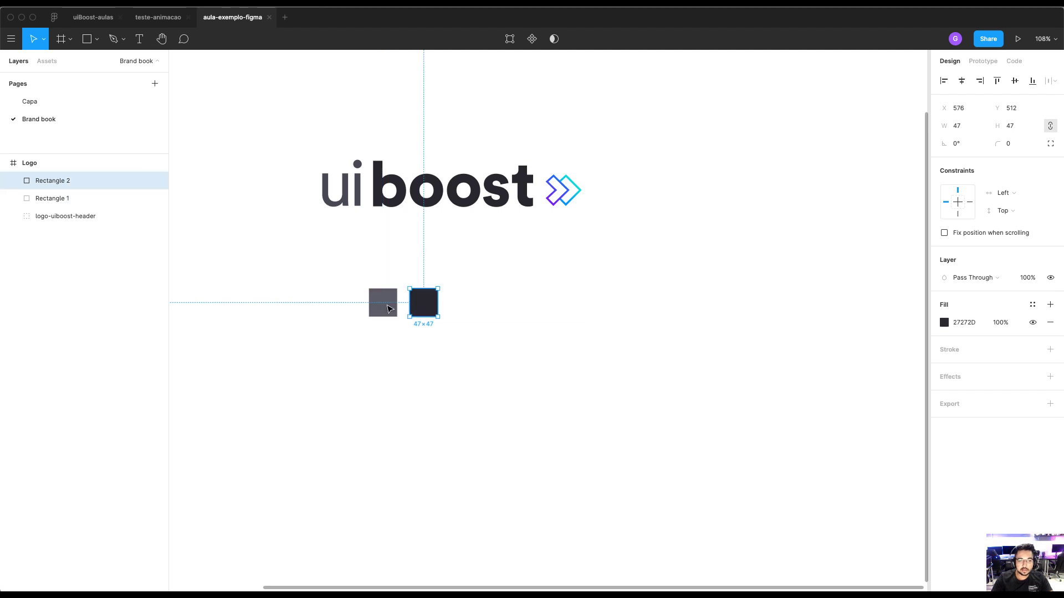
left_click(396, 309)
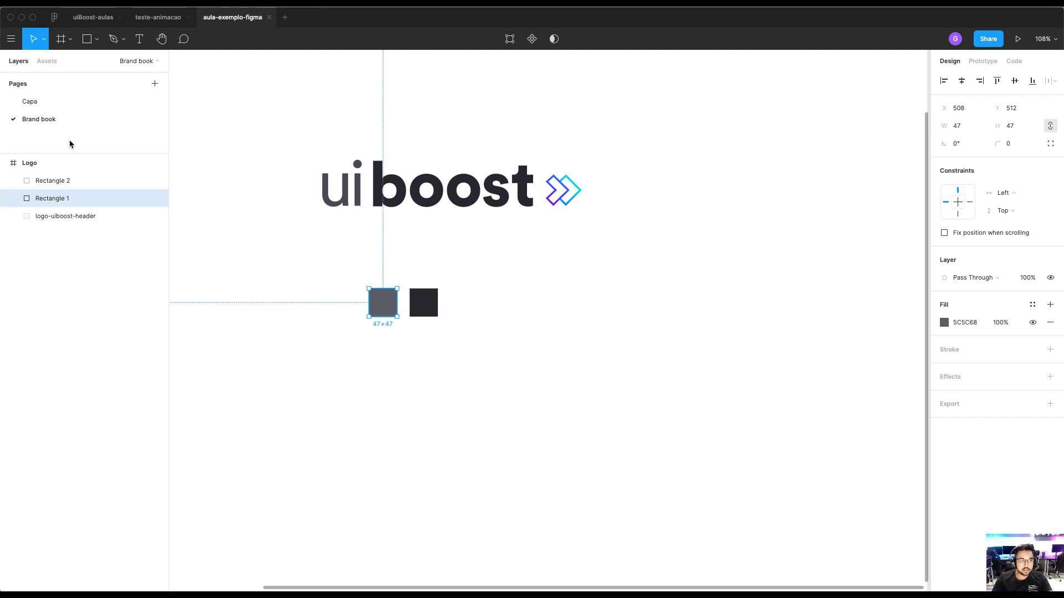
scroll(608, 274, "up", 2)
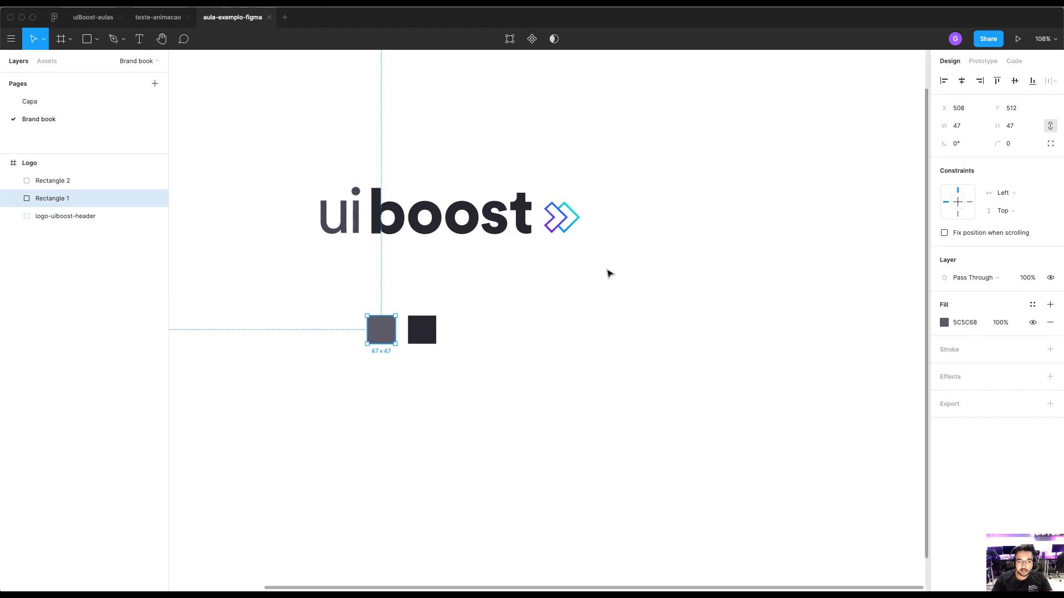
left_click(546, 296)
scroll(567, 290, "left", 2)
left_click(415, 327)
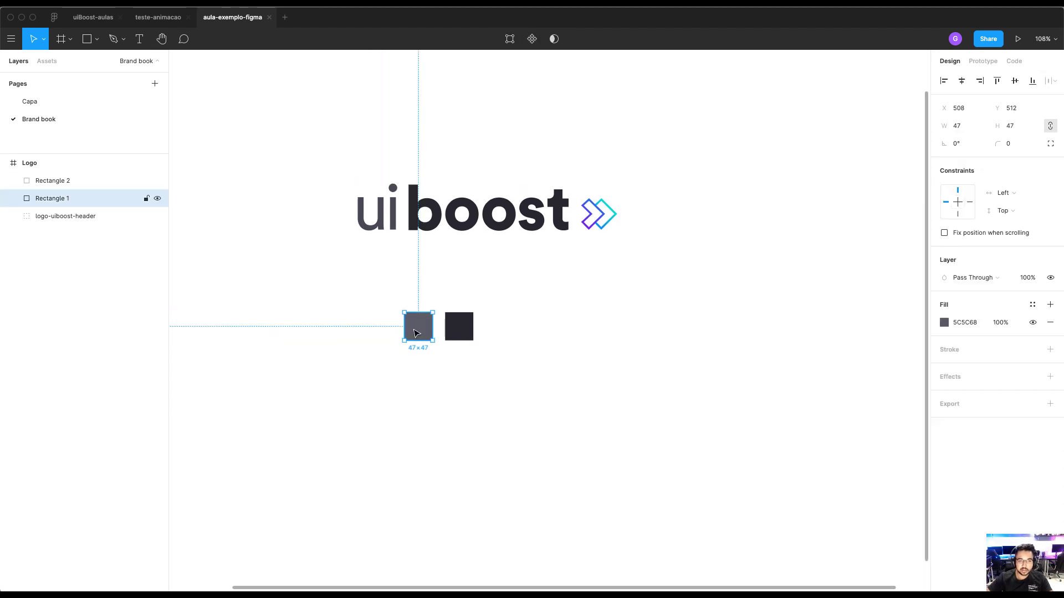
scroll(554, 366, "down", 1)
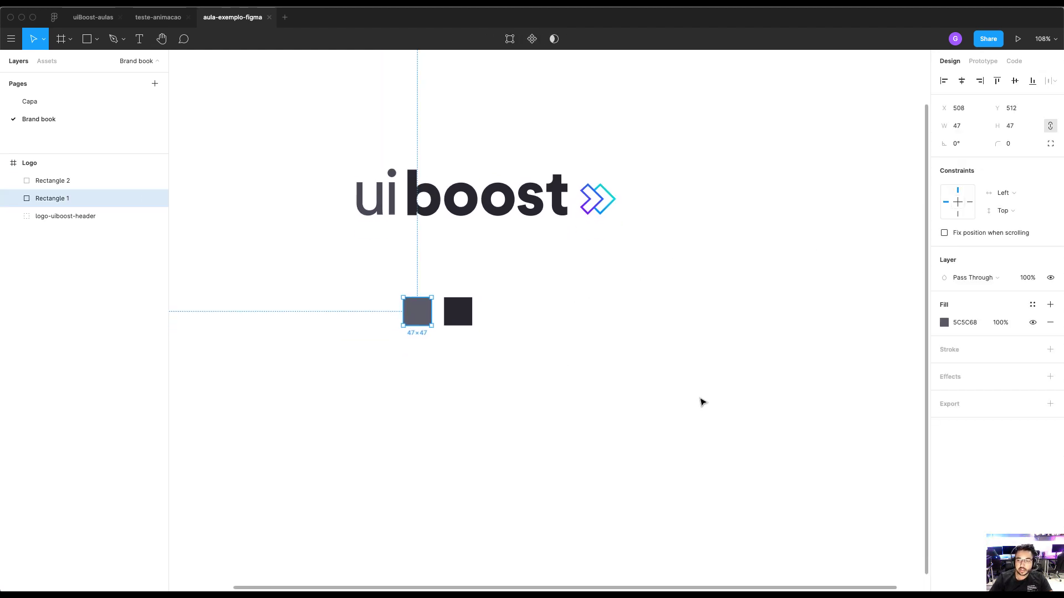
Check the color styles available for the first square's fill
left_click(1033, 304)
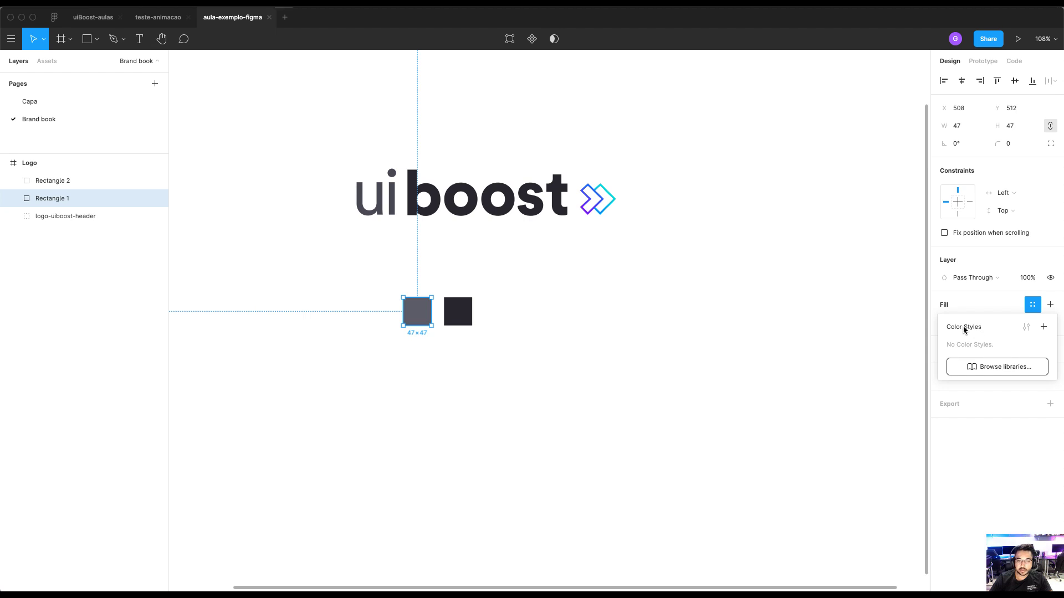
left_click(501, 306)
left_click(425, 321)
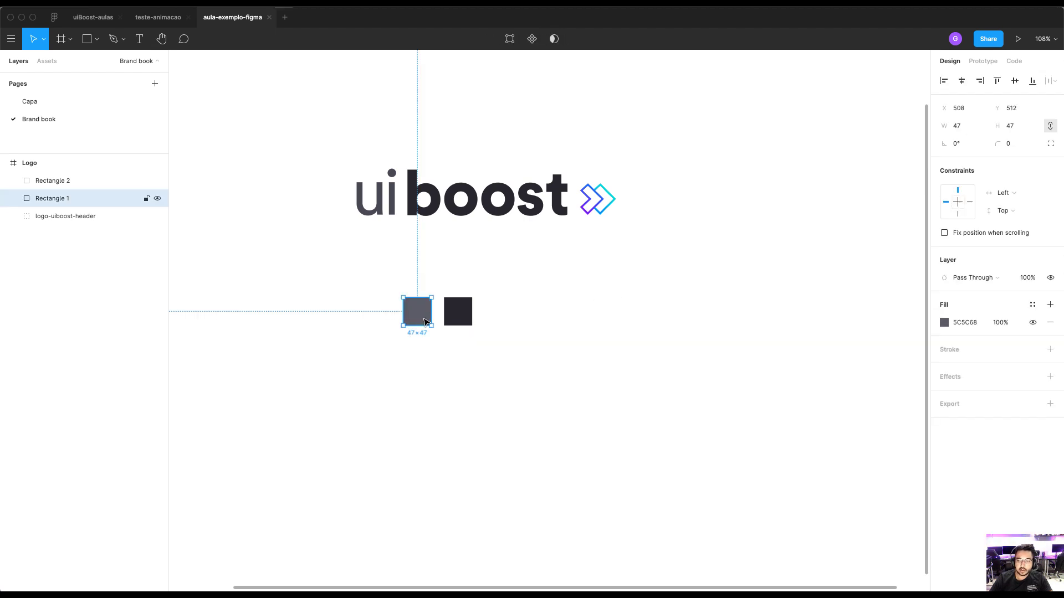
Create a color style named cinza01 from the first square's fill
left_click(1032, 307)
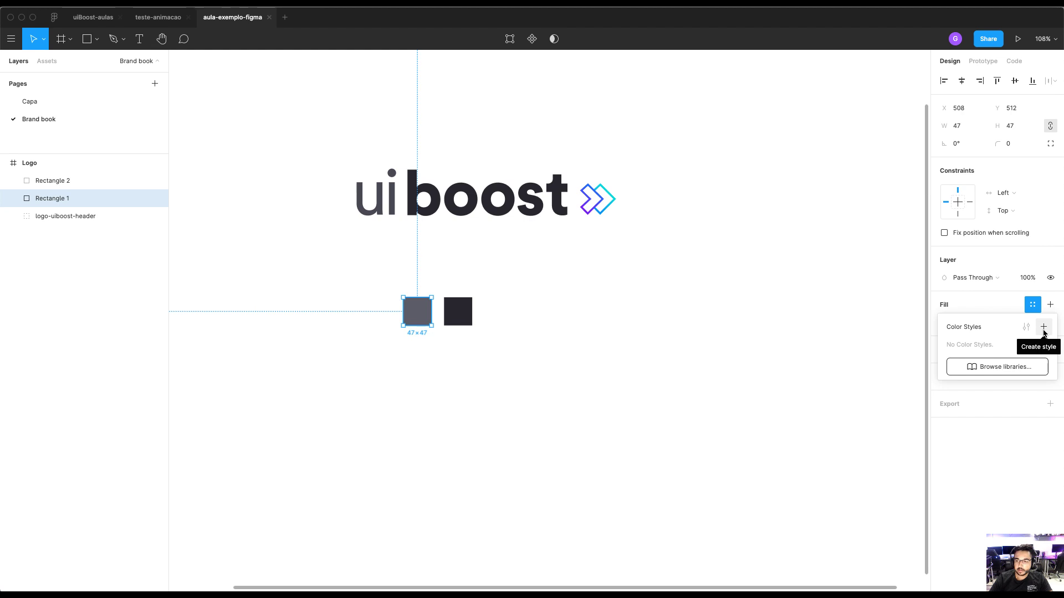
left_click(1043, 329)
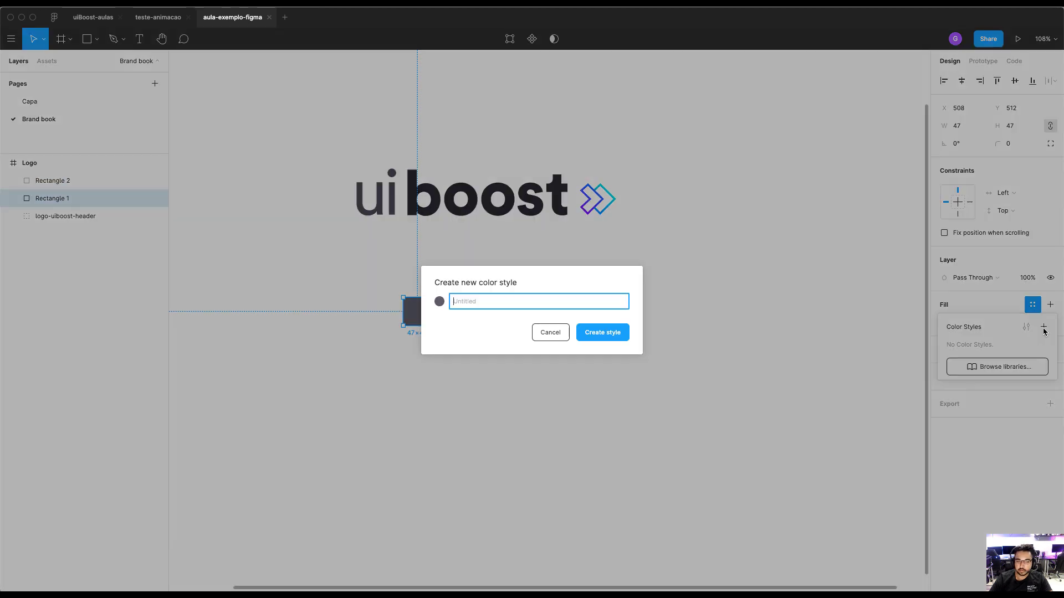
type("cinza-")
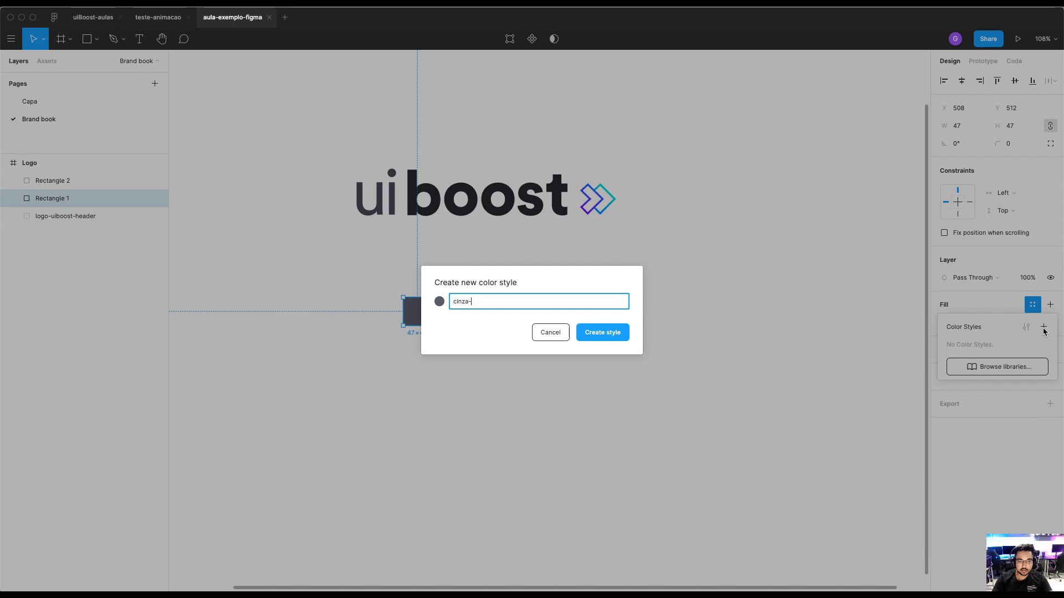
key("Return")
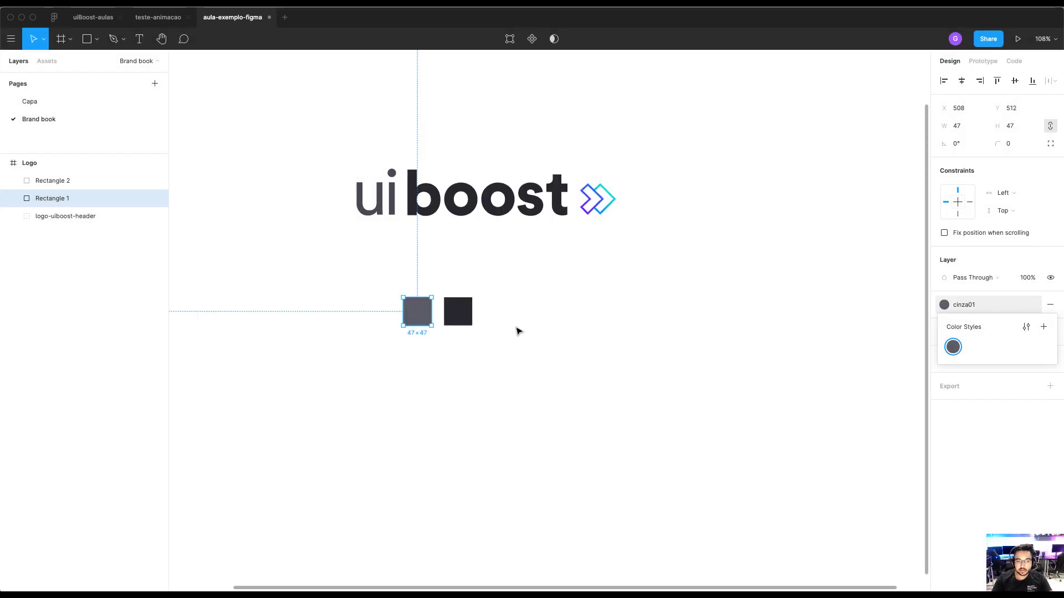
Create a color style named cinza02 from the second square's fill
left_click(468, 319)
left_click(1031, 304)
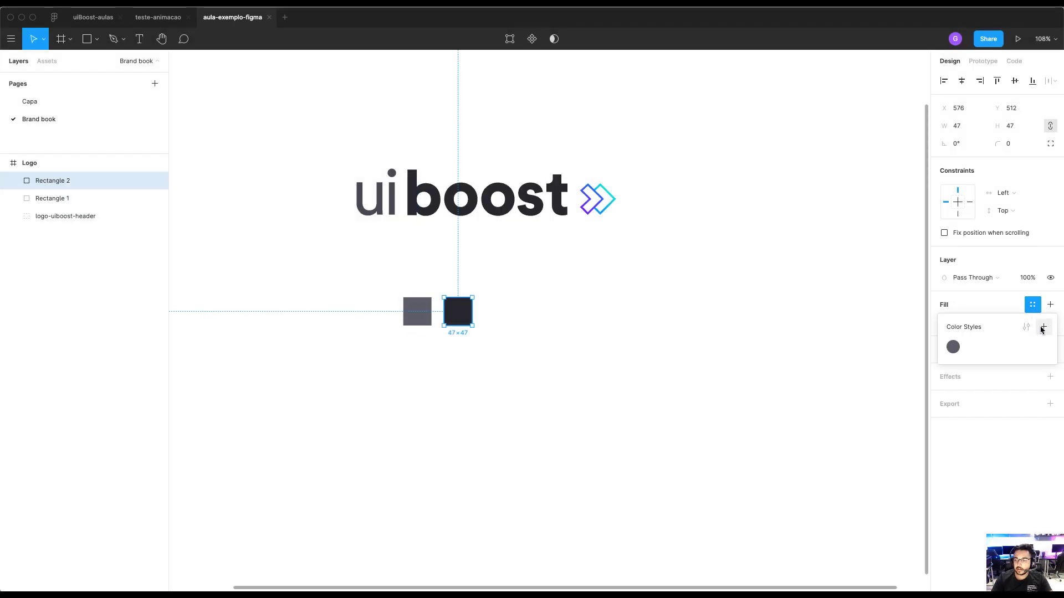
left_click(1042, 329)
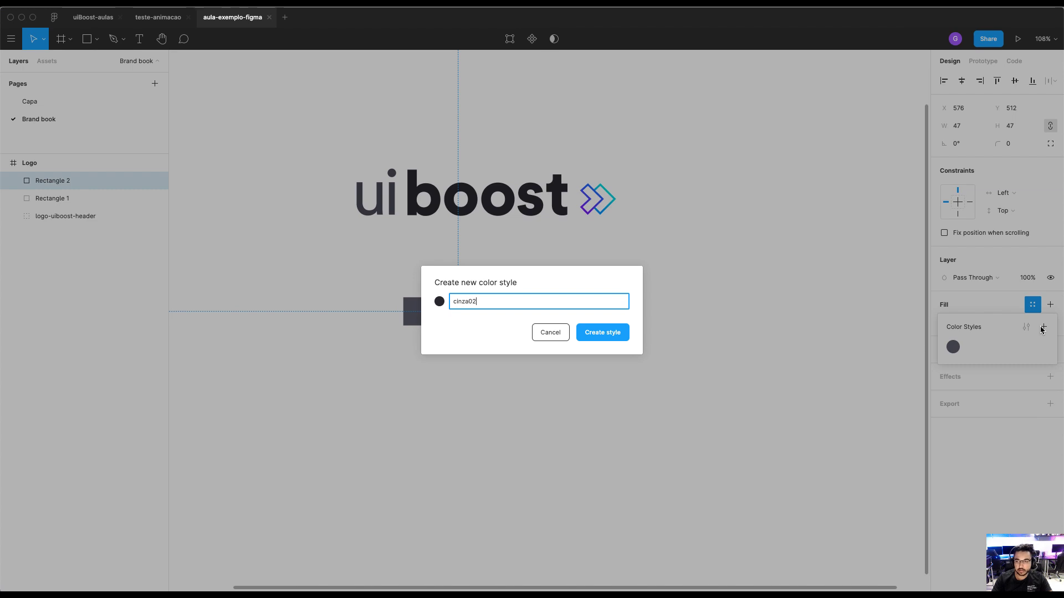
type("cinza02")
key("Return")
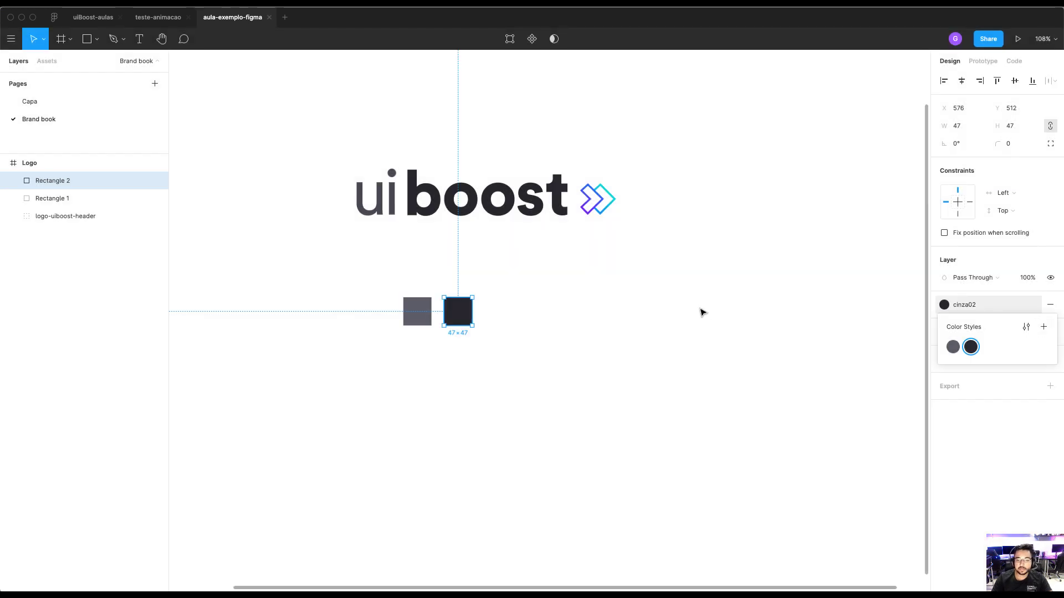
left_click(527, 310)
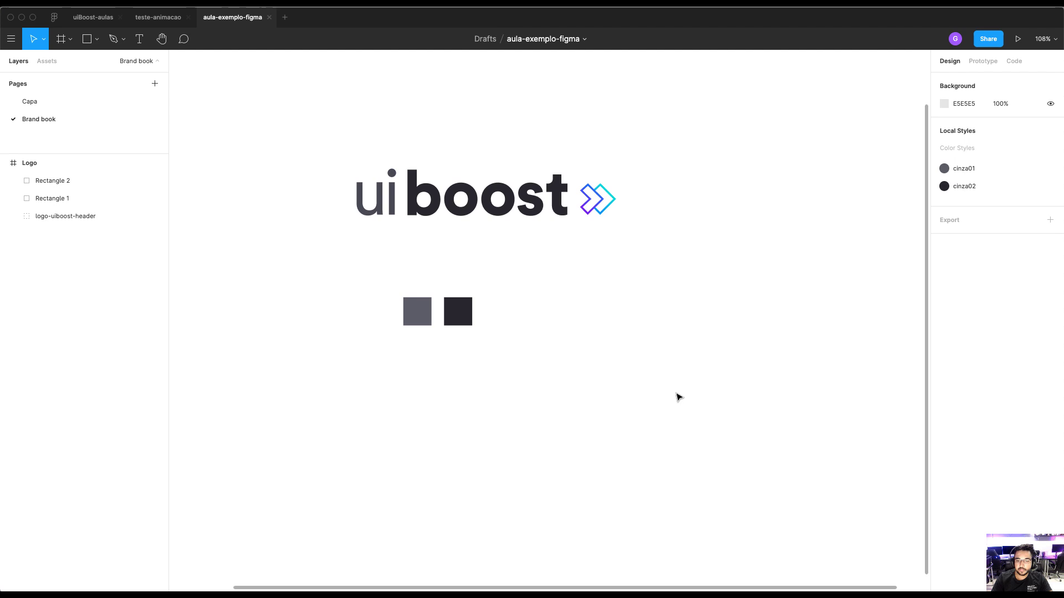
Draw a 97 × 97 square beside the swatches, apply the cinza02 style to its fill, and duplicate it alongside
key("r")
left_click_drag(684, 313, 740, 375)
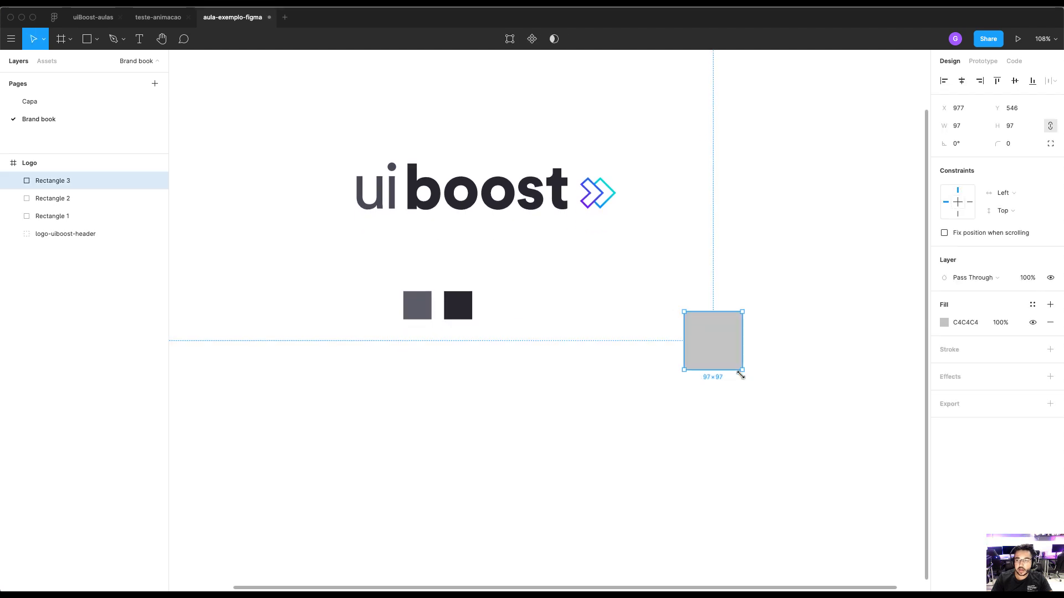
scroll(861, 383, "up", 1)
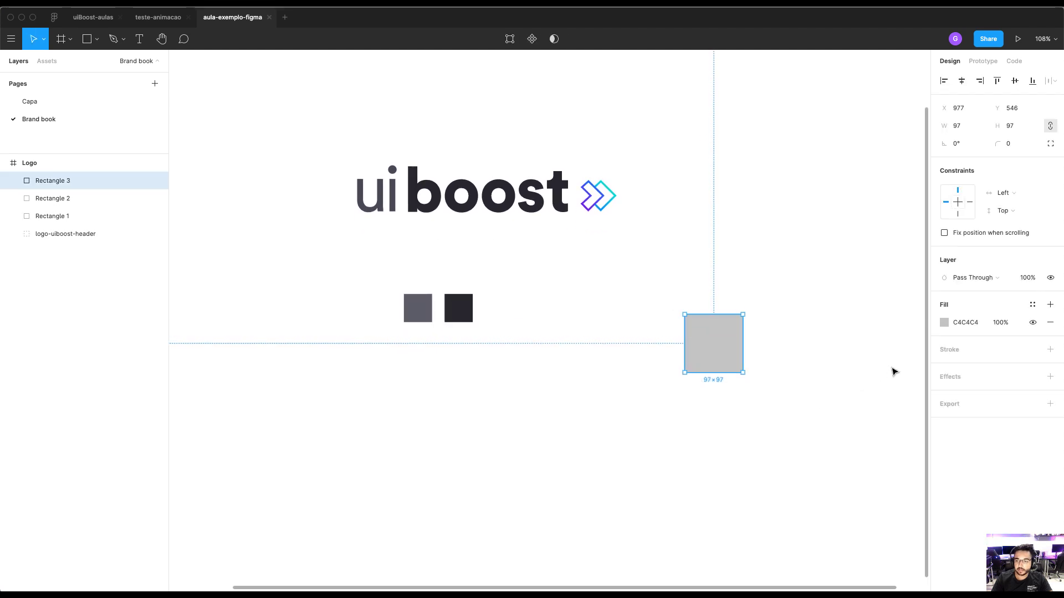
left_click(1032, 304)
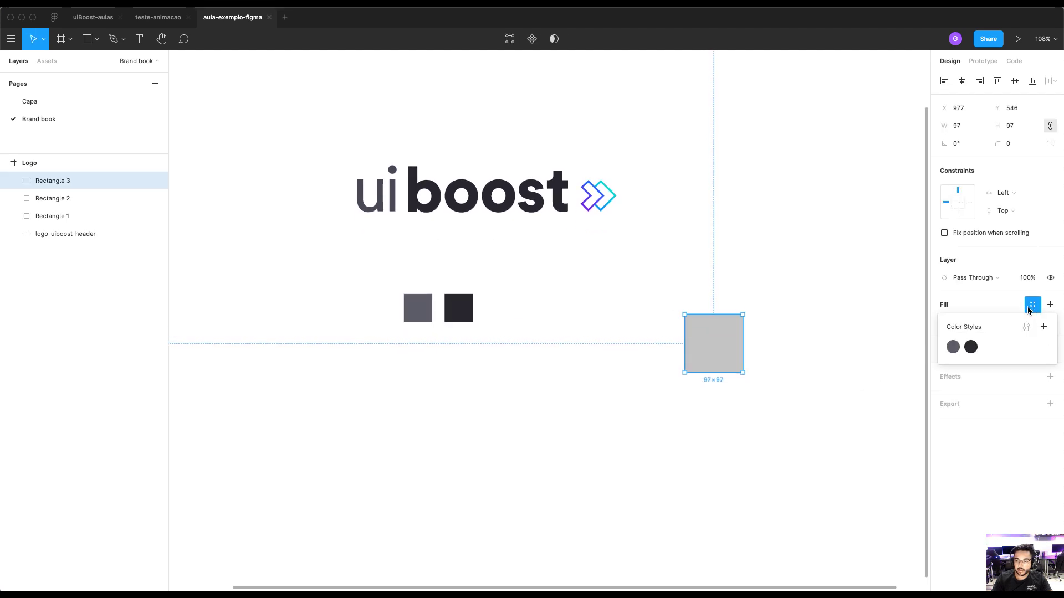
left_click(970, 346)
left_click_drag(725, 340, 810, 340, "alt")
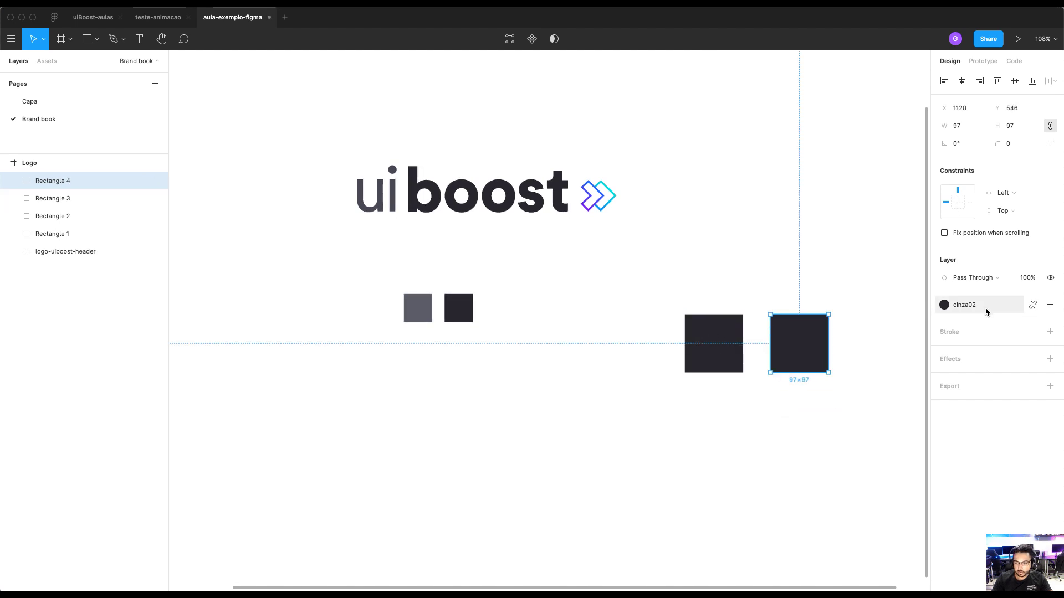
left_click(757, 291)
Edit the cinza02 color style through the second small square, changing its color to pink CB3F88
left_click(462, 309)
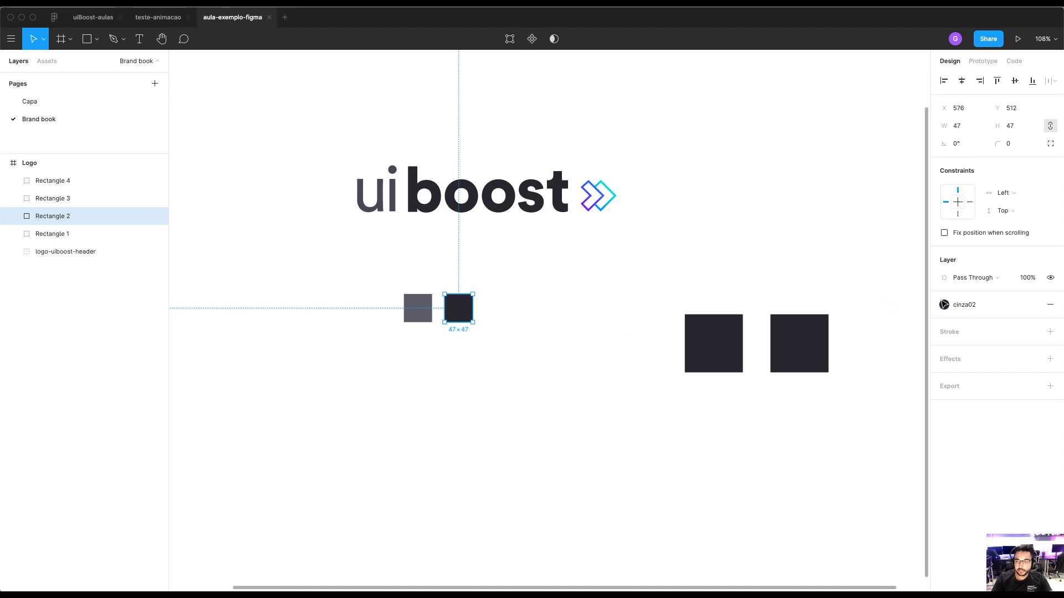
left_click(1031, 305)
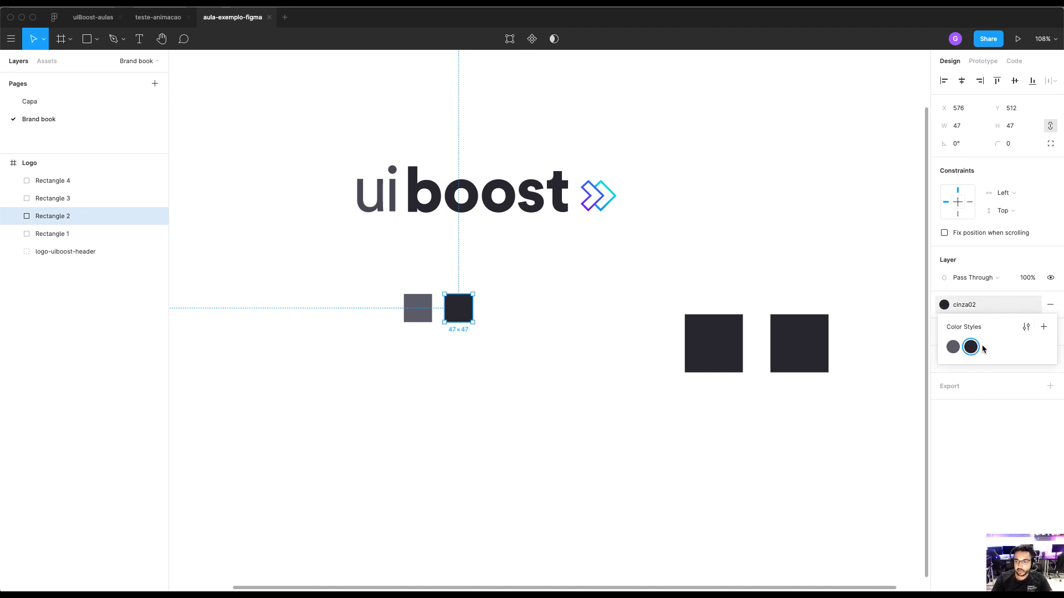
left_click(1026, 328)
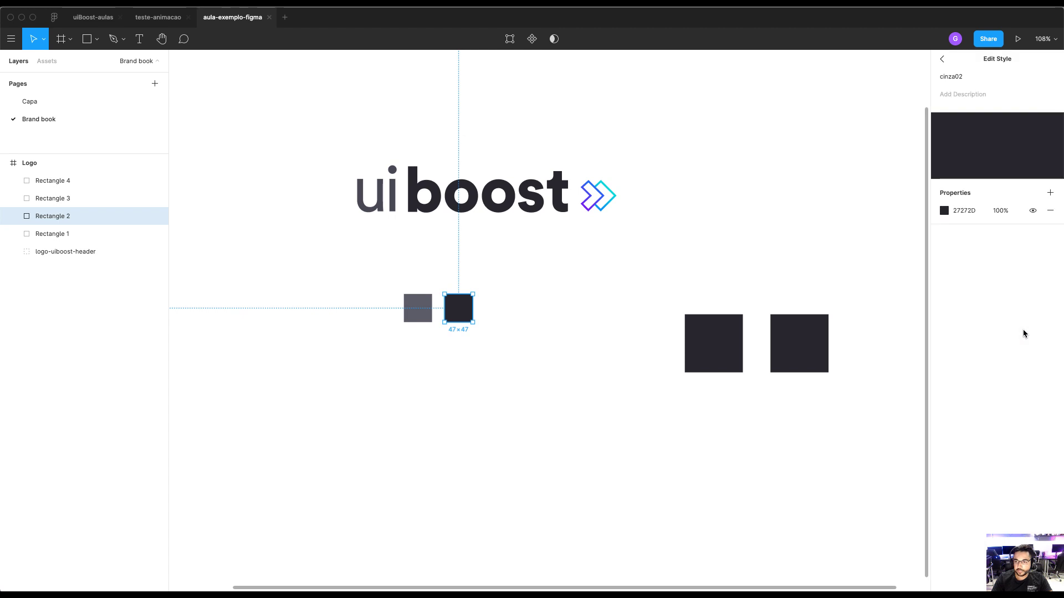
left_click(944, 211)
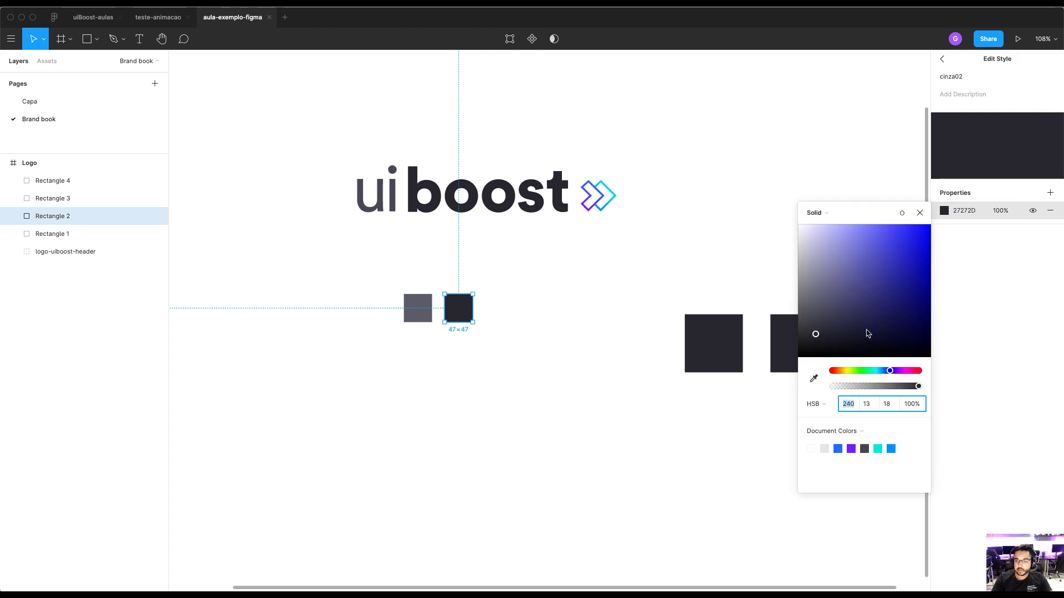
left_click_drag(840, 332, 833, 265)
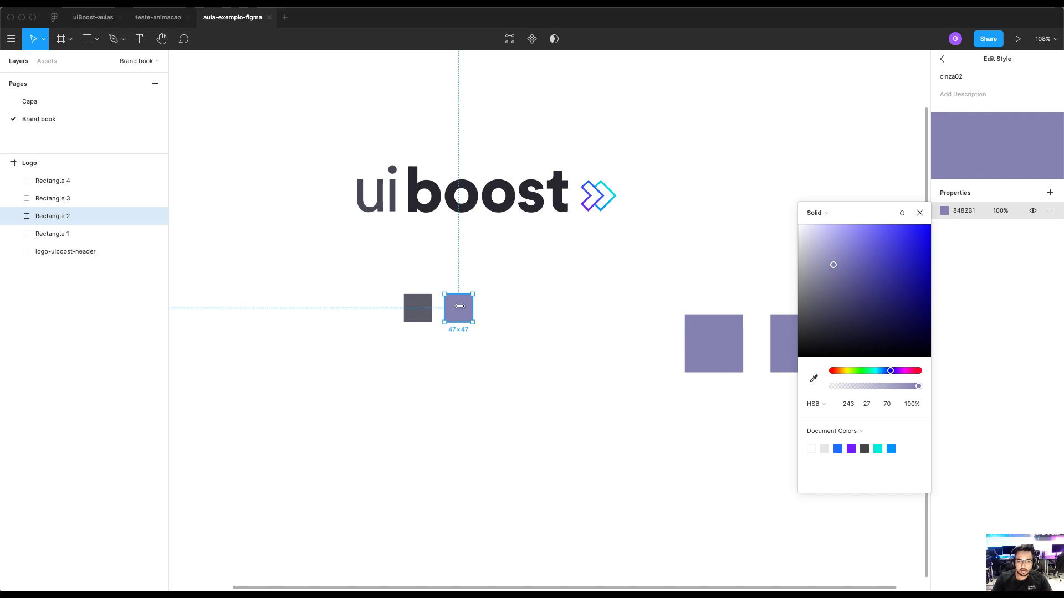
mouse_move(891, 376)
left_mouse_down()
mouse_move(862, 372)
mouse_move(909, 370)
left_mouse_up()
left_click_drag(893, 293, 889, 251)
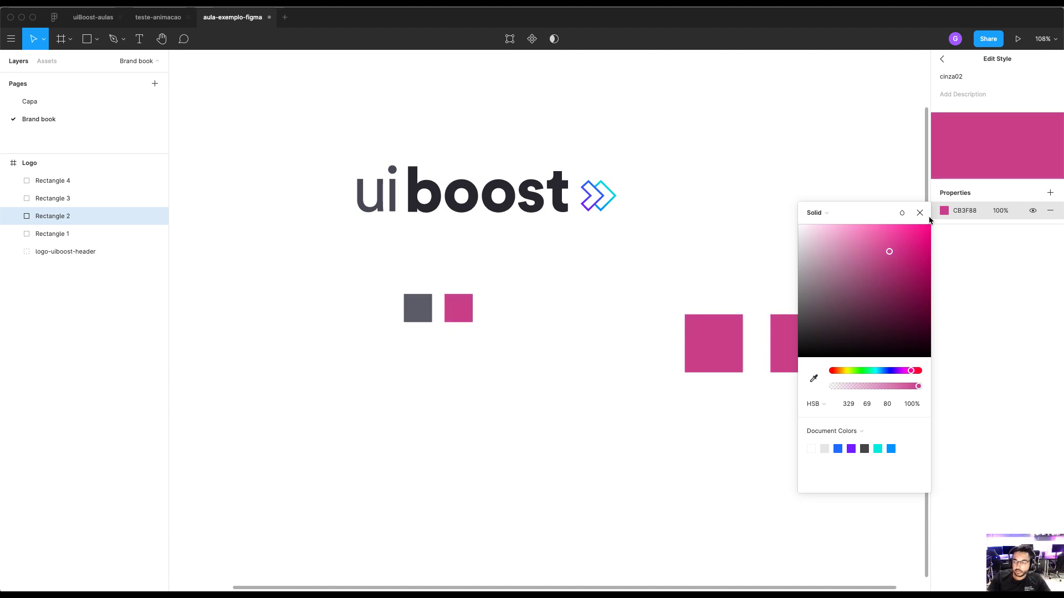
left_click(919, 215)
left_click(762, 169)
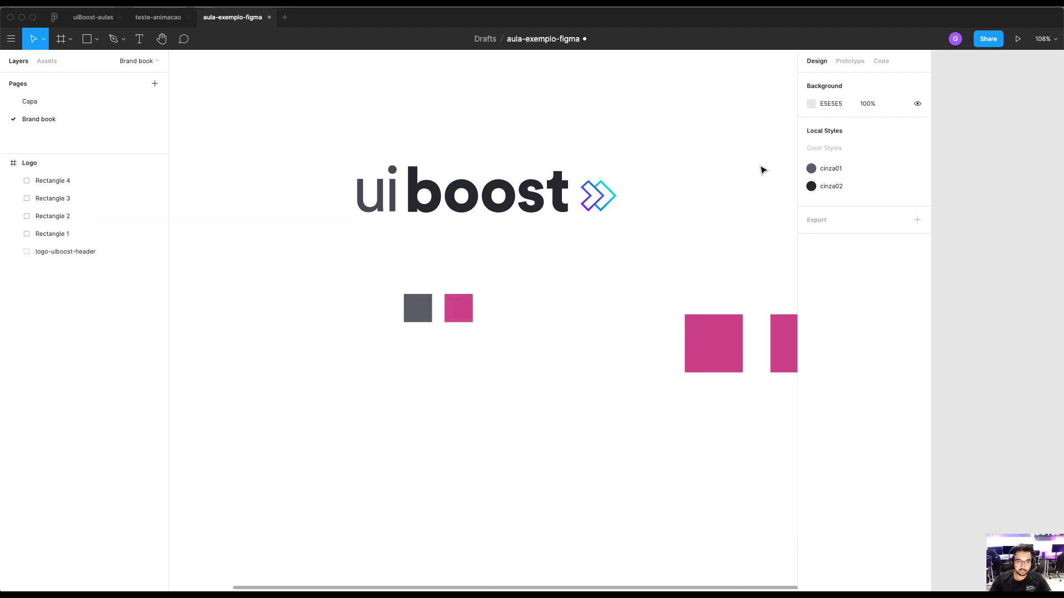
Undo the color changes made to the cinza02 style
key("super+z")
key("super+z")
key("super+z")
key("super+z")
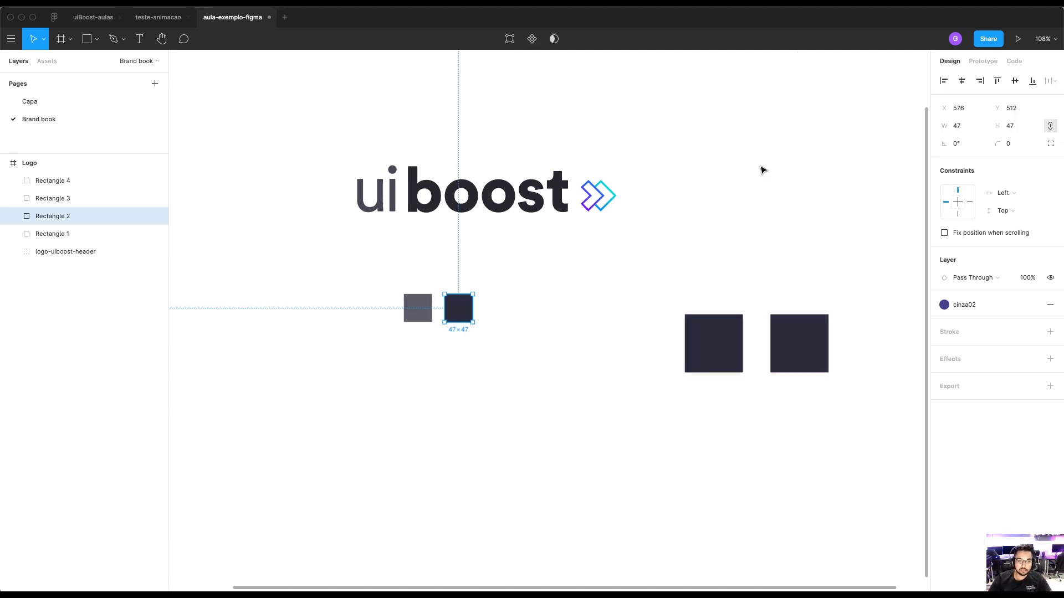
Delete the two large 97 × 97 squares, keeping only the small swatches beneath the logo
left_click_drag(662, 277, 825, 357)
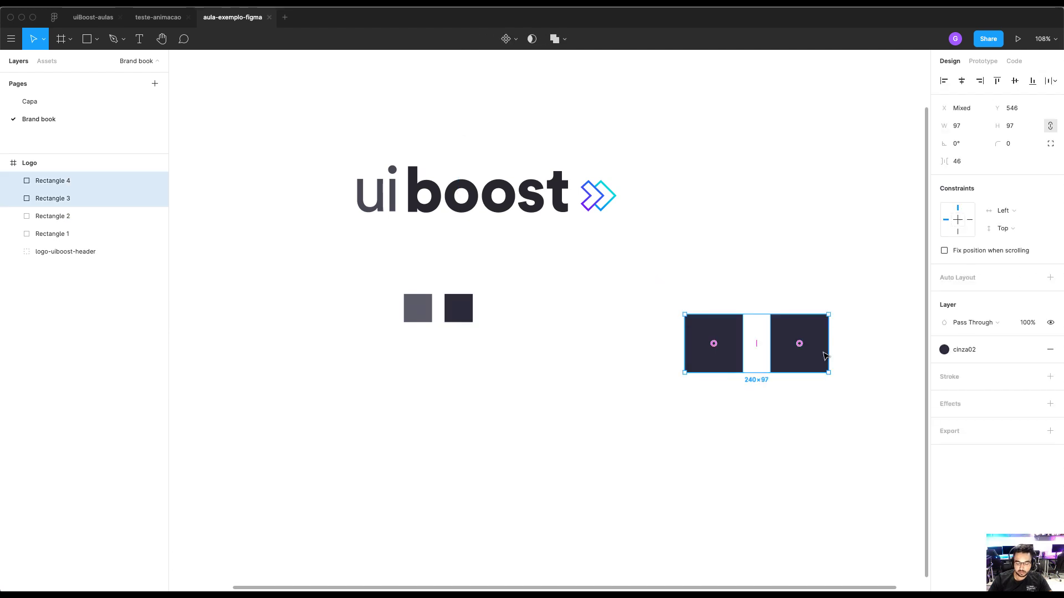
key("Delete")
left_click_drag(608, 288, 436, 342)
left_click(515, 292)
scroll(558, 294, "down", 5)
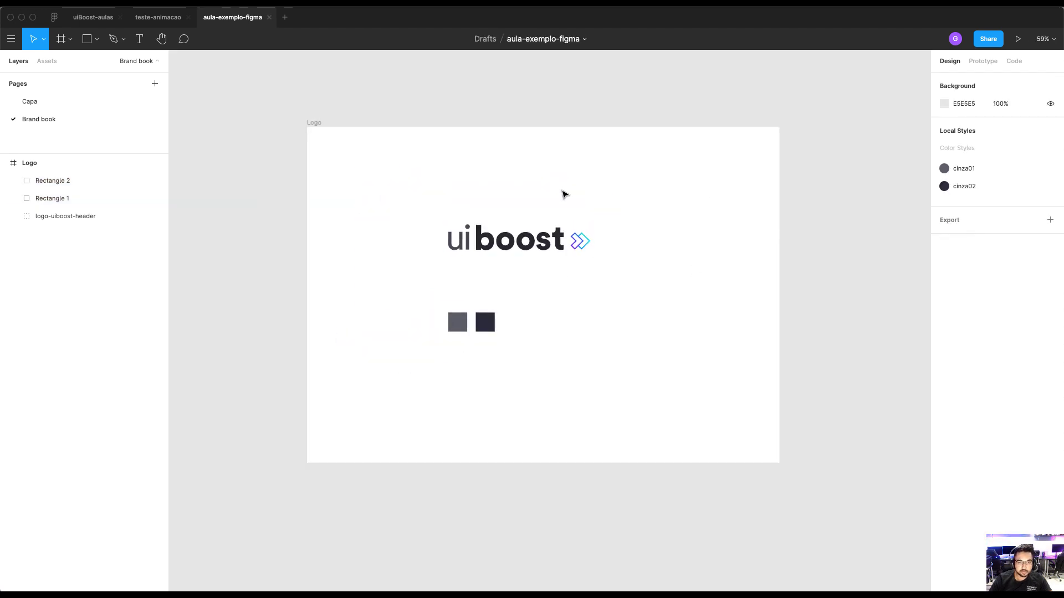
Add a new page to the file and name it Inspirações
left_click(162, 89)
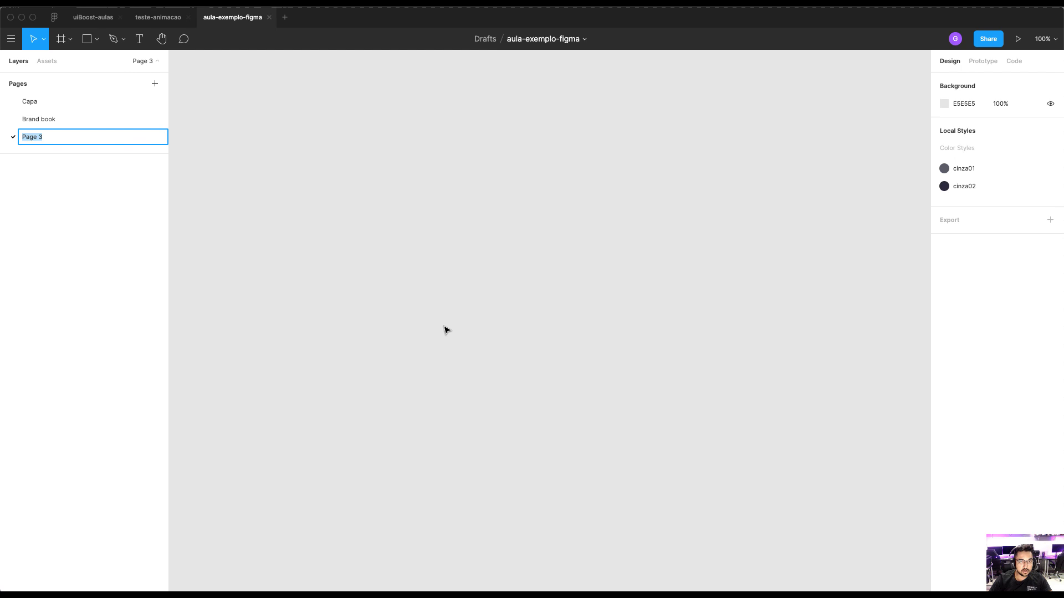
type("Inspirations")
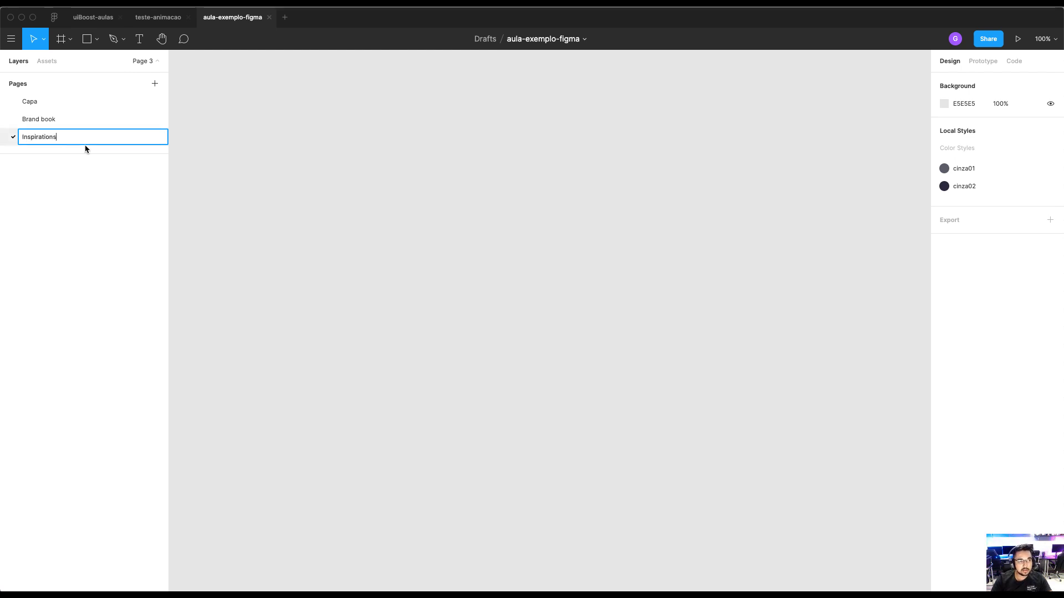
key("super+a")
type("Inspir")
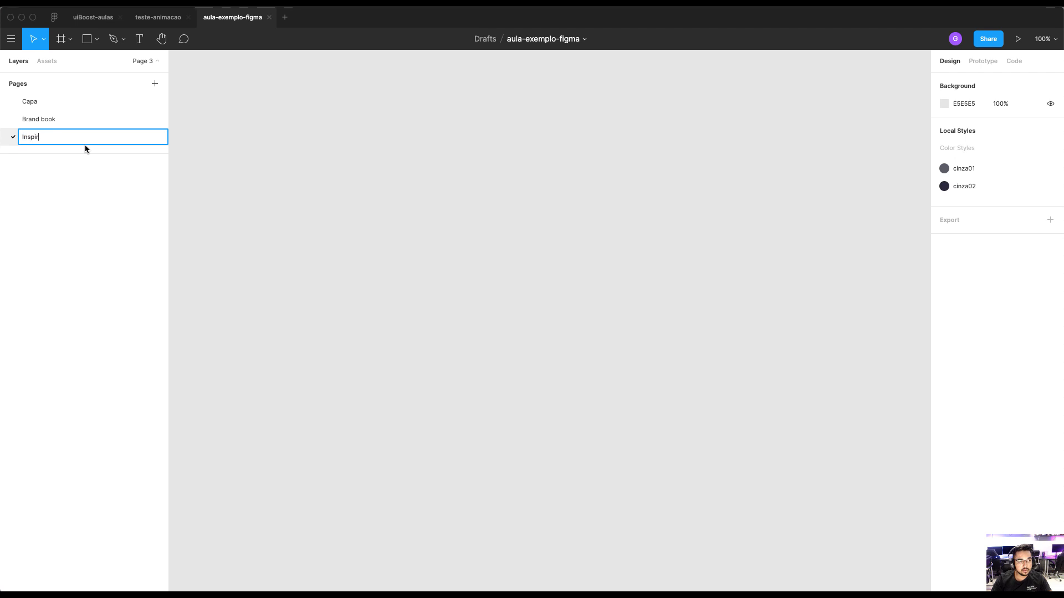
type("aç")
key("Return")
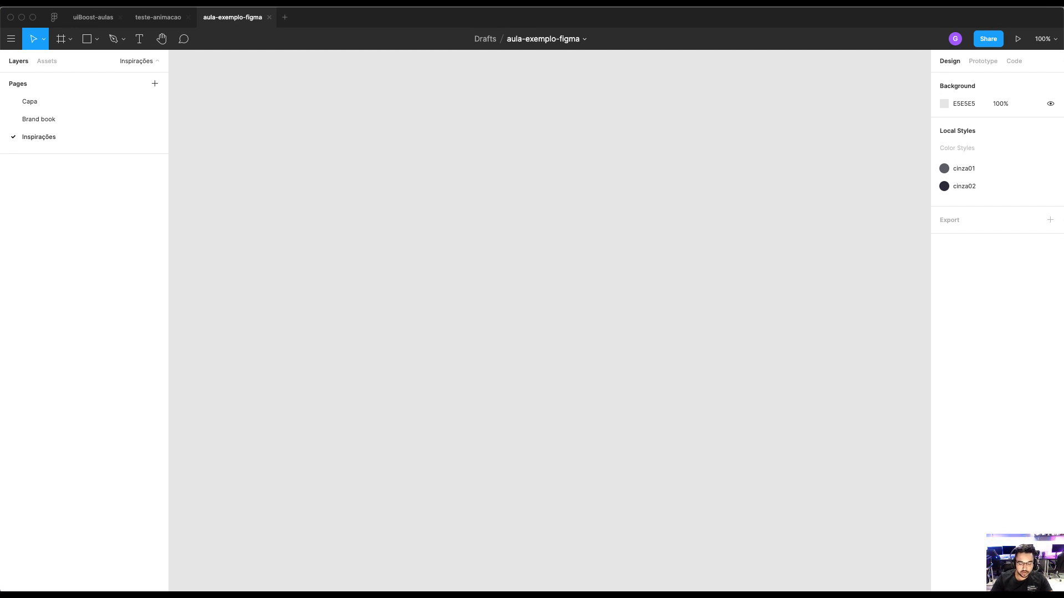
Switch to the Chrome browser and open dribbble.com in a new tab
key("super+Tab")
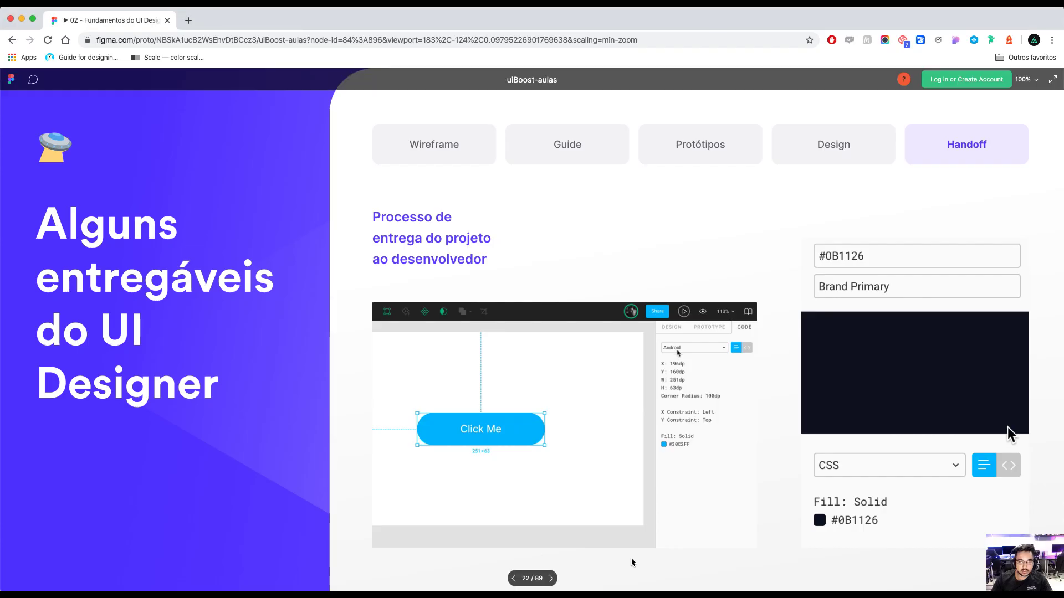
left_click(193, 22)
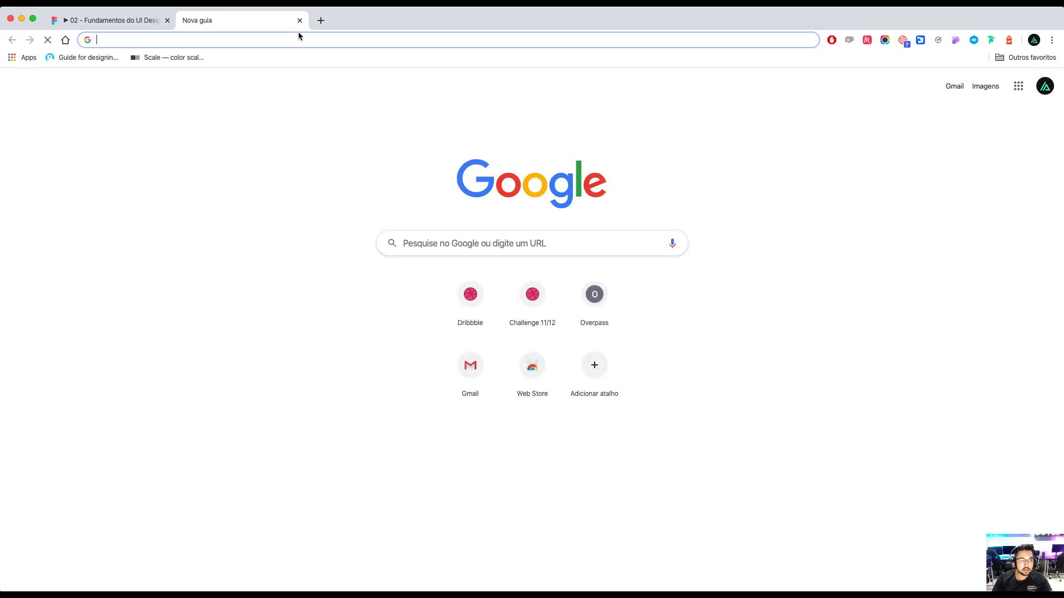
type("dribbble.com")
key("Return")
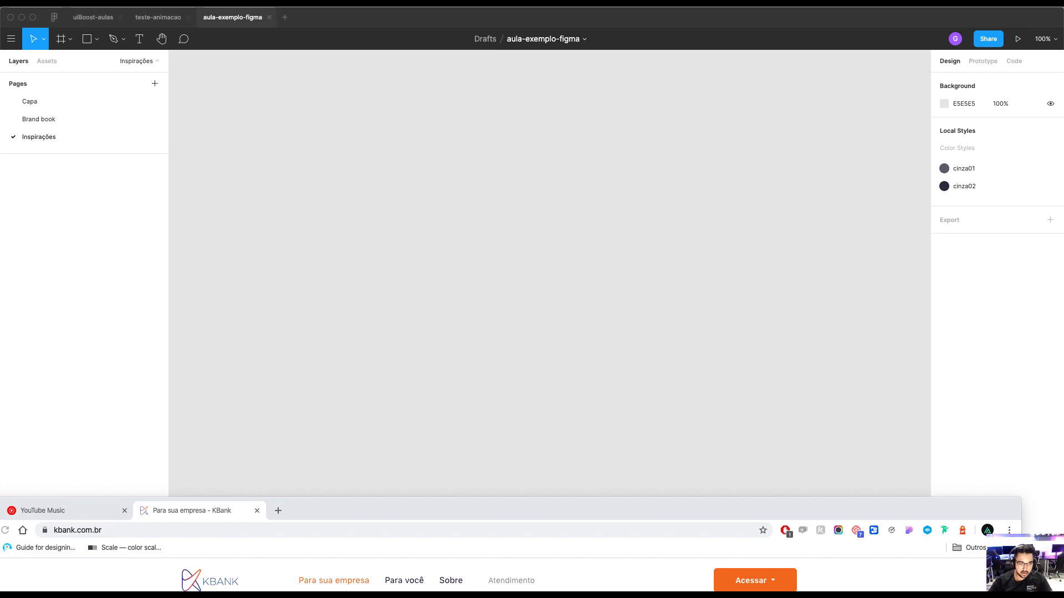
Add another page to the Figma file and name it Wireframe
left_click(159, 88)
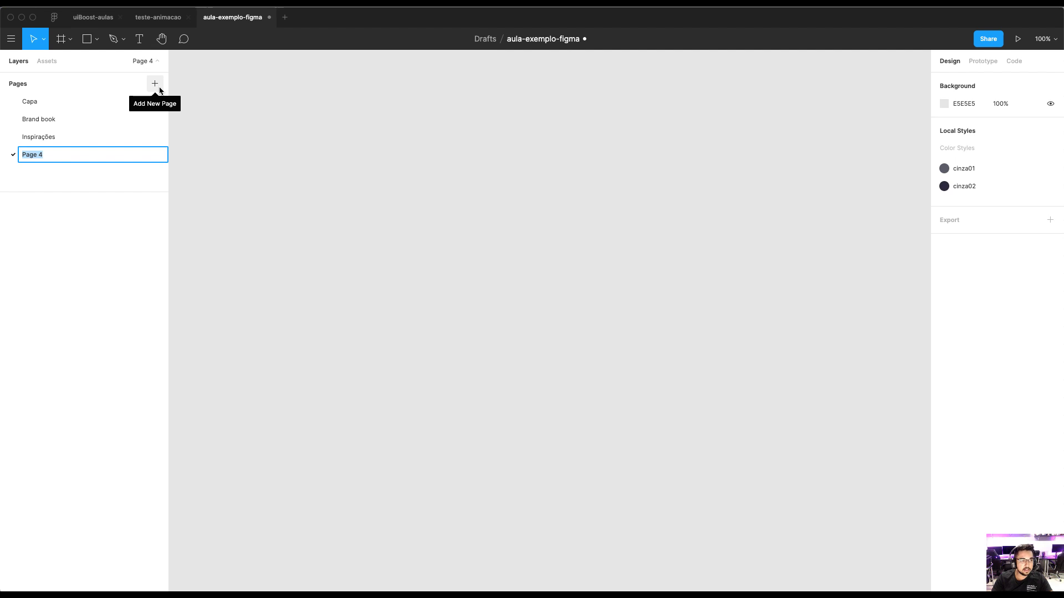
type("Wireframe")
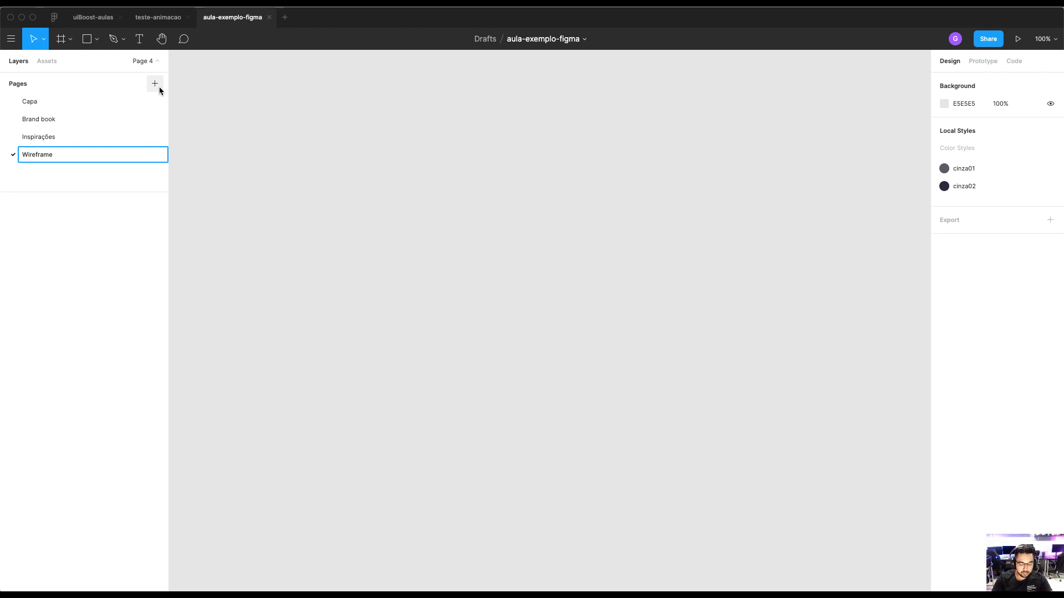
type("Fluxo Sitemap")
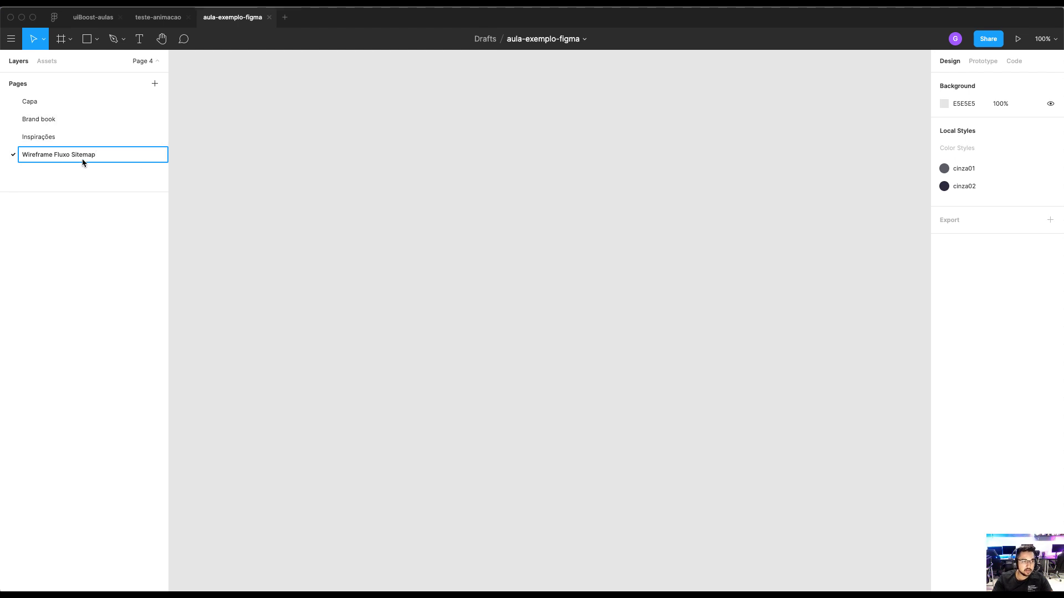
left_click(55, 159, "shift")
key("BackSpace")
key("Return")
Add another page to the file and name it Mobile
left_click(156, 85)
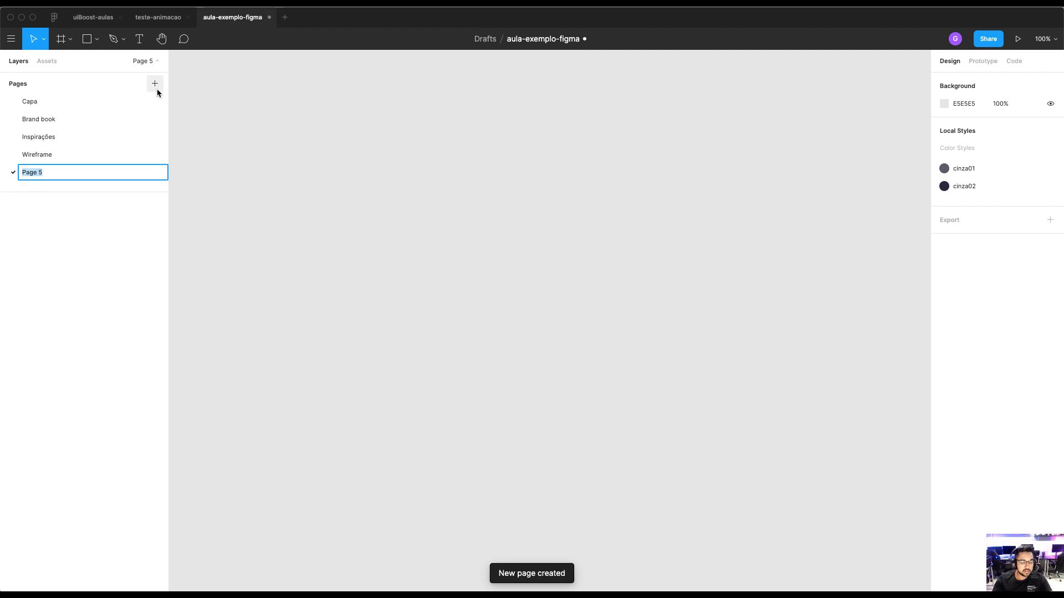
type("Wirefra")
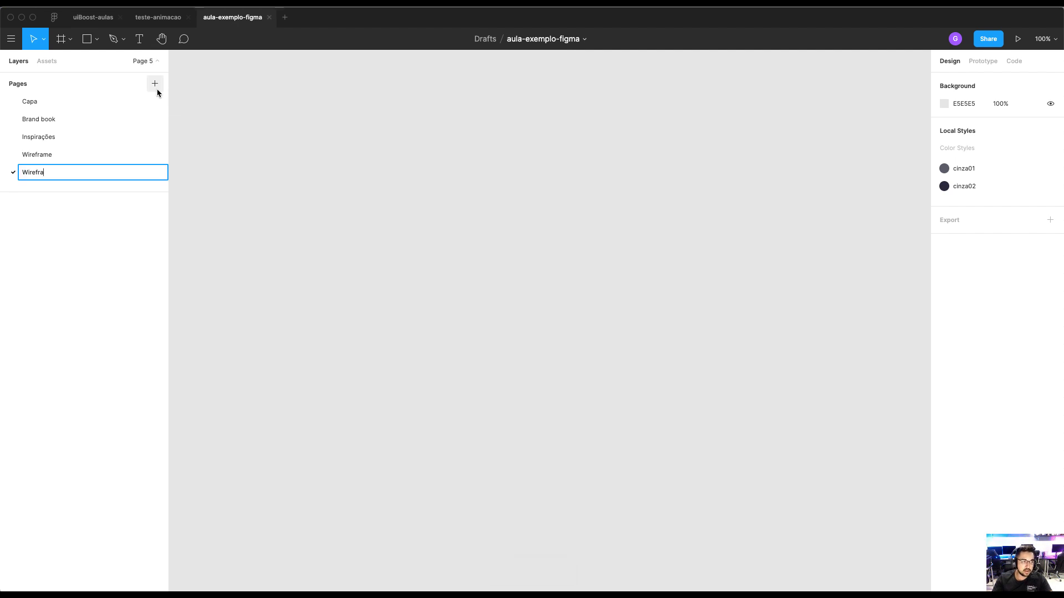
key("super+a")
type("Mobile")
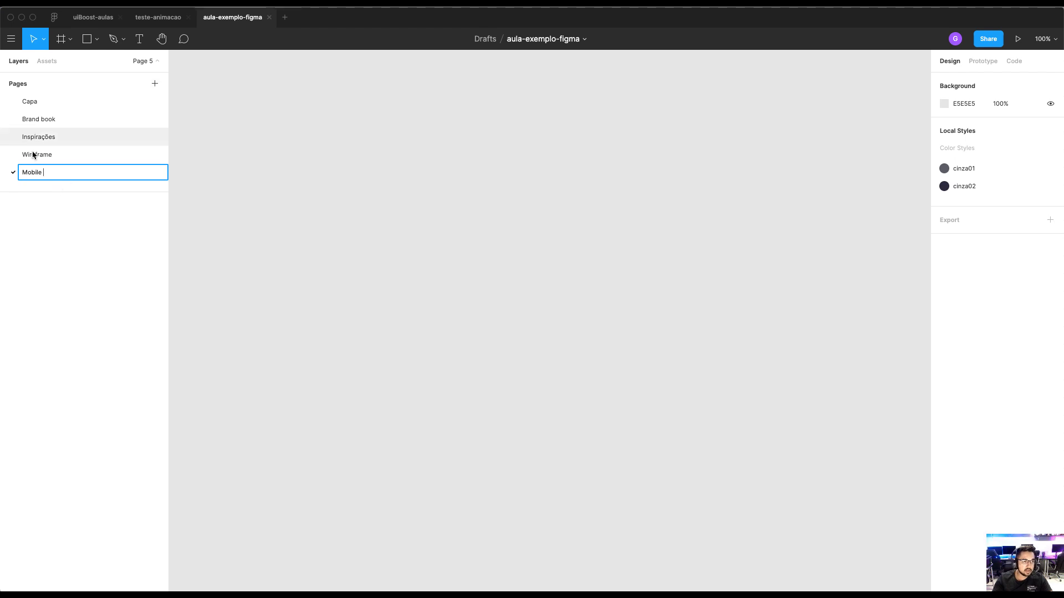
Add a page named Backup and enlarge the page list so that all six pages fit
left_click(155, 85)
type("Bak")
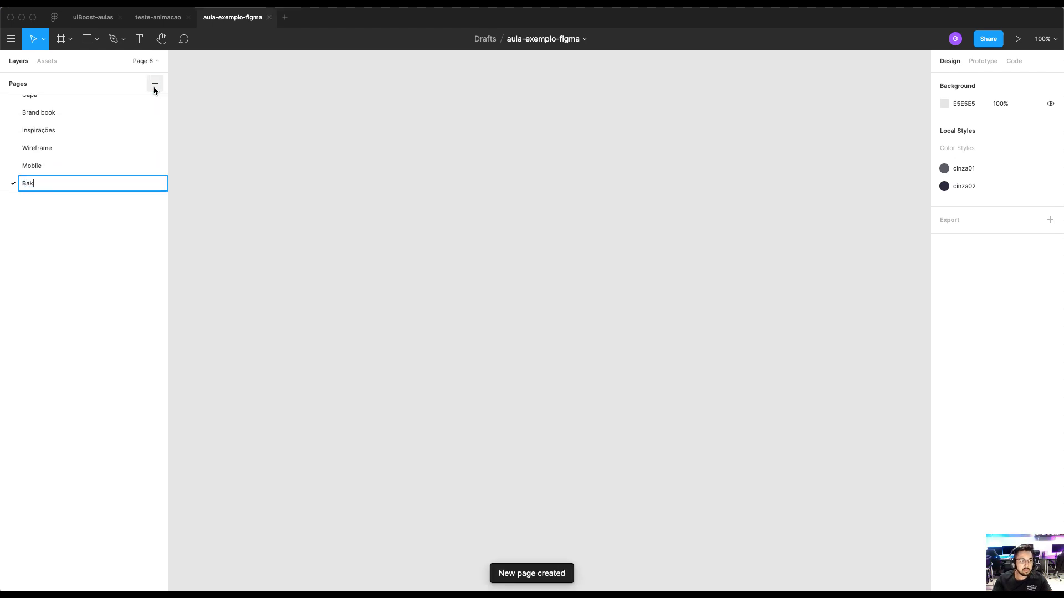
type("cup\\")
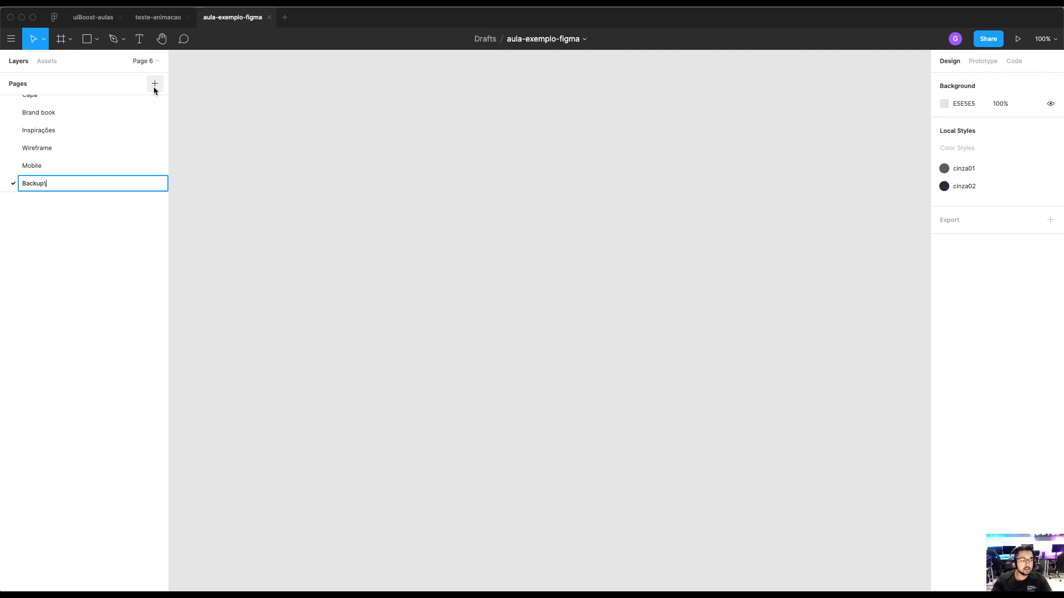
key("BackSpace")
key("Return")
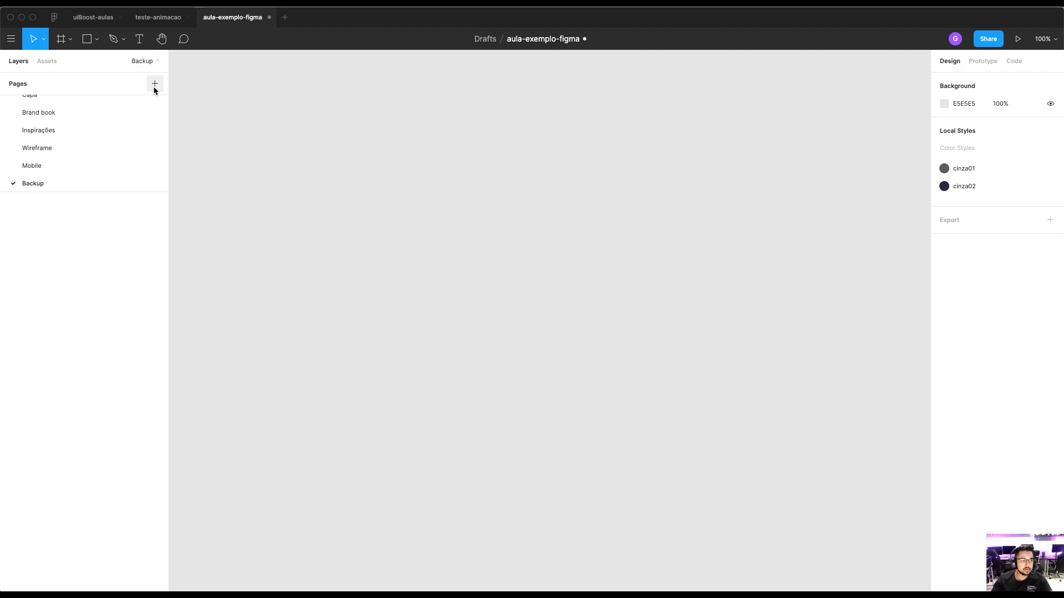
left_click_drag(85, 193, 81, 230)
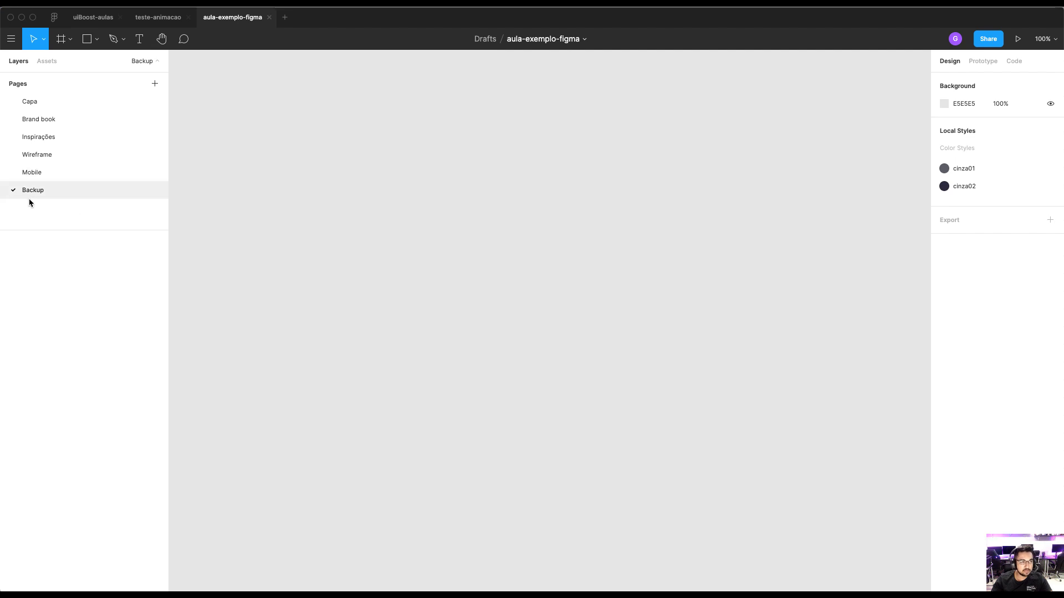
Paste the copied purple card design onto the Inspirações page and scale it proportionally to 800 px wide
left_click(46, 143)
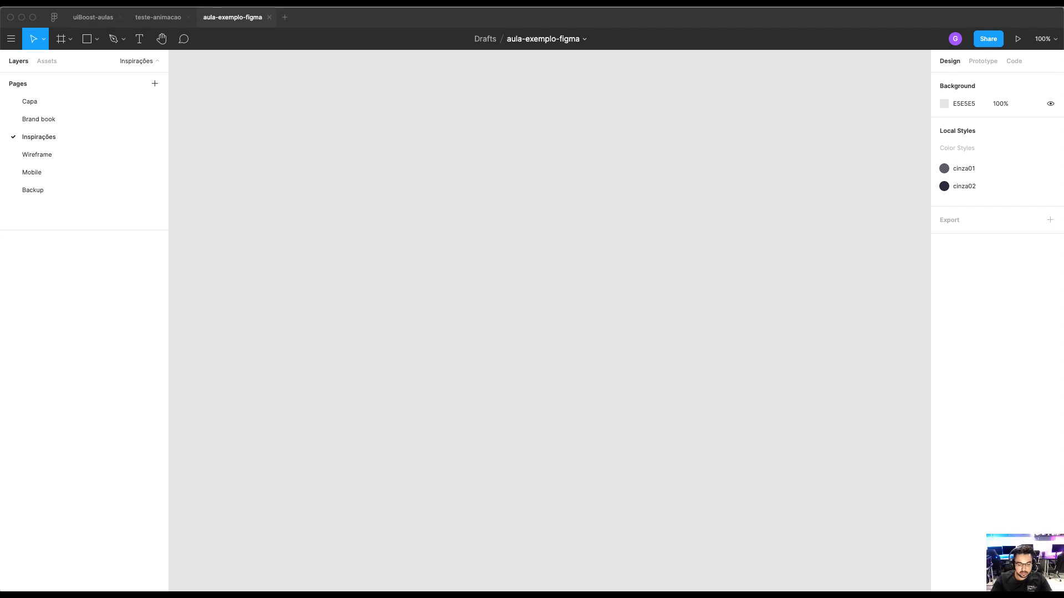
key("super+v")
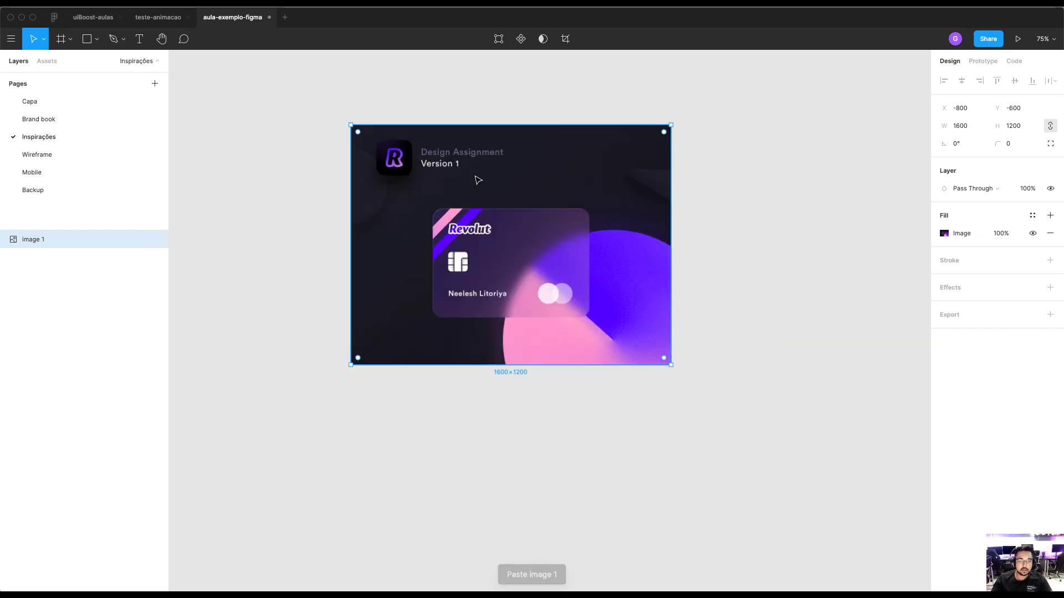
left_click(960, 127)
type("800")
key("Return")
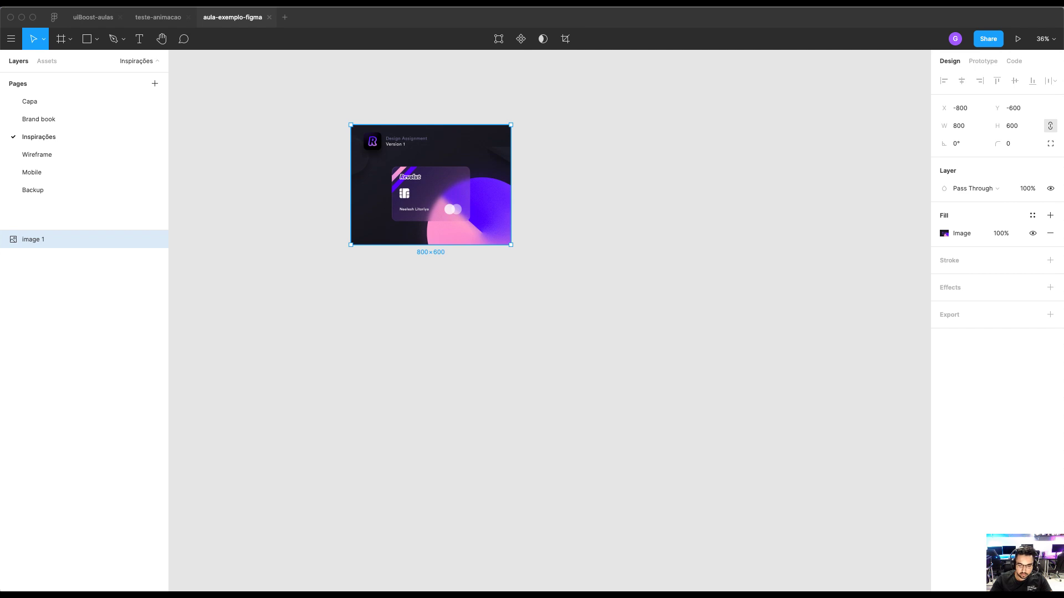
left_click(569, 200)
key("super+v")
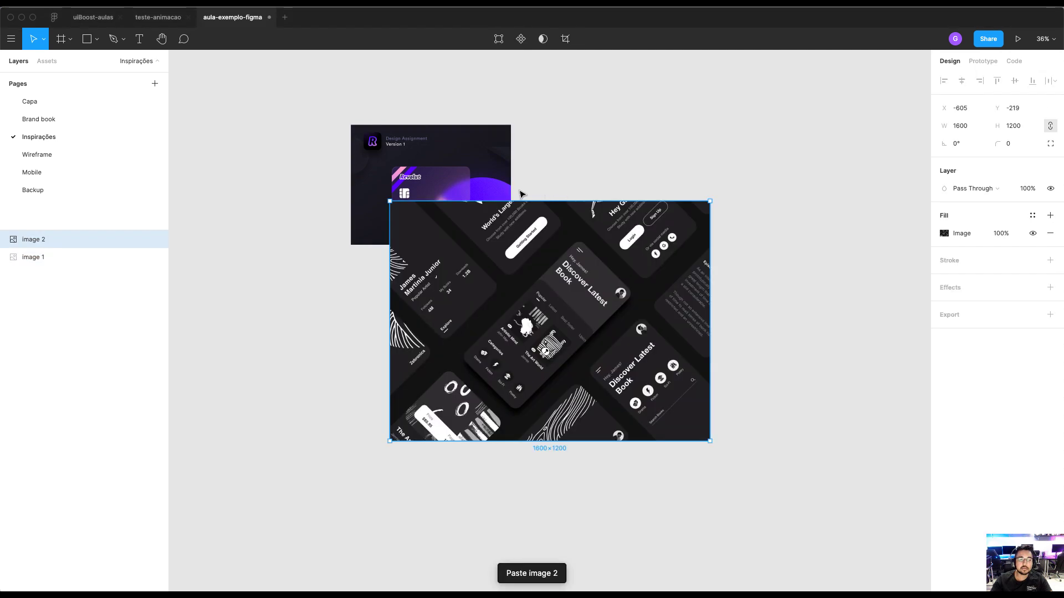
key("super+z")
Duplicate the card image beside the original at X 122, Y -600, and replace the copy with the copied black app-screens image
left_click(443, 158)
key("super+v")
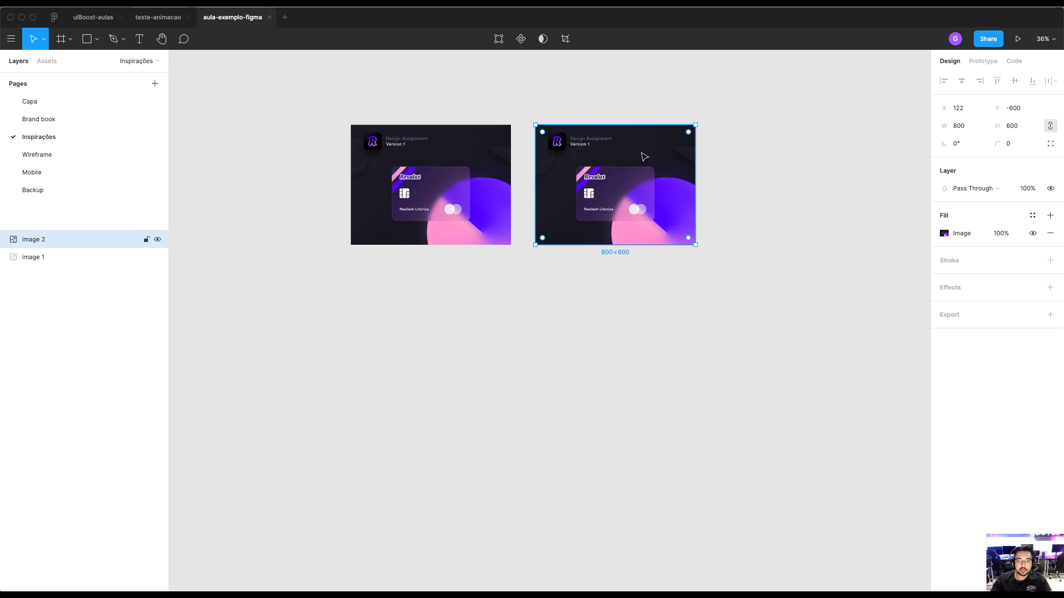
key("super+v")
left_click(666, 107)
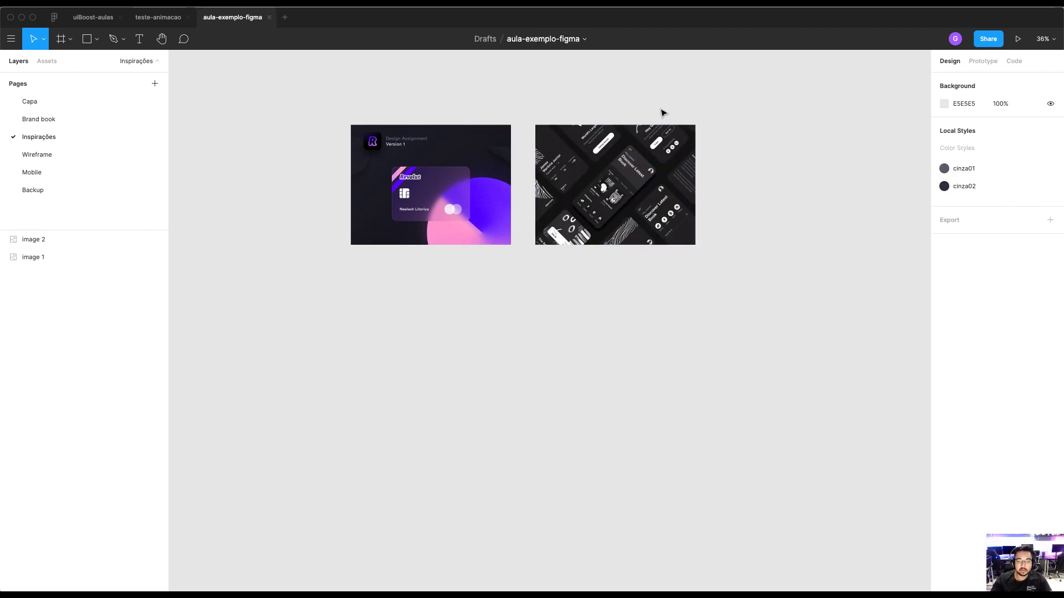
Duplicate the app-screens image to X 1064, Y -600, and replace the copy with the copied green dashboard image
left_click_drag(612, 197, 804, 161)
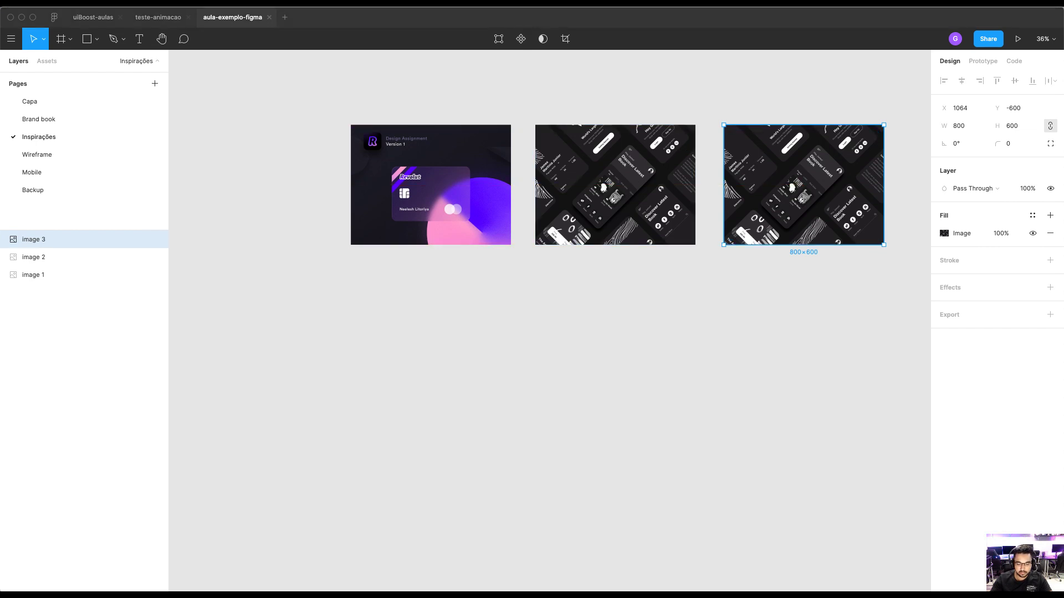
key("super+v")
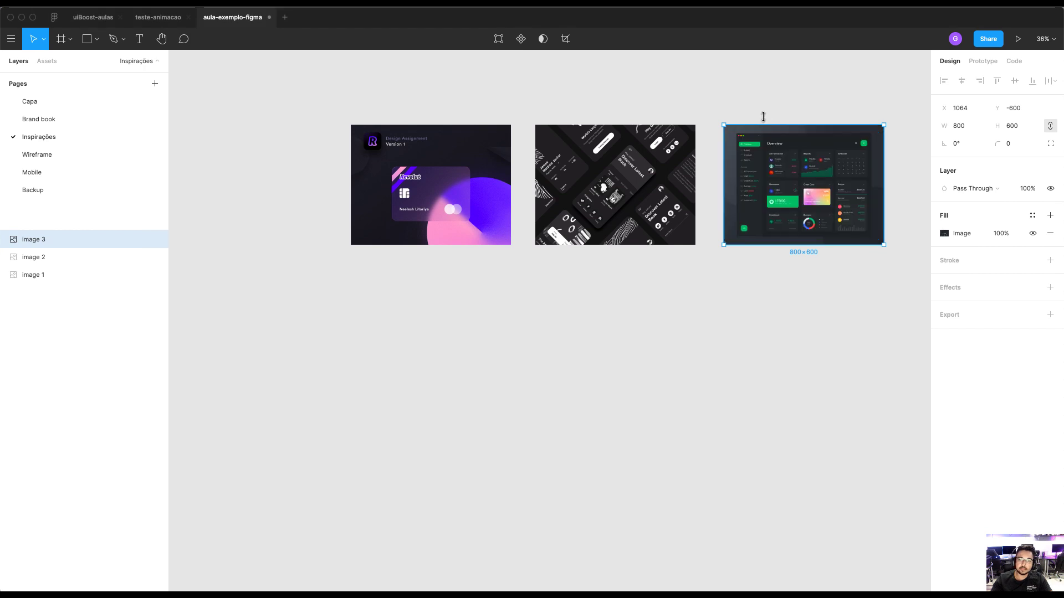
left_click(763, 117)
Add a text label reading Cor at the upper edge of the purple card image
scroll(470, 122, "up", 2)
key("t")
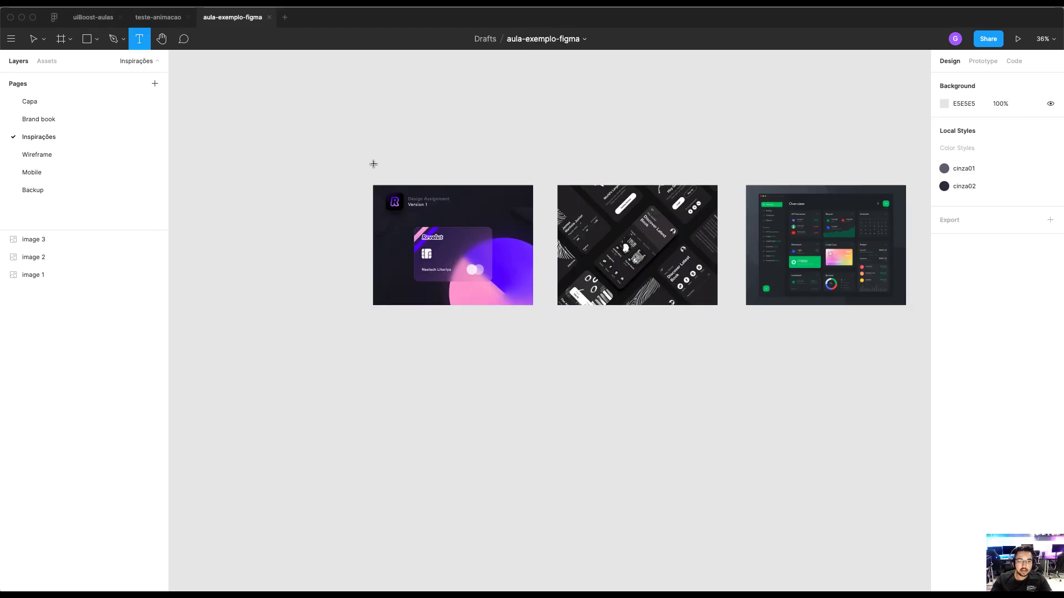
left_click(373, 164)
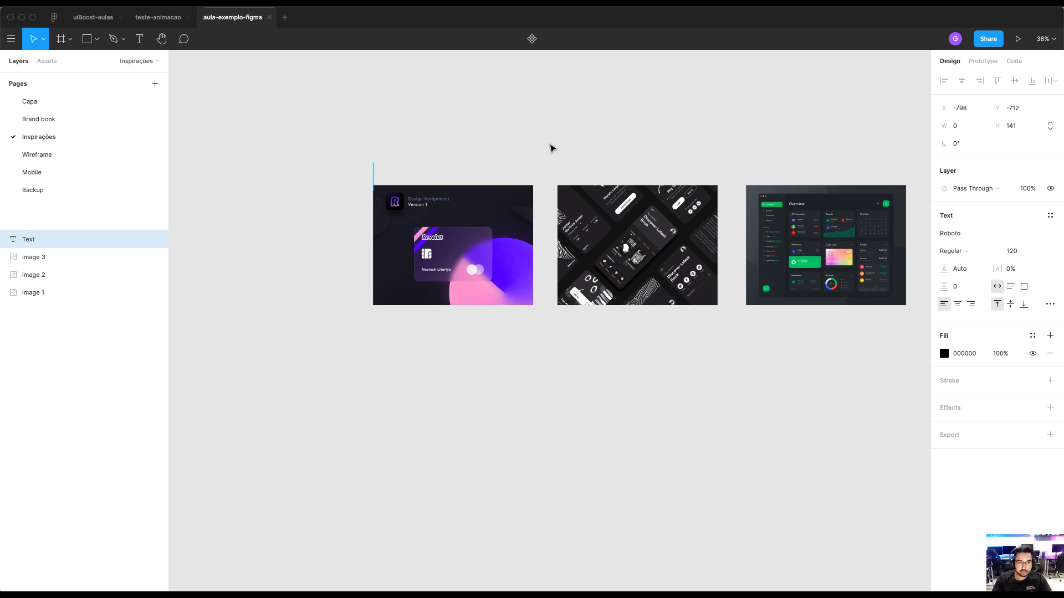
type("Colr")
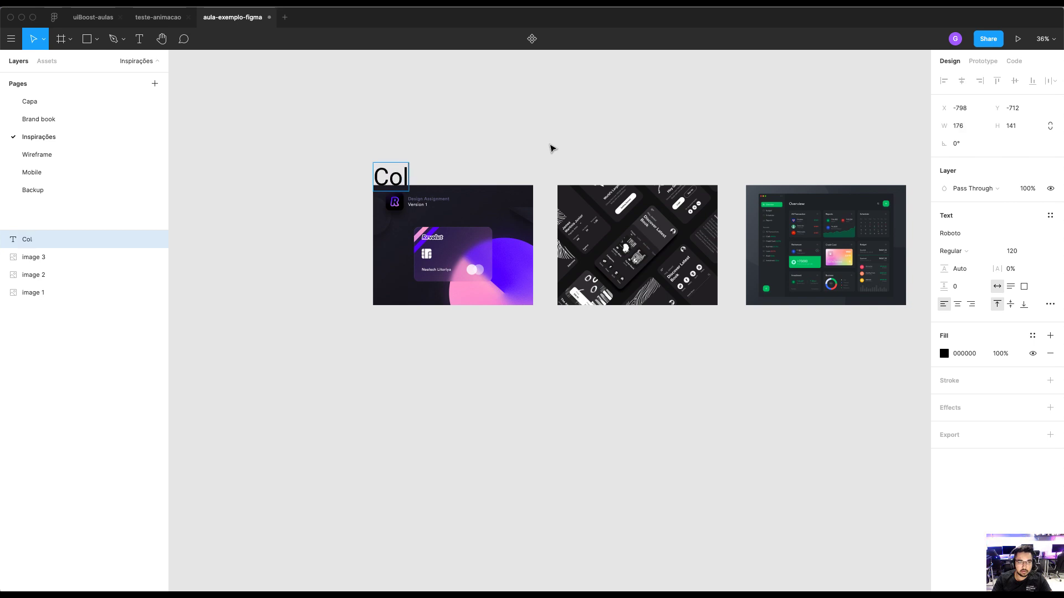
key("BackSpace")
key("BackSpace")
type("r")
key("Escape")
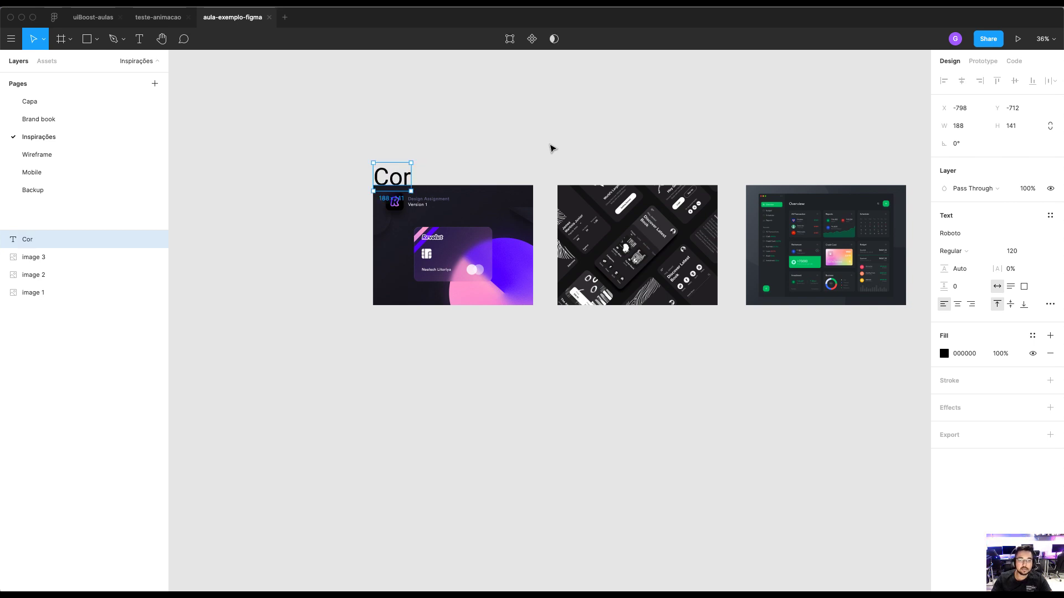
Move the Cor label clear above the card image and set its font size to 72
left_click_drag(396, 178, 392, 157)
left_click(1023, 251)
type("72")
key("Return")
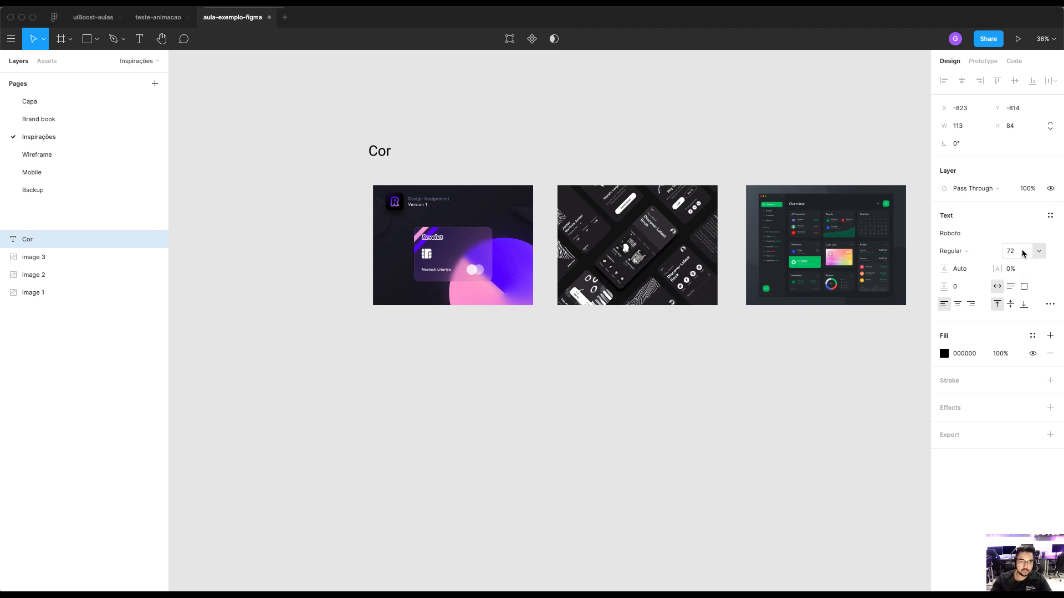
Duplicate the Cor label above the app-screens image and change the copy's text to Composição
left_click_drag(386, 153, 569, 160)
double_click(569, 160)
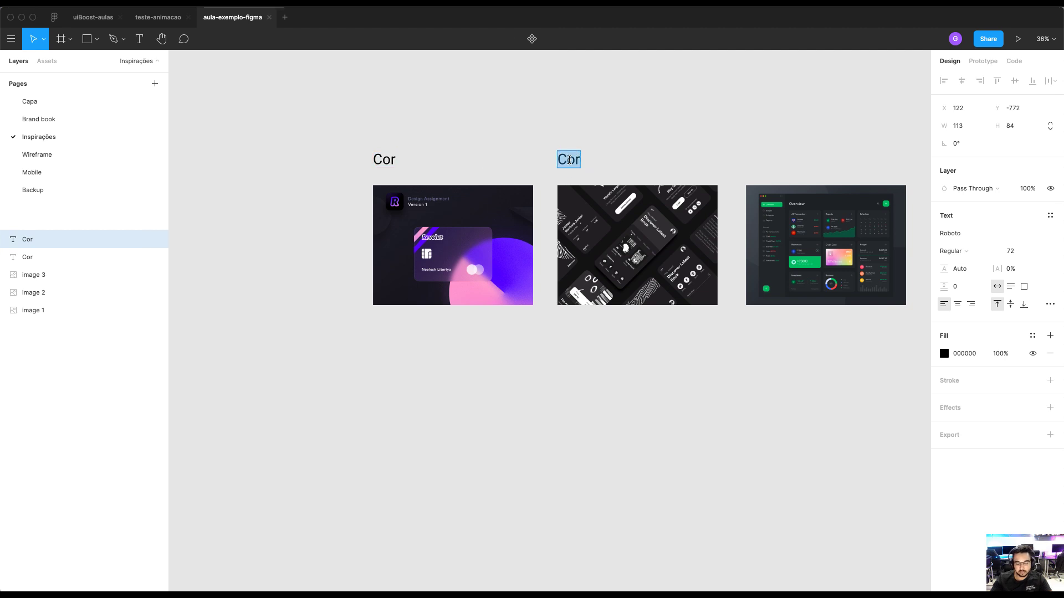
type("Composição")
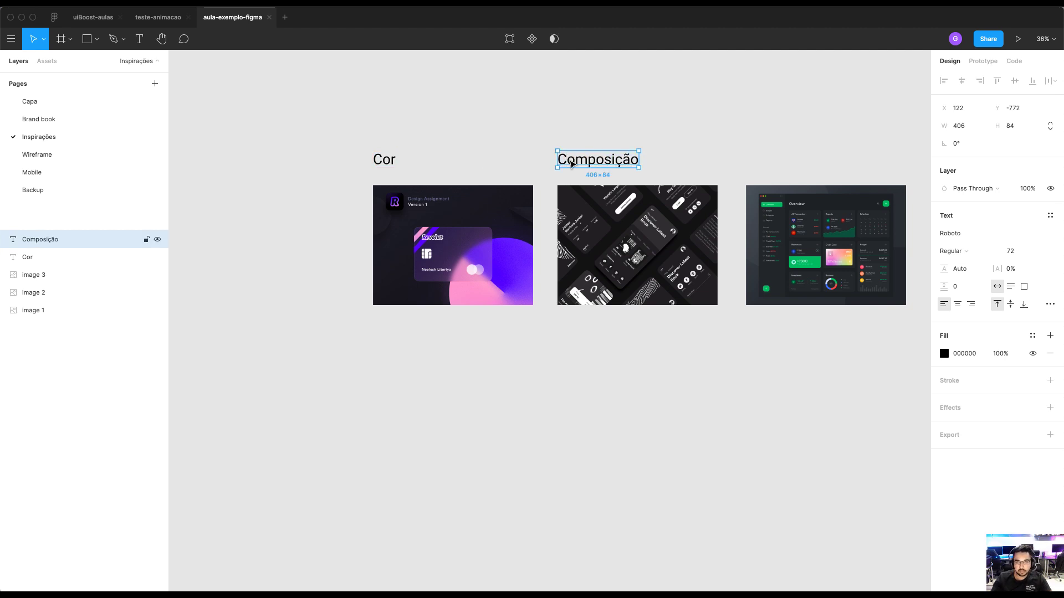
left_click(599, 142)
Duplicate the Composição label above the green dashboard image and change the copy's text to Aleatório
left_click_drag(599, 161, 776, 163)
double_click(777, 162)
type("Aleat")
key("BackSpace")
type("at")
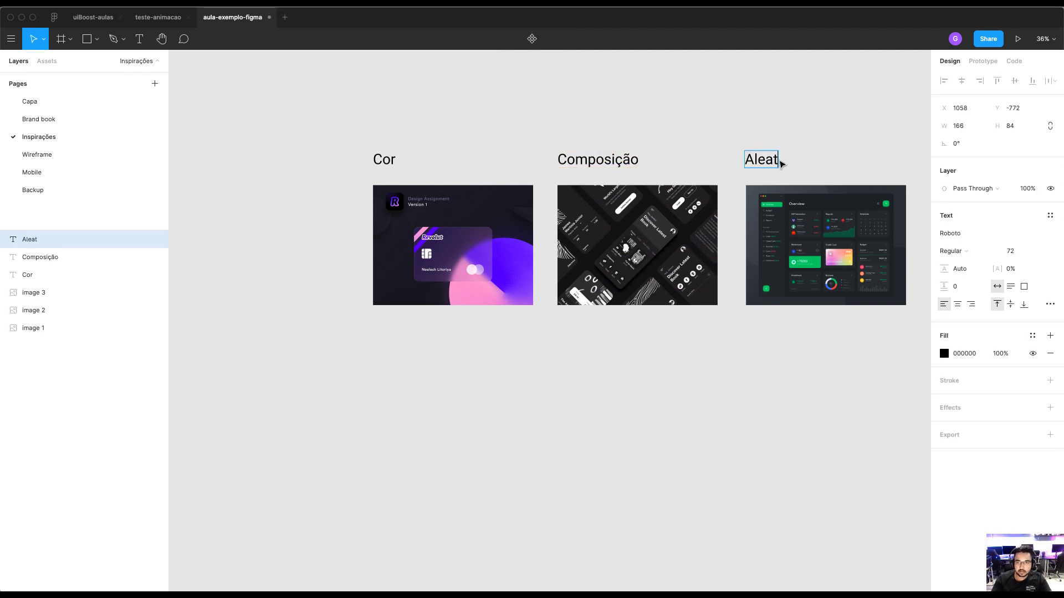
type("ório")
key("Escape")
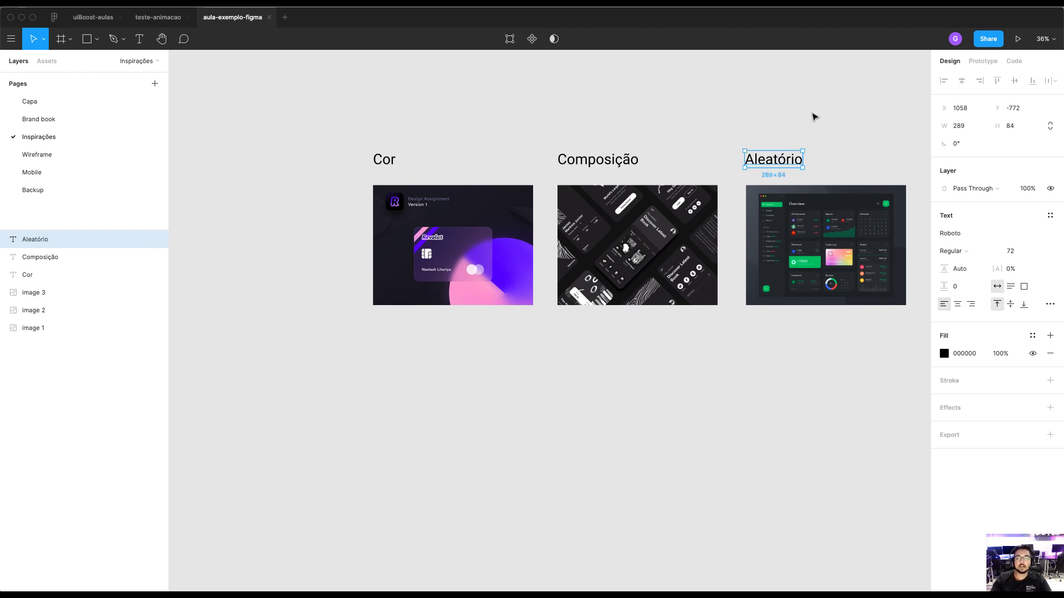
left_click(814, 116)
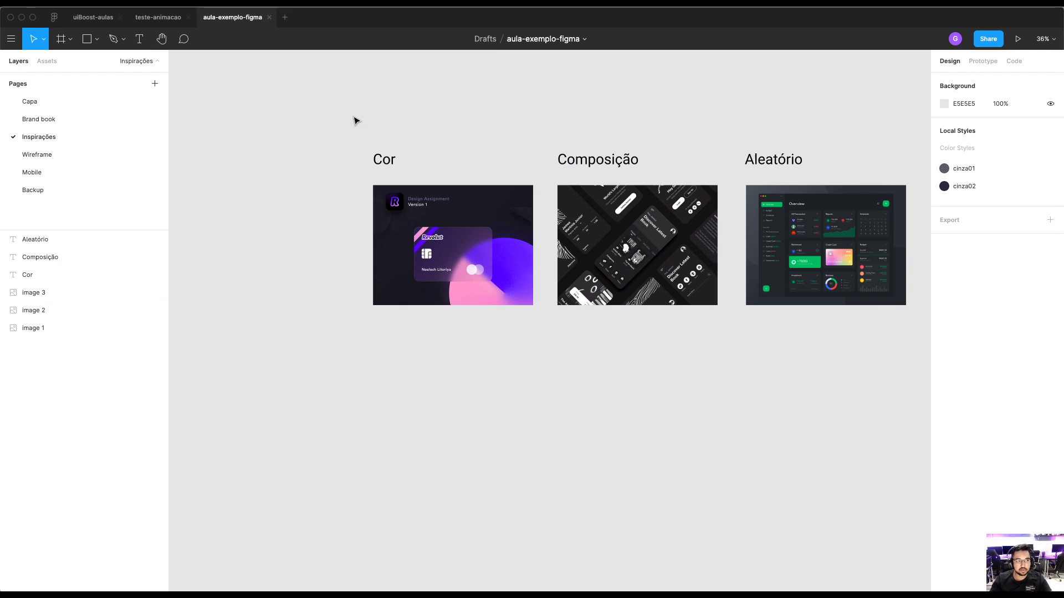
Create a 1440 × 1024 Desktop preset frame on the Wireframe page and rename it wireframe
left_click_drag(443, 112, 421, 104)
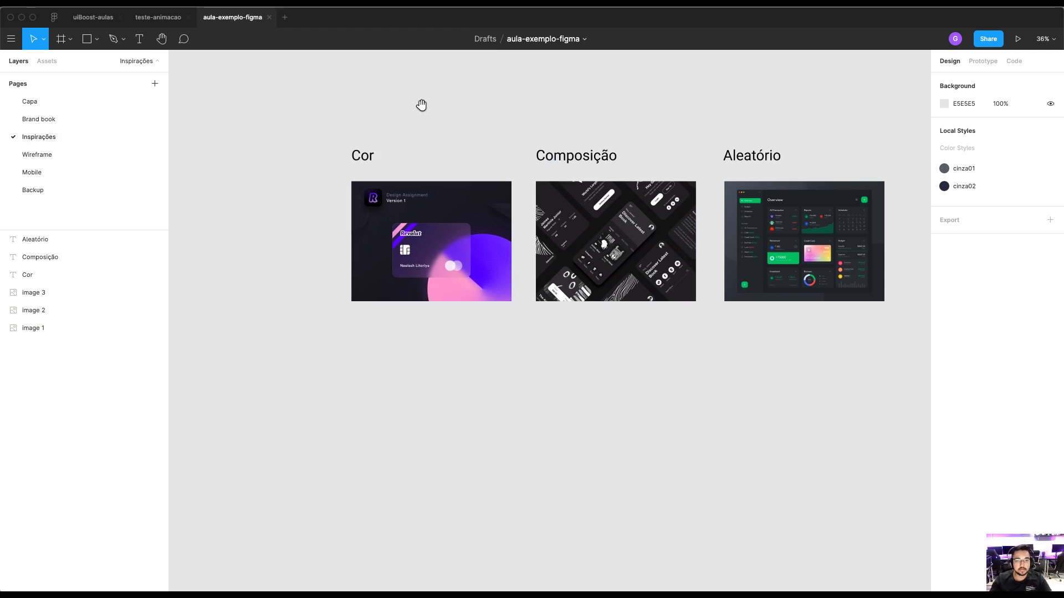
left_click(87, 155)
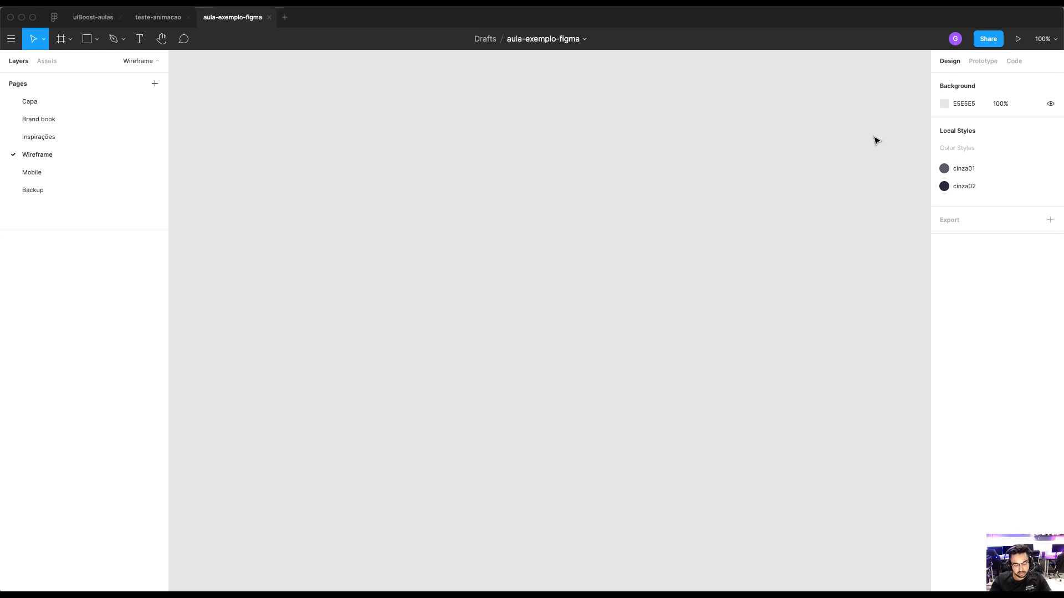
key("f")
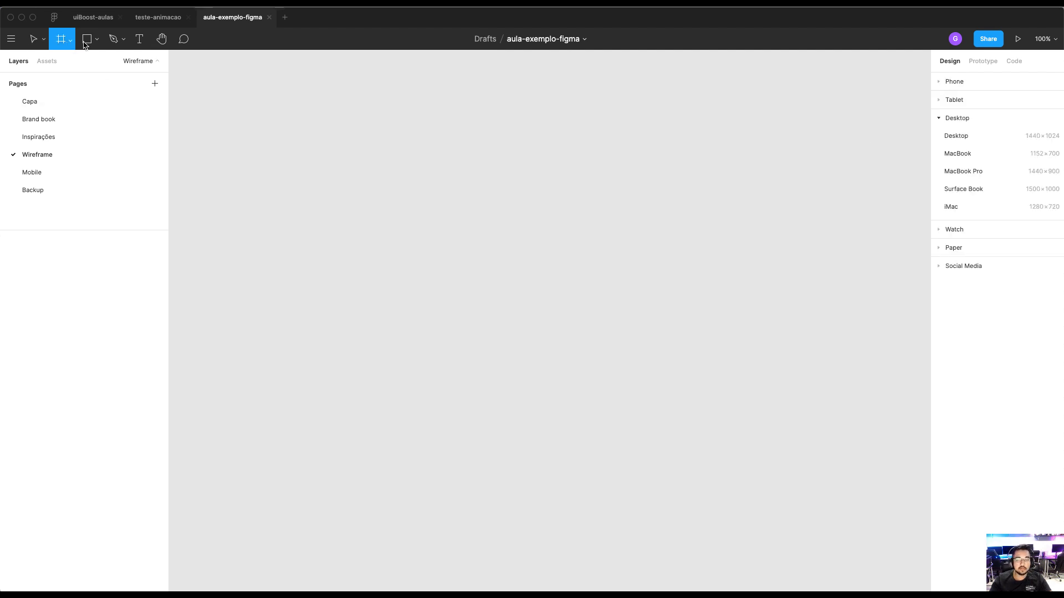
left_click(957, 136)
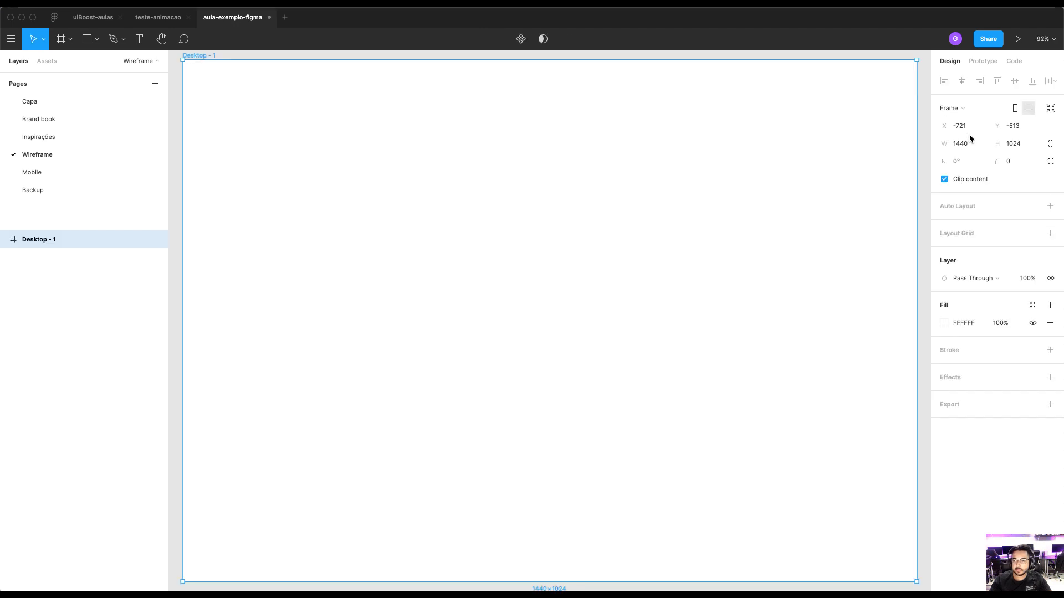
scroll(429, 170, "down", 3)
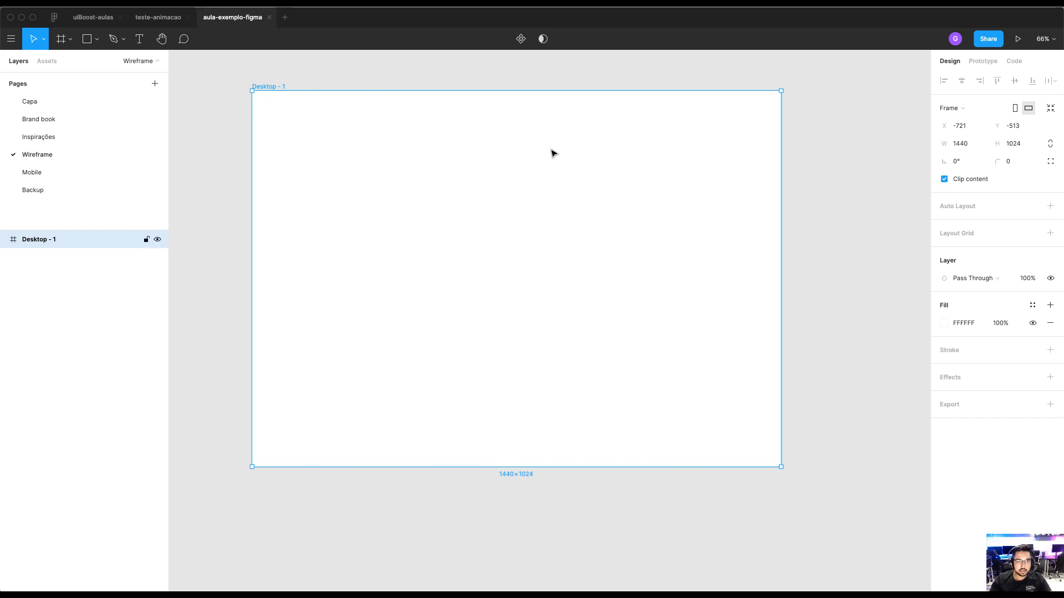
double_click(76, 242)
type("wireframe")
key("Return")
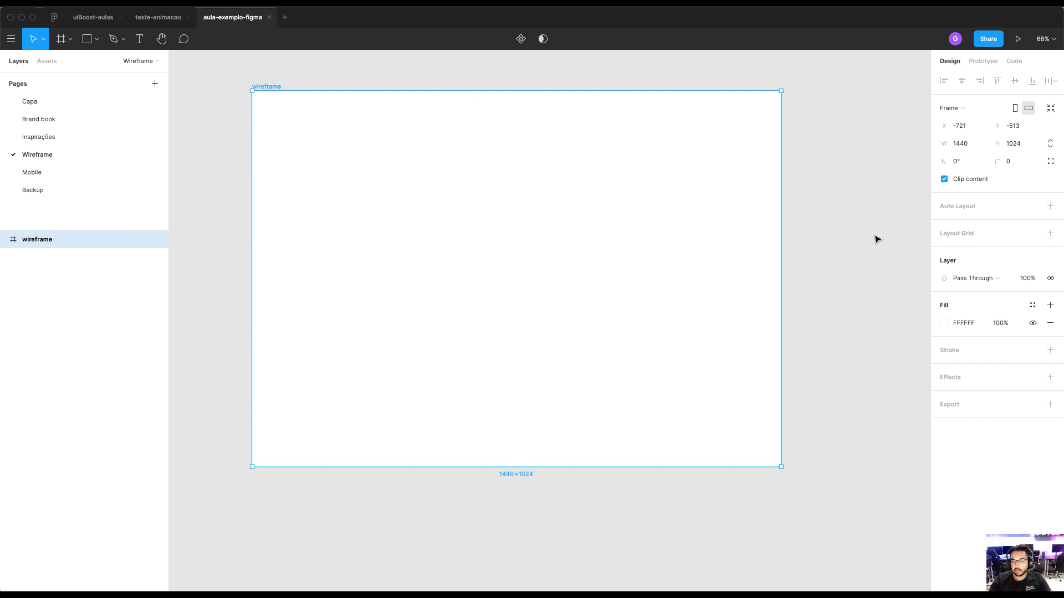
Add a layout grid to the wireframe frame, using the Columns type with a count of 12
left_click(953, 238)
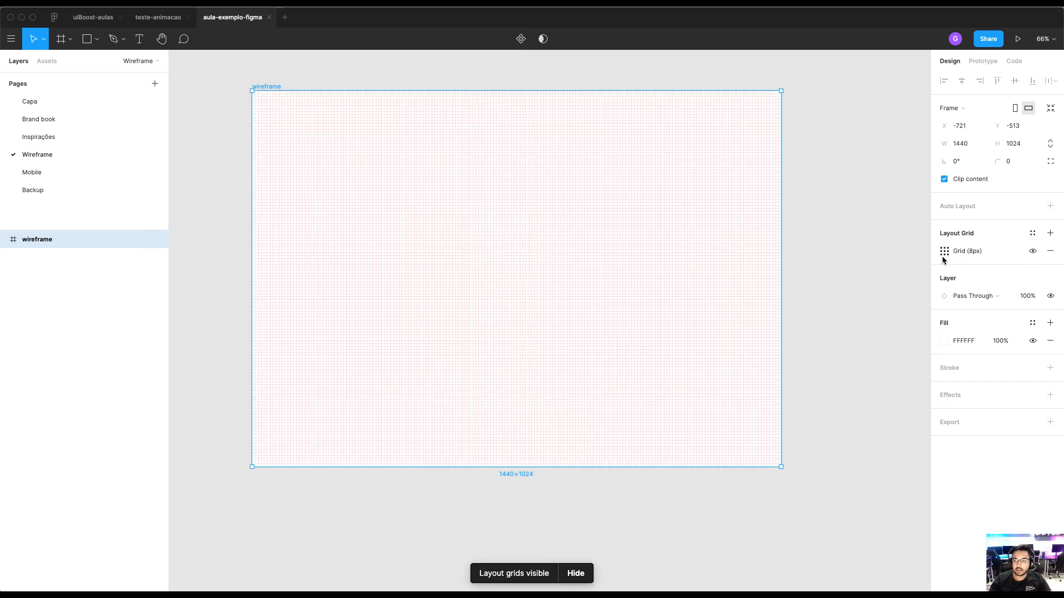
left_click(944, 252)
left_click(819, 252)
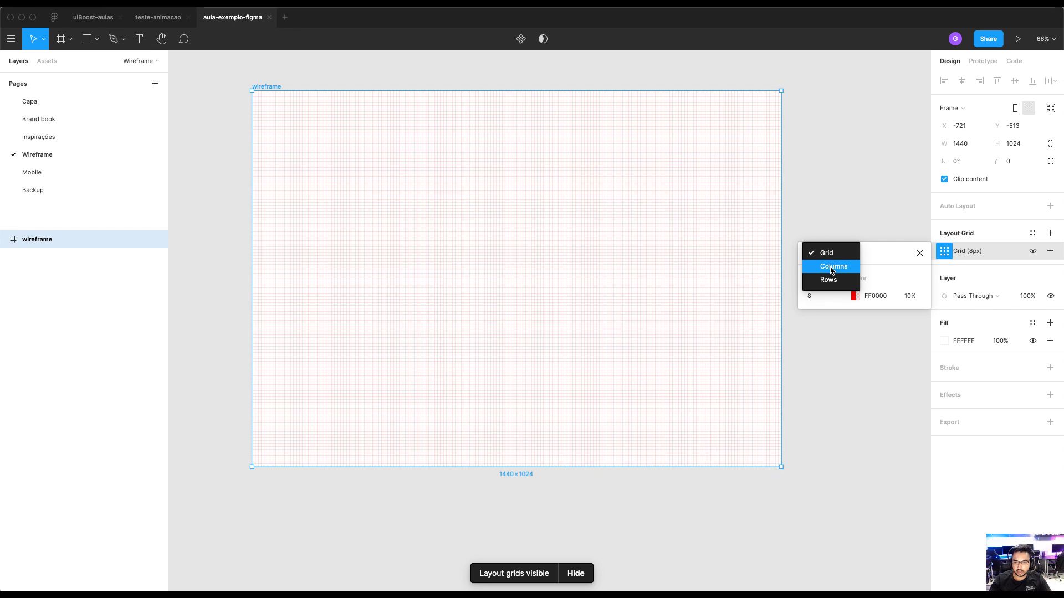
left_click(833, 267)
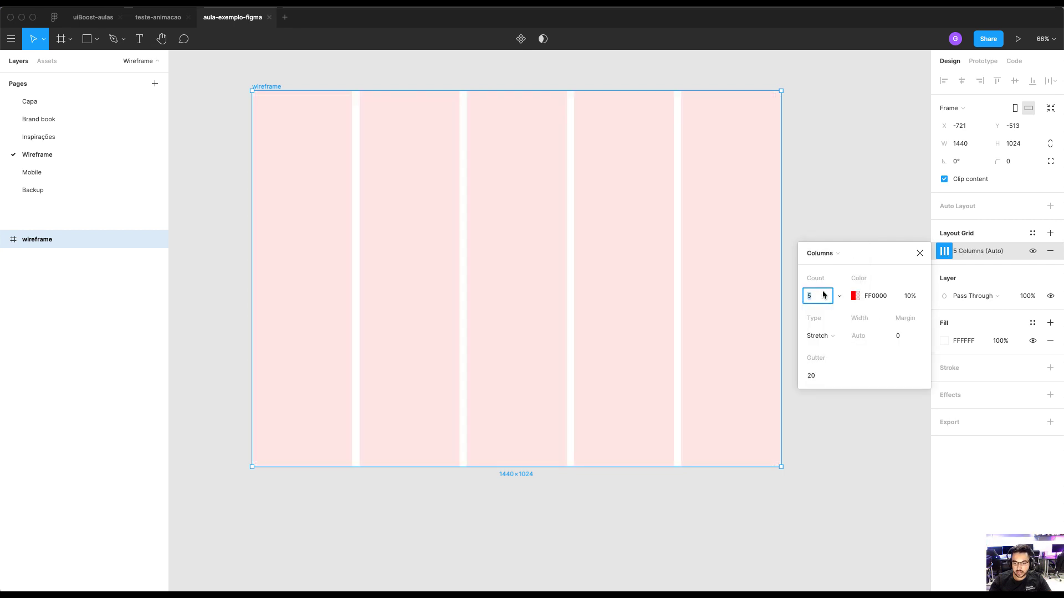
type("12")
key("Tab")
Set the column grid to Center alignment with a column width of 72 and a gutter of 32
left_click(820, 335)
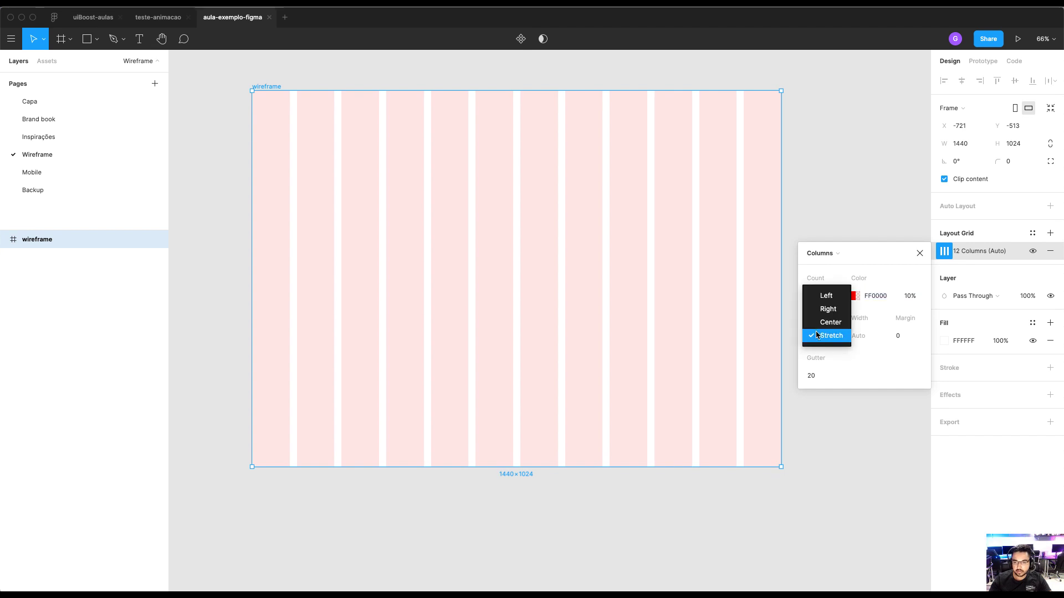
left_click(819, 321)
left_click(858, 338)
double_click(852, 338)
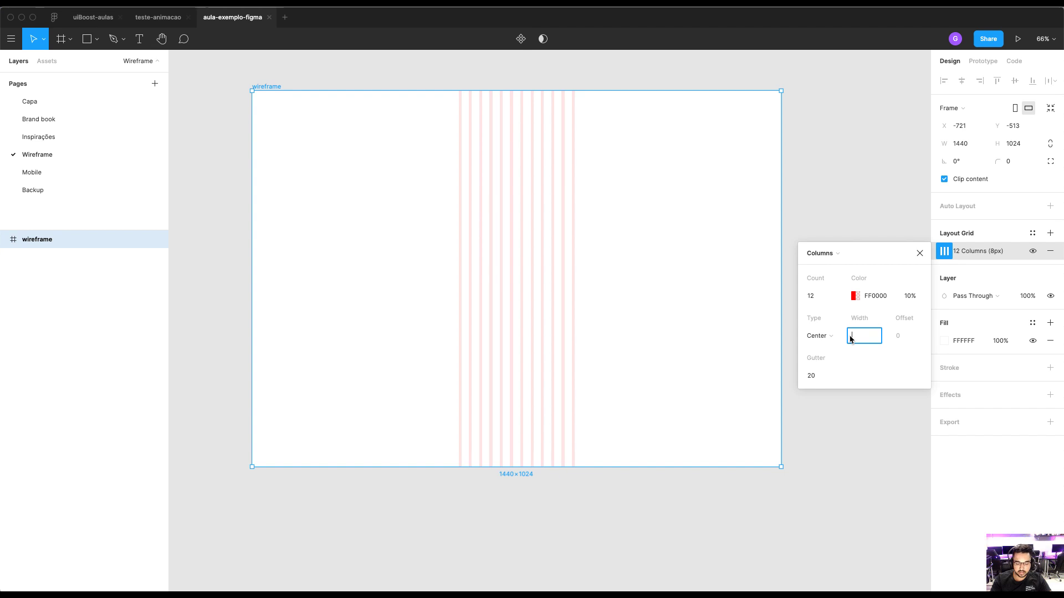
key("Tab")
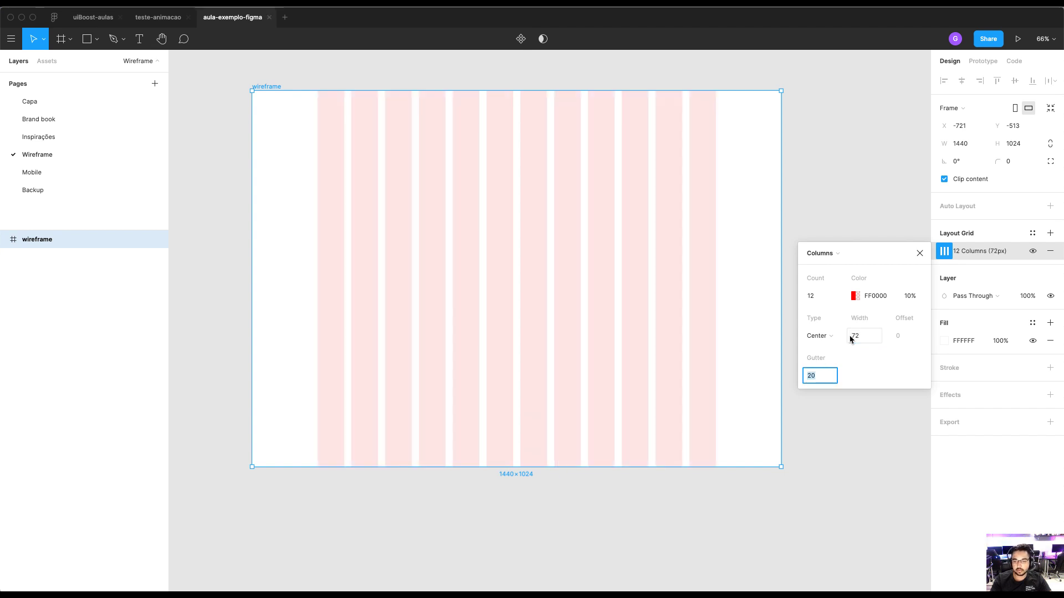
type("32")
key("Tab")
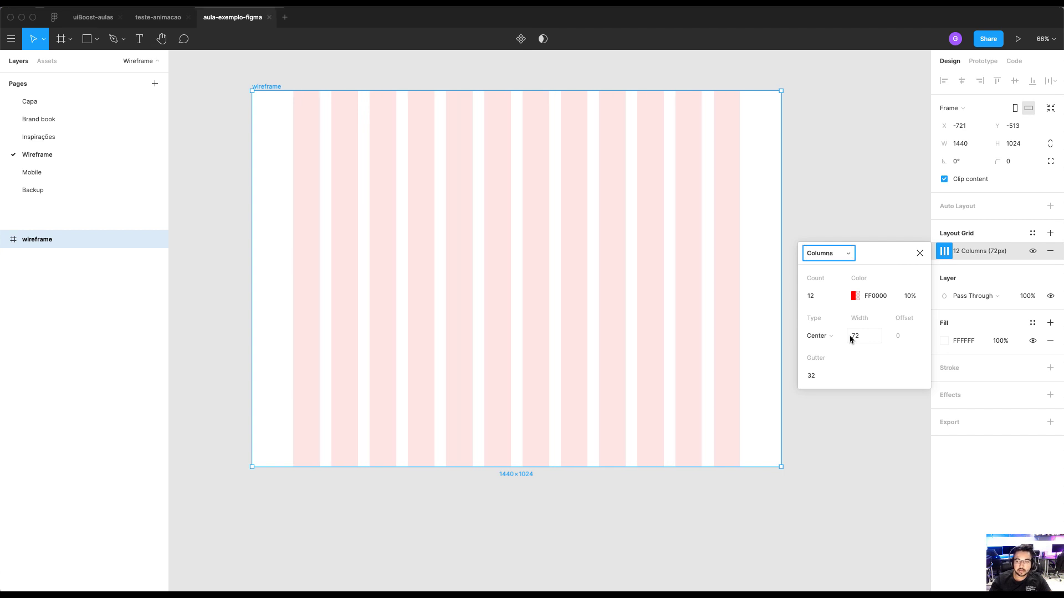
left_click(921, 256)
left_click(881, 230)
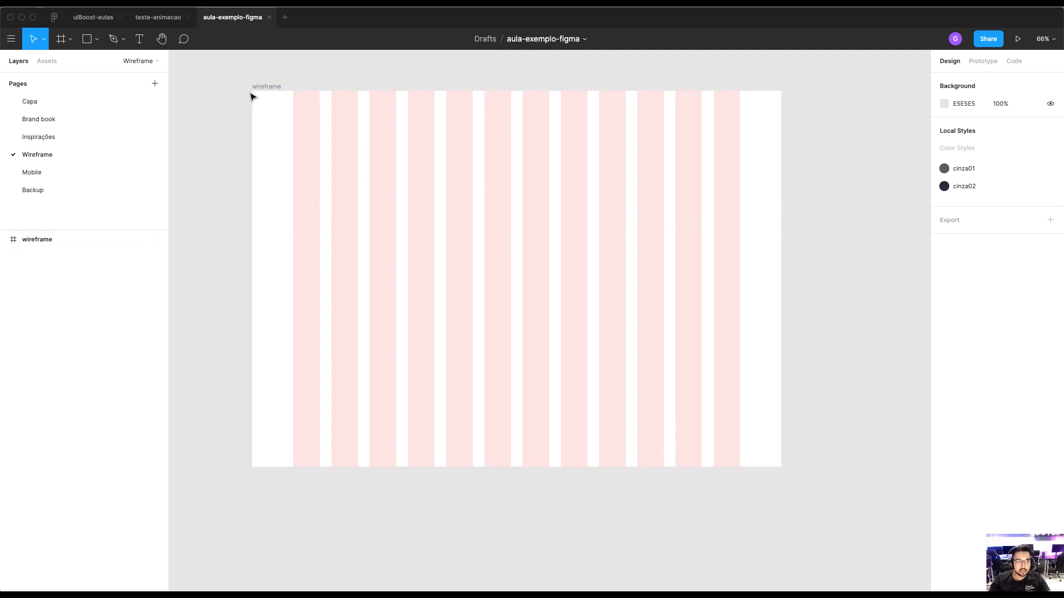
key("r")
left_click_drag(252, 91, 702, 129)
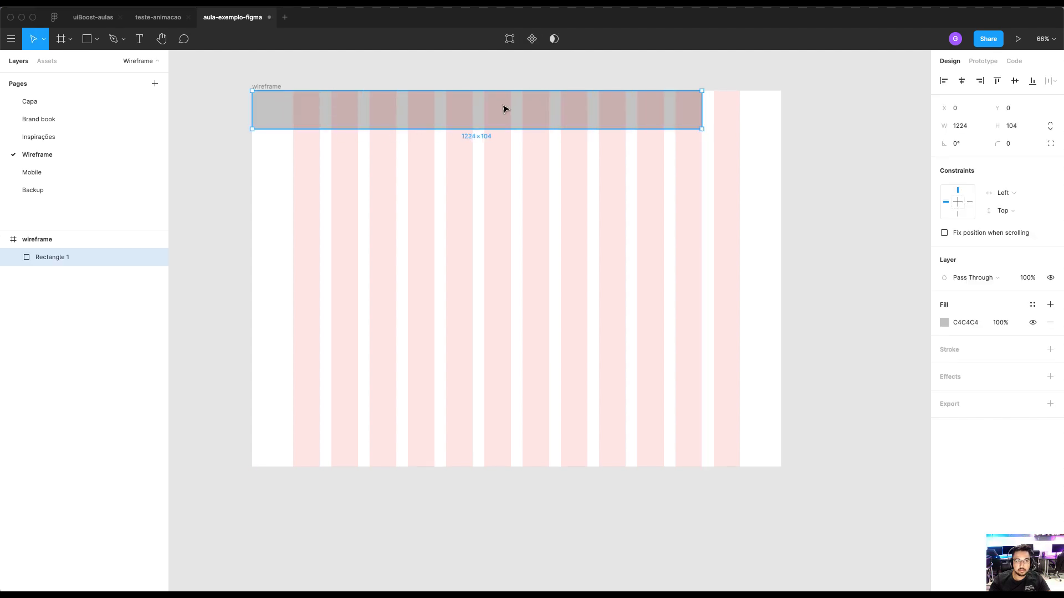
key("Delete")
Apply the cinza02 style to the wireframe frame, detach it, and darken the fill to 181822
left_click(269, 87)
left_click(1032, 233)
left_click(1032, 234)
left_click(1033, 323)
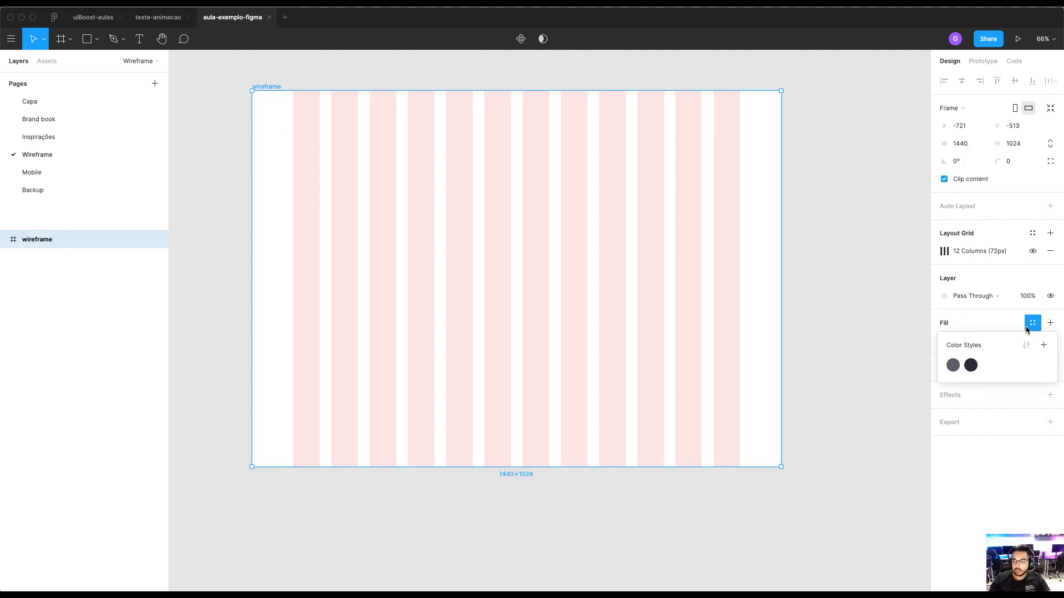
left_click(970, 366)
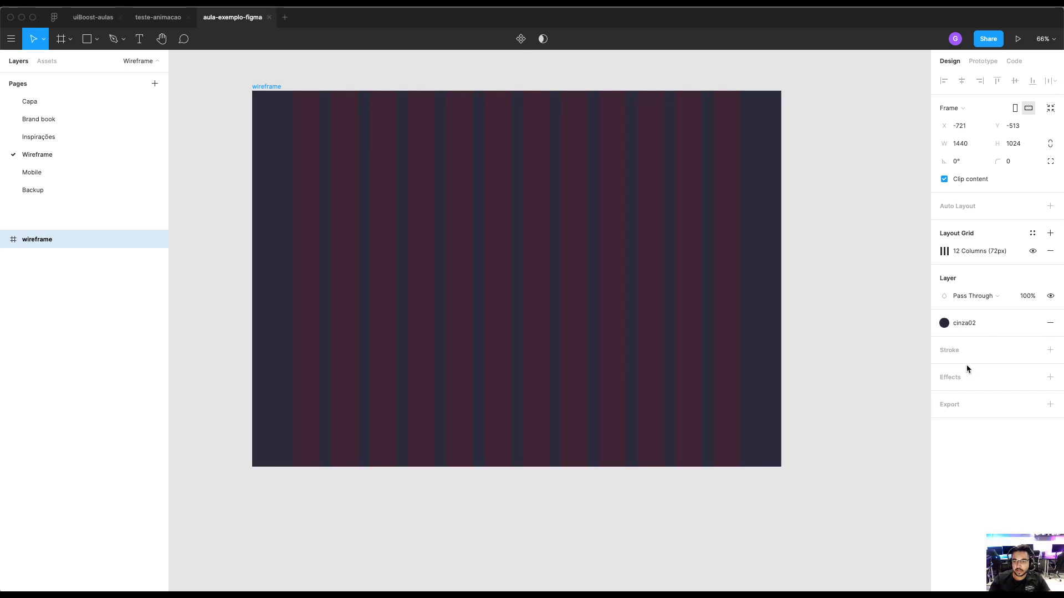
left_click(1033, 324)
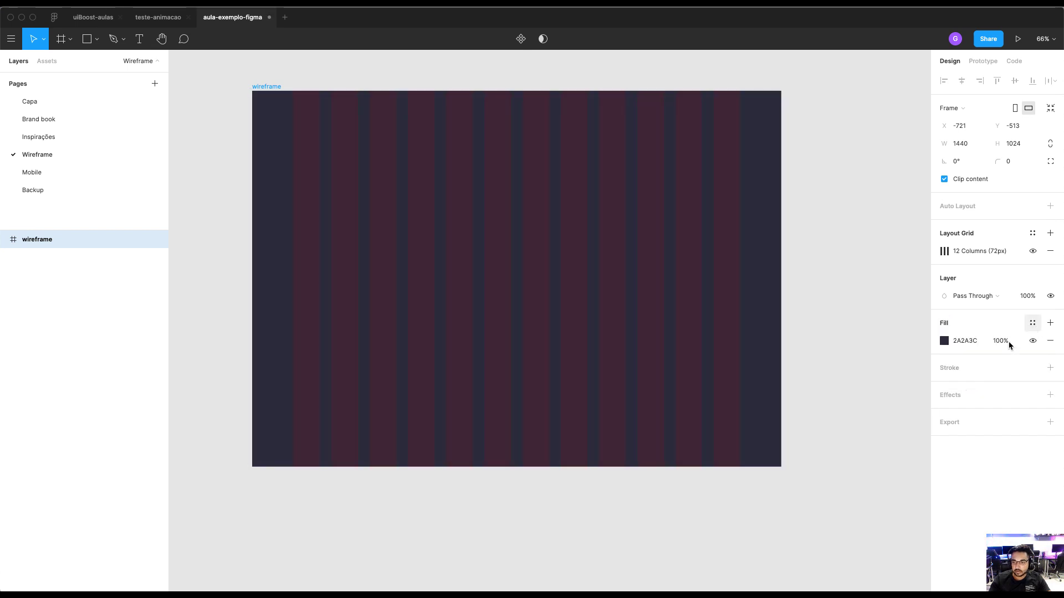
left_click(944, 341)
left_click(837, 426)
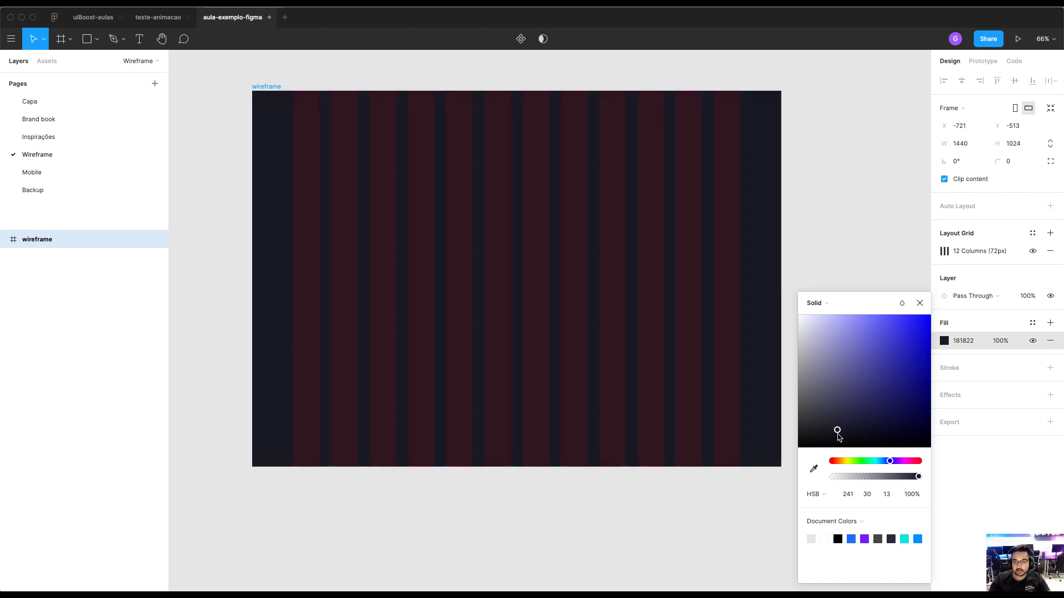
left_click(829, 242)
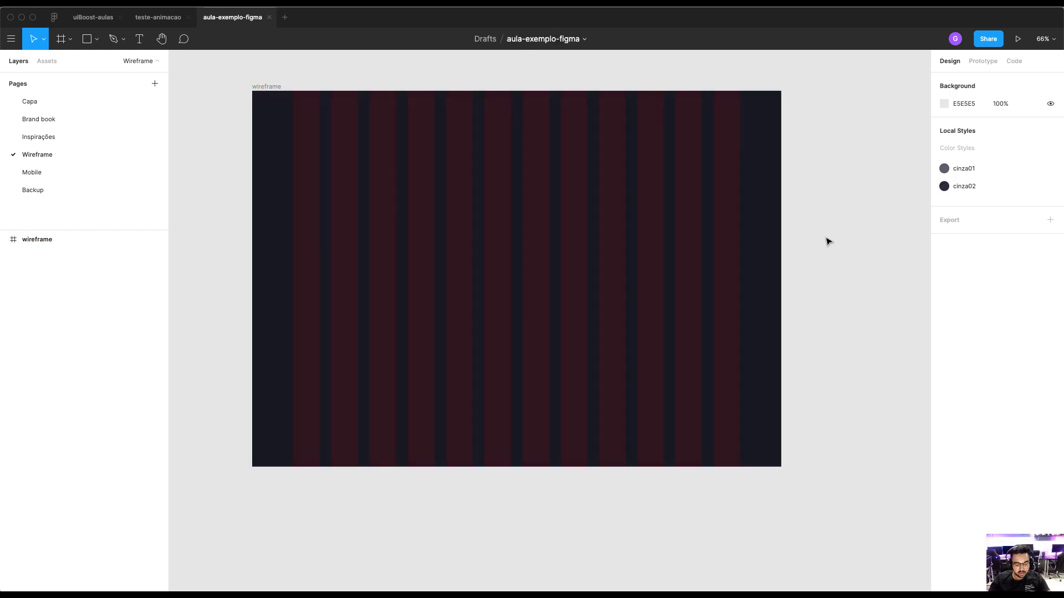
Toggle the layout grids off and on repeatedly to compare the frame with and without its columns
key("ctrl+g")
key("ctrl+g")
key("ctrl+g")
key("ctrl+g")
key("ctrl+g")
key("ctrl+g")
key("ctrl+g")
key("ctrl+g")
key("ctrl+g")
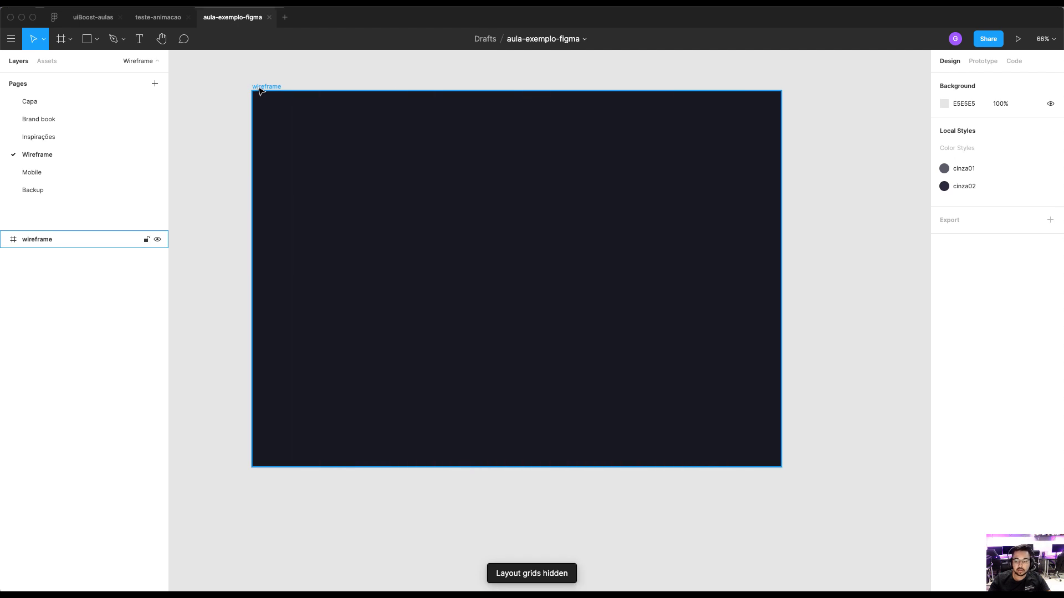
key("ctrl+g")
Hide the 12-column layout grid on the wireframe frame while keeping it in the frame's settings
left_click(277, 88)
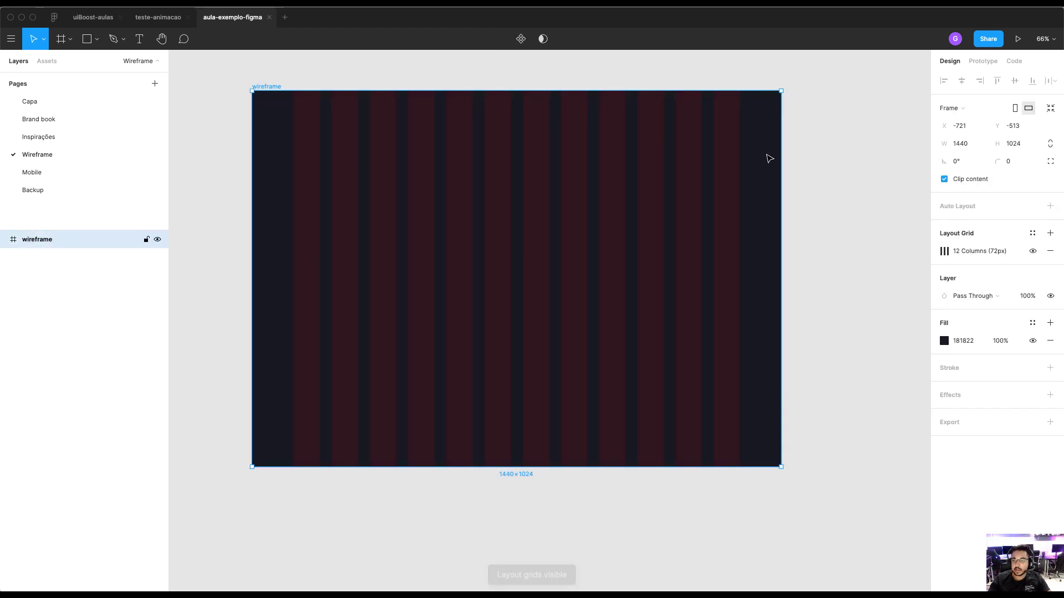
left_click(1050, 252)
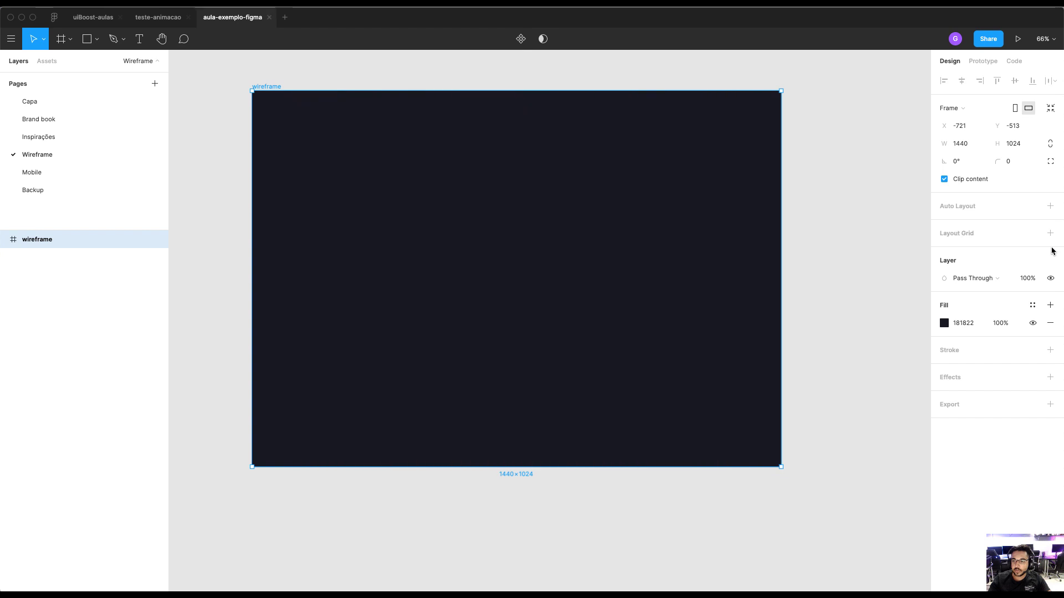
left_click(1050, 233)
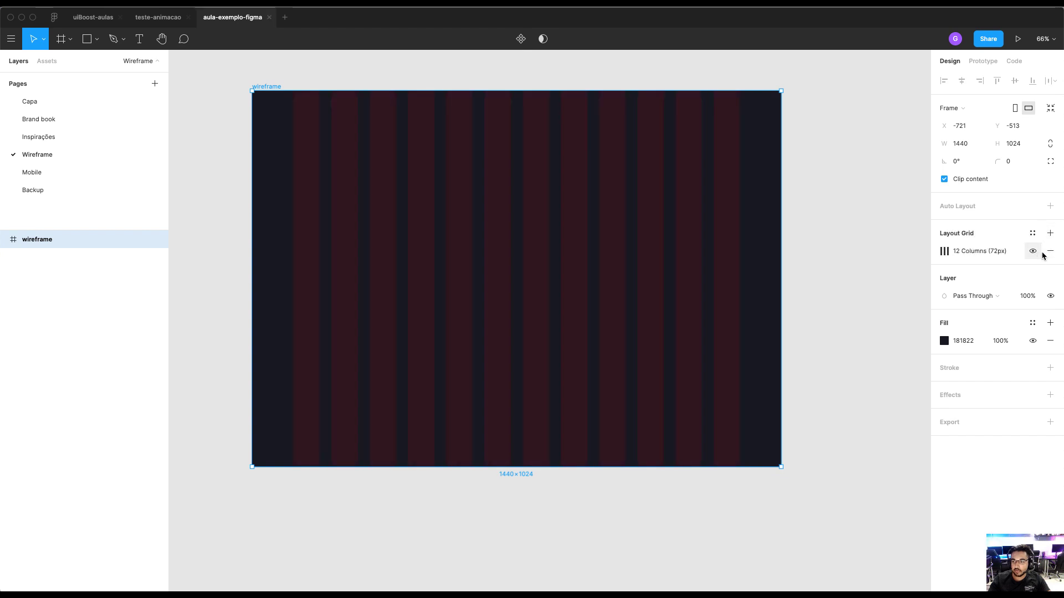
left_click(1032, 252)
left_click(1033, 252)
left_click(1032, 252)
Draw a full-width rectangle about 1440 × 79 along the frame's top edge and fill it with white FFFFFF
key("r")
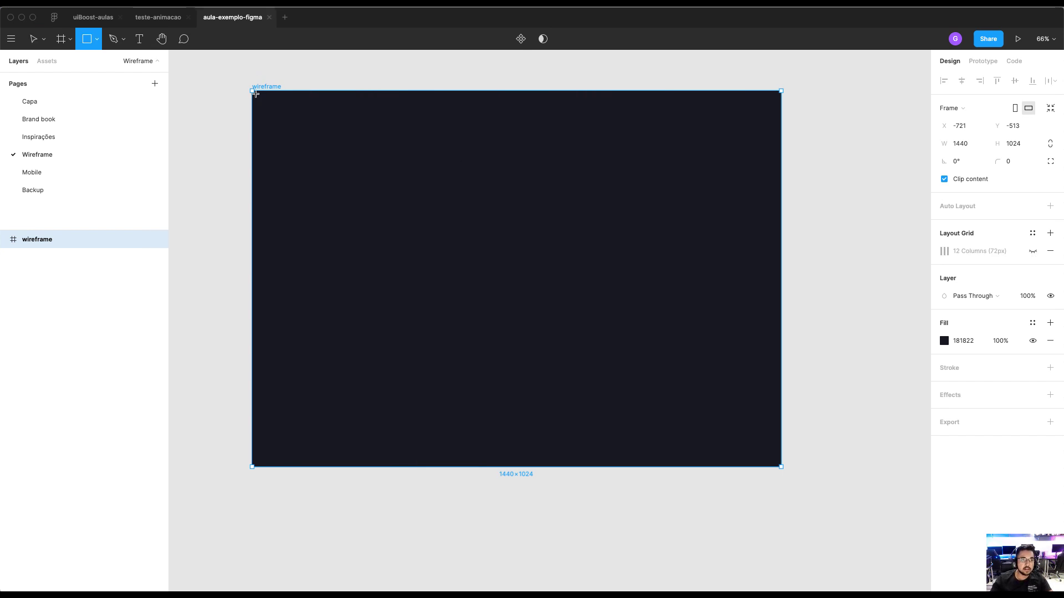
left_click_drag(252, 93, 781, 122)
left_click(944, 323)
left_click(829, 347)
Copy the uiboost logo from the Brand book page into the Wireframe page and centre it horizontally on the white bar
left_click(64, 137)
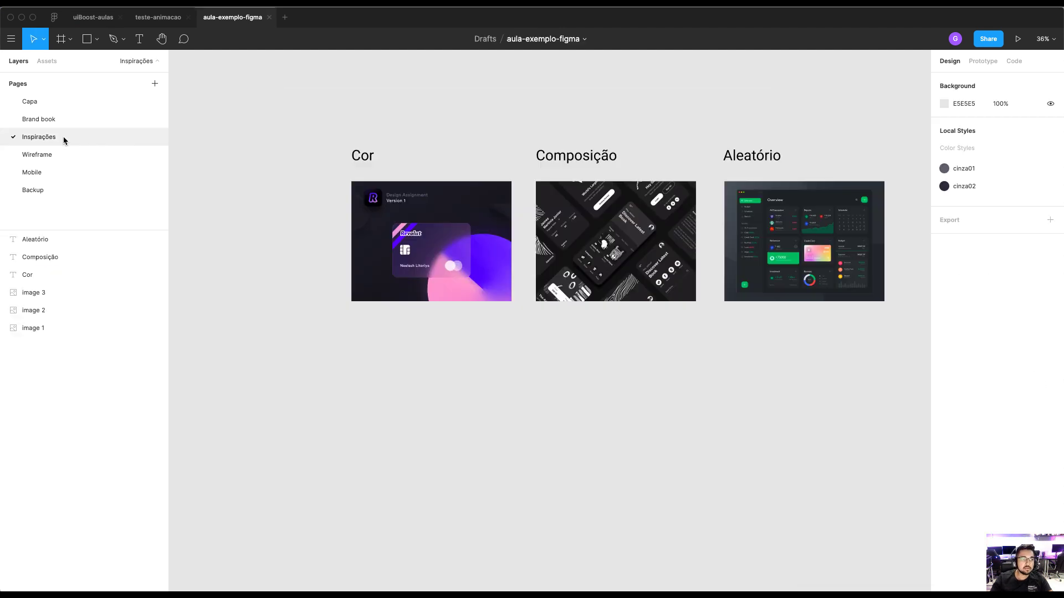
left_click(64, 121)
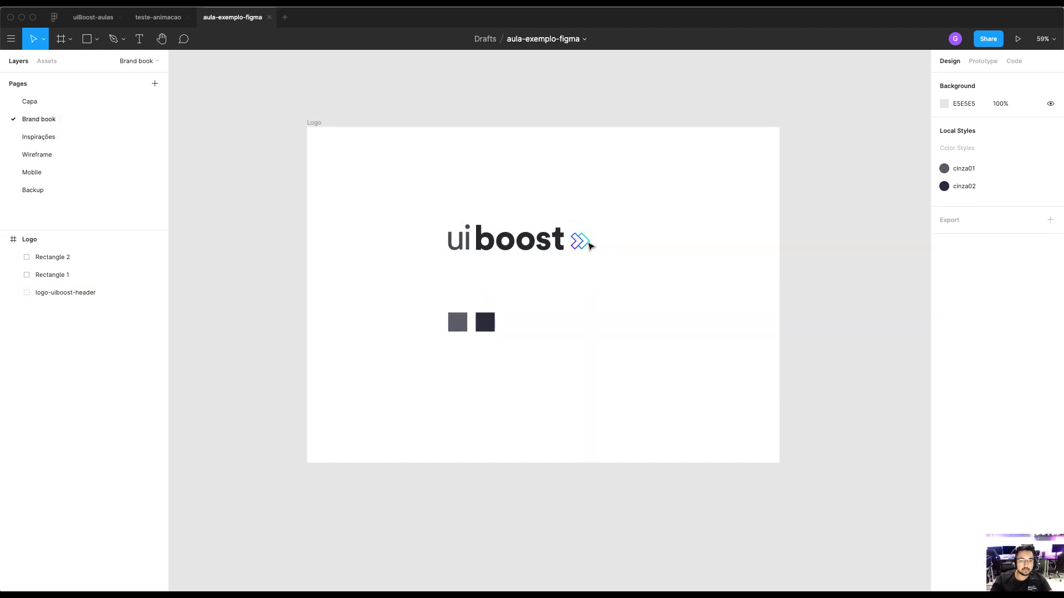
left_click(543, 241)
left_click(80, 155)
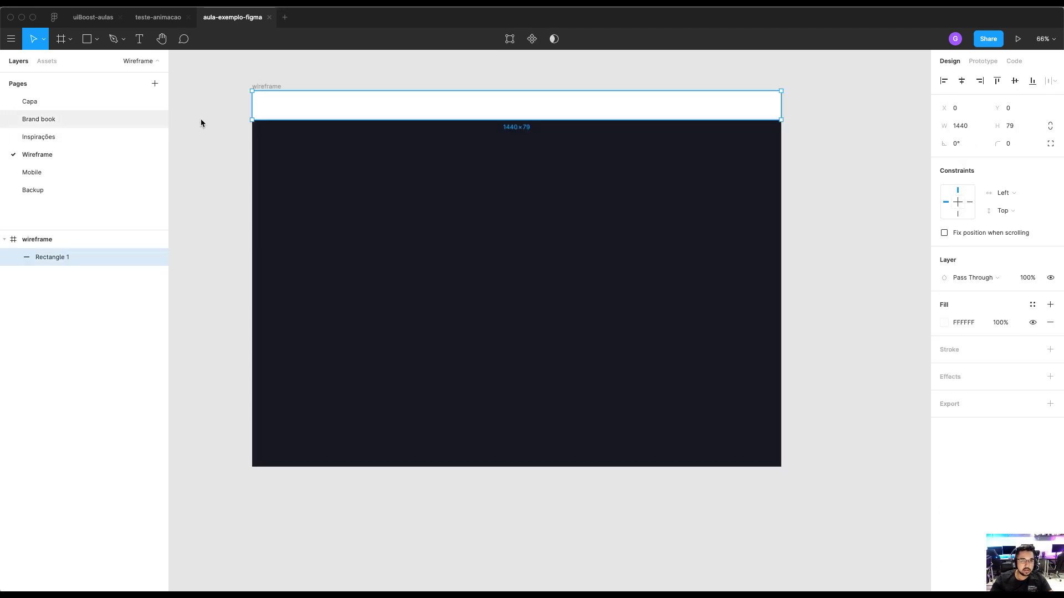
key("super+v")
left_click_drag(498, 221, 416, 120)
left_click_drag(408, 109, 532, 111)
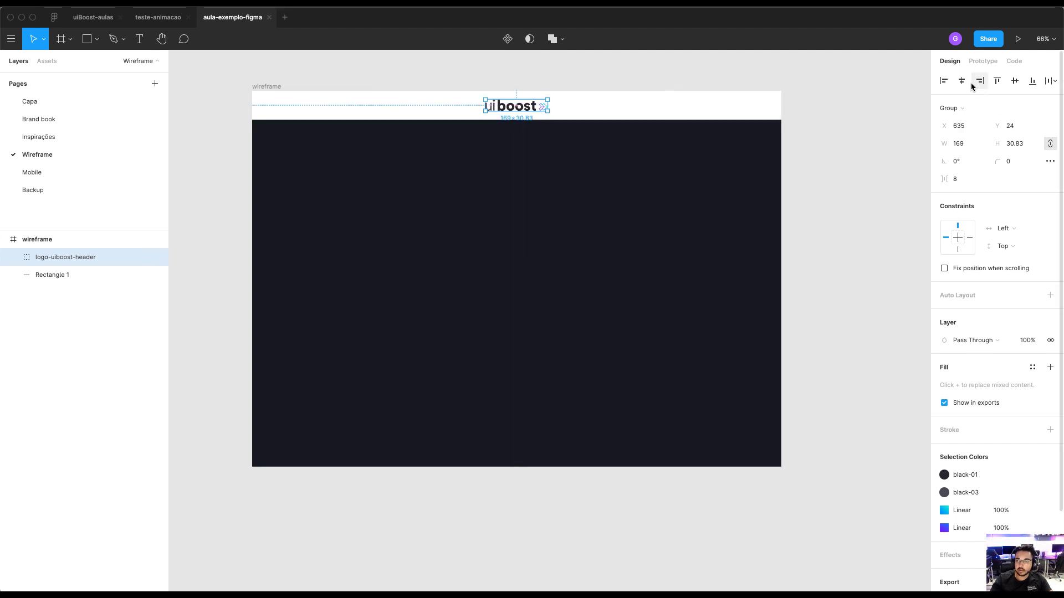
Set the white bar's height to 72 and scale the logo proportionally to a height of 24
left_click(587, 106)
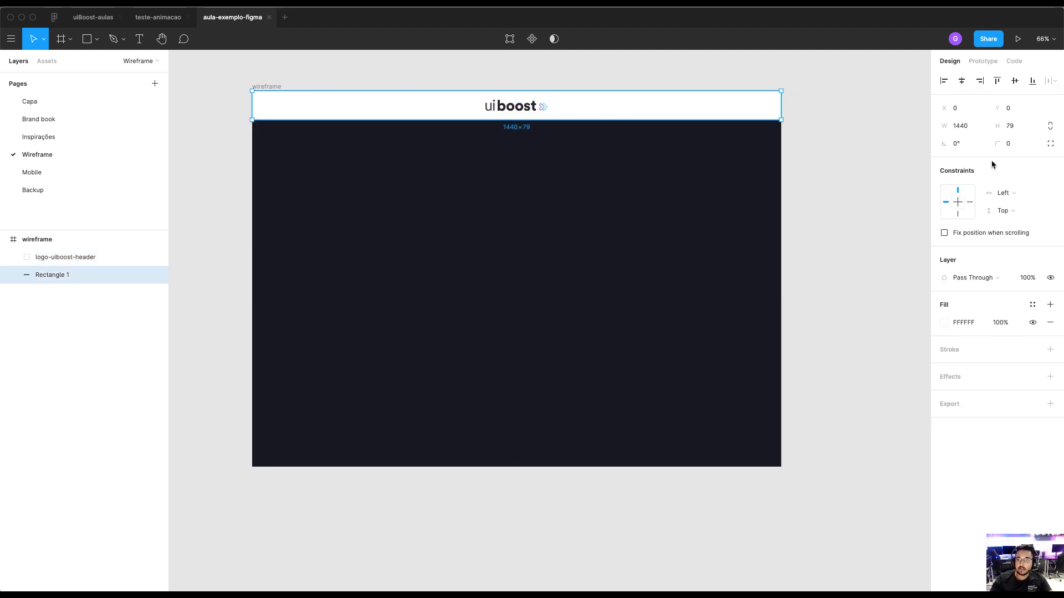
left_click(1014, 126)
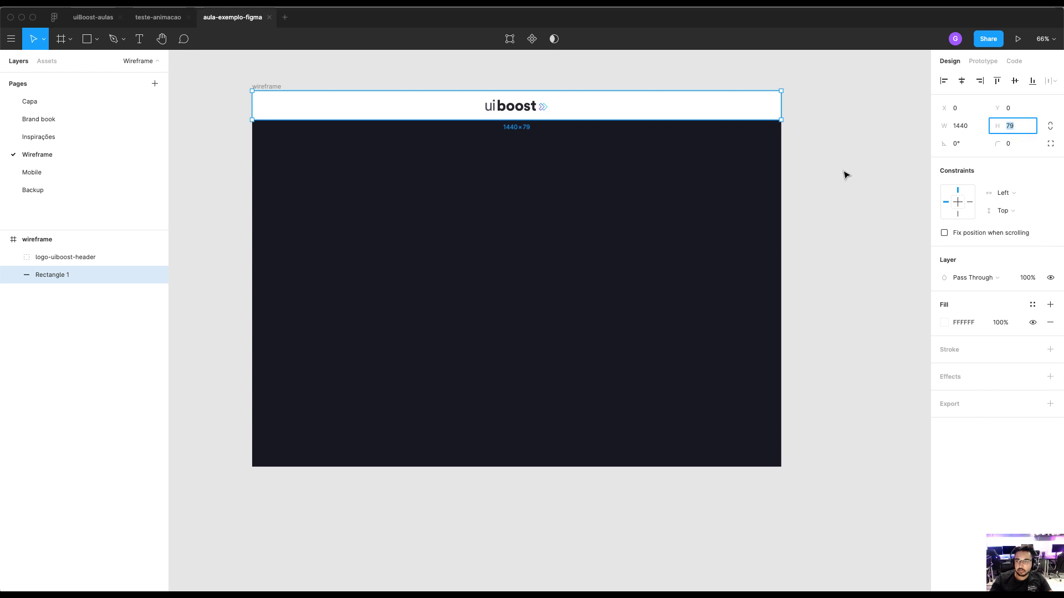
type("72")
key("Return")
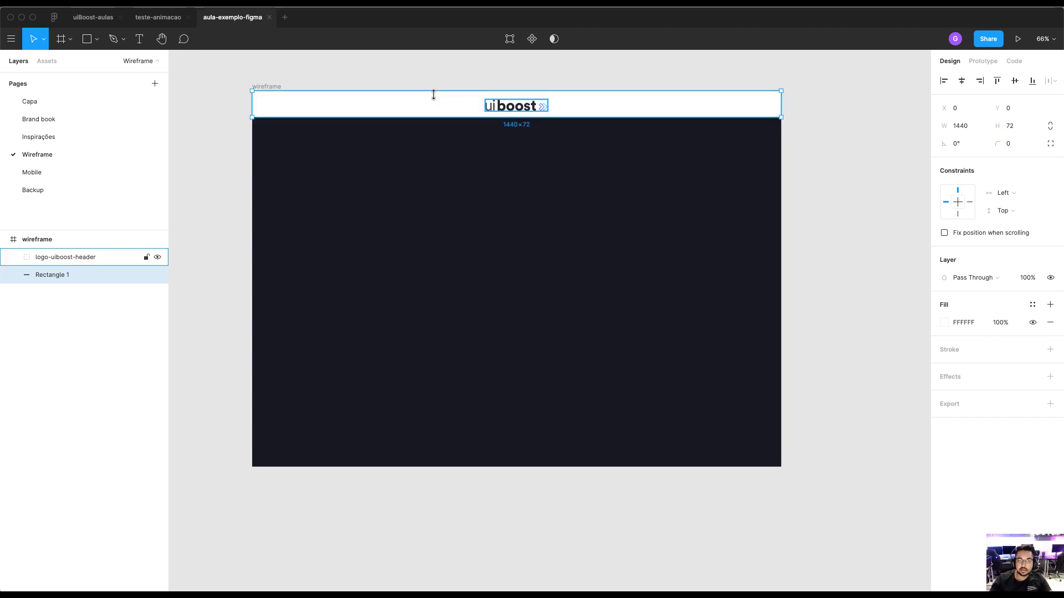
left_click(526, 109)
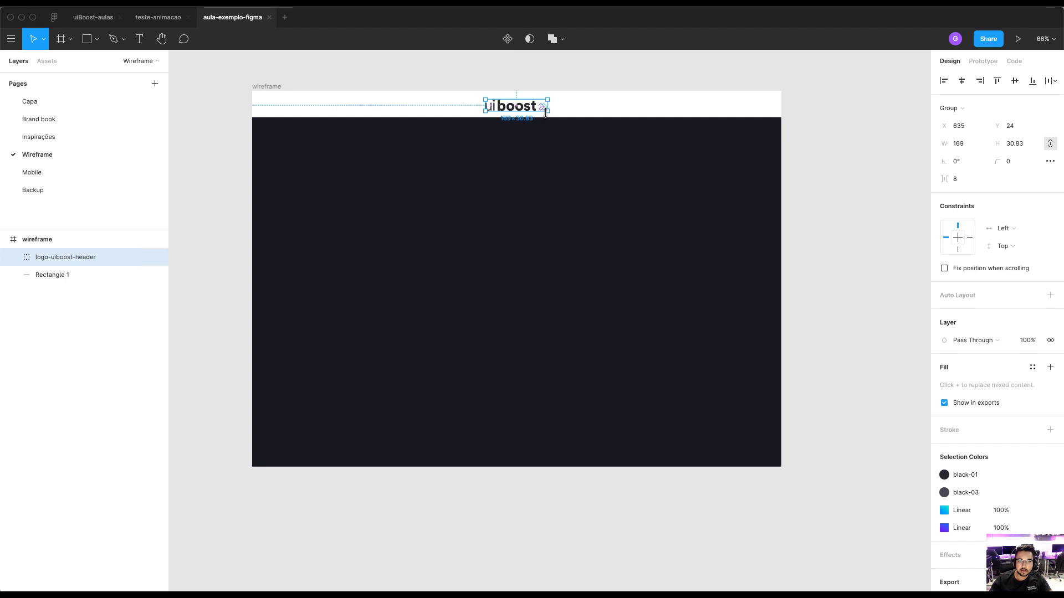
left_click(1034, 148)
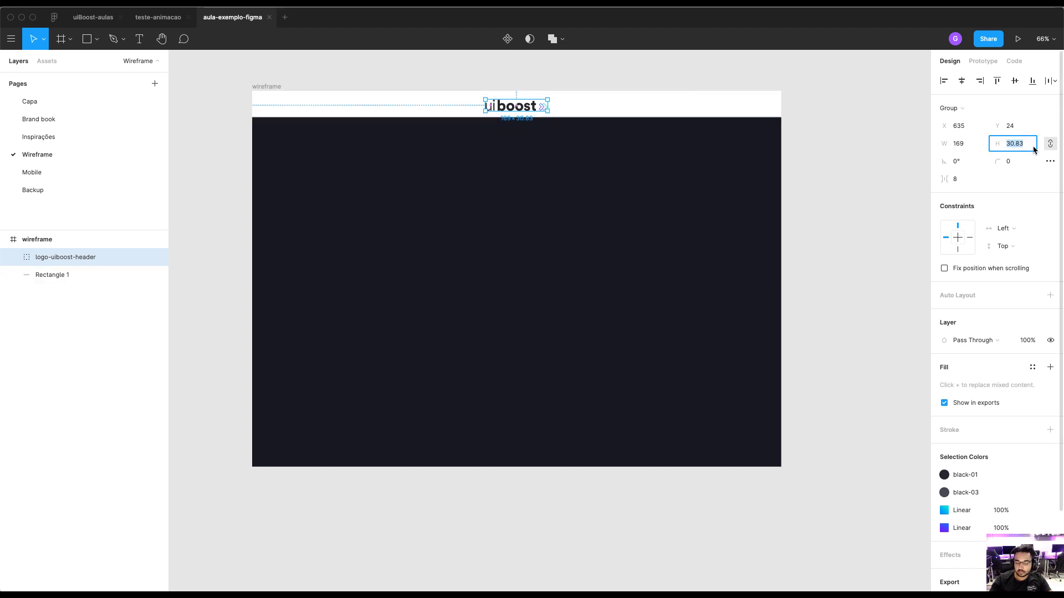
type("24")
key("Return")
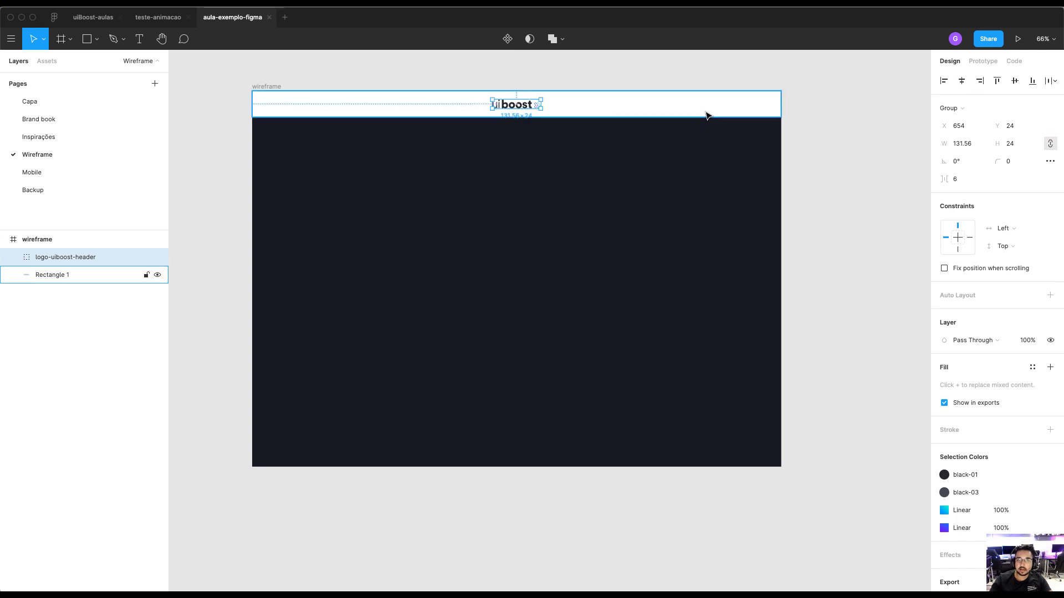
Group the logo with the white bar and rename the group header
left_click(707, 113, "shift")
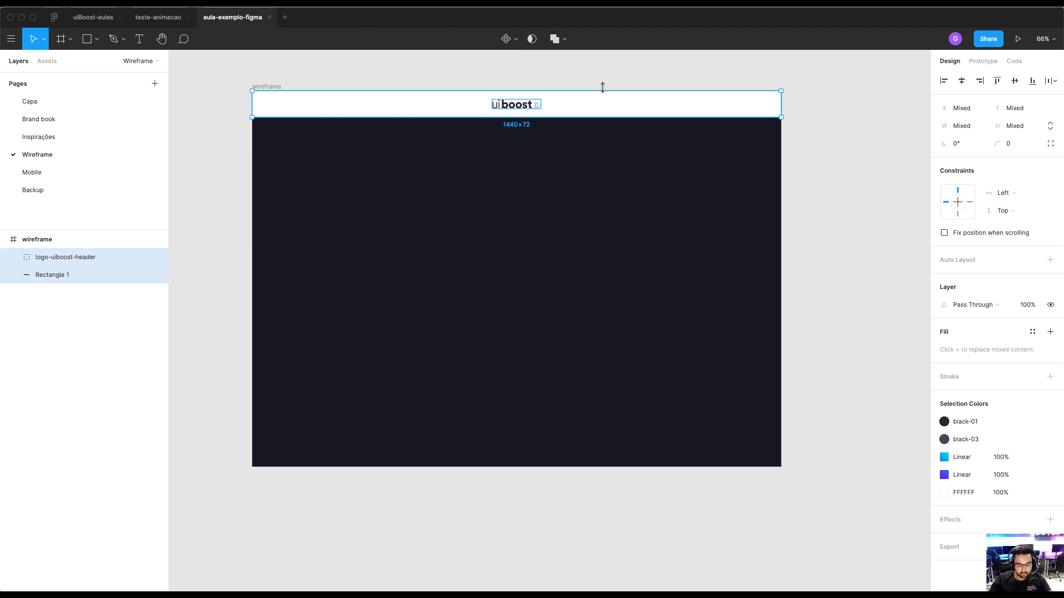
key("super+g")
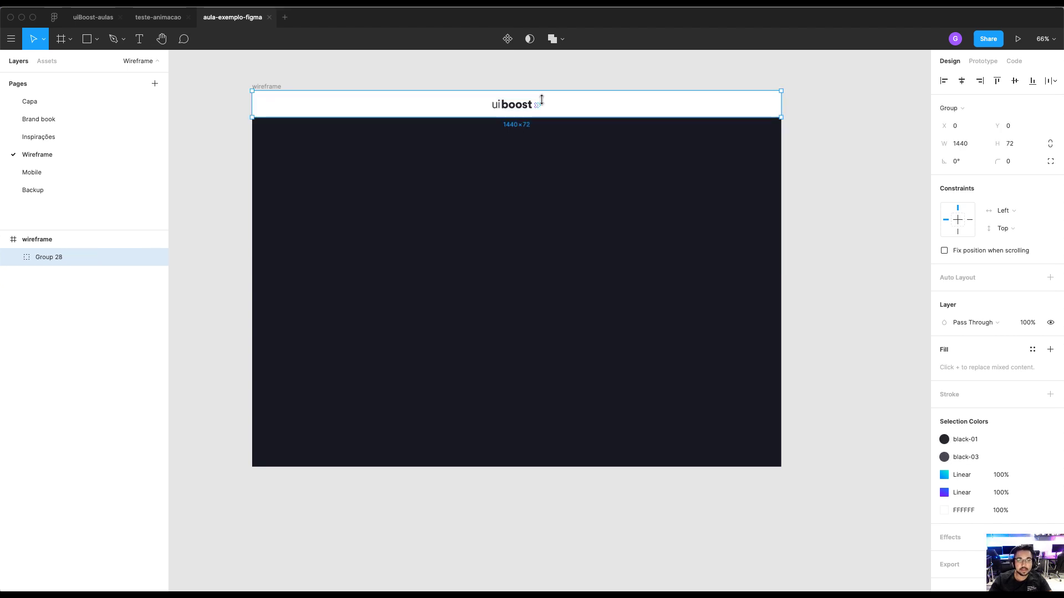
left_click_drag(565, 114, 568, 129)
key("super+z")
double_click(86, 262)
type("header")
key("Return")
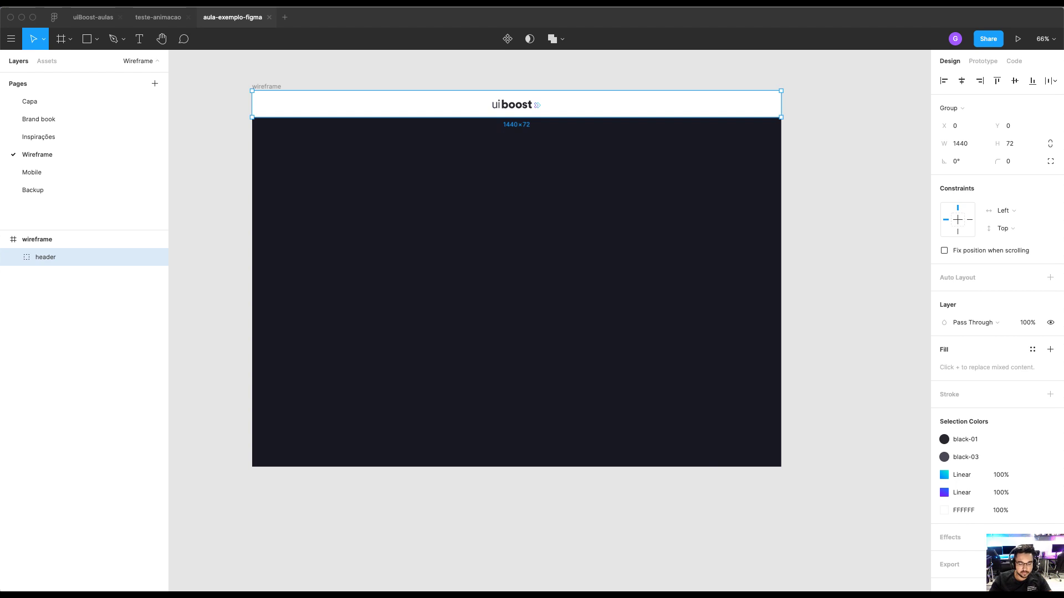
Add the text "Aprenda a criar interfaces que não são só interfaces." in a box about 749 px wide below the header, over the dark area
left_click(444, 188)
type("Aprenda a criar interfaces que não são só interfaces.")
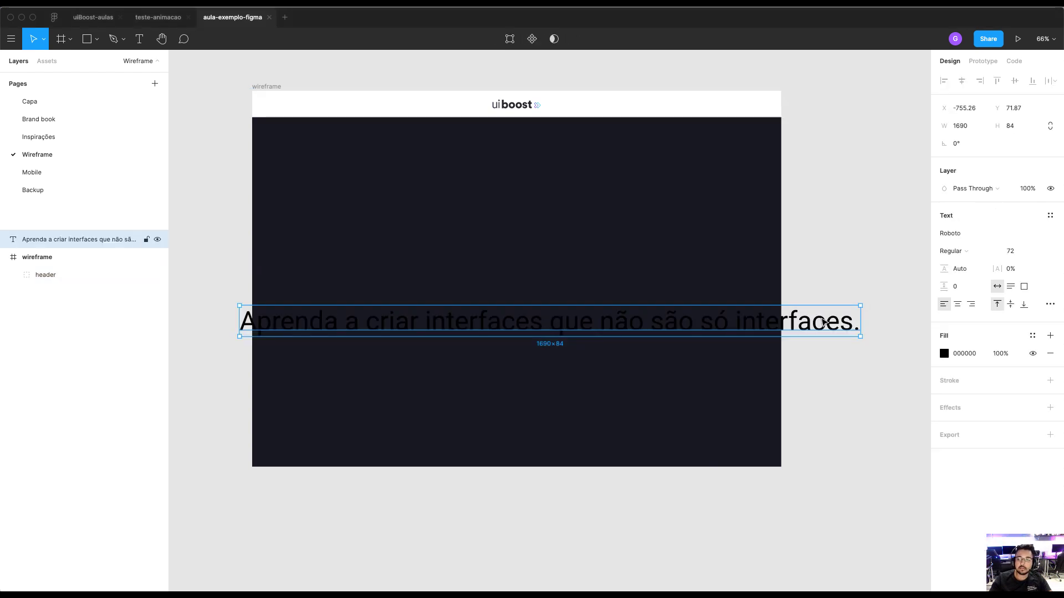
left_click_drag(862, 315, 514, 317)
left_click_drag(418, 349, 465, 247)
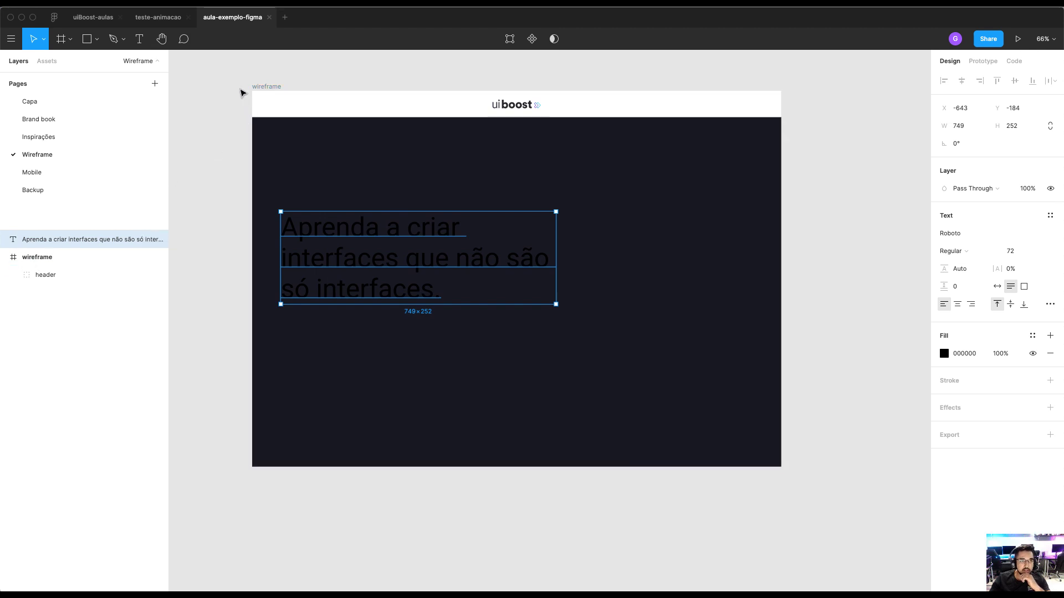
left_click(238, 81)
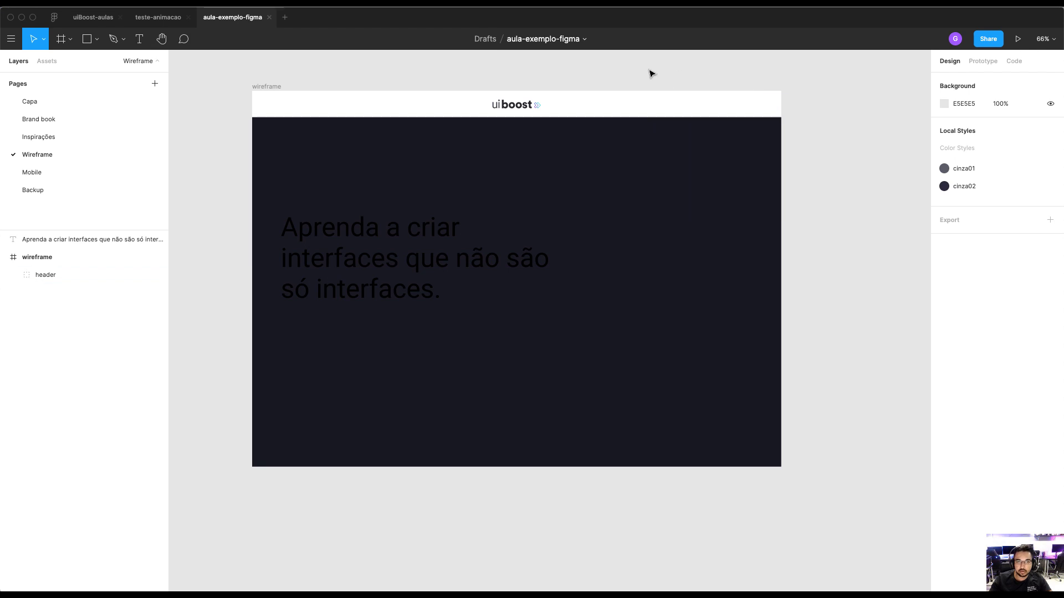
Open the wireframe frame in the prototype preview, check how it looks, and return to the design file
left_click(263, 87)
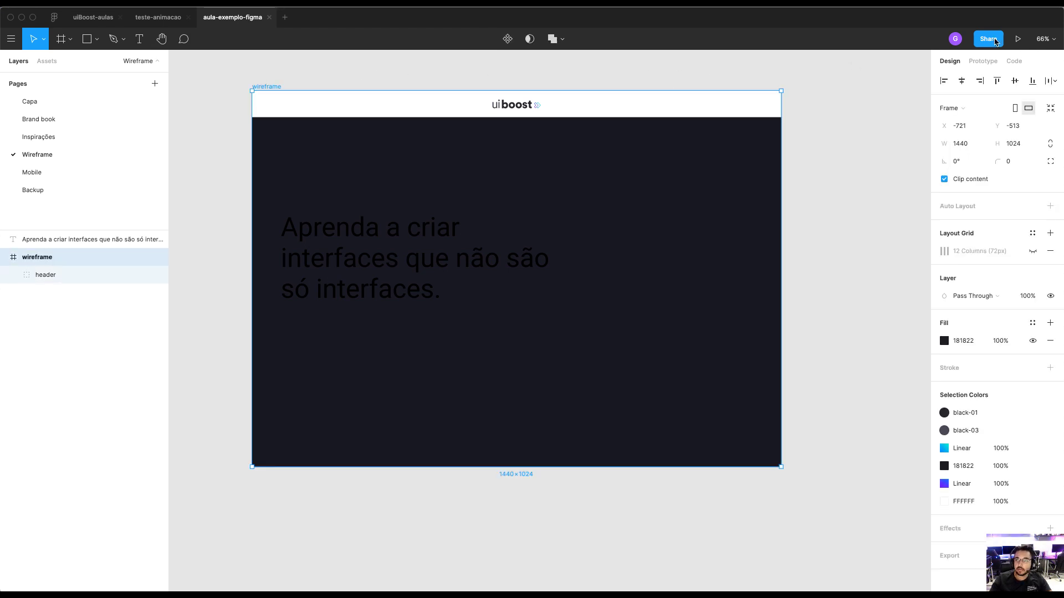
left_click(1018, 39)
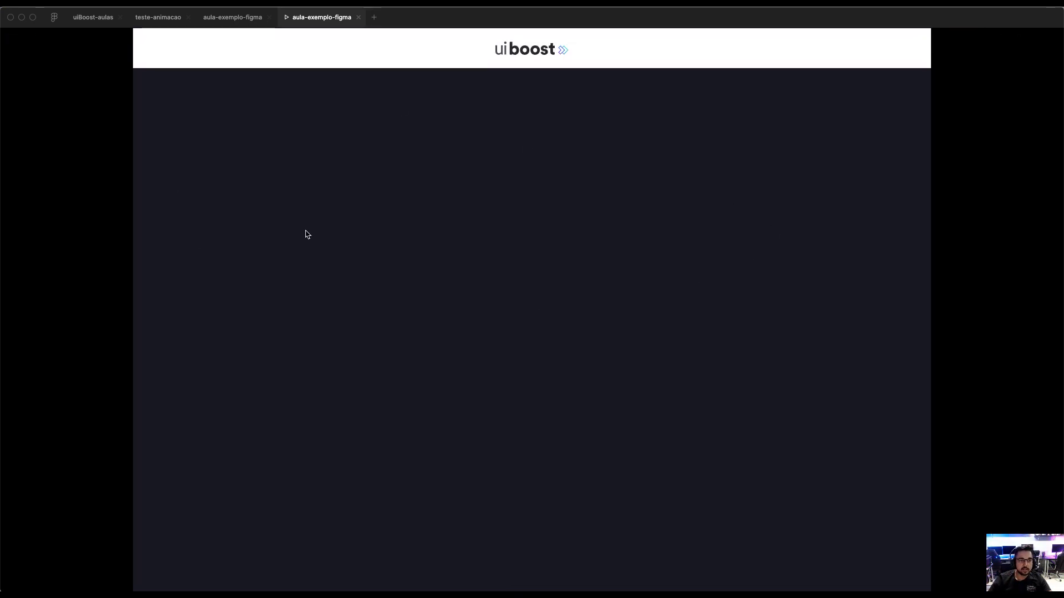
left_click(232, 20)
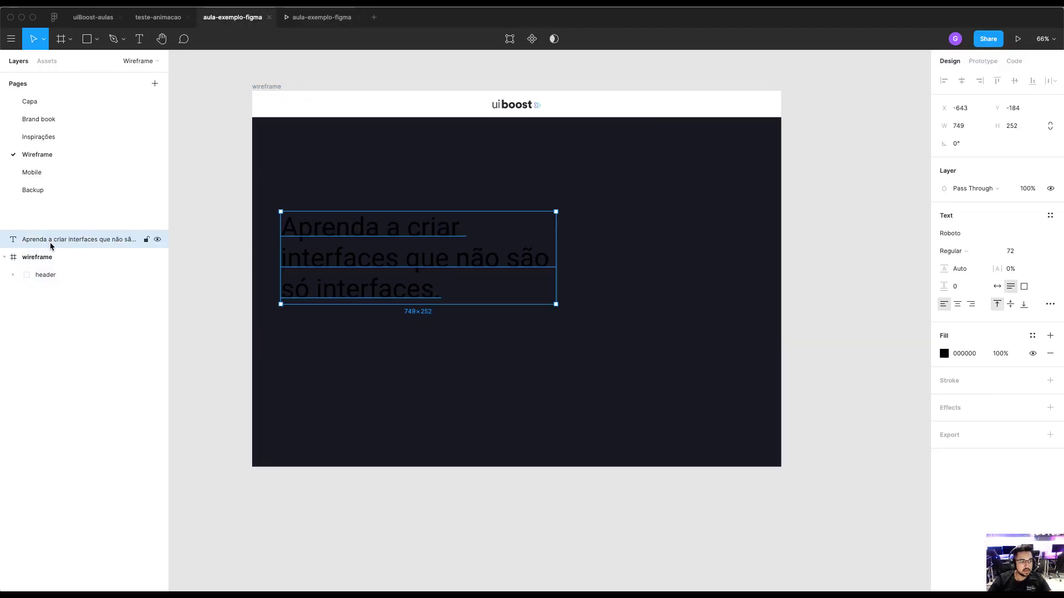
Move the heading text layer into the wireframe frame and colour it white by sampling the header bar
left_click_drag(39, 250, 59, 269)
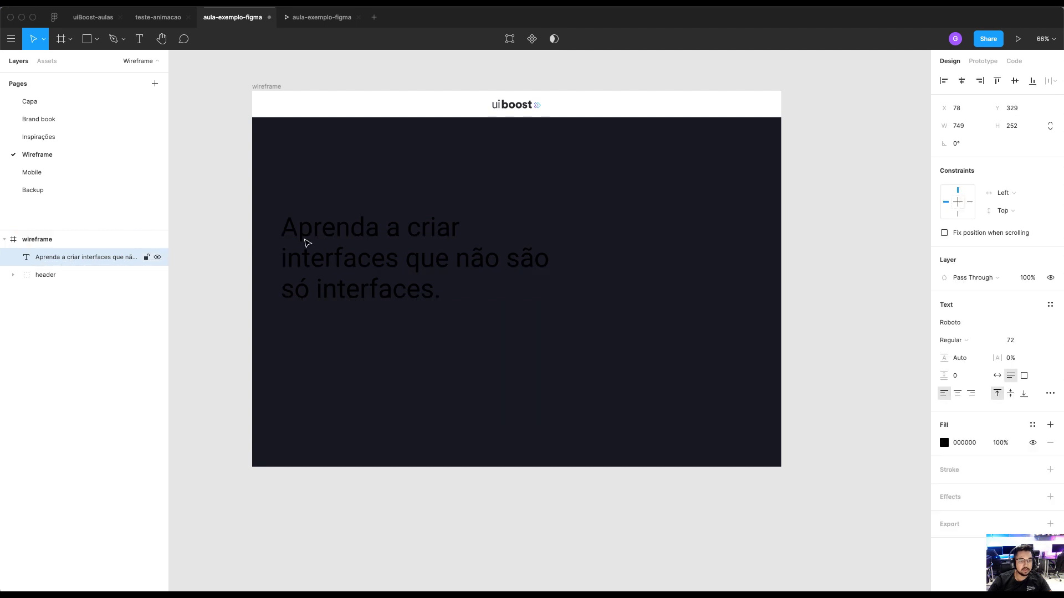
key("i")
left_click(397, 107)
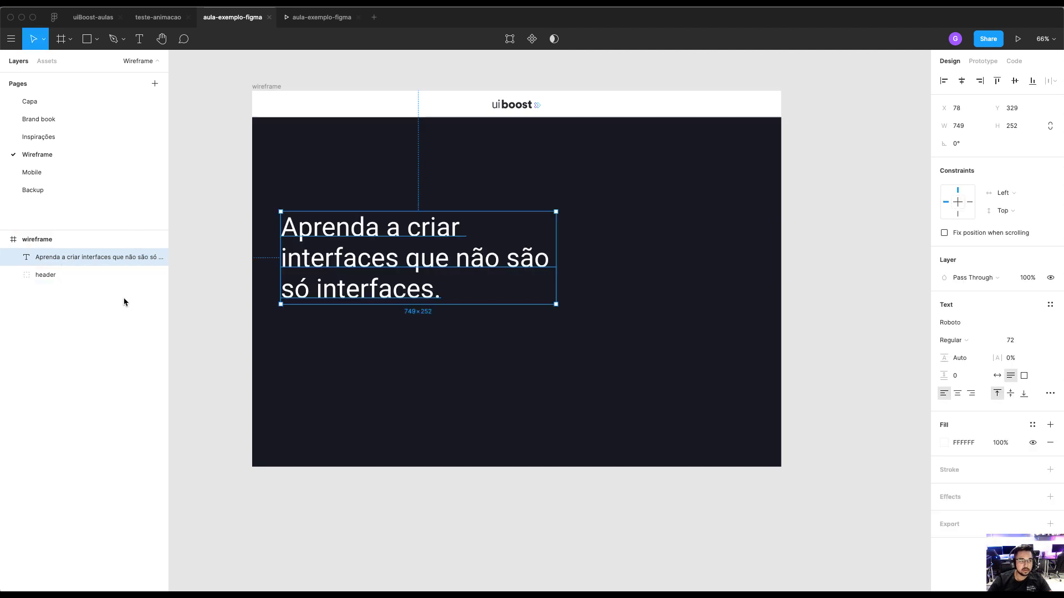
Set the heading's weight to Black, narrow its box to about 673 px and place it at about X 56, Y 260
left_click_drag(372, 247, 371, 214)
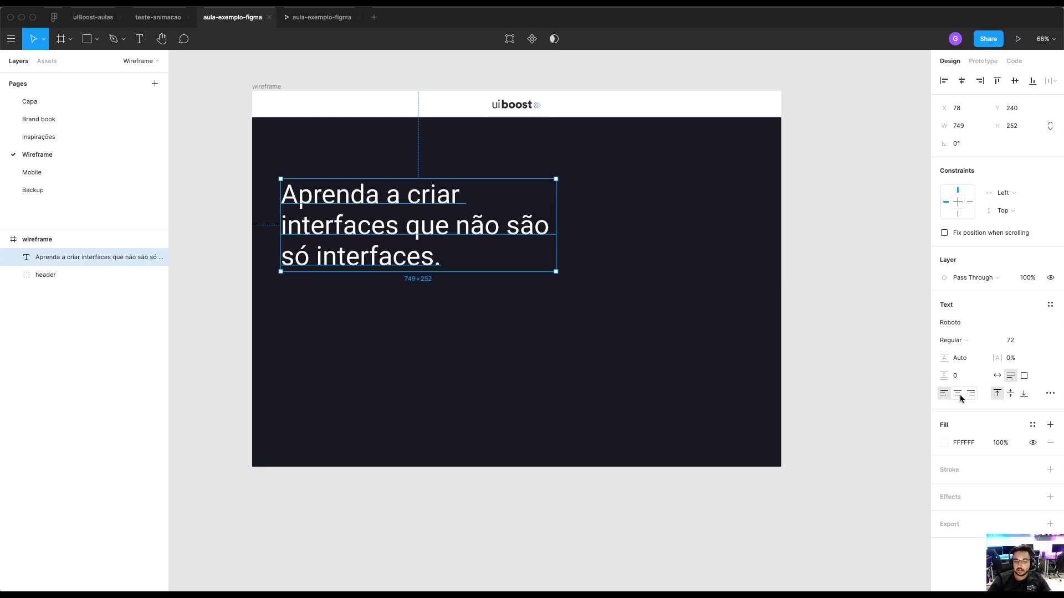
left_click(966, 343)
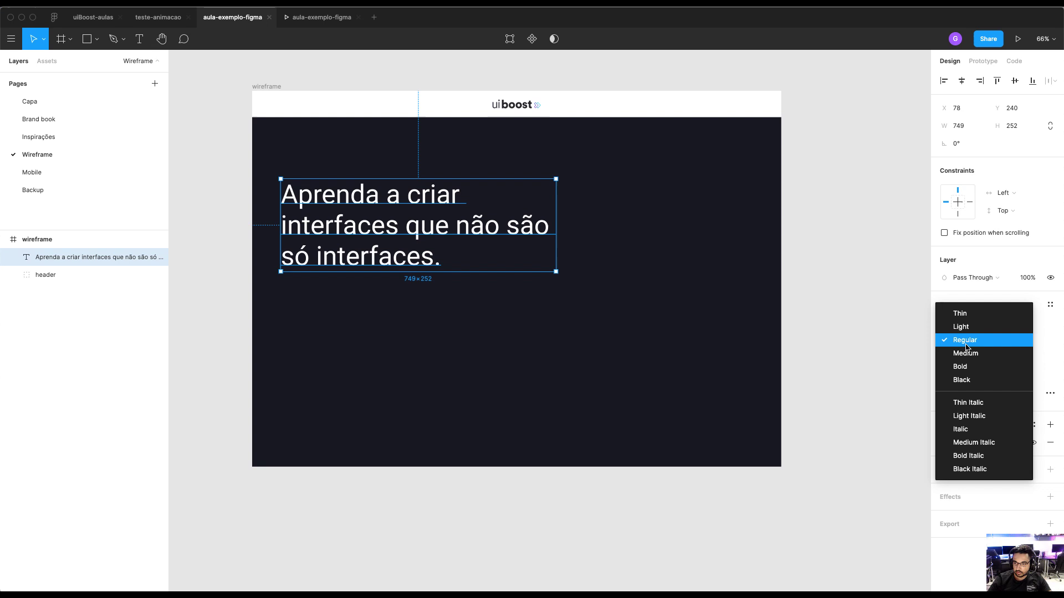
left_click(970, 385)
left_click_drag(559, 223, 532, 224)
mouse_move(440, 225)
left_mouse_down()
mouse_move(451, 218)
mouse_move(431, 231)
left_mouse_up()
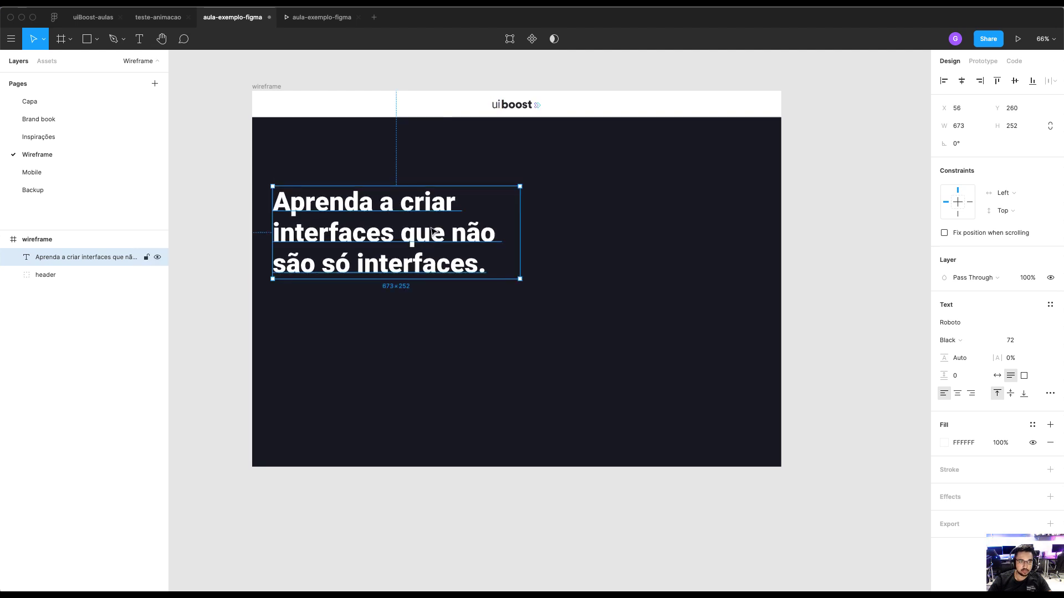
Show the wireframe frame's 12-column layout grid and align the heading to the first column at about X 113
key("ctrl+g")
scroll(269, 94, "up", 1)
left_click(267, 90)
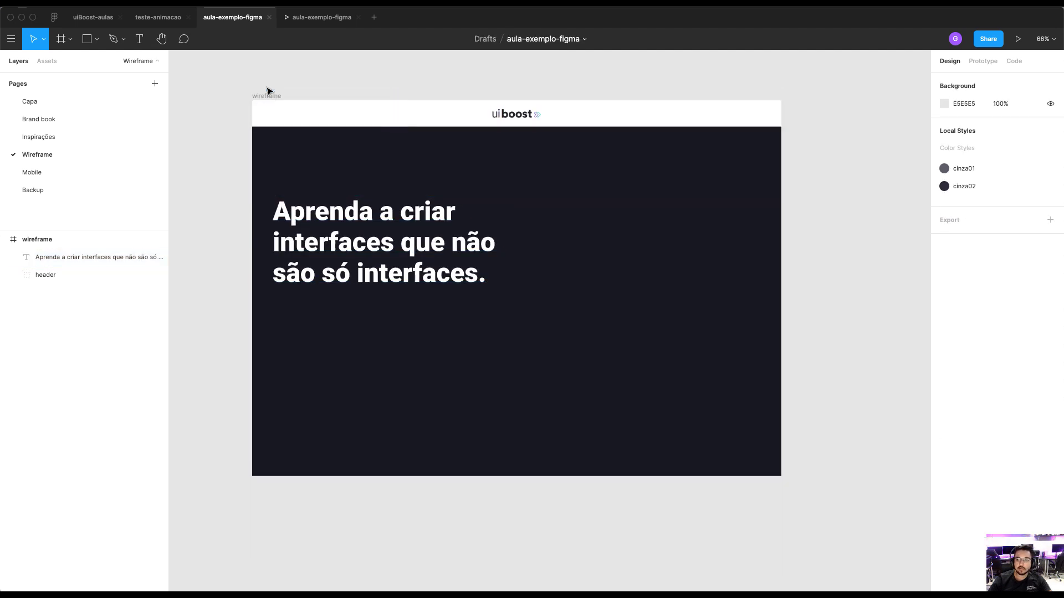
key("ctrl+g")
left_click(269, 97)
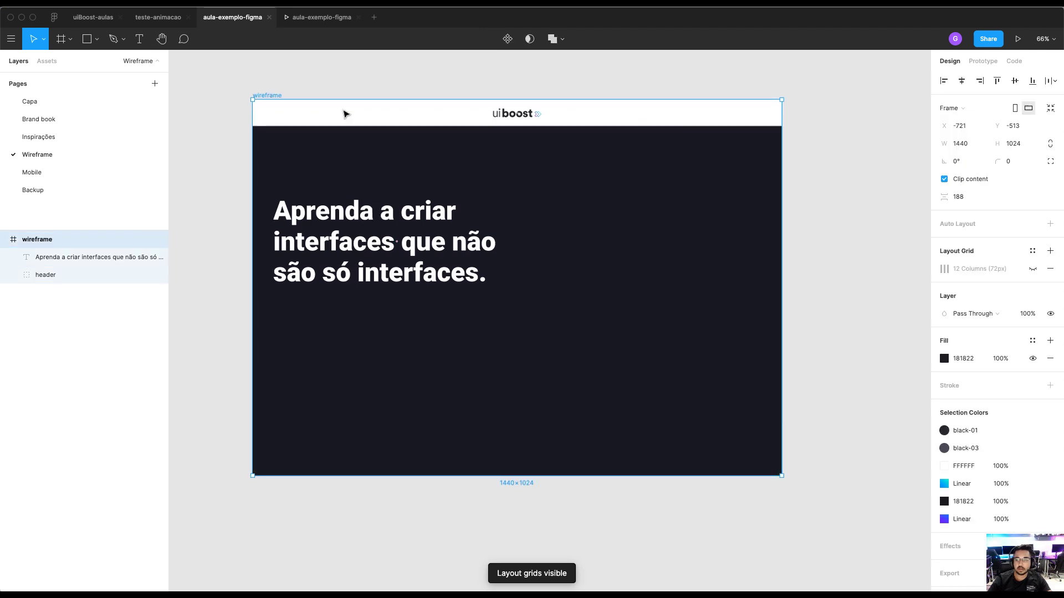
left_click(1032, 269)
left_click(324, 217)
left_click_drag(324, 216, 345, 217)
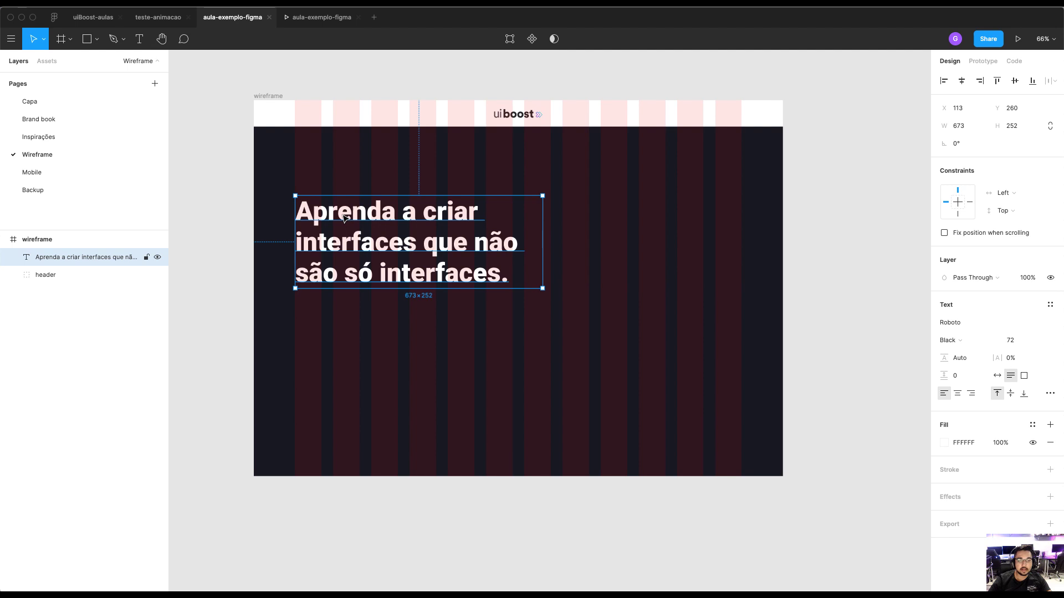
Set the heading's line height to 125%
left_click(971, 363)
type("1")
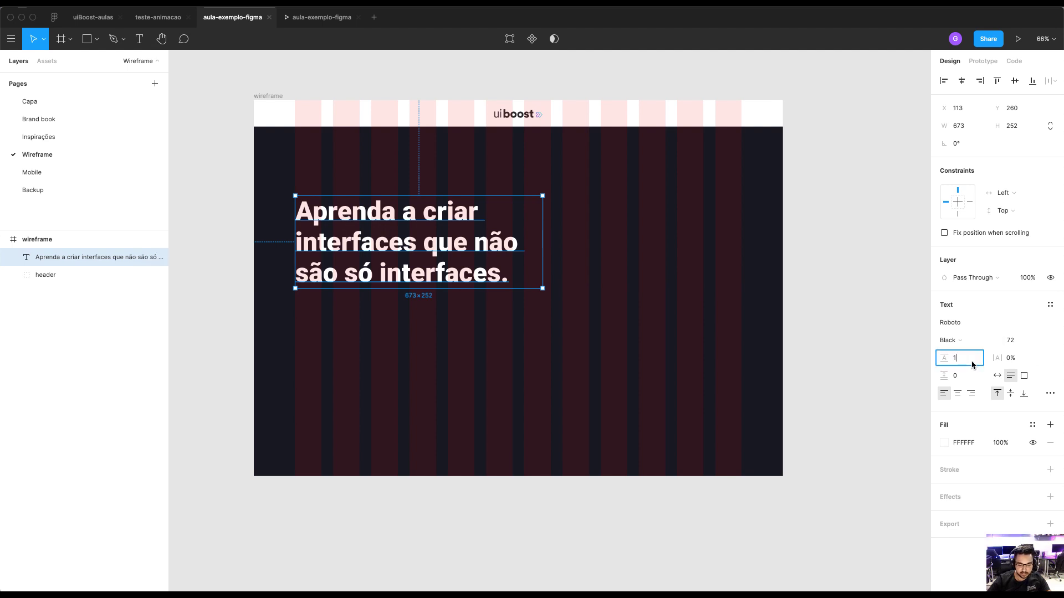
type("25")
key("Return")
left_click(972, 364)
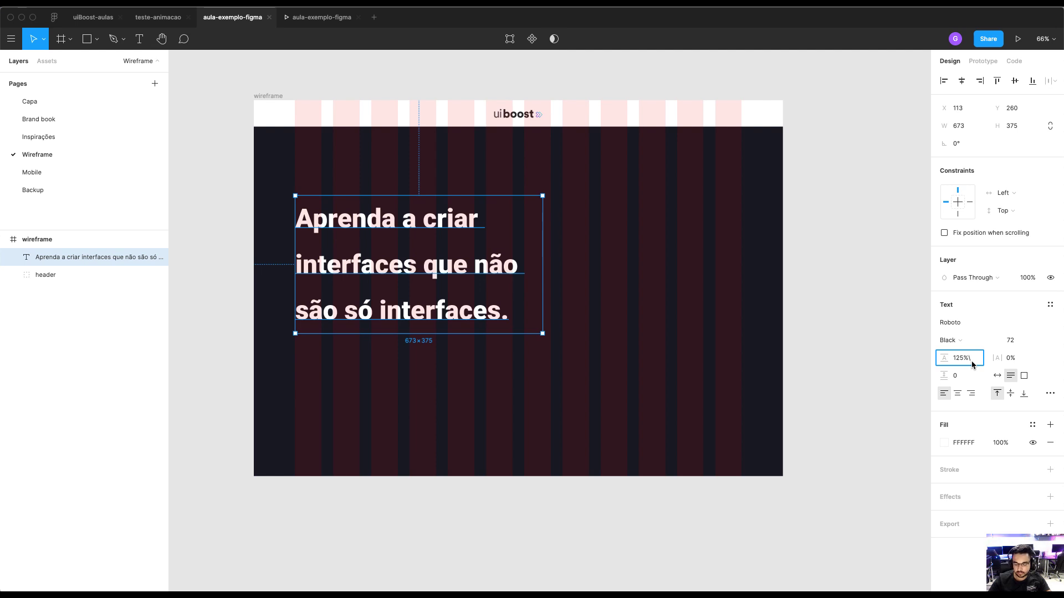
key("Return")
Set the heading's line height to 135% and check it in the prototype preview
left_click(972, 363)
left_click(958, 364)
key("Delete")
type("4")
key("BackSpace")
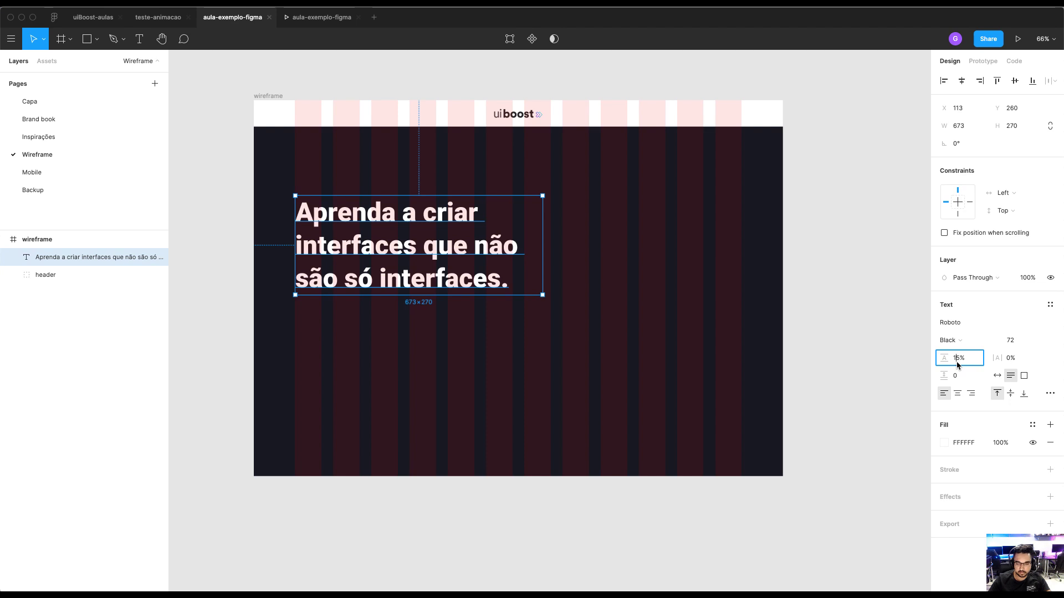
type("3")
key("Return")
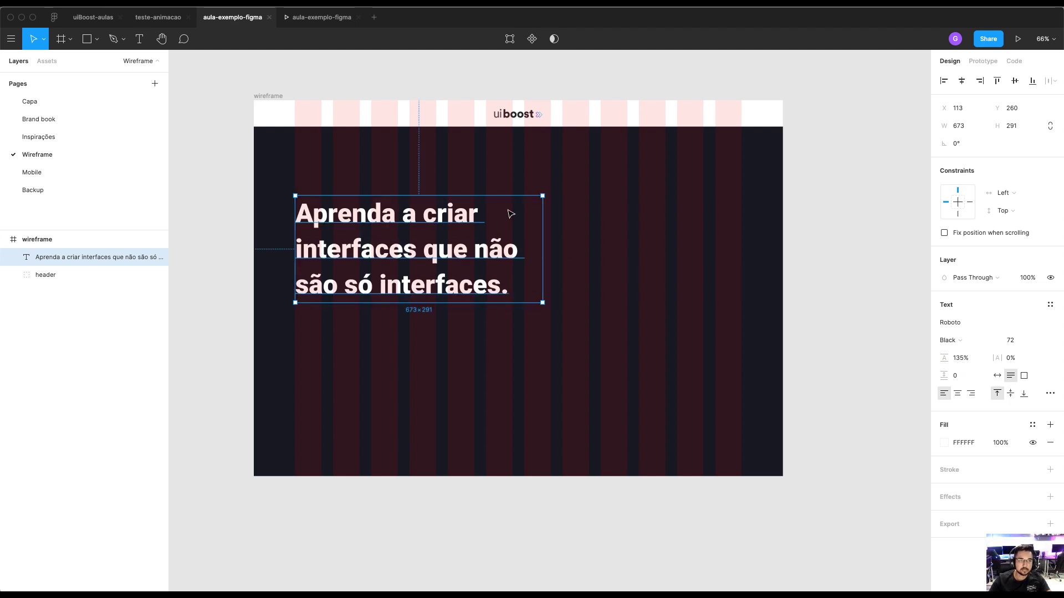
left_click(305, 22)
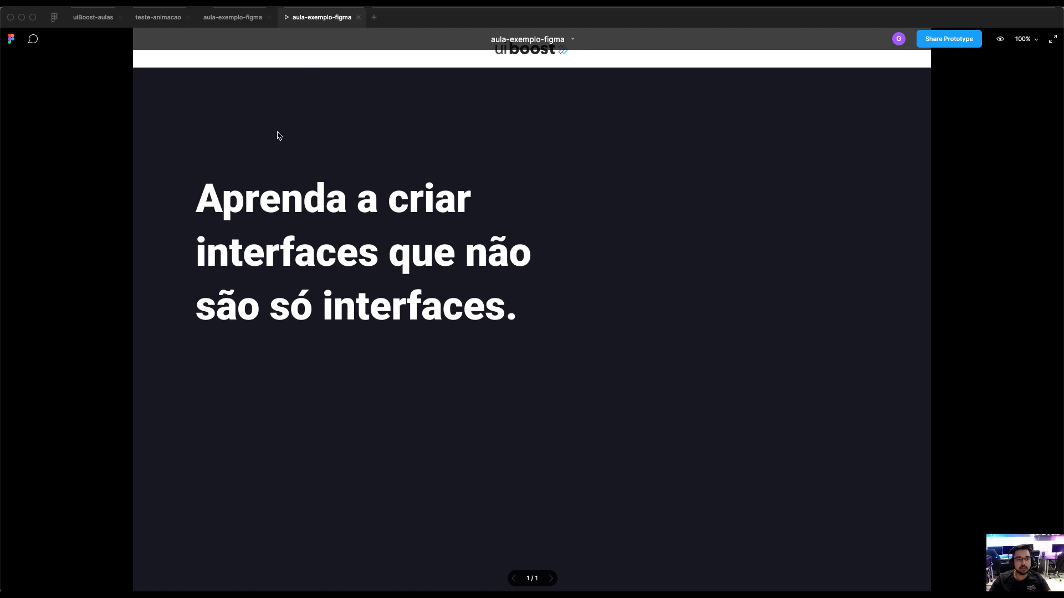
left_click(232, 22)
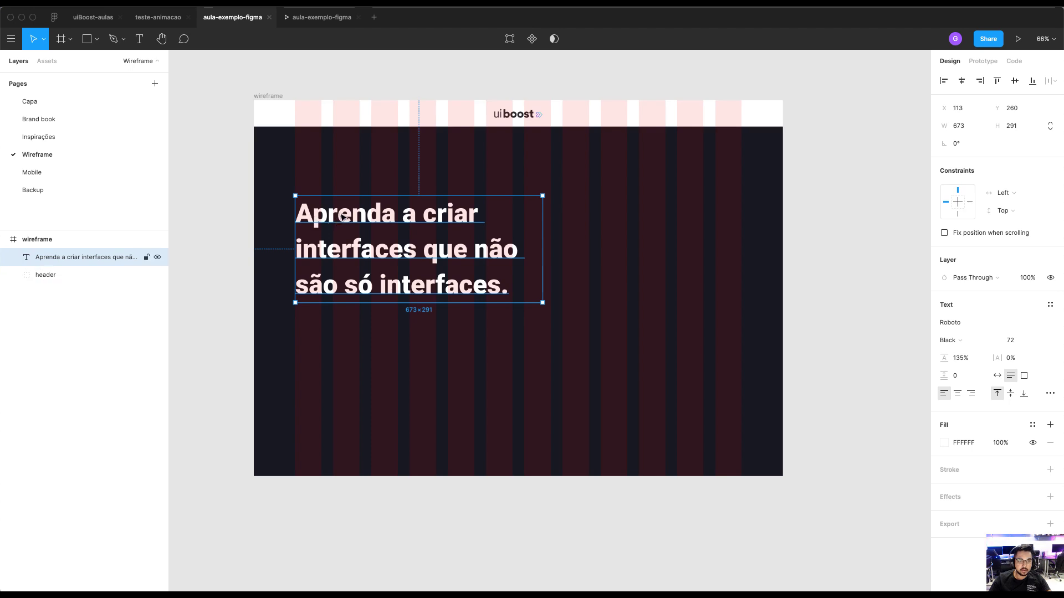
Duplicate the heading directly below itself and replace the copy's text with the pasted description starting "O uiboost é um curso online, ainda em produção."
left_click_drag(351, 219, 350, 343)
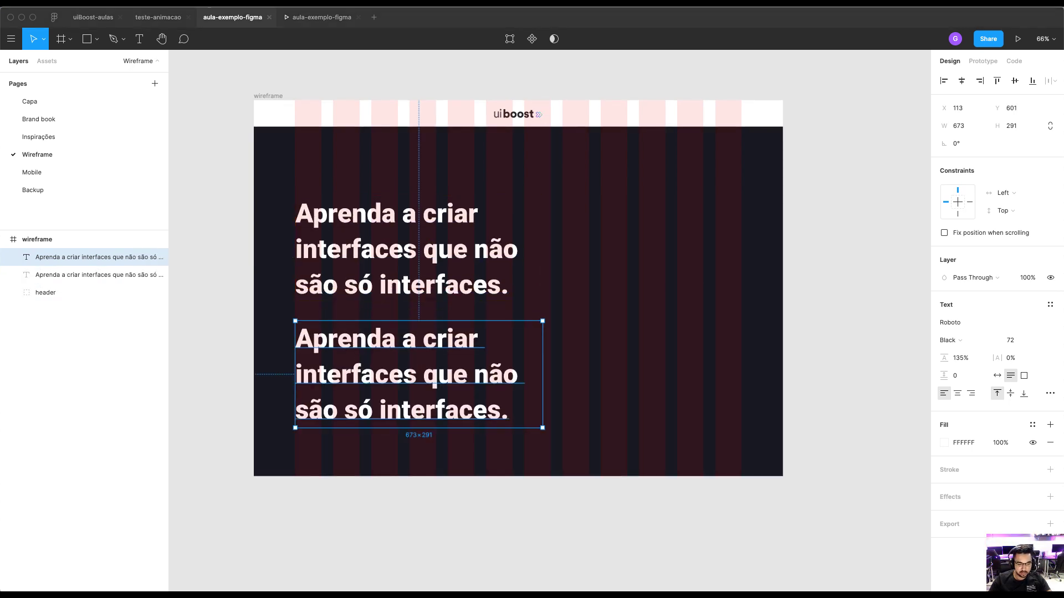
double_click(398, 371)
scroll(398, 371, "up", 1)
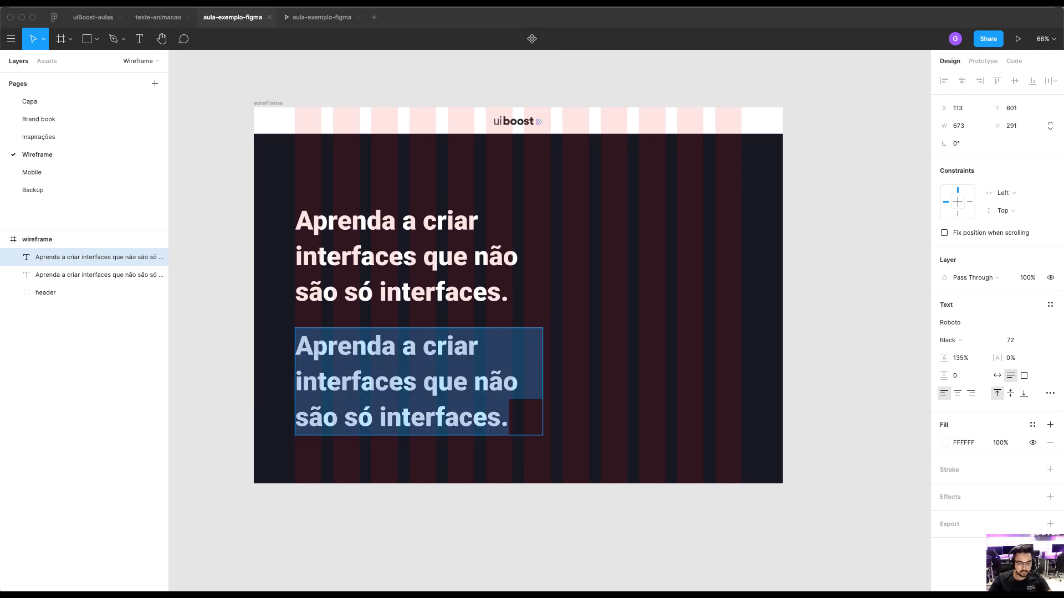
key("super+v")
scroll(370, 356, "up", 1)
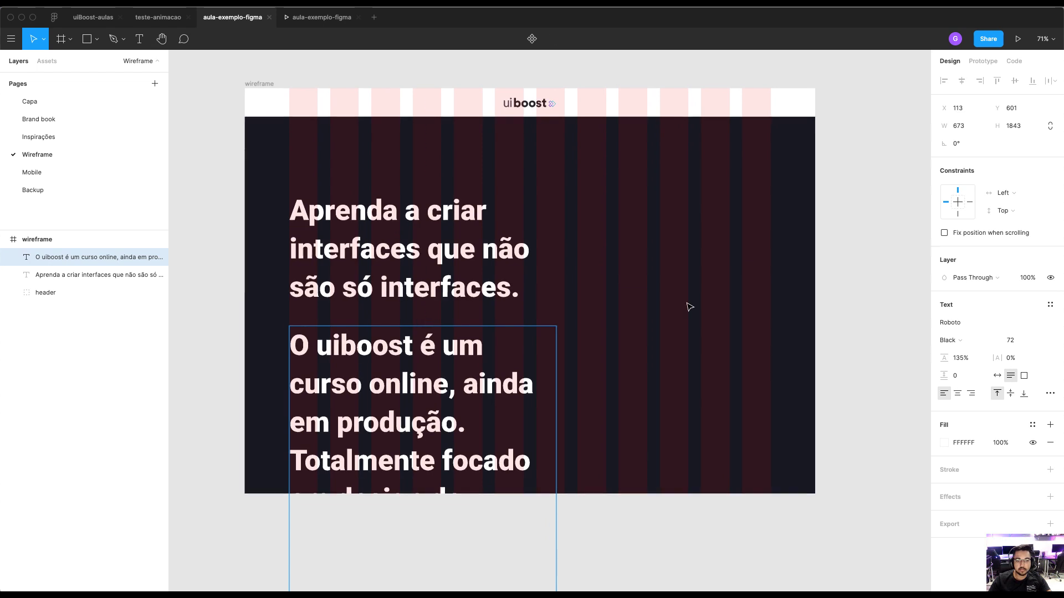
Set the description paragraph's font size to 24 and its weight to Regular
left_click(1019, 345)
type("2")
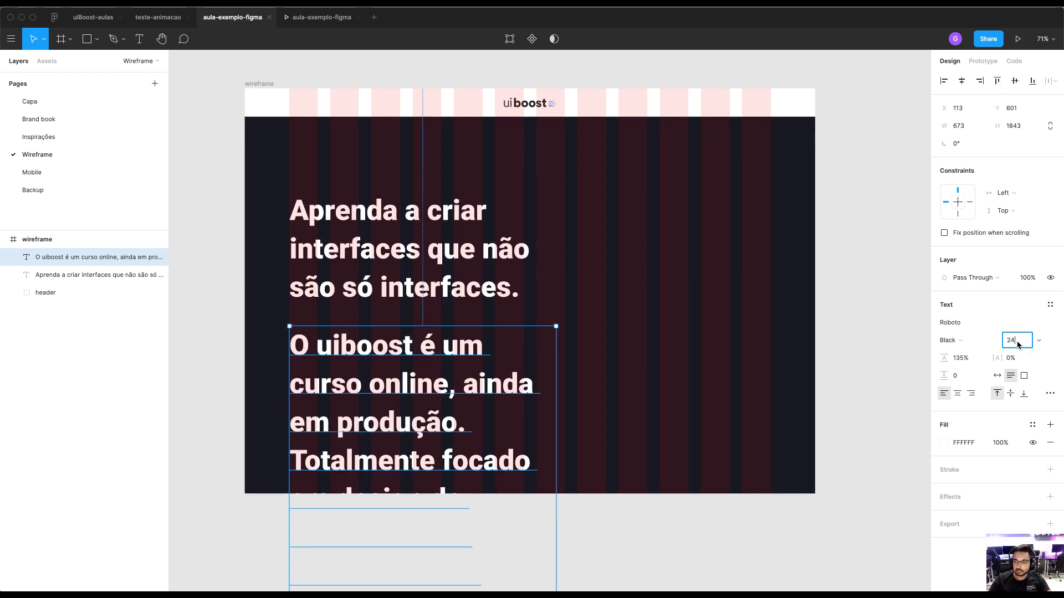
type("4")
key("Tab")
left_click(781, 335)
left_click(425, 355)
left_click(962, 345)
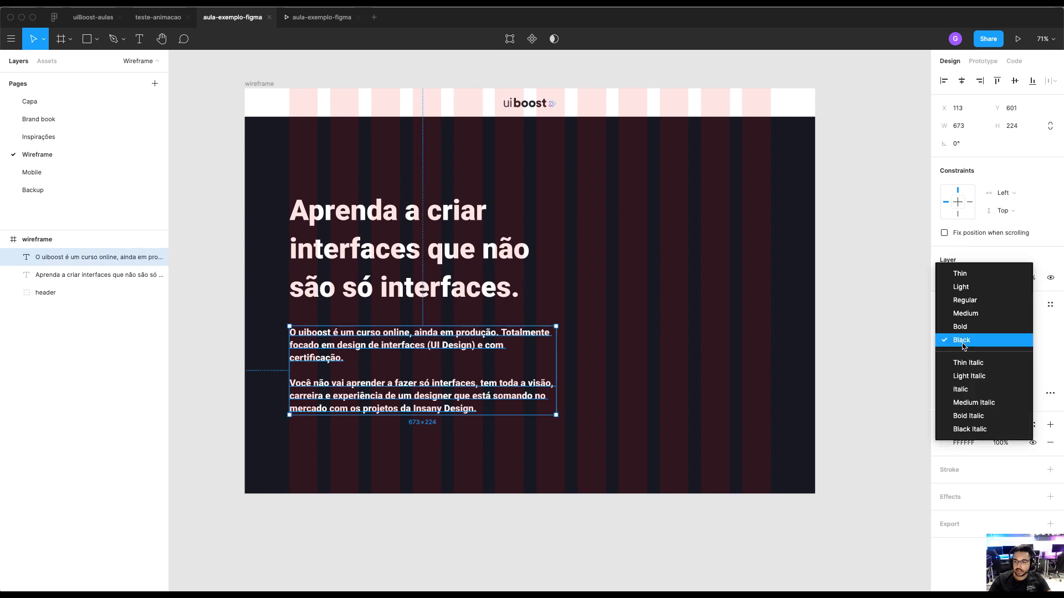
left_click(967, 300)
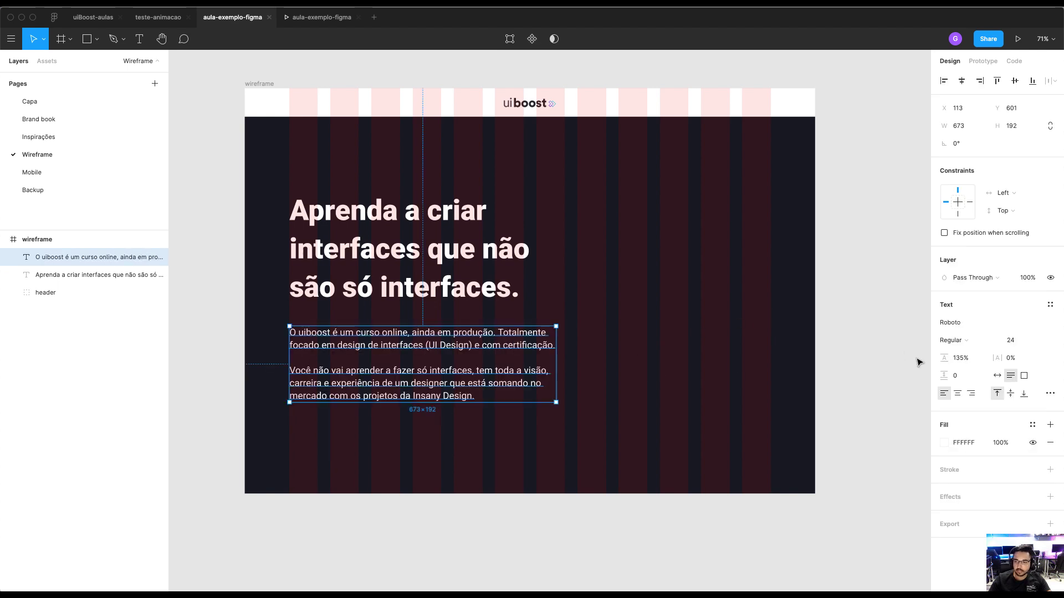
Set the description paragraph's line height to 150% and its font size to 20
left_click(976, 359)
type("15")
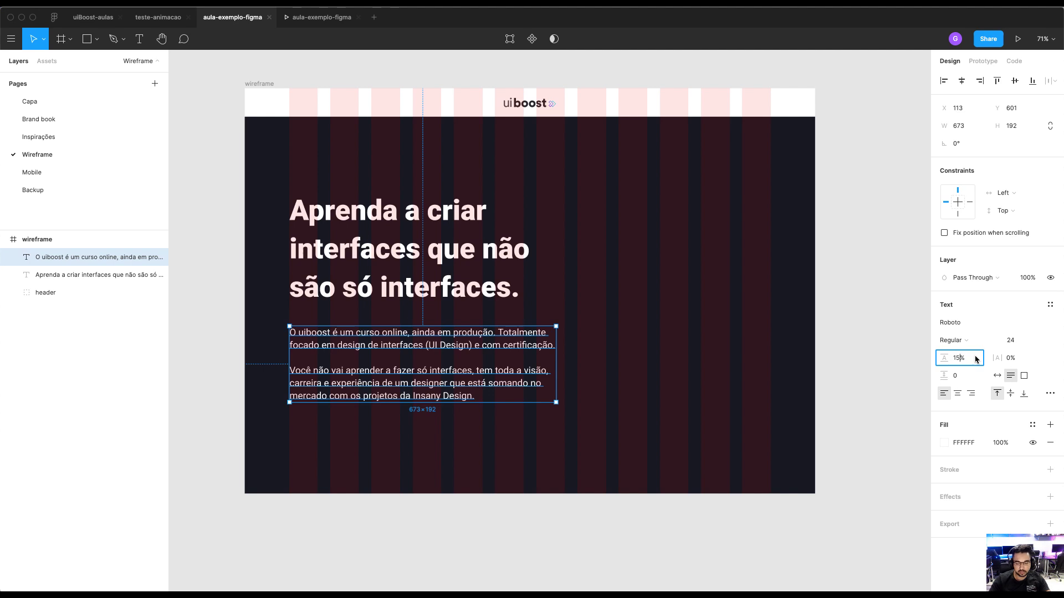
type("0")
key("Return")
left_click(1022, 344)
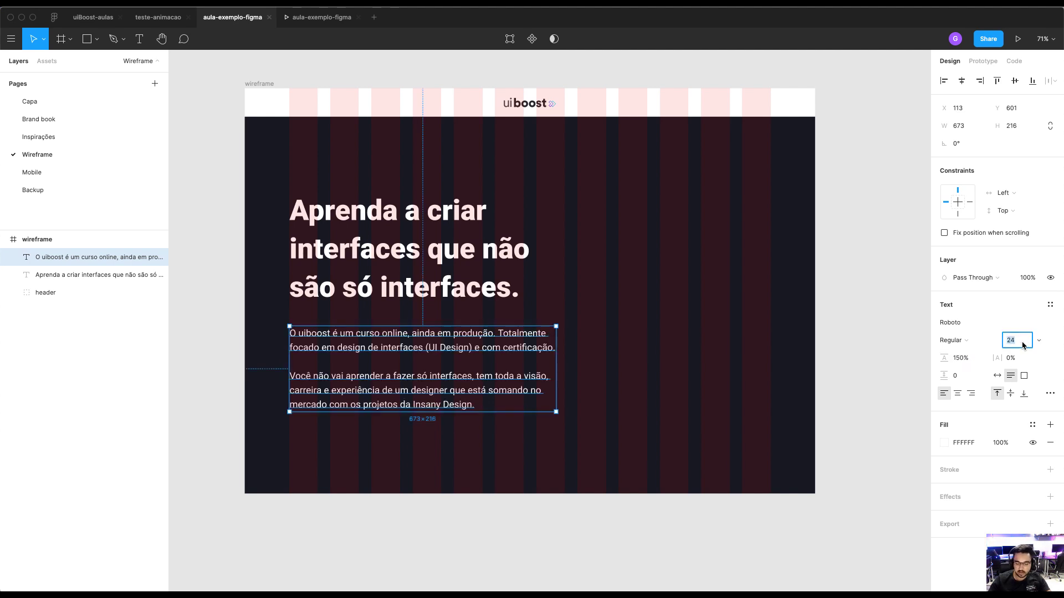
type("20")
key("Return")
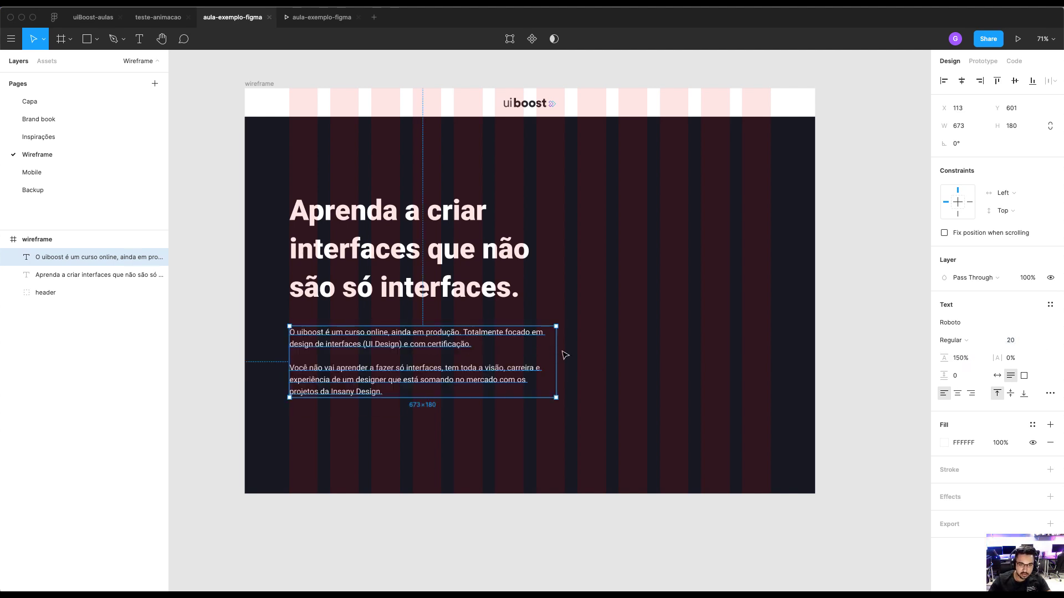
Narrow the description box to about 581 px, nudge it up 14 px and set its opacity to 80%
left_click_drag(556, 360, 519, 359)
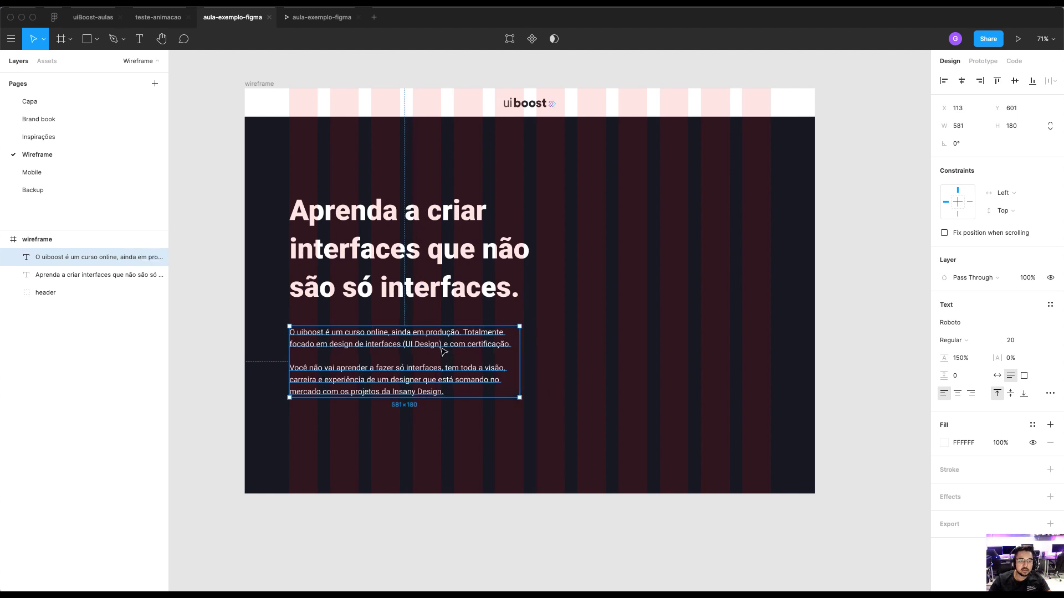
key("Up")
key("Up")
key("Up")
key("Up")
key("Up")
key("Up")
key("Up")
key("Up")
key("Up")
key("Up")
key("Up")
key("Up")
key("Up")
key("Up")
key("8")
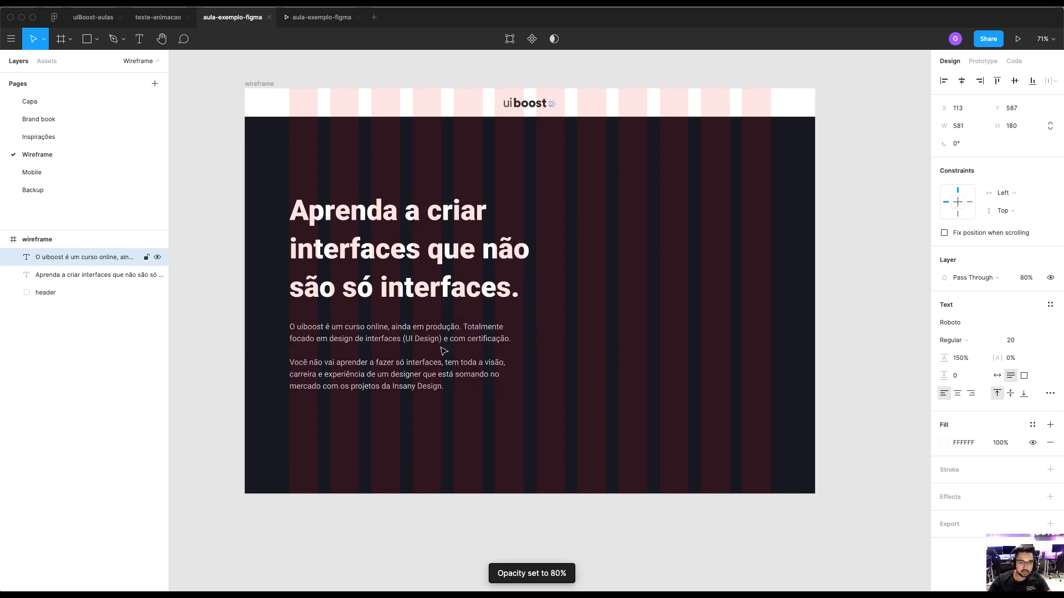
With the layout grid hidden, move the heading and description up together by about 82 px and check them in the prototype preview
key("ctrl+g")
left_click(432, 288, "shift")
scroll(435, 286, "right", 1)
left_click_drag(436, 282, 434, 261)
key("ctrl+Tab")
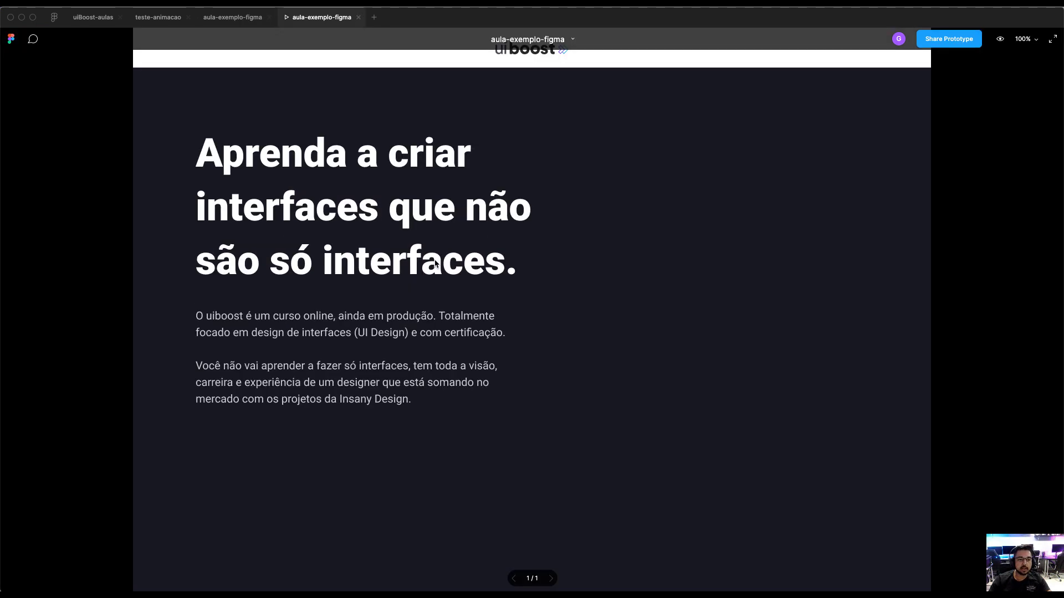
key("ctrl+shift+Tab")
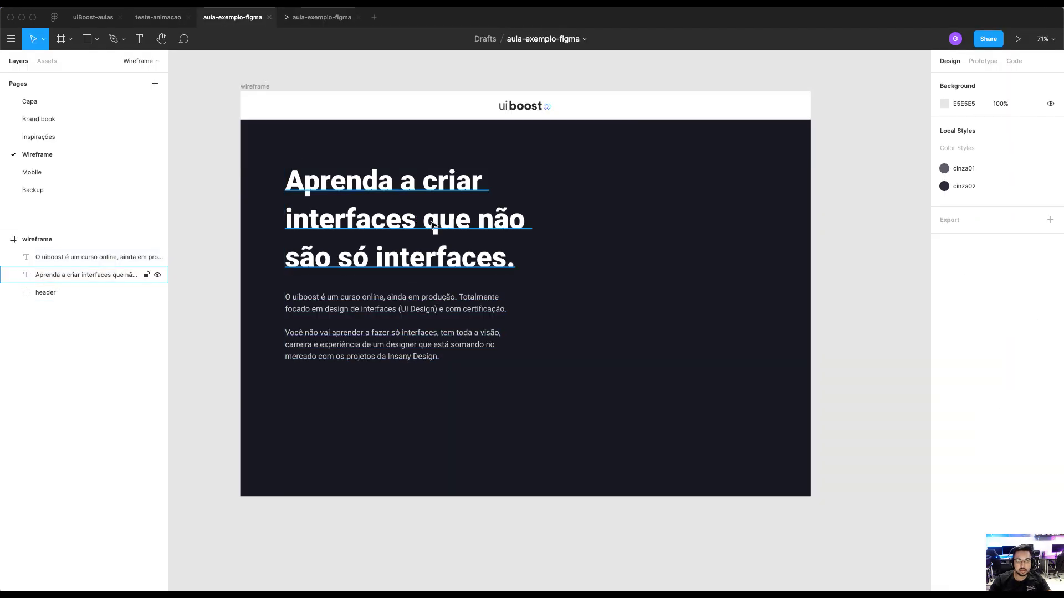
Set the heading's font size to 48 and narrow its text box
left_click(433, 224)
left_click(1029, 344)
type("4")
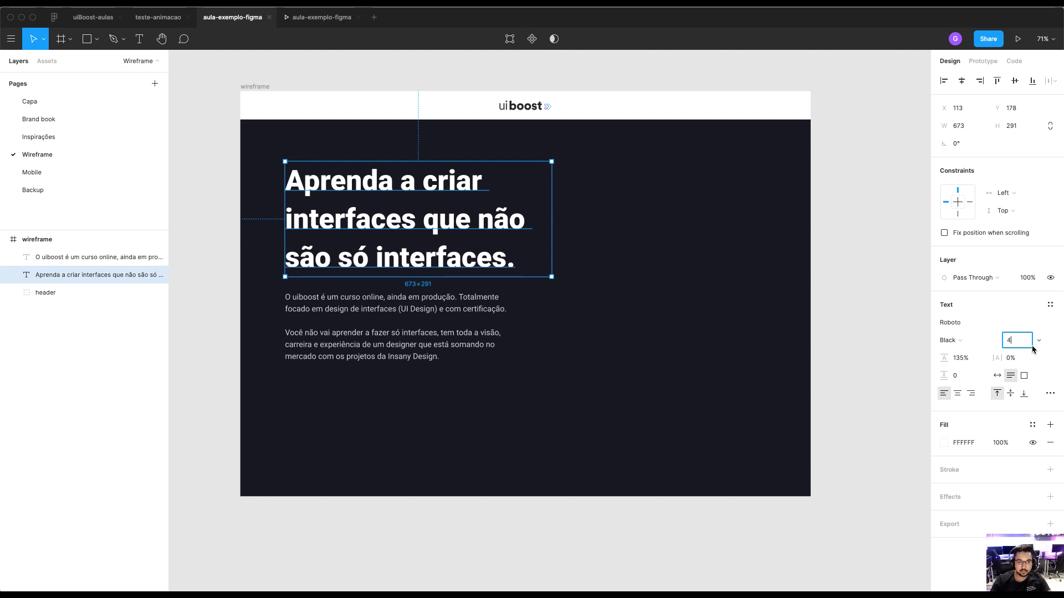
type("8")
key("Return")
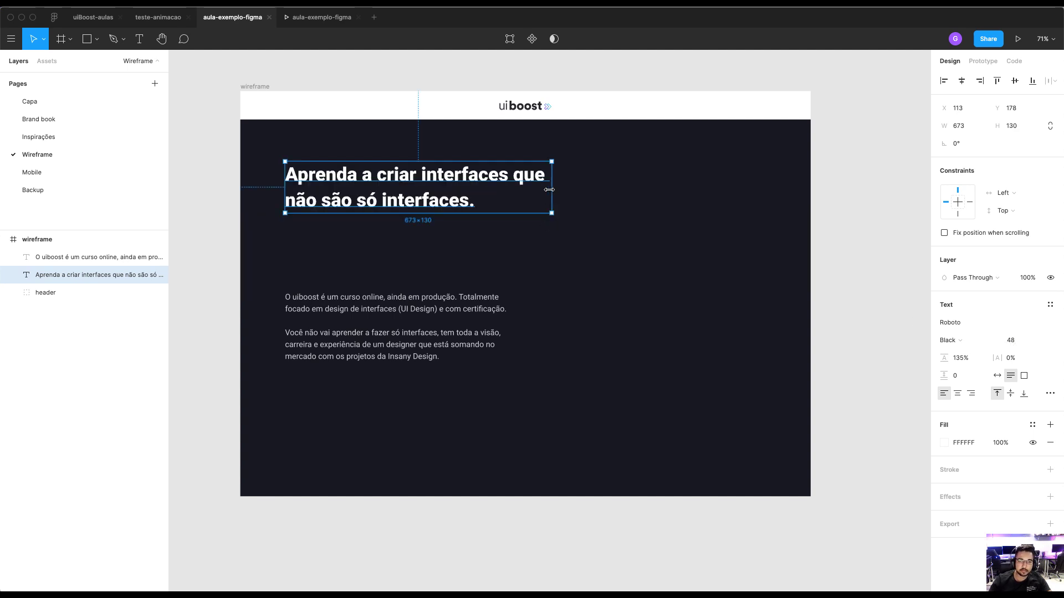
left_click_drag(549, 189, 531, 189)
Set the heading to font size 56 in a box widened to two lines, and move the description up to about Y 385
left_click(1016, 342)
type("56")
key("Tab")
left_click_drag(509, 196, 572, 195)
left_click_drag(470, 317, 467, 278)
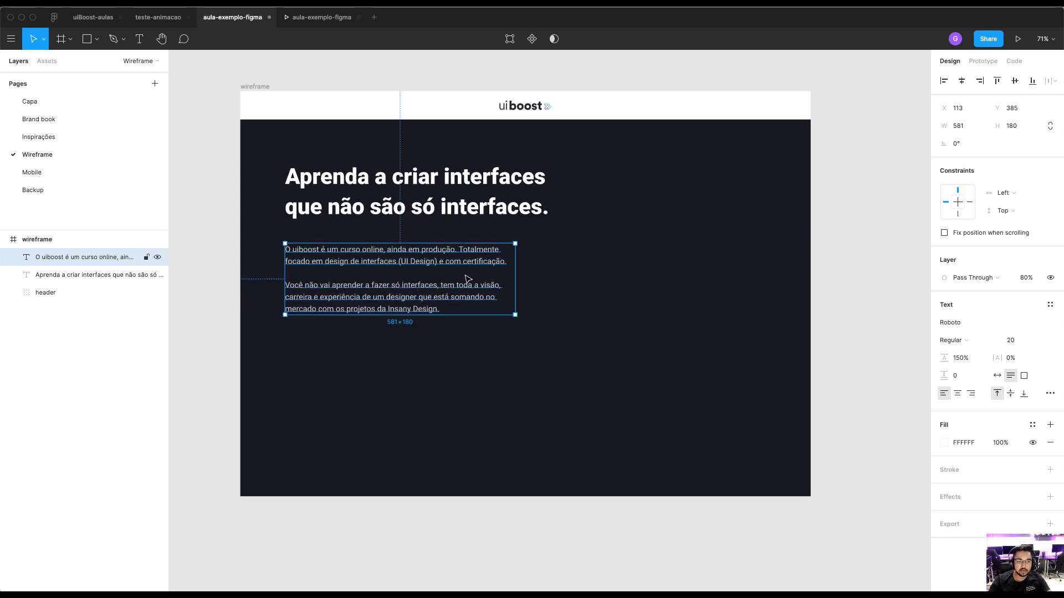
left_click(595, 152)
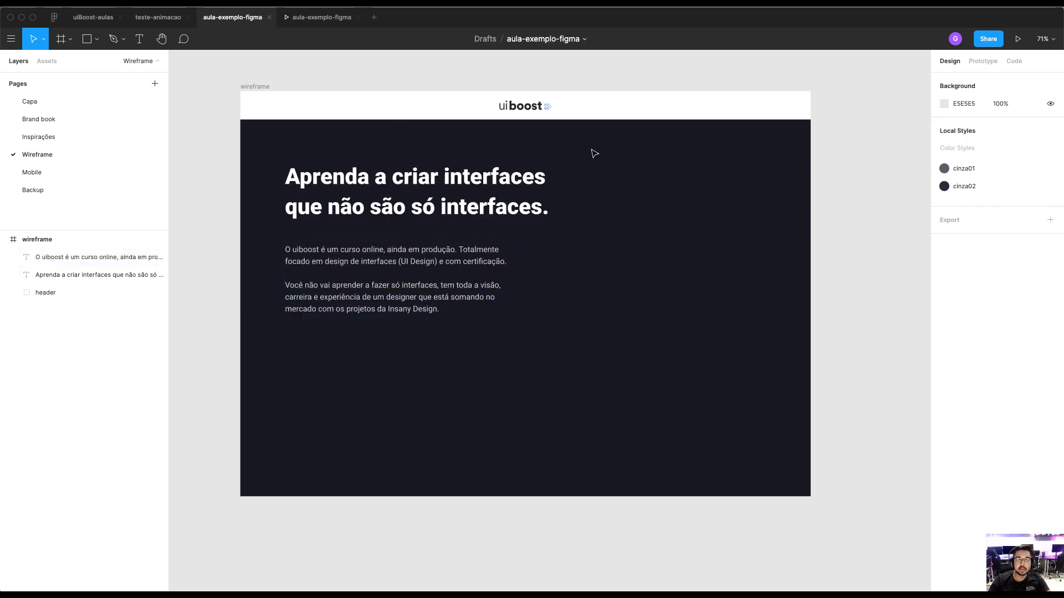
Draw a rectangle of about 622 × 478 px beside the text and fill it with the sampled background colour 181822
key("r")
left_click_drag(531, 143, 779, 335)
key("i")
left_click(751, 389)
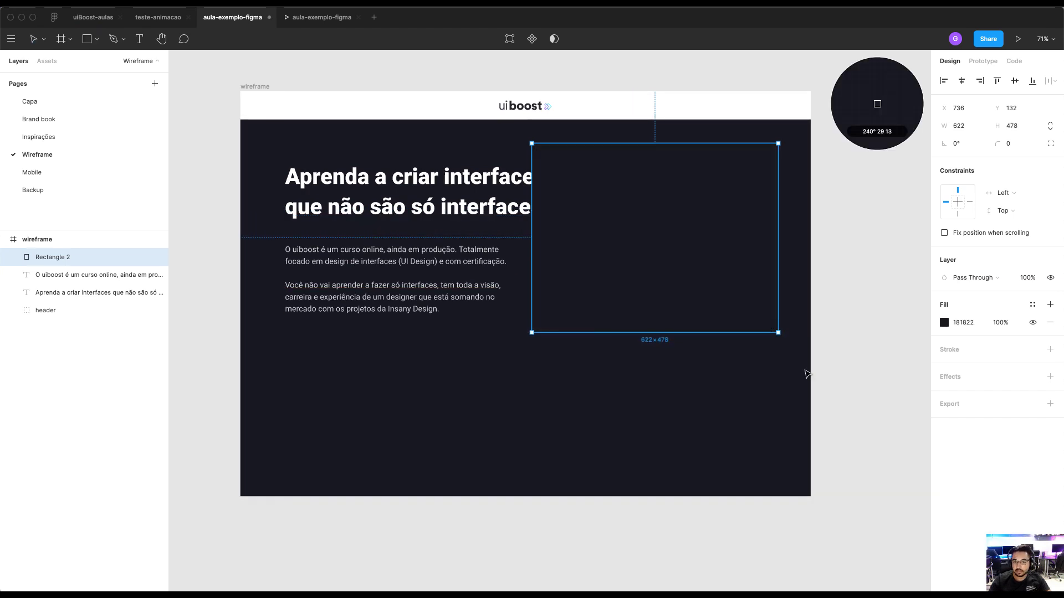
Lighten the fill of the image rectangle beside the text to 2B2B34
left_click(944, 323)
left_click_drag(841, 424, 823, 427)
left_click(413, 155)
Bring the heading in front of the image rectangle by cutting and pasting it, and move it down to Y 199
left_click(413, 182)
key("ctrl+x")
key("ctrl+v")
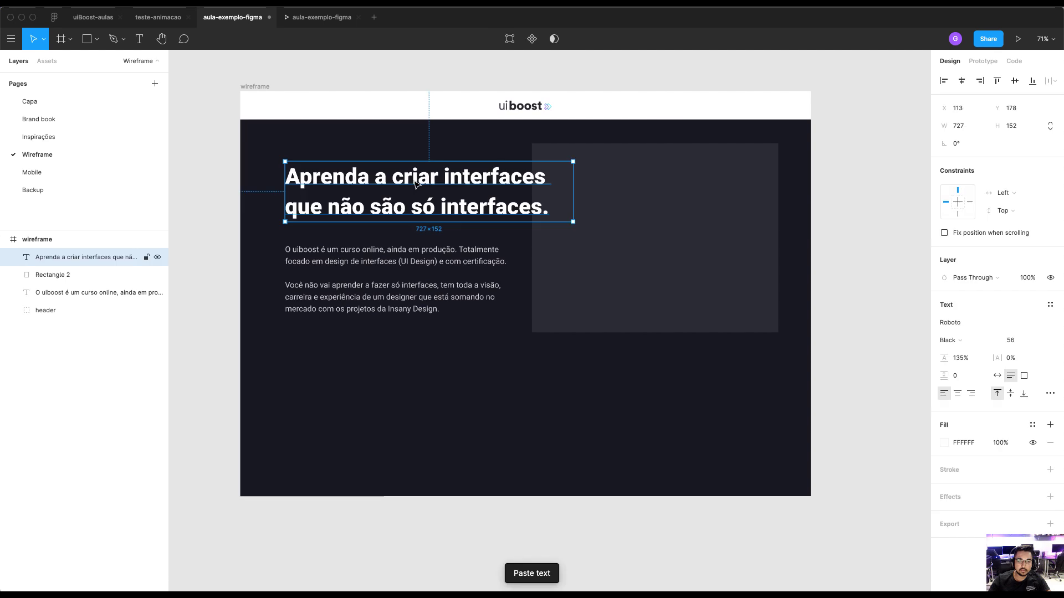
left_click_drag(416, 192, 415, 194)
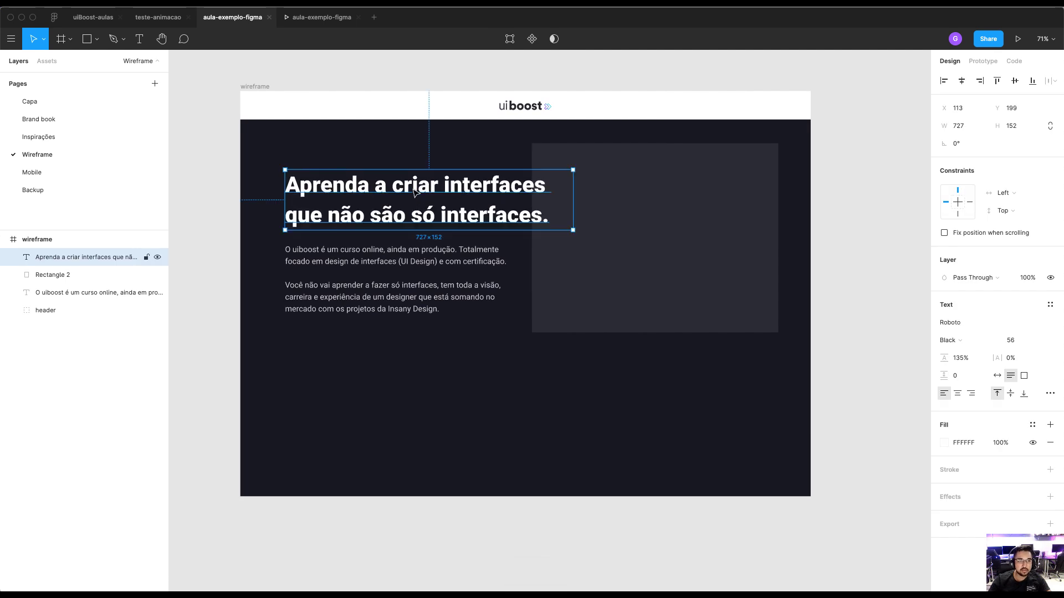
Draw a closed two-peak mountain outline of about 358 × 128 px inside the image rectangle with the Pen tool
key("p")
left_click(123, 39)
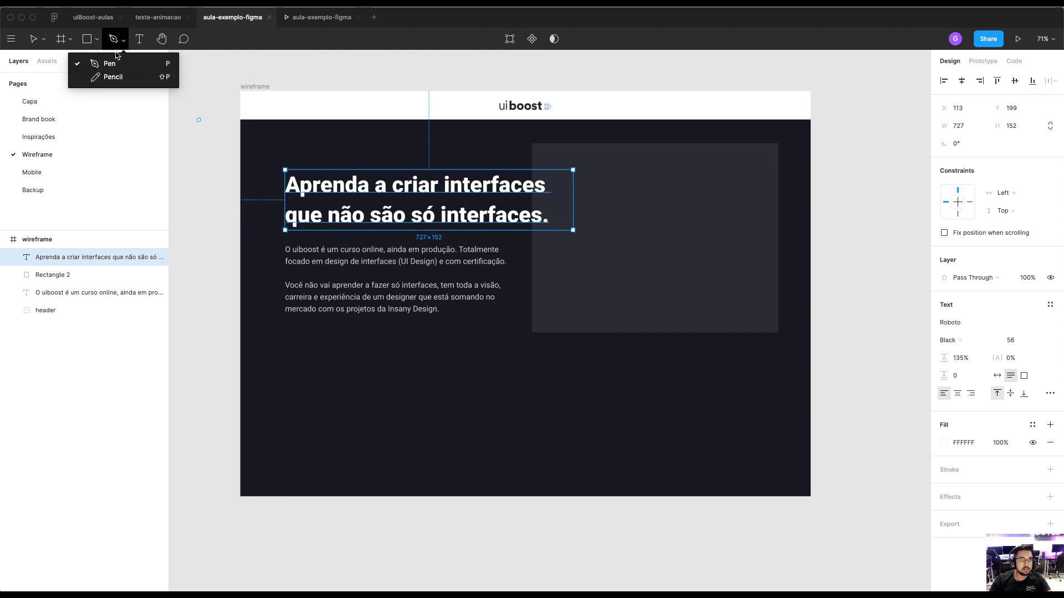
left_click(122, 39)
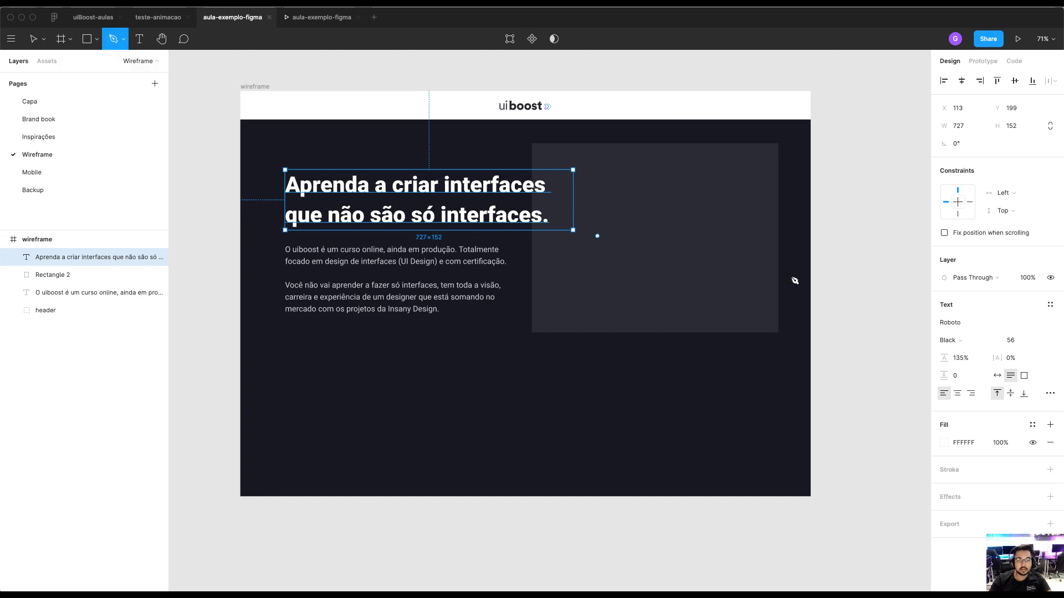
left_click(596, 261)
left_click(628, 229)
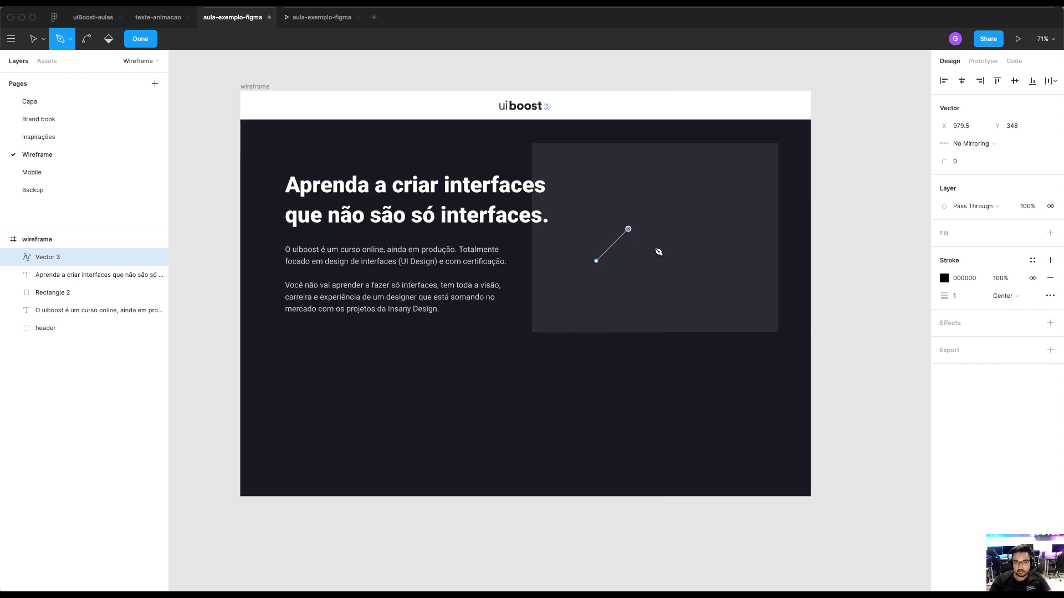
left_click(648, 248)
left_click(687, 210)
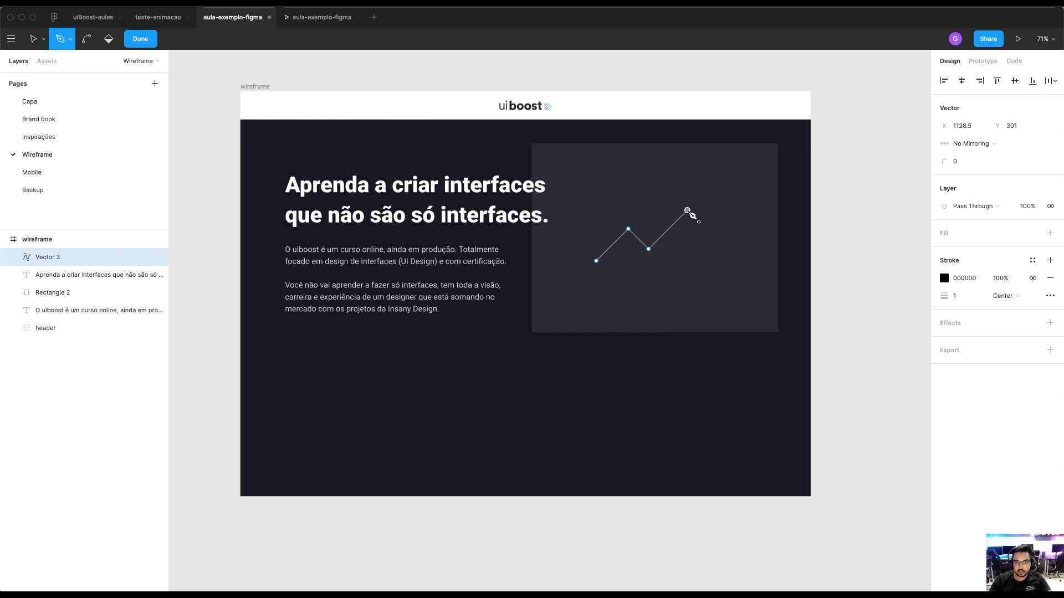
left_click(738, 261)
left_click(597, 261)
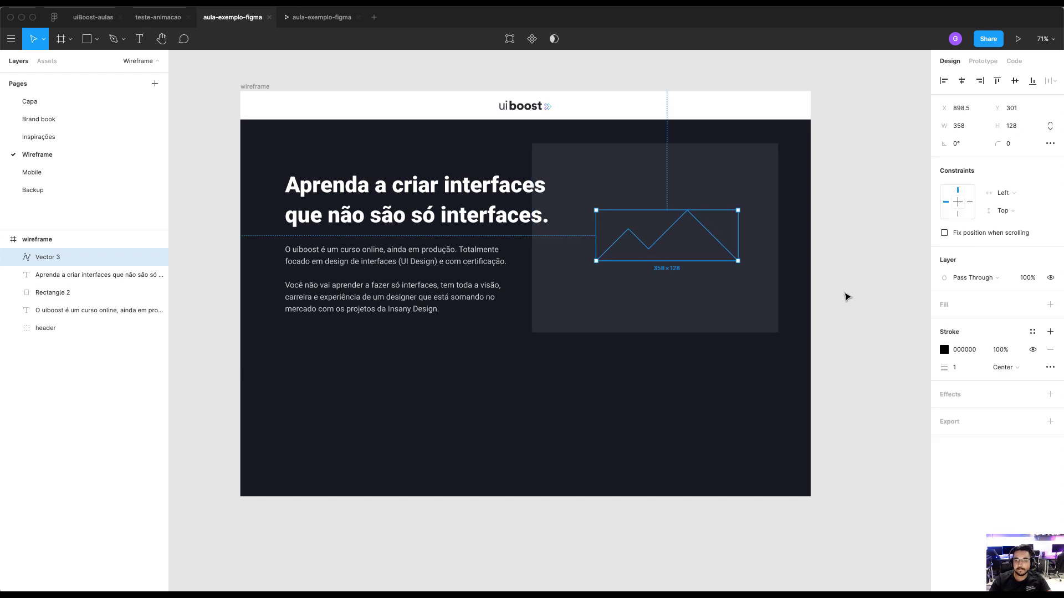
key("Escape")
Remove the mountain shape's stroke and fill it with the dark background colour 181822 sampled from the frame
left_click(717, 238)
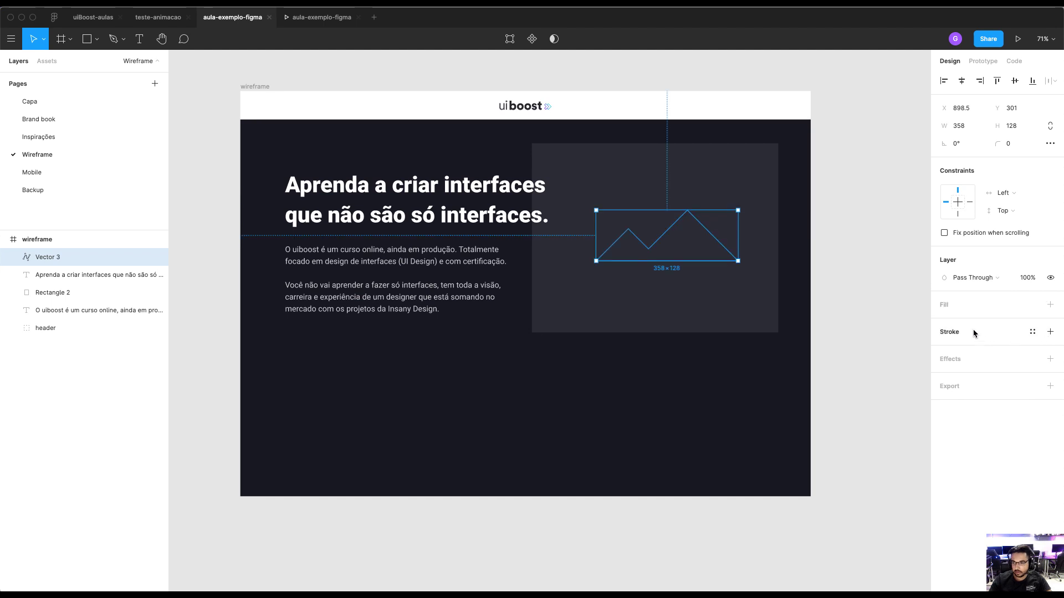
left_click(1050, 304)
key("i")
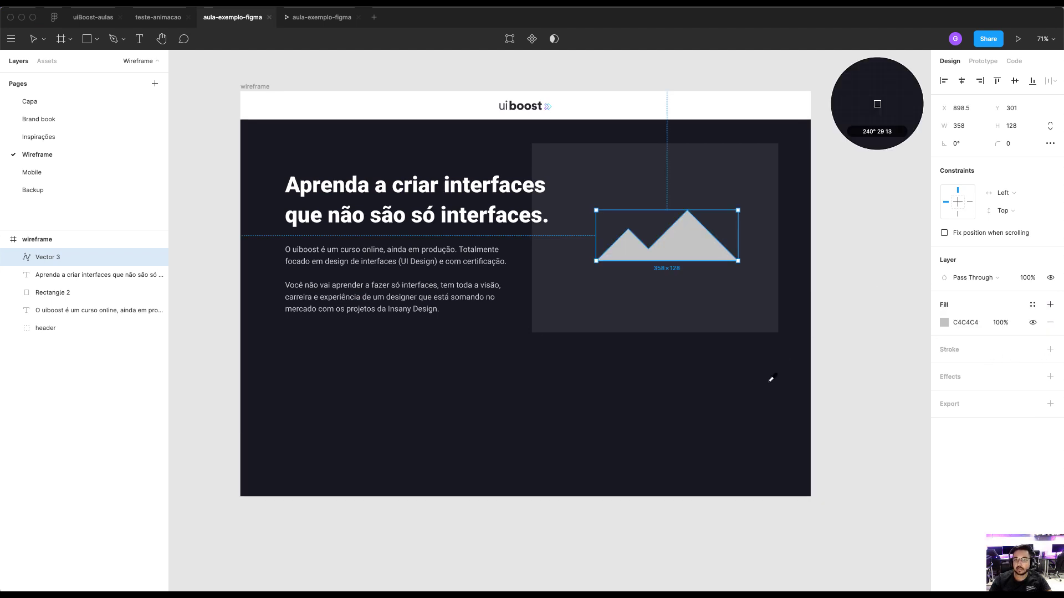
left_click(769, 377)
key("Escape")
left_click(692, 254)
Draw a circle of about 63 × 63 px above the valley between the mountain peaks and fill it with sampled 181822
key("o")
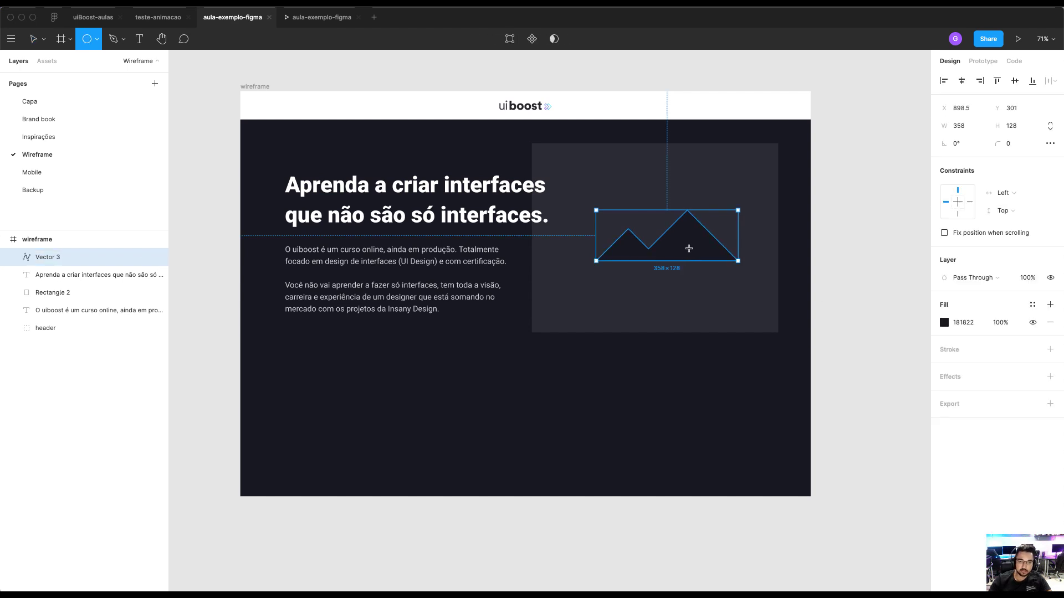
mouse_move(641, 205)
left_mouse_down()
mouse_move(662, 223)
mouse_move(653, 215)
left_mouse_up()
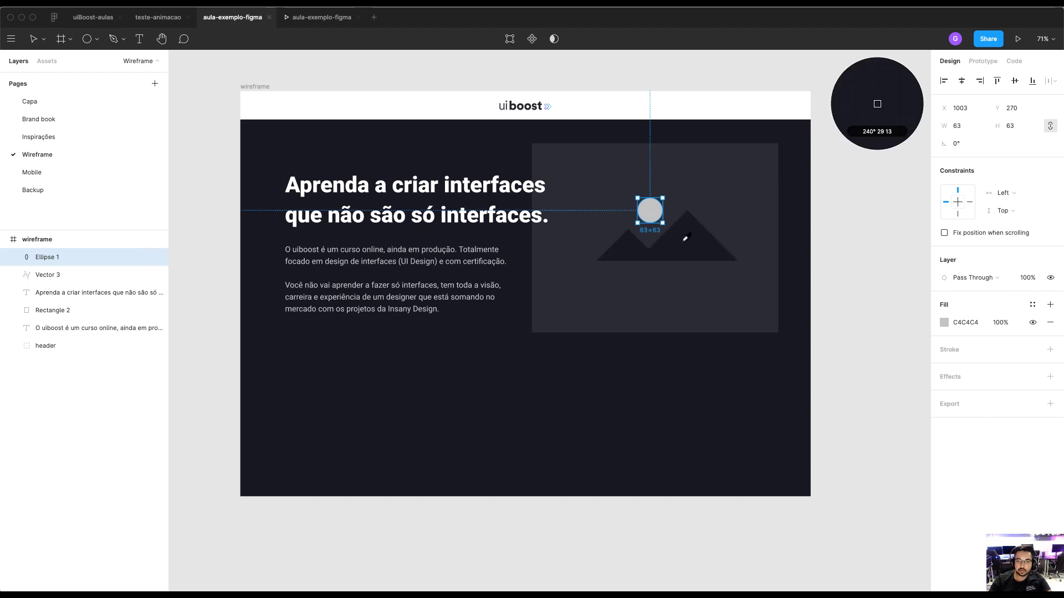
key("i")
left_click(795, 180)
left_click(99, 41)
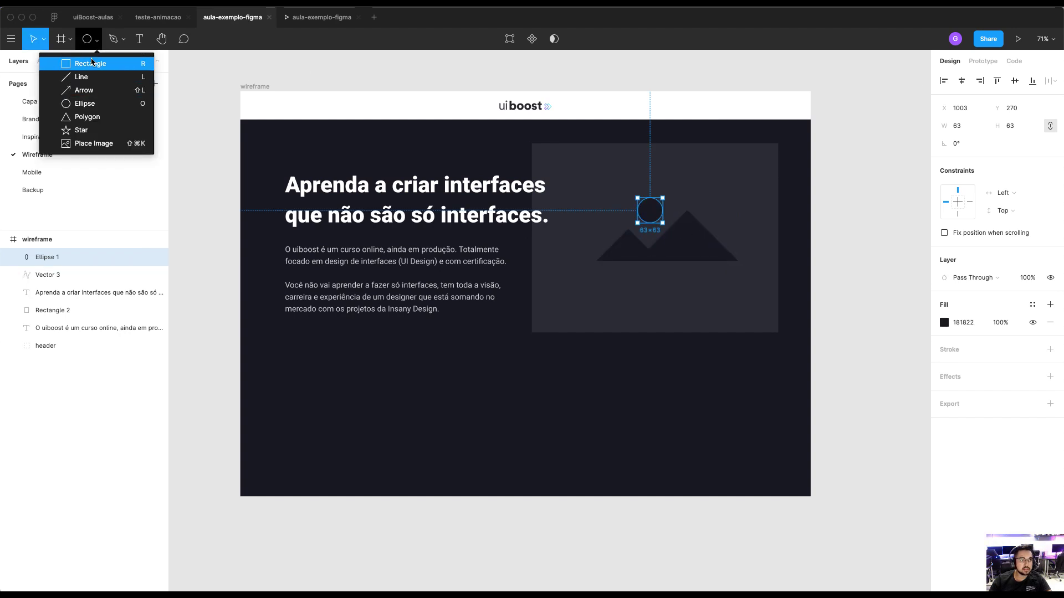
key("Escape")
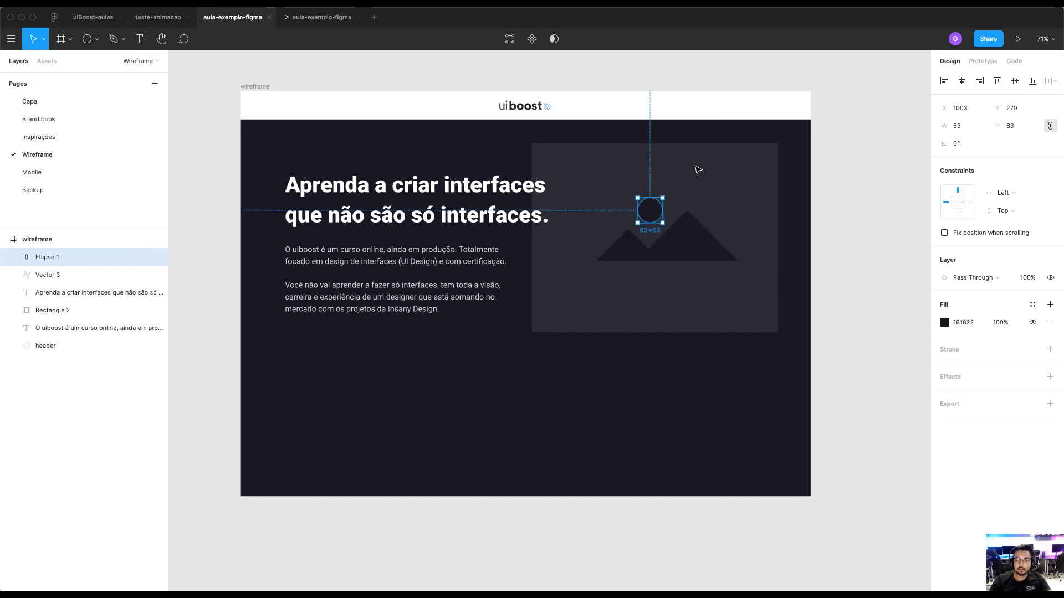
left_click(853, 211)
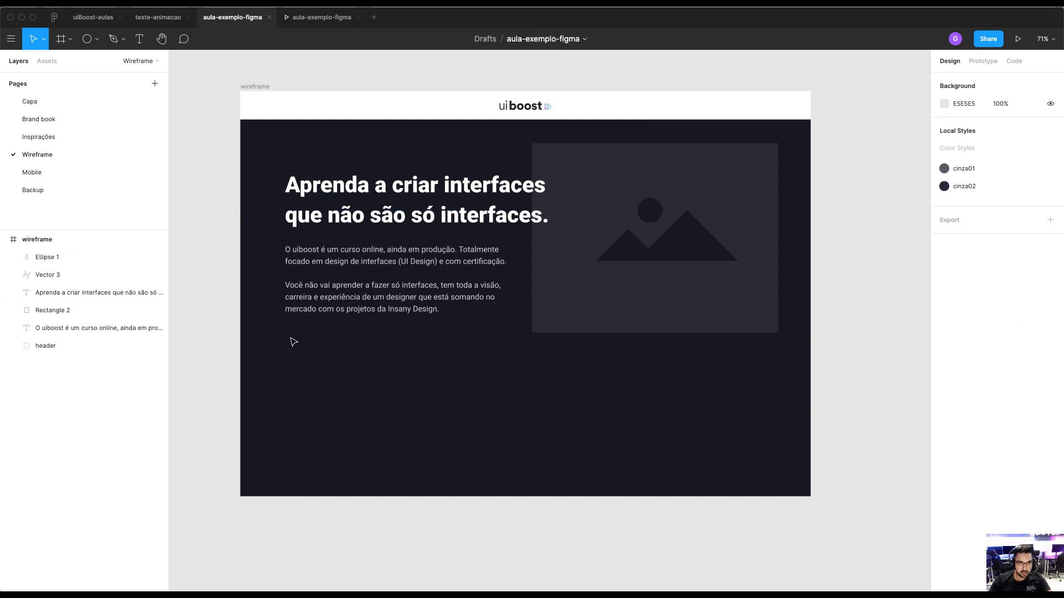
key("r")
left_click_drag(285, 333, 389, 360)
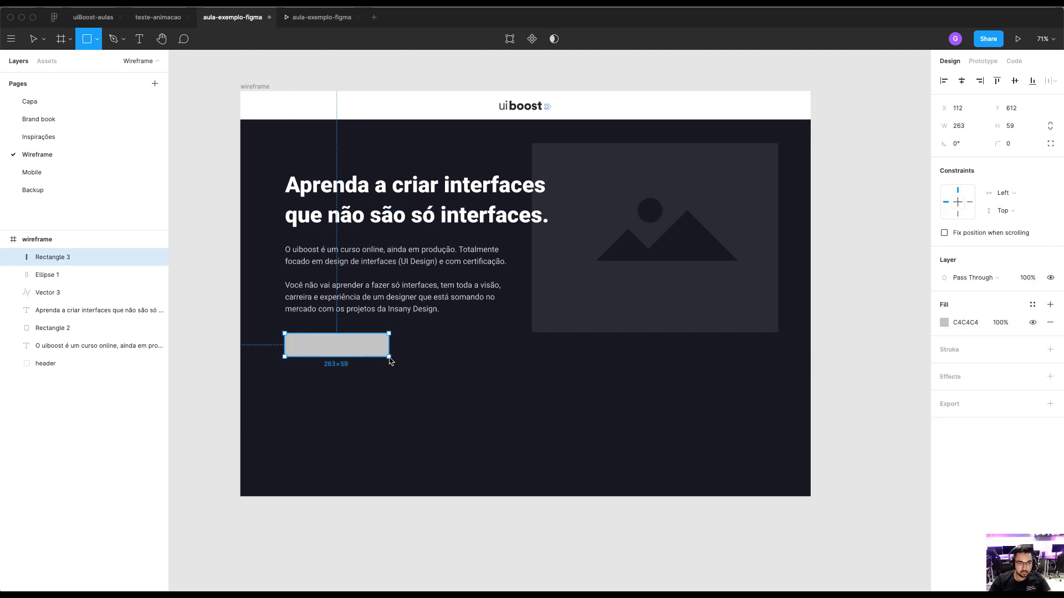
key("BackSpace")
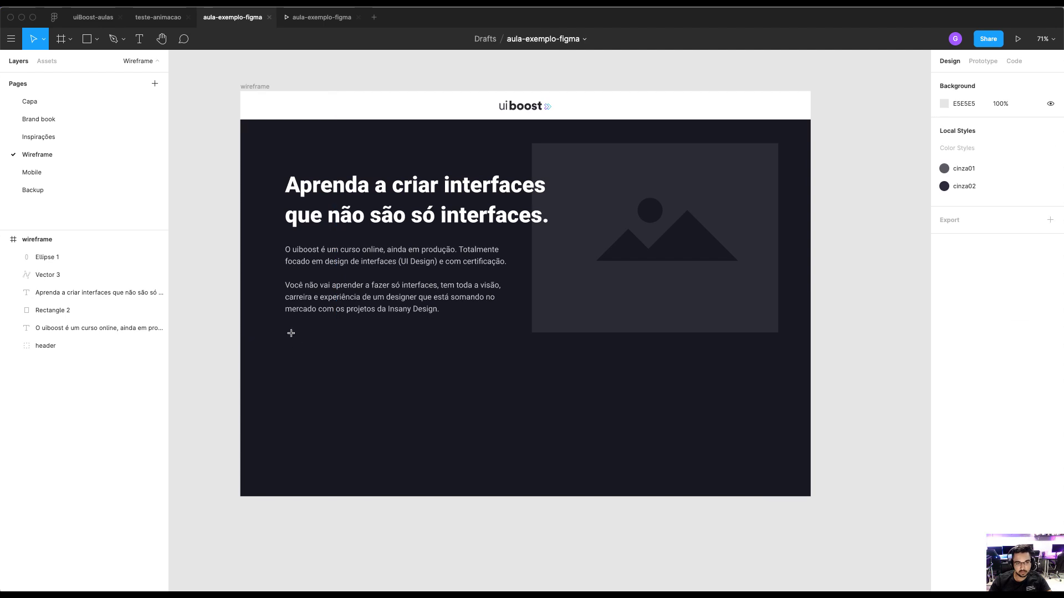
Draw a button rectangle of about 269 × 66 px below the description and set its corner radius to 8
key("r")
left_click_drag(285, 328, 391, 354)
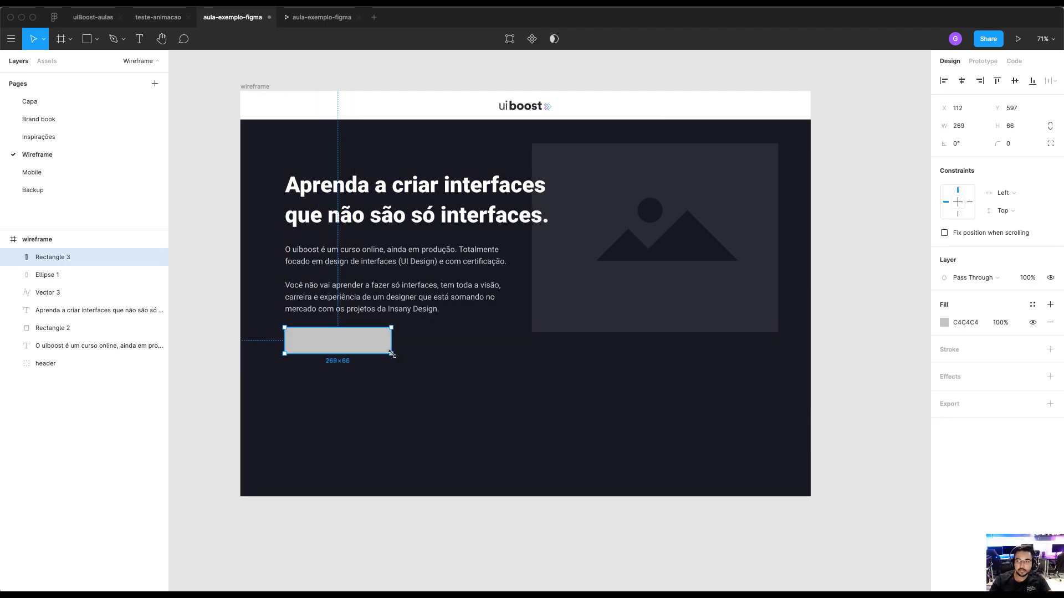
left_click(1003, 144)
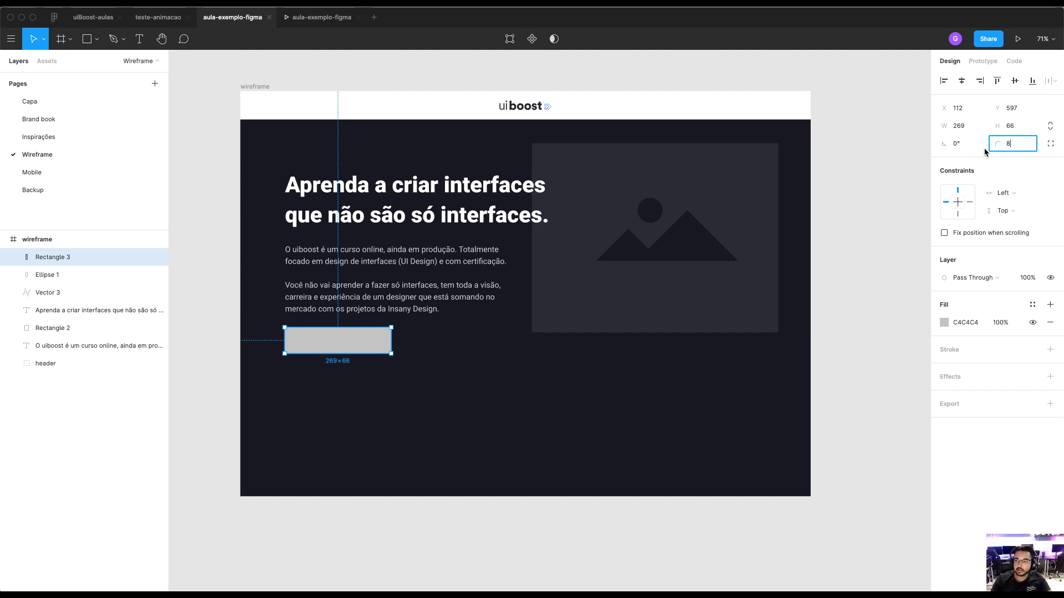
key("Return")
Move the button rectangle down to Y 610 and fill it with white FFFFFF sampled from the header
left_click_drag(371, 347, 371, 352)
scroll(439, 151, "up", 2)
key("i")
left_click(427, 101)
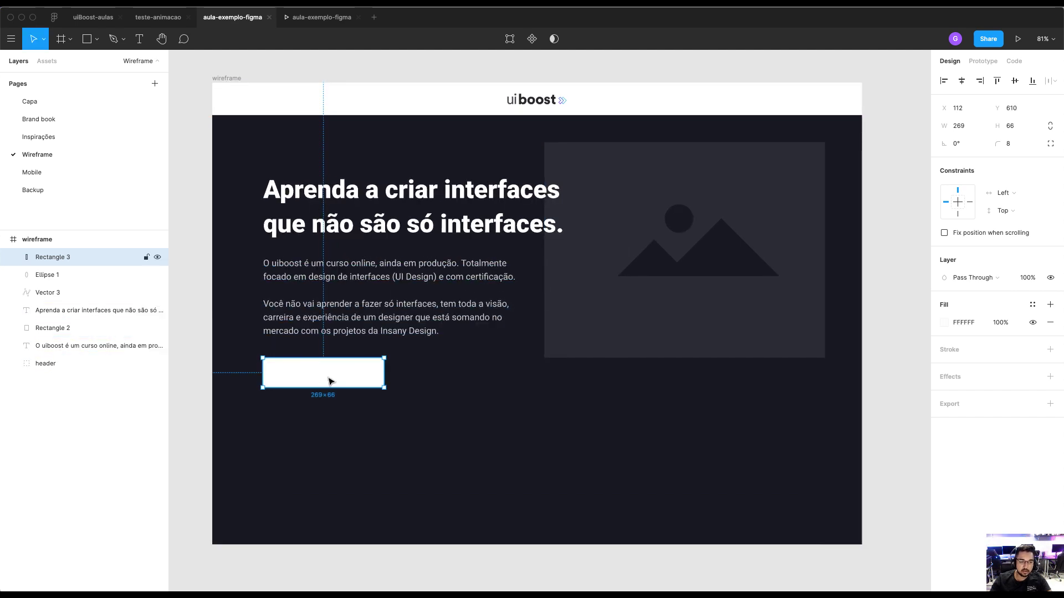
Add the text "Call to action" over the white button rectangle
key("t")
left_click(300, 374)
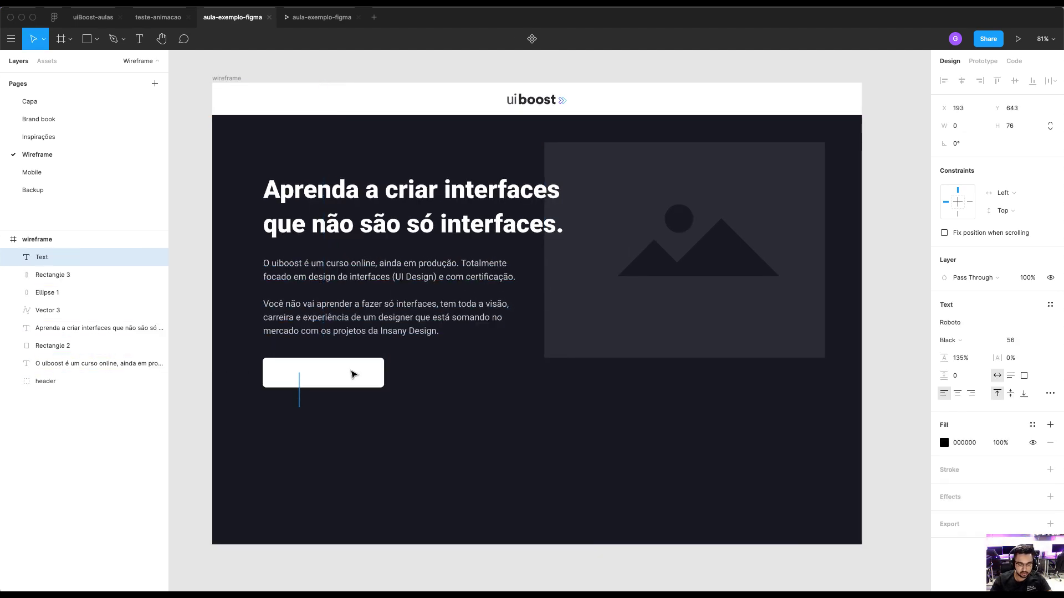
type("Call to action")
key("Escape")
left_click_drag(352, 374, 324, 355)
Set the button label's font size to 15 and centre it on the button rectangle
left_click(1016, 342)
type("1")
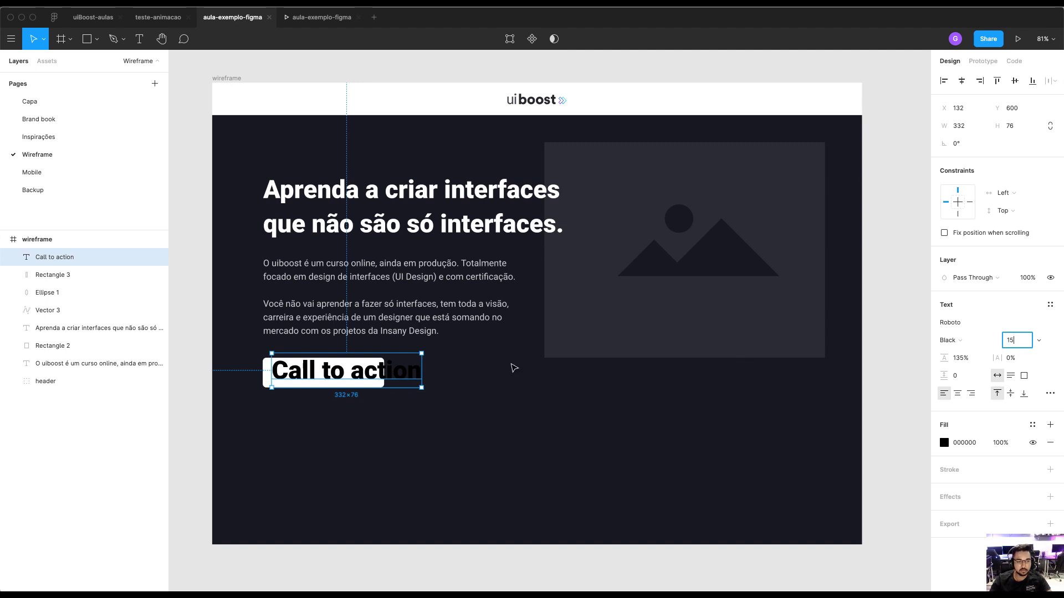
key("Return")
left_click_drag(307, 362, 338, 376)
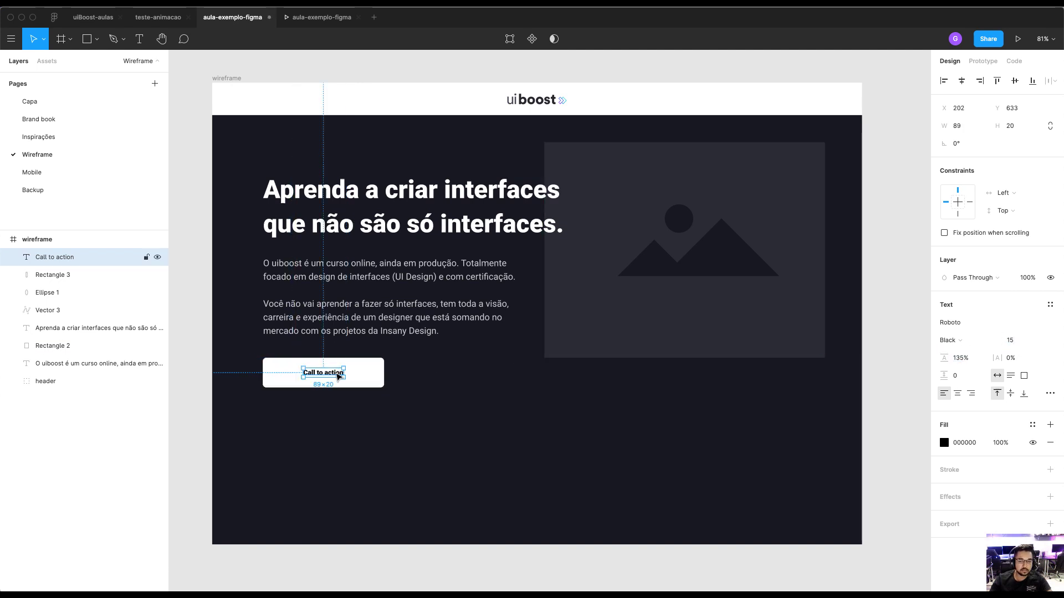
Centre-align the button label, set its letter case to uppercase and change its weight to Bold
left_click(1050, 394)
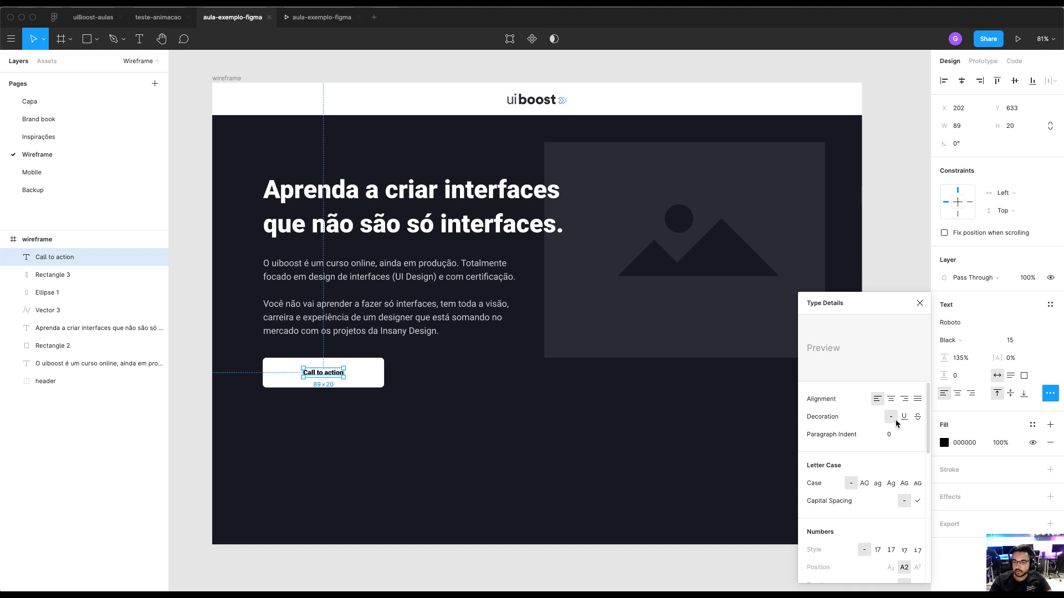
left_click(1050, 393)
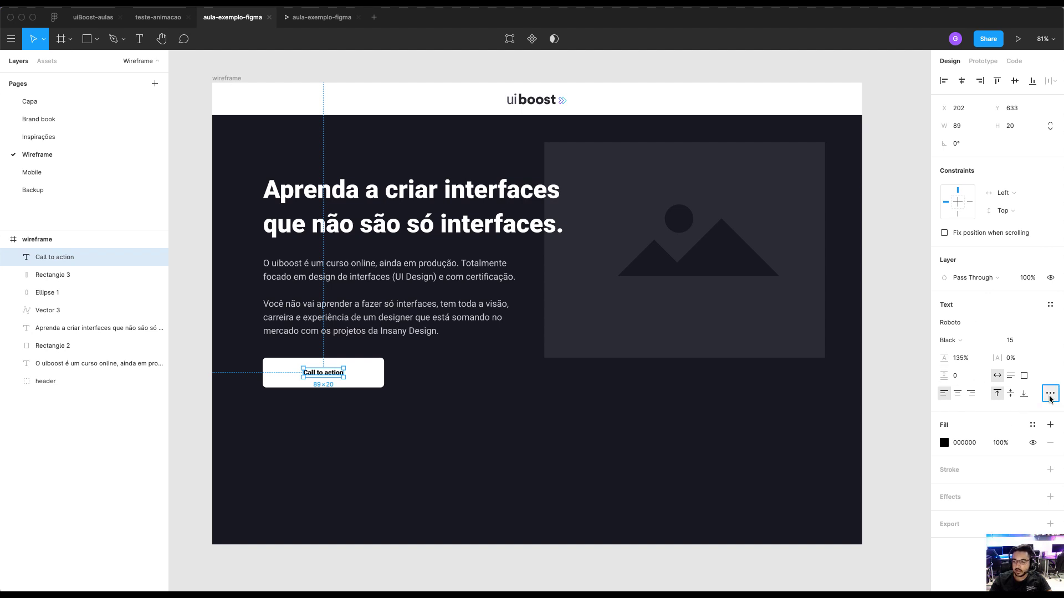
left_click(1050, 395)
left_click(891, 404)
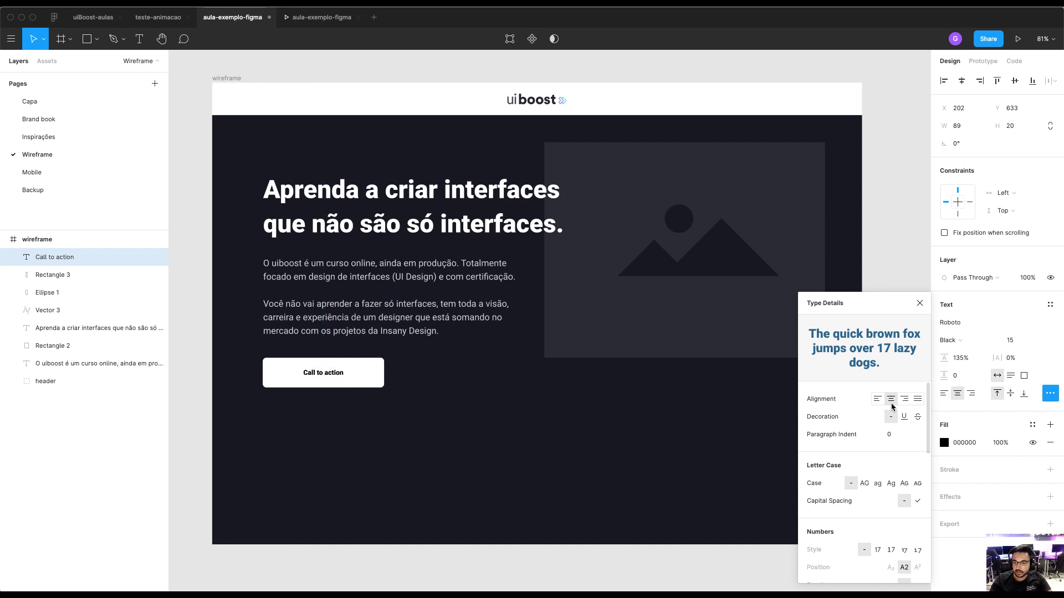
left_click(864, 483)
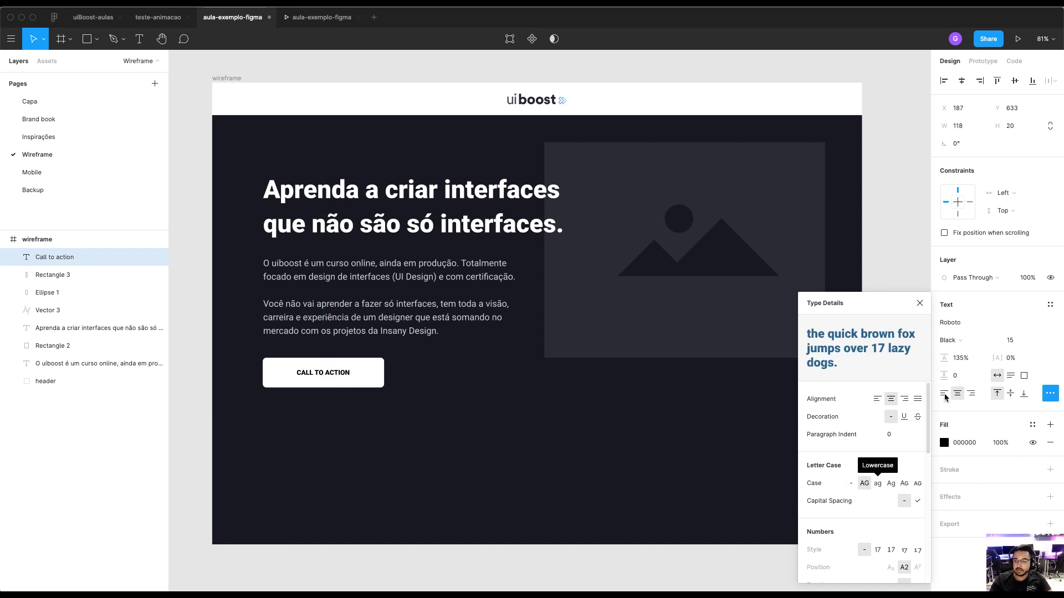
left_click(959, 337)
left_click(963, 335)
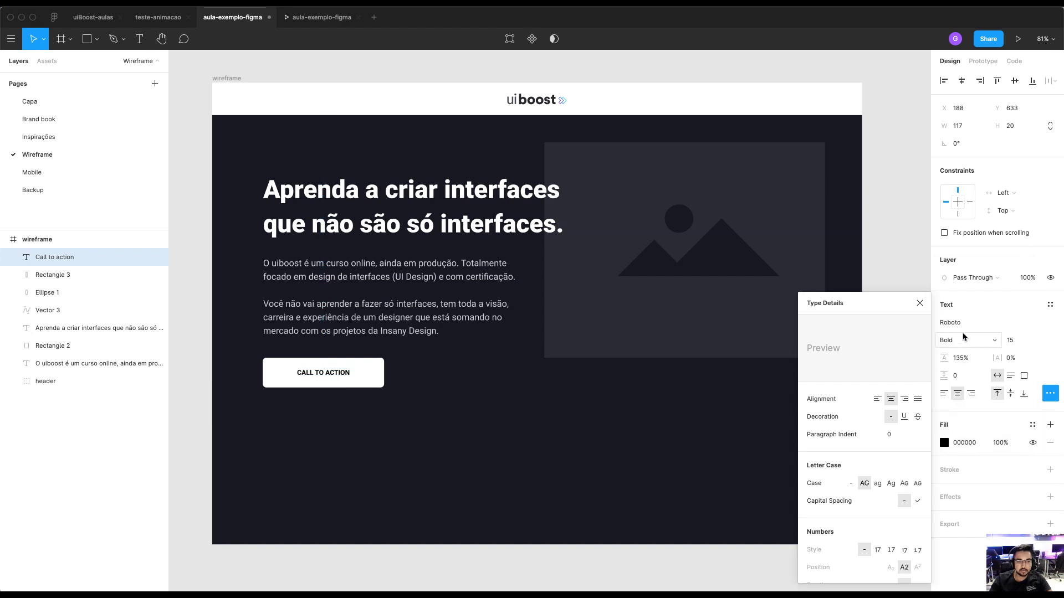
left_click(194, 326)
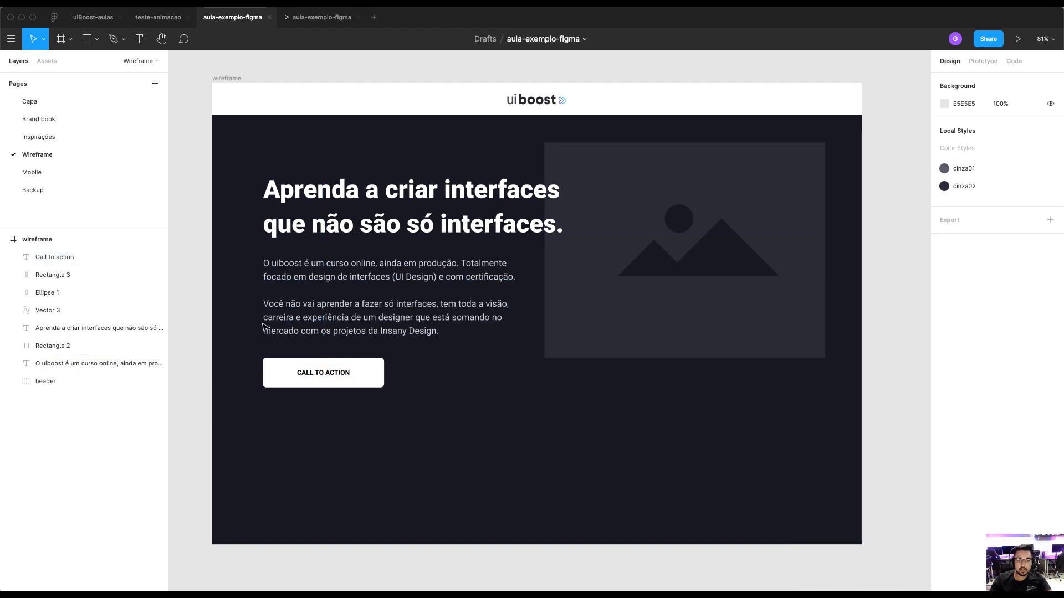
Move the circle, mountain shape and image rectangle down together so the rectangle's top lines up with the heading's top
left_click(679, 219)
left_click(731, 256, "shift")
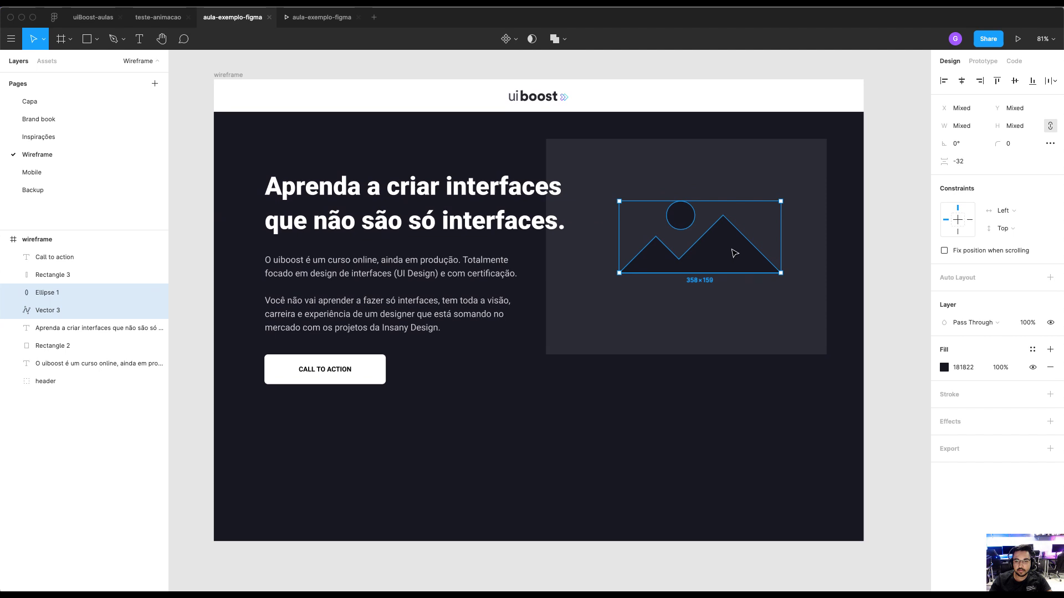
left_click(772, 184, "shift")
scroll(770, 205, "down", 1)
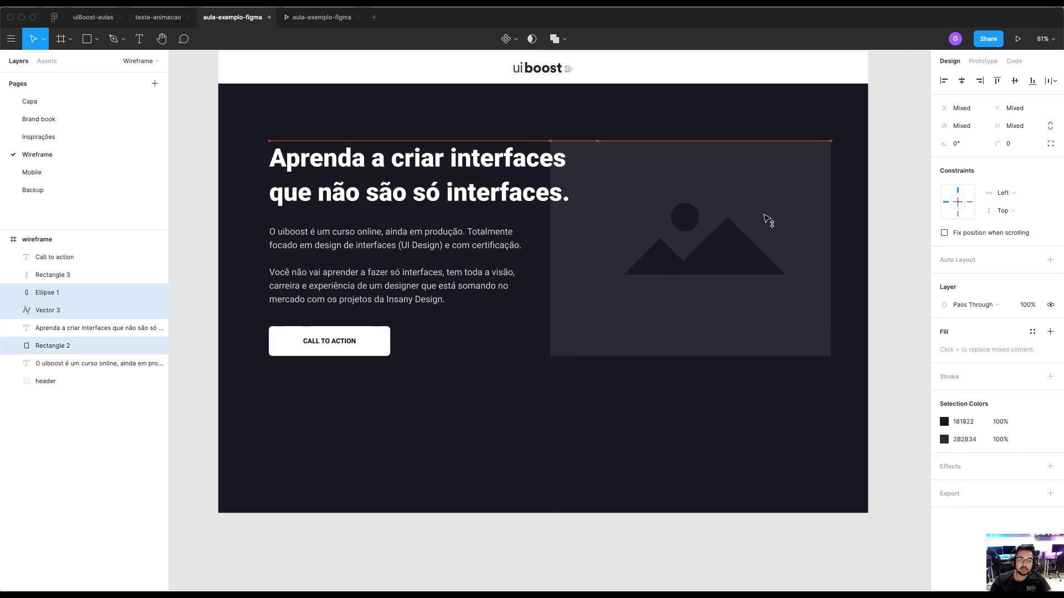
scroll(759, 216, "up", 1)
left_click(280, 434)
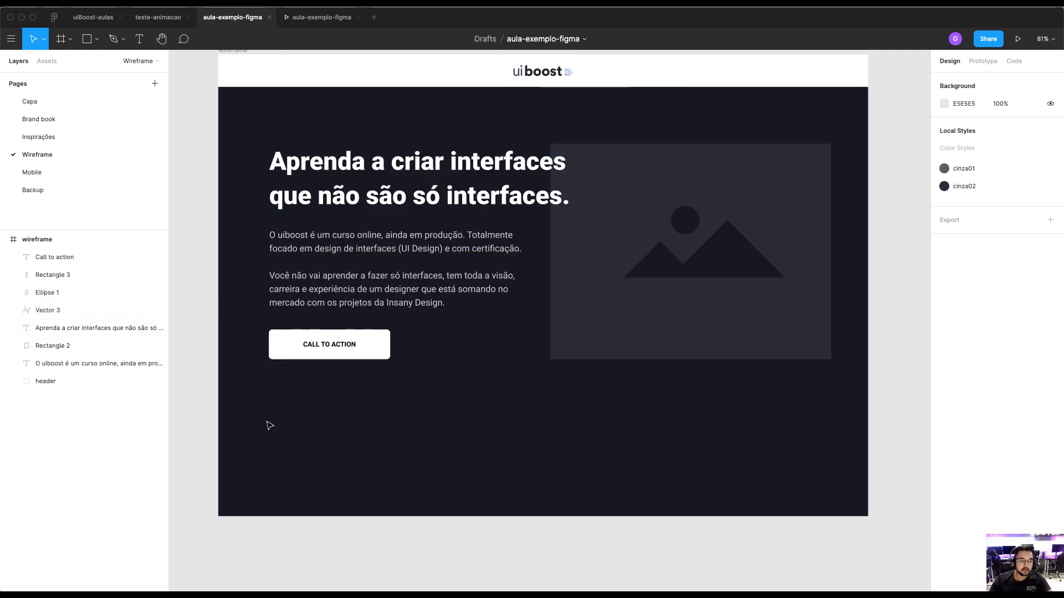
Draw a full-width rectangle of about 1440 × 301 px along the frame's bottom and lower its top edge
key("r")
left_click_drag(218, 381, 868, 517)
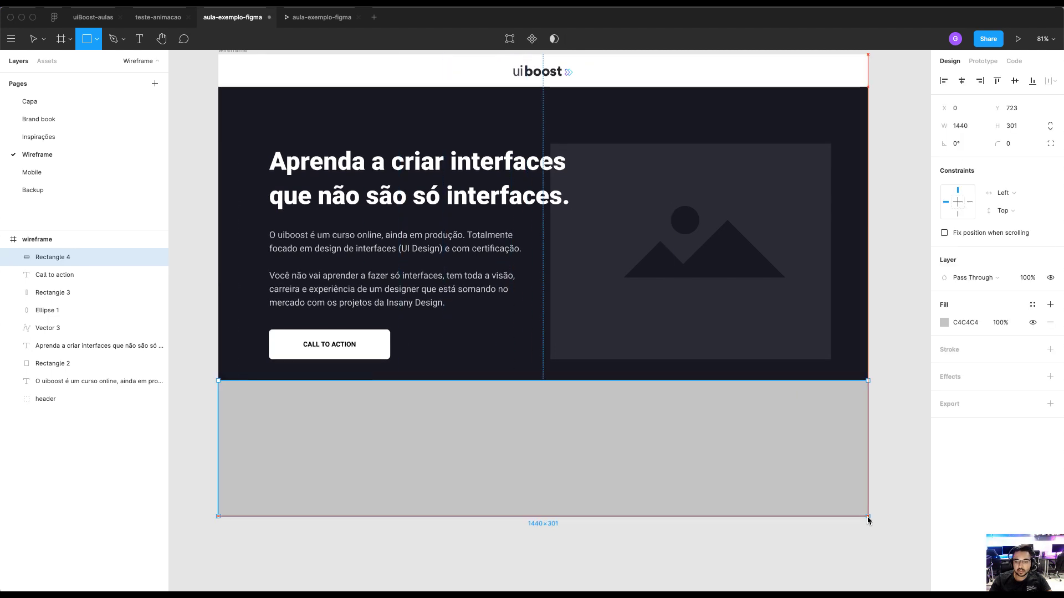
left_click_drag(628, 381, 629, 412)
Fill the full-width bottom rectangle with the grey sampled from the image placeholder
key("i")
left_click(653, 350)
left_click(887, 361)
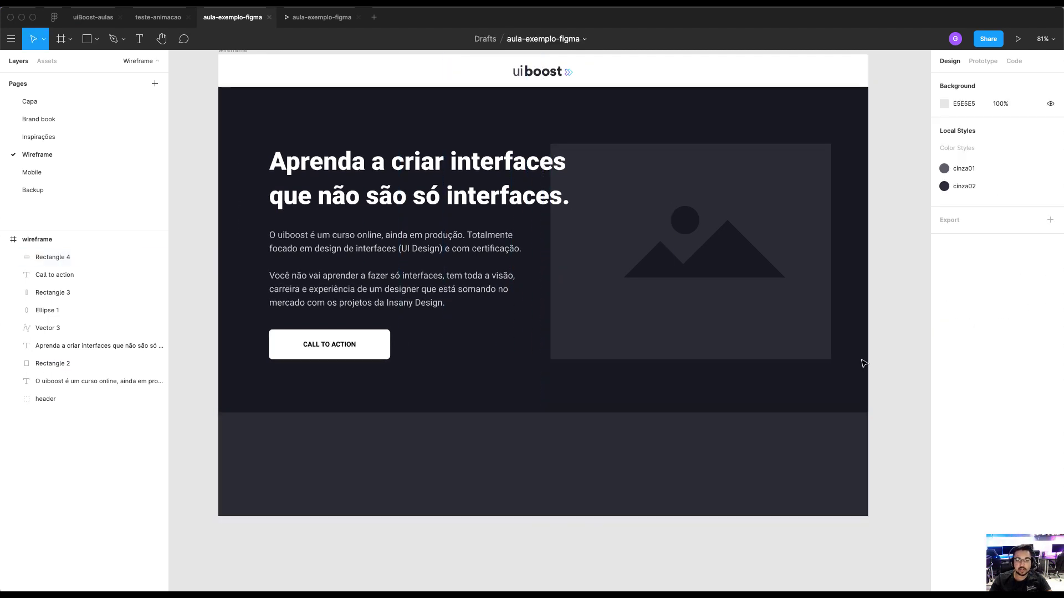
Fill the full-width bottom rectangle with white sampled from the header
left_click(675, 463)
key("i")
left_click(865, 78)
left_click(881, 221)
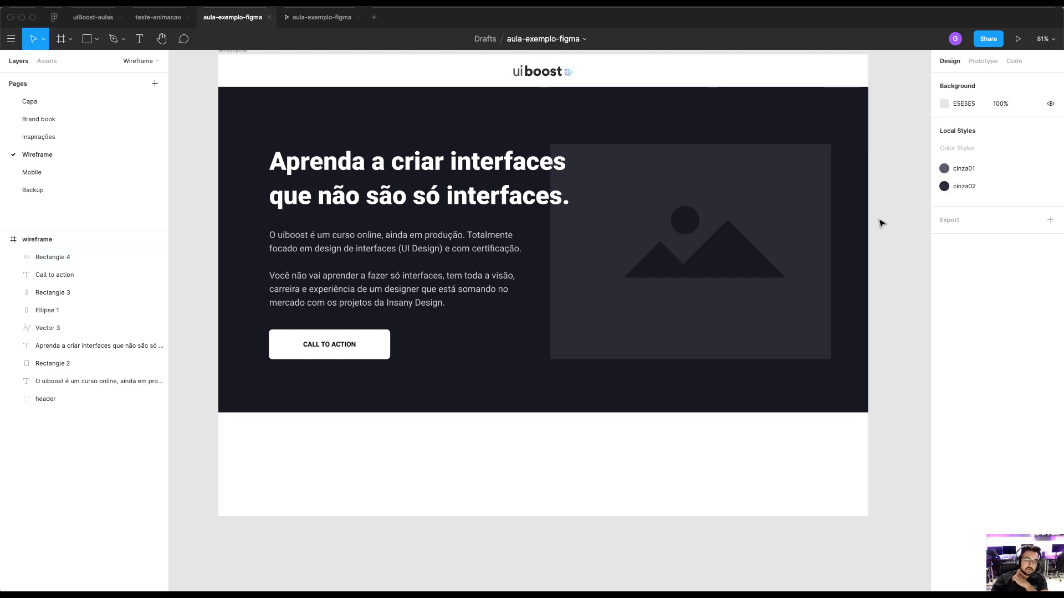
scroll(881, 221, "right", 1)
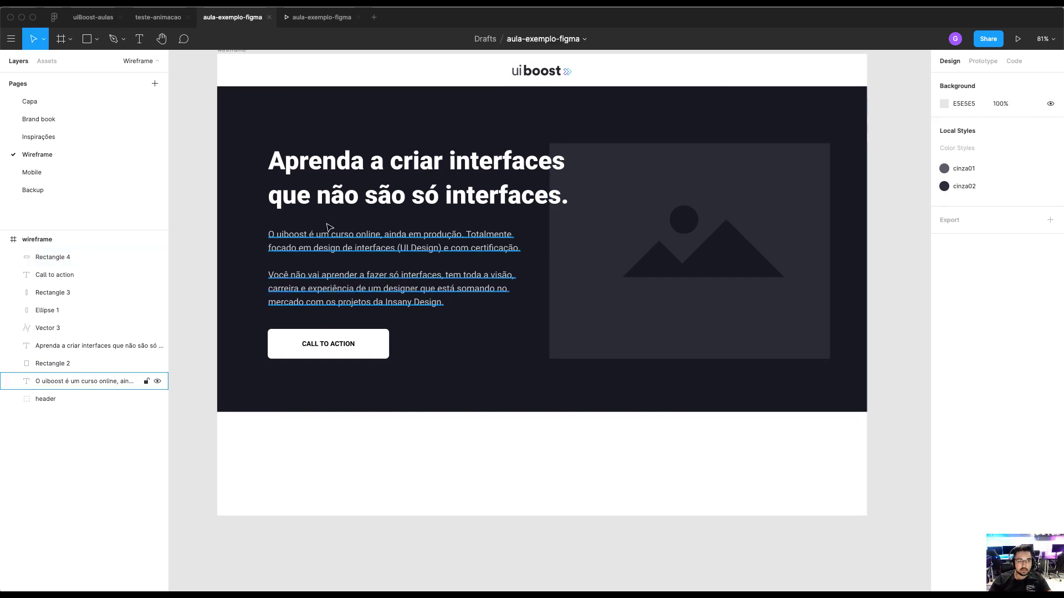
Check the wireframe in the prototype preview and return to the design file
scroll(629, 253, "down", 1)
scroll(282, 117, "up", 1)
key("ctrl+Tab")
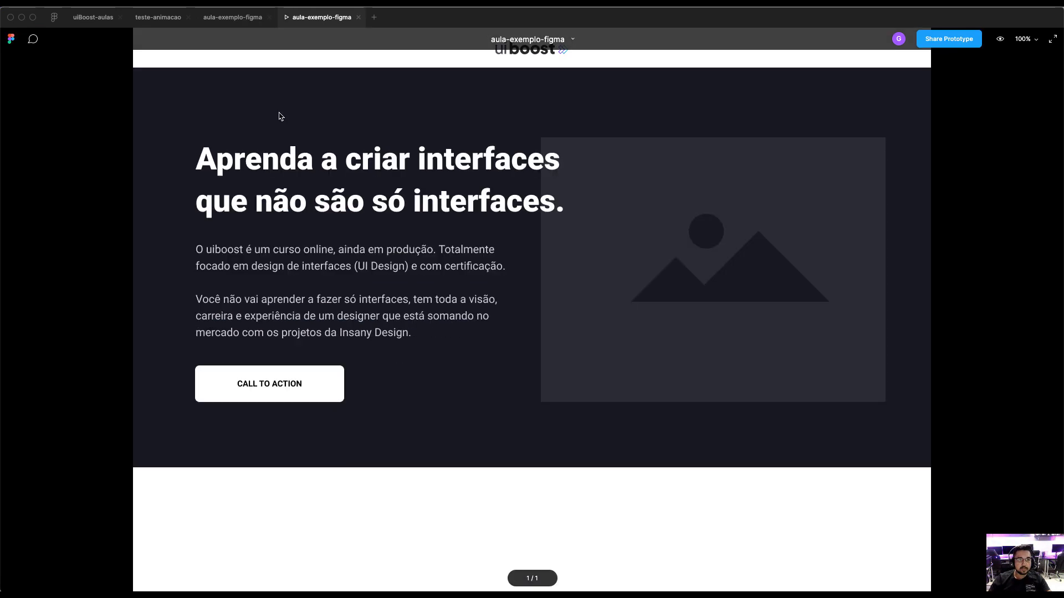
left_click(233, 17)
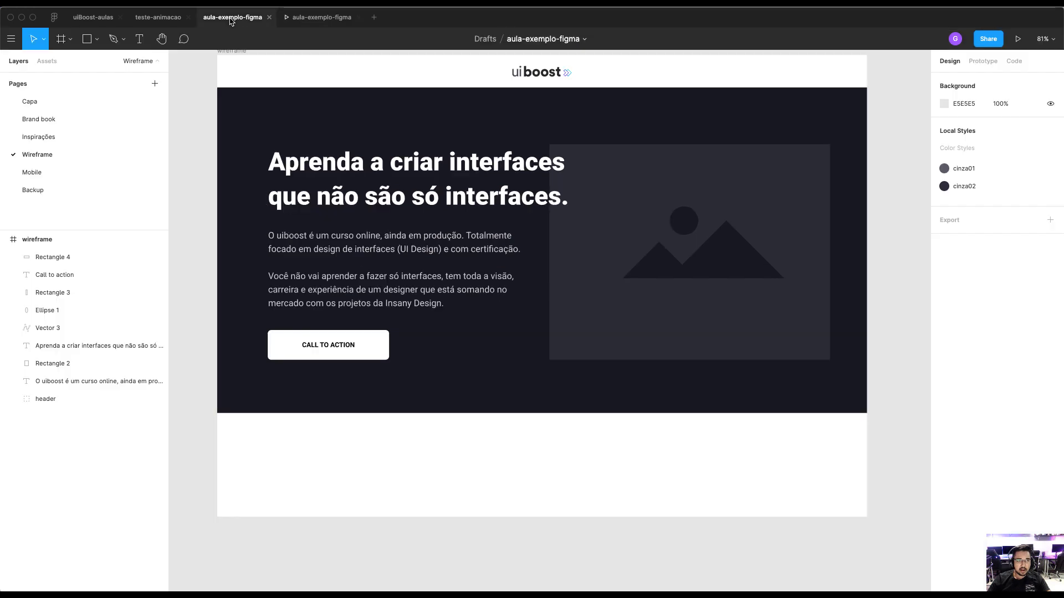
left_click(294, 21)
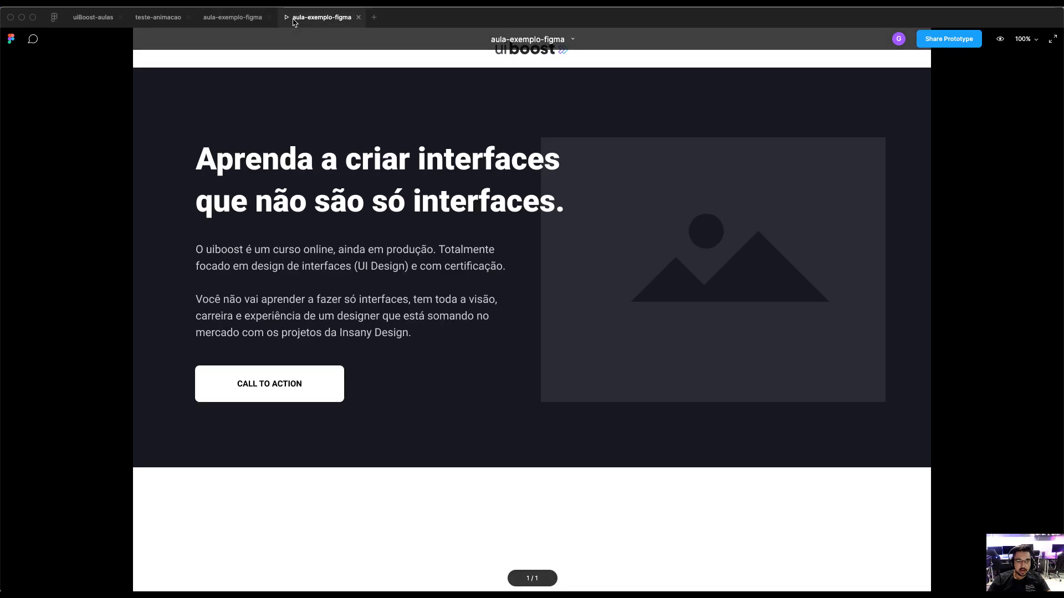
left_click(220, 21)
scroll(280, 174, "up", 3)
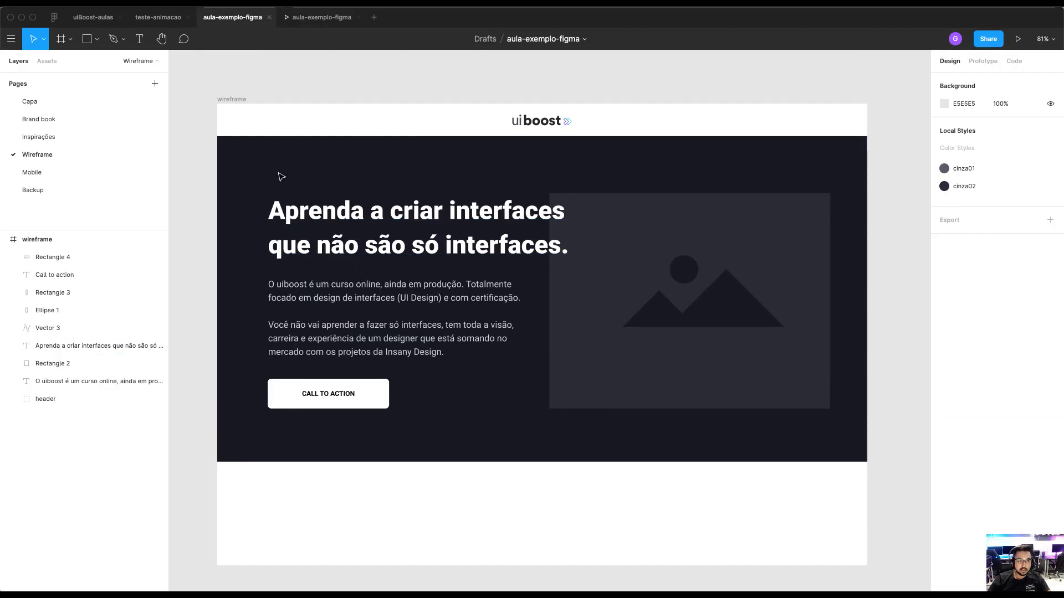
Select the whole wireframe frame and switch to Figma Mirror in the browser to show it there
left_click(231, 113)
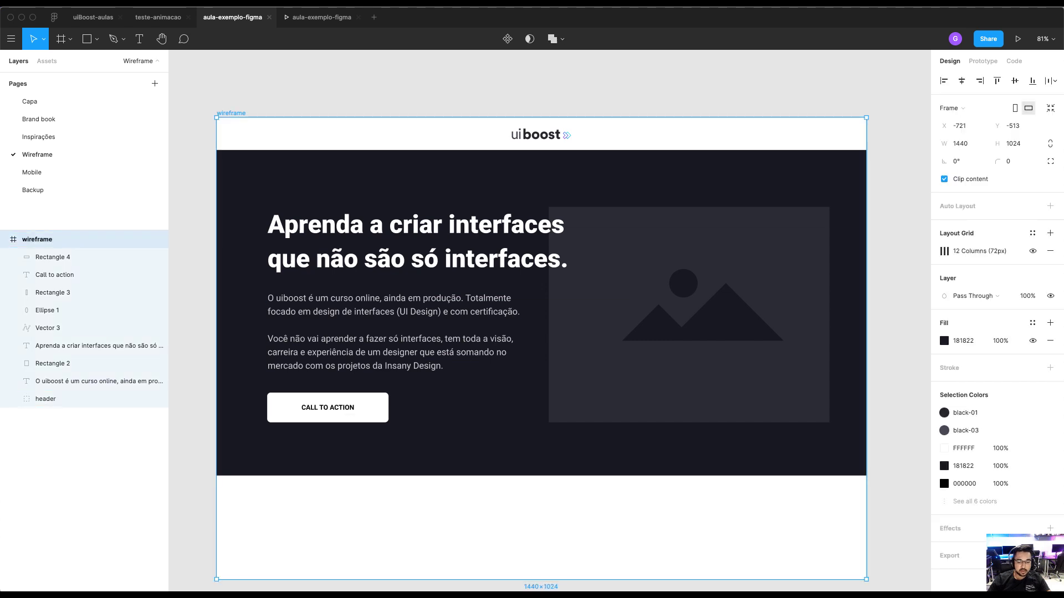
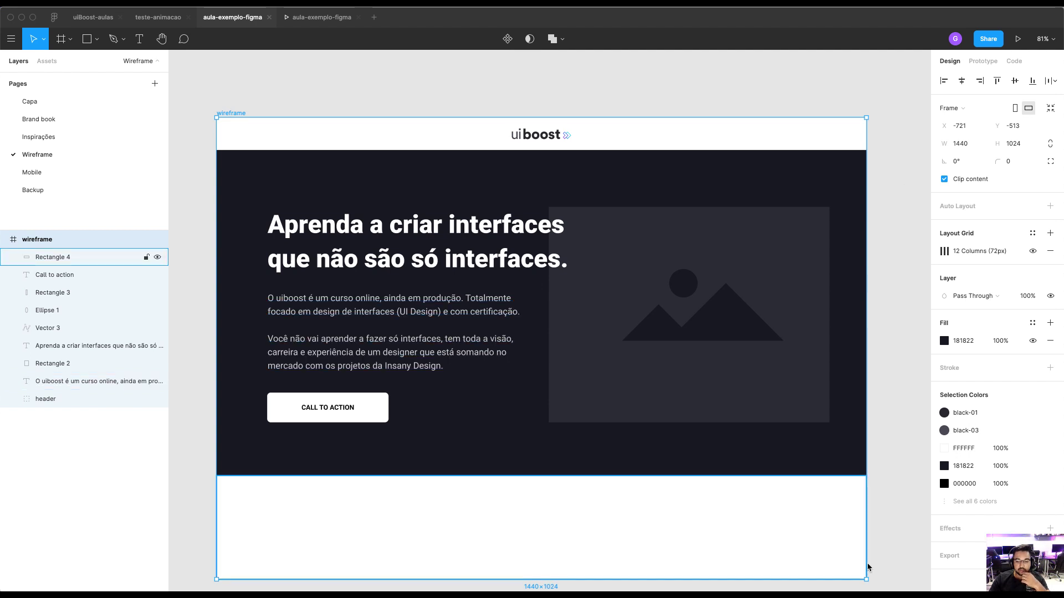
left_click_drag(772, 591, 965, 126)
left_click(564, 528)
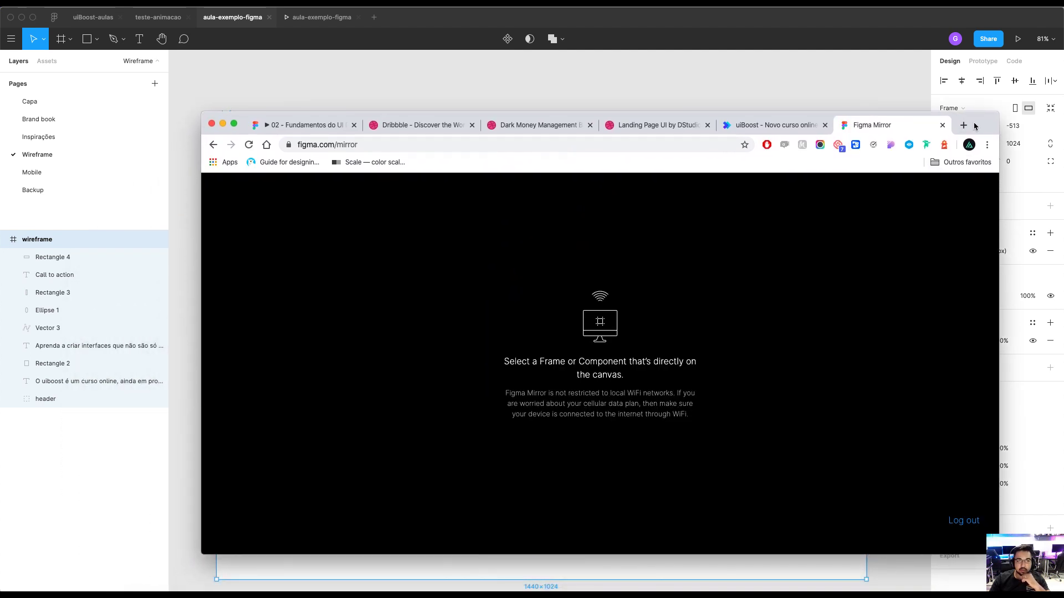
left_click(305, 108)
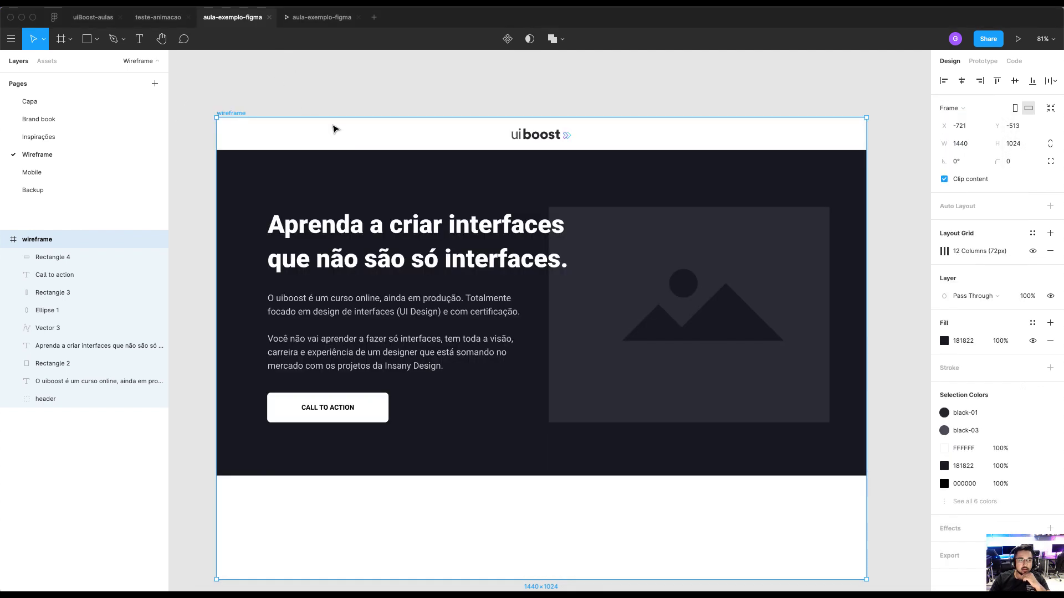
left_click(231, 115)
left_click(235, 114)
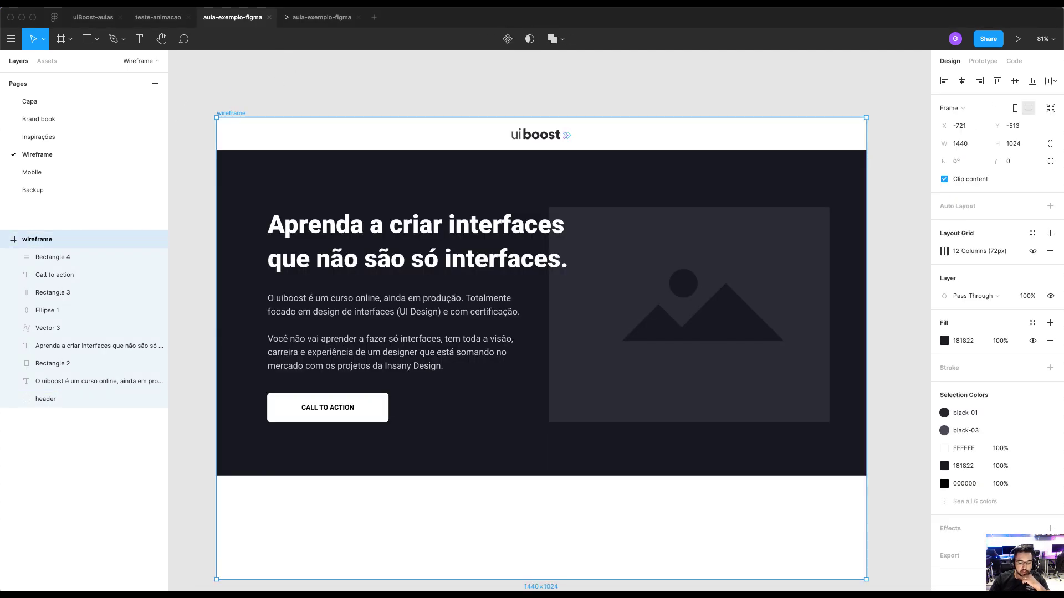
key("super+Tab")
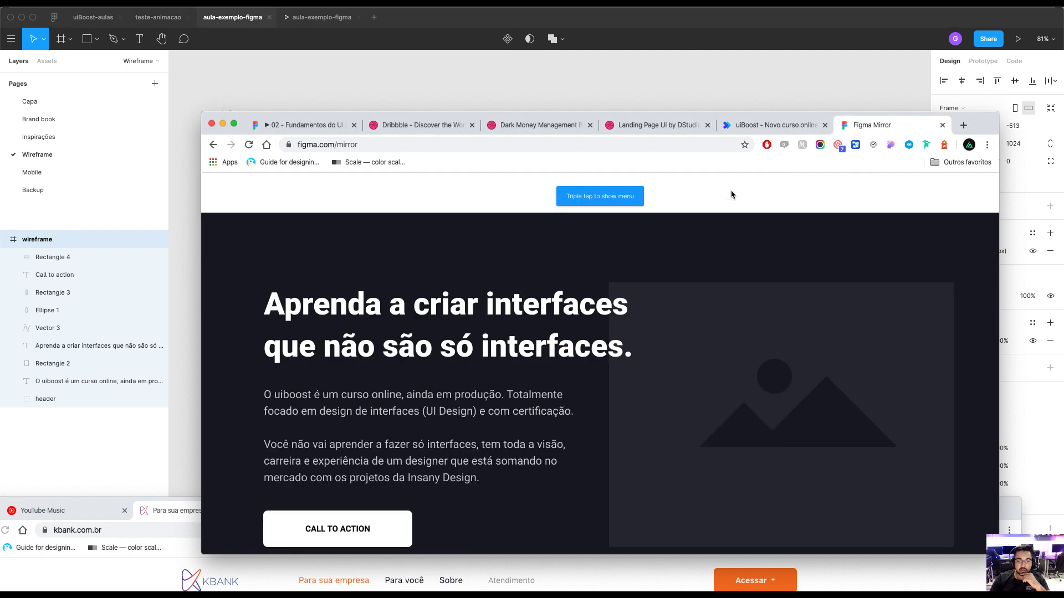
Examine how the header behaves in the mirrored page between its top and the white lower section
scroll(537, 283, "down", 4)
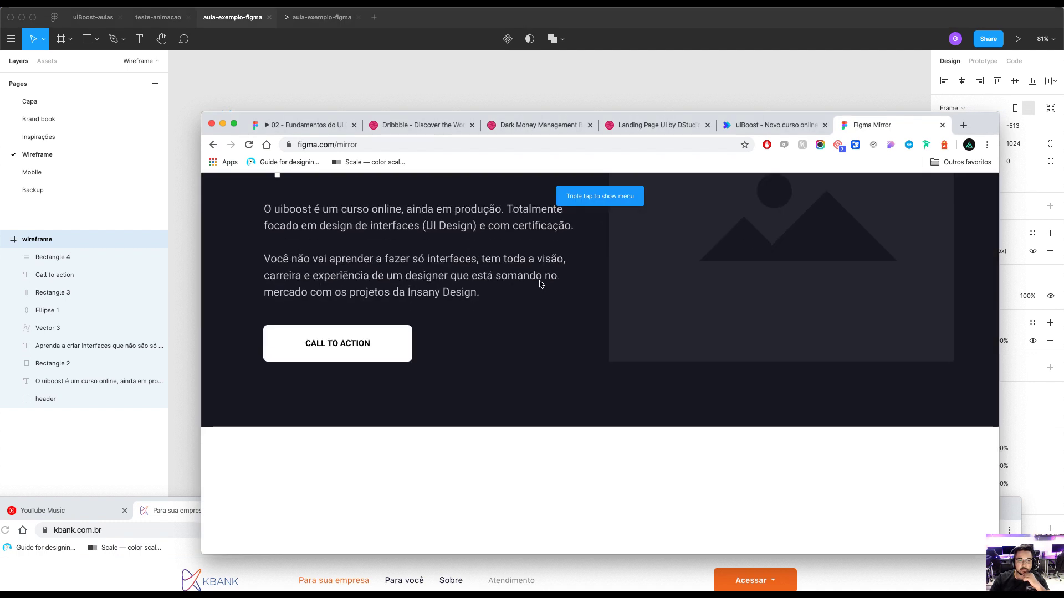
scroll(541, 283, "up", 4)
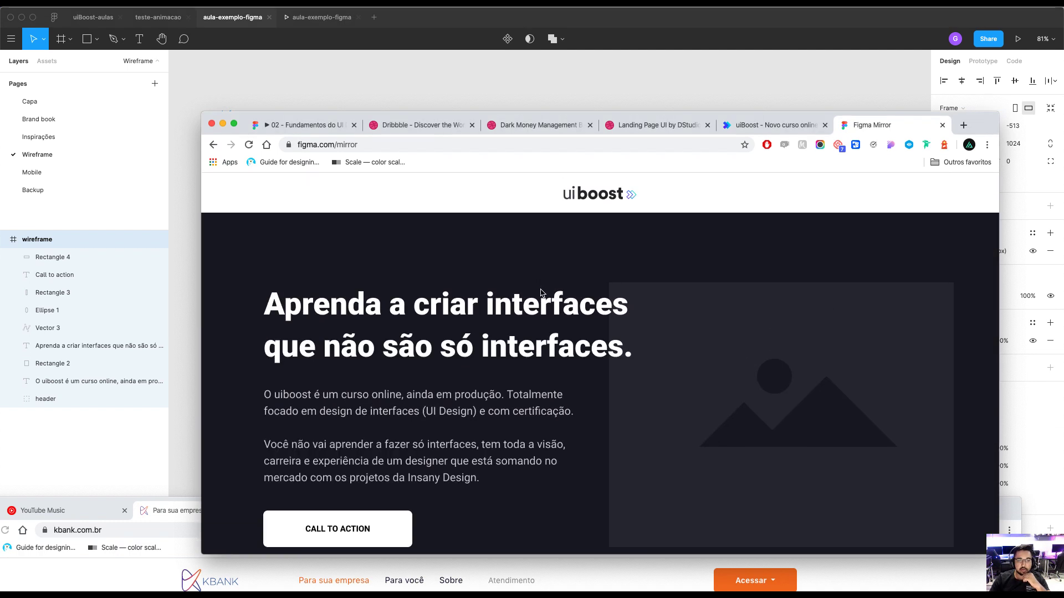
scroll(541, 293, "down", 4)
scroll(541, 293, "up", 4)
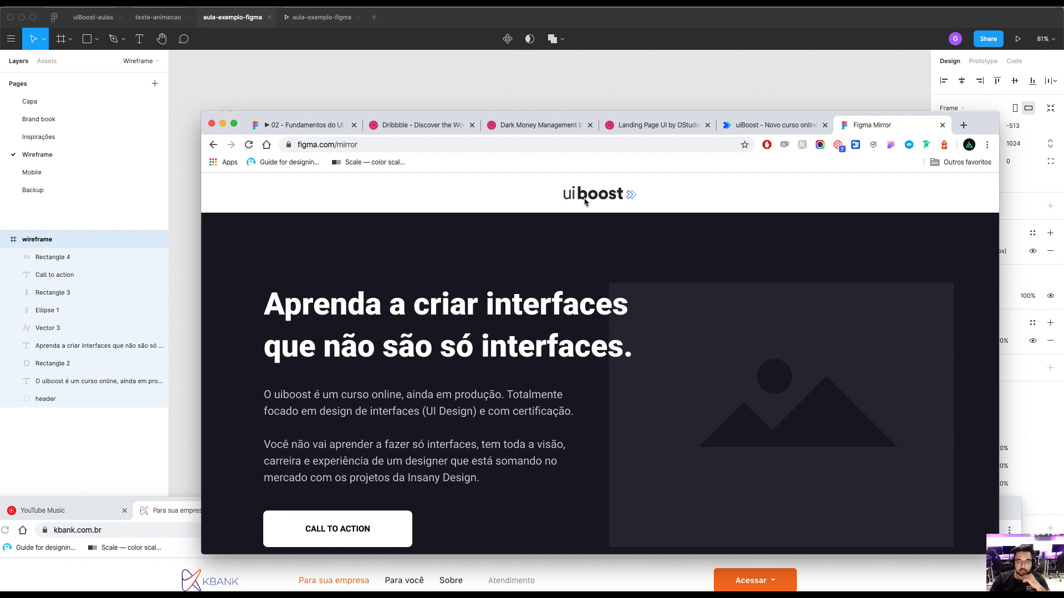
scroll(633, 237, "down", 4)
scroll(589, 265, "up", 4)
Back in the Figma design file, fix the header group's position when scrolling
left_click(755, 82)
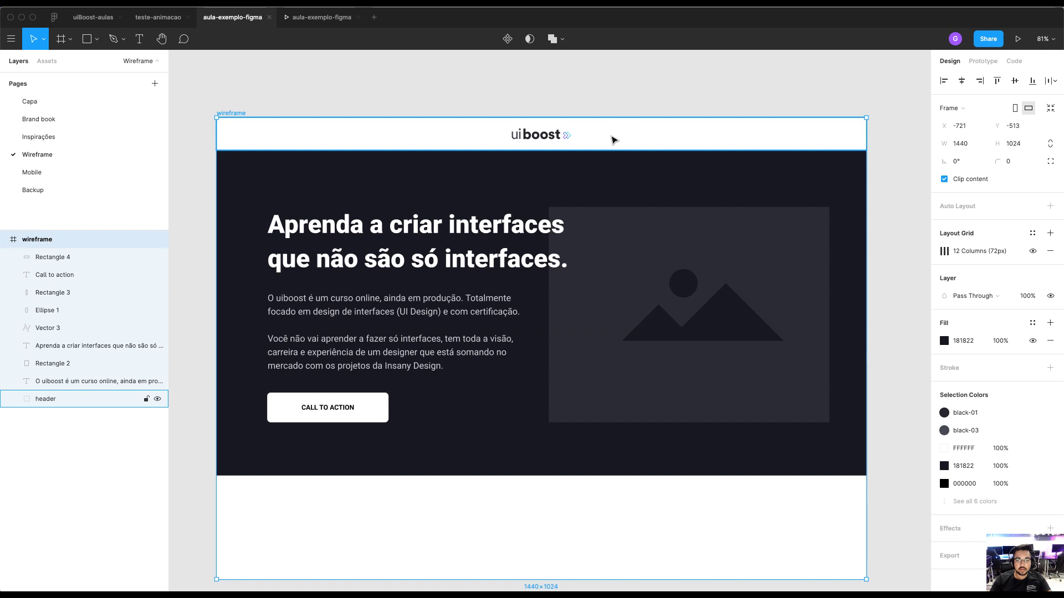
left_click(612, 138)
left_click(633, 82)
left_click(594, 130)
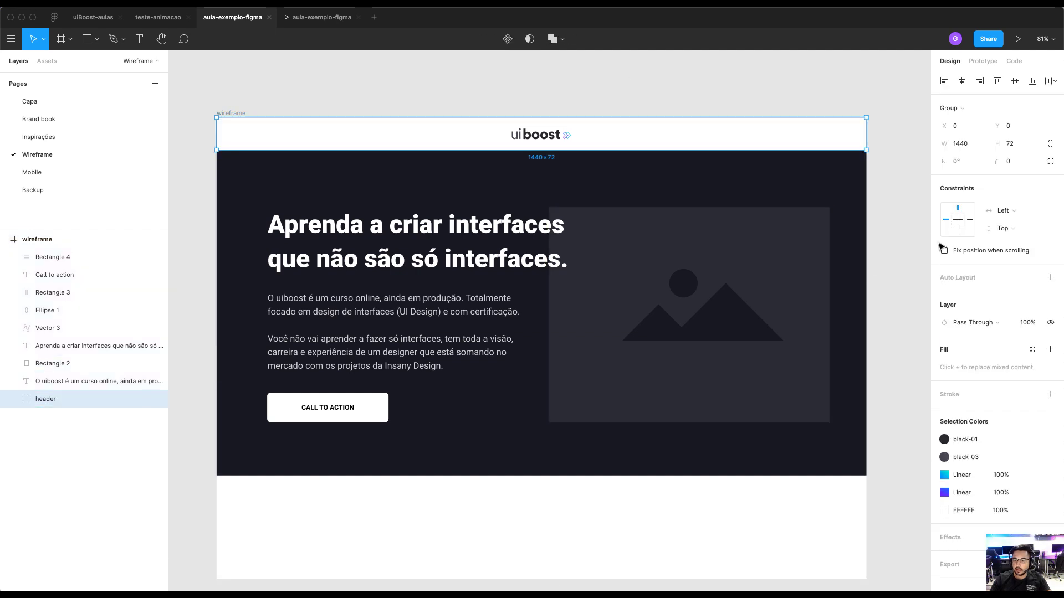
left_click(979, 252)
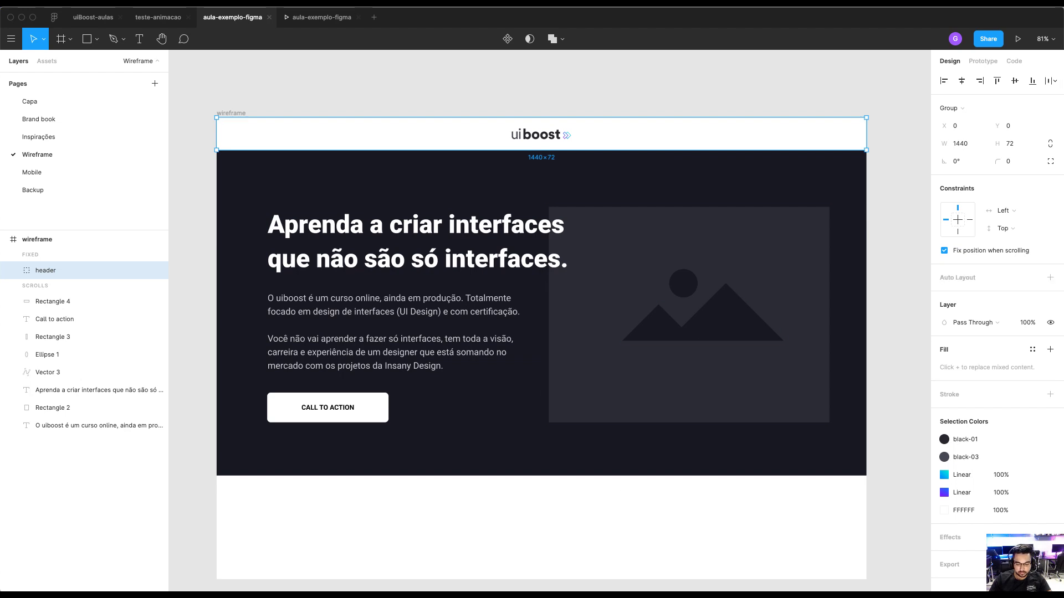
Test the fixed header's scrolling in Figma Mirror and return to the design file
key("super+Tab")
scroll(622, 233, "down", 5)
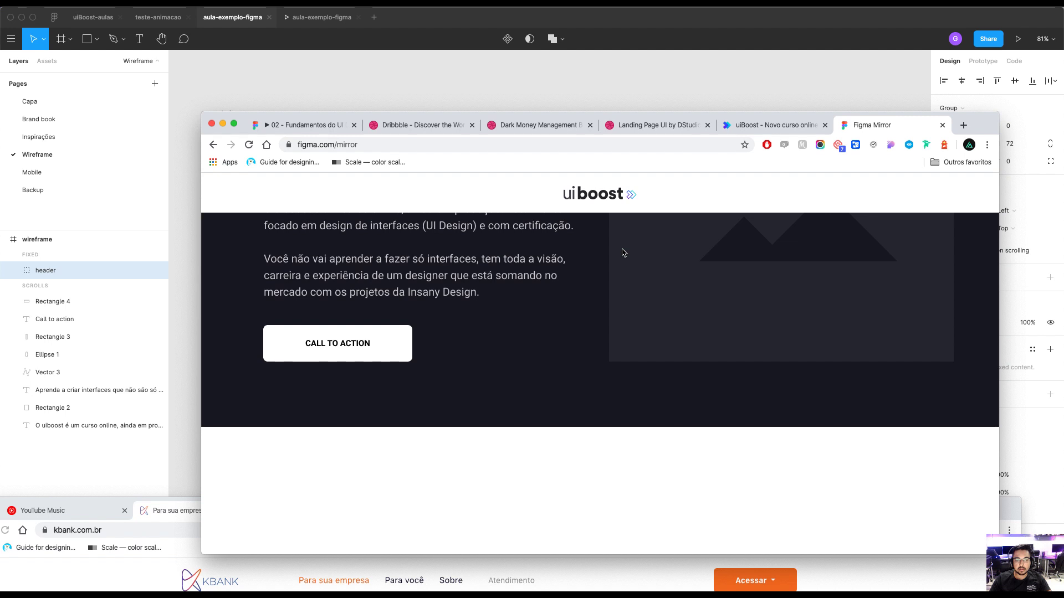
scroll(622, 253, "up", 5)
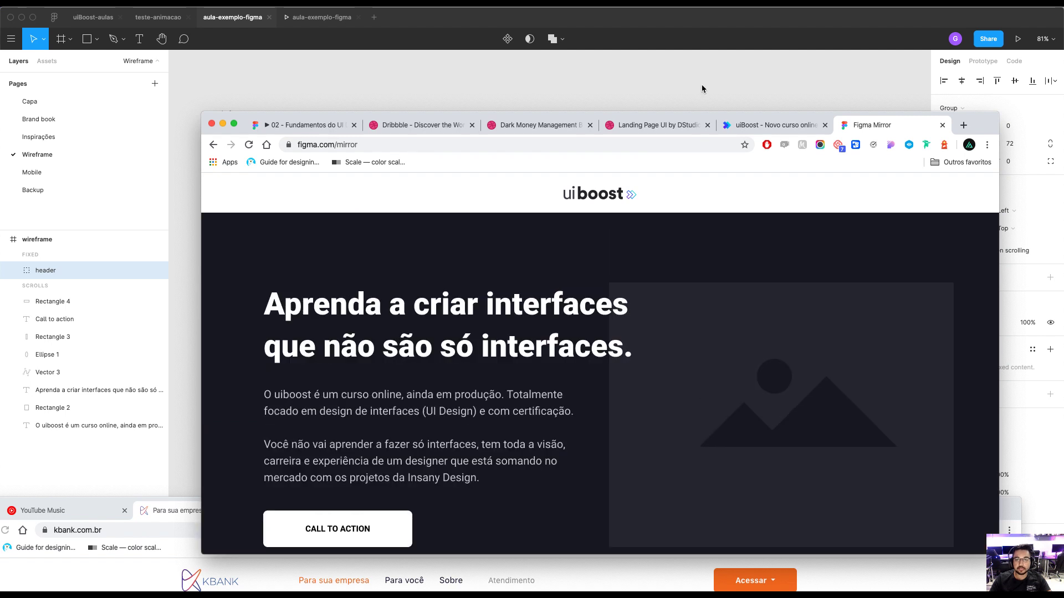
left_click(613, 90)
left_click(613, 90)
Group the call-to-action text with its white button rectangle
left_click(330, 412)
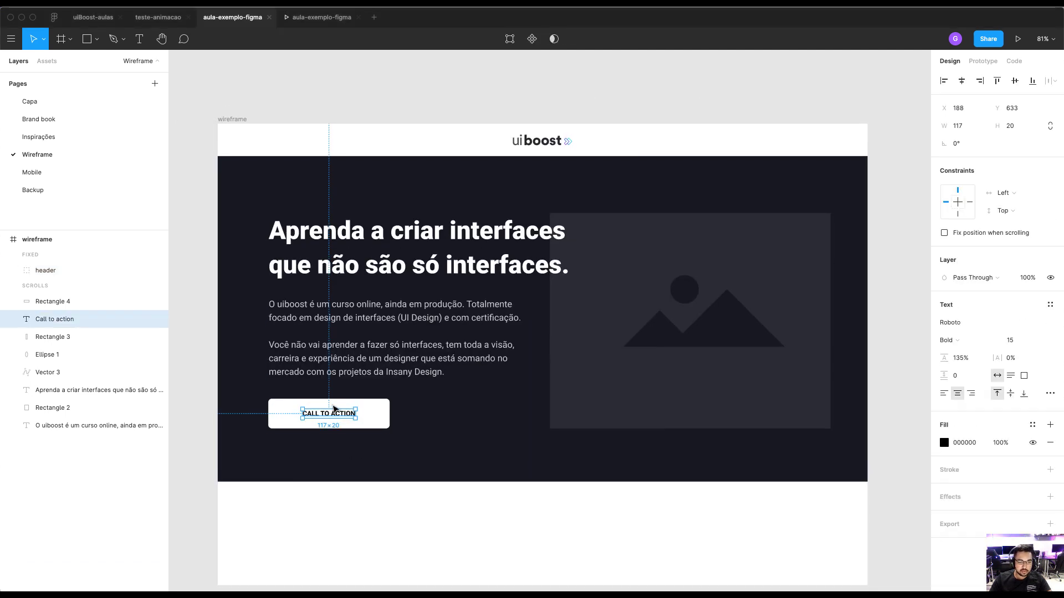
left_click(360, 400, "shift")
scroll(537, 396, "left", 5)
key("super+g")
scroll(537, 397, "left", 3)
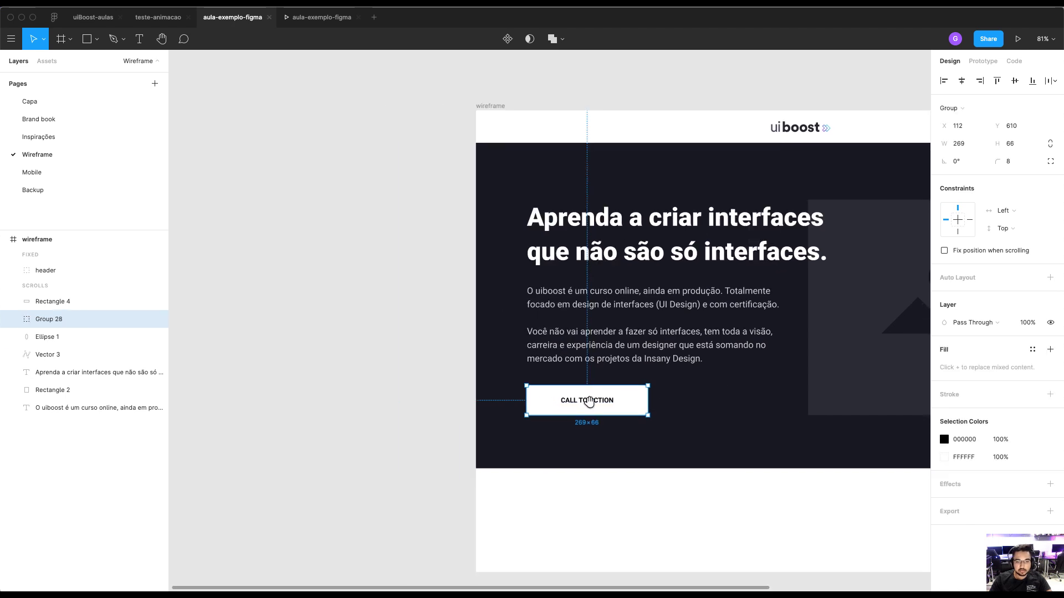
left_click(381, 377)
left_click(573, 405)
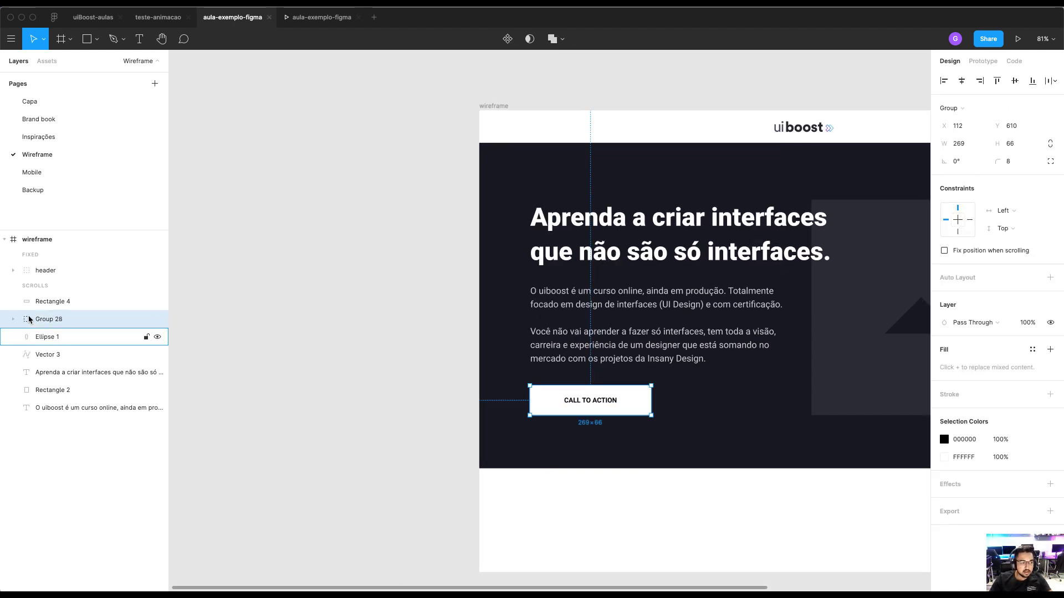
Rename the call-to-action button group as cta
double_click(55, 320)
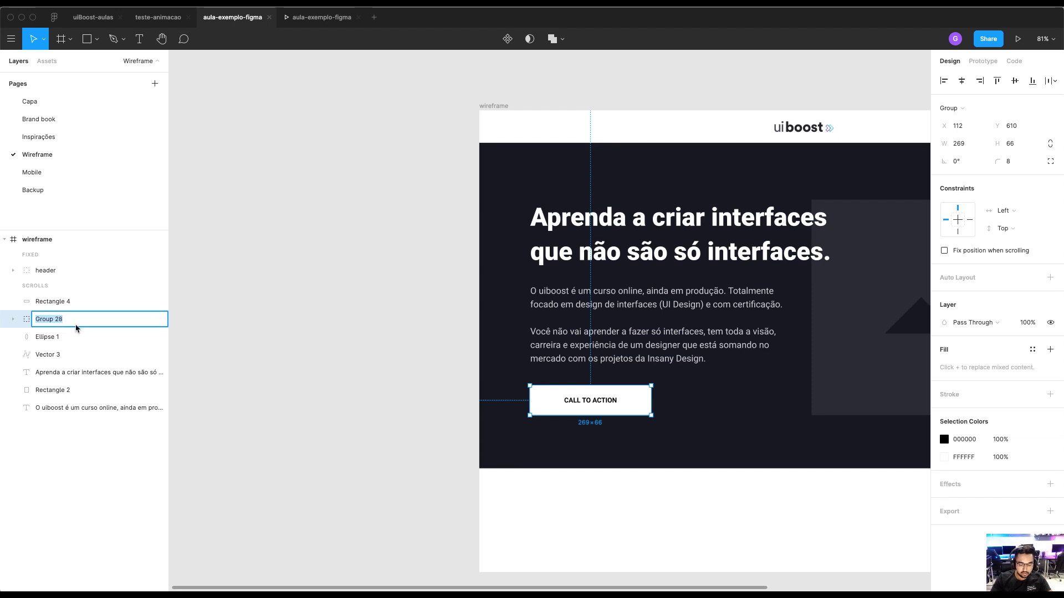
type("ct")
key("Return")
Duplicate the cta group onto the empty canvas beside the wireframe, level with the original button
left_click(304, 406)
left_click(603, 395)
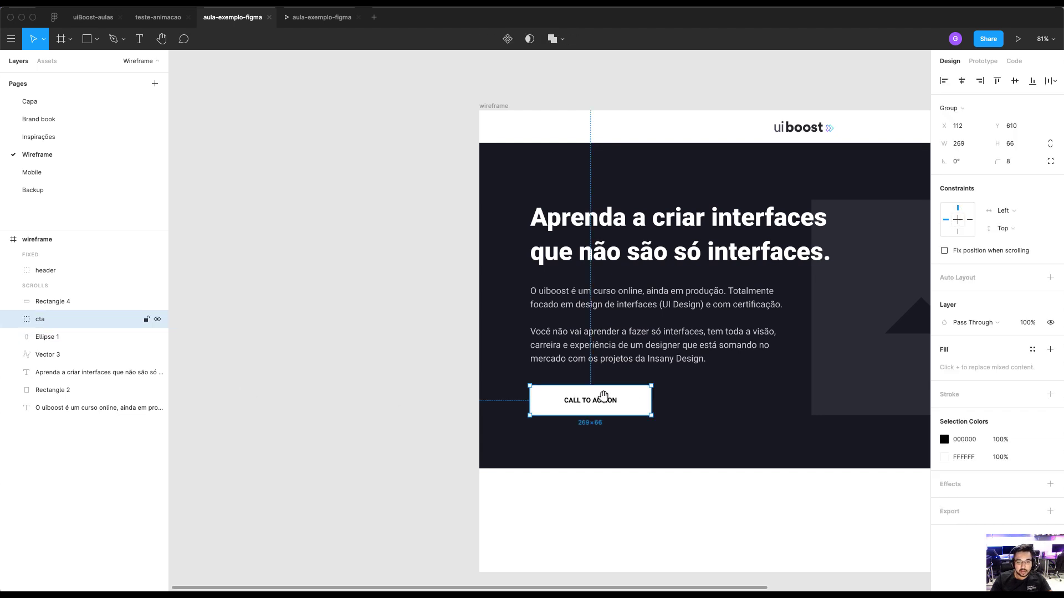
scroll(637, 396, "left", 2)
left_click_drag(687, 396, 439, 397)
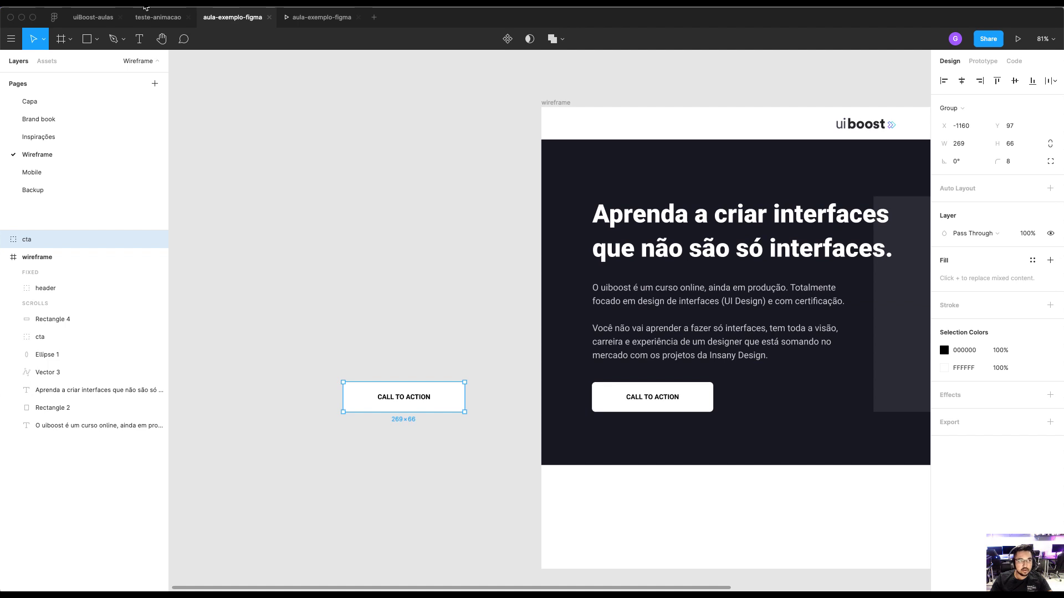
Wrap the duplicated cta group outside the wireframe in its own frame with Frame Selection
left_click(145, 6)
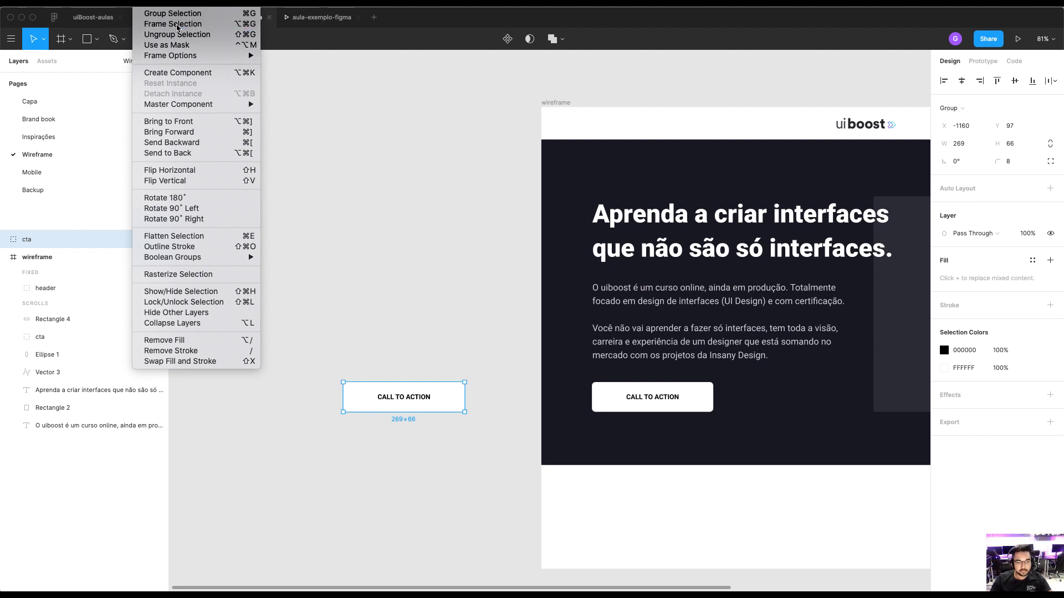
key("Escape")
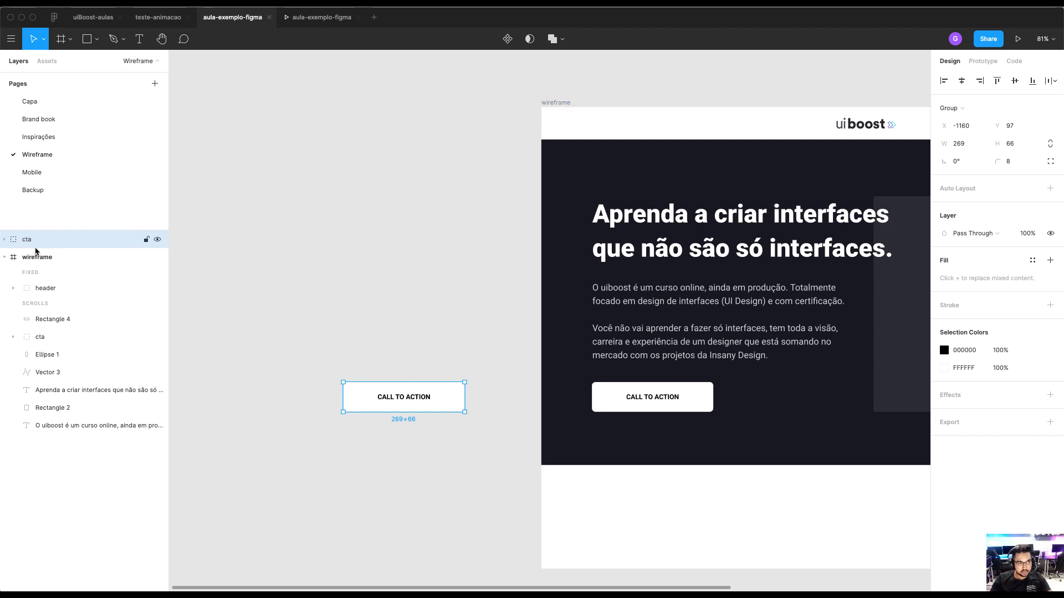
key("super+alt+g")
left_click(166, 3)
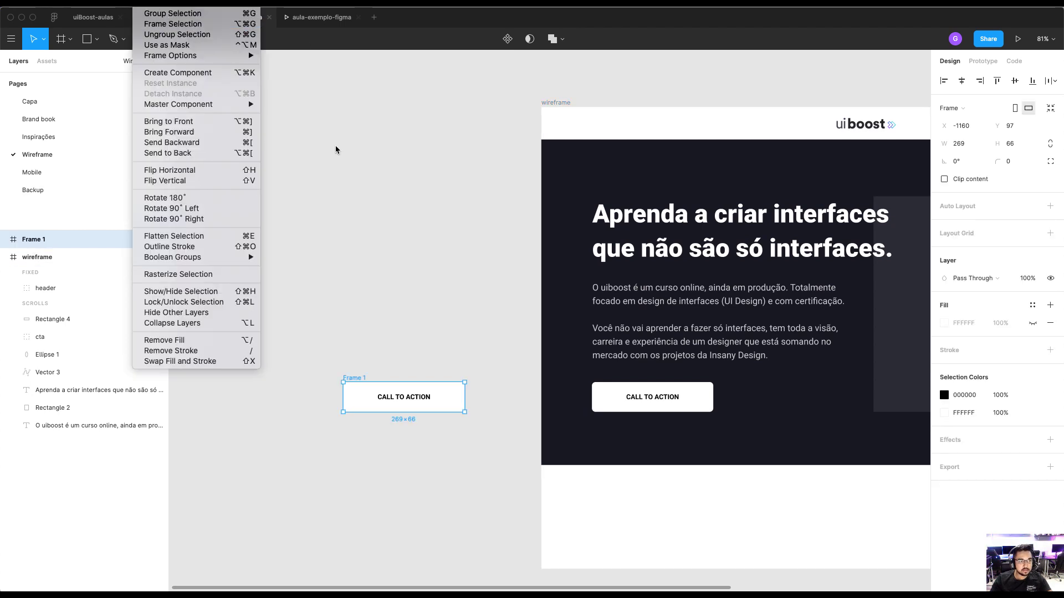
key("Escape")
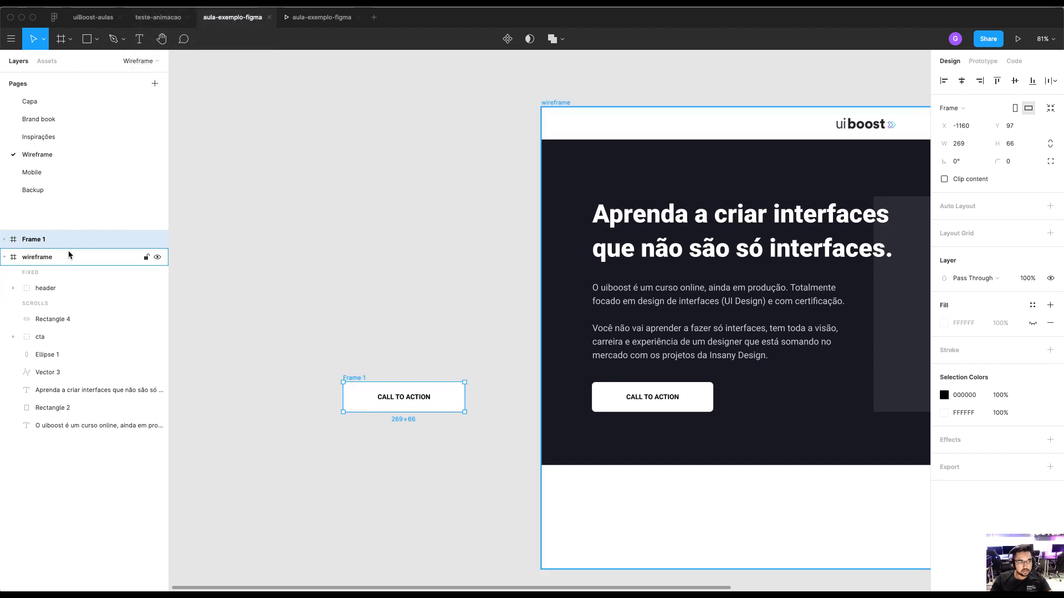
key("Escape")
left_click(52, 238)
left_click(475, 363)
Link the wireframe's cta button to Frame 1 with an On Click, Navigate To prototype interaction
left_click(659, 402)
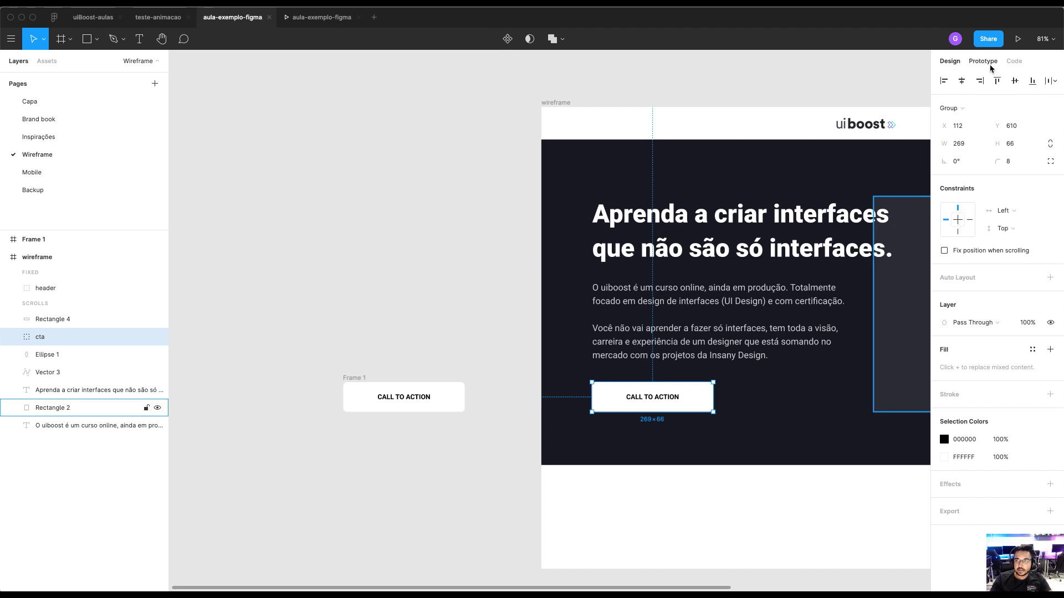
left_click(494, 364)
left_click(615, 389)
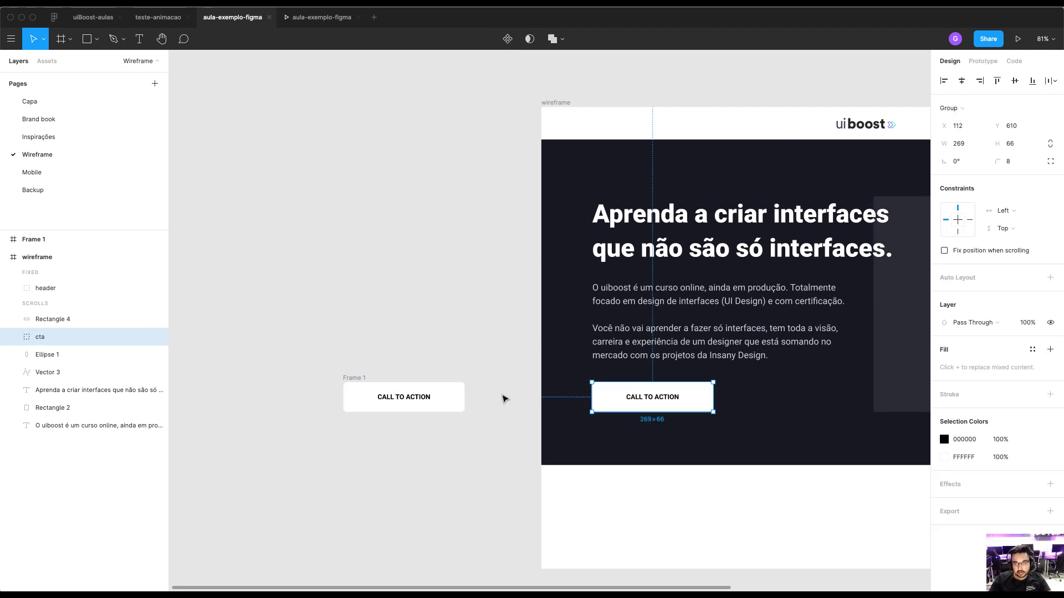
left_click(982, 63)
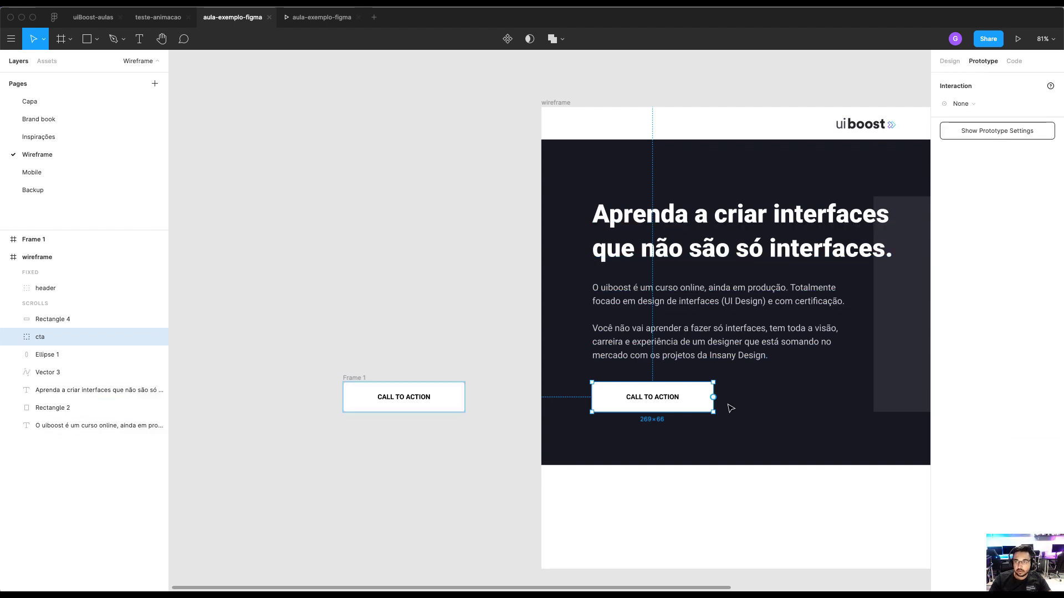
left_click_drag(713, 397, 466, 397)
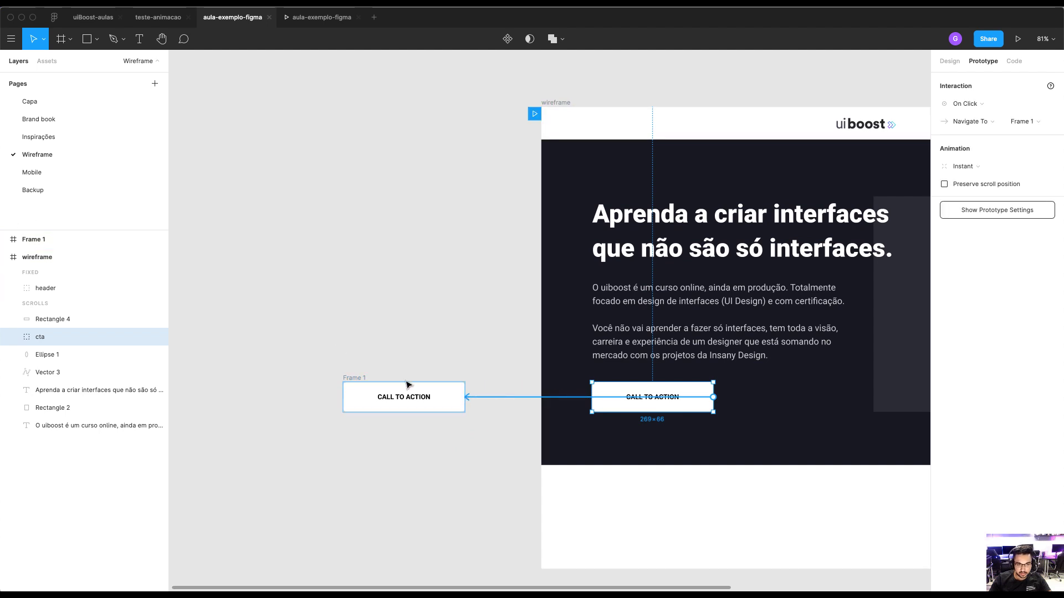
Remove the fill from the duplicated button's rectangle in Frame 1 and add a stroke to it
right_click(442, 383, "super")
left_click(948, 62)
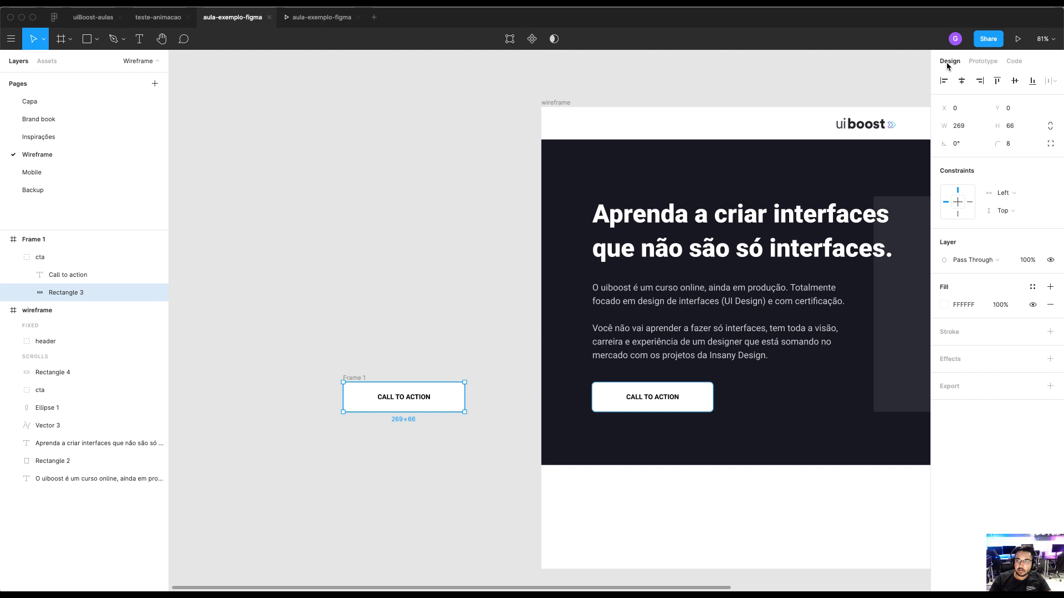
left_click(944, 304)
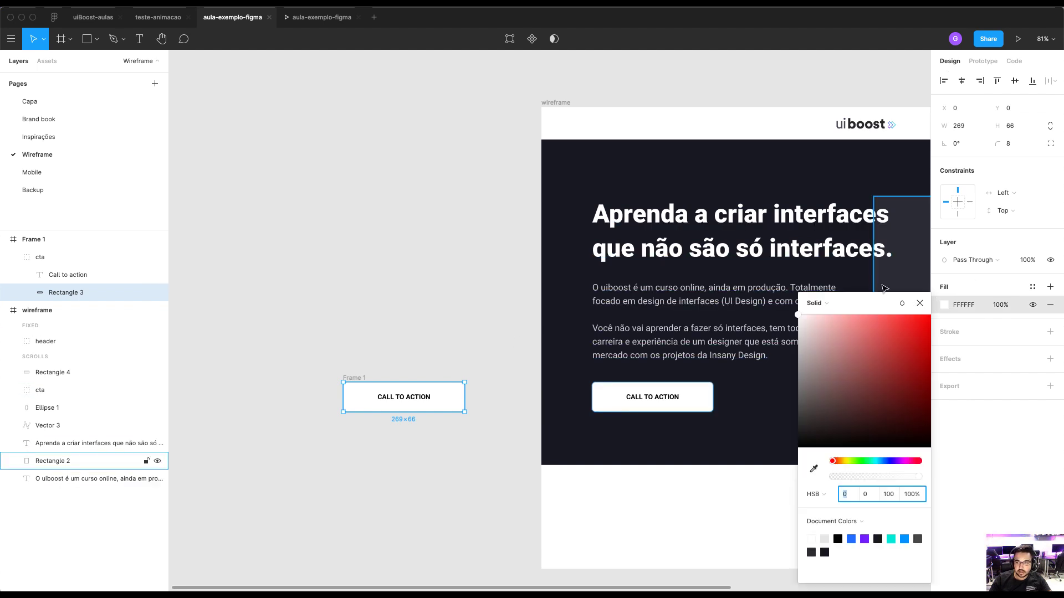
left_click(964, 305)
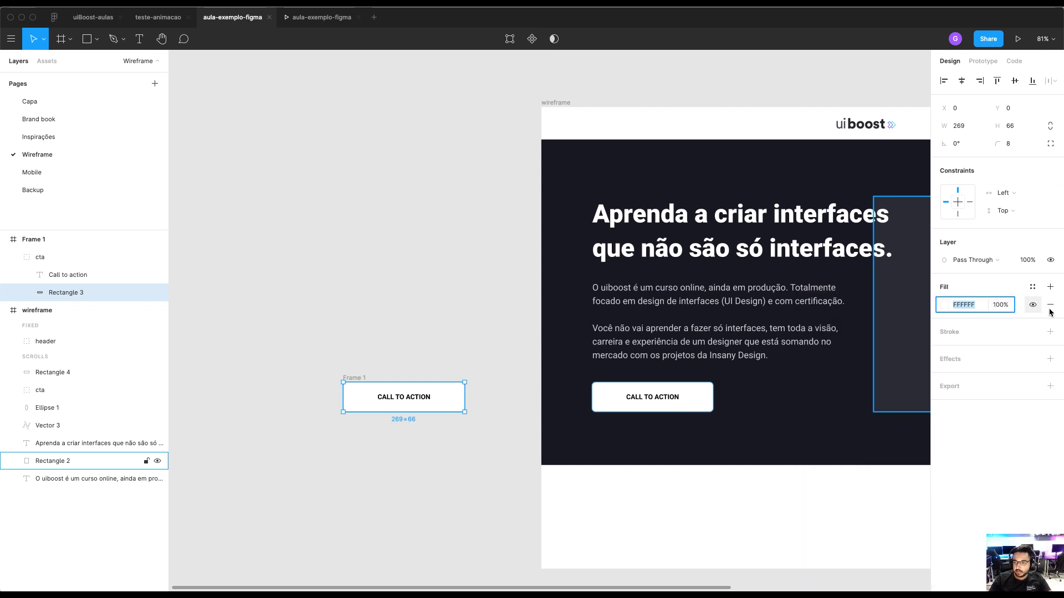
left_click(1049, 306)
left_click(1050, 314)
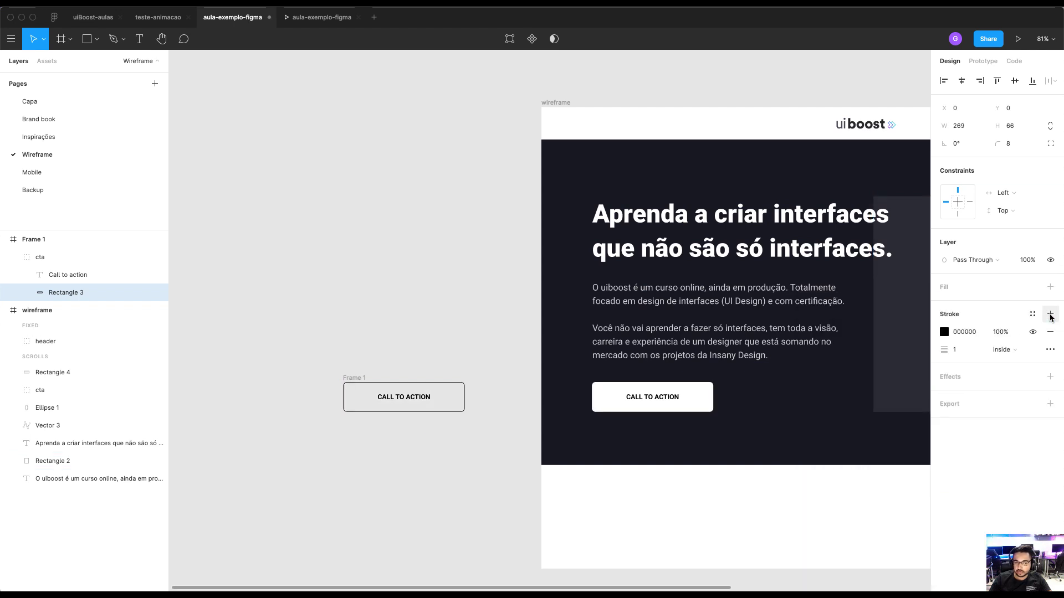
Make the duplicated button's label and stroke white (FFFFFF) and set the stroke width to 1.5
left_click(429, 398)
left_click(464, 395)
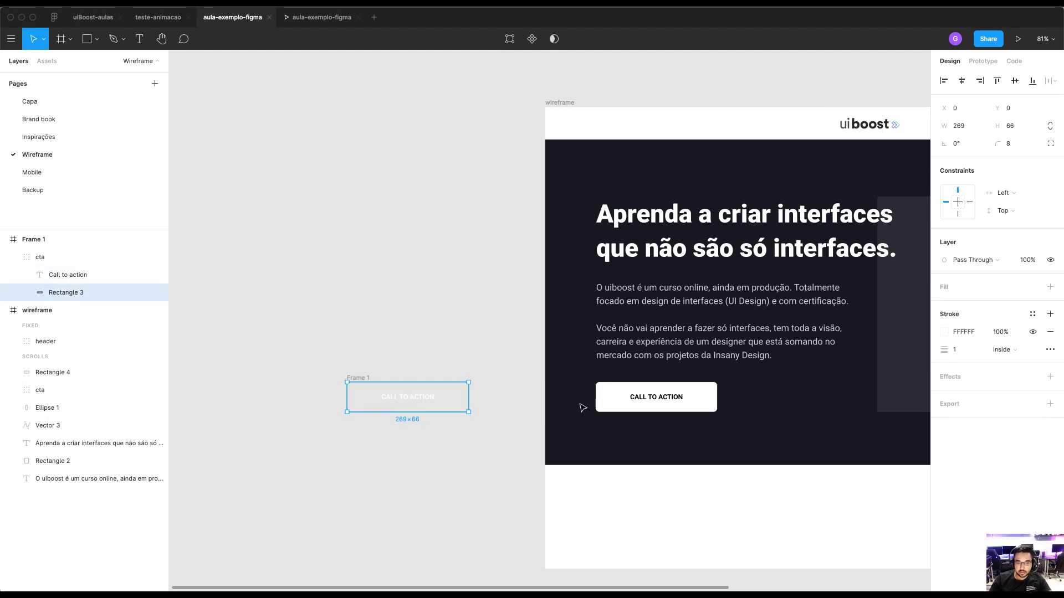
left_click(948, 352)
type("1.5")
left_click(527, 358)
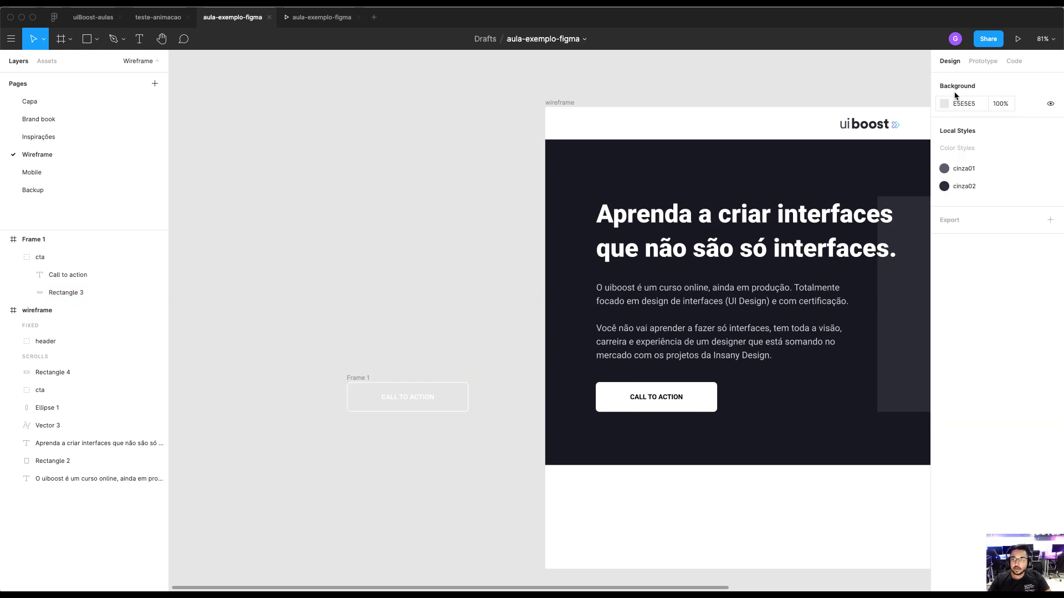
Change the trigger of the wireframe's cta interaction to While Hovering and check it in the prototype preview
left_click(645, 407)
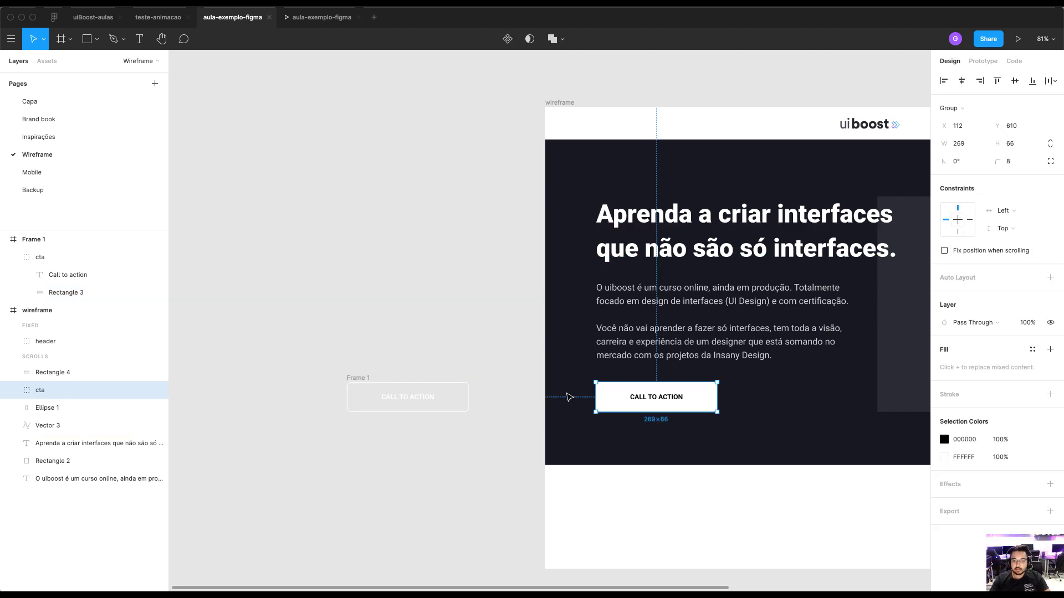
left_click(989, 64)
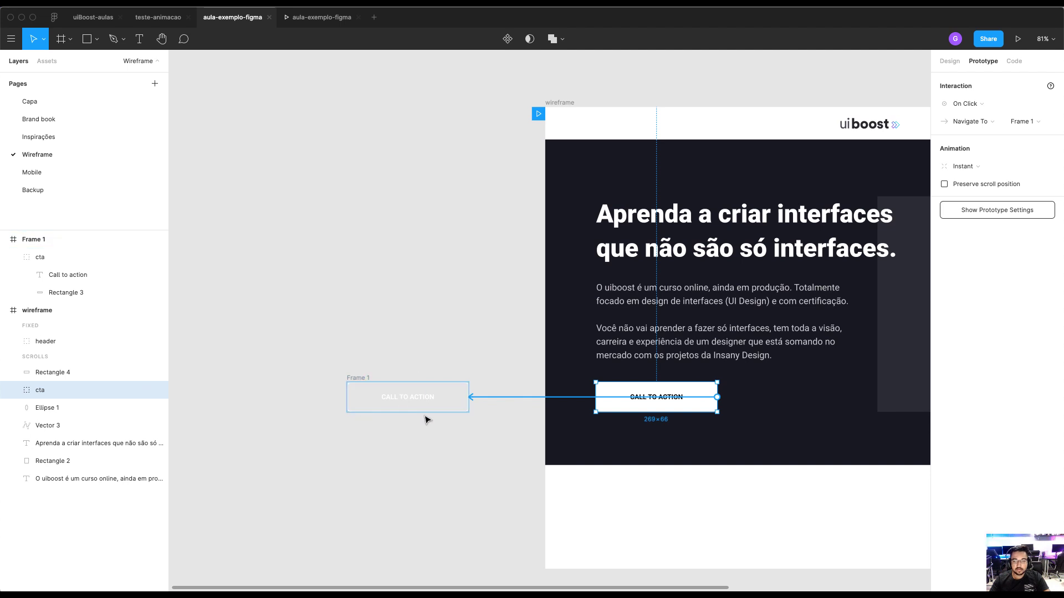
left_click(965, 104)
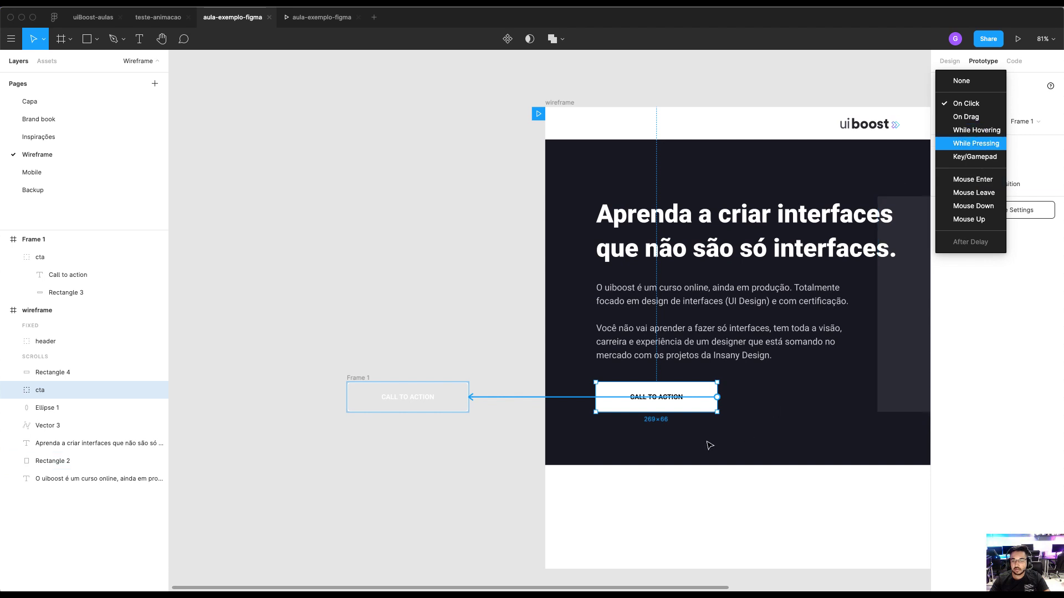
scroll(700, 403, "up", 1)
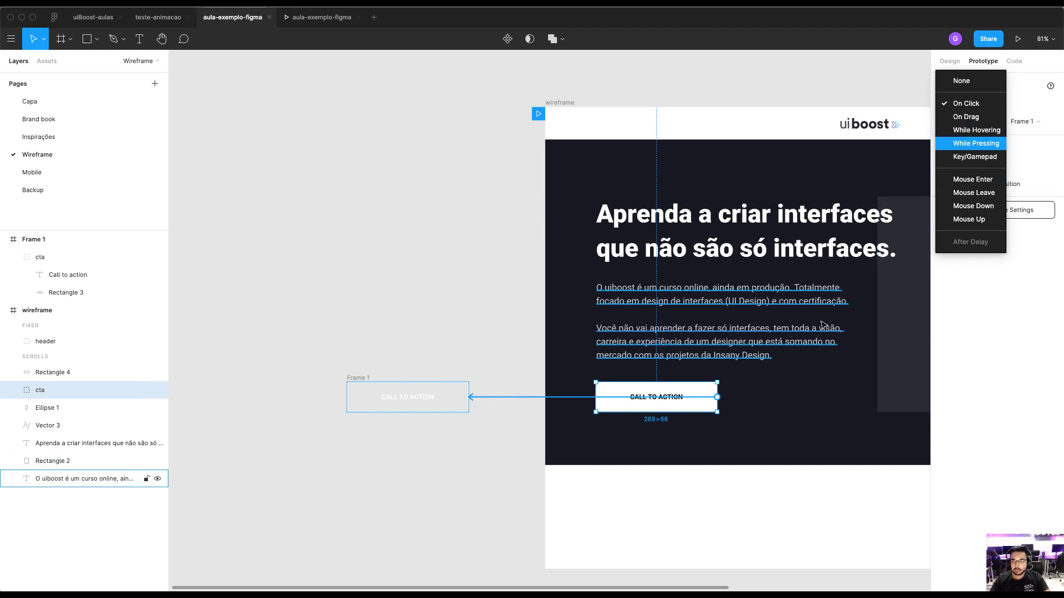
left_click(975, 131)
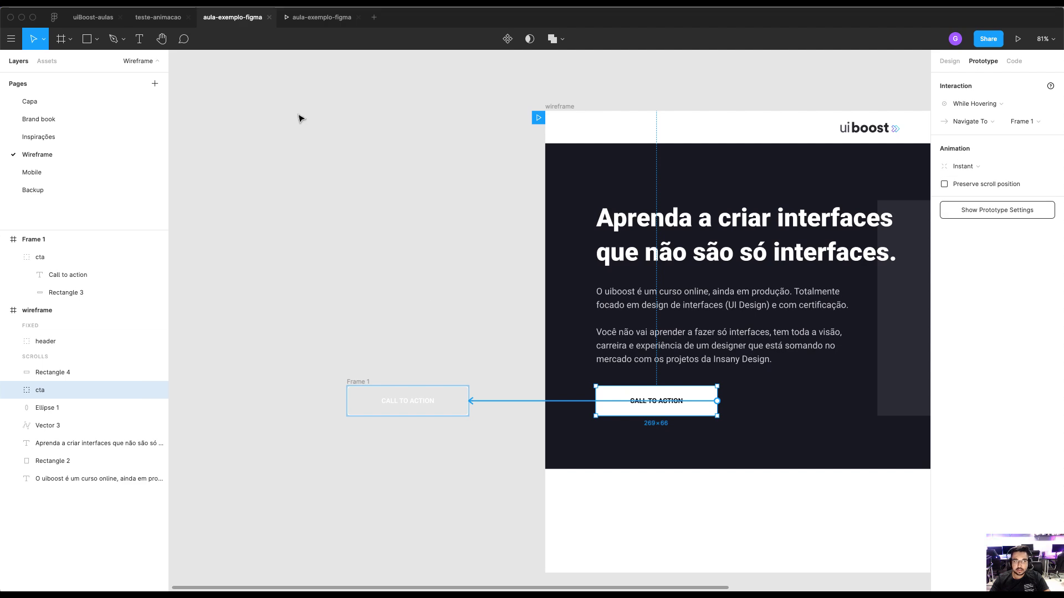
left_click(301, 21)
left_click(311, 382)
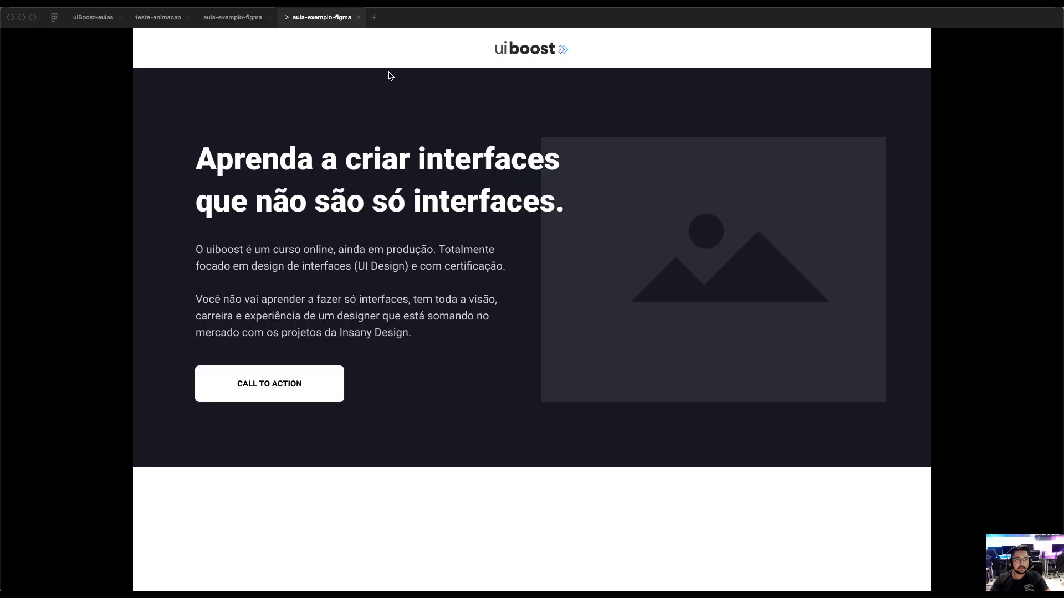
left_click(220, 25)
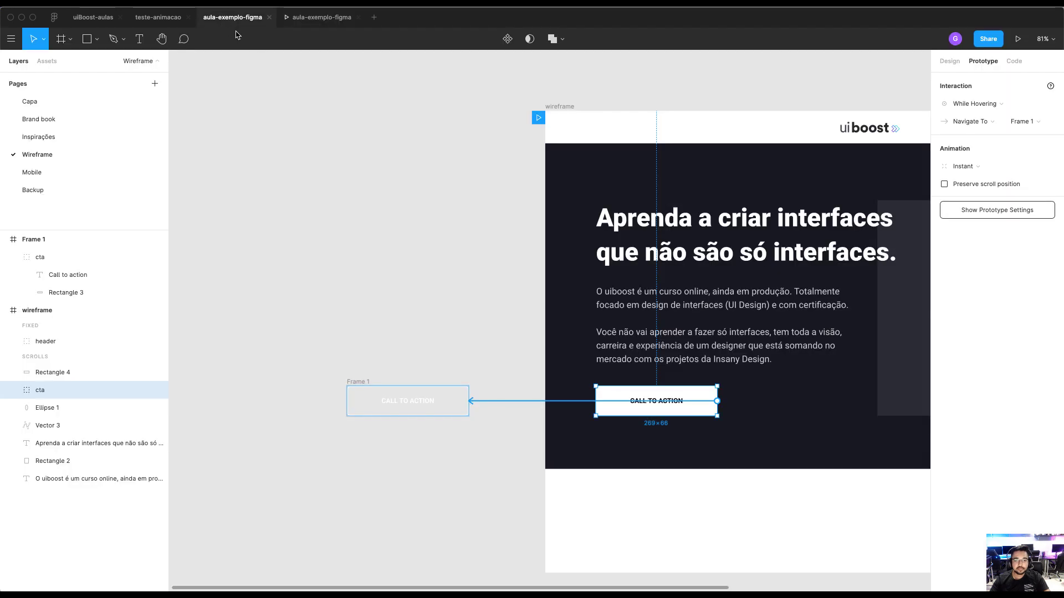
Change the cta interaction's action to Open Overlay with Frame 1 and test it in the prototype preview
left_click(977, 122)
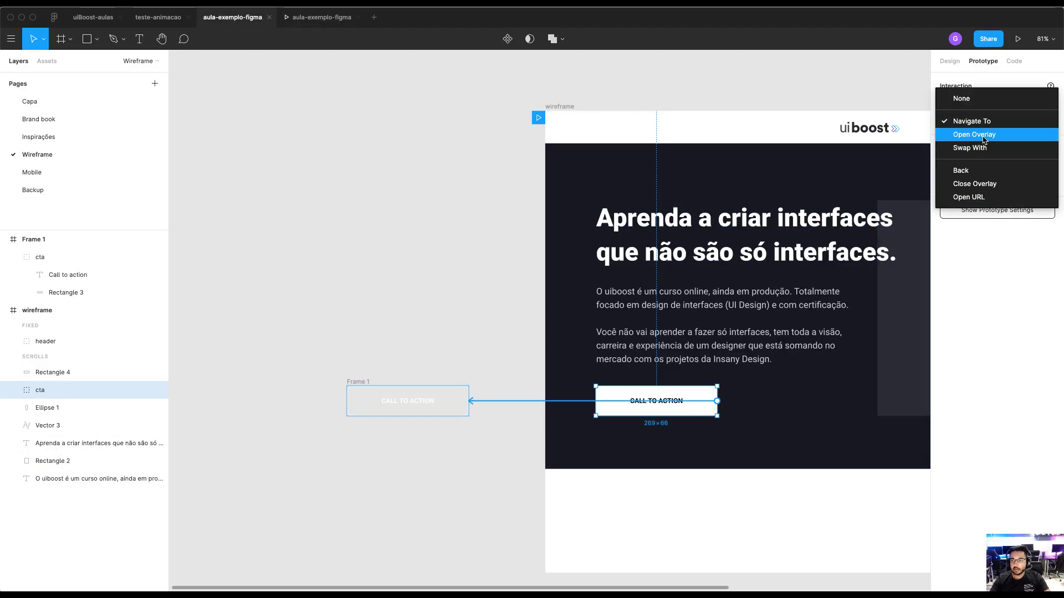
left_click(984, 137)
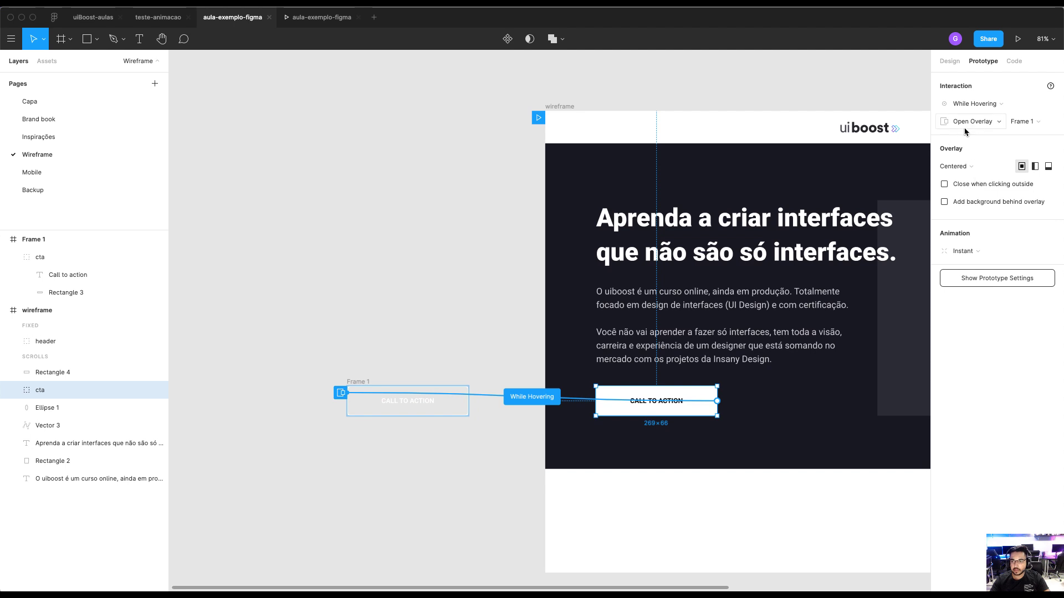
scroll(728, 331, "right", 3)
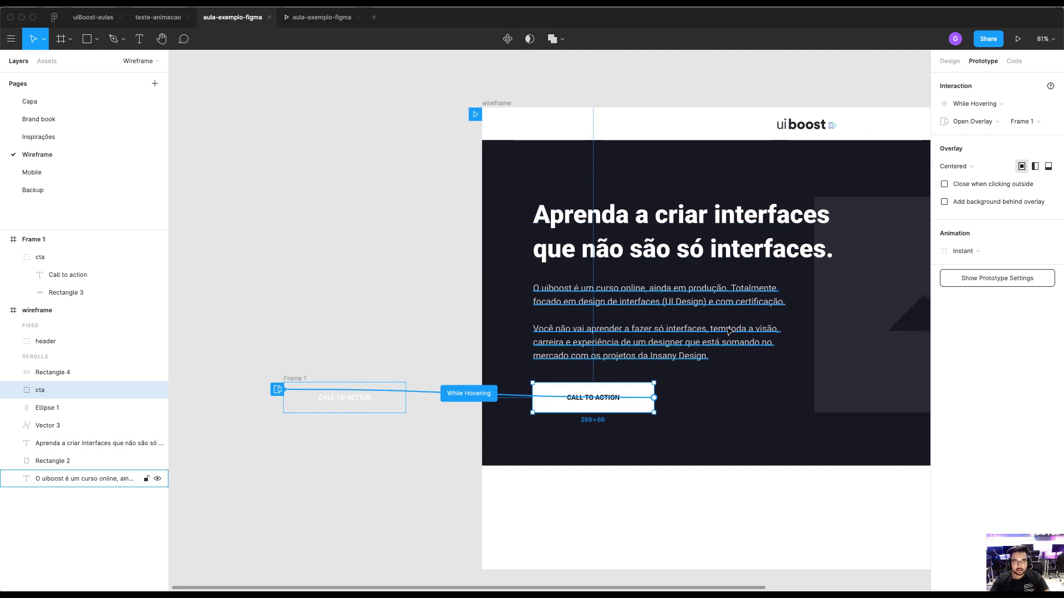
key("ctrl+Tab")
mouse_move(234, 394)
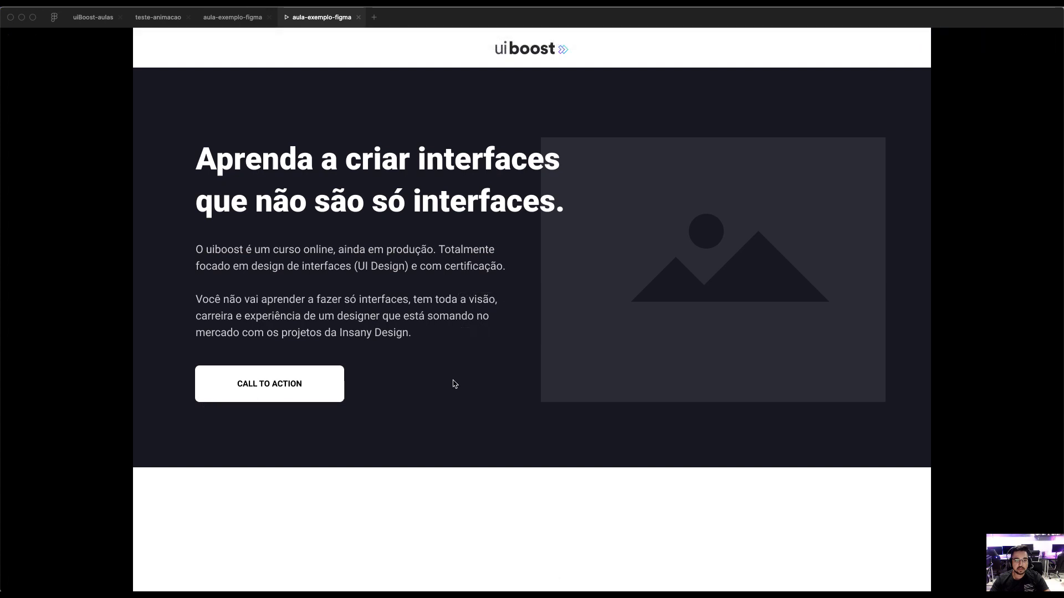
left_click(224, 24)
Add a new fill to Frame 1 and remove its hidden FFFFFF fill
left_click(299, 380)
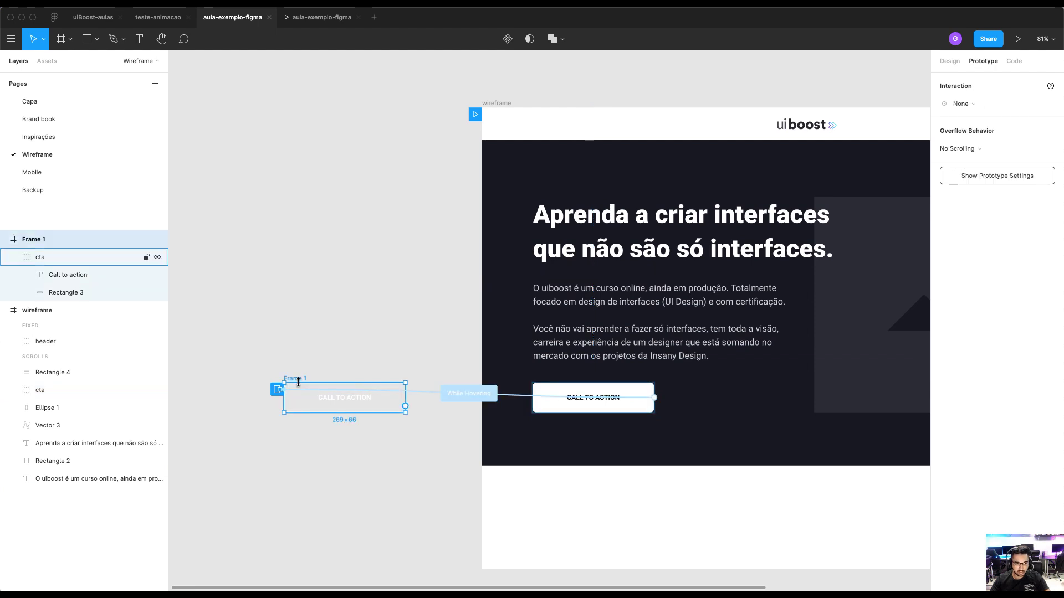
left_click(949, 61)
left_click(309, 379)
left_click(297, 380)
left_click(1033, 305)
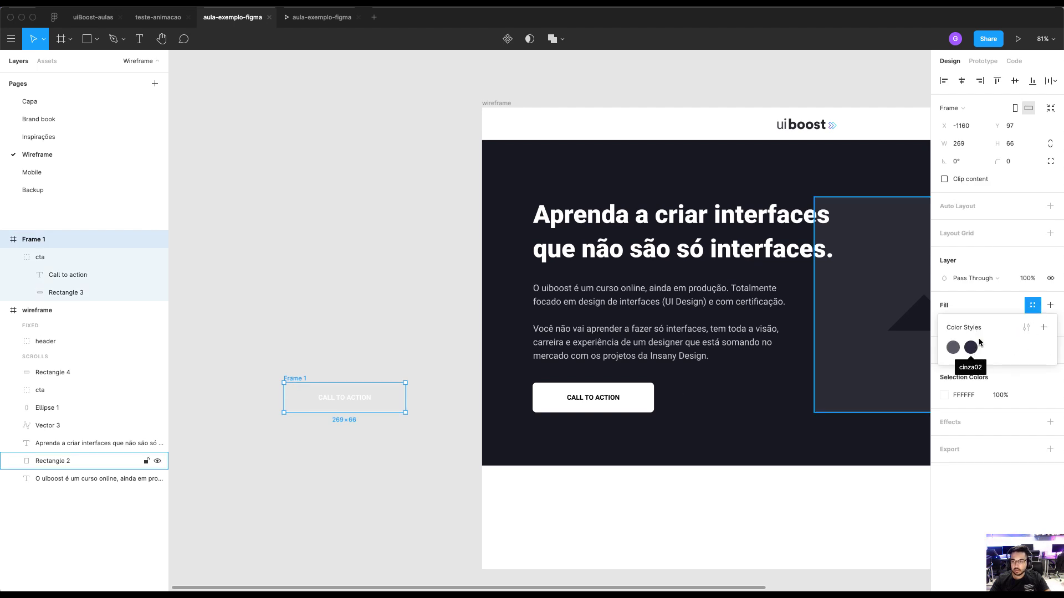
key("Escape")
left_click(1050, 305)
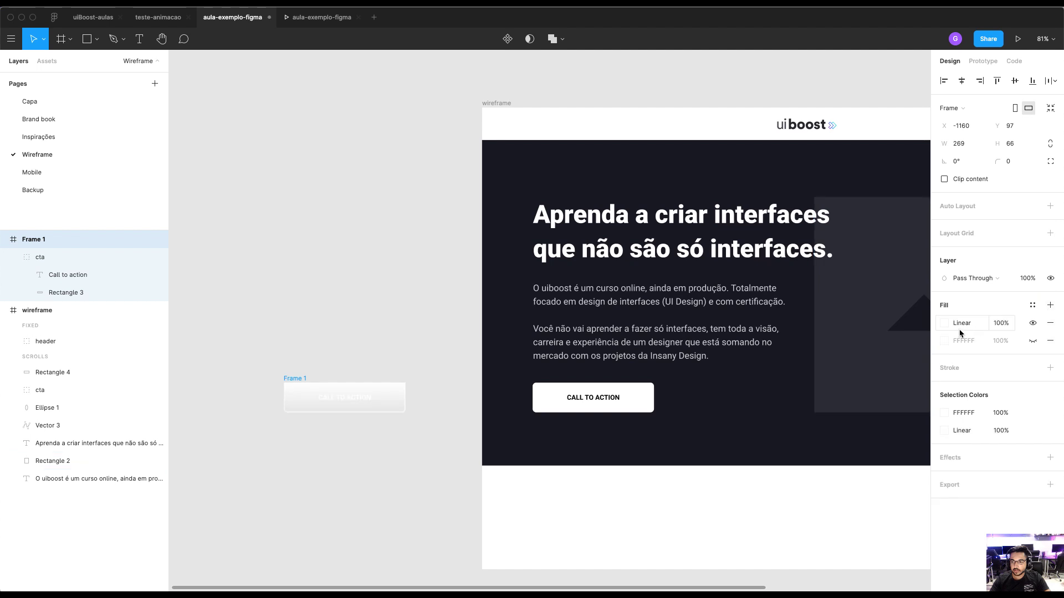
left_click(1050, 341)
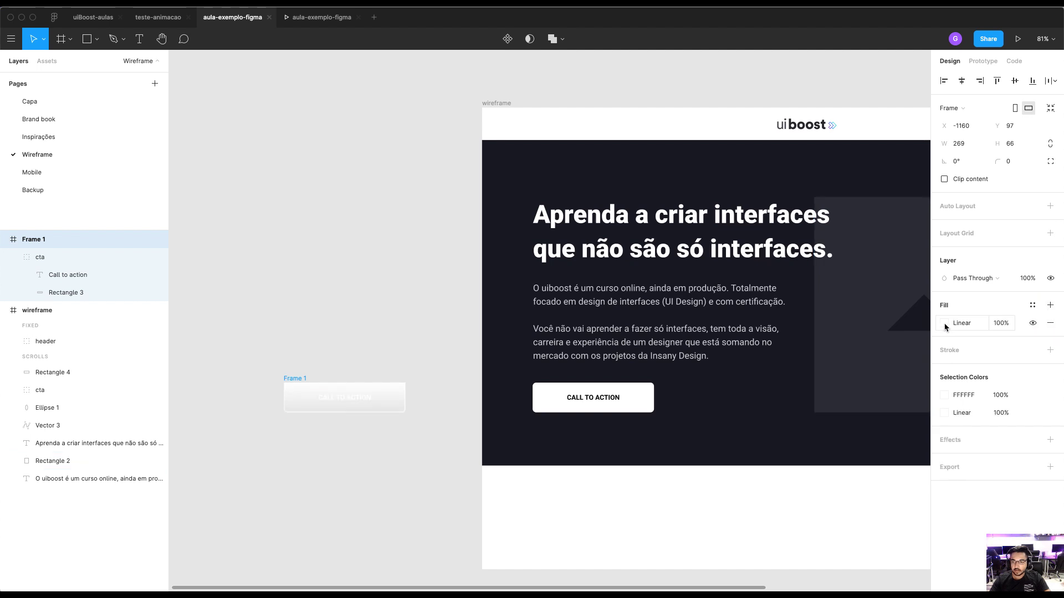
Change Frame 1's fill to Solid with the colour 181822 sampled from the wireframe's dark background
left_click(945, 323)
key("i")
left_click(742, 397)
left_click(818, 264)
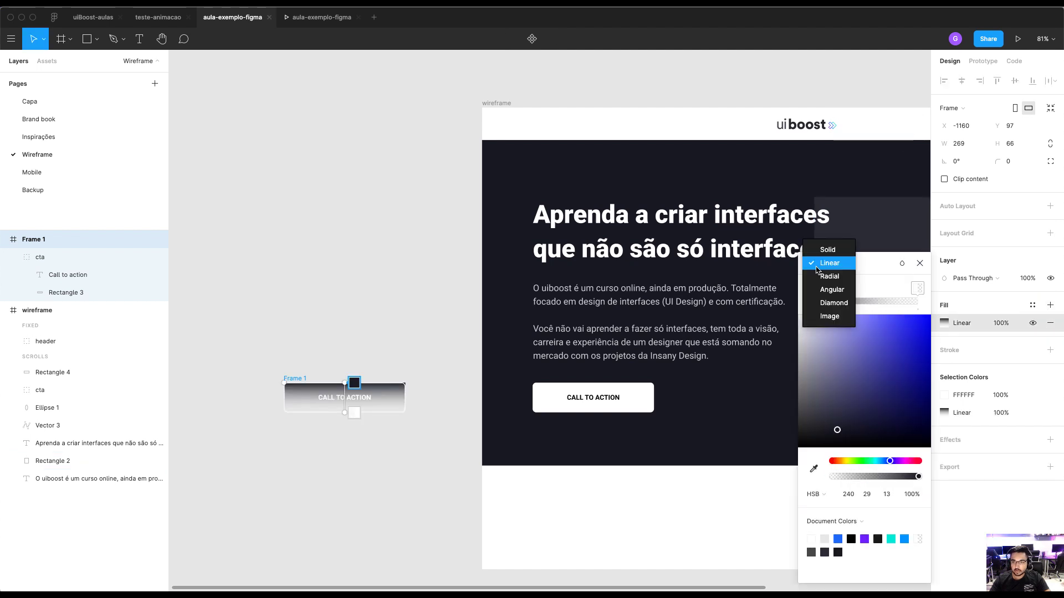
left_click(827, 250)
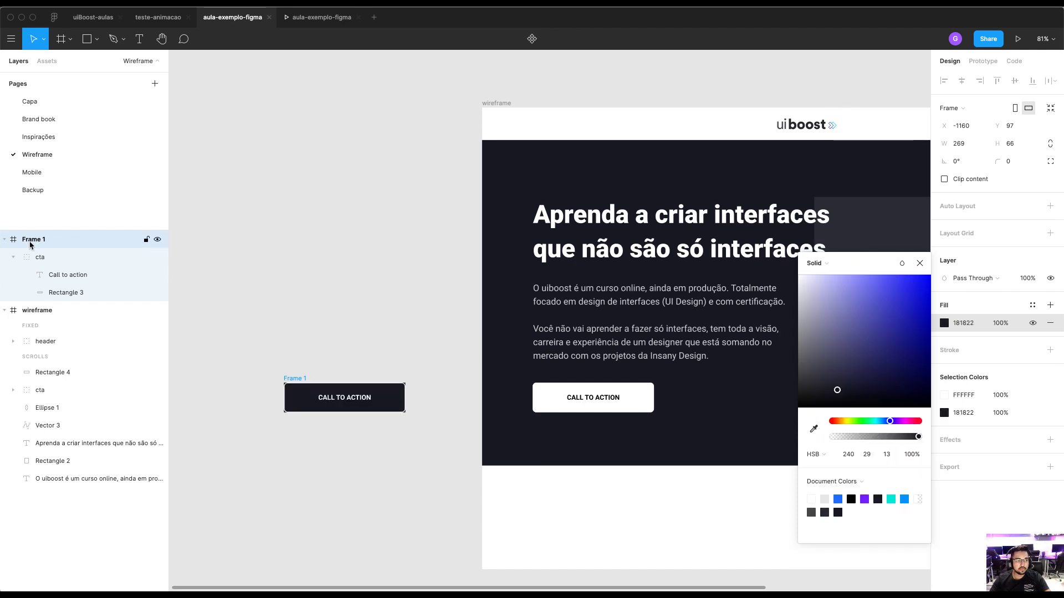
Undo the fill changes made to Frame 1
key("ctrl+z")
key("ctrl+z")
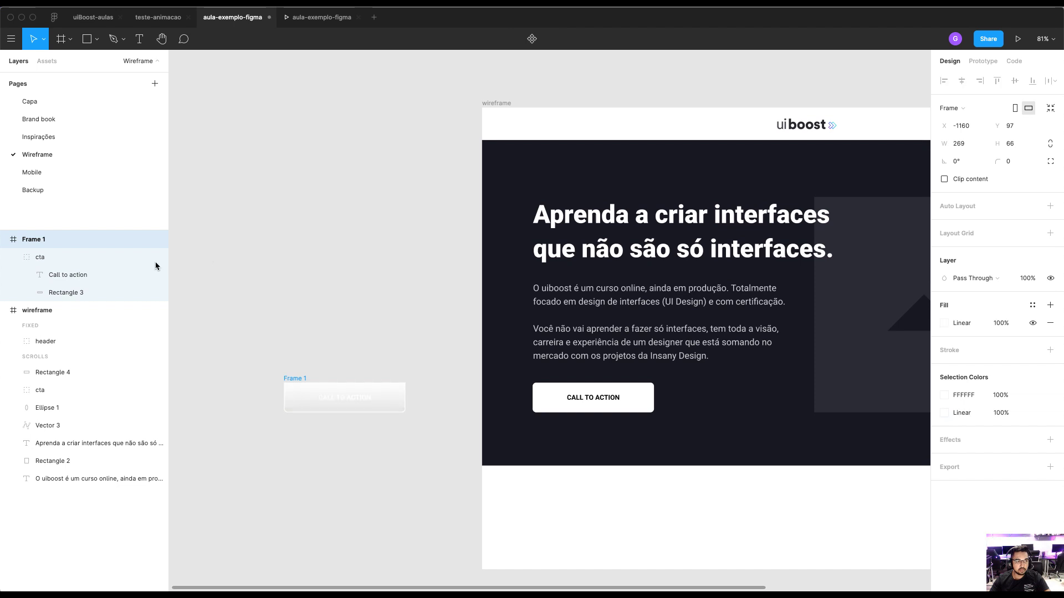
key("ctrl+z")
key("ctrl+z")
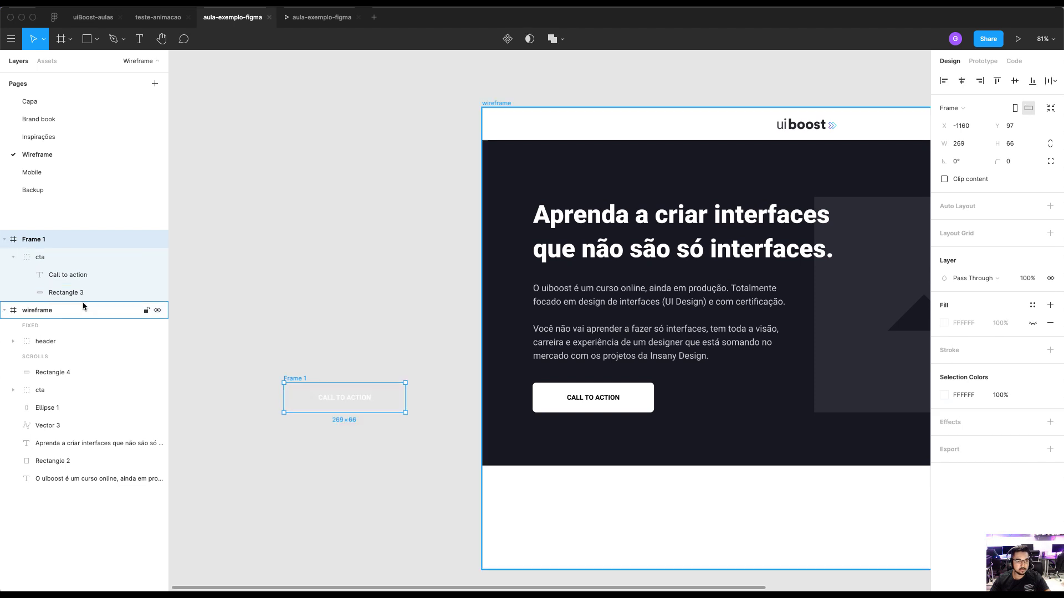
Add a fill to Rectangle 3 in Frame 1, using the dark colour sampled from the wireframe's background
left_click(83, 306)
left_click(104, 292)
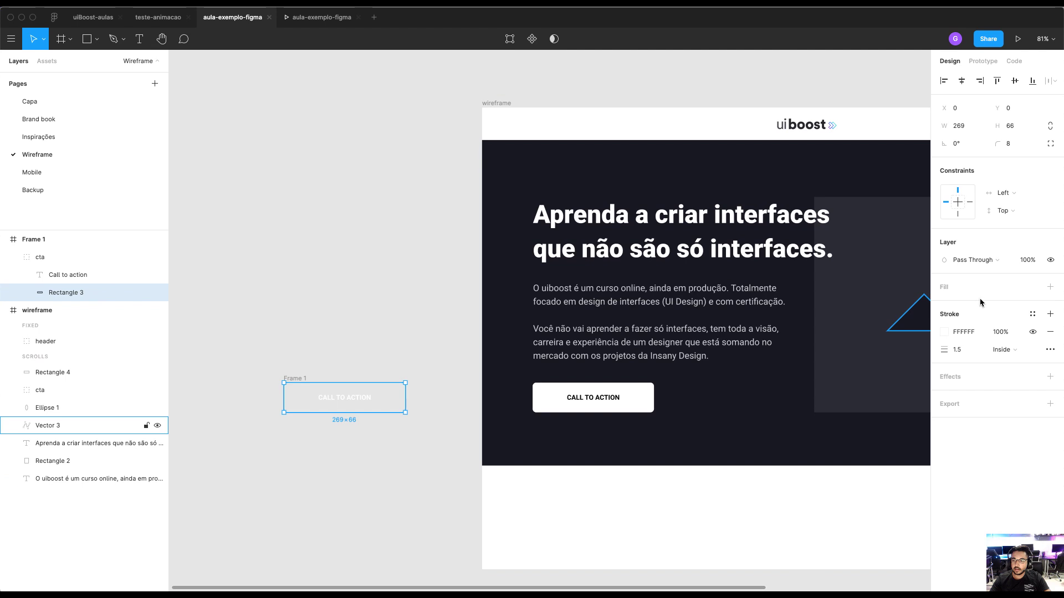
left_click(1050, 287)
left_click(946, 306)
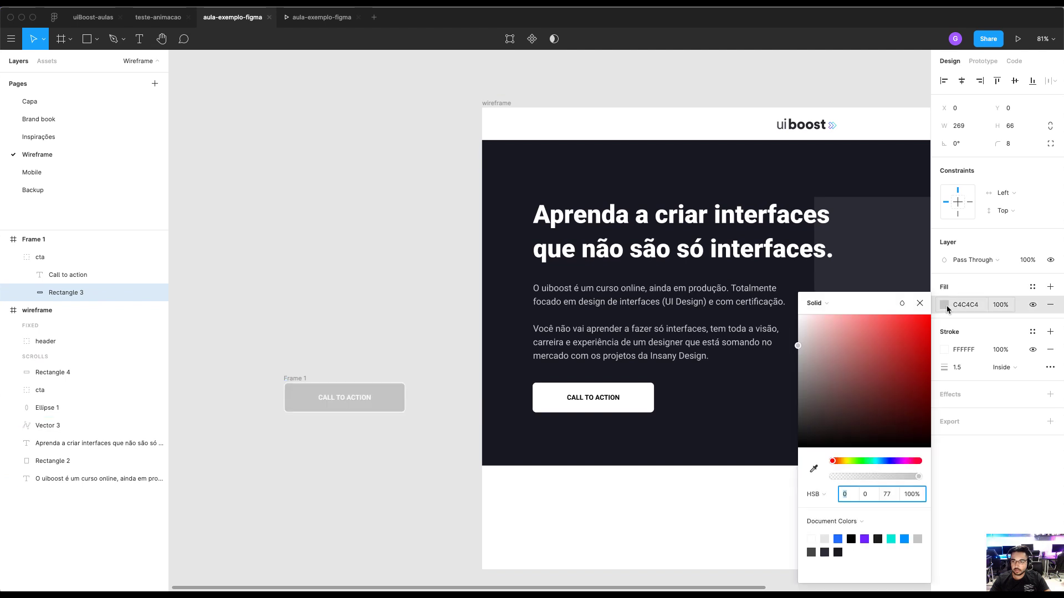
left_click(813, 469)
left_click(761, 418)
left_click(384, 333)
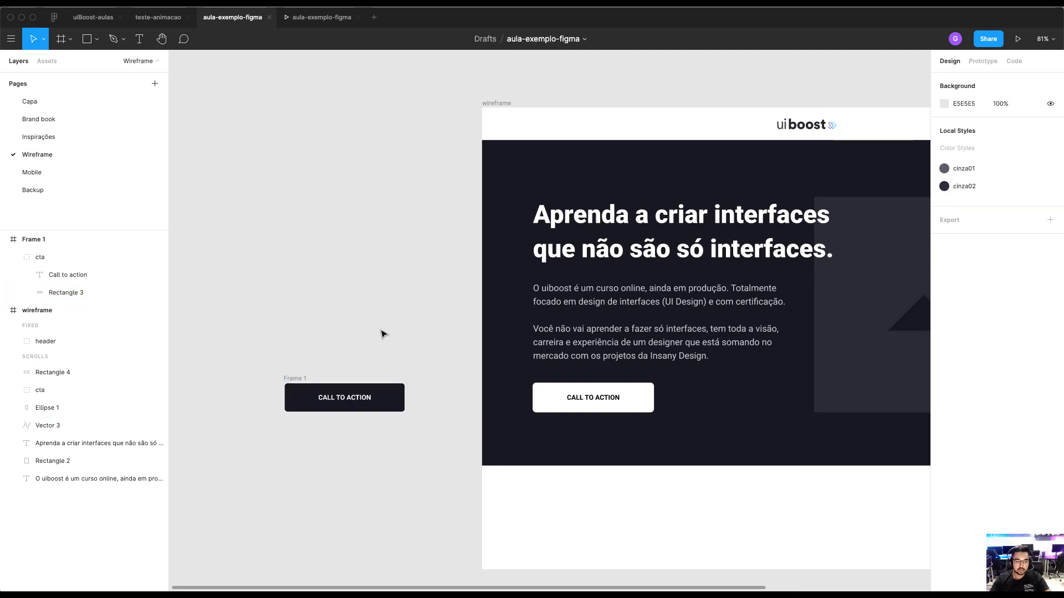
Test the call-to-action button's hover overlay in the prototype preview and return to the design file
left_click_drag(391, 330, 368, 332)
left_click(321, 18)
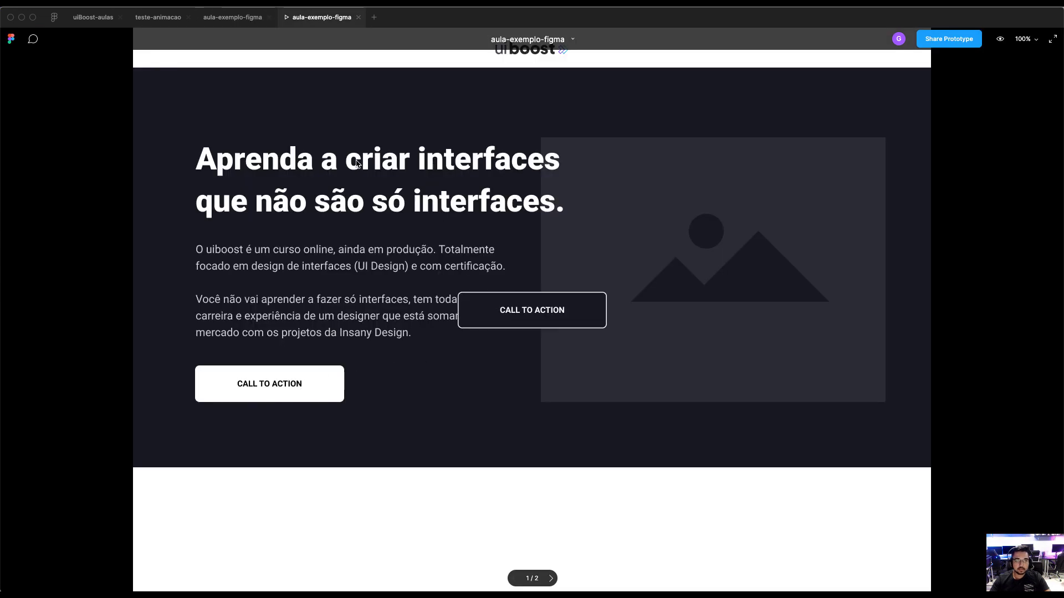
left_click(232, 17)
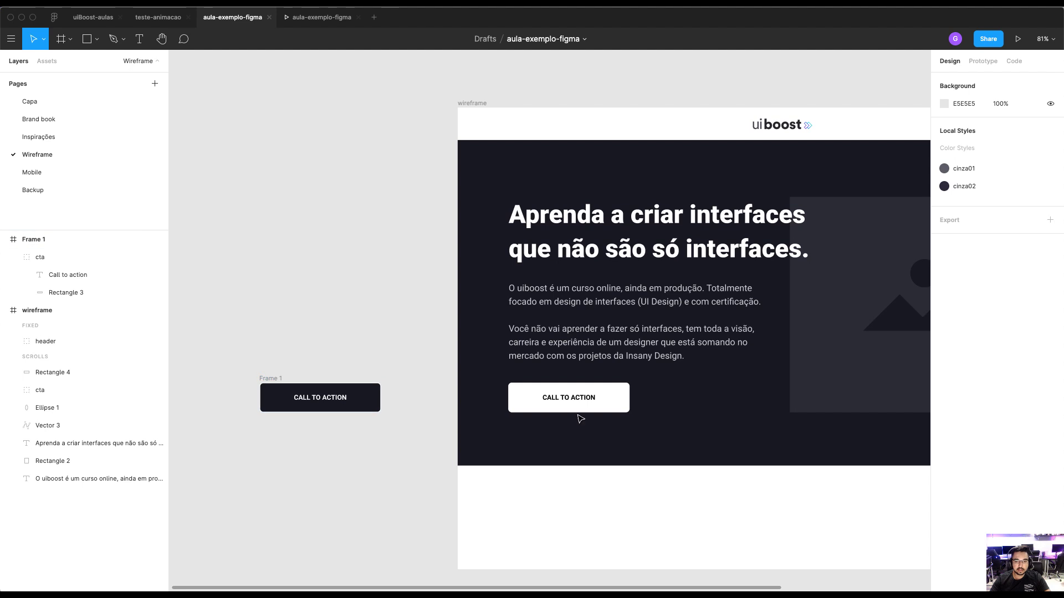
Set the cta overlay's position to Manual, place it exactly over the wireframe's button, and open the prototype preview
left_click_drag(612, 380, 533, 379)
left_click(507, 407)
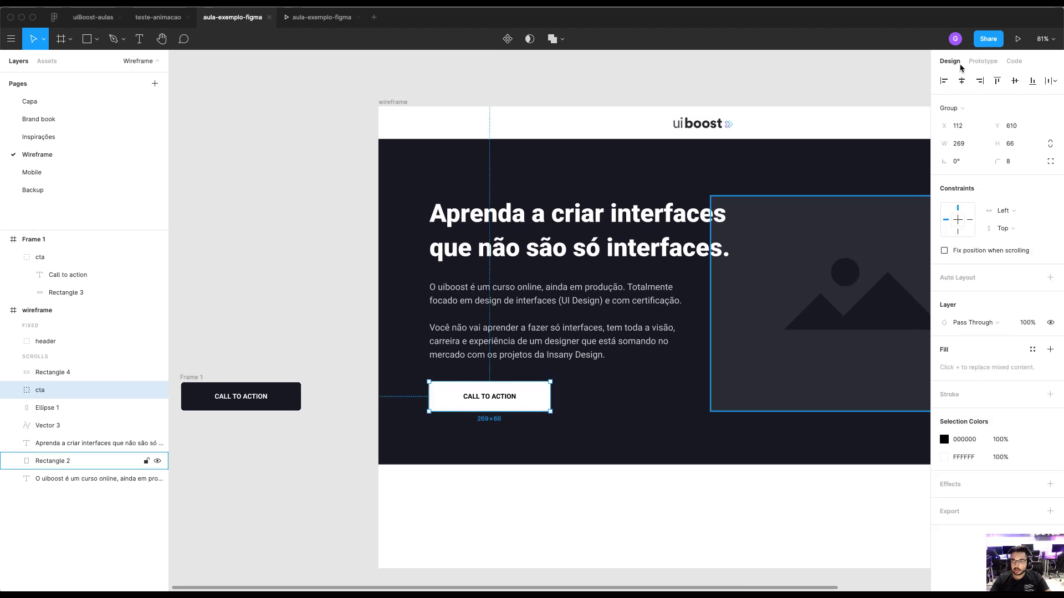
left_click(981, 63)
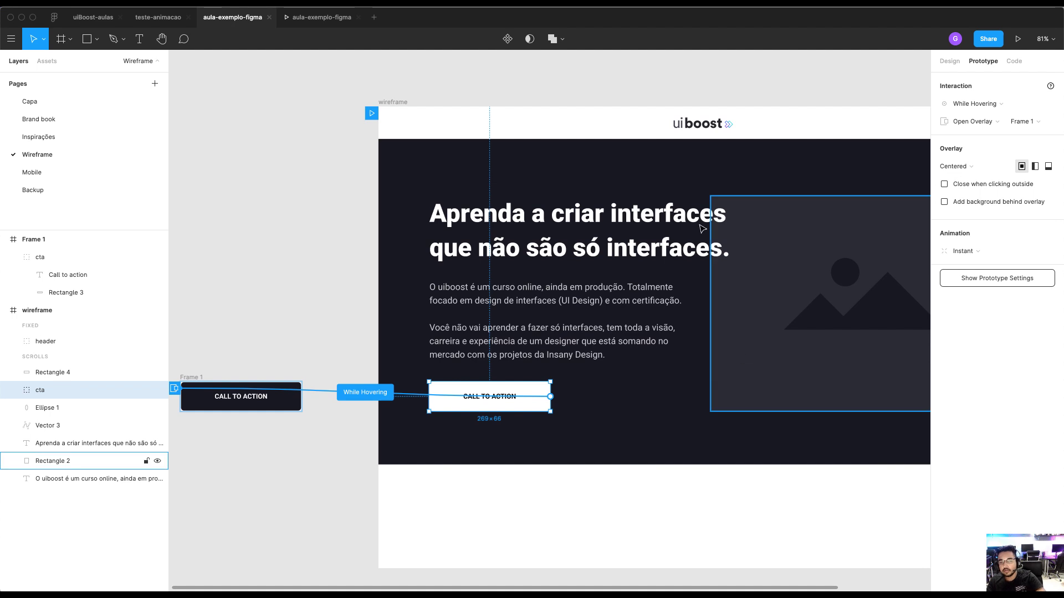
left_click(959, 172)
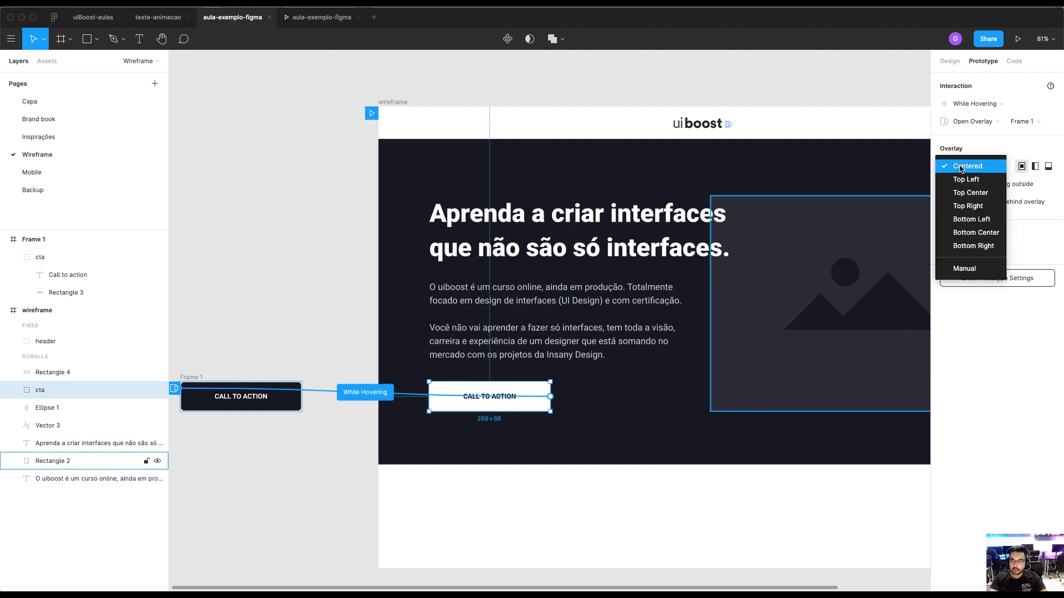
left_click(962, 269)
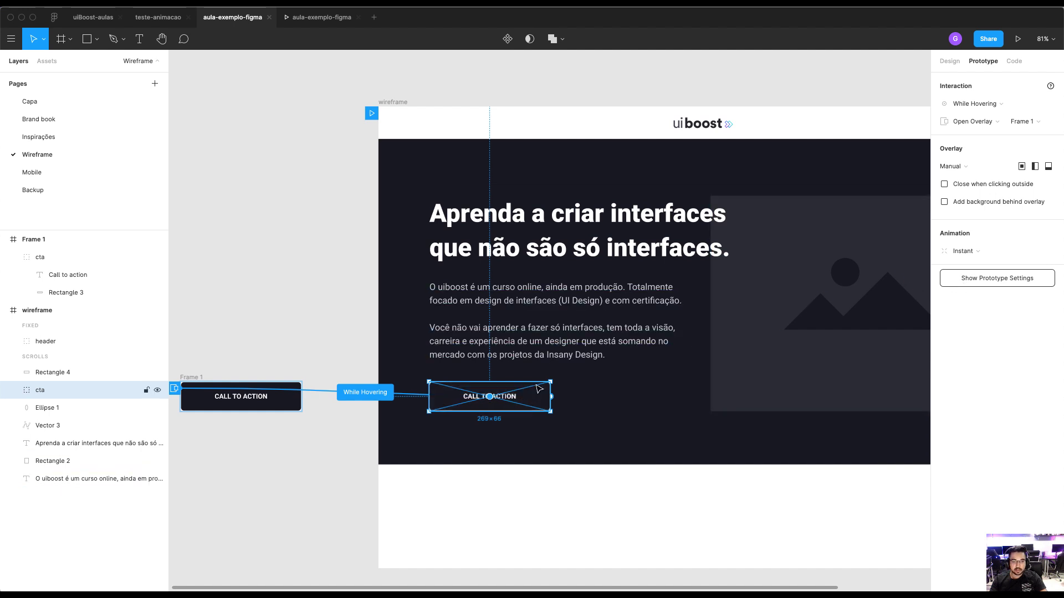
key("super+alt+Return")
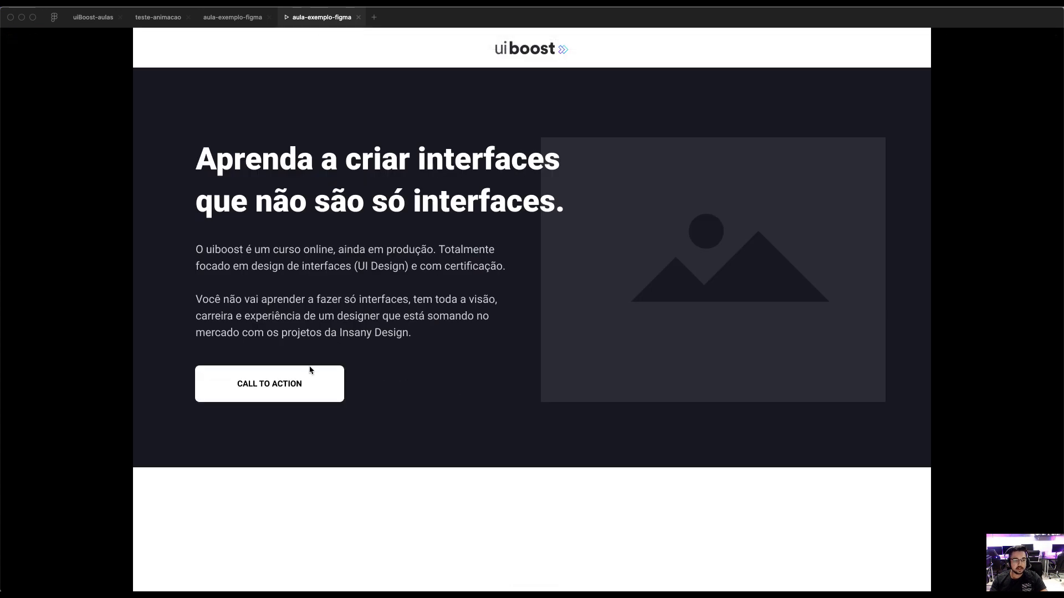
Set the hover overlay's animation to Dissolve and check the transition in the prototype preview, returning to the design file
left_click(239, 20)
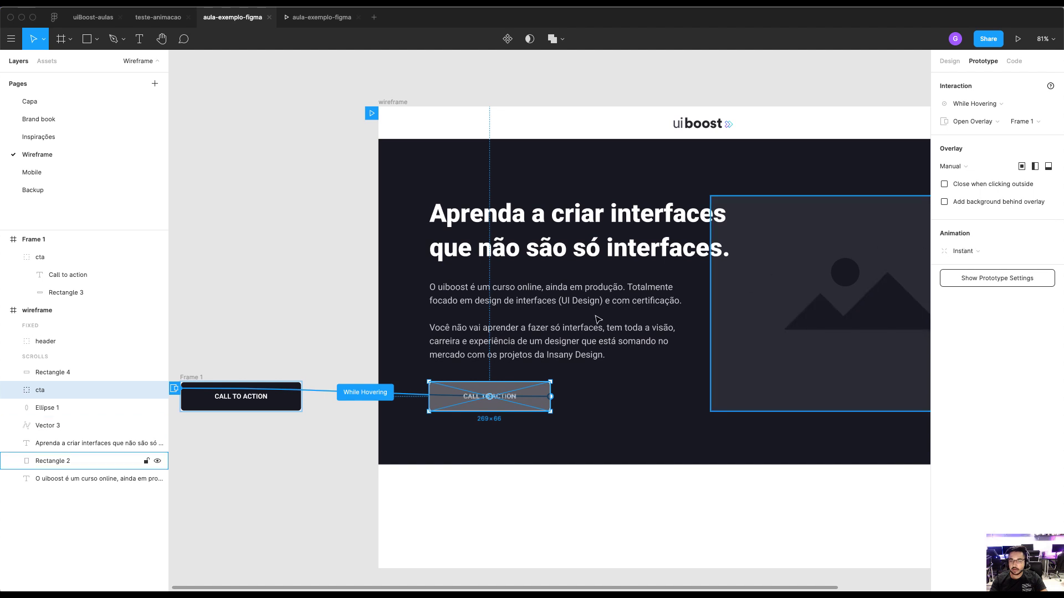
left_click(972, 253)
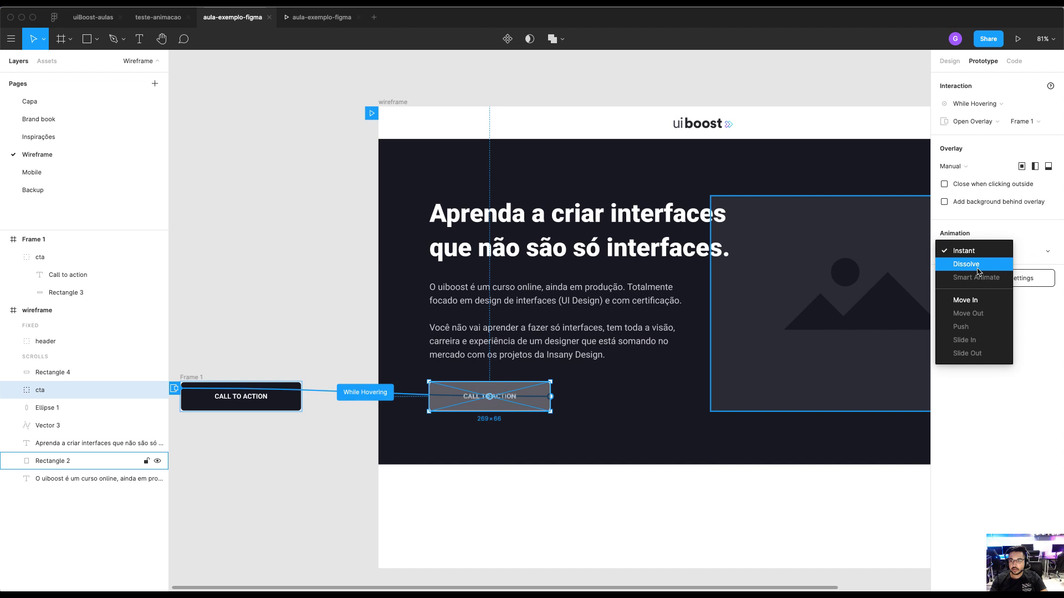
left_click(978, 265)
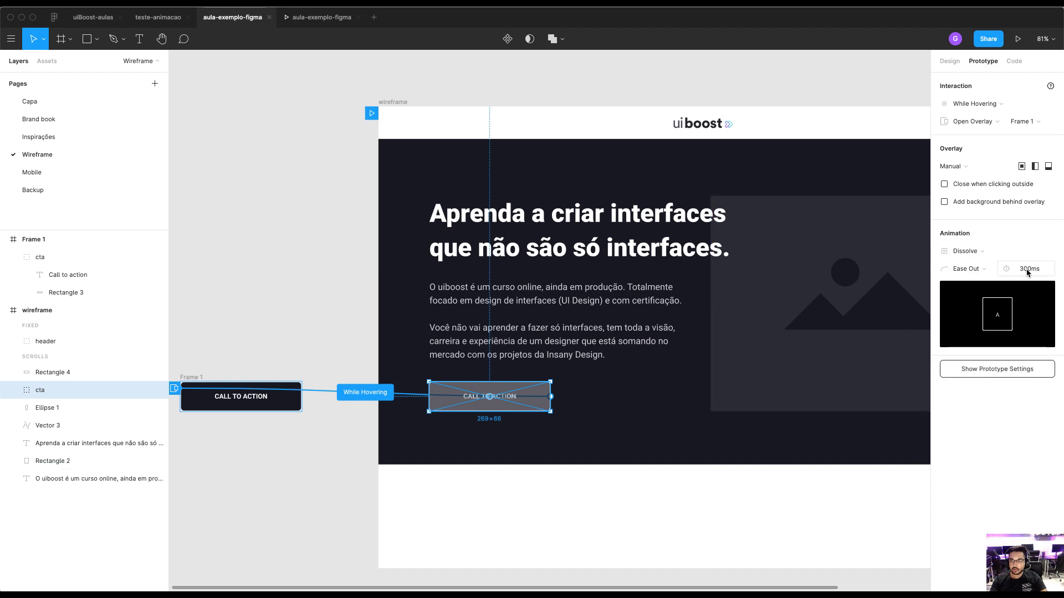
left_click(670, 299)
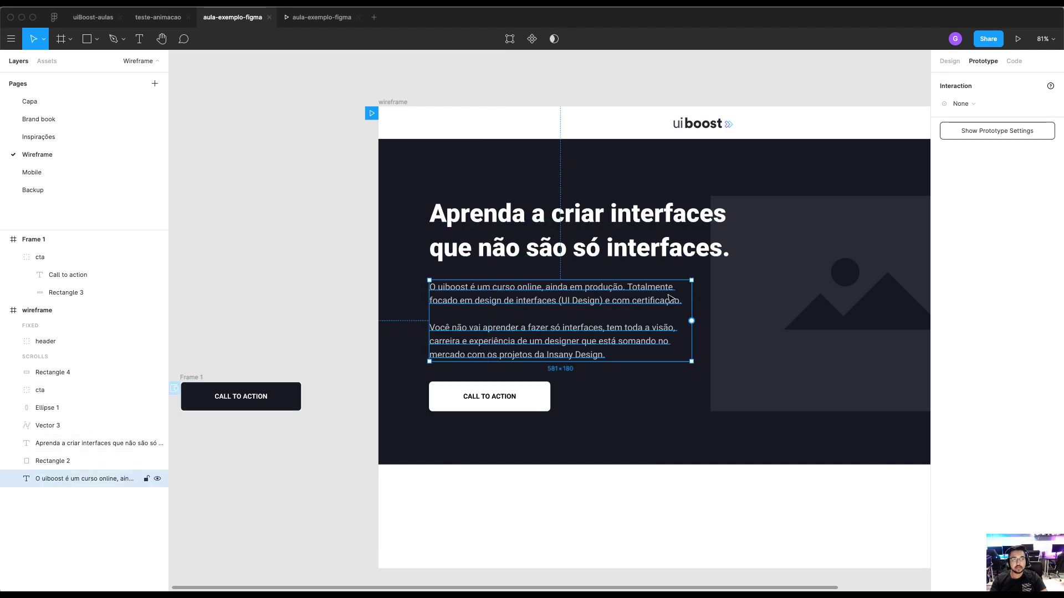
left_click(320, 18)
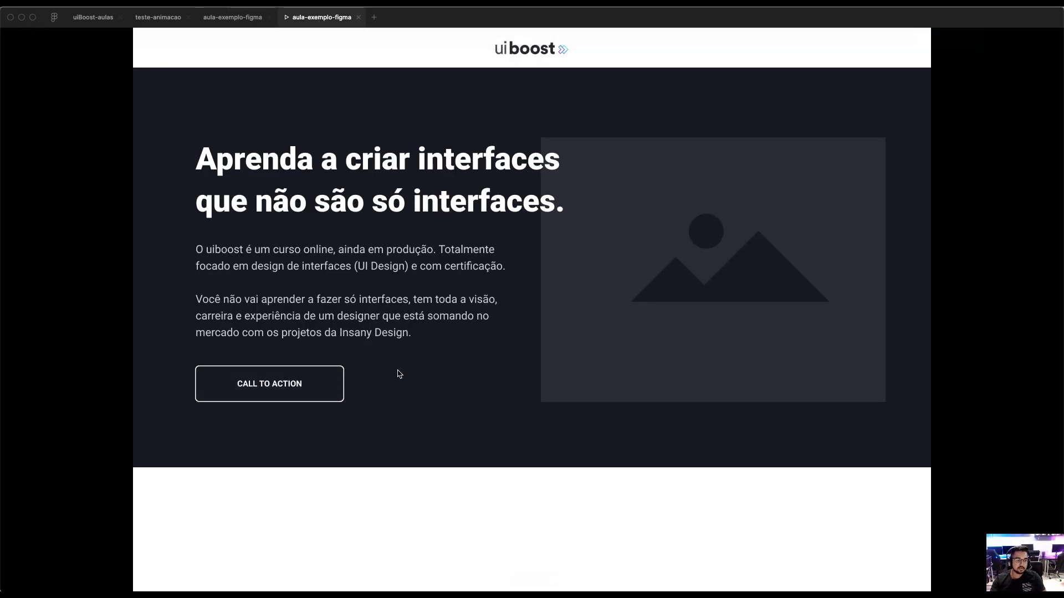
left_click(237, 20)
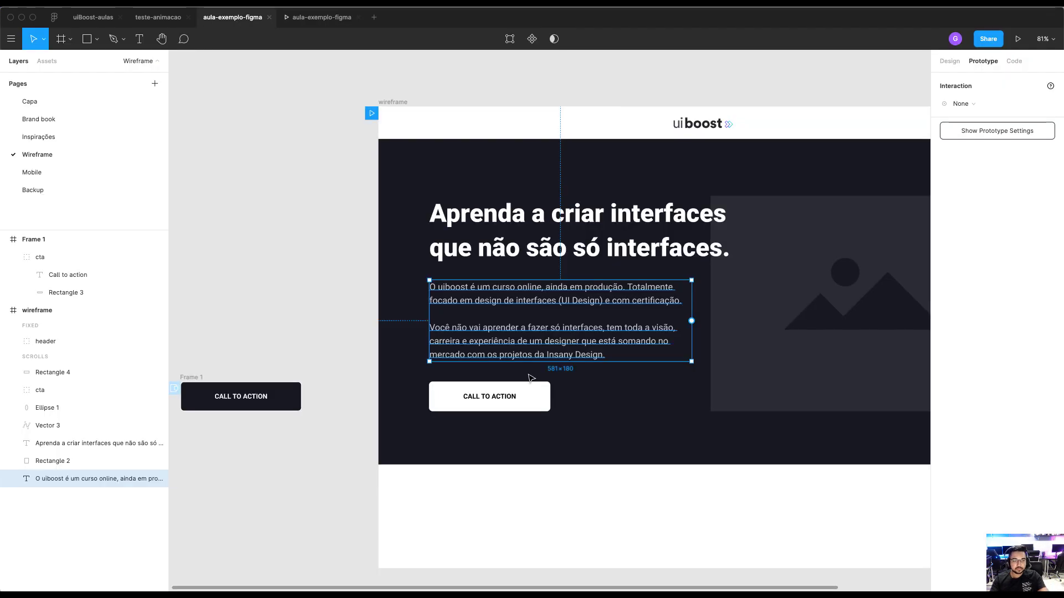
Remove the fill of Rectangle 3 in the wireframe's cta and give it a white FFFFFF inside stroke
left_click(426, 396)
left_click(443, 397)
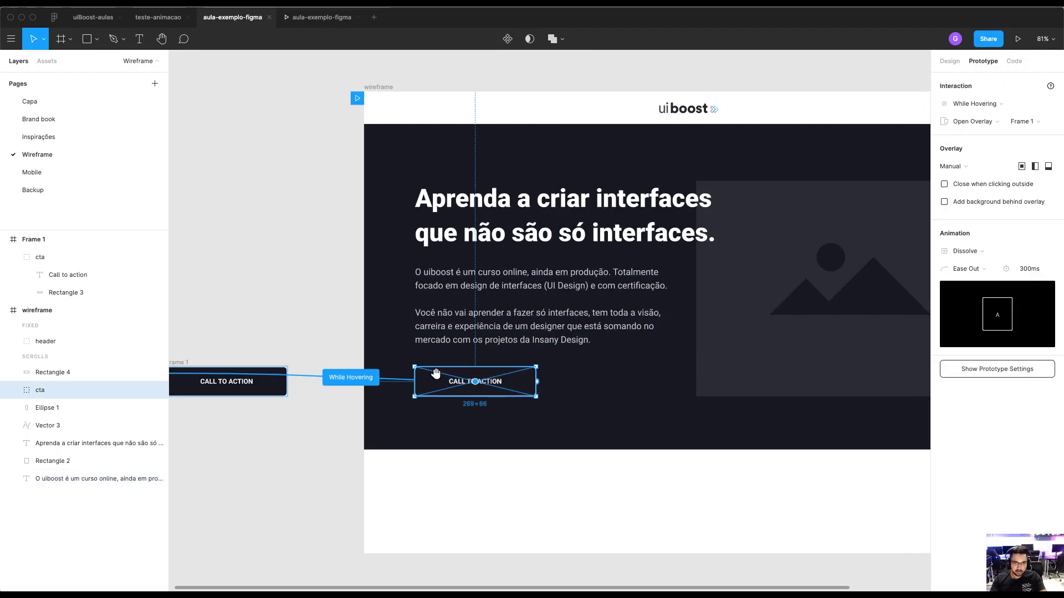
scroll(690, 252, "down", 1)
left_click(949, 62)
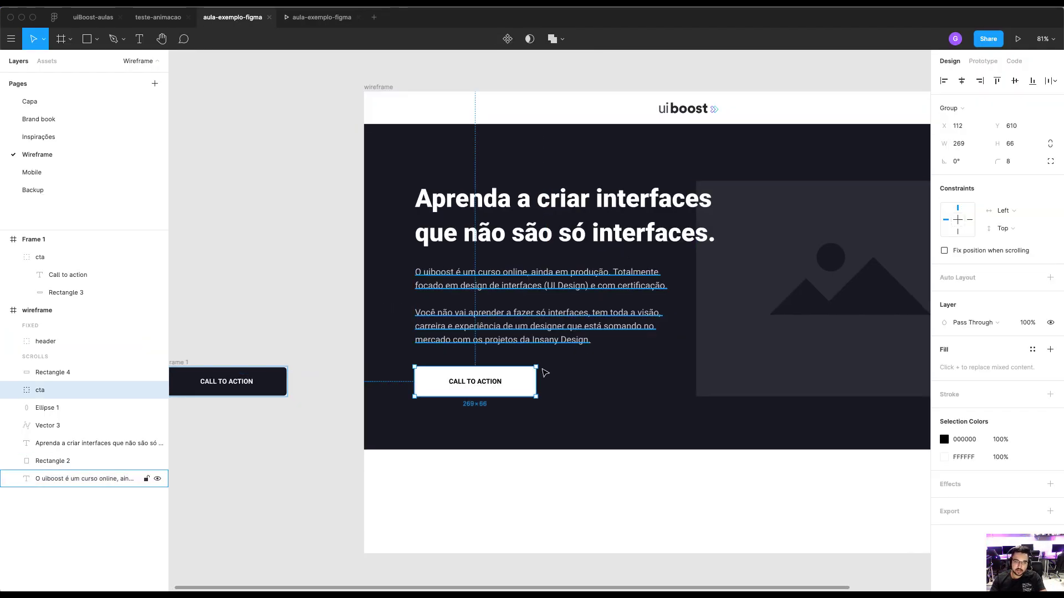
double_click(432, 384)
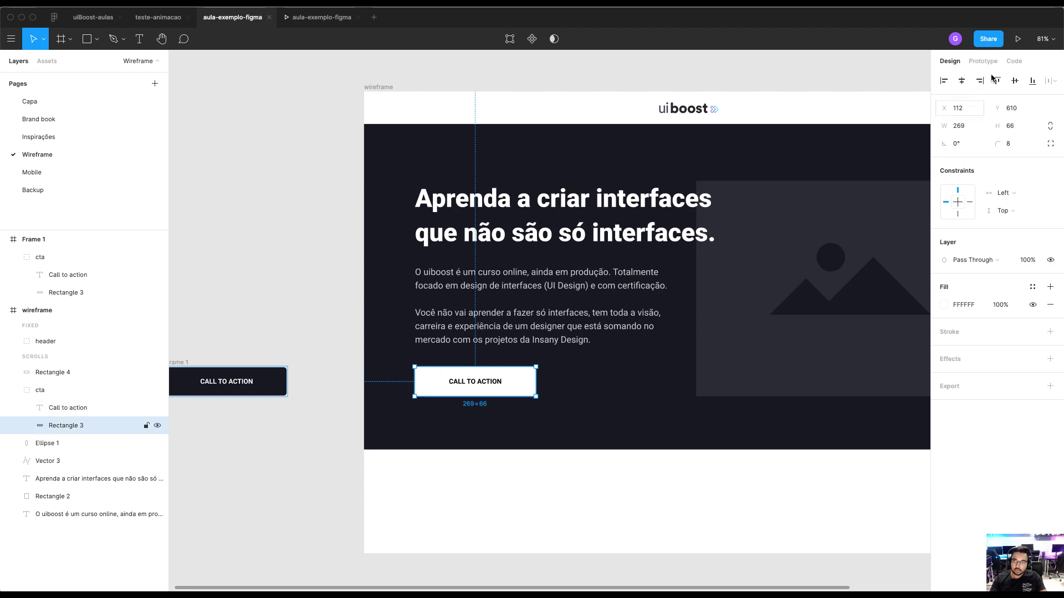
left_click(1049, 304)
left_click(1050, 315)
left_click(612, 462)
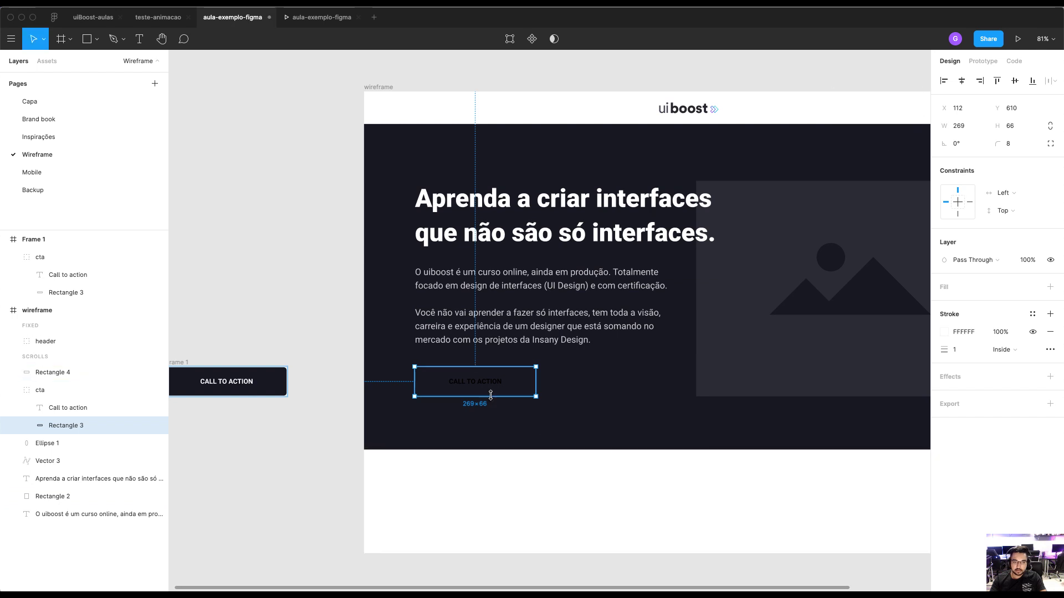
Recolour the wireframe button's Call to action text white, sampling the colour from the white section below the hero
left_click(491, 383)
key("i")
left_click(662, 503)
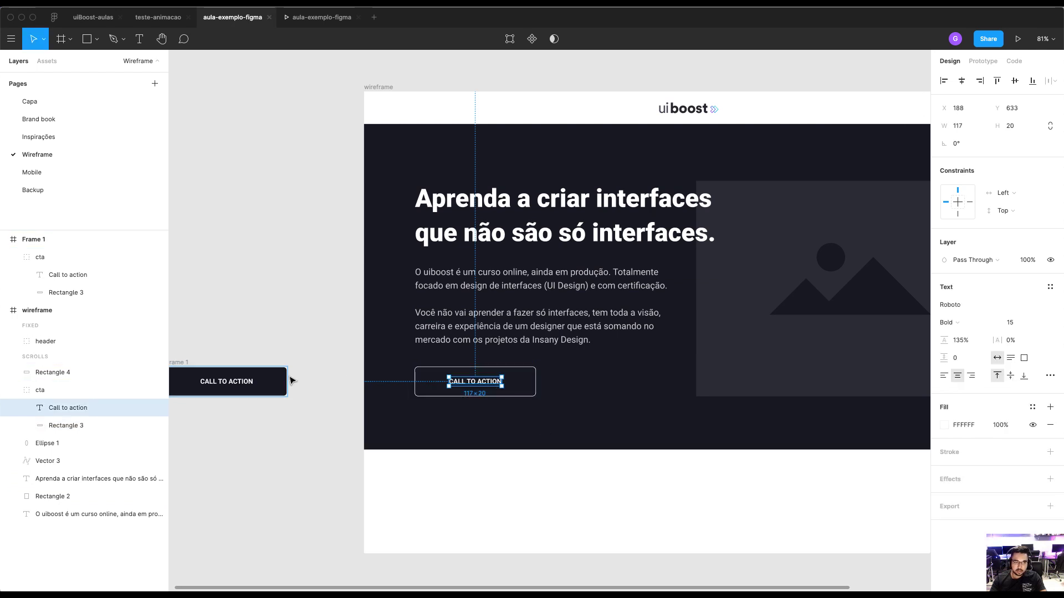
Change the fill of Rectangle 3 in Frame 1 to white, sampled from the wireframe's white section
scroll(438, 347, "left", 3)
scroll(438, 347, "left", 2)
left_click(438, 363)
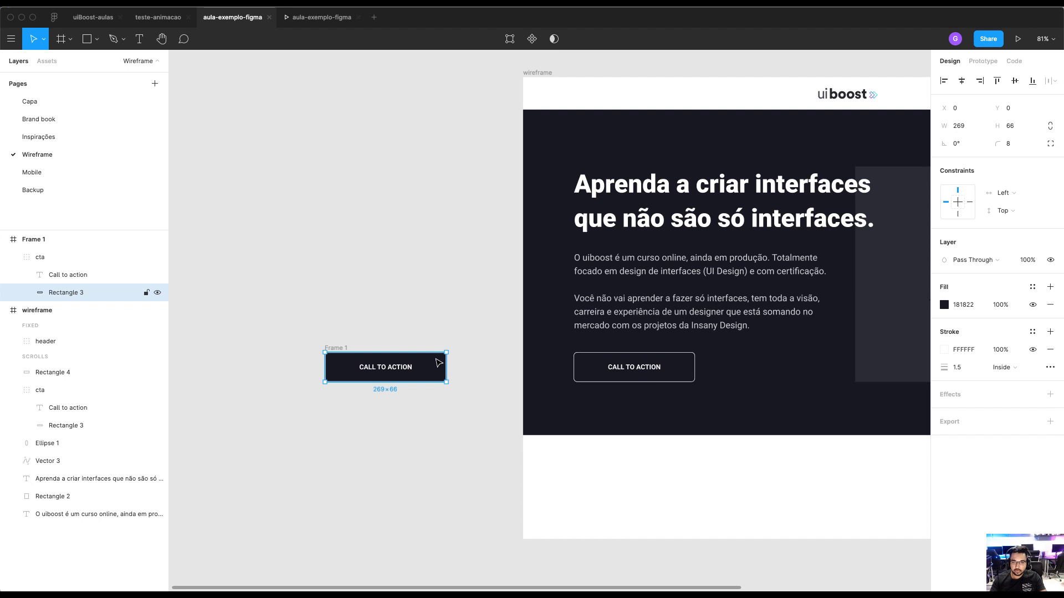
key("i")
left_click(774, 468)
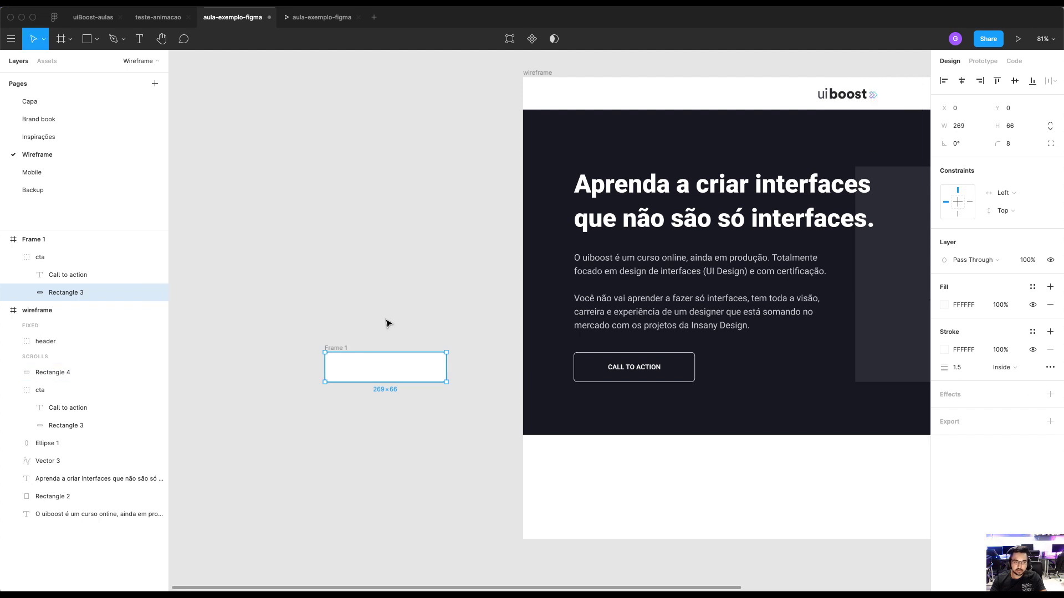
Recolour the Call to action text in Frame 1 to 181822, sampled from the wireframe's dark background
left_click(388, 331)
double_click(409, 372)
key("i")
left_click(639, 418)
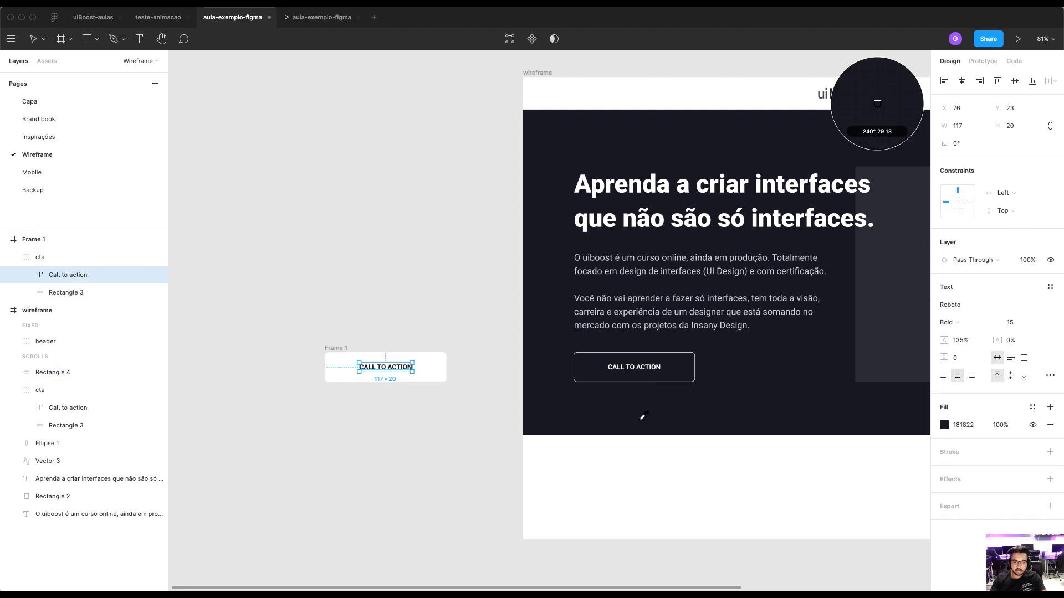
Test the inverted button colours on hover in the prototype preview and return to the design file
key("Escape")
key("super+alt+Return")
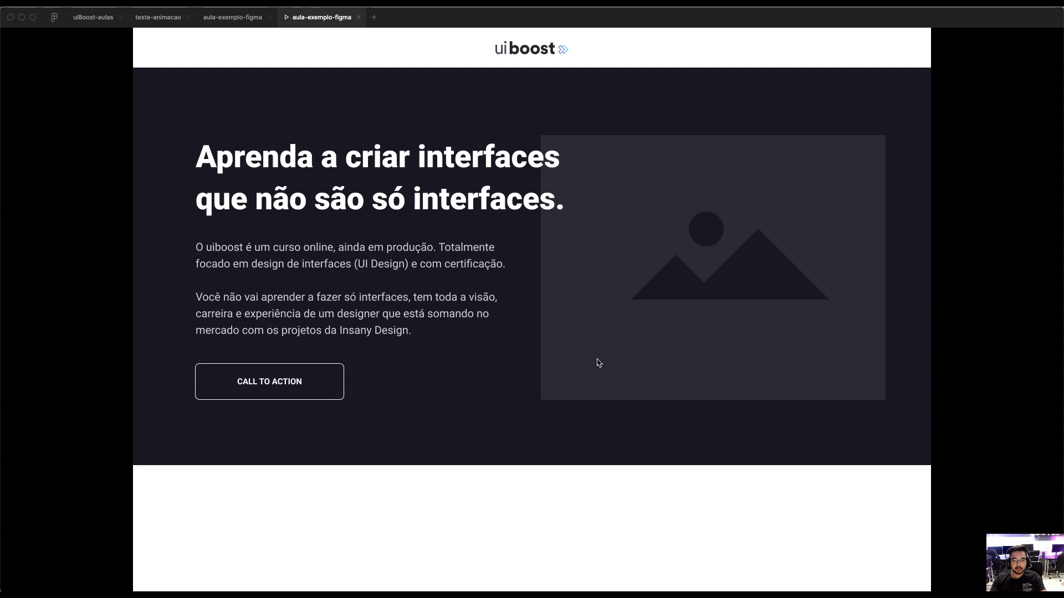
left_click(236, 18)
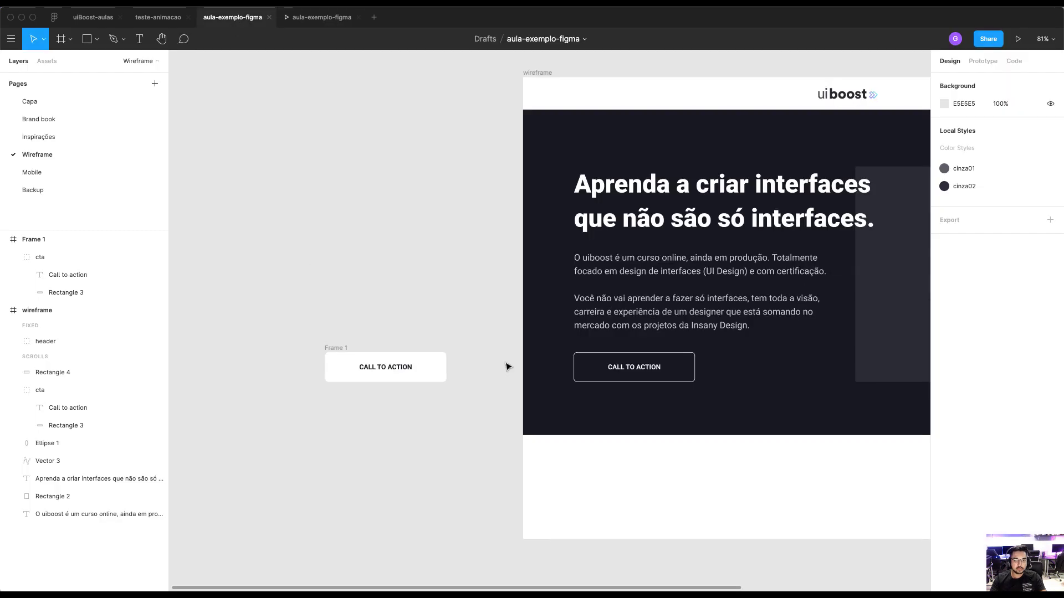
Try resizing the wireframe frame from its lower edge and undo the change
scroll(387, 261, "right", 4)
scroll(359, 264, "down", 5)
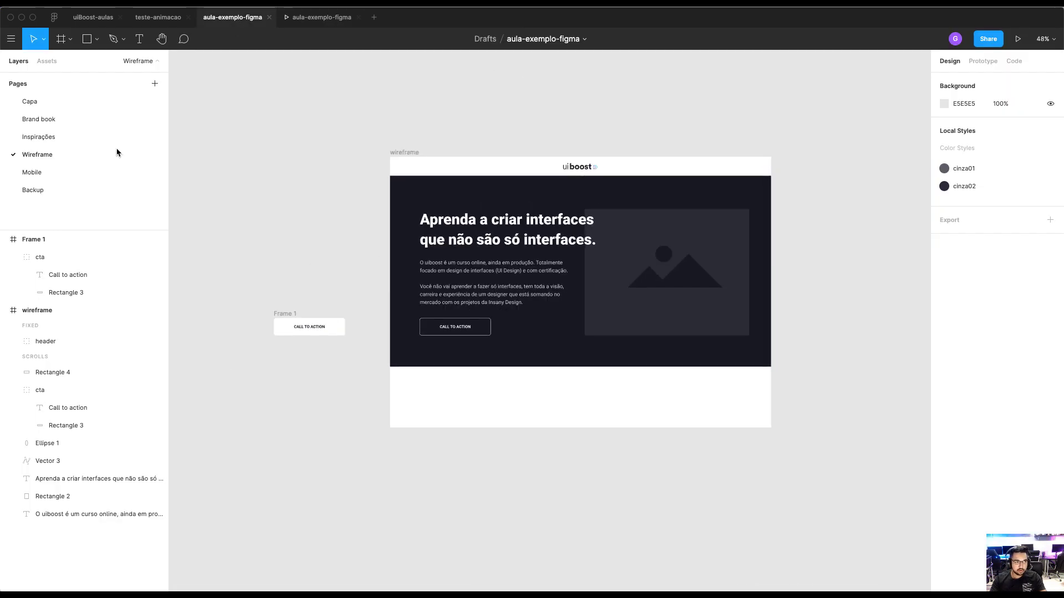
left_click_drag(432, 140, 422, 139)
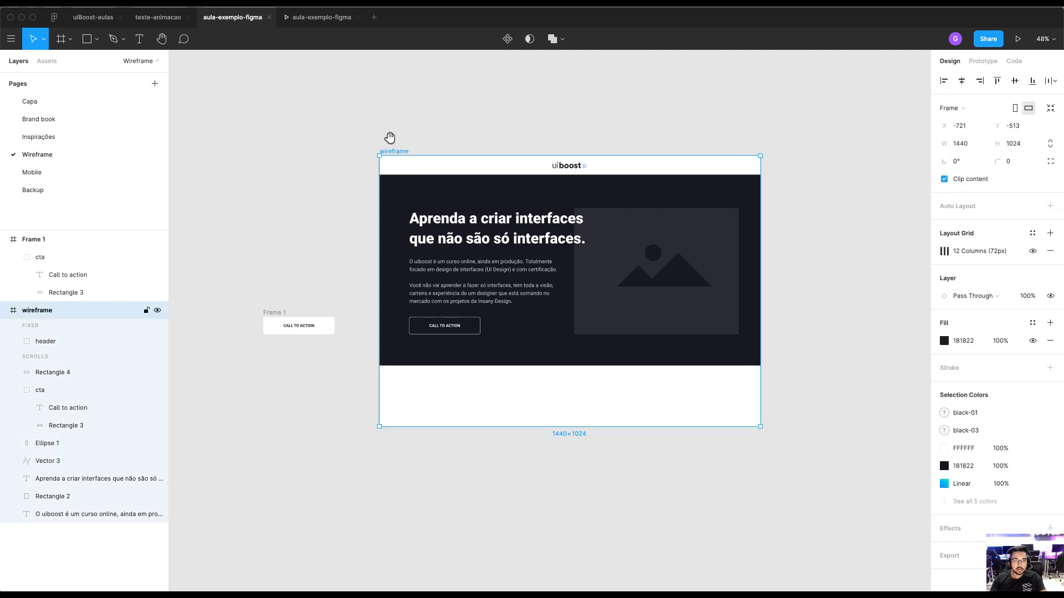
left_click(399, 152)
left_click_drag(257, 100, 772, 444)
left_click_drag(820, 412, 821, 408)
mouse_move(558, 465)
left_mouse_down()
mouse_move(563, 548)
mouse_move(577, 458)
left_mouse_up()
key("super+z")
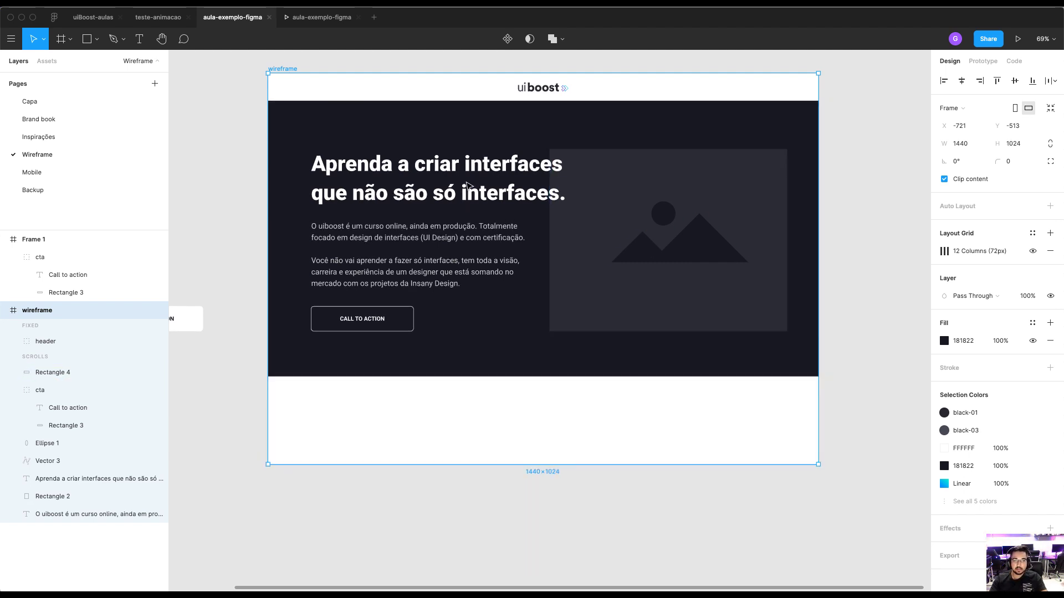
Set the headline's horizontal and vertical constraints to Center and stretch the wireframe frame to about 1194 px high
left_click(470, 185)
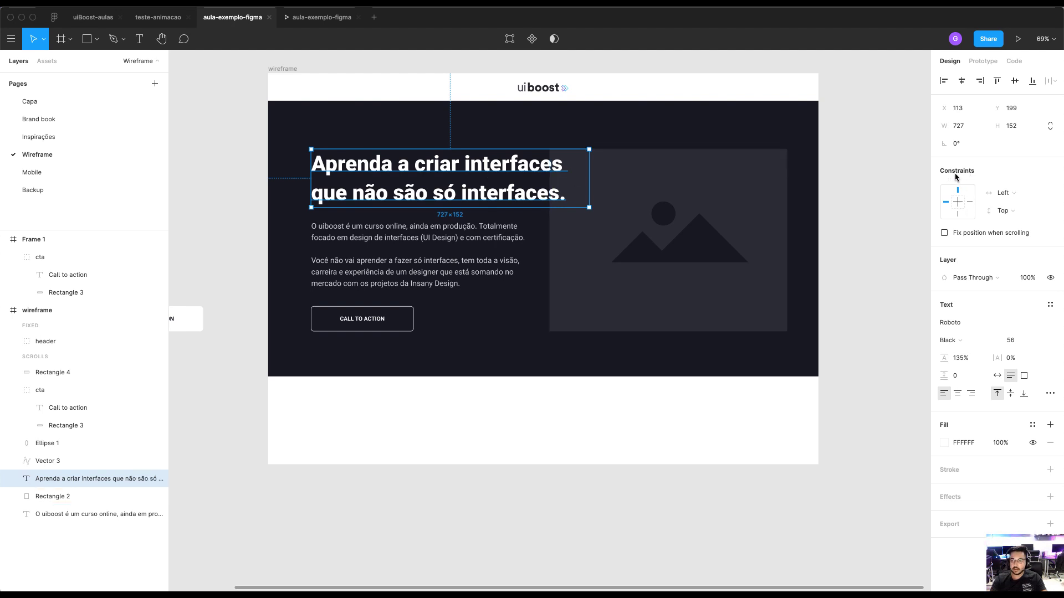
left_click(958, 202)
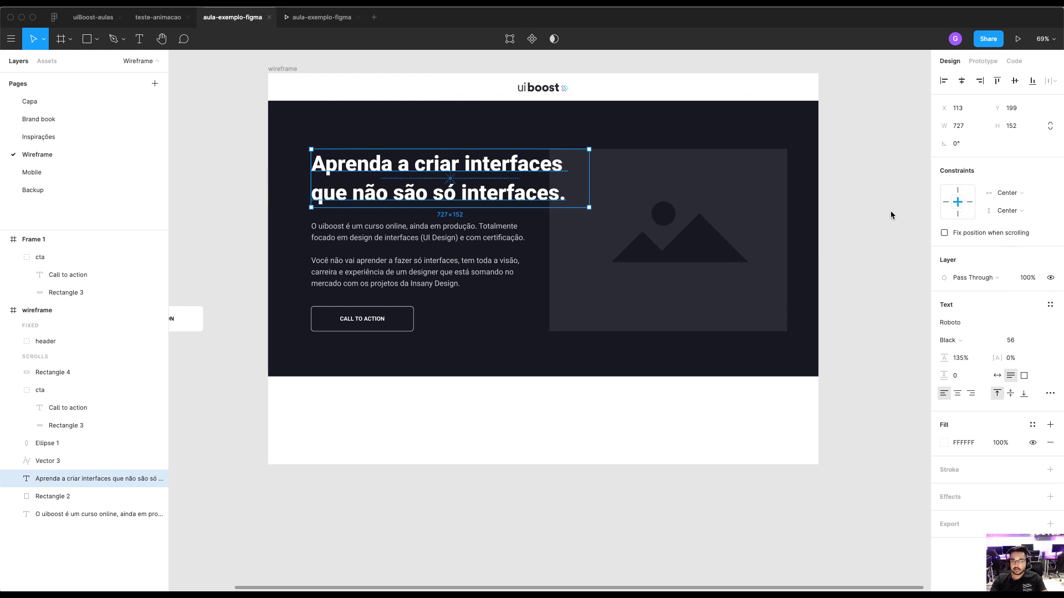
left_click(285, 70)
left_click_drag(559, 465, 584, 510)
left_click_drag(581, 410, 611, 467)
left_click(272, 66)
left_click(279, 69)
scroll(548, 310, "down", 1)
left_click_drag(547, 451, 581, 511)
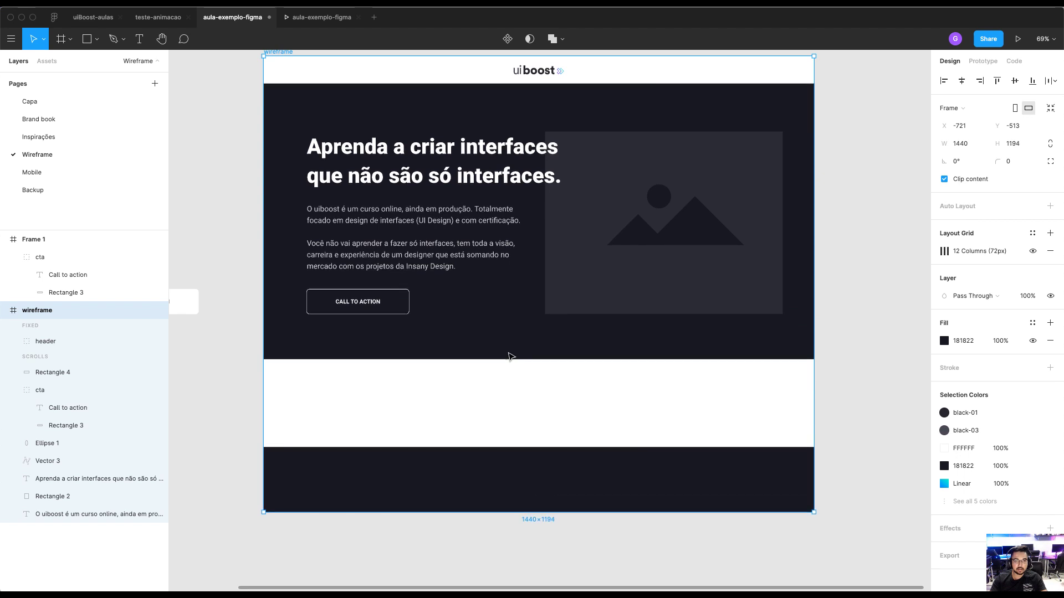
Try moving the headline within the wireframe and undo the change
left_click(475, 162)
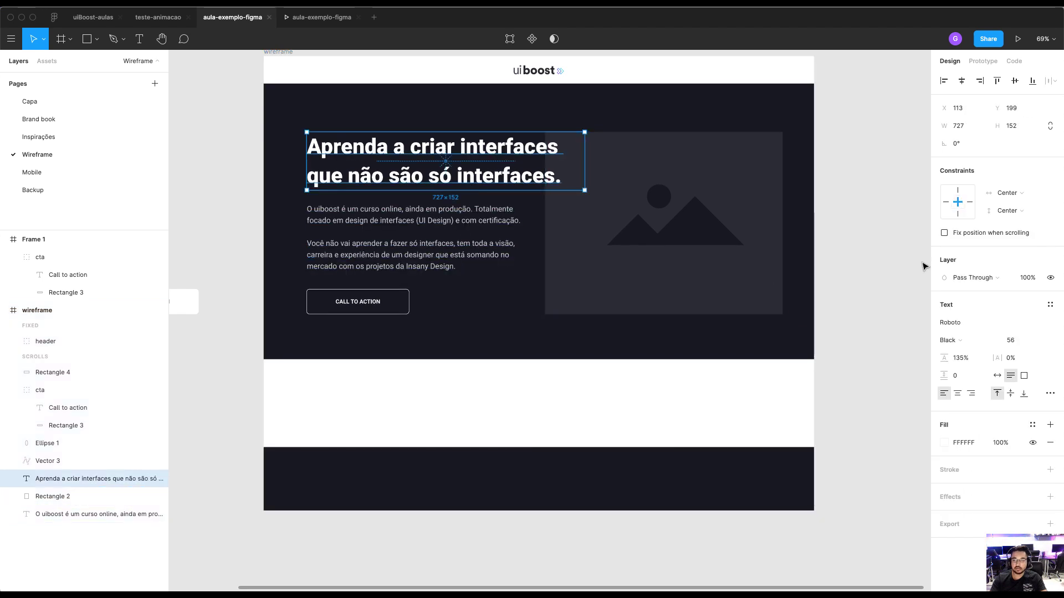
left_click_drag(438, 166, 314, 100)
scroll(299, 117, "up", 2)
key("super+z")
Extend the wireframe frame downward to a height of 1500 px
left_click(267, 124)
scroll(512, 249, "down", 5)
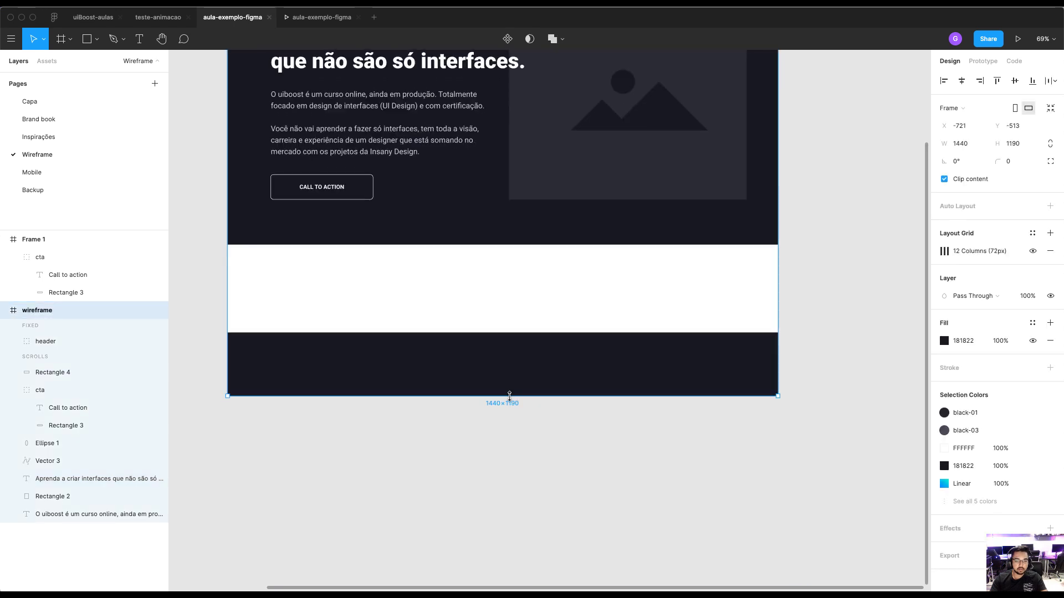
left_click_drag(509, 395, 534, 486)
left_click_drag(534, 357, 532, 518)
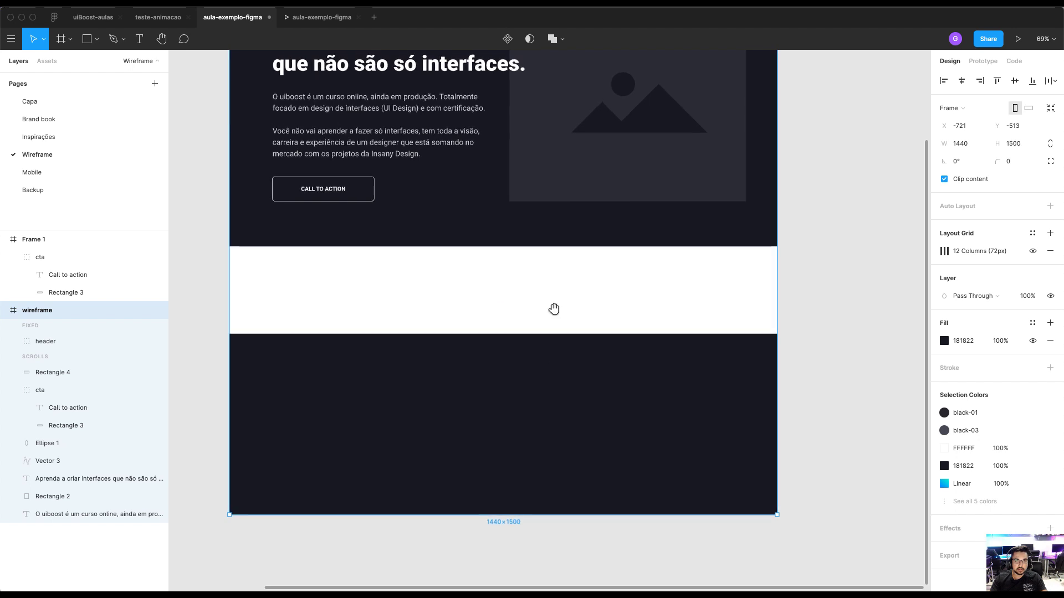
scroll(556, 402, "up", 5)
left_click_drag(297, 78, 397, 245)
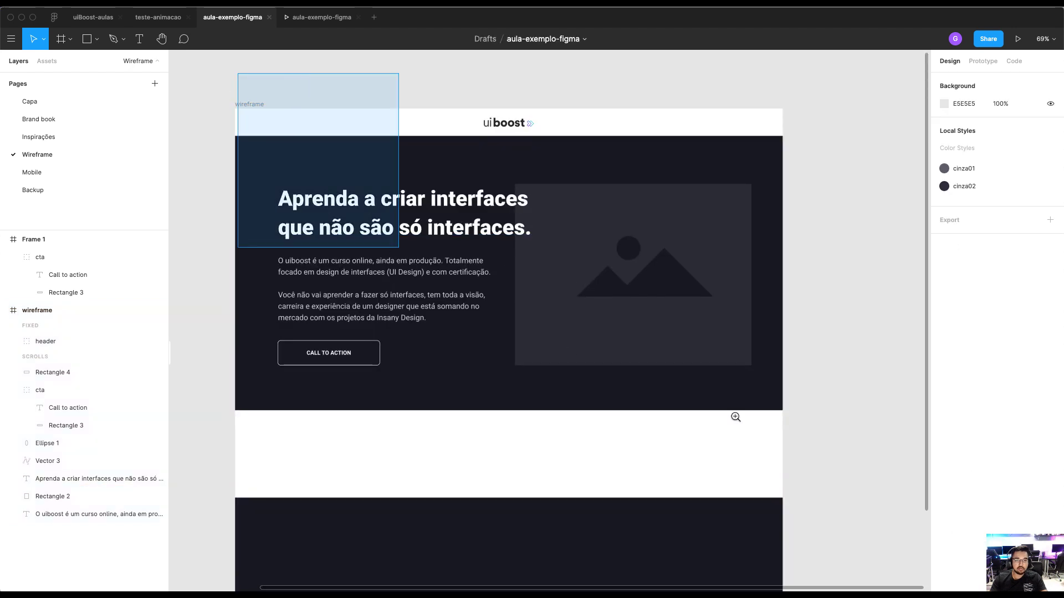
scroll(736, 418, "up", 3)
left_click_drag(403, 318, 462, 321)
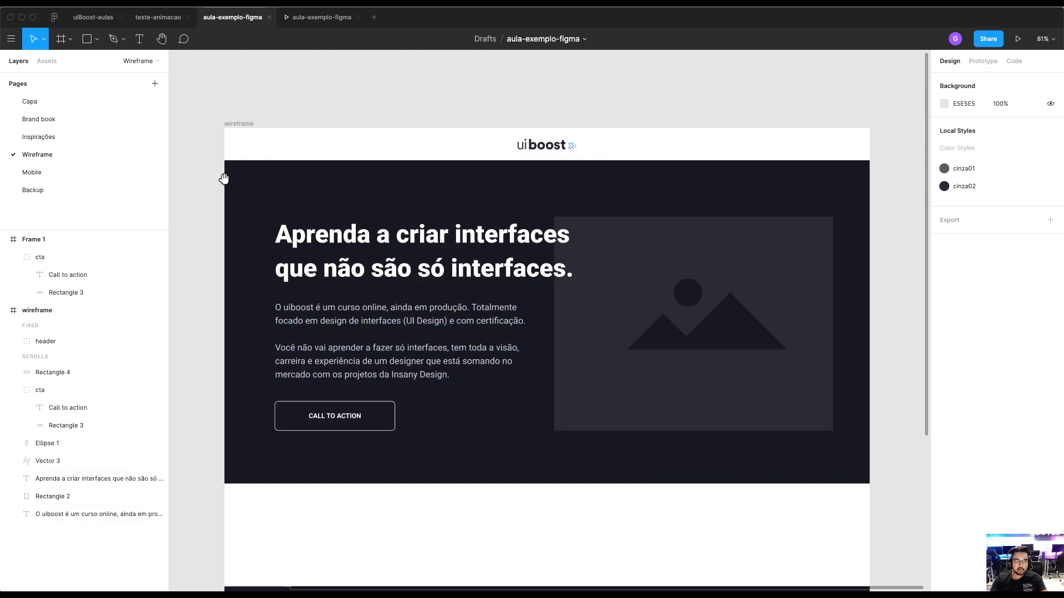
scroll(227, 144, "down", 3)
scroll(438, 143, "up", 1)
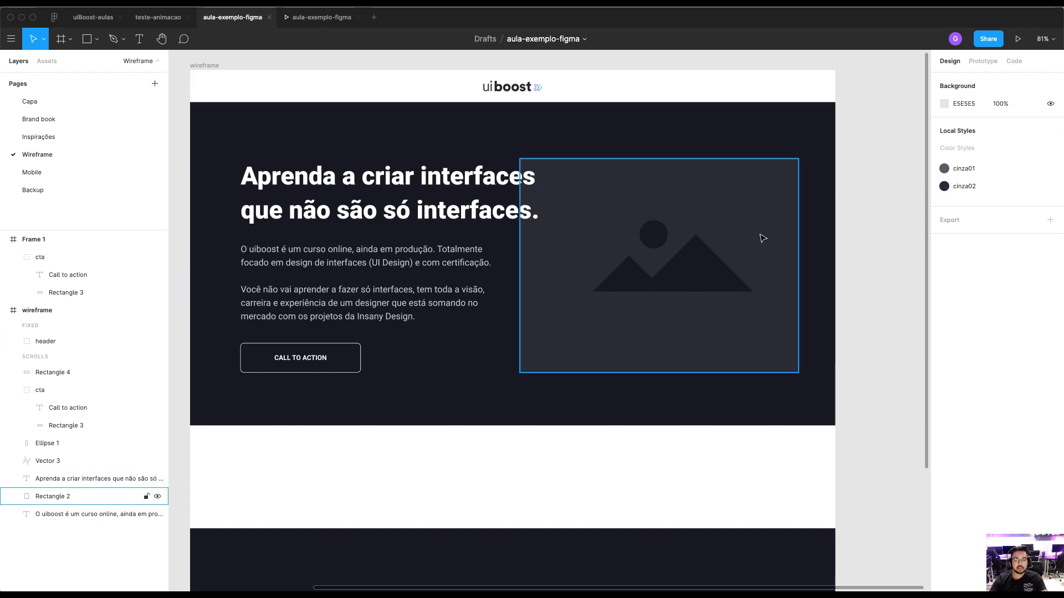
left_click_drag(477, 249, 509, 251)
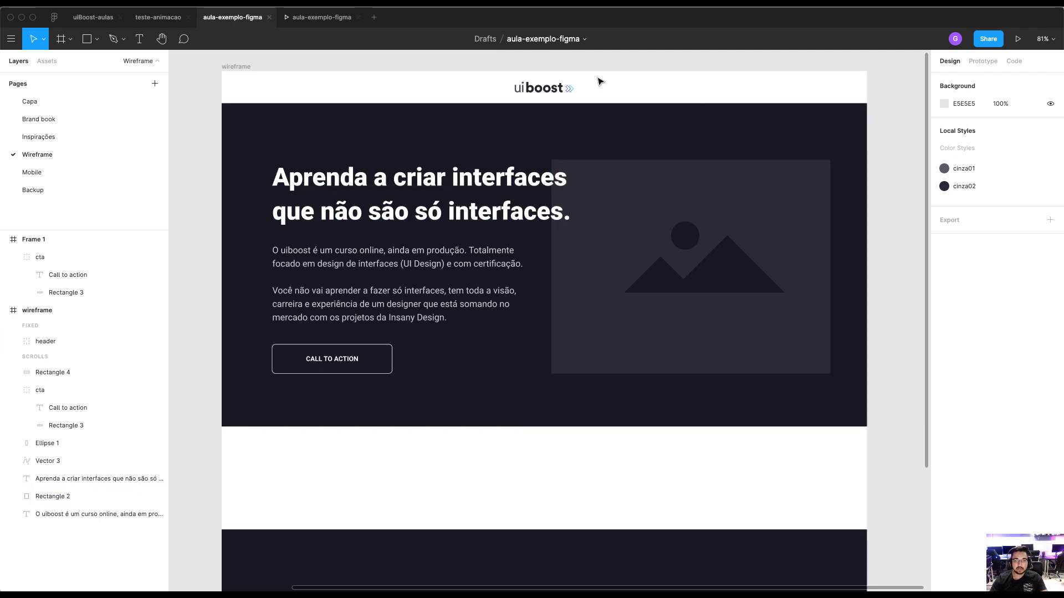
Examine the wireframe's hero section against the layout grid, including its headline, body text, image placeholder and white section
left_click(600, 262)
key("ctrl+g")
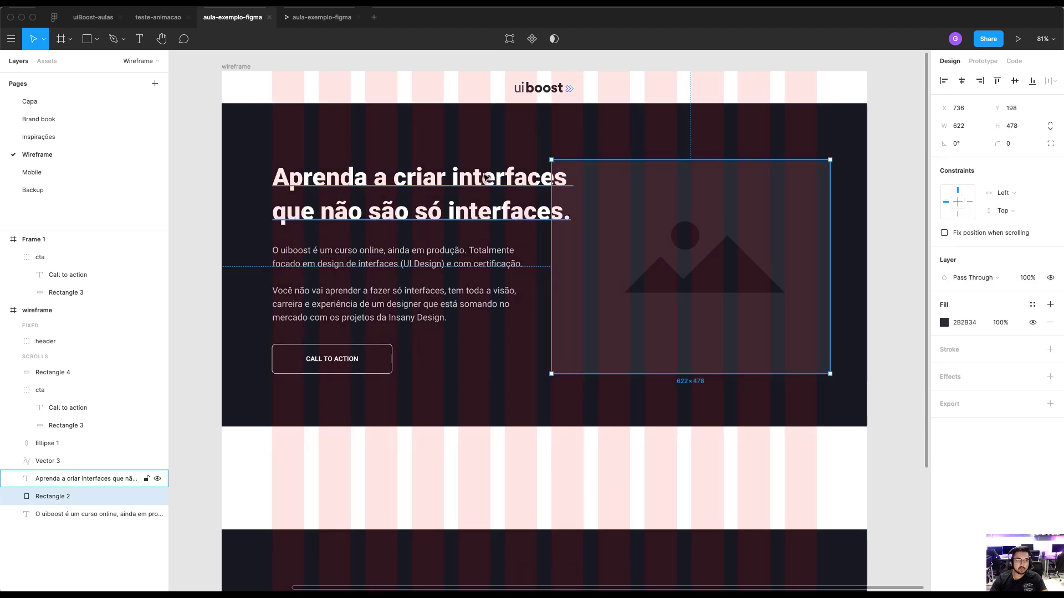
key("ctrl+g")
left_click(287, 62)
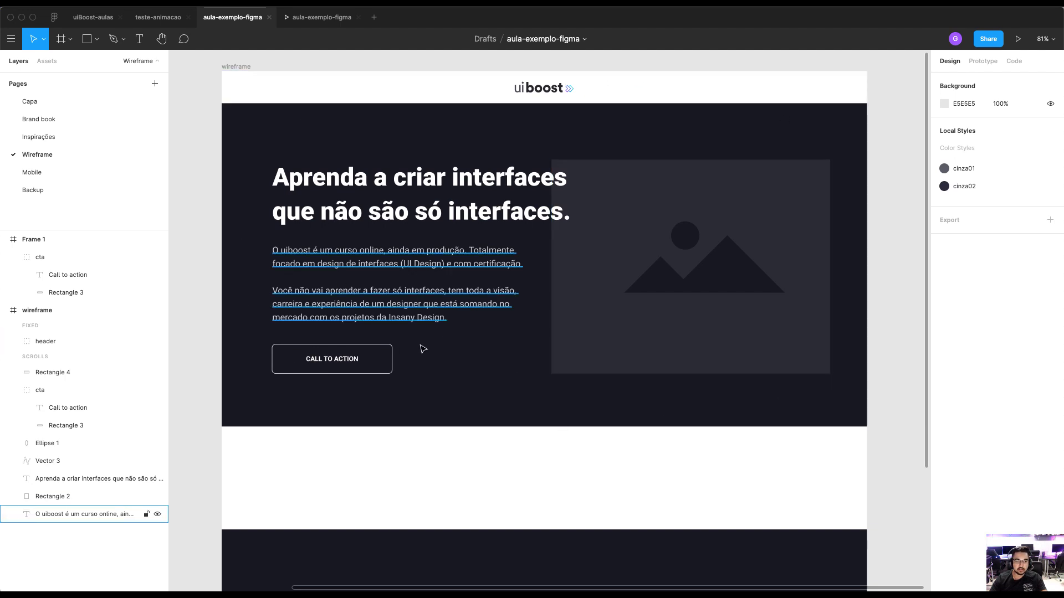
left_click_drag(501, 321, 500, 295)
left_click(443, 234)
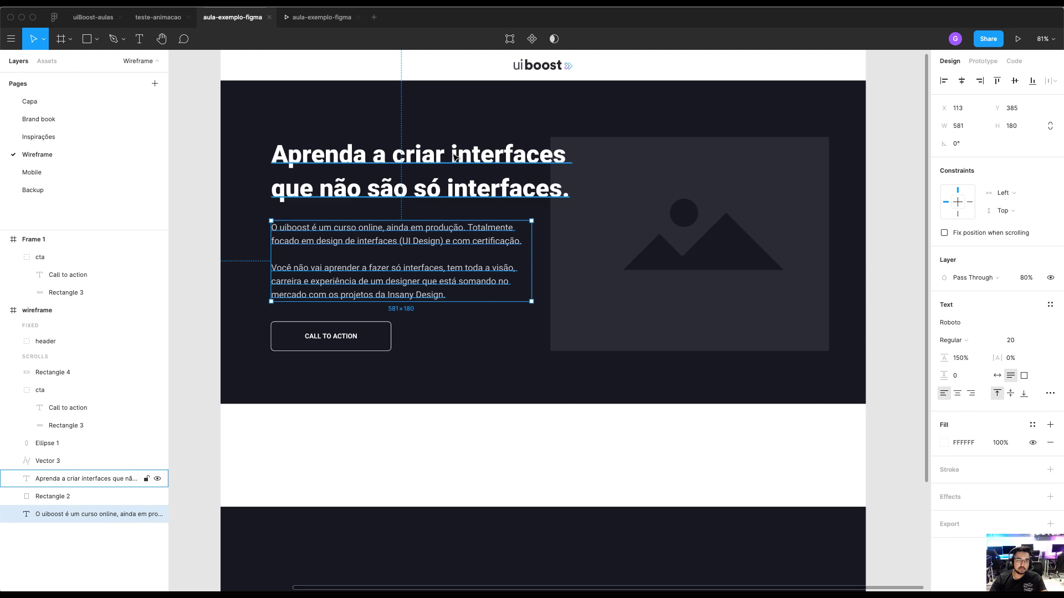
left_click_drag(518, 211, 516, 172)
scroll(737, 207, "down", 3)
left_click(826, 182)
left_click(545, 354)
left_click_drag(541, 328, 517, 413)
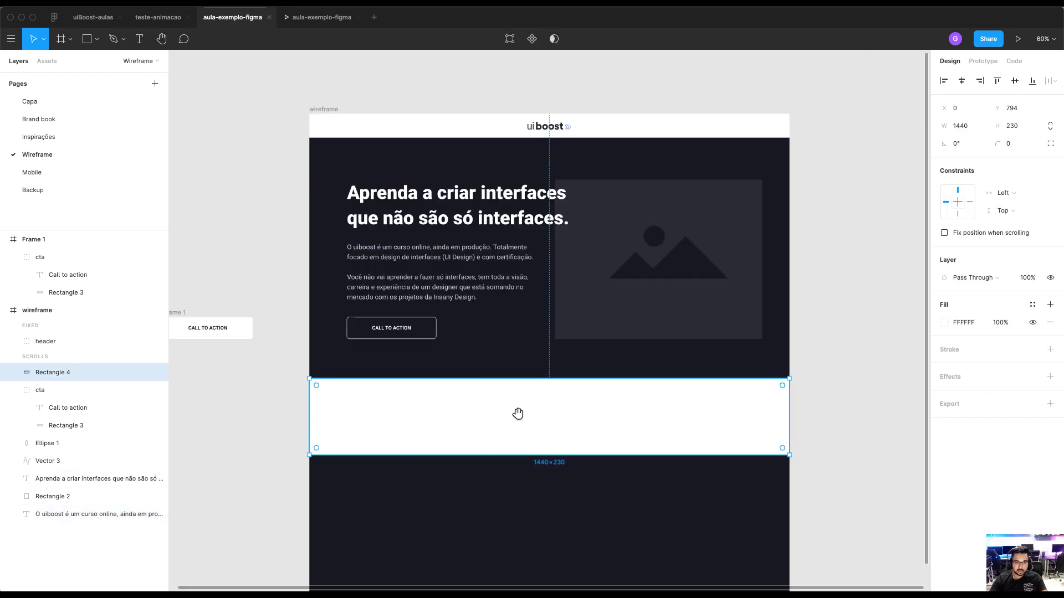
left_click(237, 121)
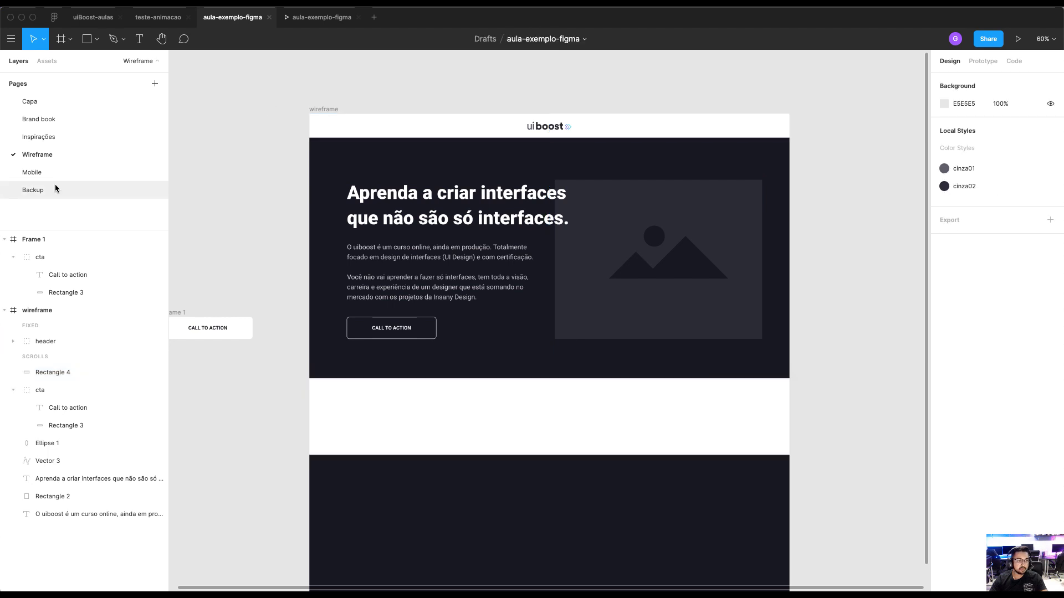
Copy the lp frame from the uiBoost-aulas file and paste it into the Wireframe page of aula-exemplo-figma
left_click(111, 22)
left_click(377, 150)
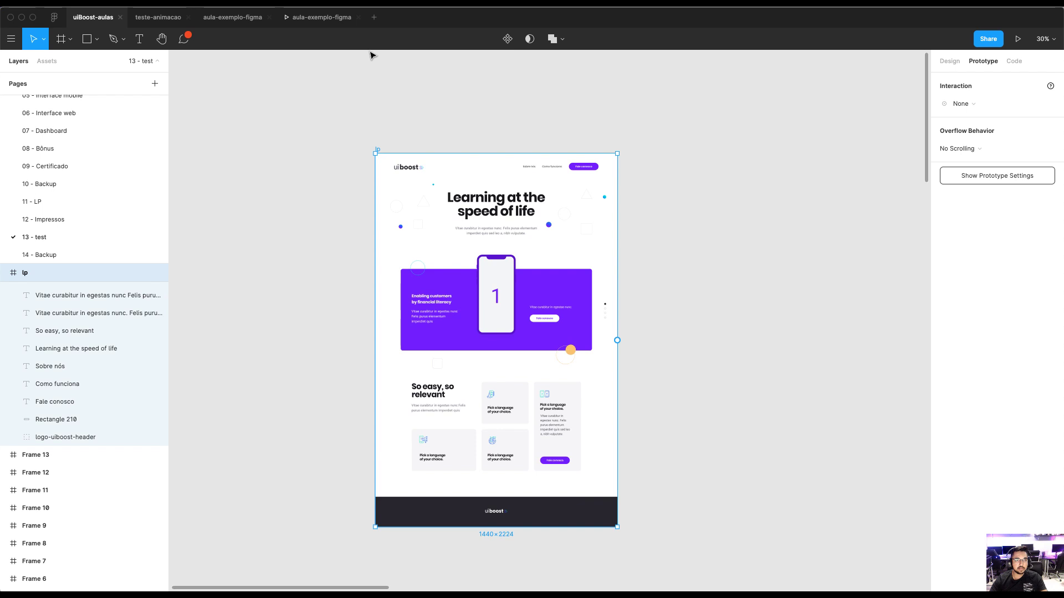
left_click(244, 19)
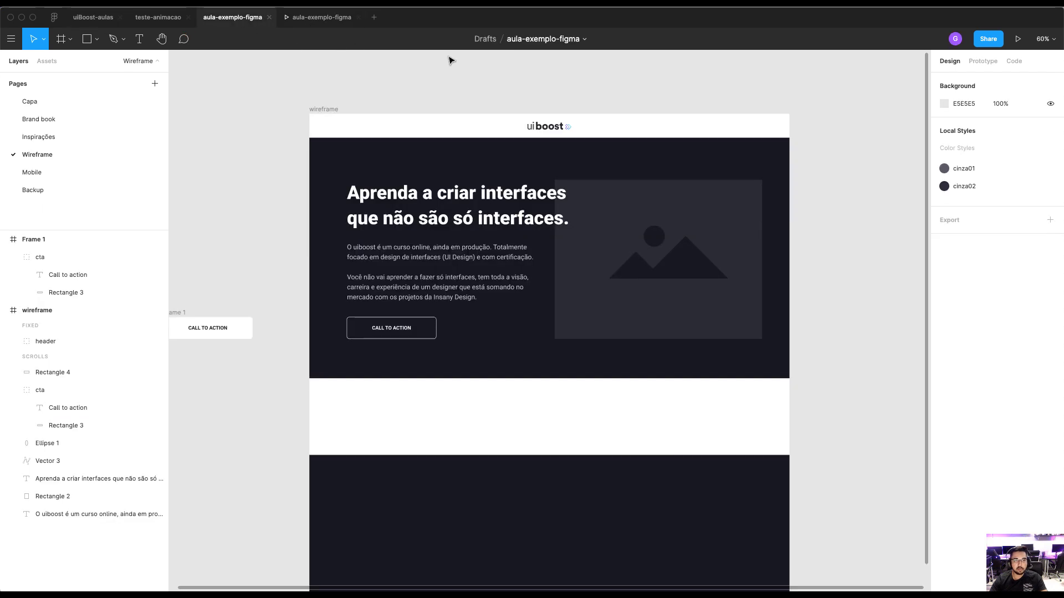
scroll(391, 83, "right", 3)
key("super+v")
scroll(352, 216, "up", 3)
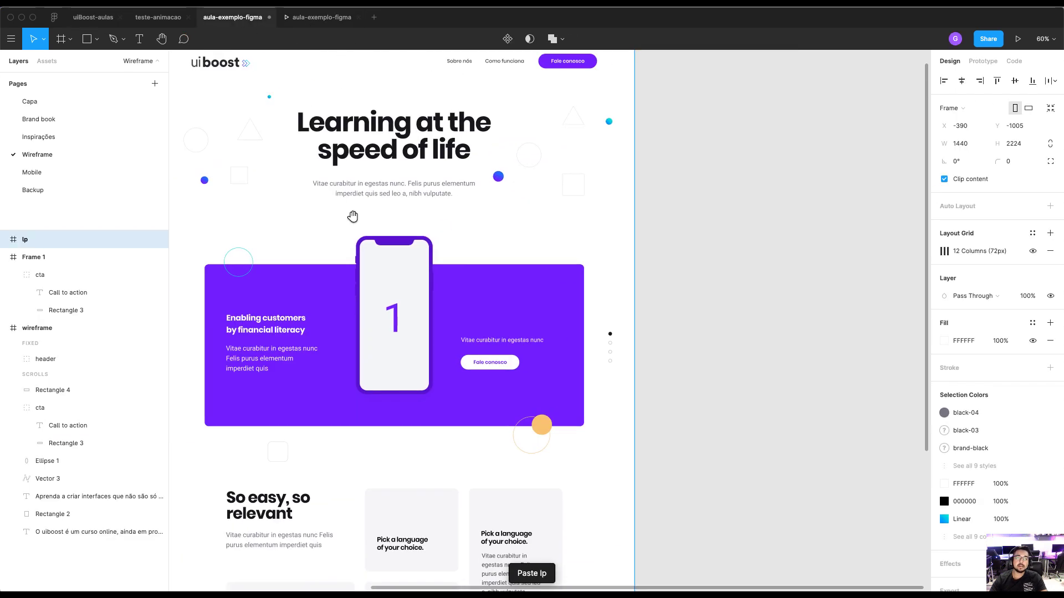
Place the pasted lp frame beside the wireframe frame, at about X 836 and Y -523
scroll(352, 216, "left", 5)
scroll(352, 217, "up", 2)
left_click(430, 95)
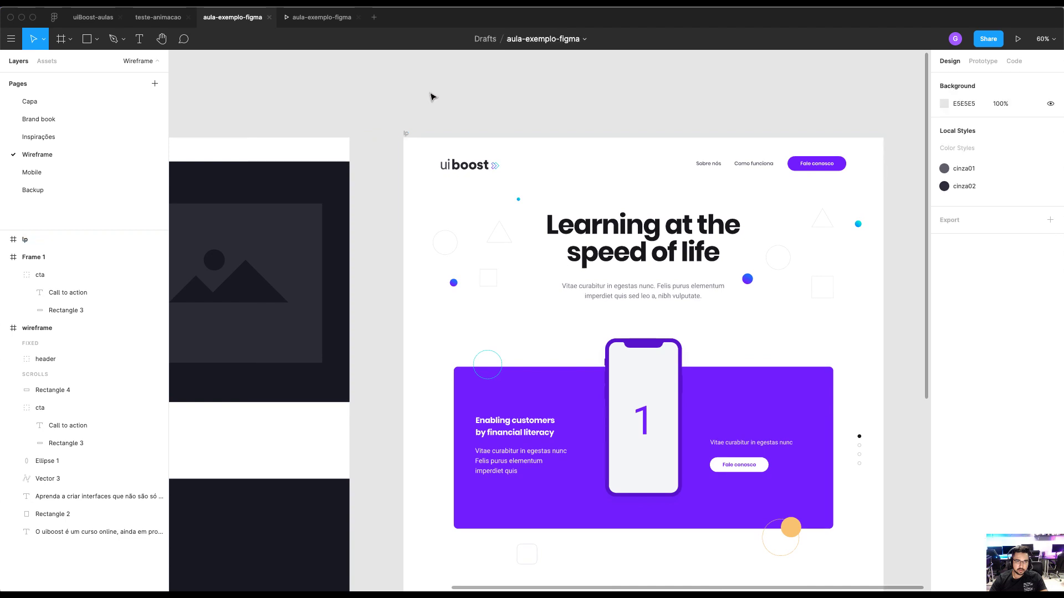
left_click(407, 136)
left_click_drag(416, 119, 365, 96)
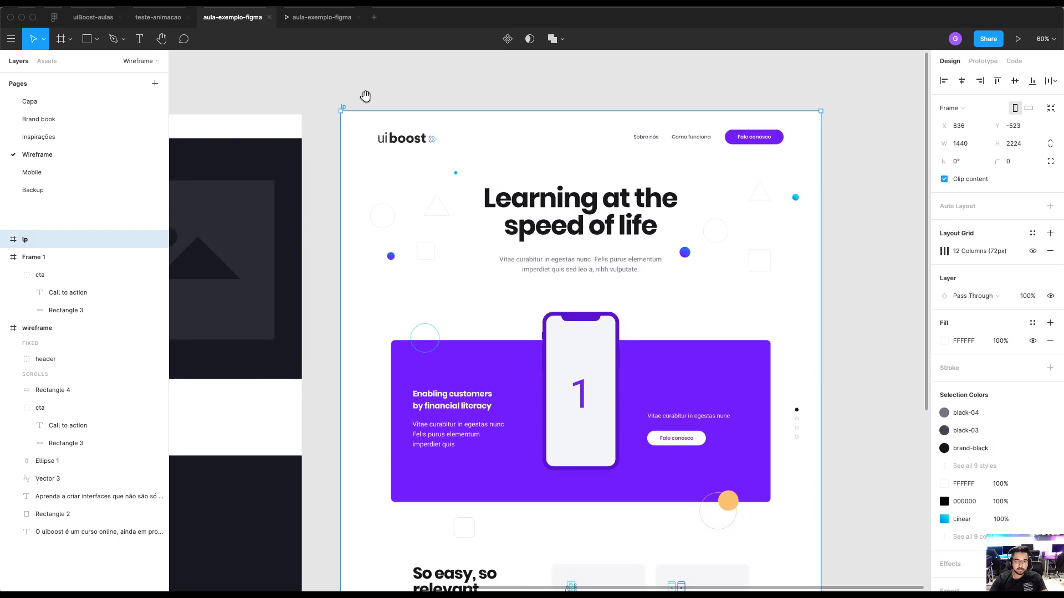
left_click(380, 94)
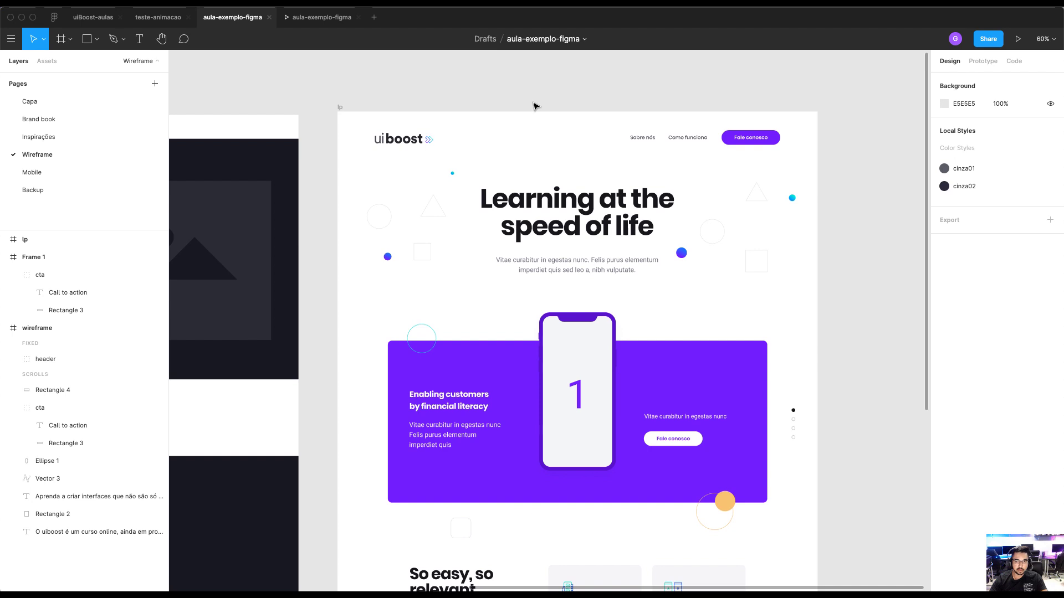
Show the layout grid and inspect the lp frame's header logo and Sobre nós link against it
key("ctrl+g")
scroll(686, 146, "up", 4)
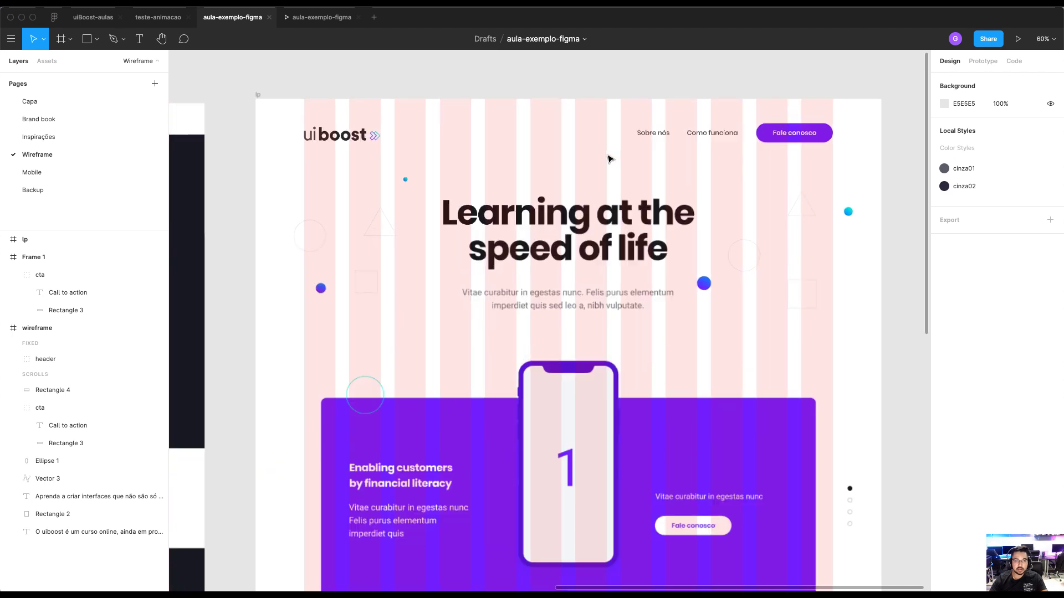
left_click(279, 137)
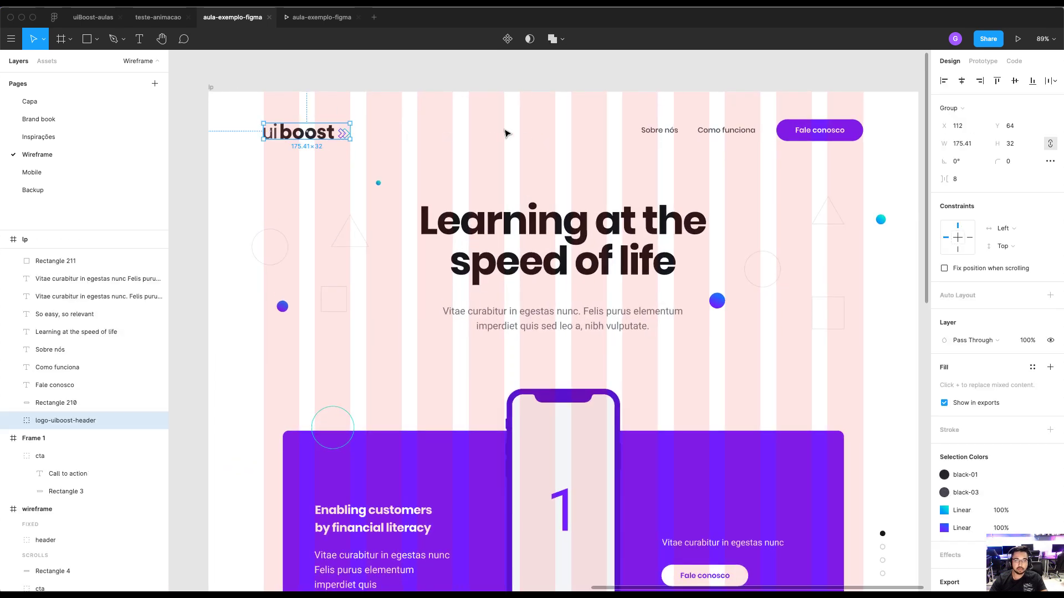
left_click_drag(589, 129, 548, 135)
left_click(618, 135)
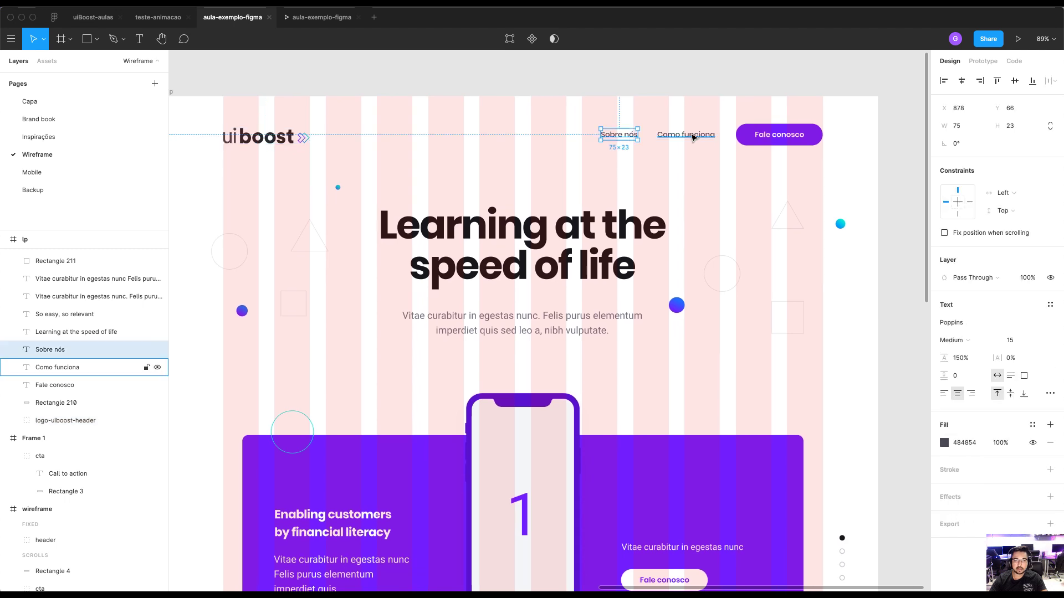
Create a color style named roxo from the purple fill of the header's Fale conosco button
left_click(748, 134)
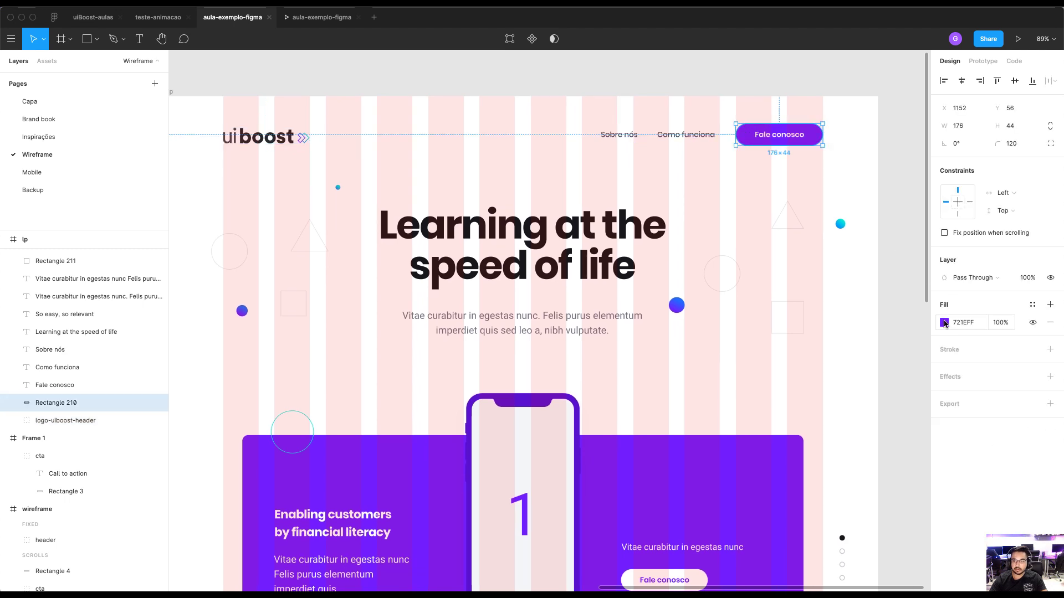
left_click(945, 323)
left_click(1032, 304)
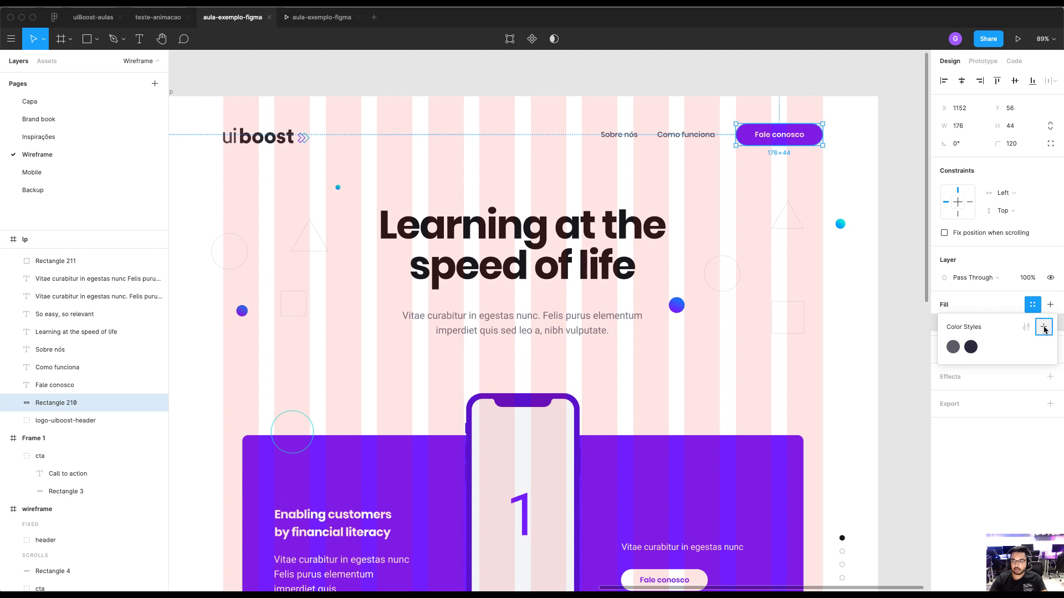
left_click(1043, 328)
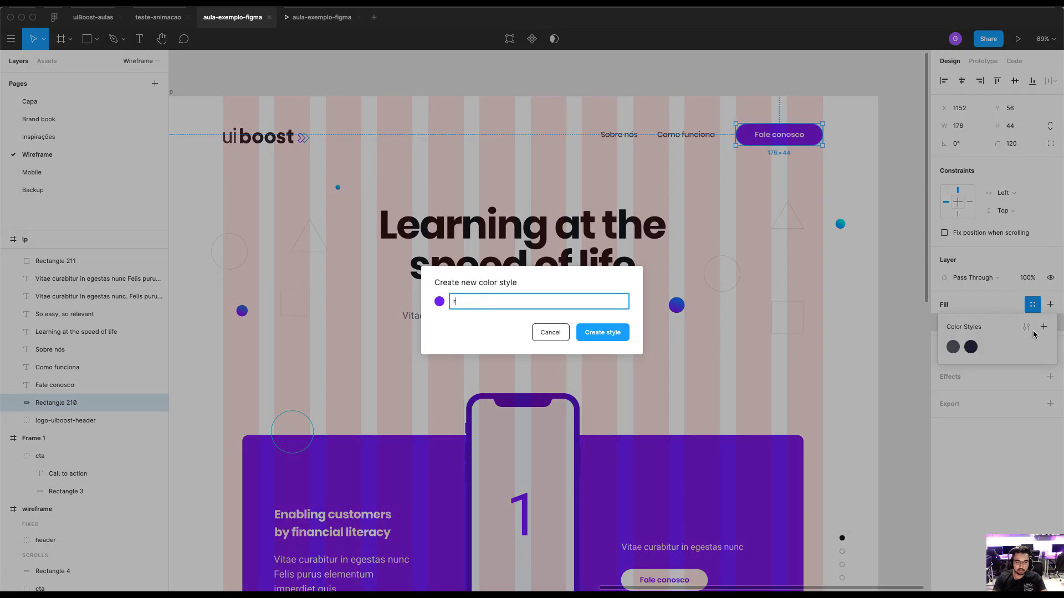
key("Return")
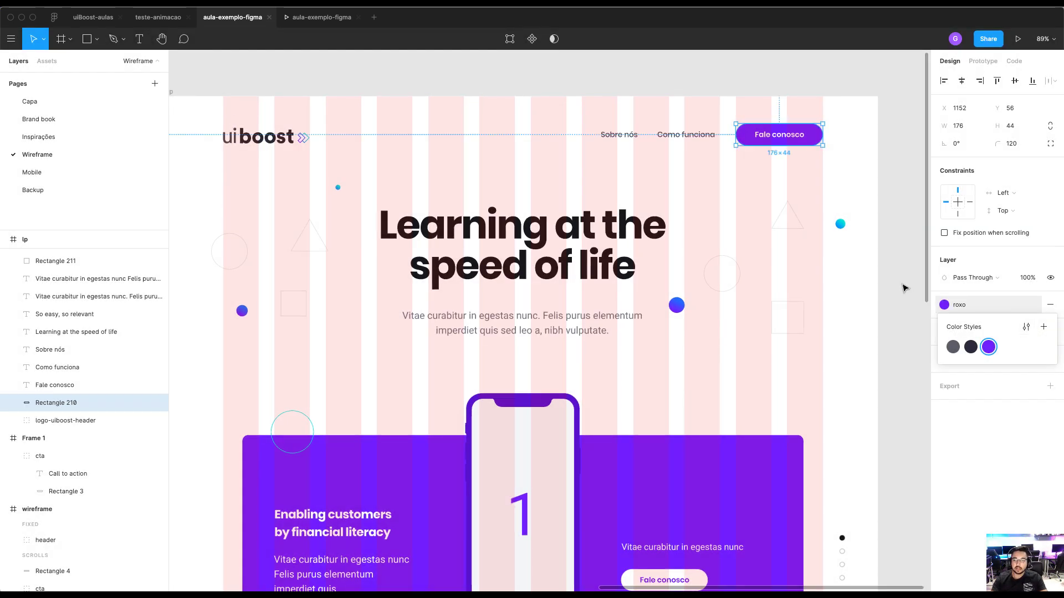
left_click(904, 287)
Apply the roxo color style to the fill of the large purple banner rectangle
left_click(804, 455)
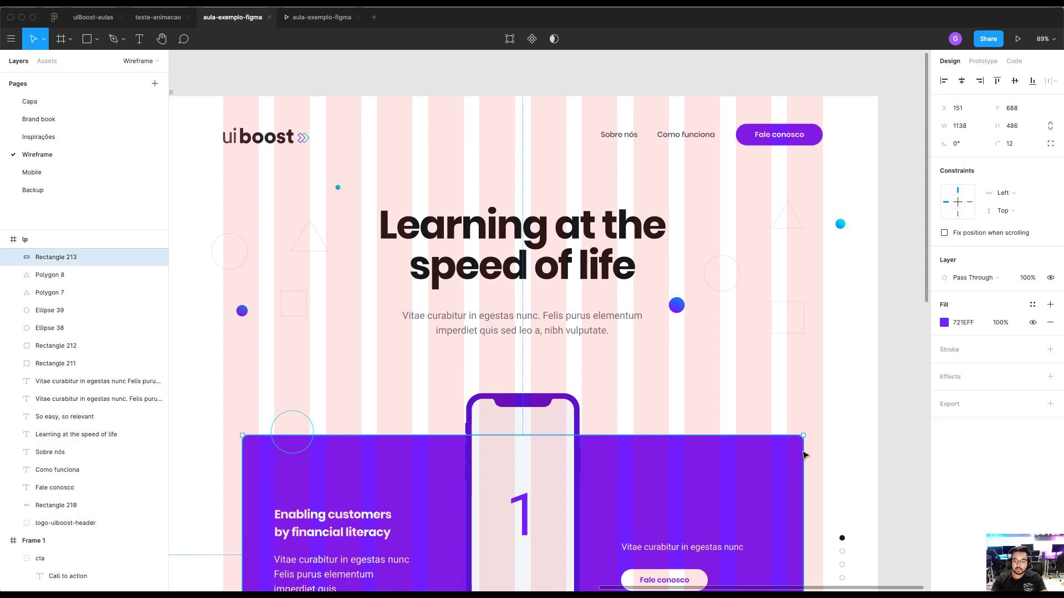
left_click(1033, 305)
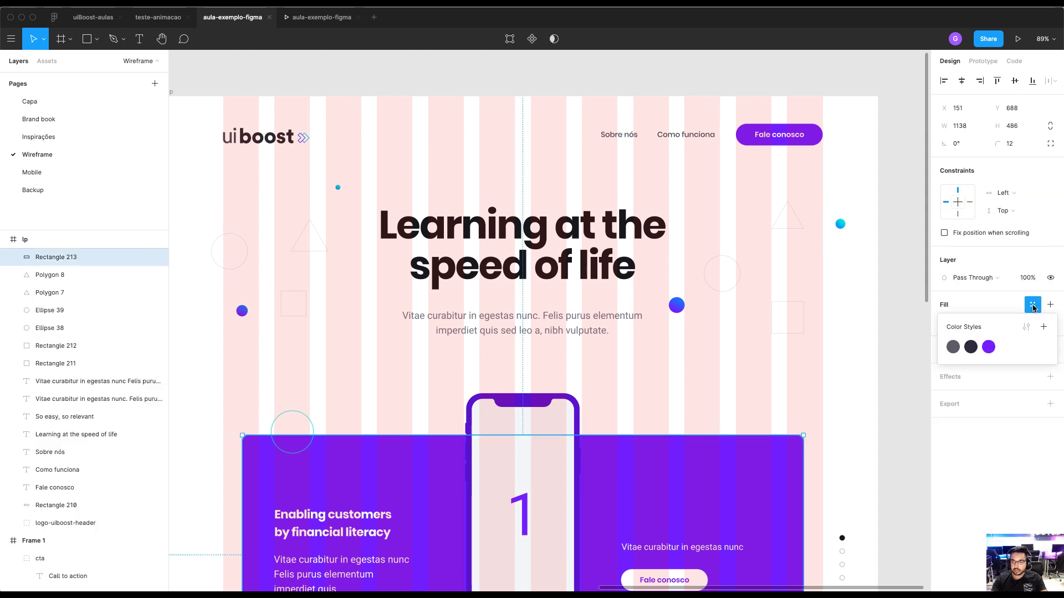
left_click(988, 347)
left_click(891, 158)
key("r")
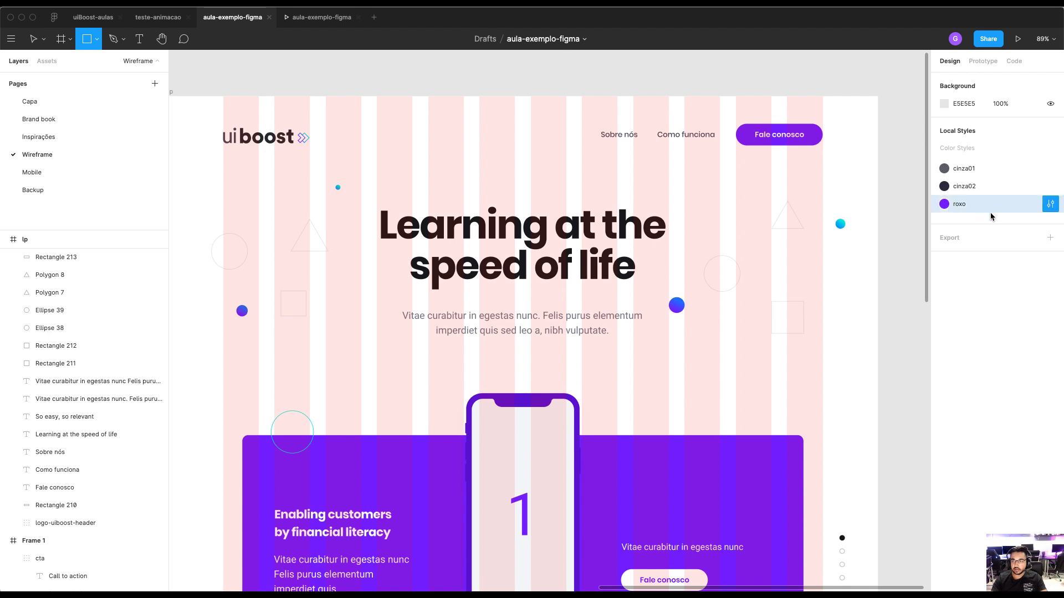
left_click(871, 154)
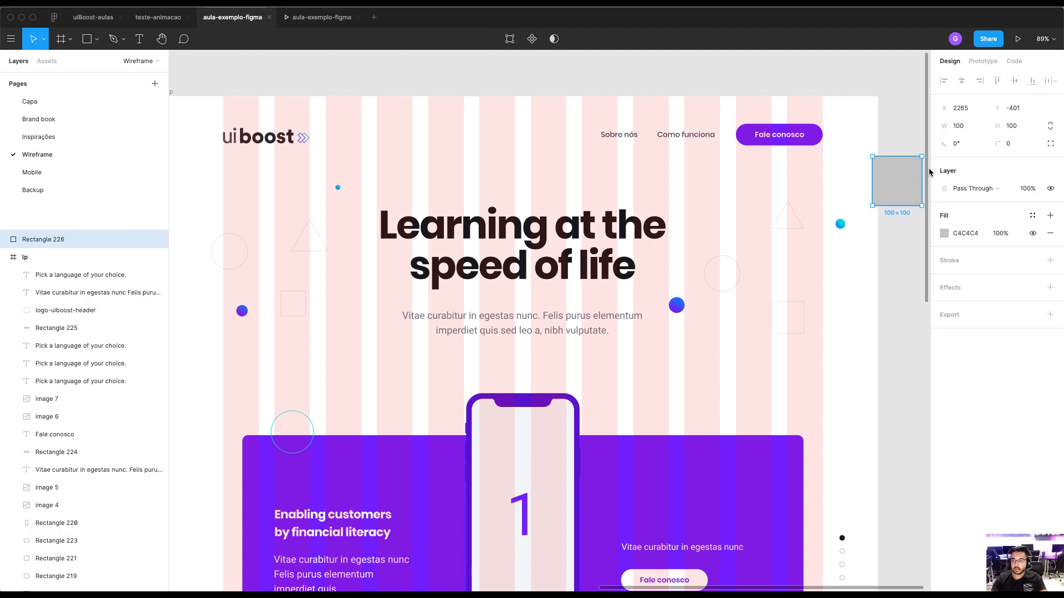
key("Delete")
Change the roxo color style to pink FF1ECD and undo the recent edits
left_click(1047, 205)
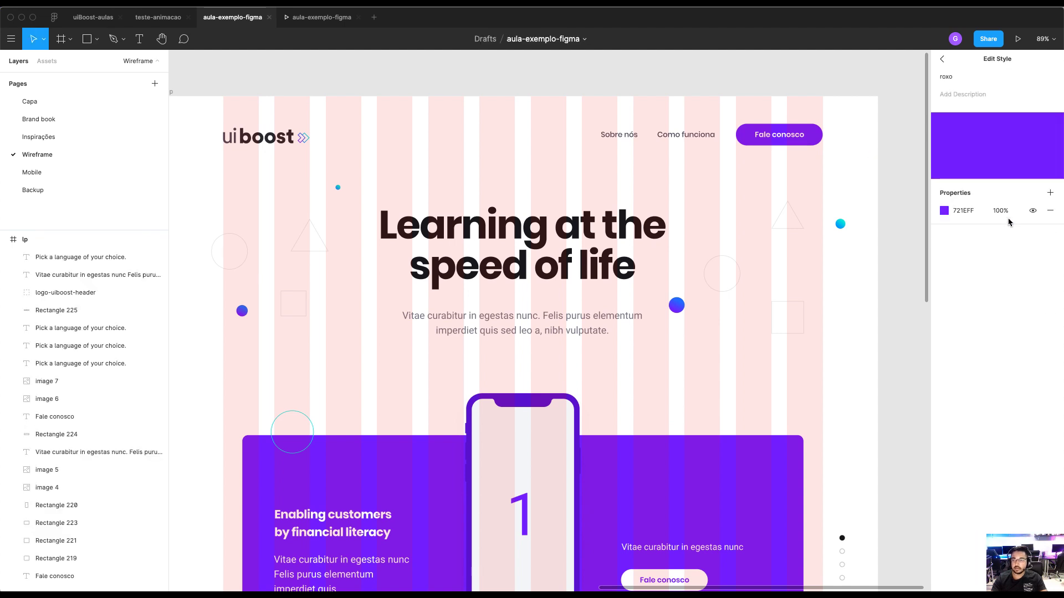
left_click(944, 211)
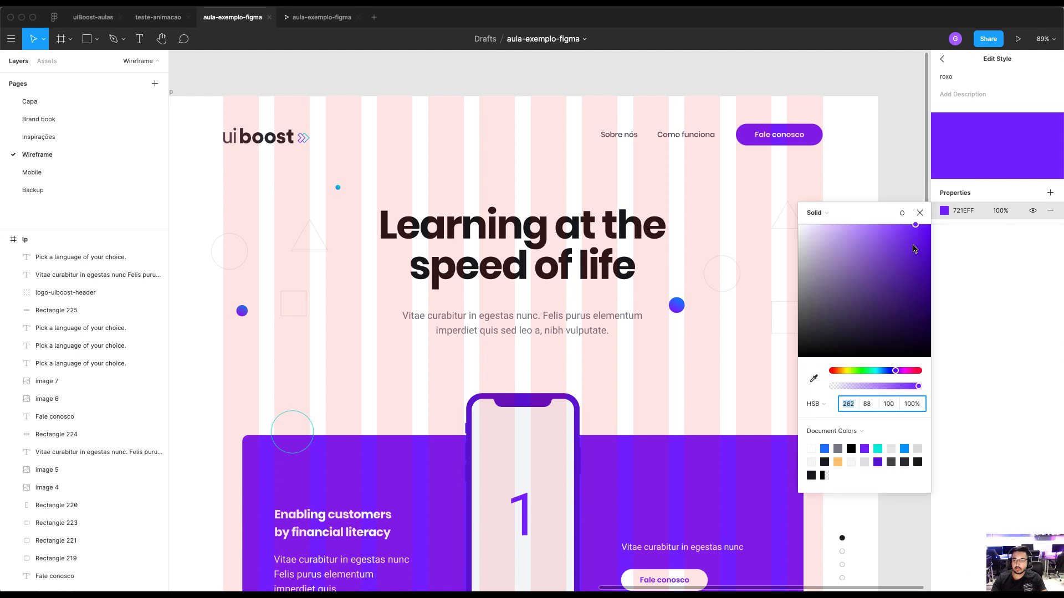
mouse_move(897, 375)
left_mouse_down()
mouse_move(844, 375)
mouse_move(908, 376)
left_mouse_up()
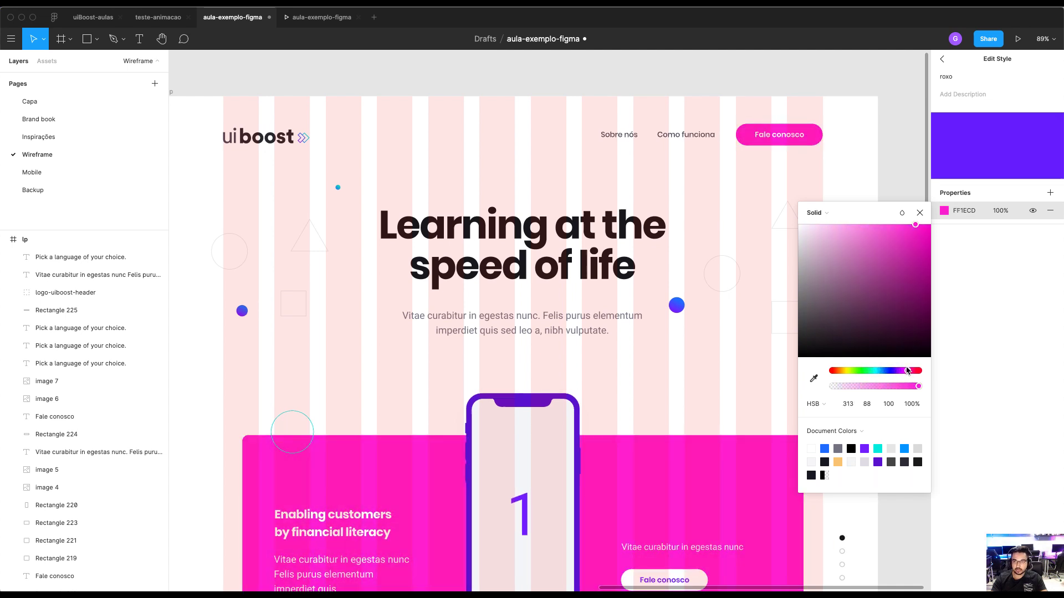
left_click(920, 212)
key("super+z")
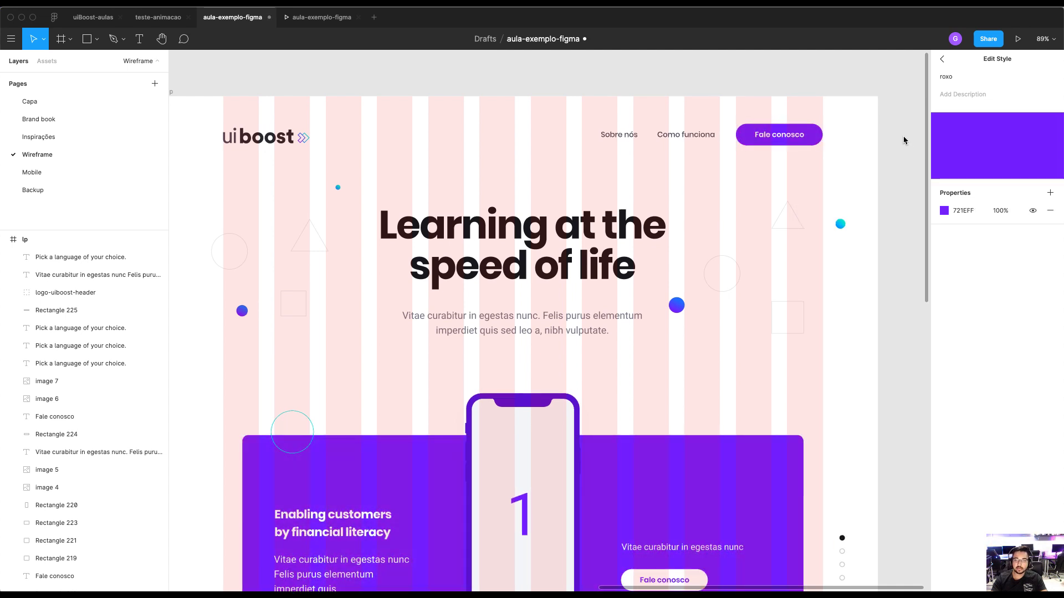
Hide the layout grid and inspect the properties of the hero heading, the paragraph and the small gradient circles
scroll(499, 177, "left", 2)
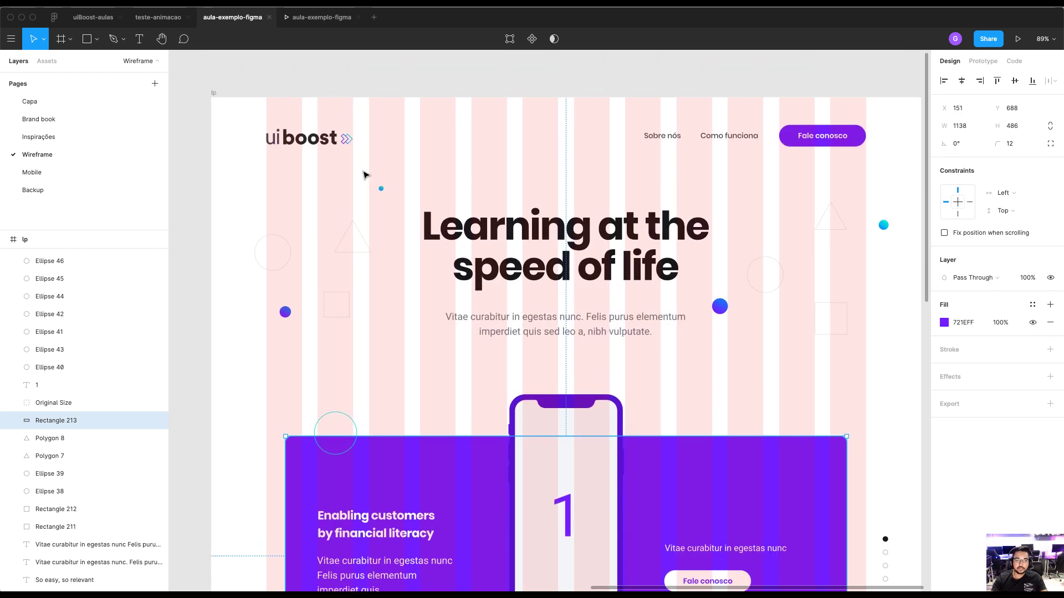
left_click(512, 249)
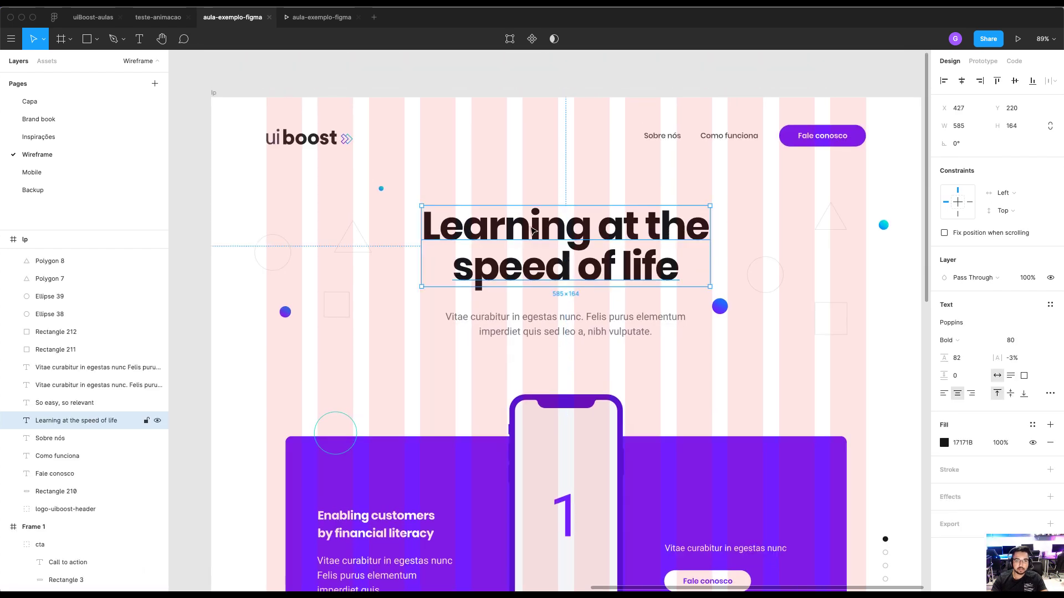
key("ctrl+g")
scroll(529, 191, "down", 1)
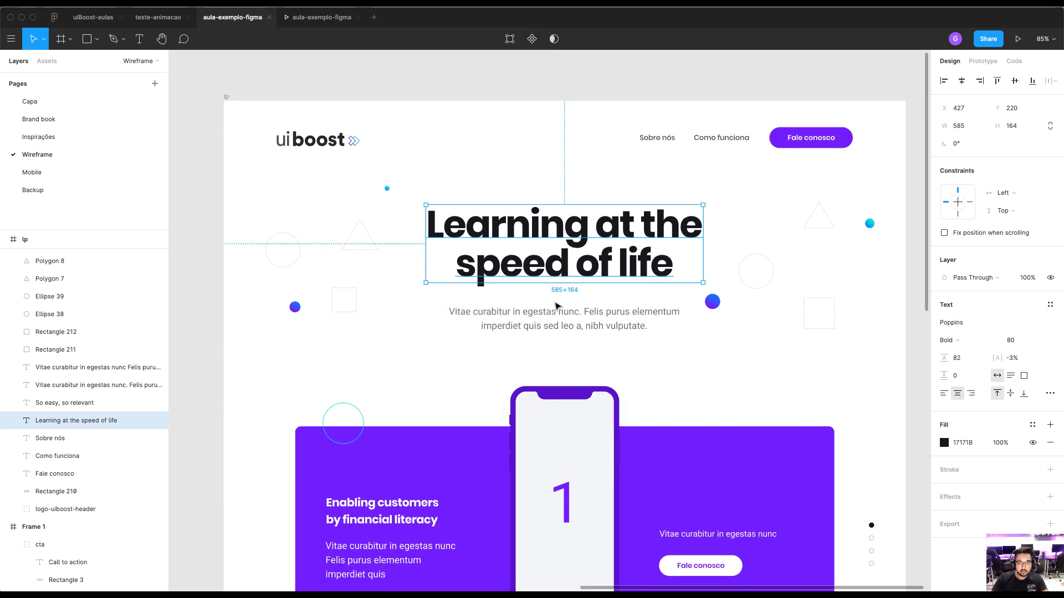
left_click(550, 329)
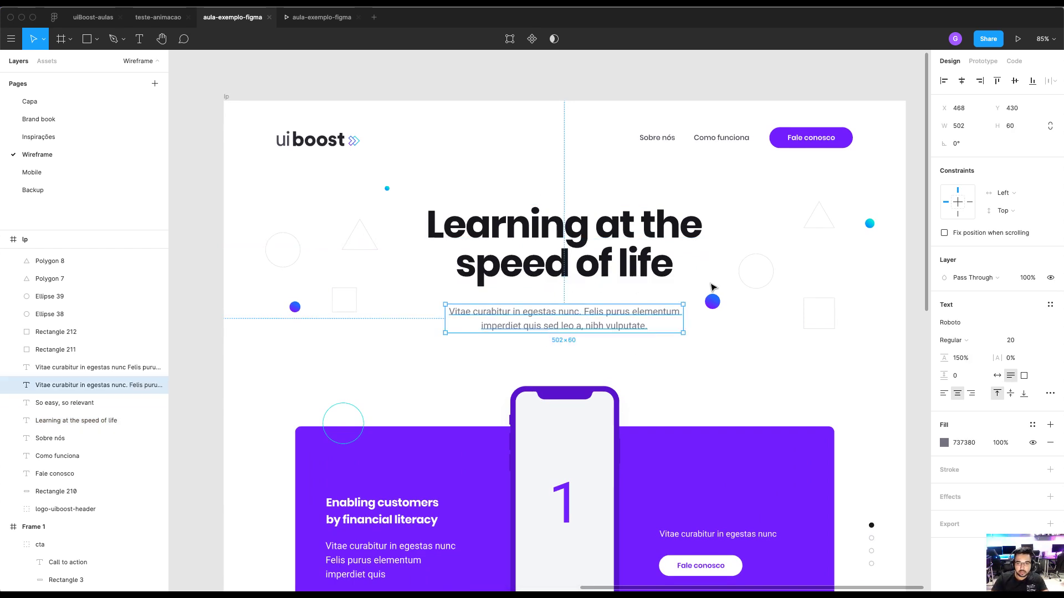
left_click(714, 306)
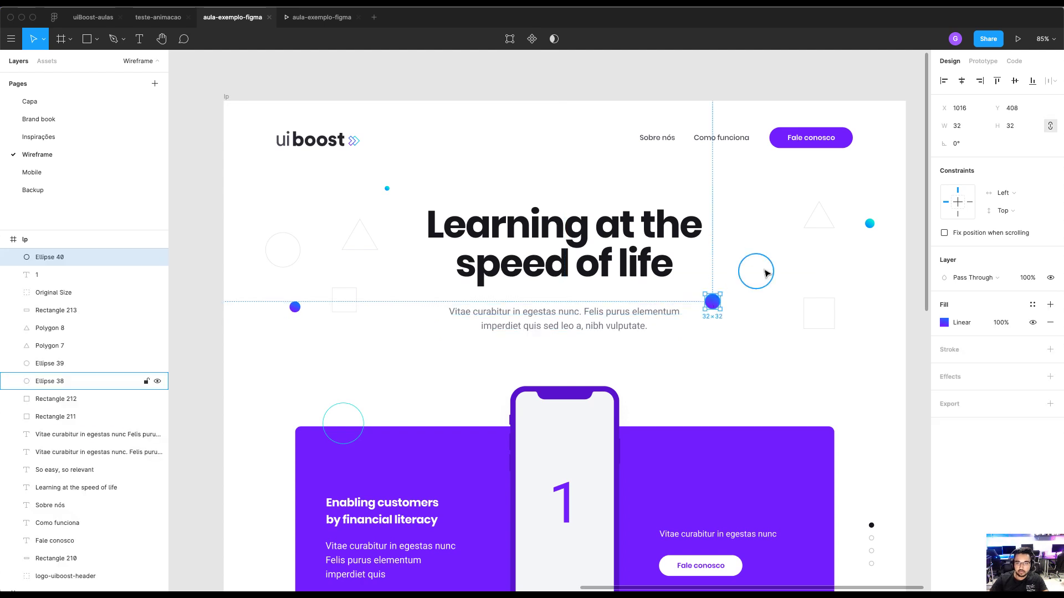
scroll(826, 287, "right", 2)
scroll(826, 288, "up", 1)
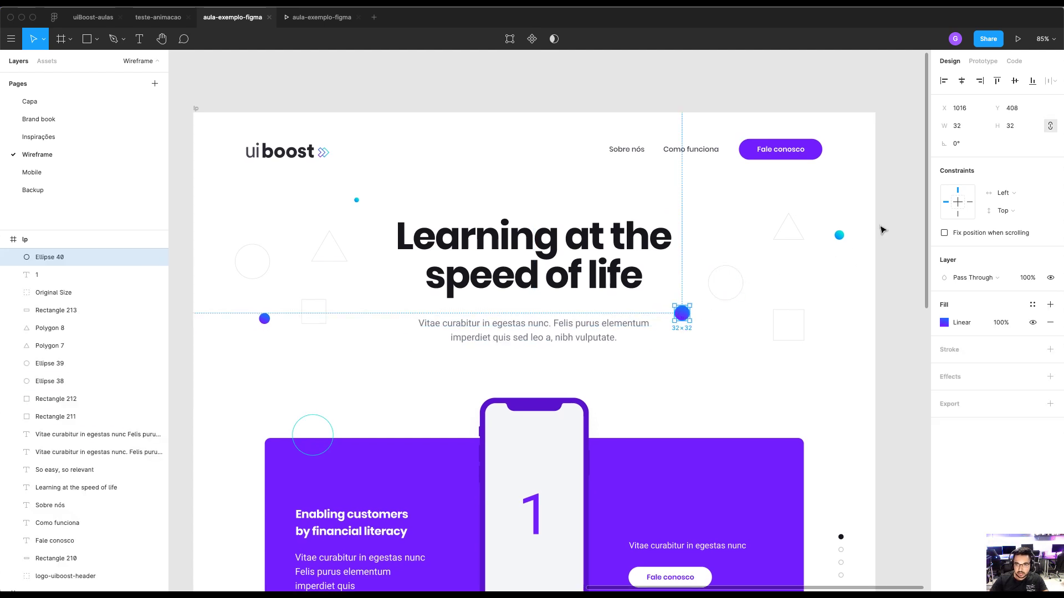
left_click(837, 237)
Draw a 66 by 66 square above the banner and fill it with the banner's purple, 721EFF
key("r")
left_click_drag(702, 367, 733, 397)
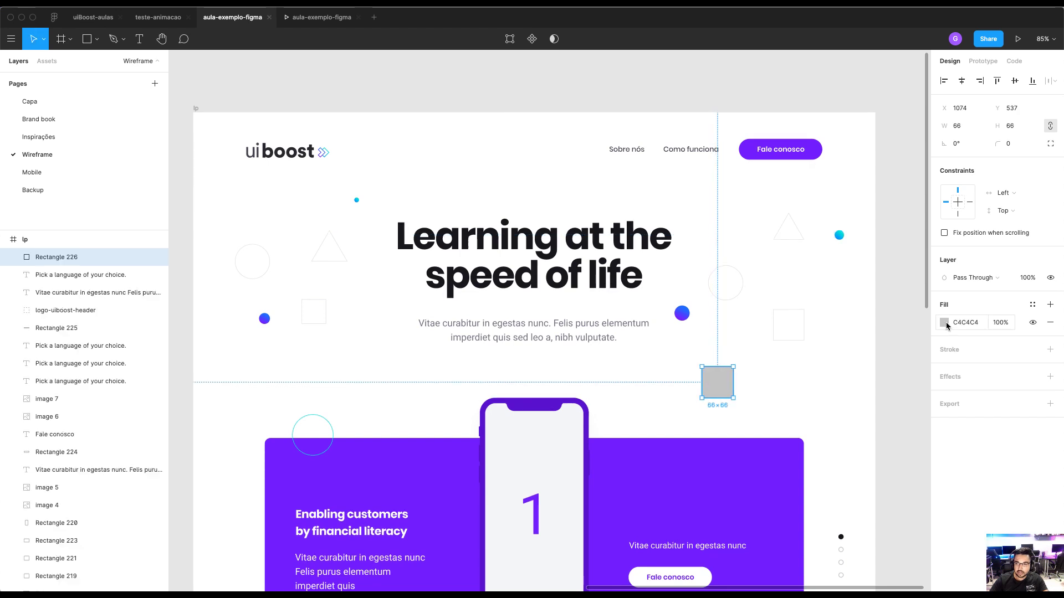
key("i")
left_click(775, 445)
Change the square's fill from solid to a linear gradient and tilt the gradient's direction diagonally
left_click(944, 322)
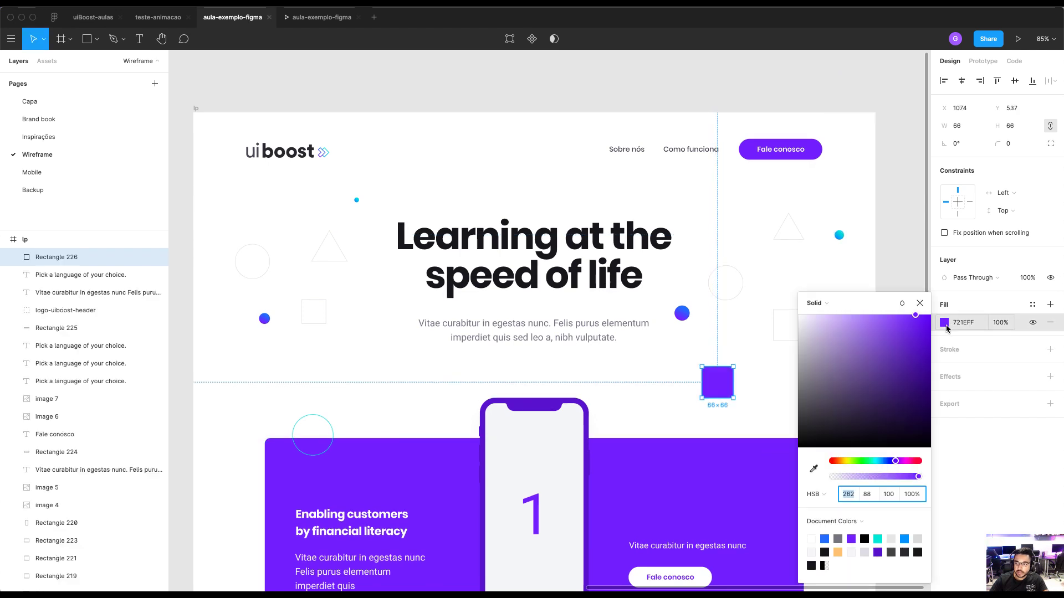
left_click(944, 323)
left_click(944, 323)
left_click(821, 304)
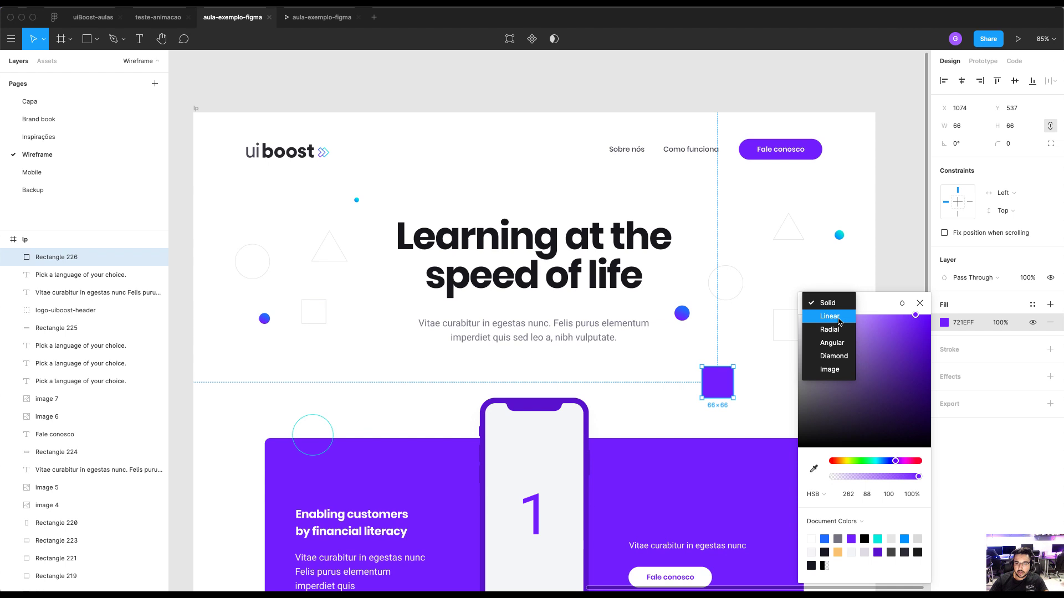
left_click(837, 322)
mouse_move(717, 370)
left_mouse_down()
mouse_move(713, 397)
mouse_move(730, 385)
mouse_move(734, 360)
mouse_move(722, 392)
mouse_move(703, 371)
mouse_move(700, 394)
mouse_move(739, 359)
mouse_move(731, 388)
mouse_move(734, 377)
left_mouse_up()
Set the gradient's end stop to 100% opacity and the document's turquoise, HSB 176, 100, 92, and fine-tune its handles
left_click(917, 329)
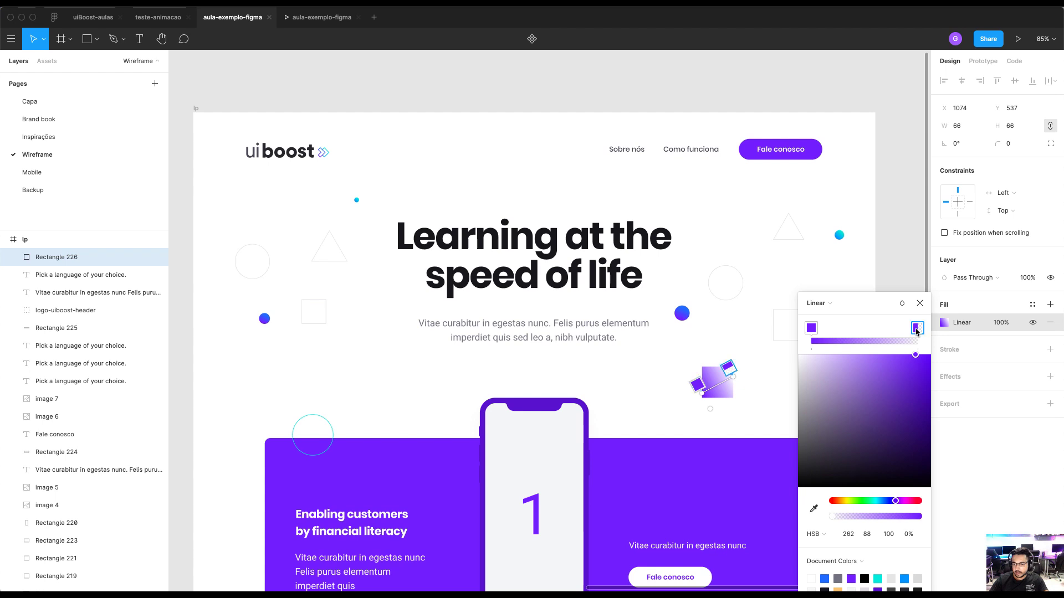
left_click(911, 535)
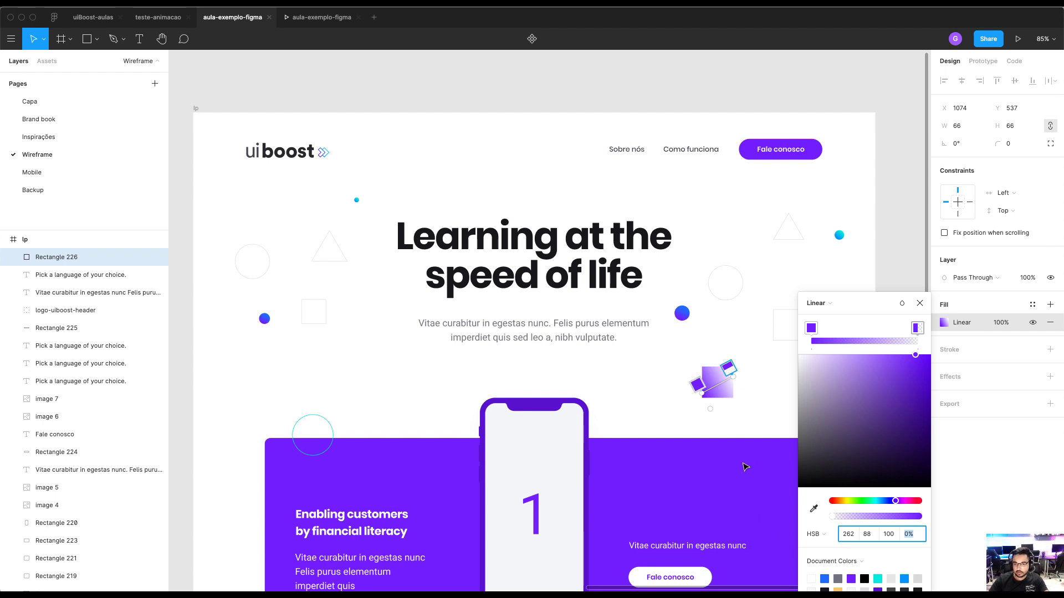
key("Return")
scroll(776, 432, "up", 2)
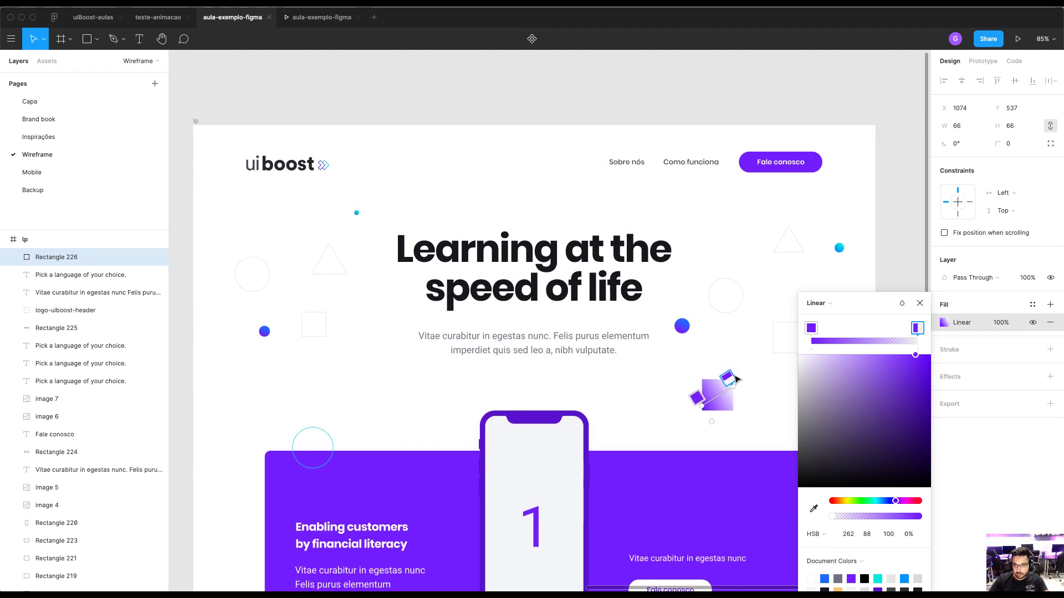
left_click(919, 538)
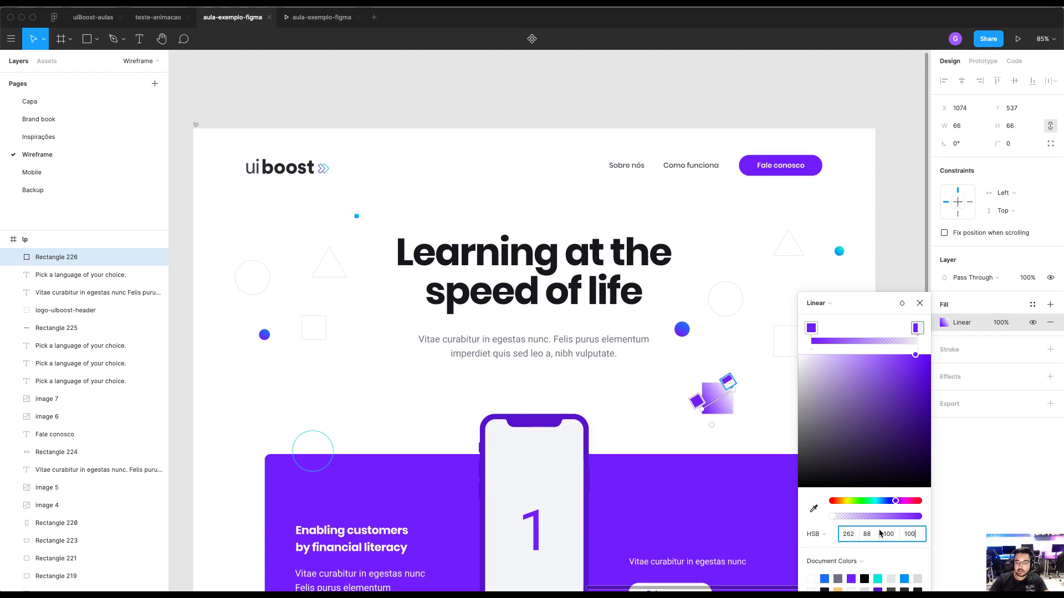
key("Return")
left_click(877, 578)
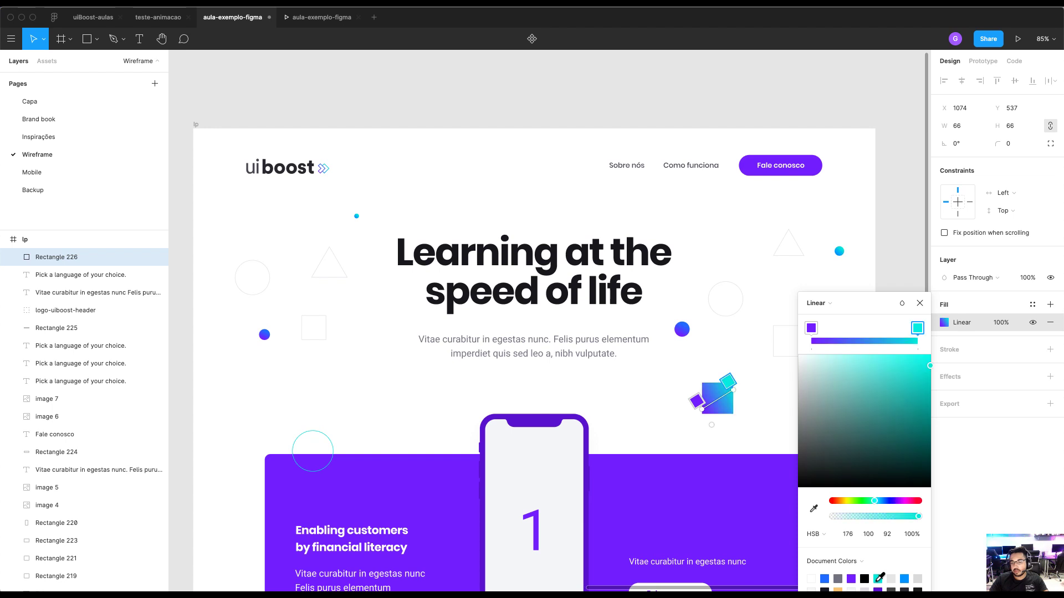
left_click_drag(731, 388, 699, 409)
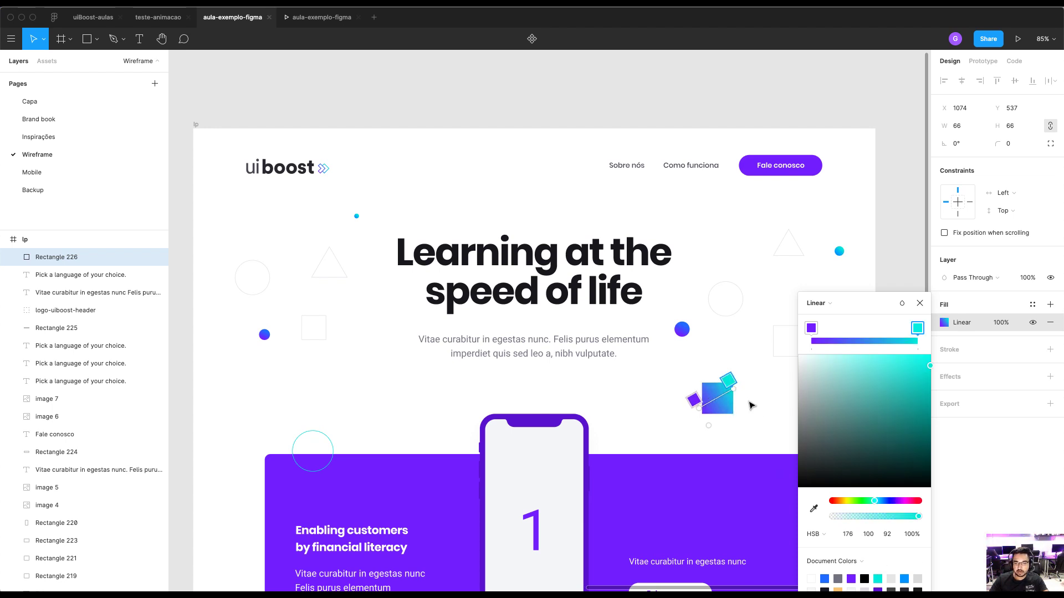
Examine the square's gradient up close and compare it with the small gradient circle
scroll(751, 405, "right", 5)
left_click_drag(612, 344, 745, 447)
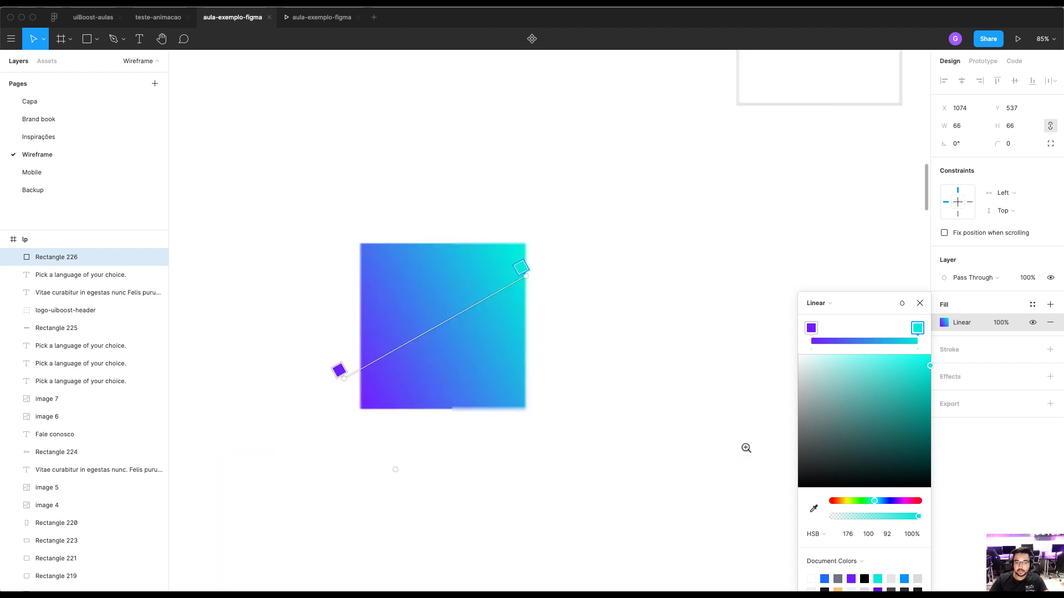
scroll(683, 368, "left", 3)
left_click(604, 359)
left_click(552, 346)
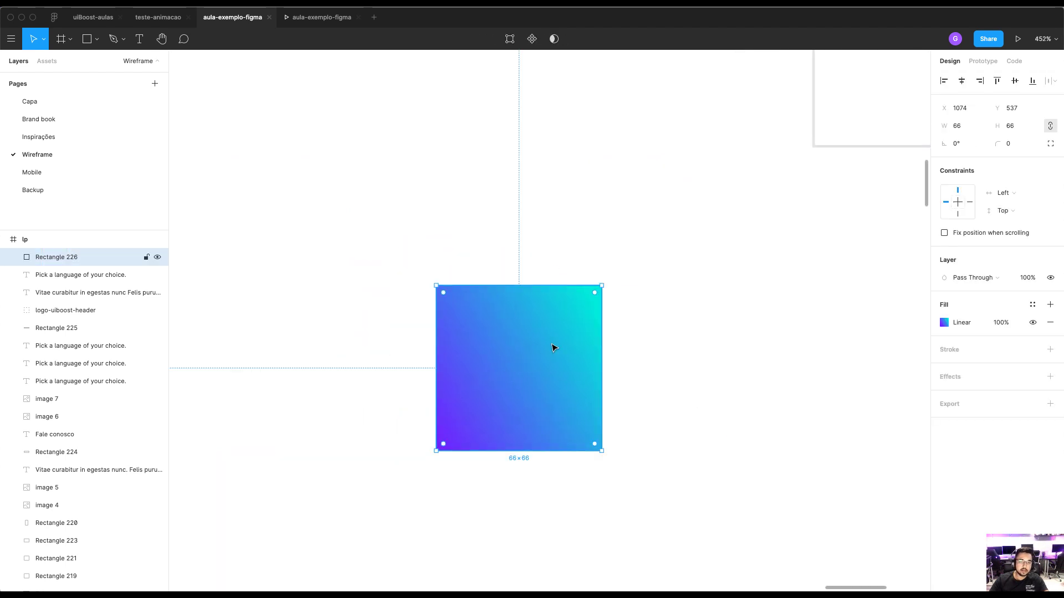
scroll(553, 347, "down", 5)
left_click(442, 175)
left_click(553, 353)
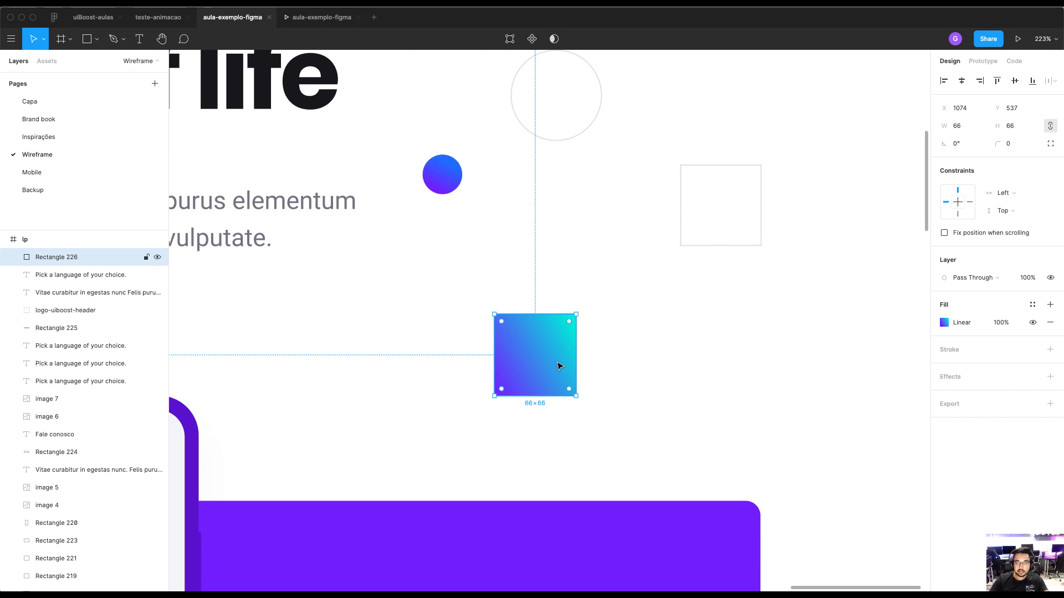
Edit the square's vector points and round only its upper-left corner
mouse_move(502, 321)
left_mouse_down()
mouse_move(622, 444)
mouse_move(463, 323)
mouse_move(505, 332)
left_mouse_up()
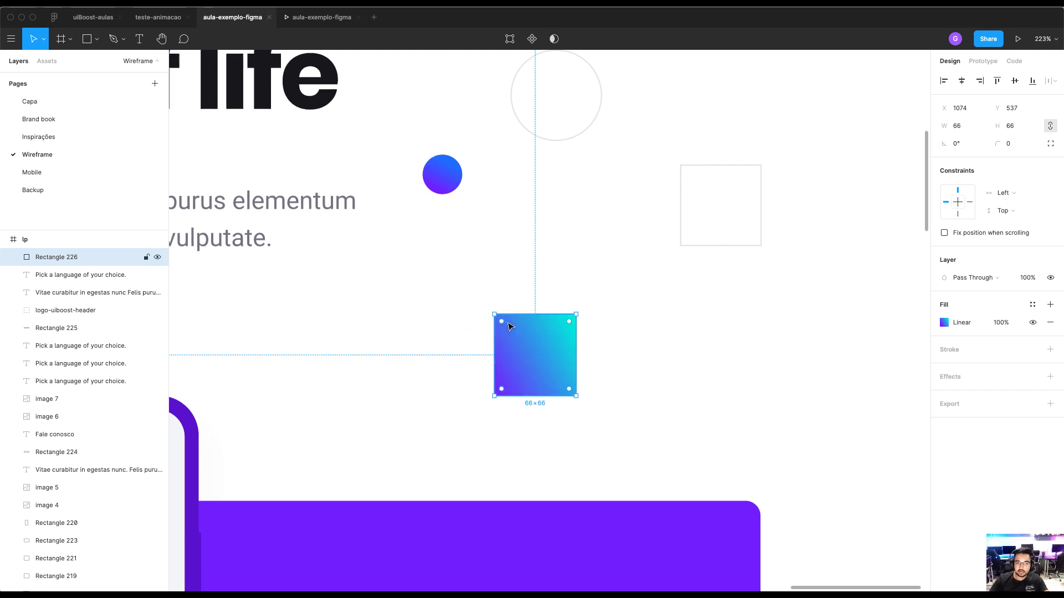
left_click(1010, 145)
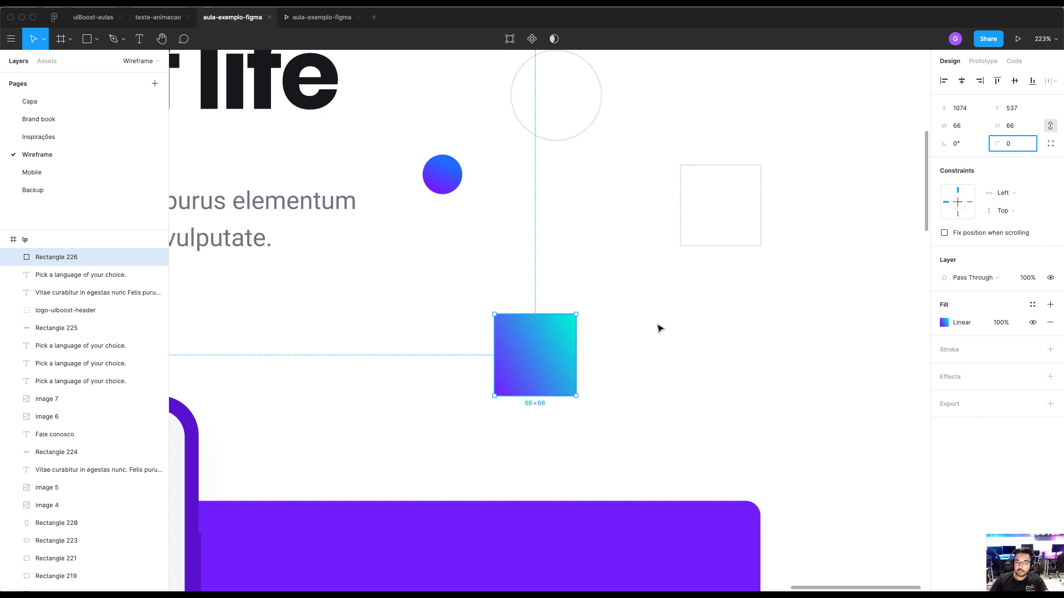
double_click(504, 328)
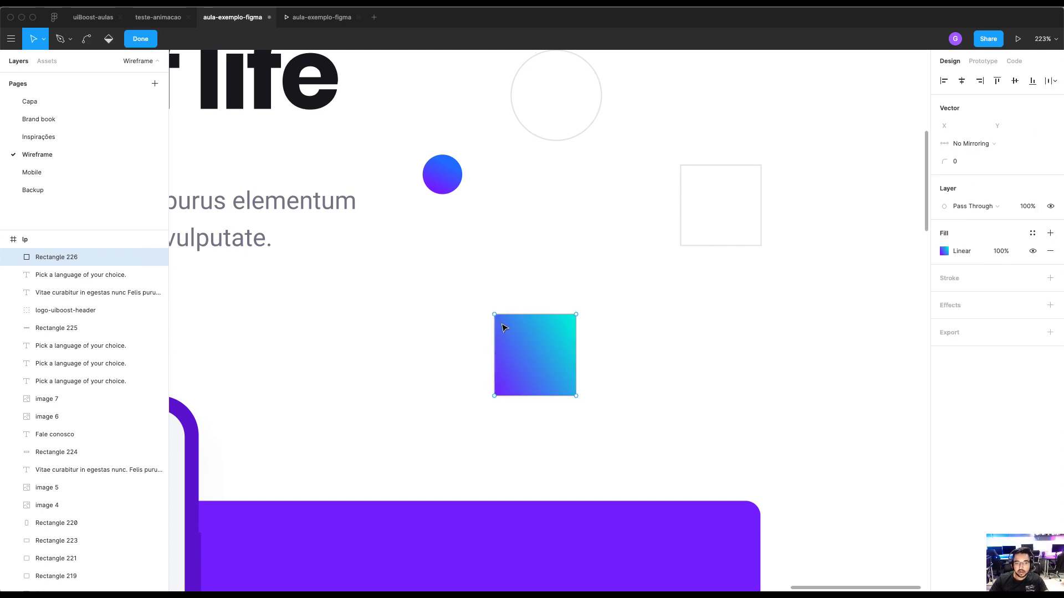
key("Escape")
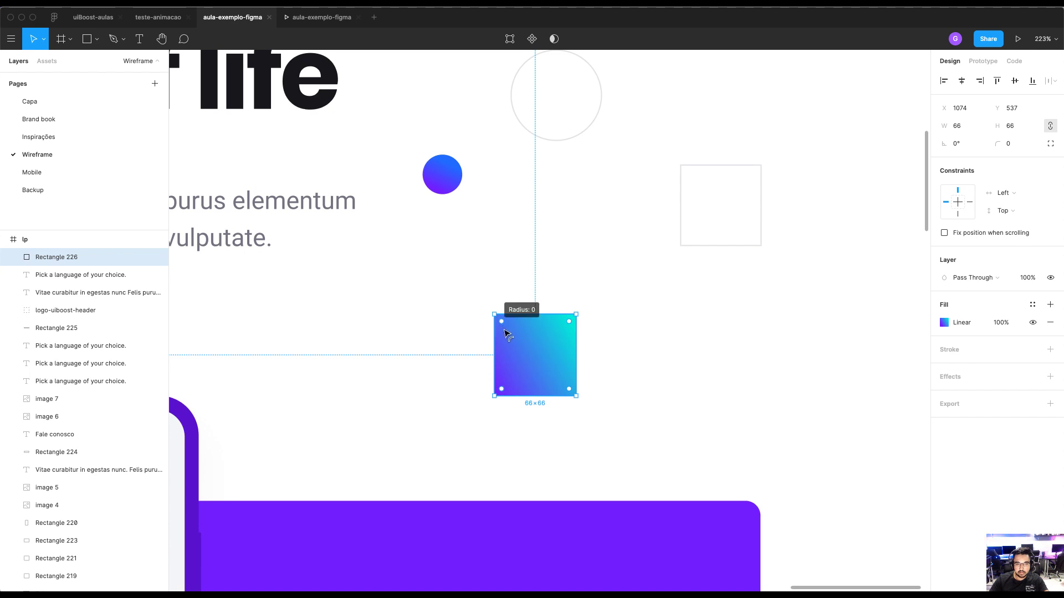
double_click(503, 327)
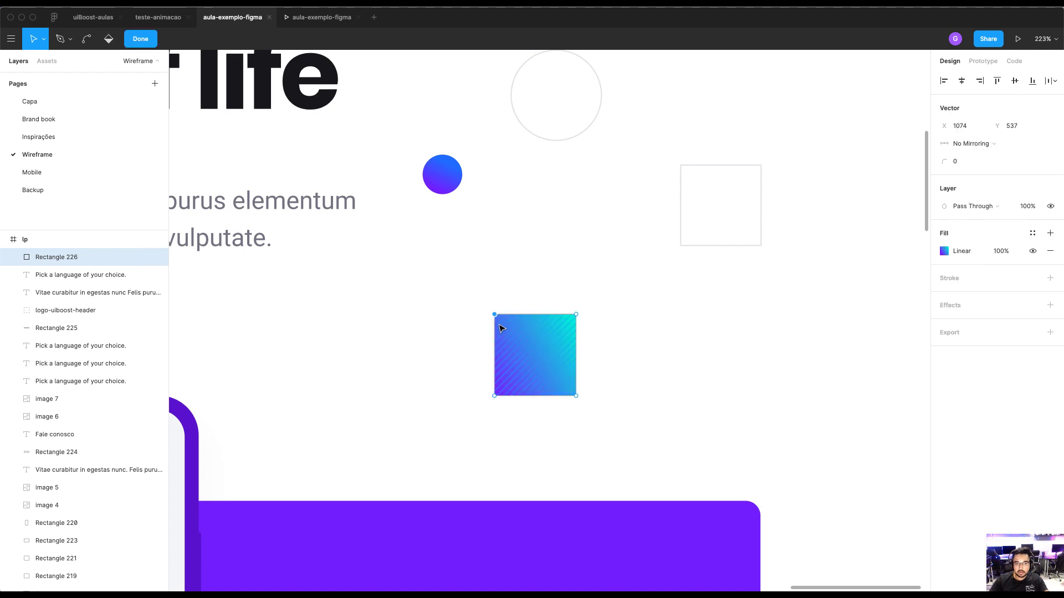
left_click(979, 165)
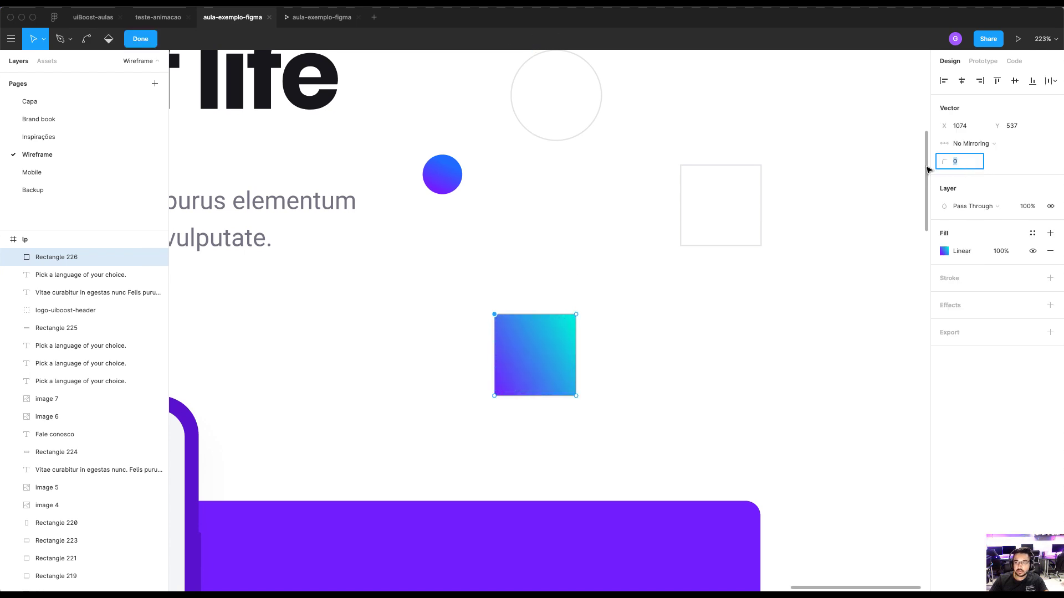
key("Return")
key("Escape")
key("Escape")
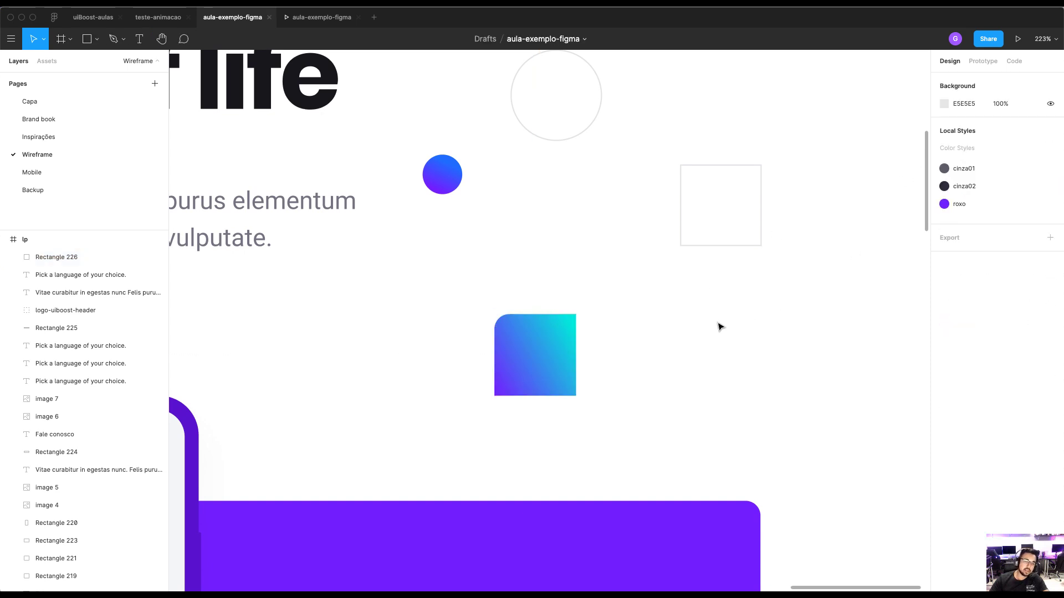
Delete the gradient square above the purple banner
scroll(690, 247, "down", 5)
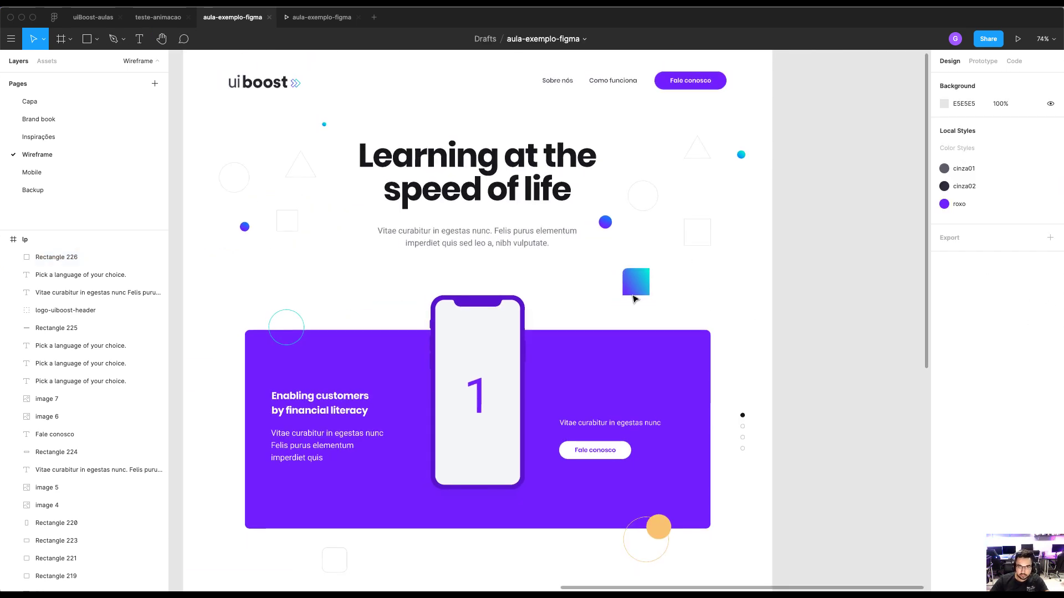
left_click(627, 293)
key("Delete")
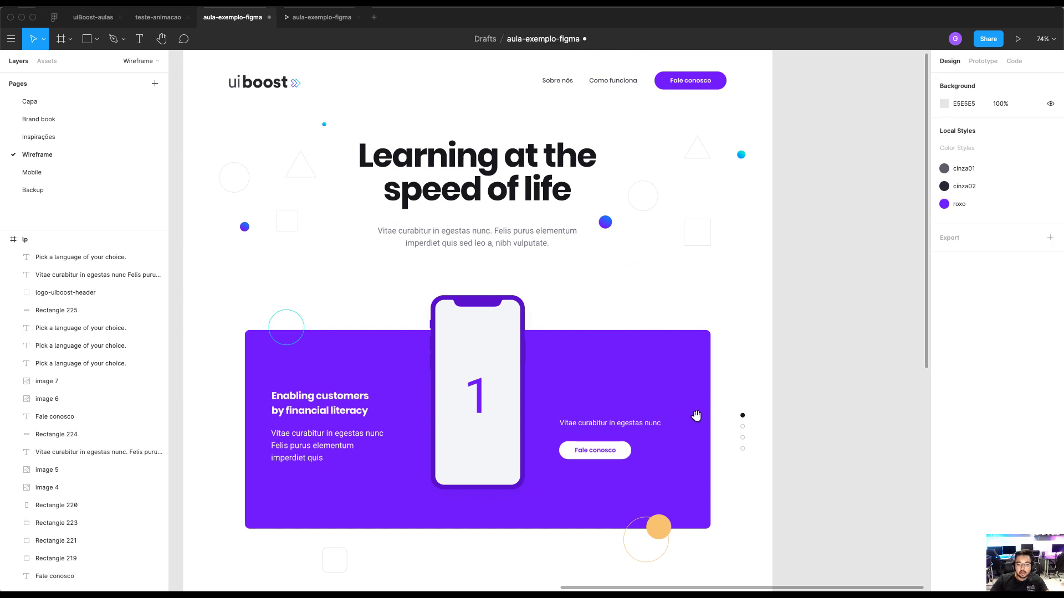
Select the four small pagination dots beside the purple banner to inspect their fill and stroke
scroll(748, 271, "down", 3)
scroll(761, 289, "up", 1)
scroll(760, 289, "up", 3)
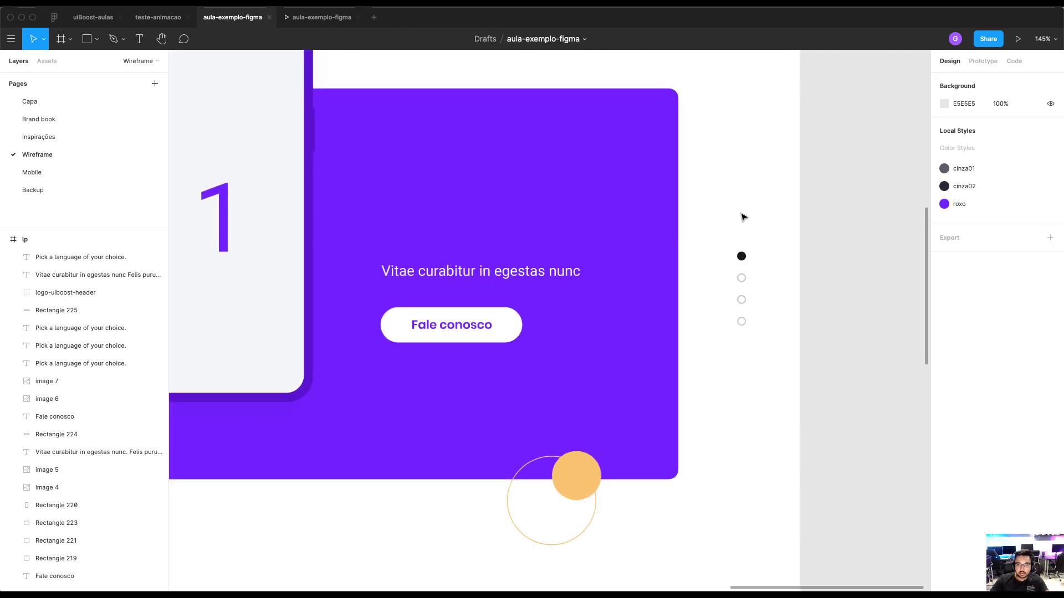
left_click_drag(769, 355, 732, 247)
scroll(767, 297, "down", 3)
scroll(814, 244, "up", 2)
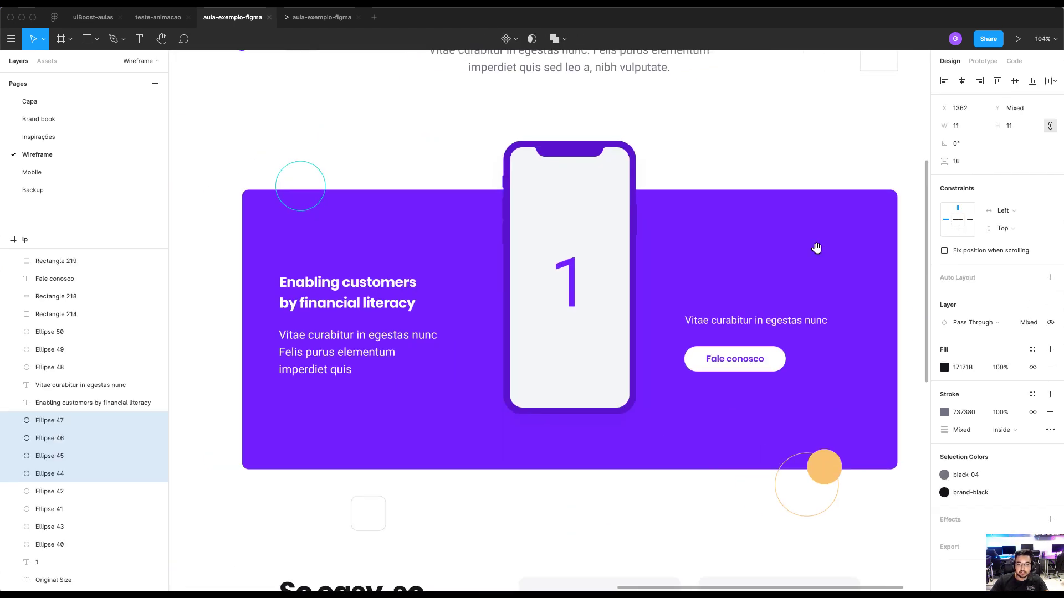
Check the alignment of the "So easy, so relevant" cards by showing and hiding the layout grid
scroll(663, 254, "down", 10)
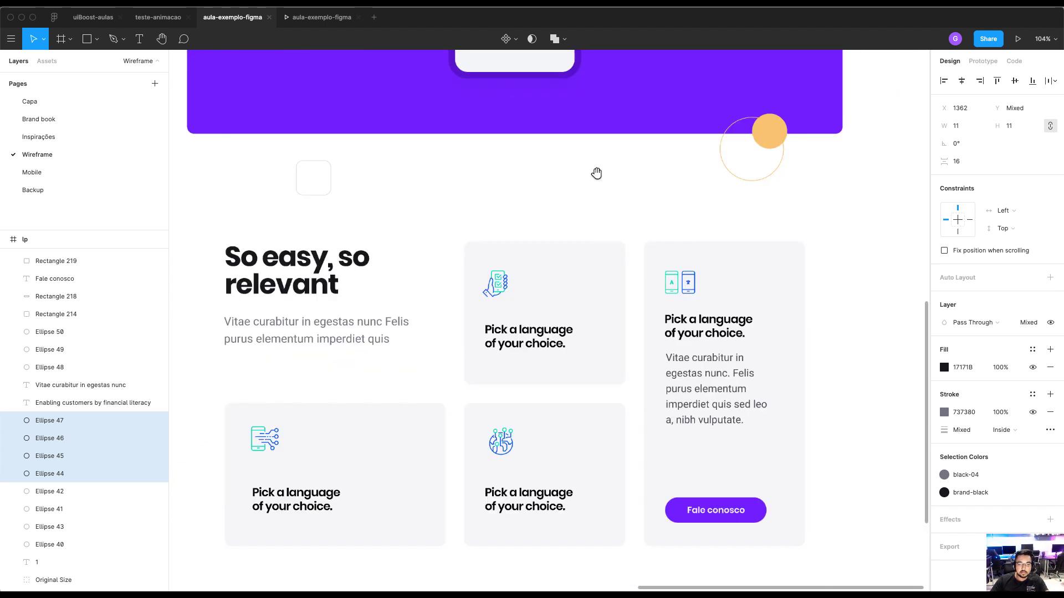
left_click(542, 239)
key("ctrl+g")
scroll(509, 161, "up", 1)
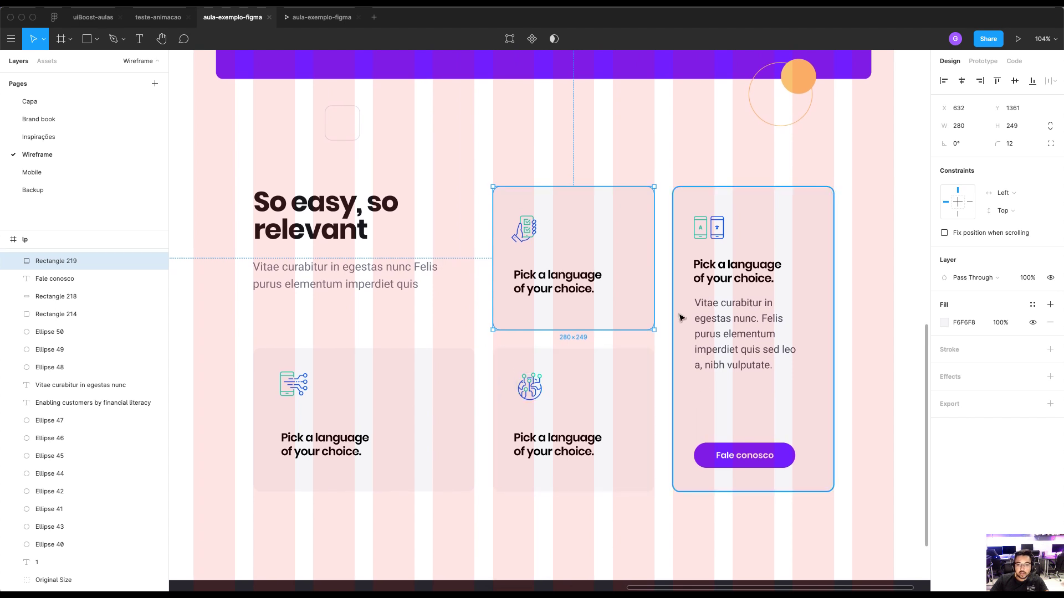
key("ctrl+g")
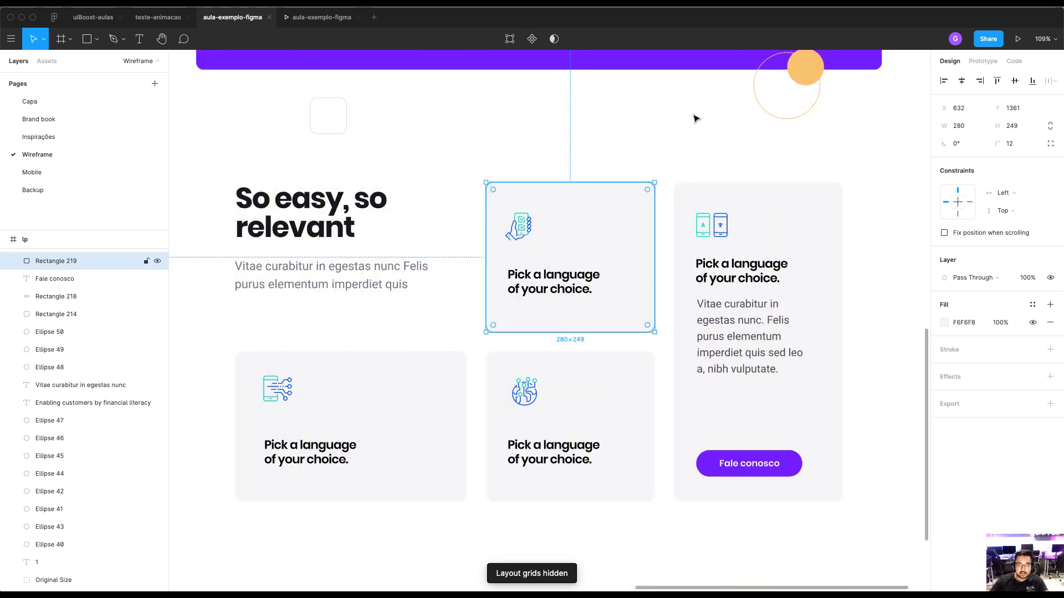
Review the card section and inspect the globe icon and the phone icon in the two lower cards
left_click(476, 140)
scroll(479, 144, "down", 3)
left_click_drag(250, 101, 821, 505)
left_click_drag(848, 401, 847, 287)
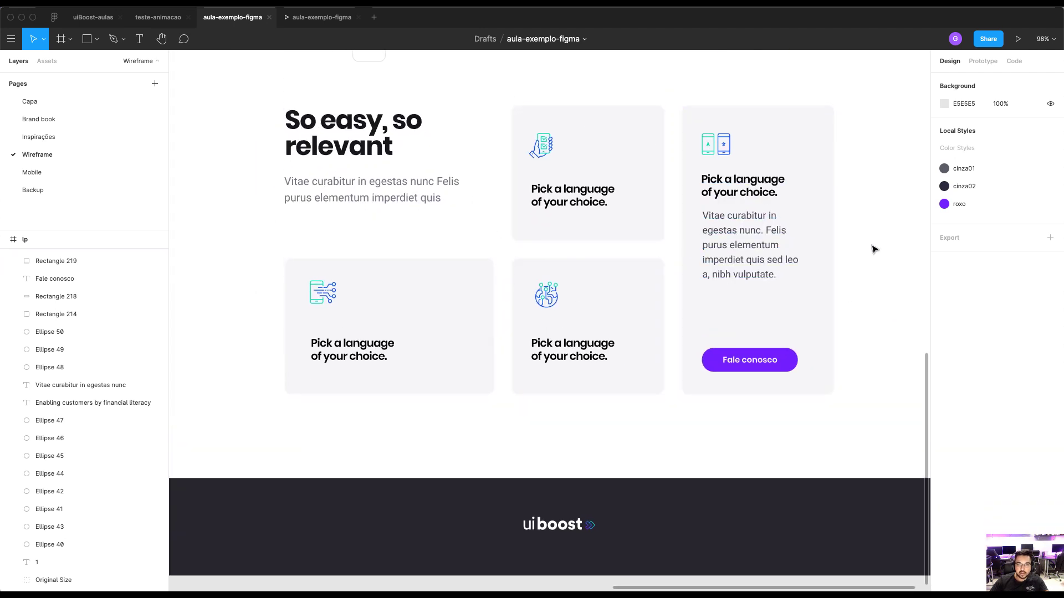
left_click_drag(871, 242, 857, 263)
scroll(720, 165, "up", 10)
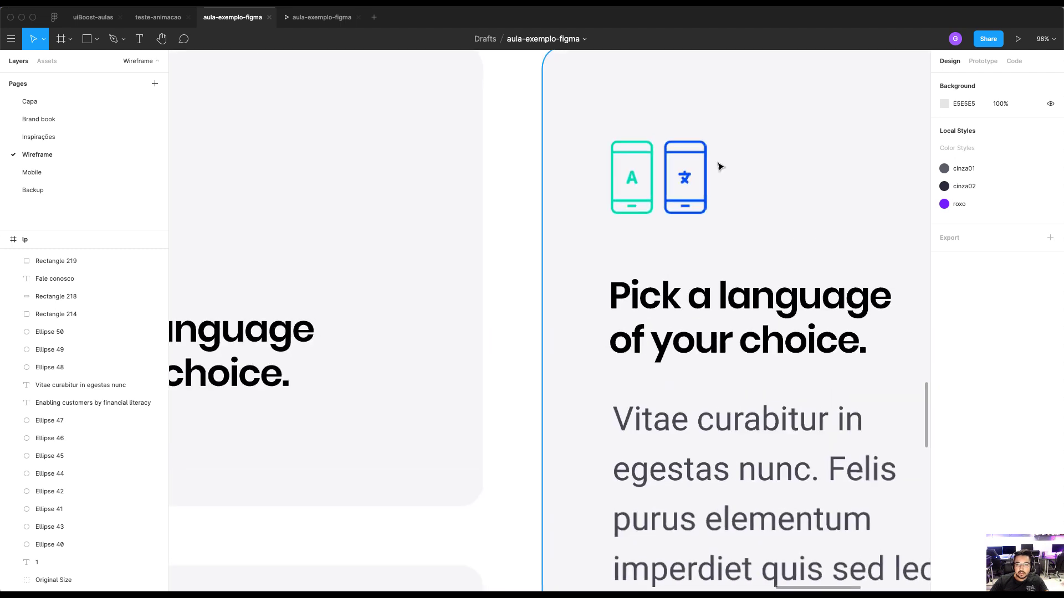
scroll(688, 167, "down", 5)
left_click_drag(363, 258, 451, 209)
left_click(494, 294)
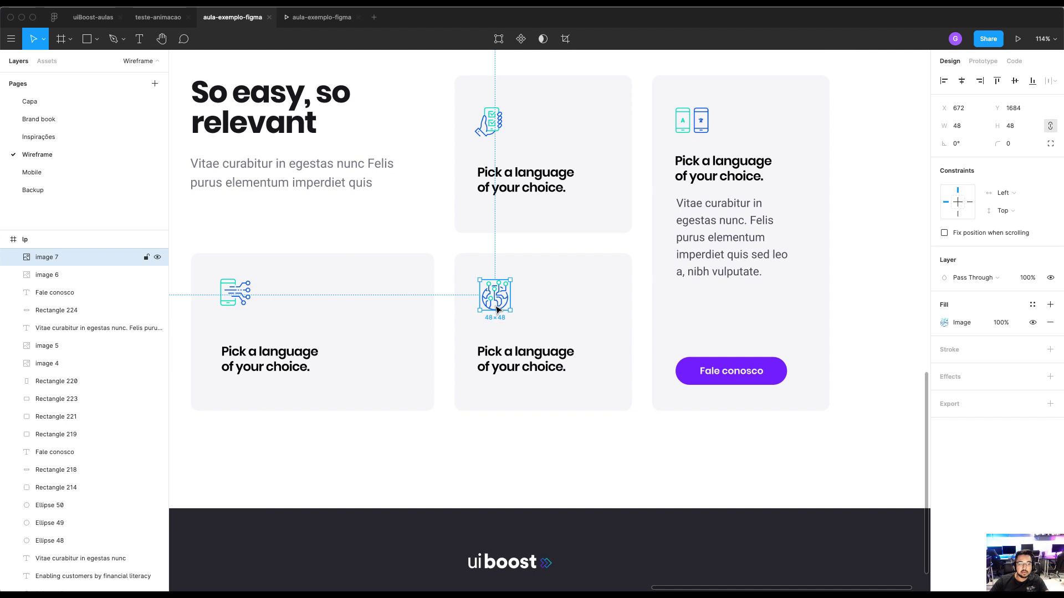
scroll(355, 232, "down", 3)
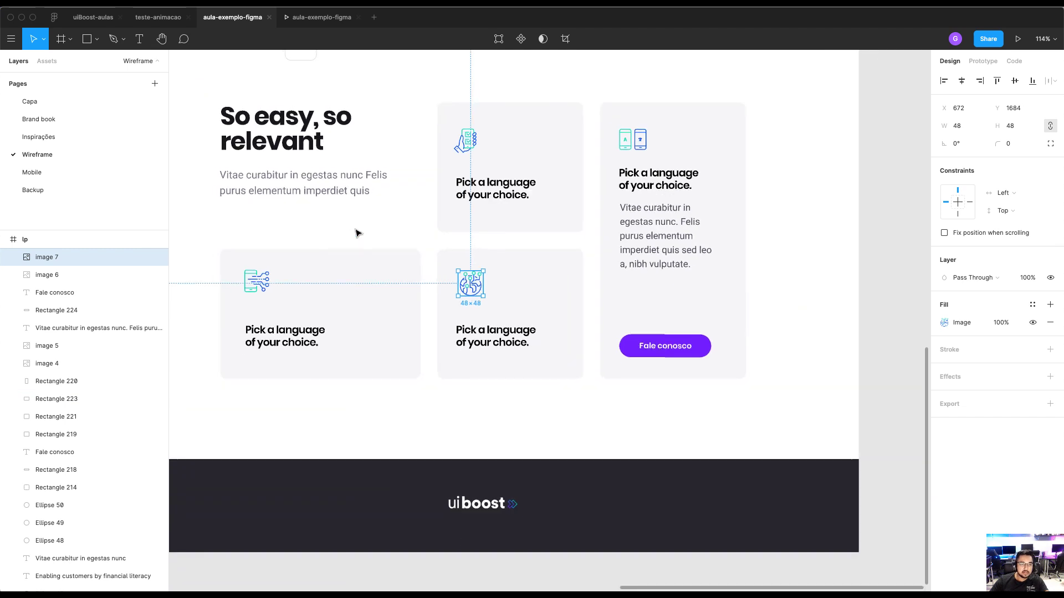
left_click(252, 279)
left_click_drag(384, 244, 397, 215)
Review the landing page from the cards back up to the hero section and clear the selection
scroll(427, 294, "up", 10)
scroll(427, 295, "left", 3)
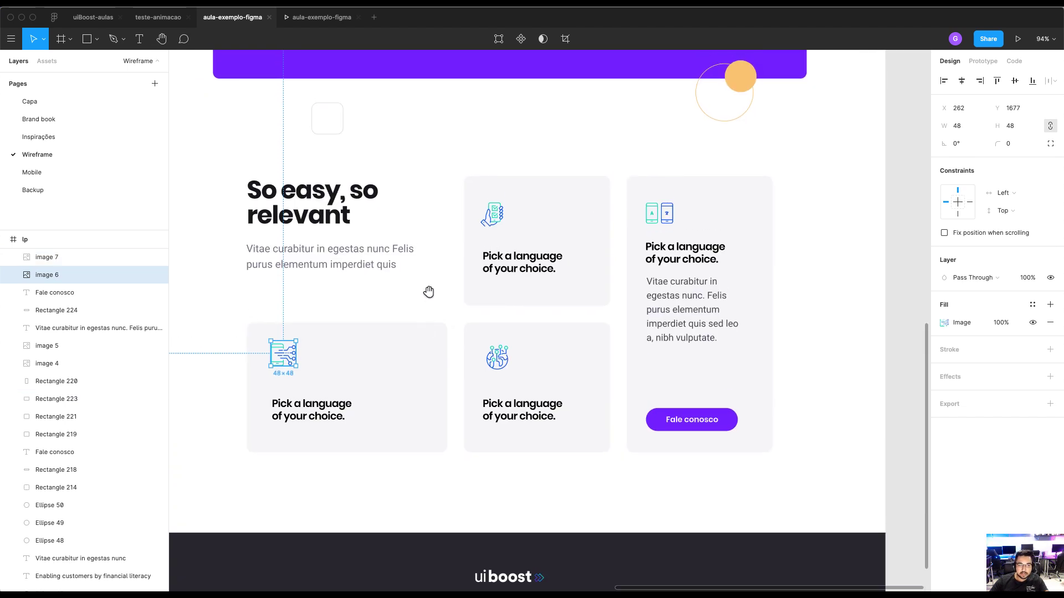
scroll(498, 374, "up", 10)
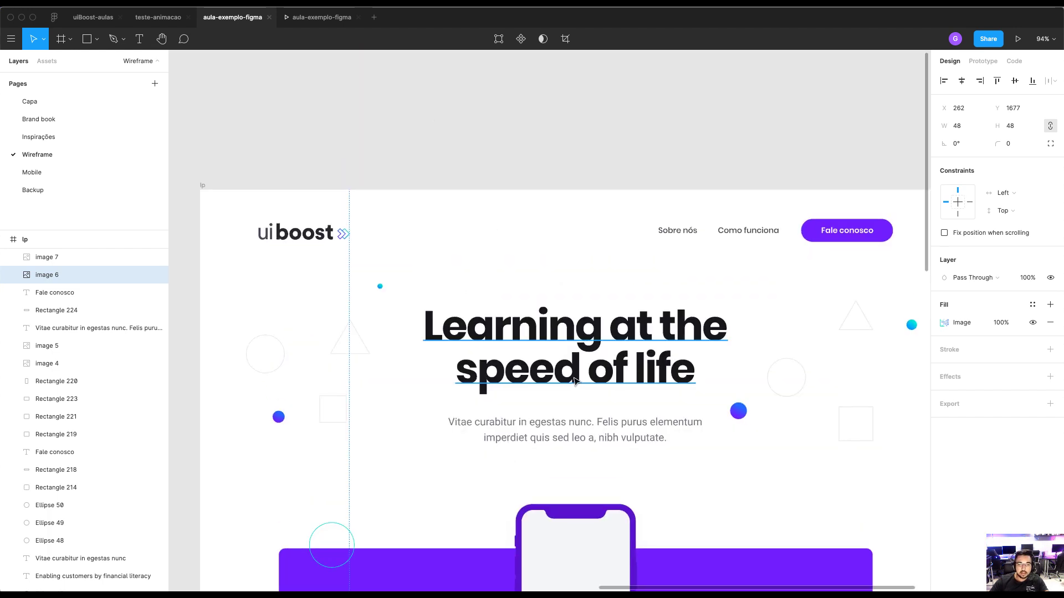
scroll(568, 302, "down", 6)
scroll(582, 316, "up", 3)
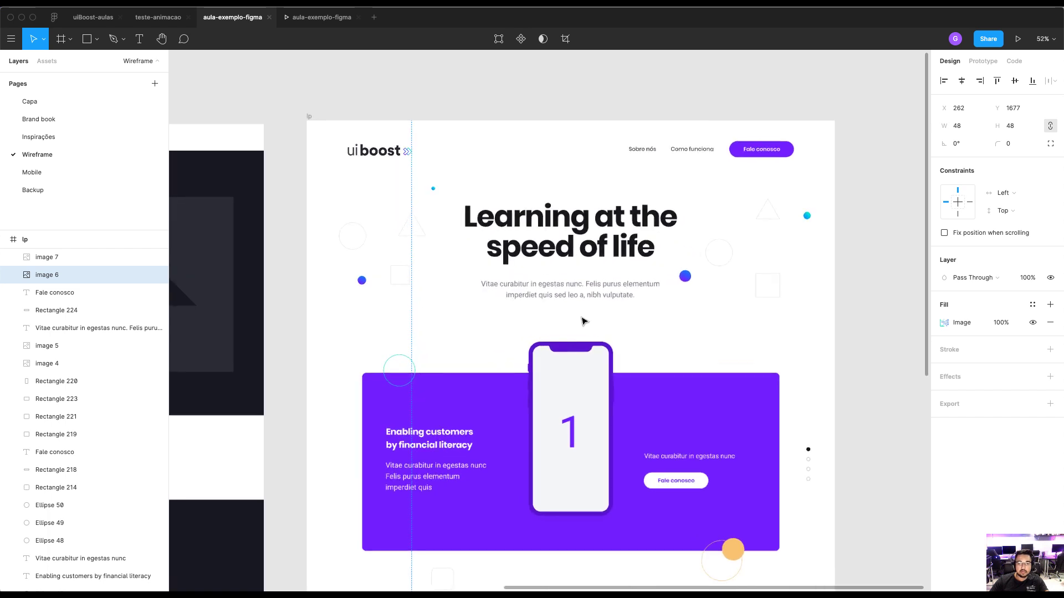
left_click(582, 99)
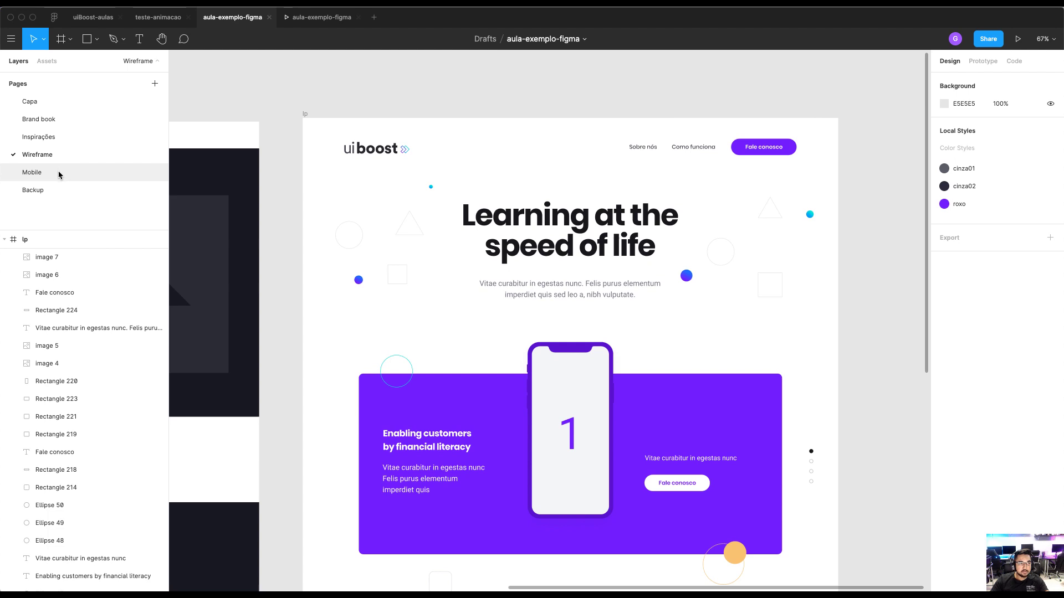
Switch to the teste-animacao file and select the iPhone X - 1 frame
left_click(158, 17)
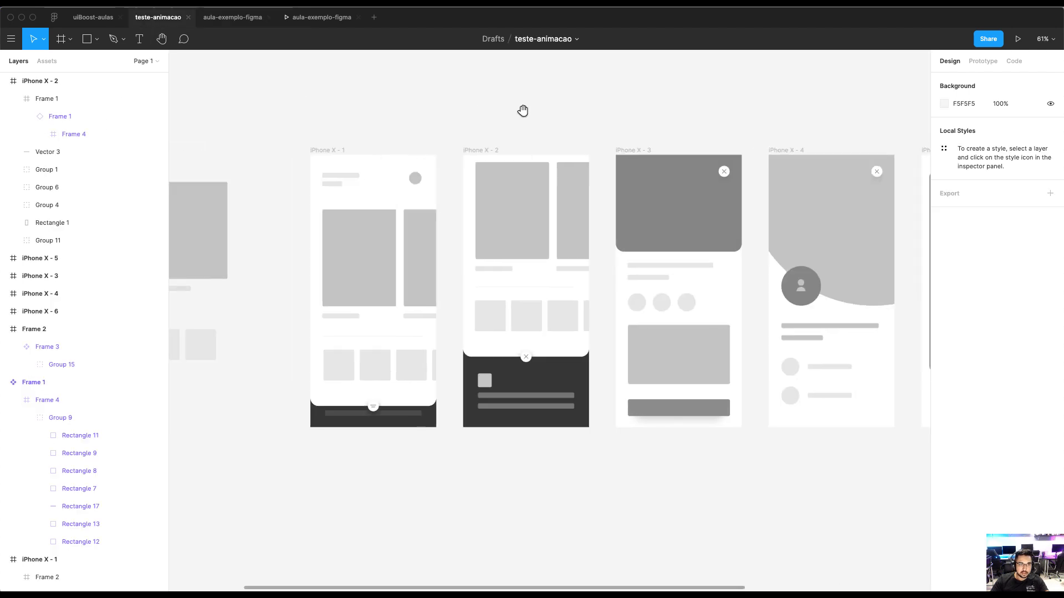
scroll(522, 110, "left", 5)
scroll(554, 109, "right", 2)
left_click(416, 146)
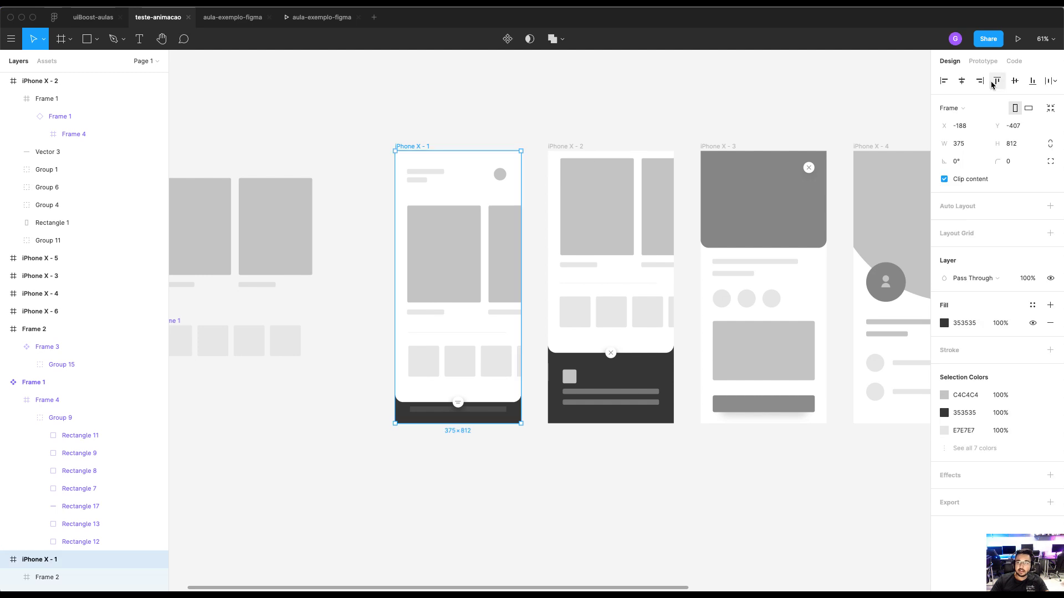
Present the iPhone X - 1 prototype and test opening and closing its dark lower panel and profile screen
left_click(1017, 39)
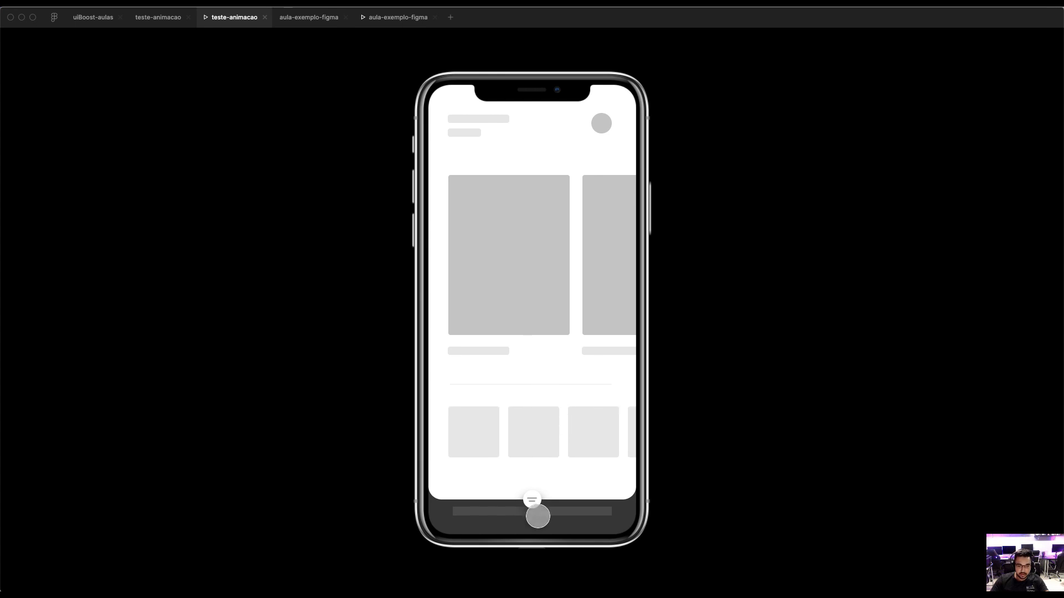
left_click(535, 498)
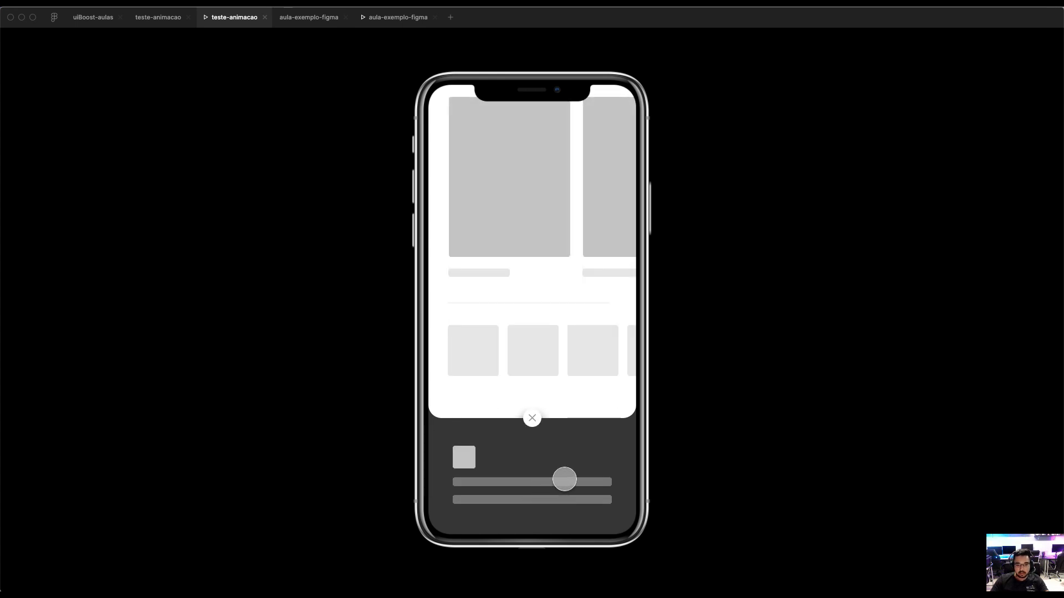
left_click(533, 420)
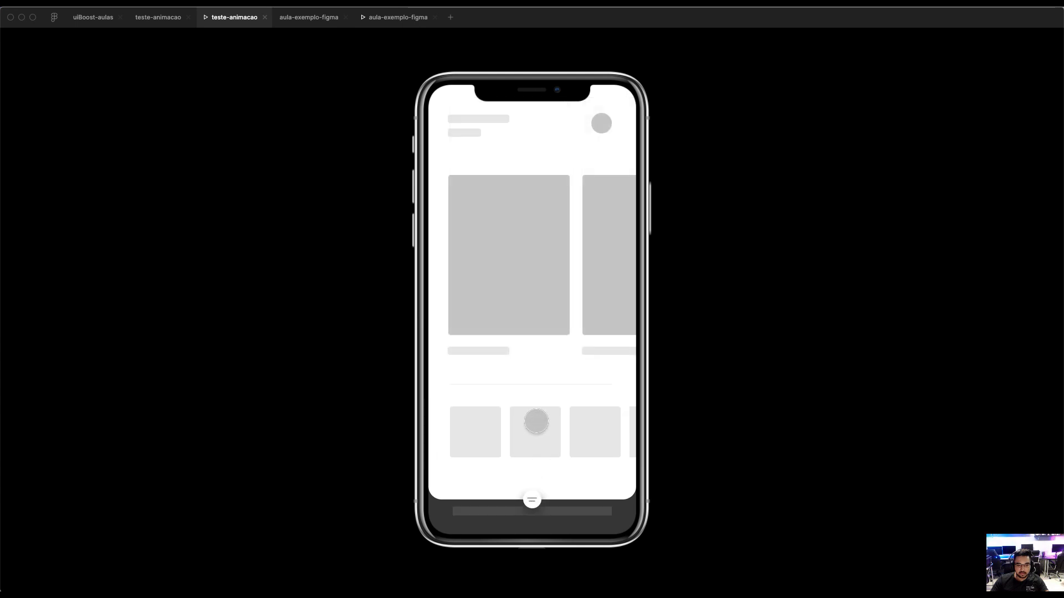
left_click(604, 124)
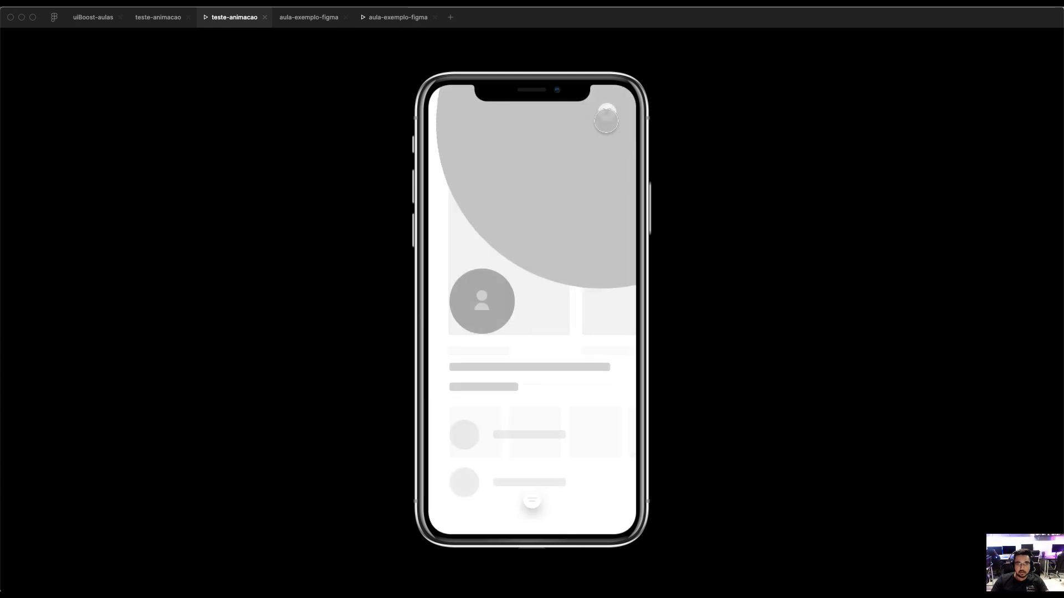
left_click(489, 310)
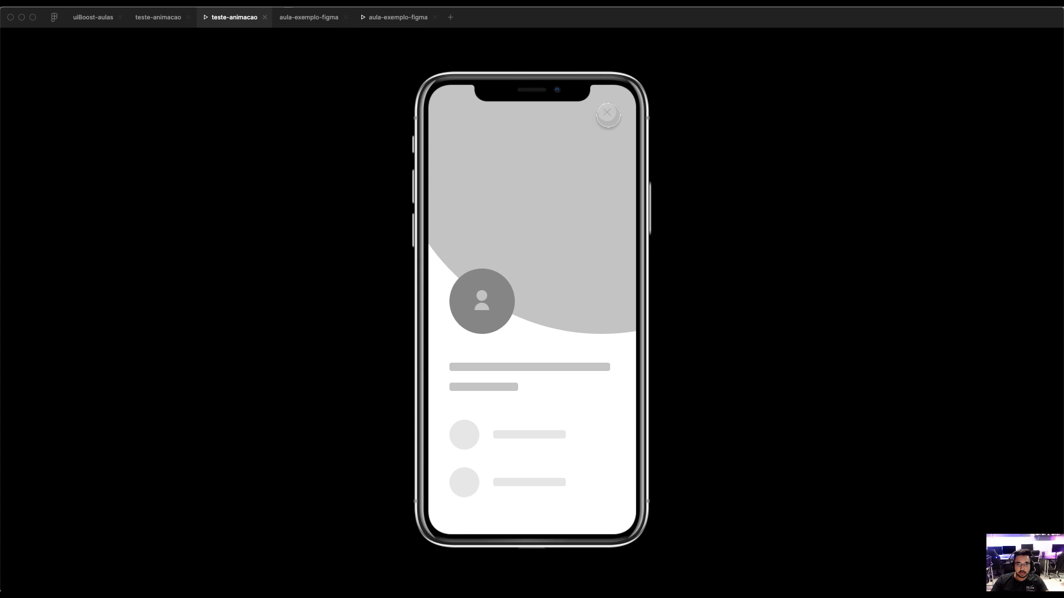
left_click(608, 113)
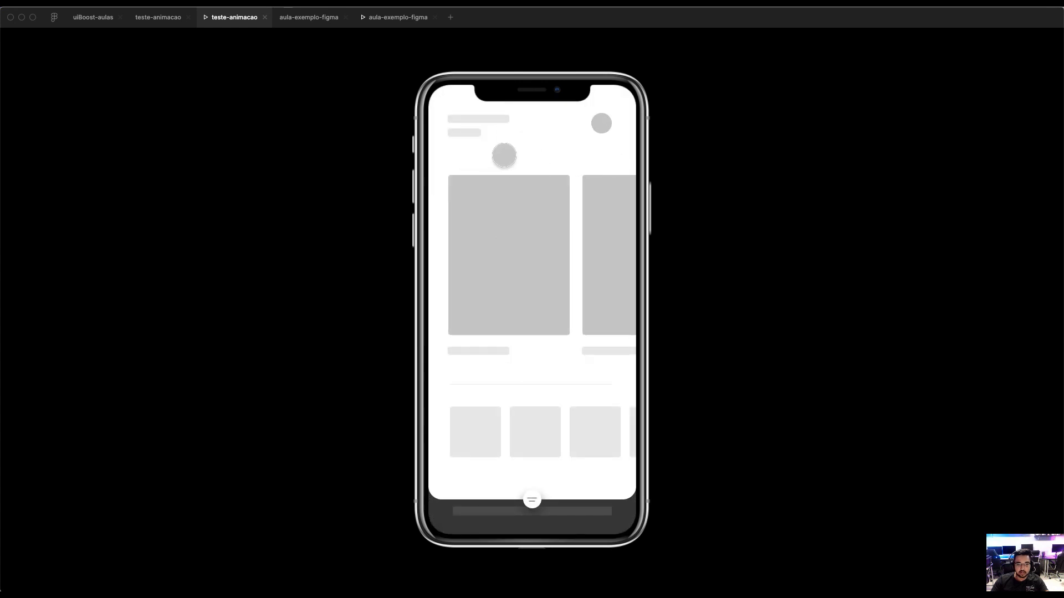
Test the prototype's sideways scrolling and expand the first small thumbnail in the lower row
scroll(552, 215, "left", 2)
scroll(552, 215, "right", 2)
left_click(475, 427)
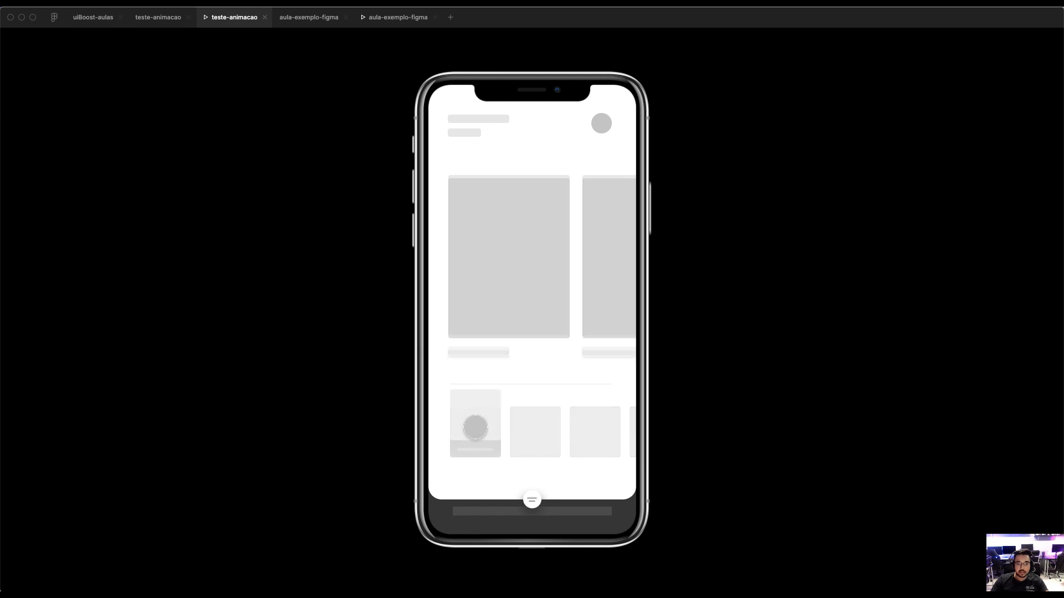
left_click(487, 428)
left_click(488, 427)
left_click(488, 426)
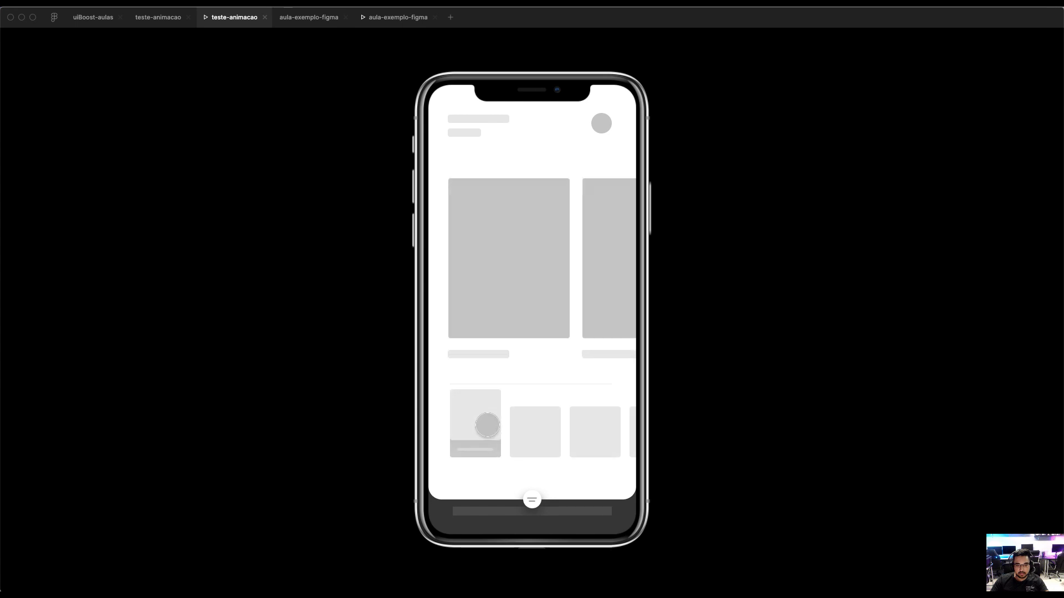
Open the large card's detail screen in the prototype and close it to return to the home screen
left_click(511, 266)
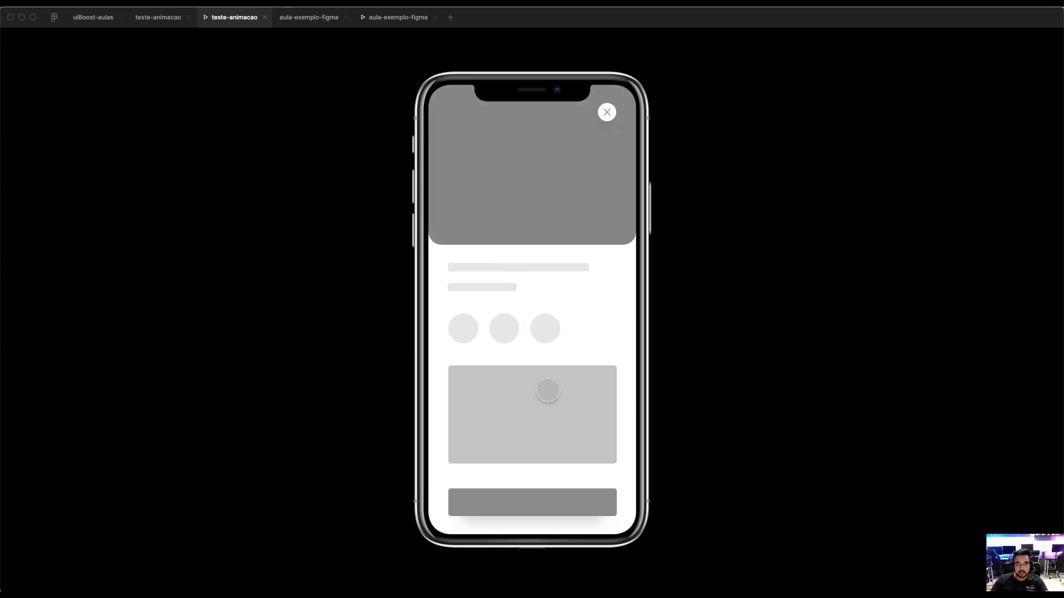
left_click(570, 280)
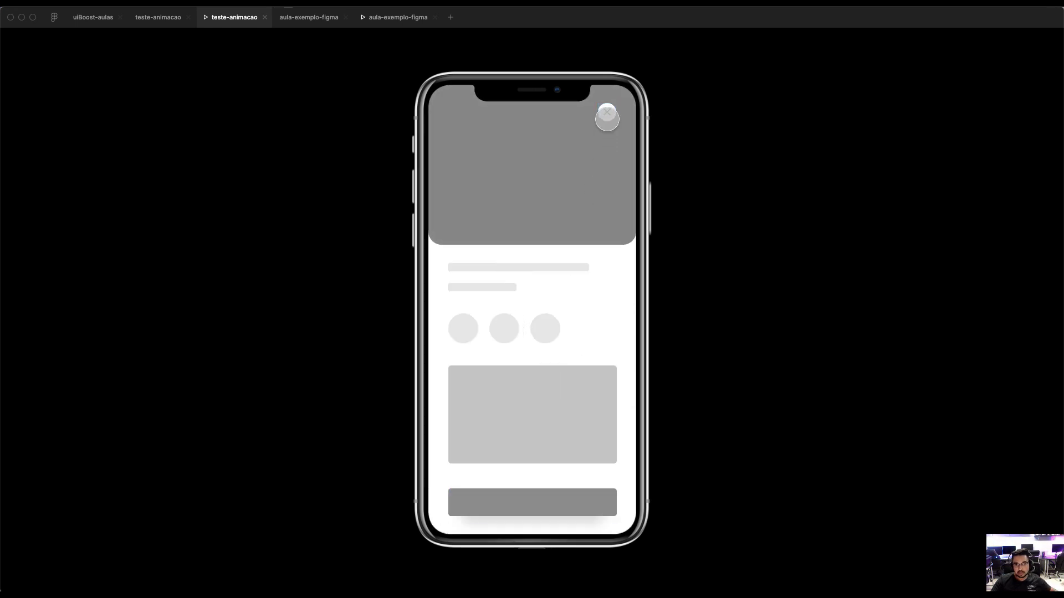
left_click(606, 113)
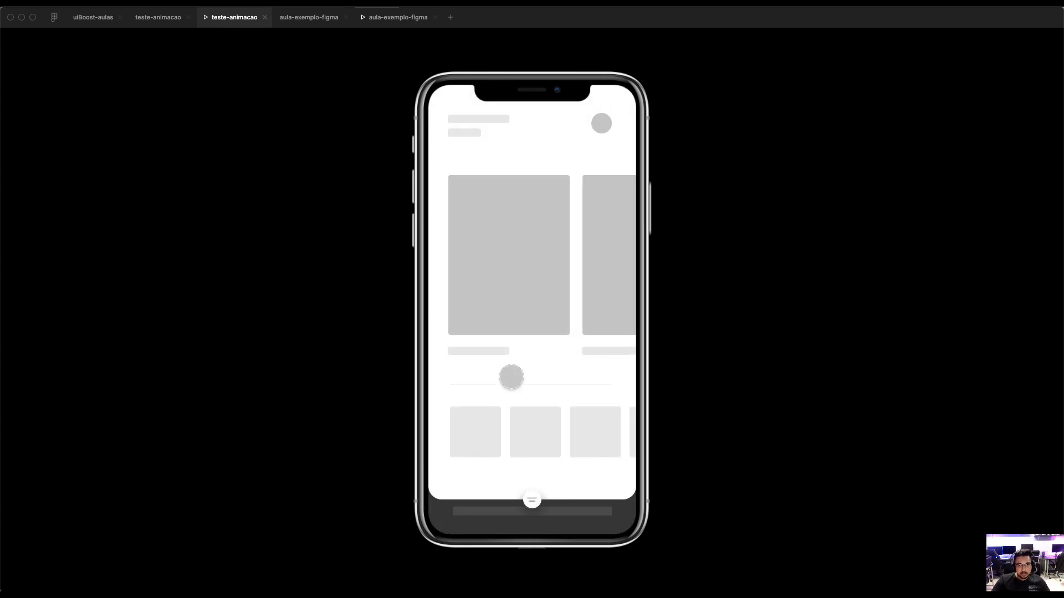
Step forward through the prototype's screens to review the transitions
key("Right")
key("Right")
key("Right")
key("Right")
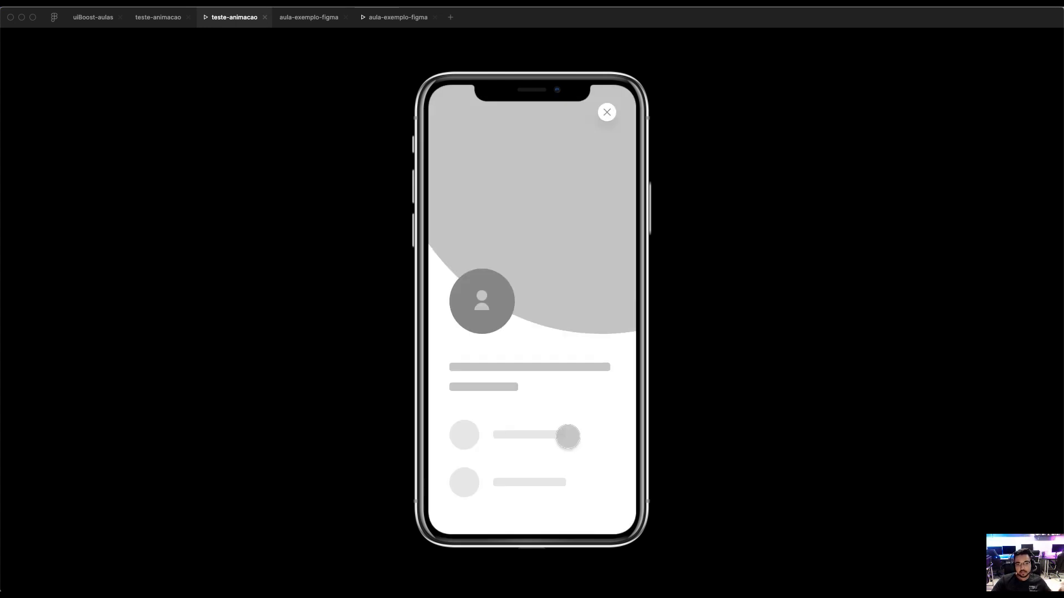
key("Right")
key("Right")
key("Right")
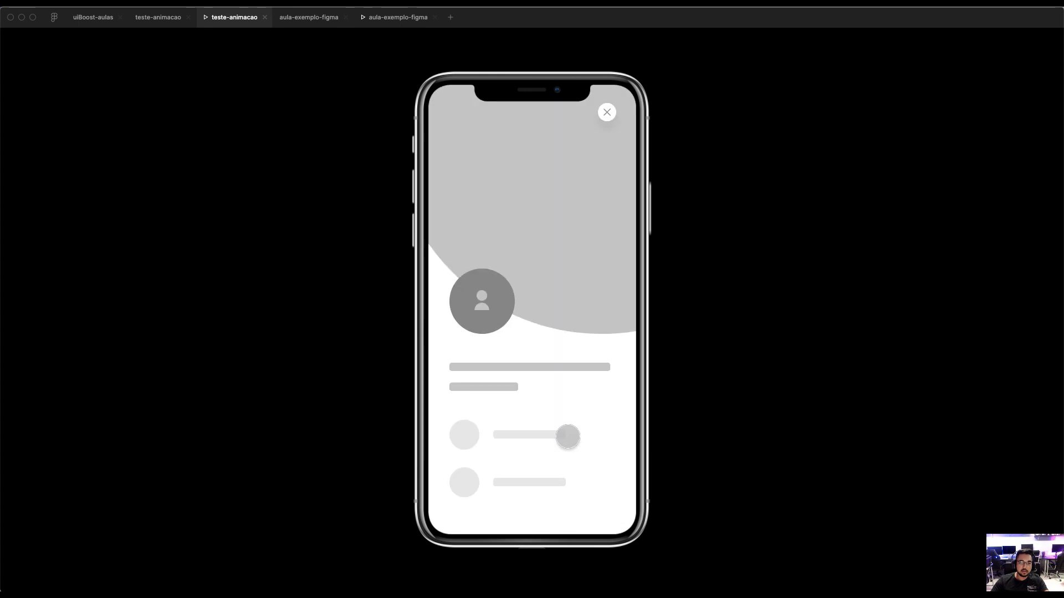
Test the wide button on the card detail screen and close that screen
left_click(544, 502)
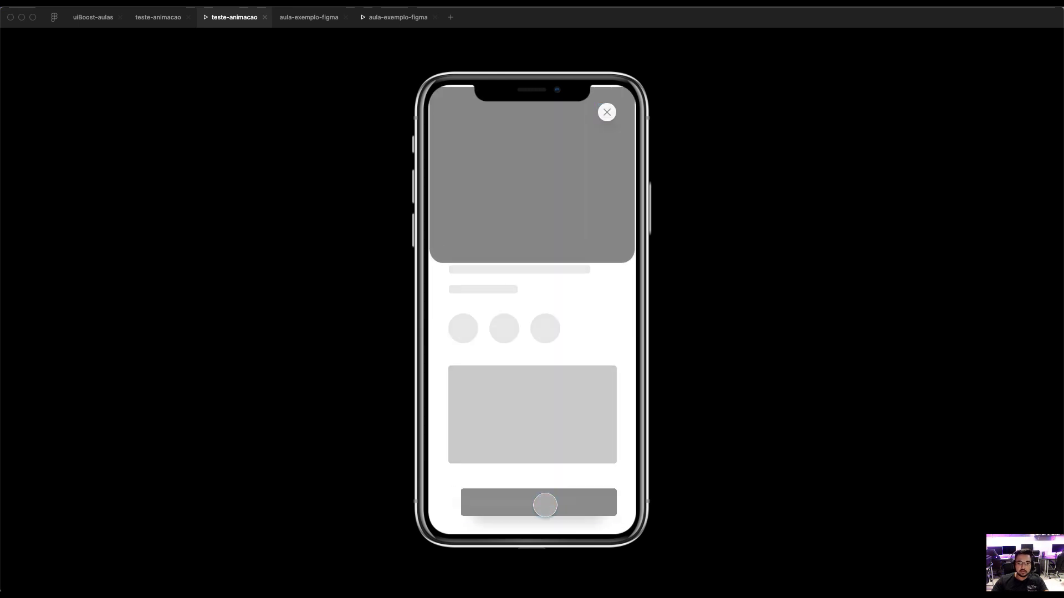
left_click_drag(543, 502, 602, 502)
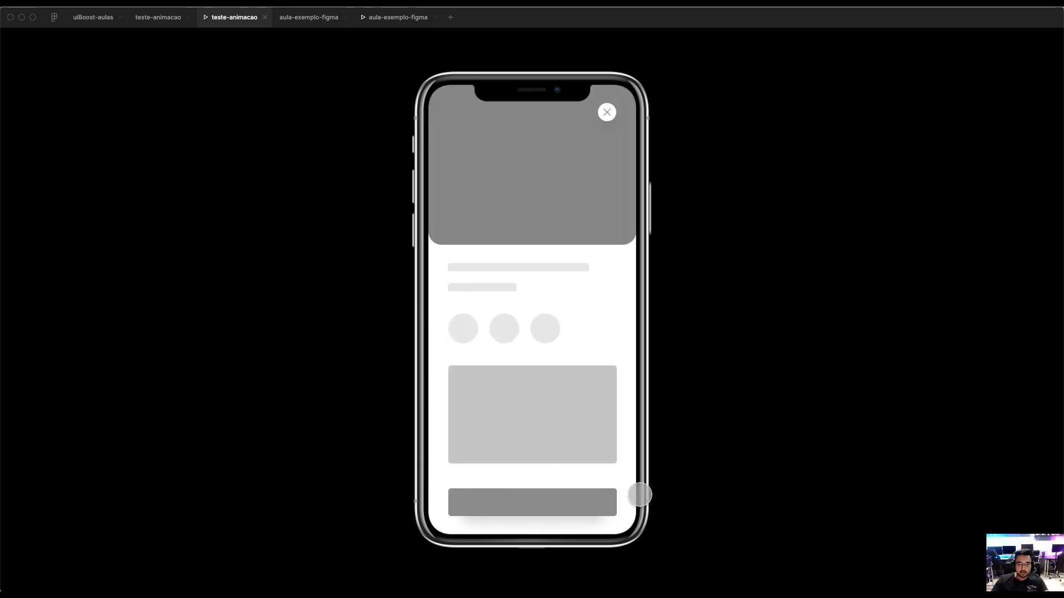
left_click(610, 111)
left_click(750, 190)
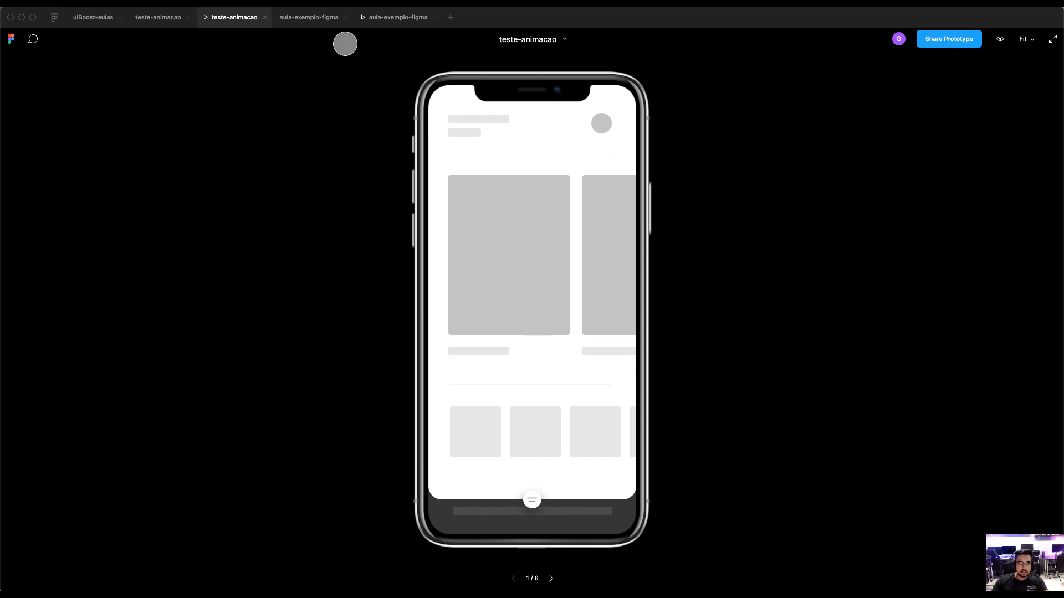
Switch to the Mobile page of the aula-exemplo-figma file and add an iPhone 11 Pro / X frame
left_click(296, 19)
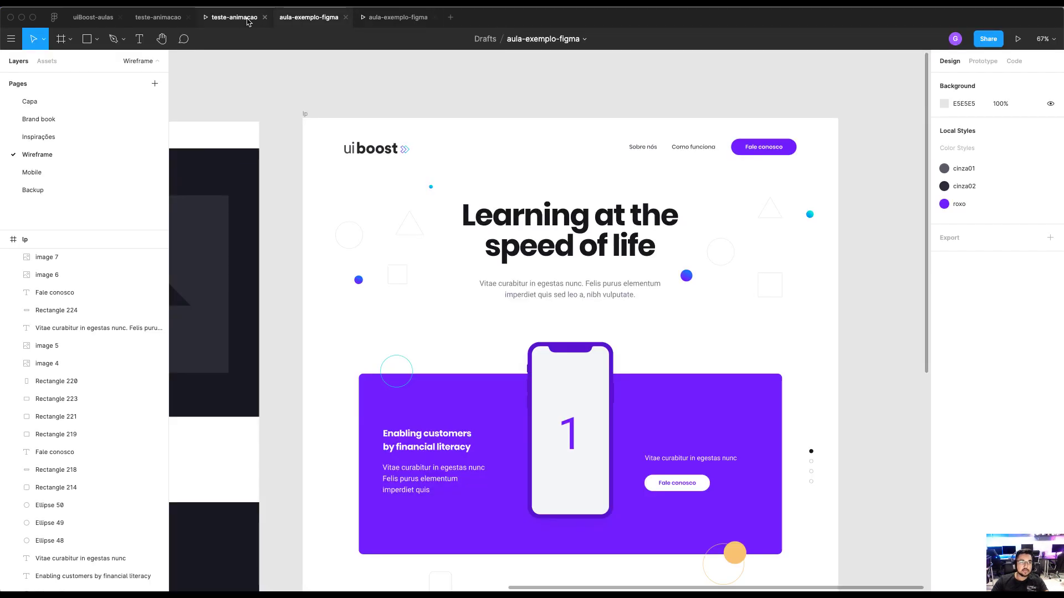
left_click(61, 172)
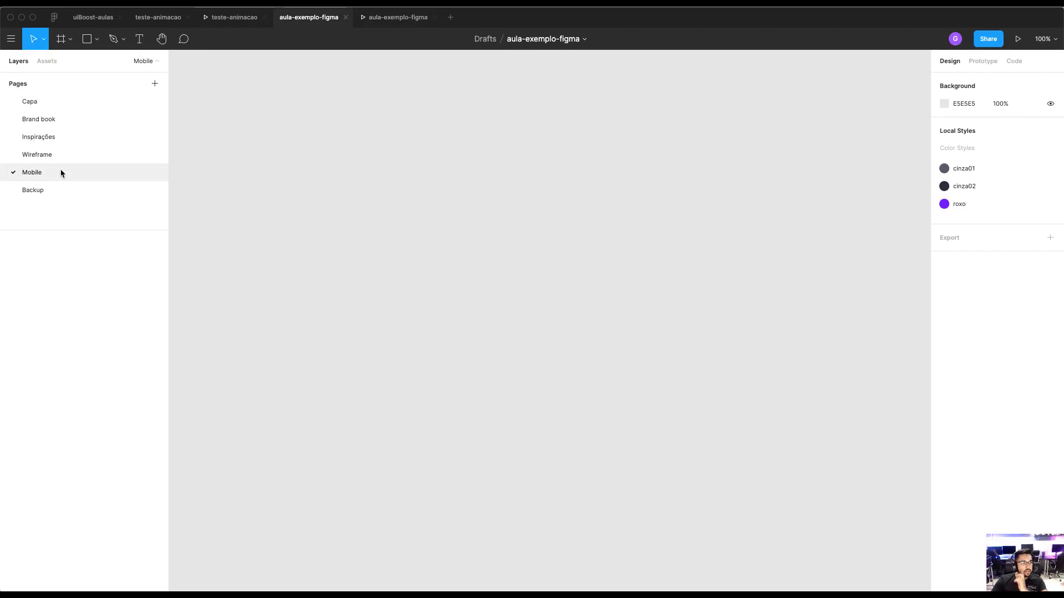
key("f")
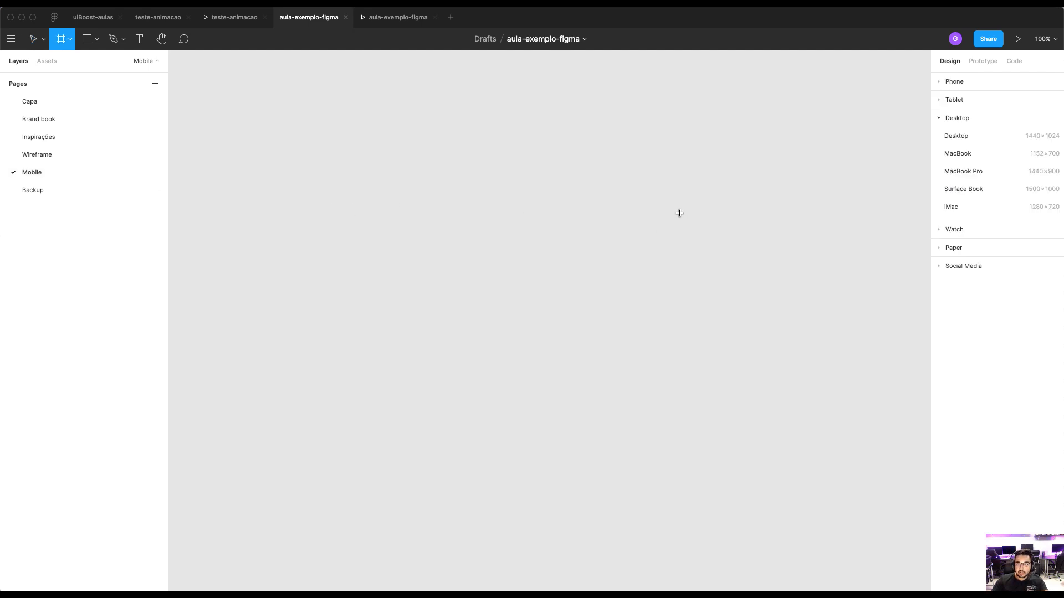
left_click(954, 84)
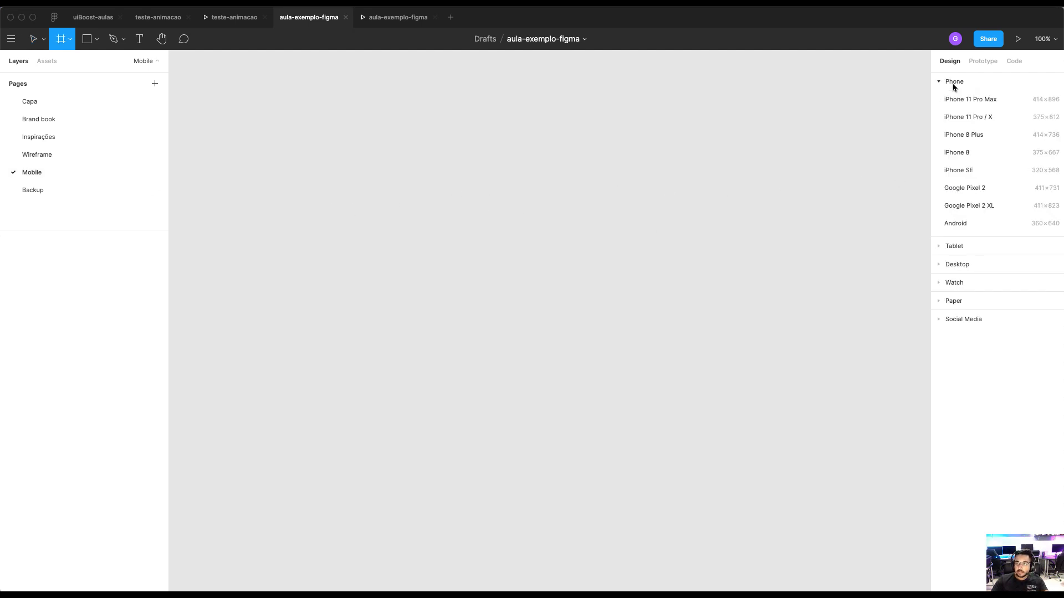
left_click(966, 117)
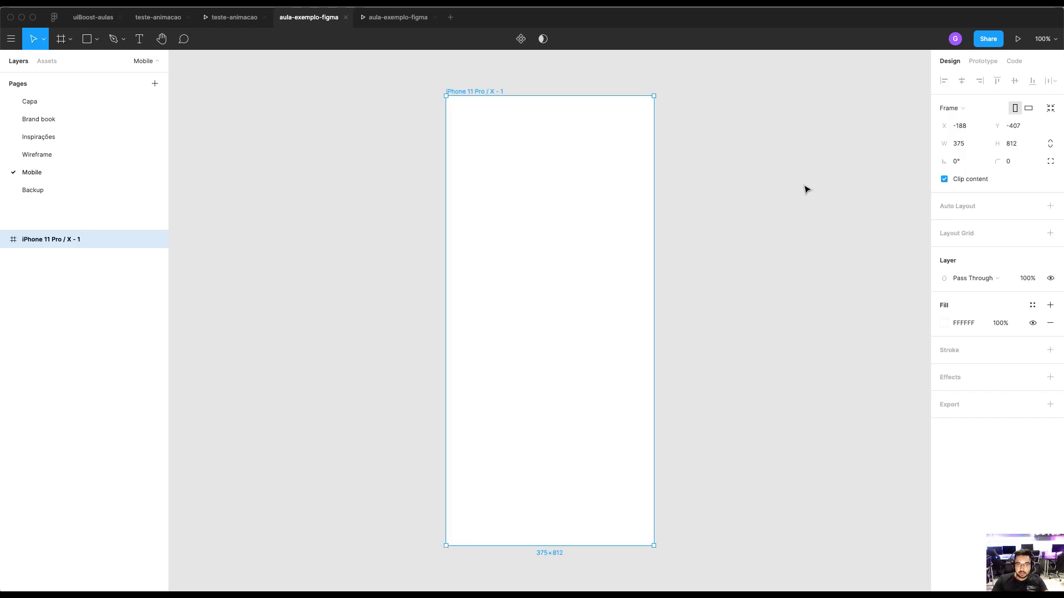
Rename the new iPhone 11 Pro / X frame as 01
left_click(715, 165)
left_click(490, 92)
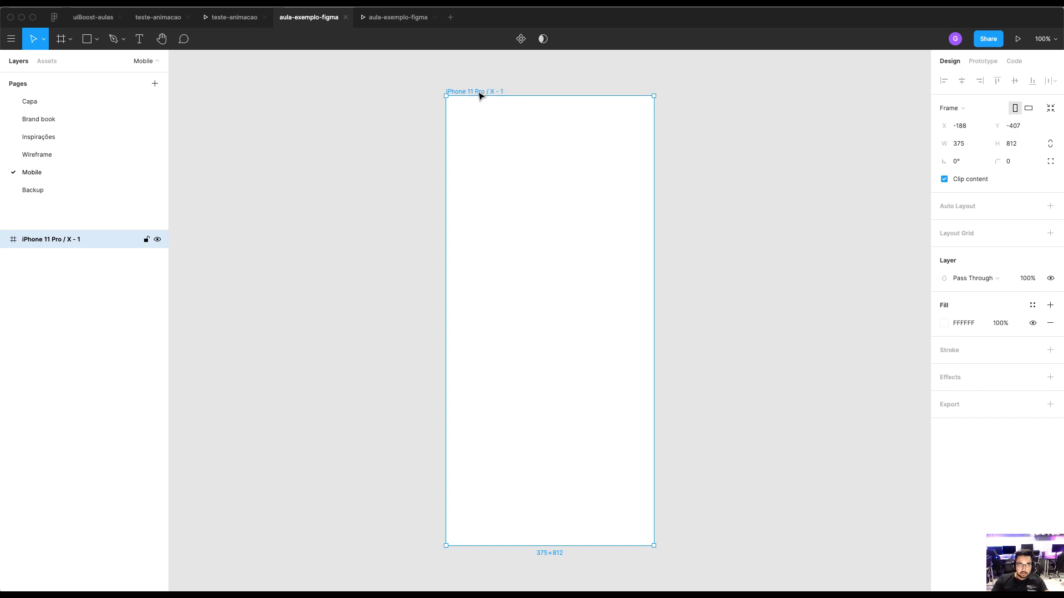
double_click(54, 239)
type("01")
key("Return")
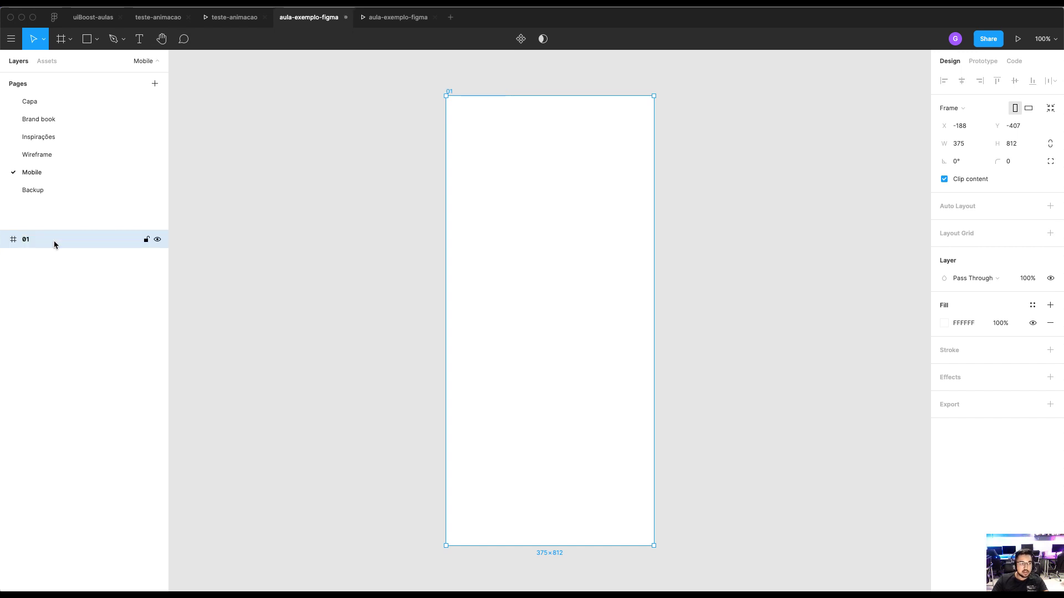
Draw a square of about 167 × 167 in the middle of frame 01 and duplicate the frame beside it
key("r")
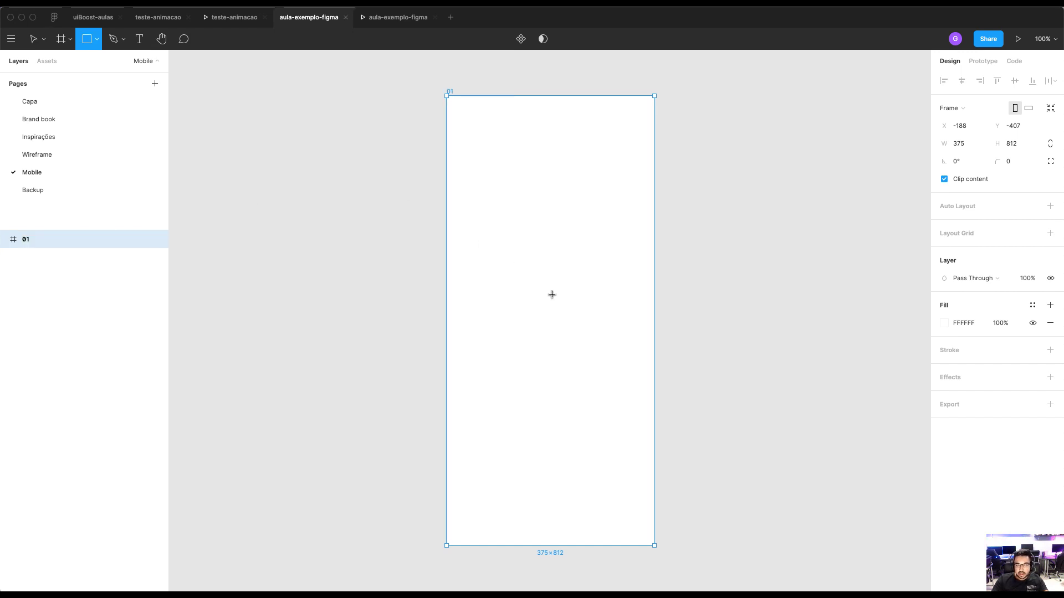
mouse_move(499, 247)
left_mouse_down()
mouse_move(582, 354)
mouse_move(591, 340)
left_mouse_up()
left_click(451, 93)
left_click_drag(451, 94, 685, 100)
Move the square in frame 2 up to about X 94, Y 42 and shift frame 01 left to widen the gap
scroll(723, 194, "right", 3)
left_click_drag(740, 296, 738, 176)
left_click(408, 92)
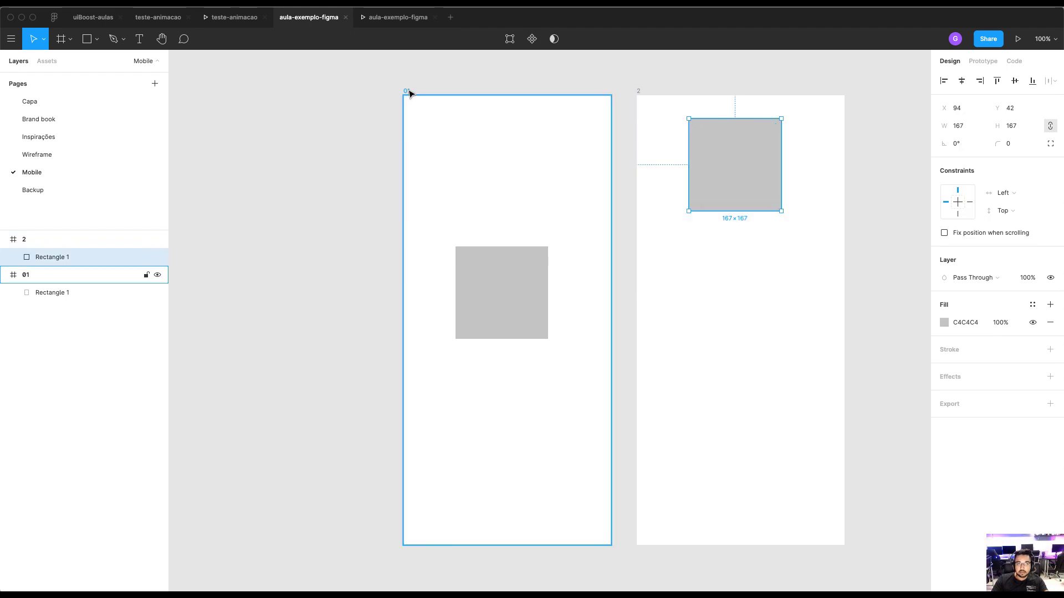
left_click_drag(409, 94, 374, 96)
Switch to prototype editing, select frame 01 and try to link it to frame 2
left_click(978, 62)
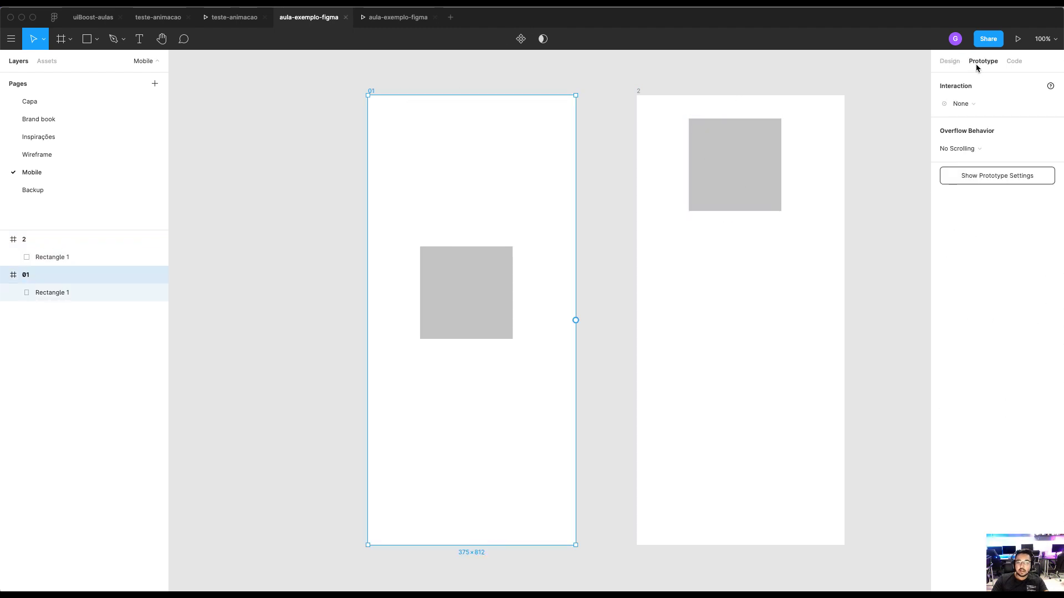
left_click(606, 90)
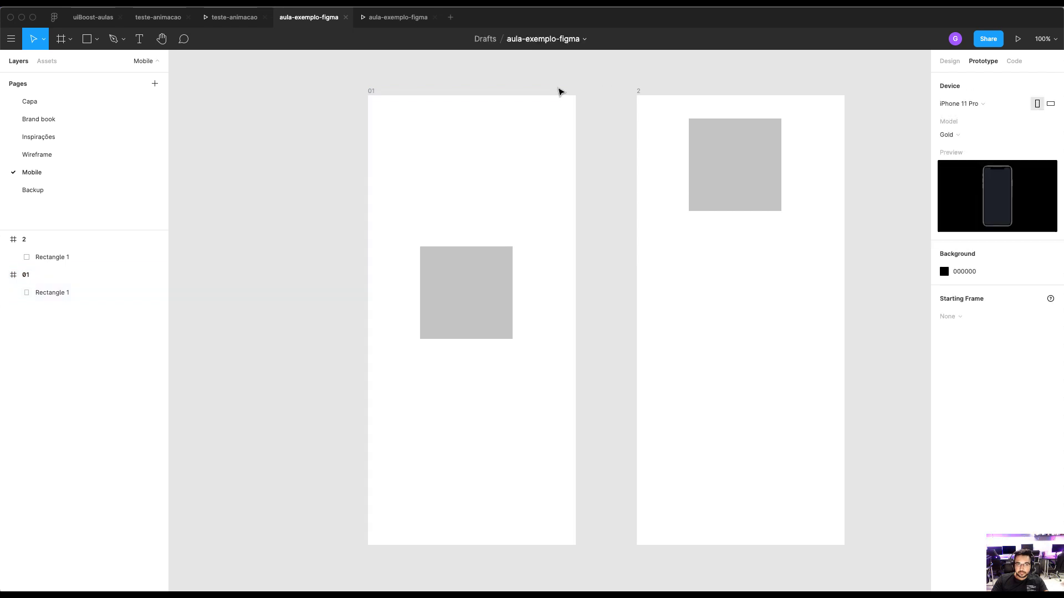
left_click(371, 92)
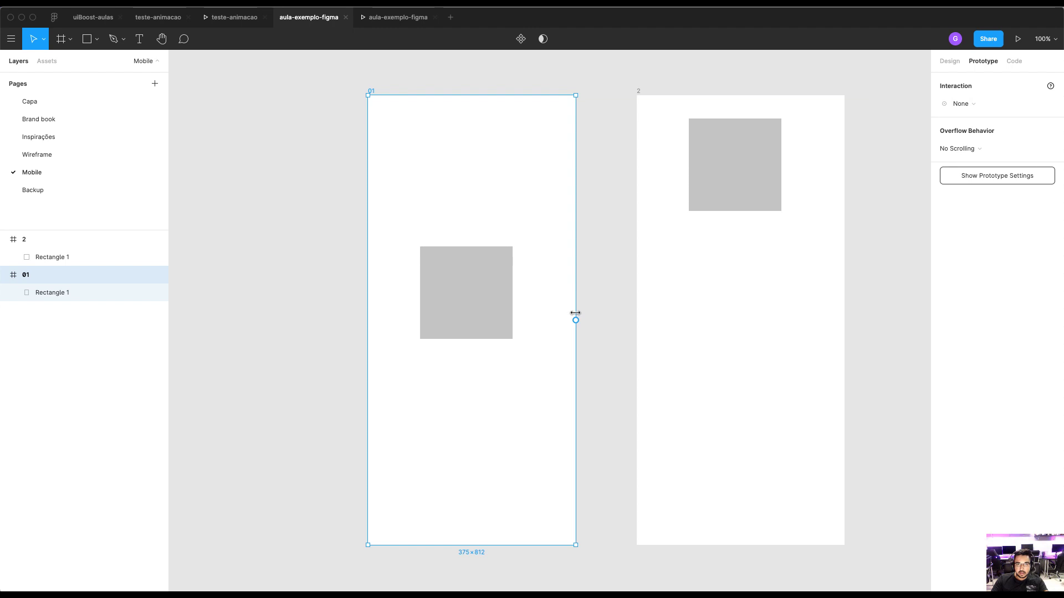
left_click(392, 71)
left_click(370, 91)
left_click(954, 65)
left_click(979, 65)
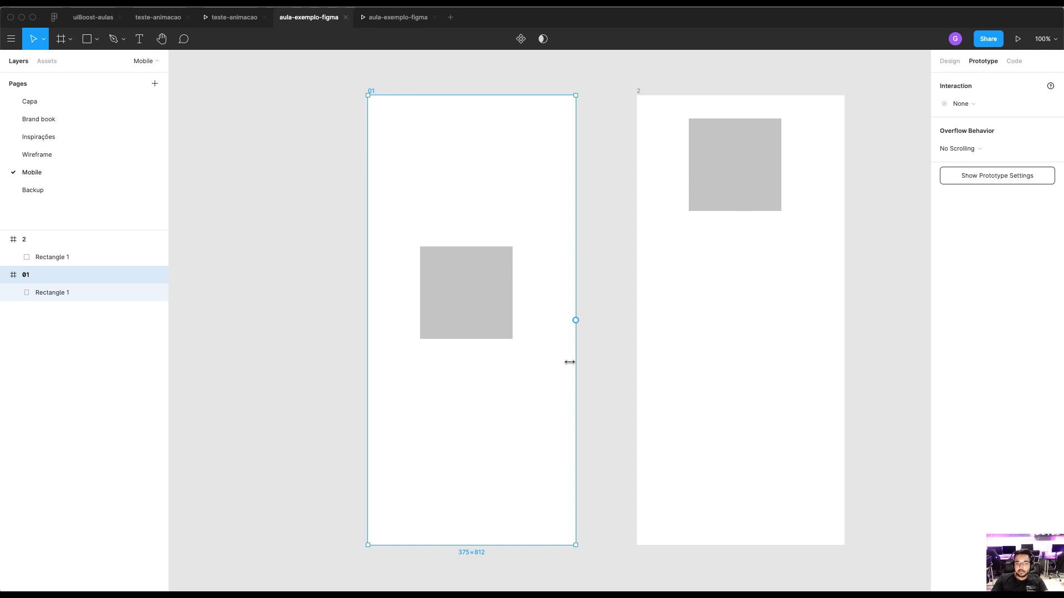
left_click_drag(574, 321, 667, 294)
Center the square horizontally in frame 01, slightly lower, and link it to frame 2 with an On Tap, Navigate To interaction
left_click(458, 309)
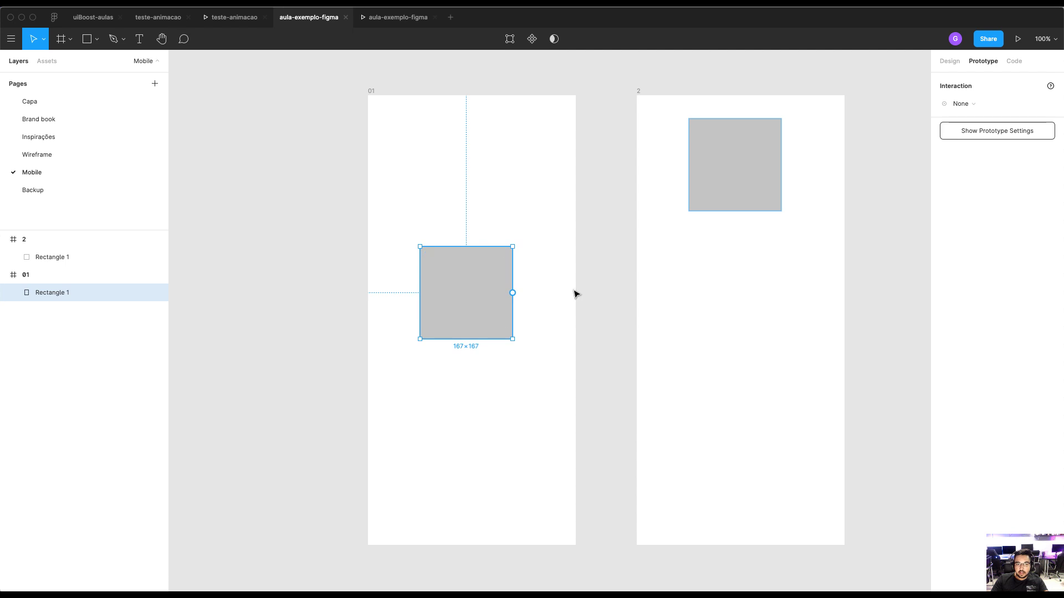
left_click_drag(491, 289, 497, 302)
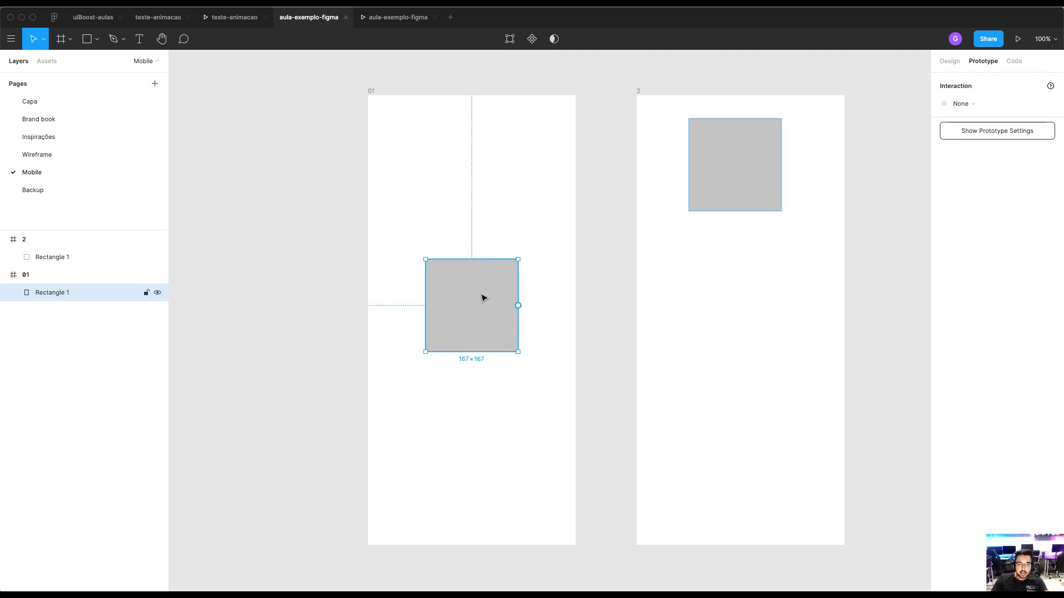
left_click_drag(565, 314, 673, 319)
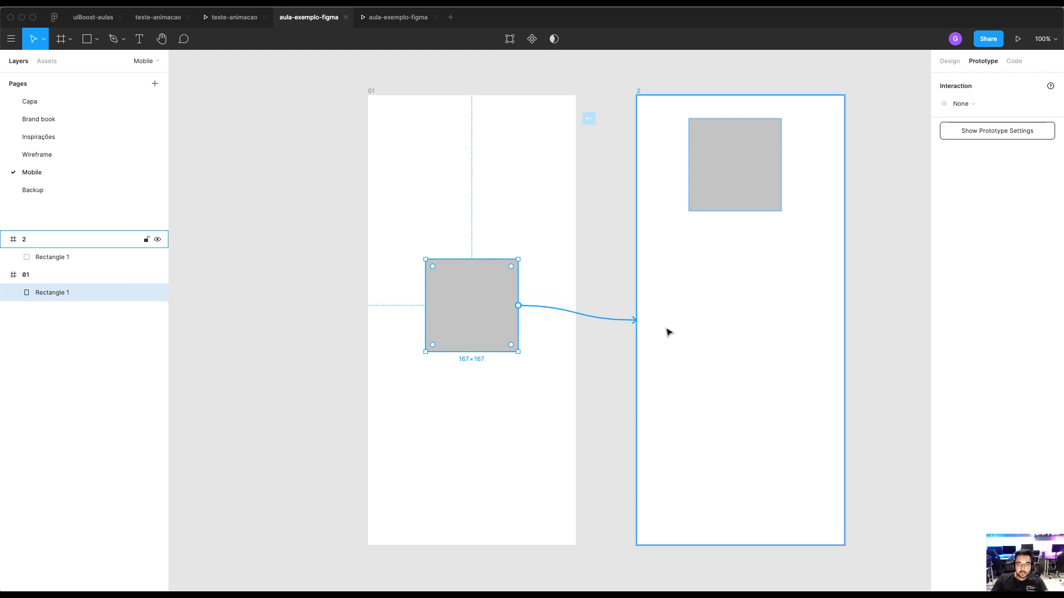
left_click_drag(668, 331, 669, 330)
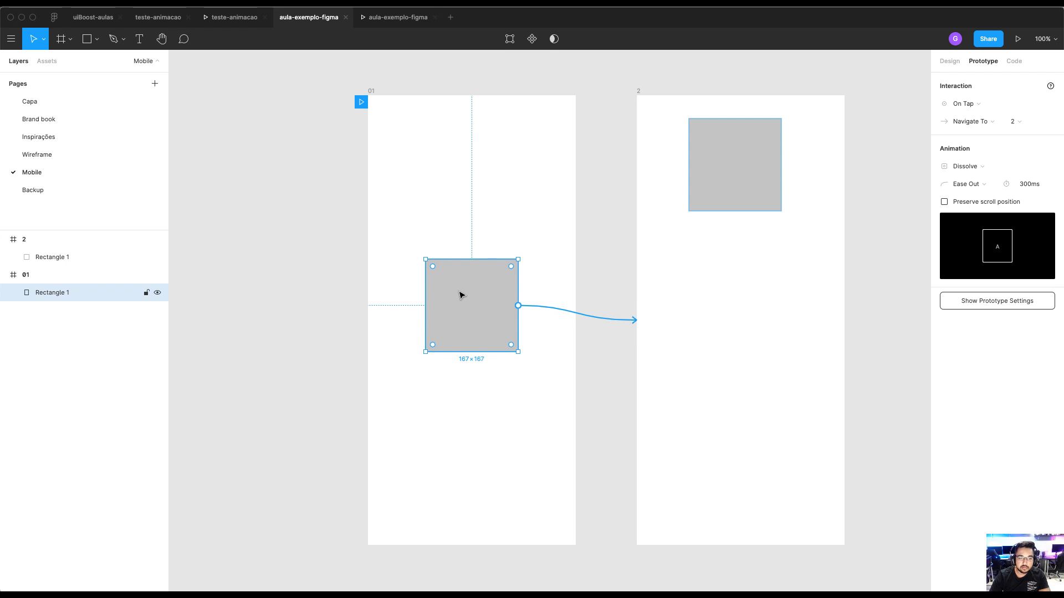
Set the transition animation from the square in frame 01 to frame 2 to Smart Animate
scroll(744, 127, "up", 1)
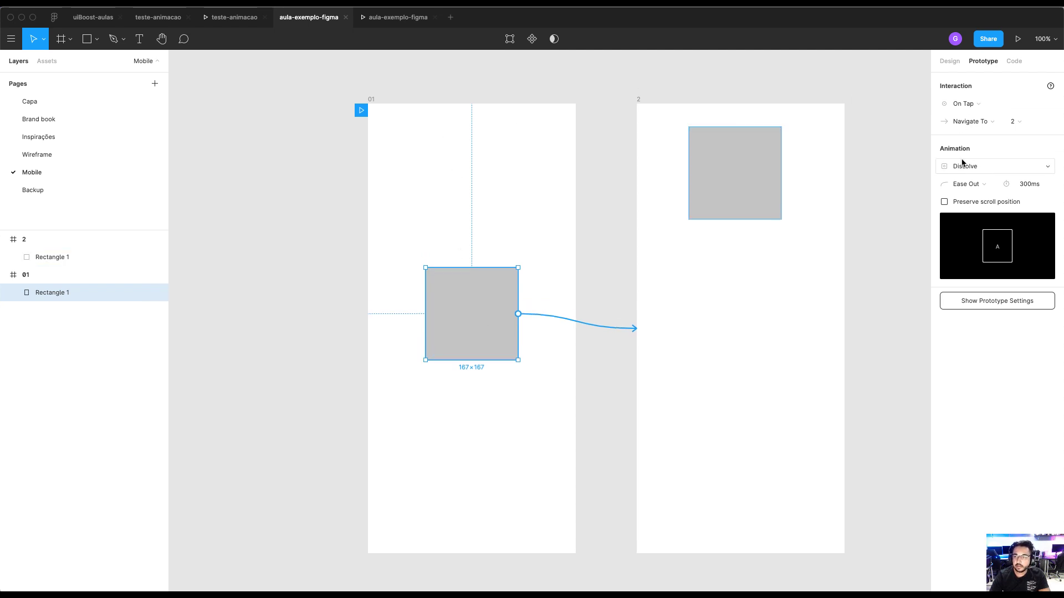
left_click(1000, 168)
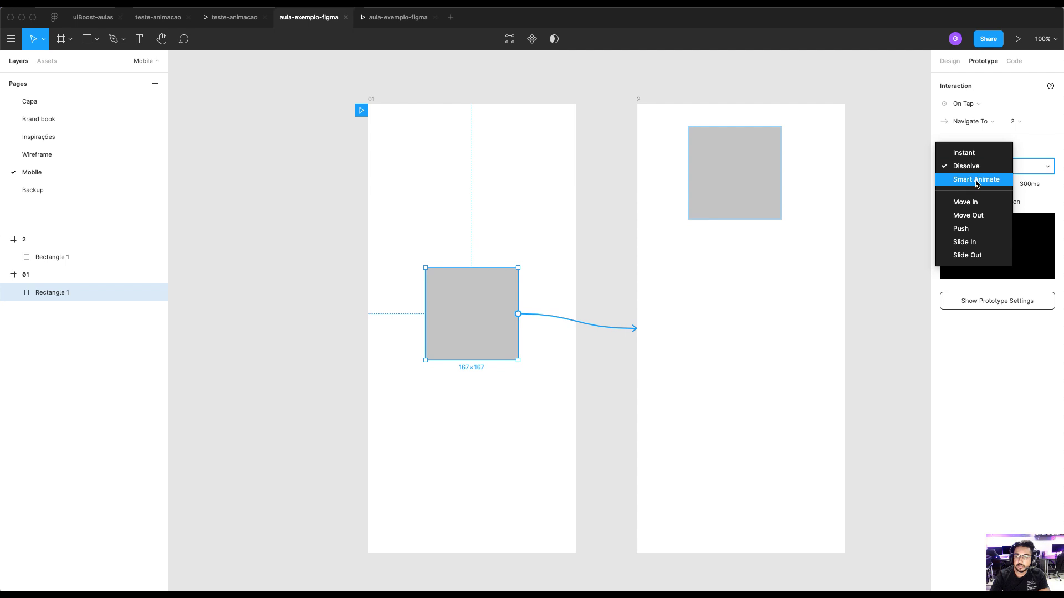
left_click(978, 184)
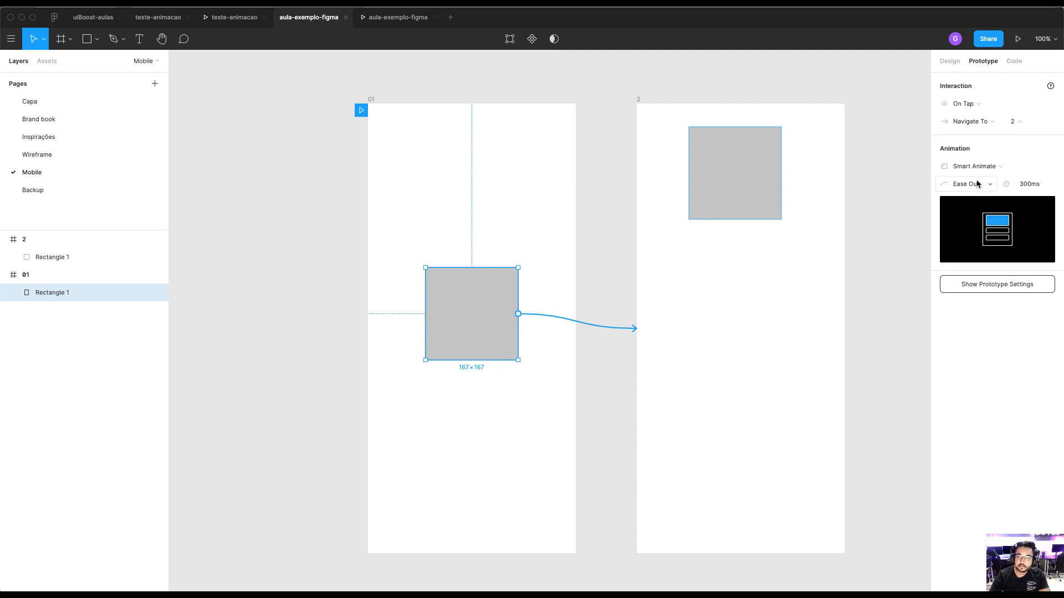
left_click(717, 77)
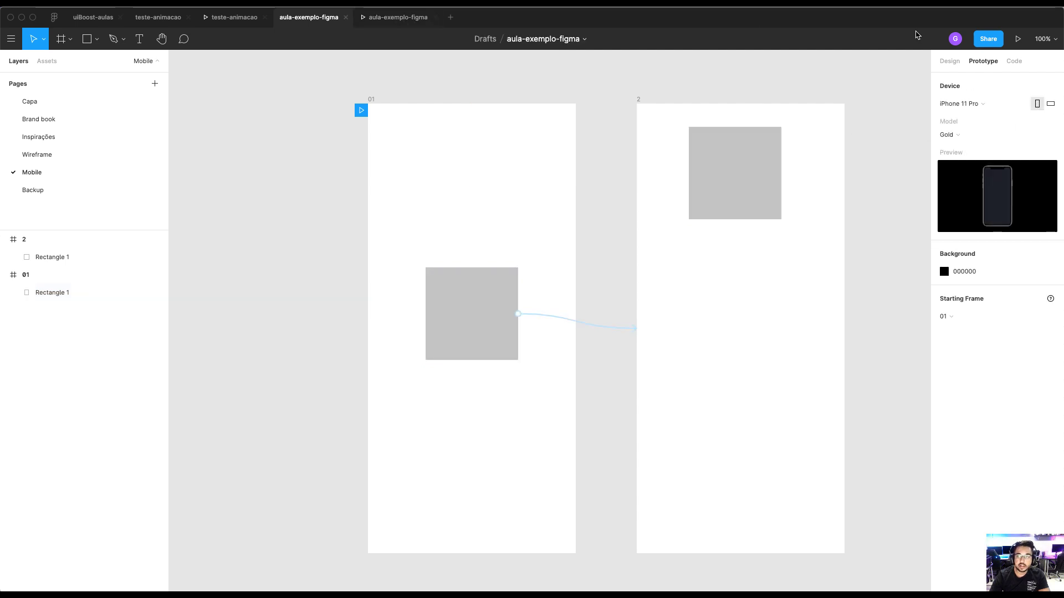
Present the prototype fitted to the screen and tap the square to test the transition
left_click(1019, 39)
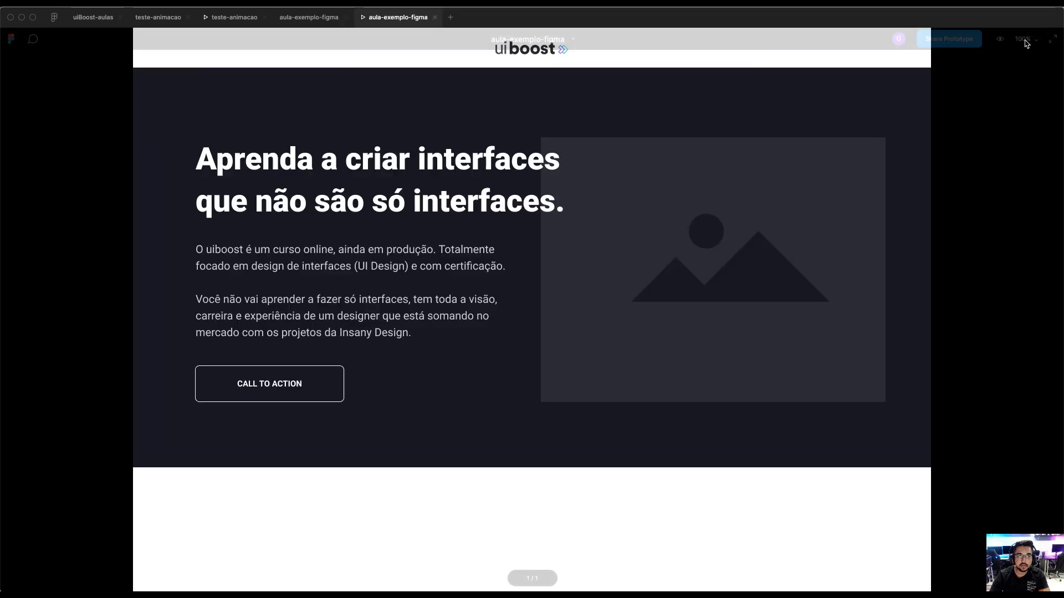
key("super+w")
left_click(1025, 42)
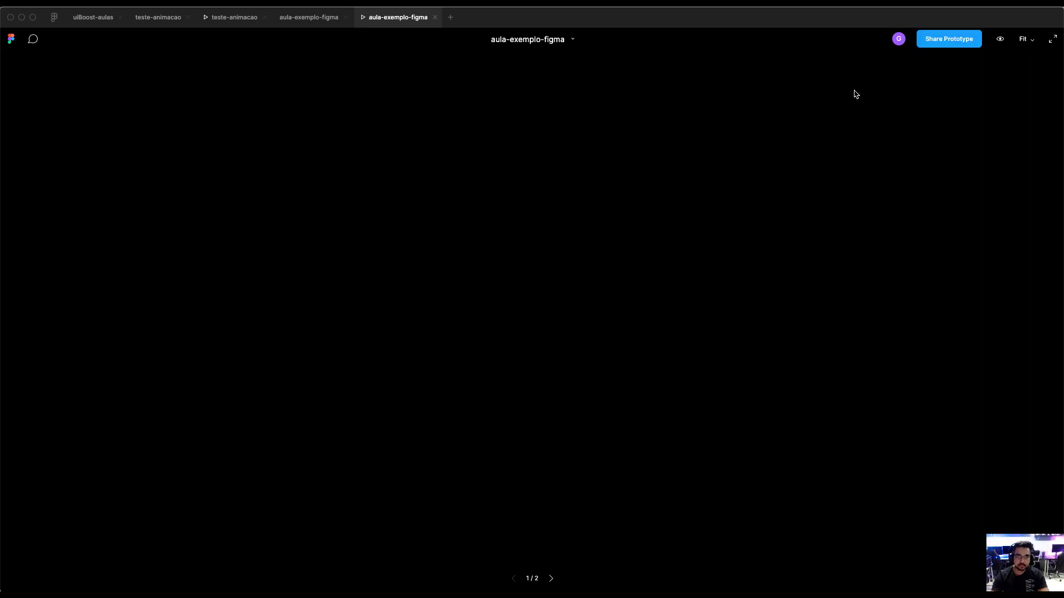
left_click(545, 286)
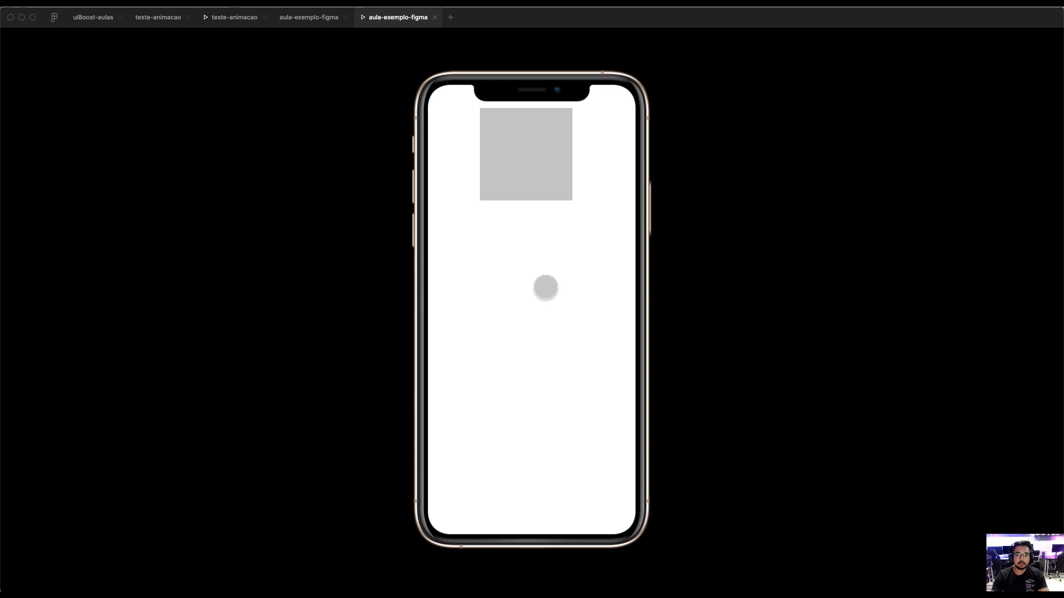
Center the squares horizontally in frames 2 and 01, and replay the tap transition in the prototype preview
key("ctrl+shift+Tab")
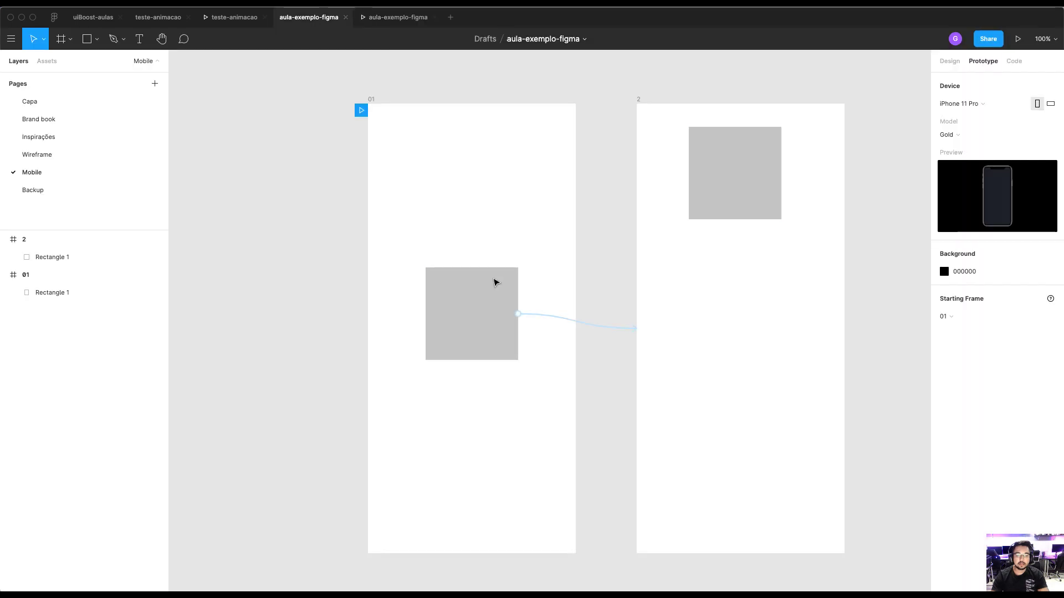
left_click(724, 161)
left_click_drag(725, 161, 730, 161)
left_click_drag(468, 315, 477, 308)
key("ctrl+Tab")
left_click(525, 289)
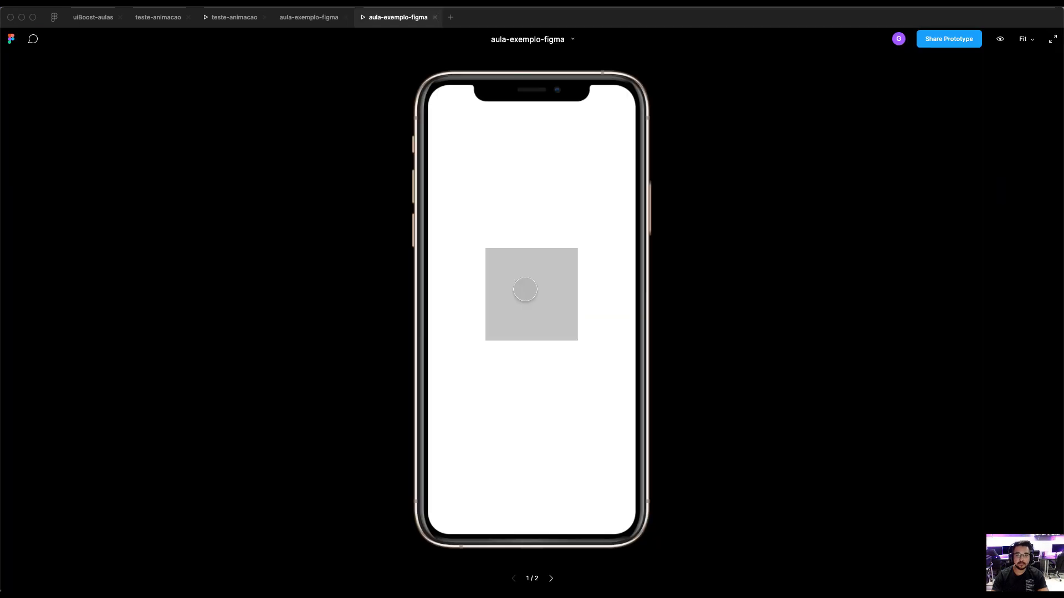
Set the Smart Animate transition of the square in frame 01 to Ease In with a 700 ms duration
left_click(292, 25)
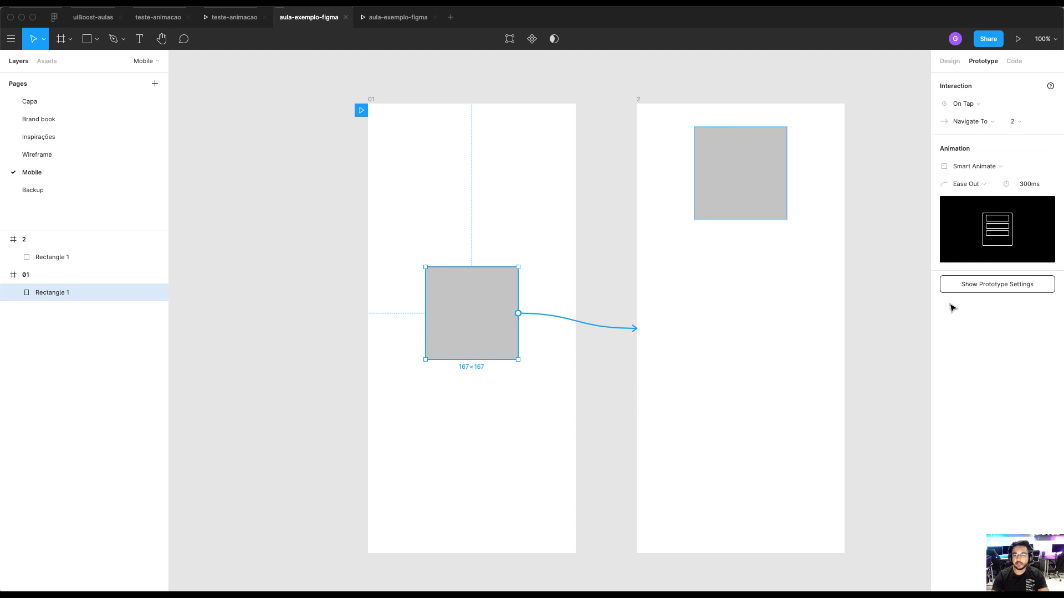
left_click(774, 167)
left_click(480, 317)
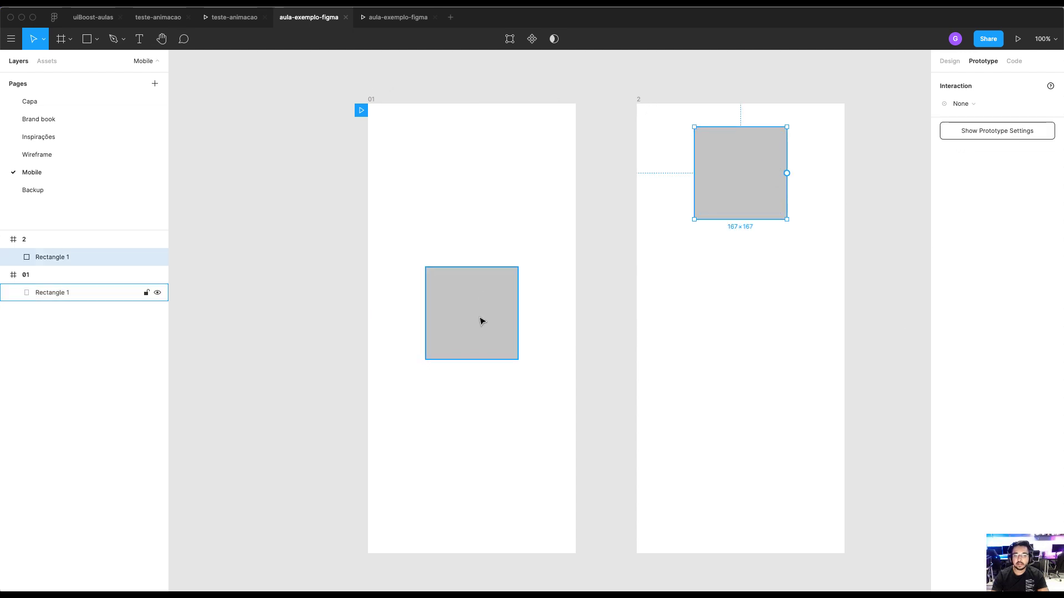
left_click(966, 183)
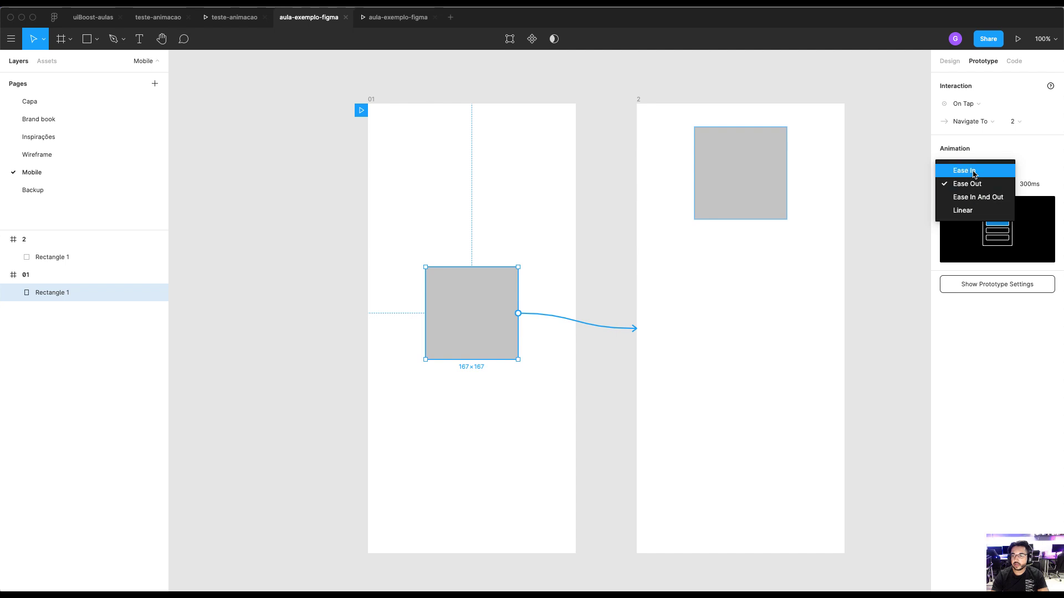
left_click(973, 172)
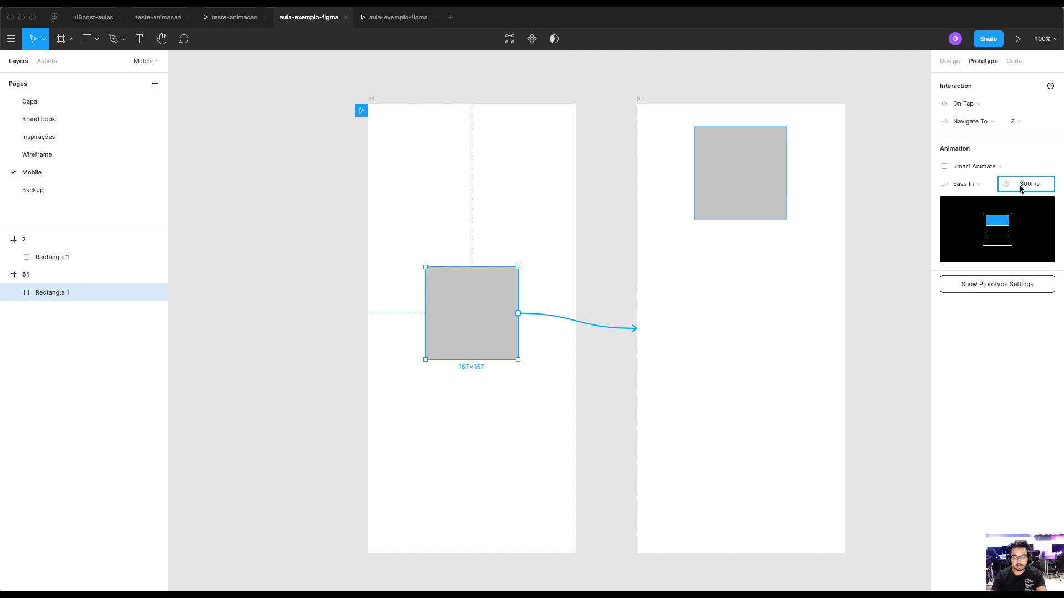
key("Return")
Present the prototype and tap the square to check the slower Ease In transition
key("alt+super+Return")
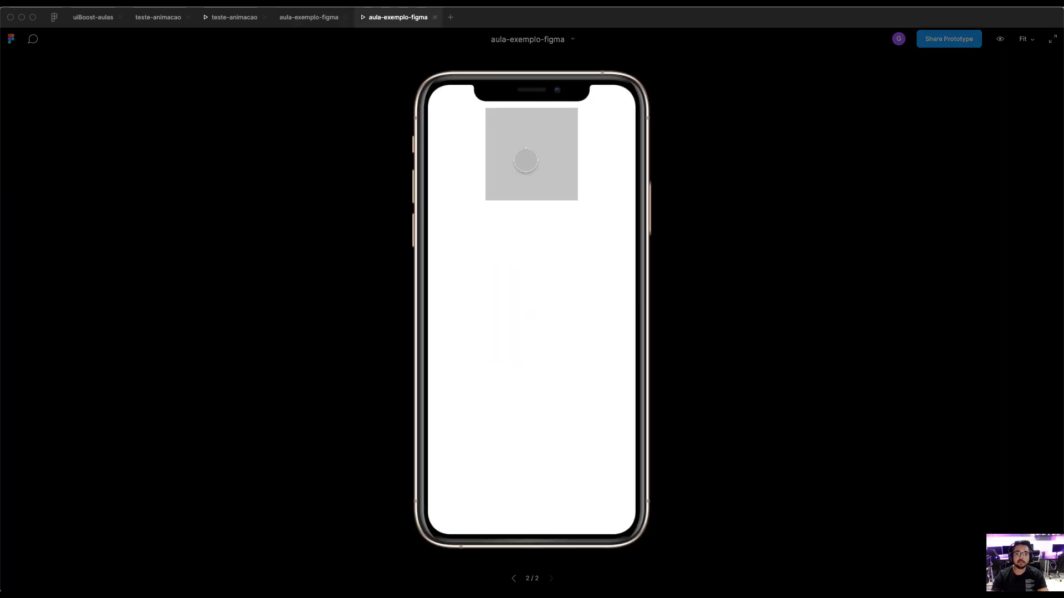
left_click(526, 160)
left_click(540, 286)
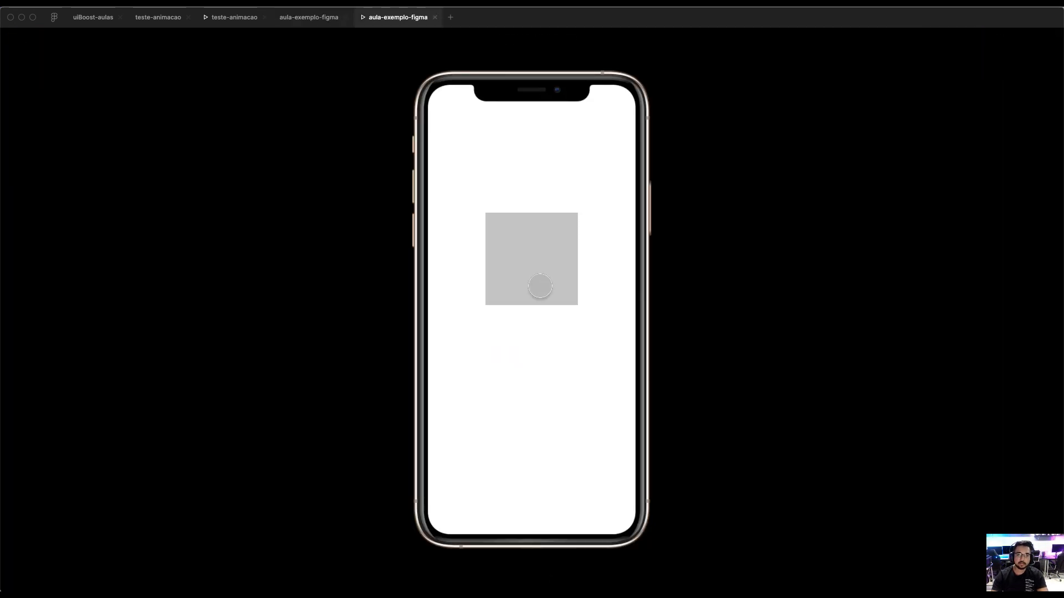
Link the square in frame 2 back to frame 01 with an On Tap, Navigate To interaction using Smart Animate
left_click(291, 19)
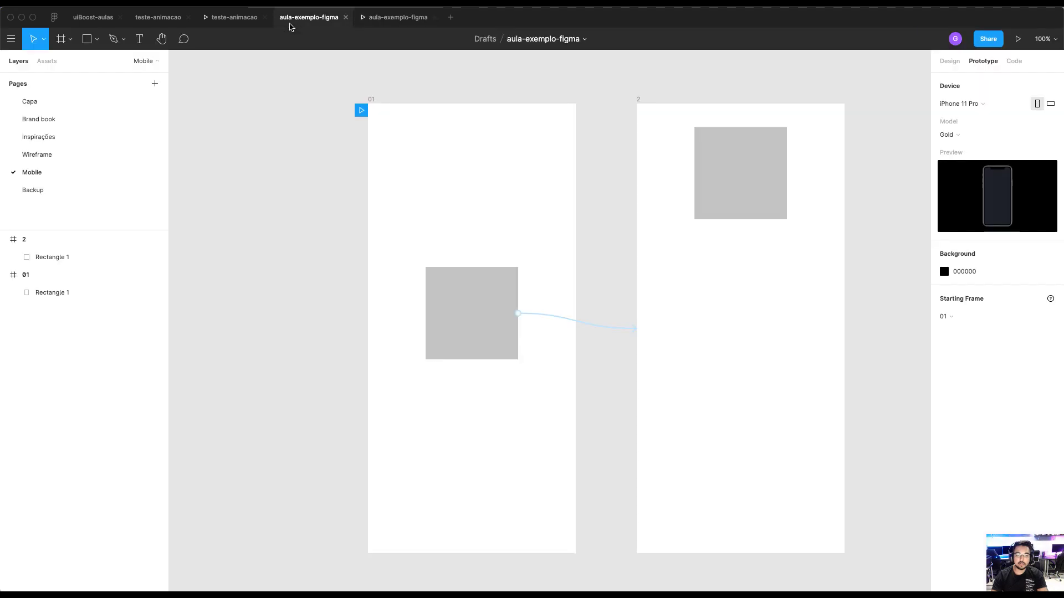
left_click(742, 187)
left_click_drag(787, 174, 537, 313)
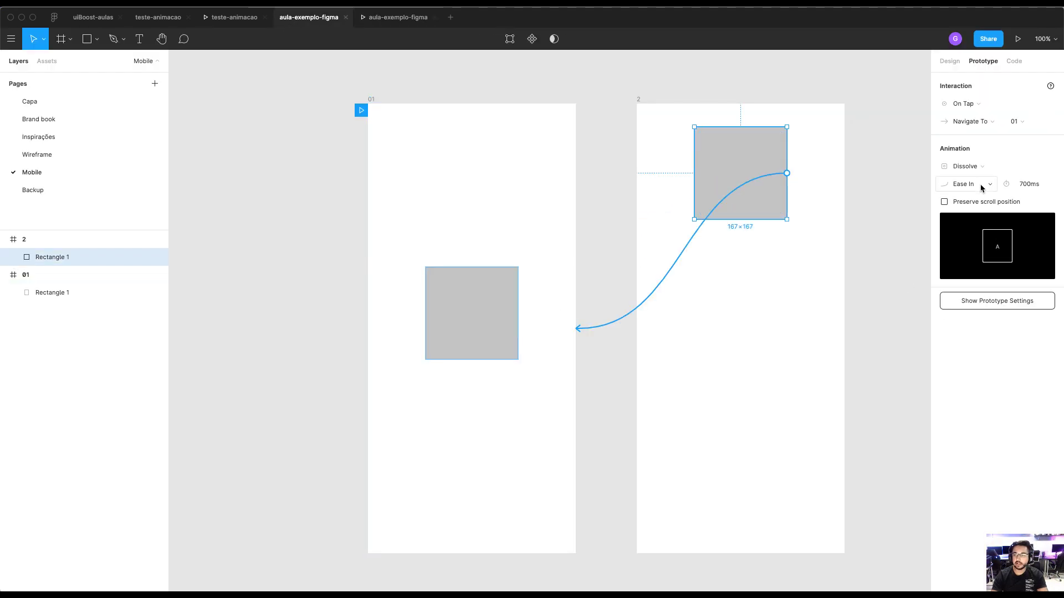
left_click(981, 185)
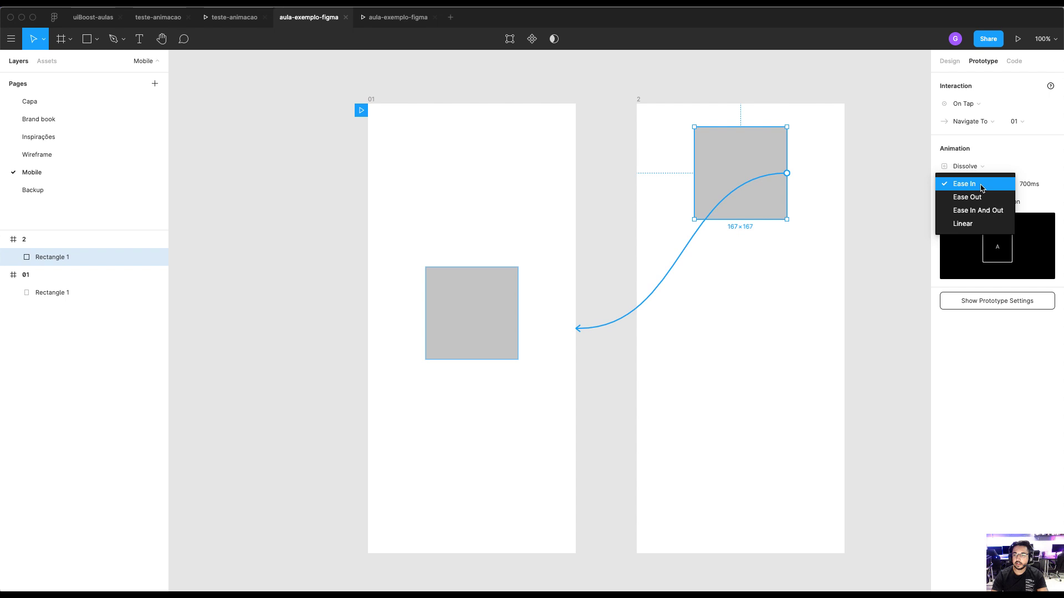
left_click(975, 167)
left_click(975, 176)
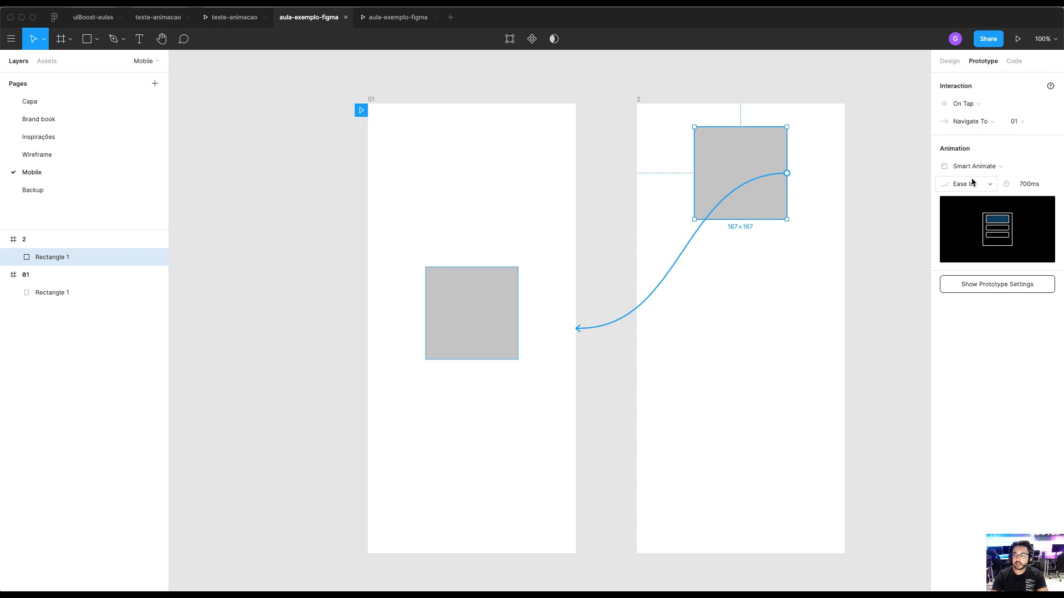
Present the prototype and tap the square repeatedly to test the animation in both directions
key("super+alt+Return")
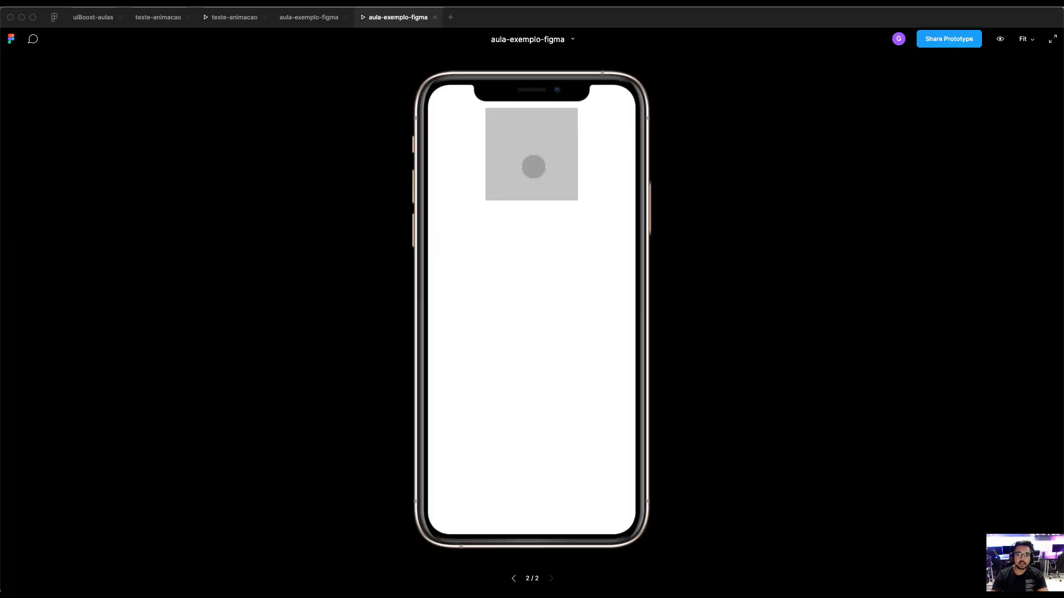
left_click(532, 167)
left_click(537, 284)
left_click(547, 177)
left_click(544, 303)
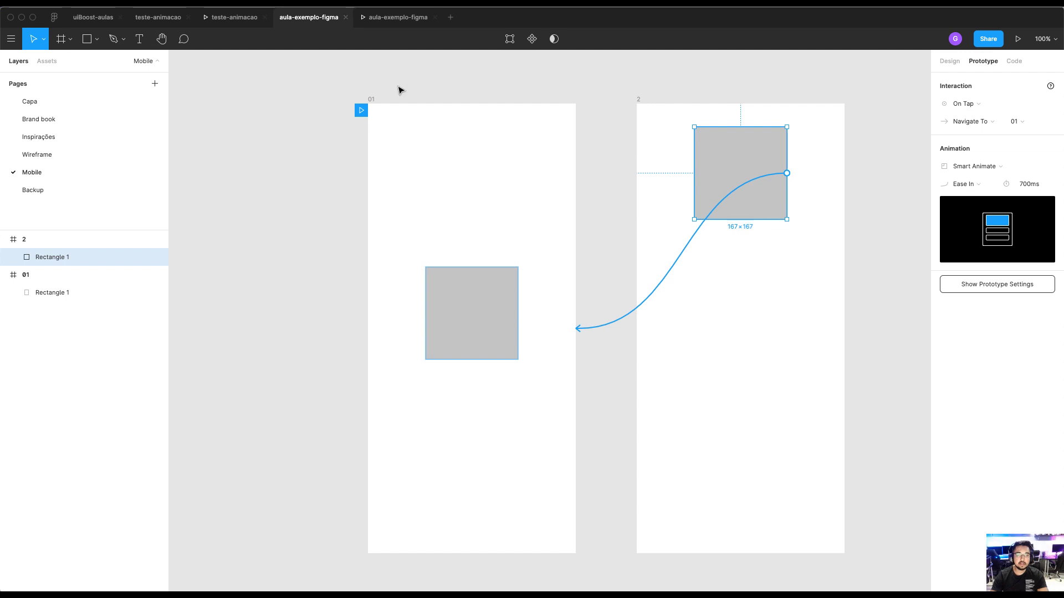
Delete the squares from frames 01 and 2
left_click(610, 105)
left_click_drag(261, 191, 797, 383)
key("Delete")
left_click(494, 196)
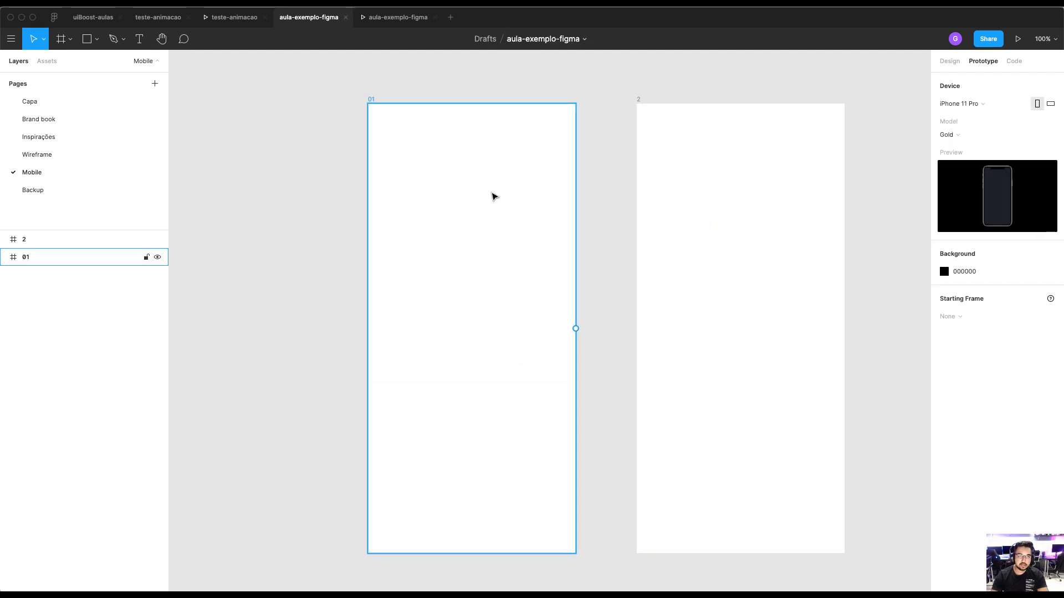
Delete the empty frame 2
left_click(325, 99)
left_click(643, 105)
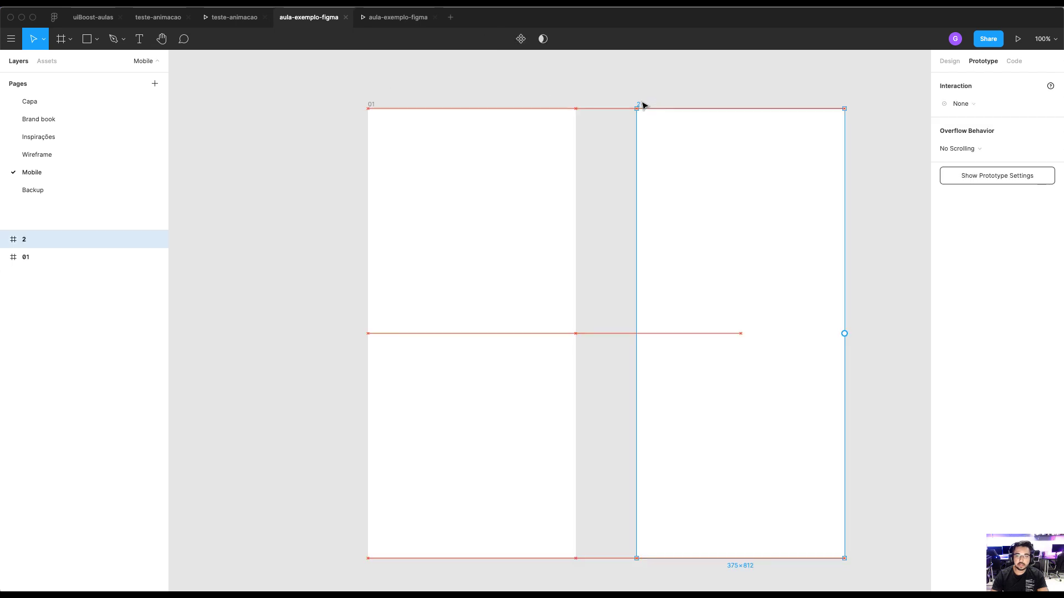
scroll(642, 105, "up", 1)
scroll(643, 106, "left", 1)
key("Delete")
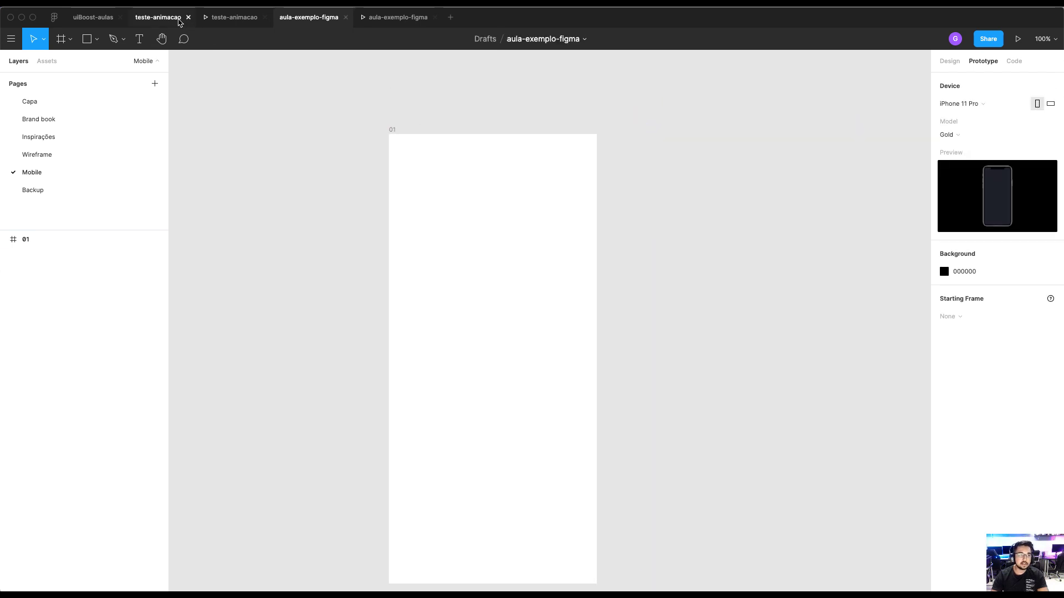
Select and copy the iPhone X screens, 1 through 6, in the teste-animacao file
left_click(163, 19)
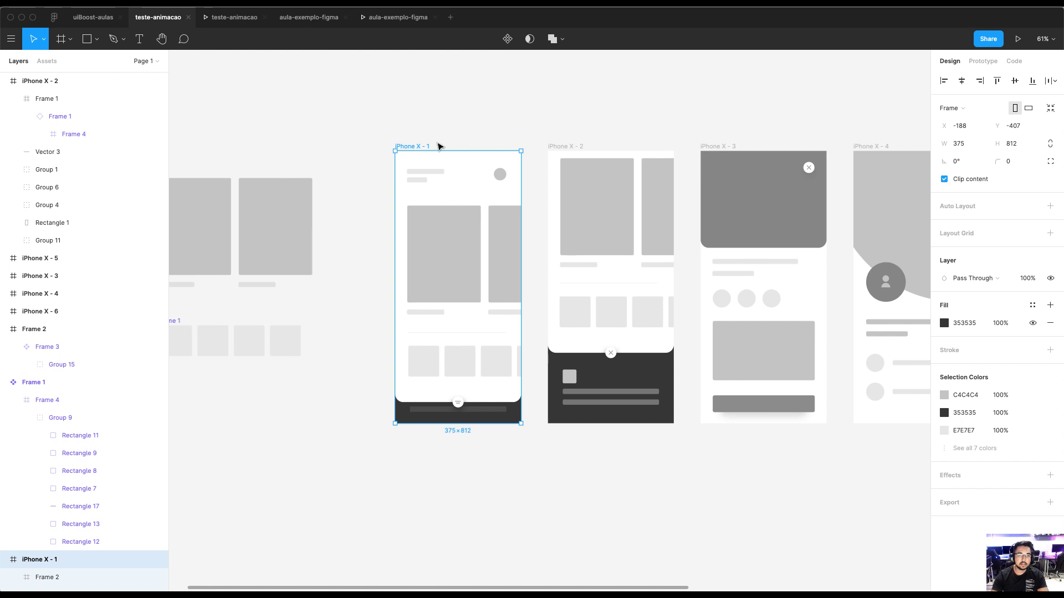
scroll(432, 141, "down", 5)
left_click_drag(406, 110, 766, 295)
Delete frame 01 from the Mobile page of aula-exemplo-figma and paste the copied iPhone X screens there
left_click(308, 18)
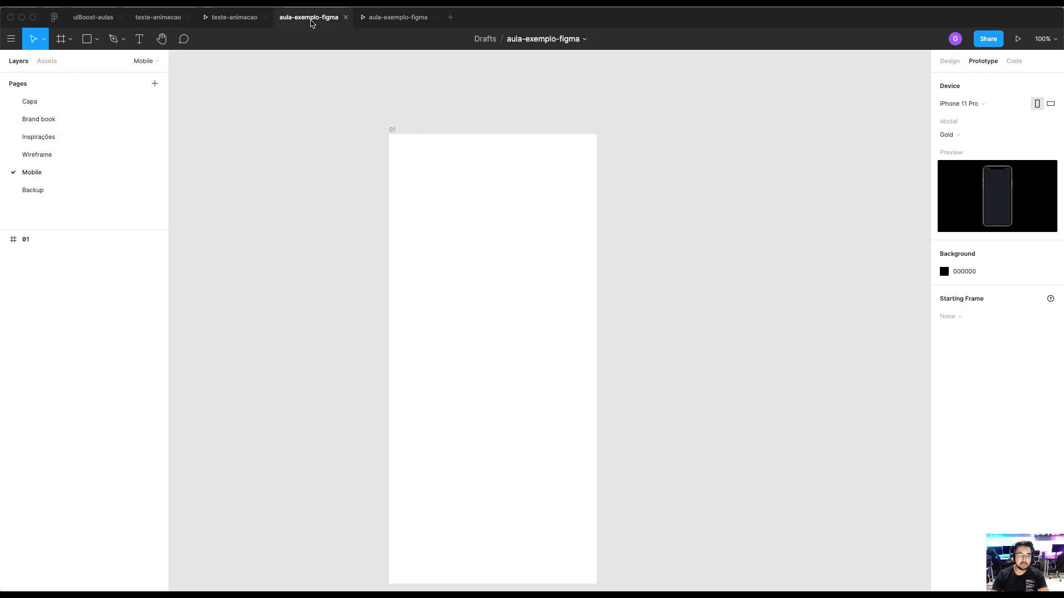
left_click(392, 132)
key("BackSpace")
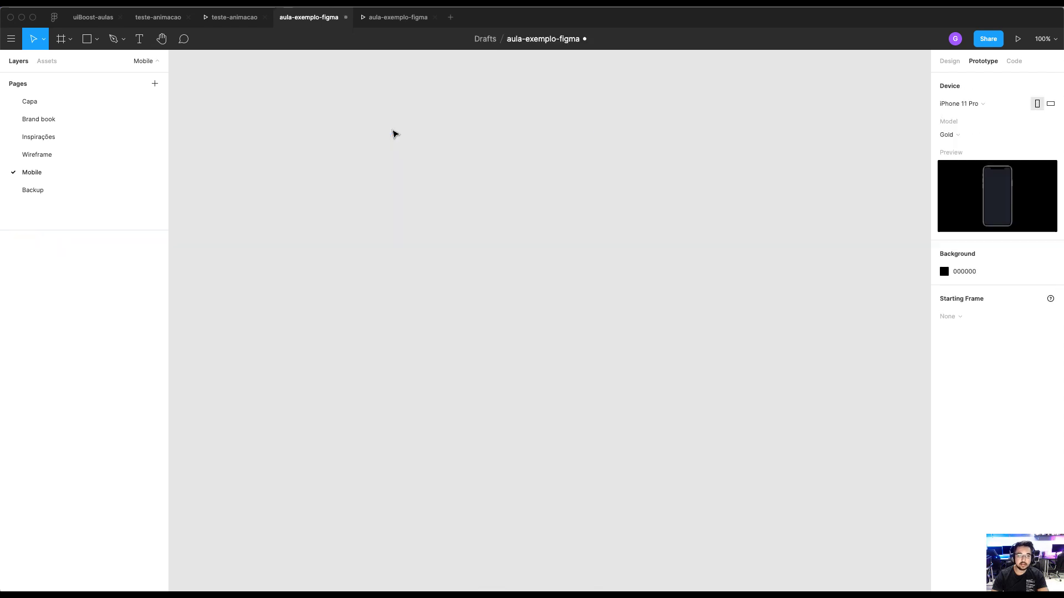
key("super+v")
left_click(281, 166)
left_click_drag(380, 172, 542, 134)
scroll(543, 134, "left", 5)
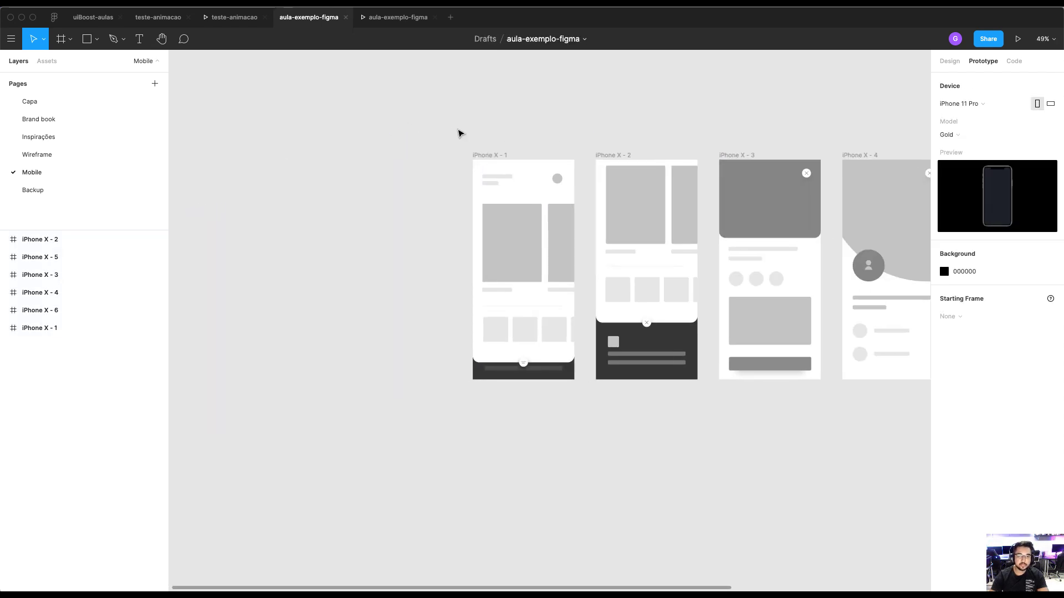
Examine the header elements of iPhone X - 1 by selecting its placeholder bars and the small circle
left_click(534, 245)
left_click_drag(416, 114, 740, 419)
left_click(409, 178)
left_click(400, 186)
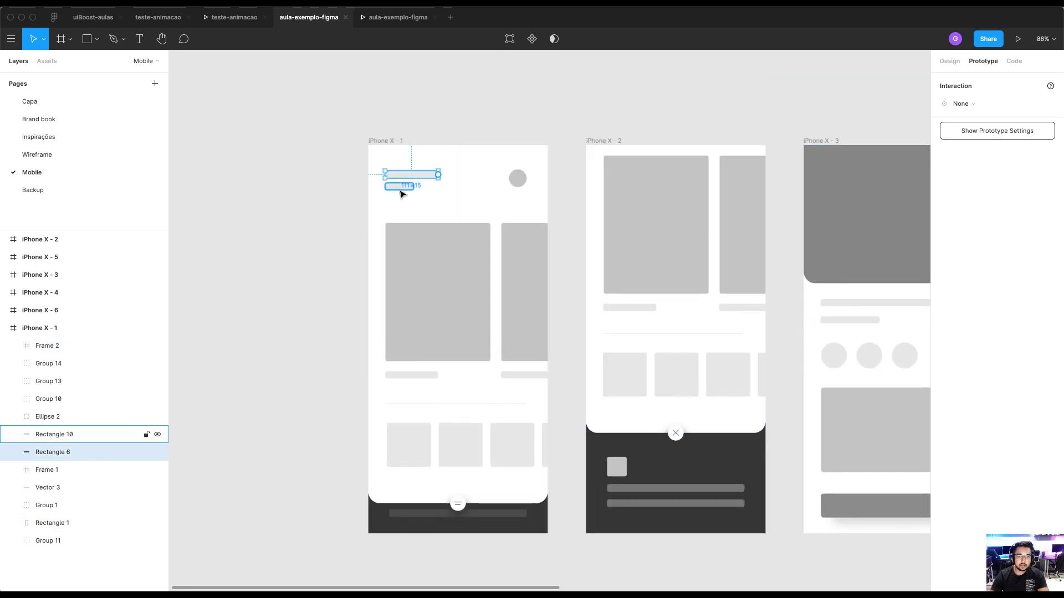
left_click(435, 174)
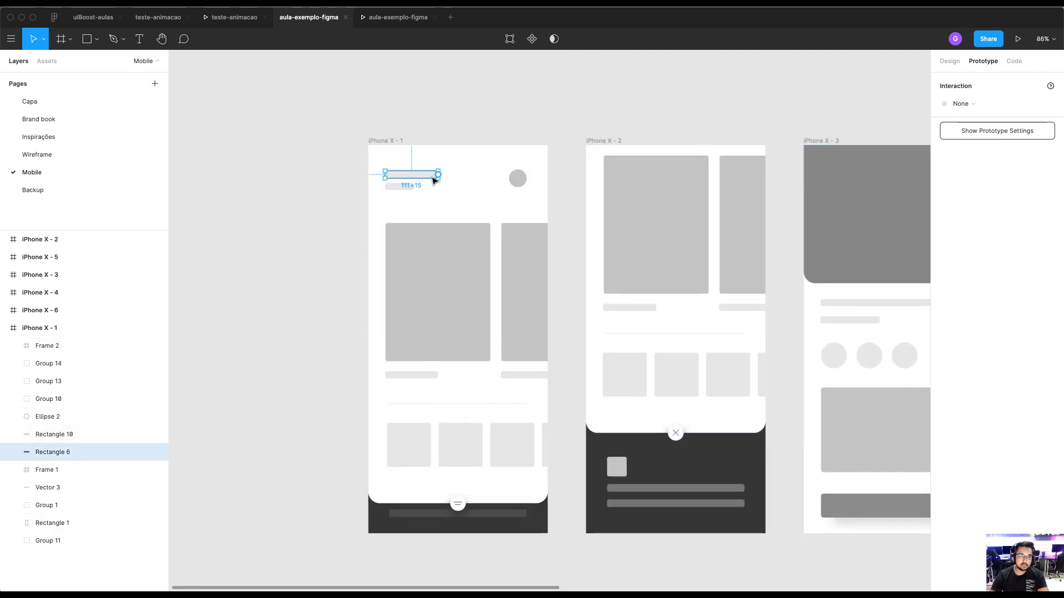
left_click(517, 178)
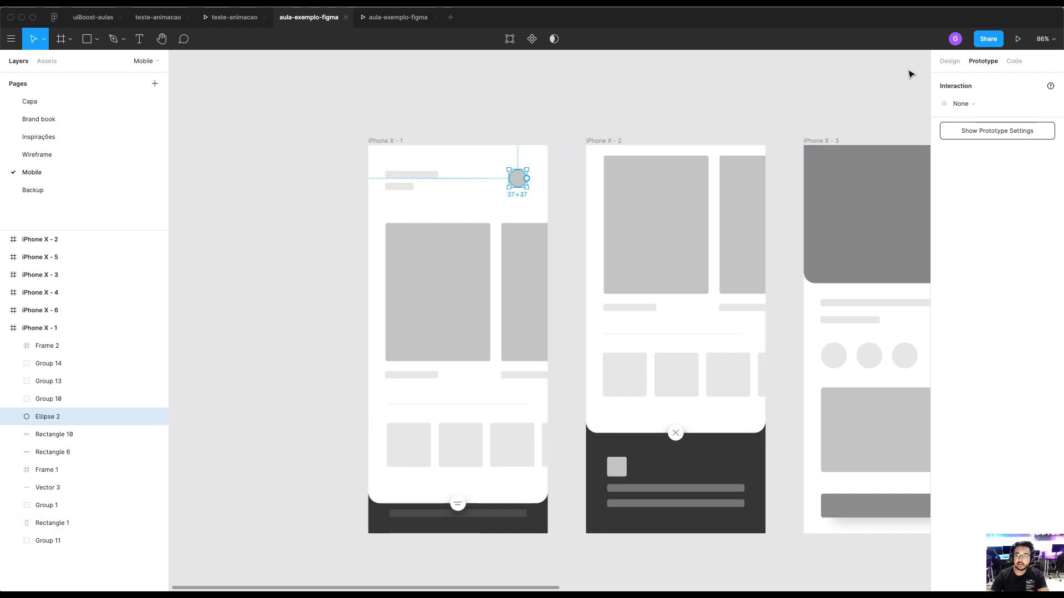
Compare the small header circle in iPhone X - 1 with the large circle in iPhone X - 4, including its prototype settings
left_click(951, 62)
left_click(982, 60)
left_click_drag(475, 122, 408, 108)
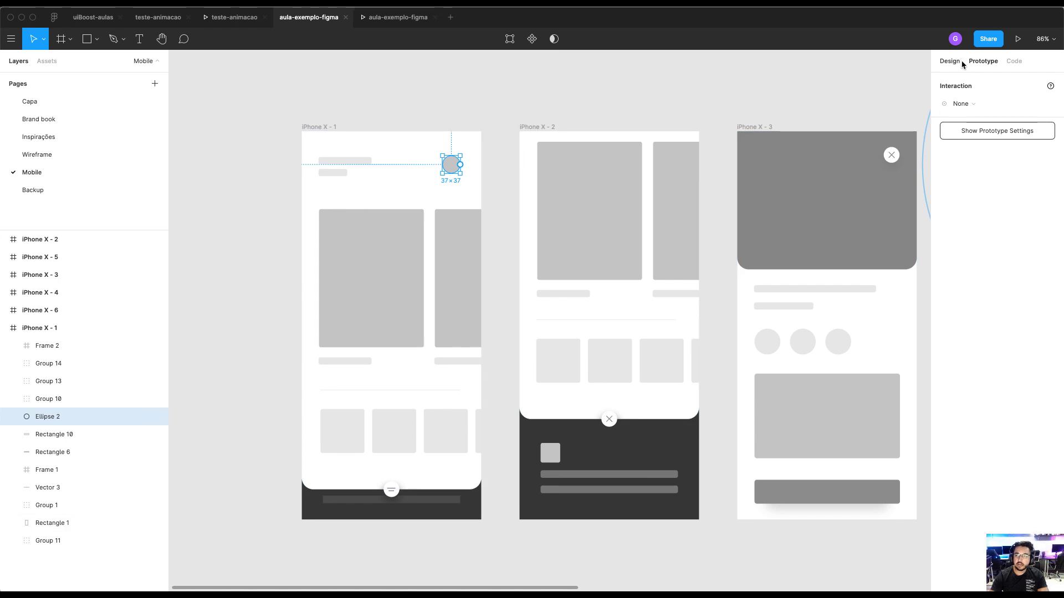
left_click_drag(812, 95, 437, 97)
scroll(448, 105, "down", 3)
scroll(438, 110, "left", 4)
left_click(416, 151)
left_click(381, 178)
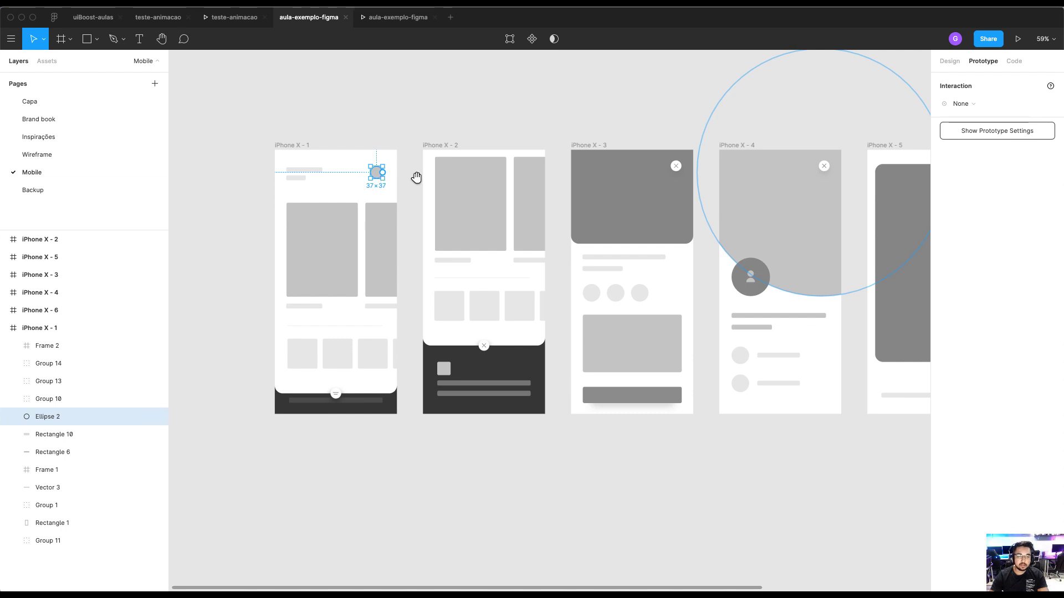
left_click_drag(404, 128, 433, 229)
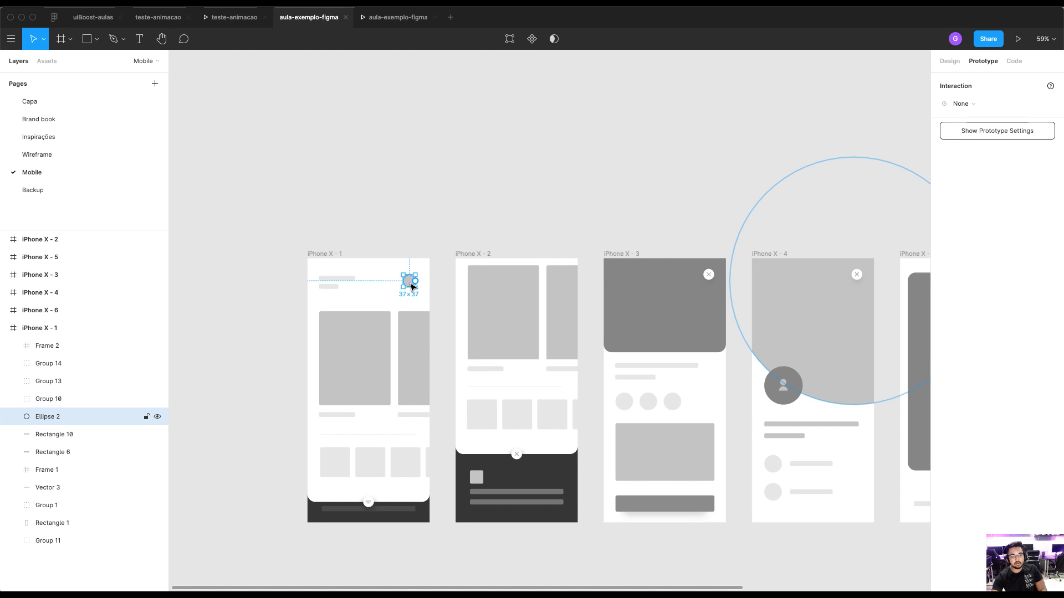
Check the layer name of the small header circle in iPhone X - 1 and reselect the circle
double_click(59, 417)
left_click(447, 231)
left_click(410, 281)
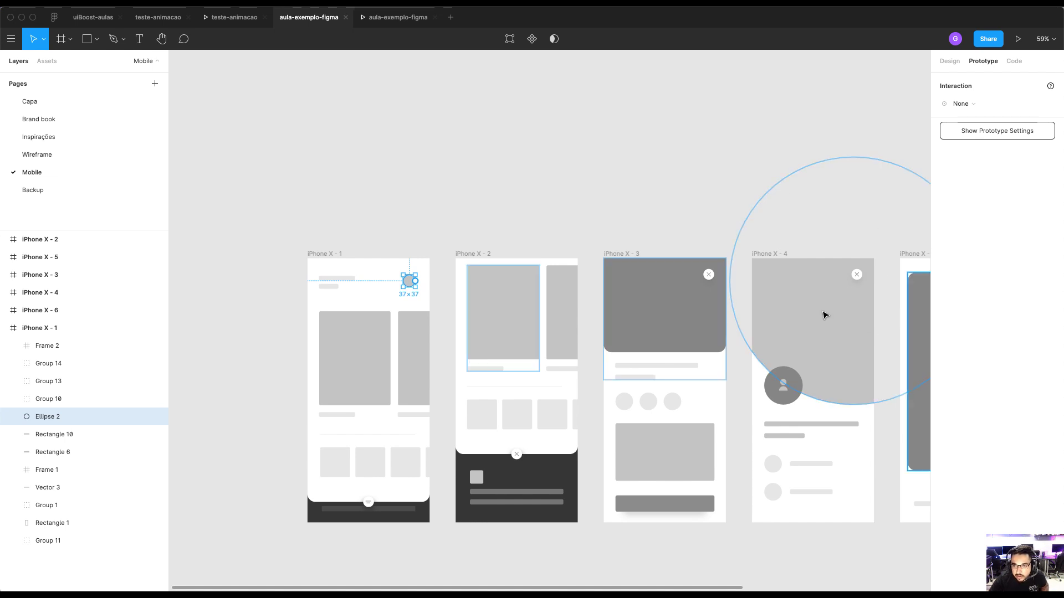
Link the small header circle in iPhone X - 1 to iPhone X - 4 with an on-tap Smart Animate transition, Ease In at 700ms
left_click(834, 350)
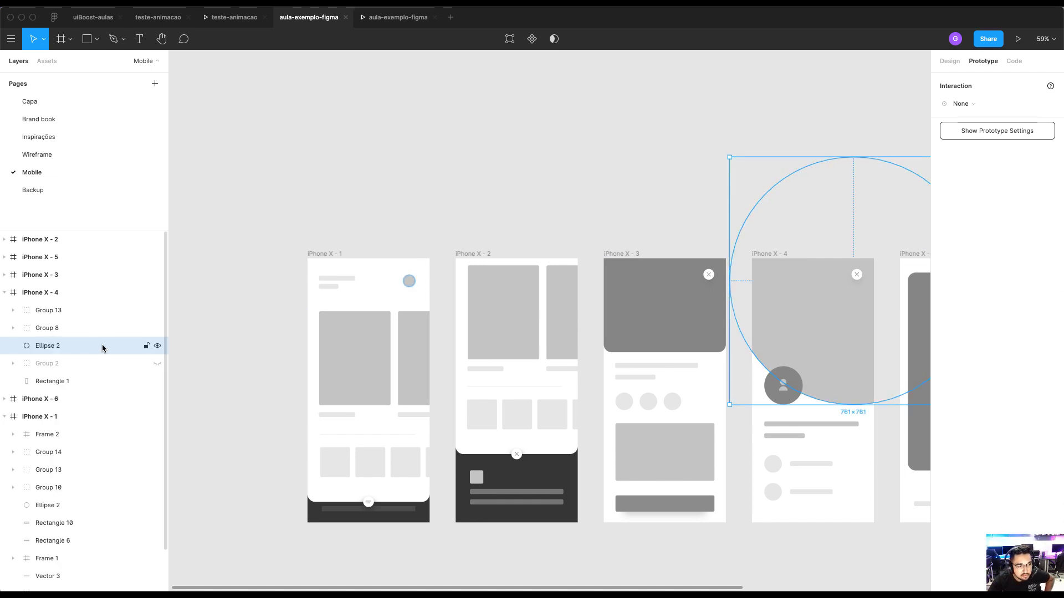
left_click(407, 283)
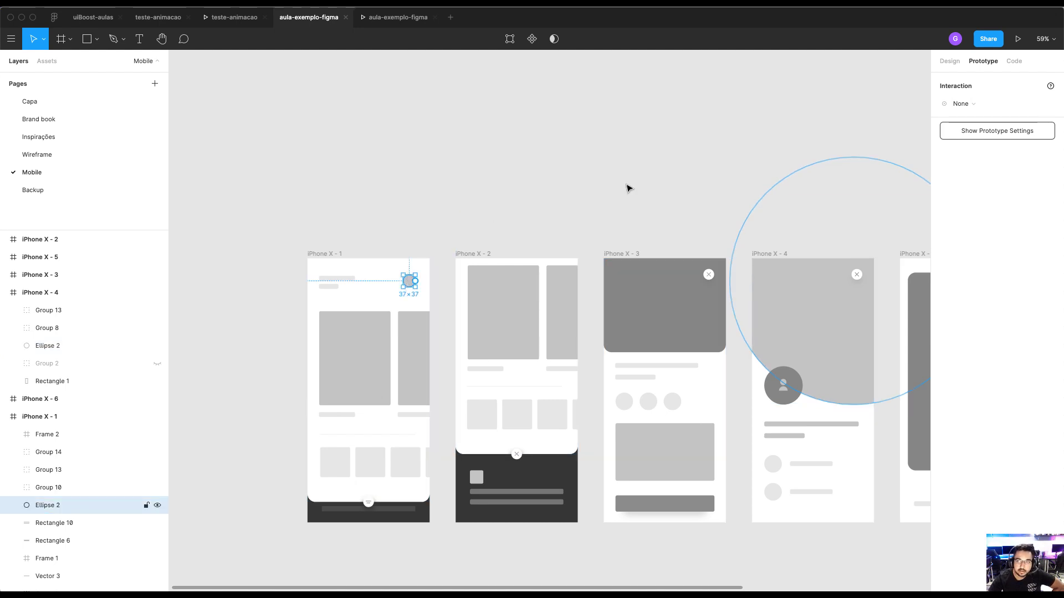
left_click_drag(415, 281, 772, 280)
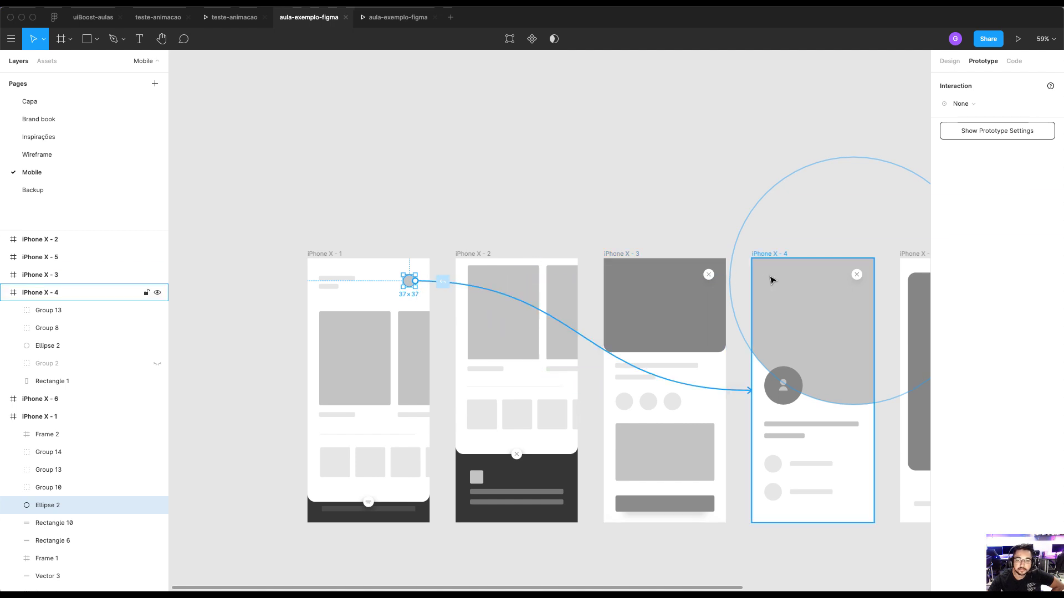
left_click_drag(772, 280, 772, 280)
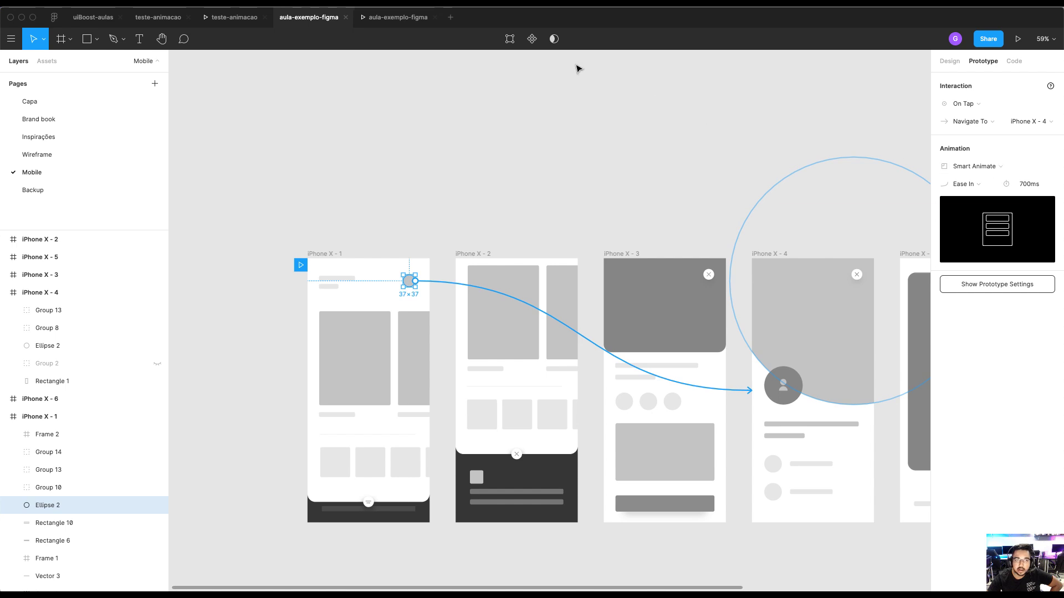
Play the header circle transition in the prototype preview, then return to the design file and check the large circle in iPhone X - 4
left_click(421, 18)
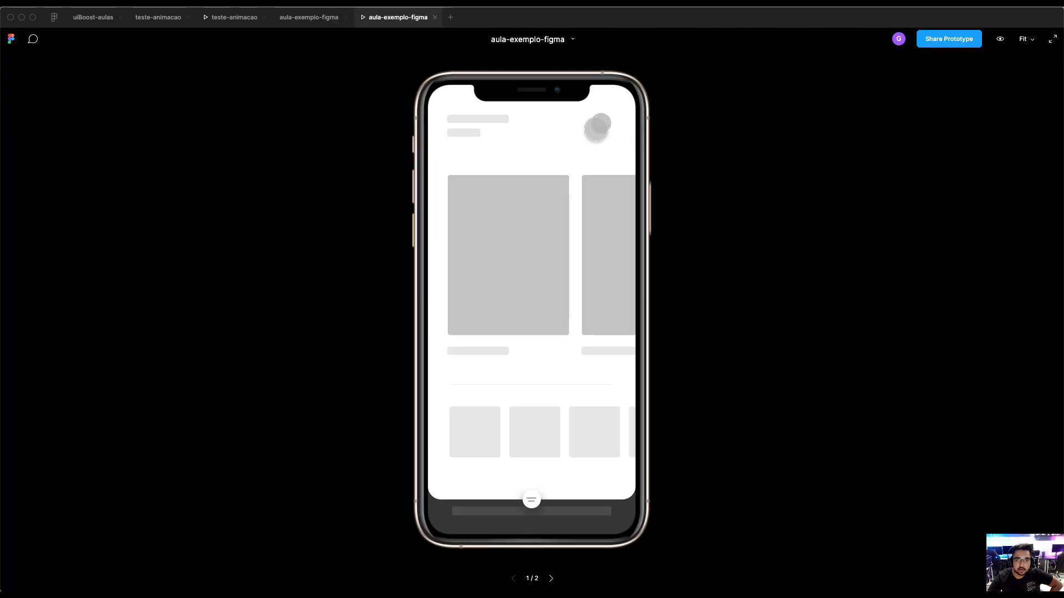
left_click(600, 126)
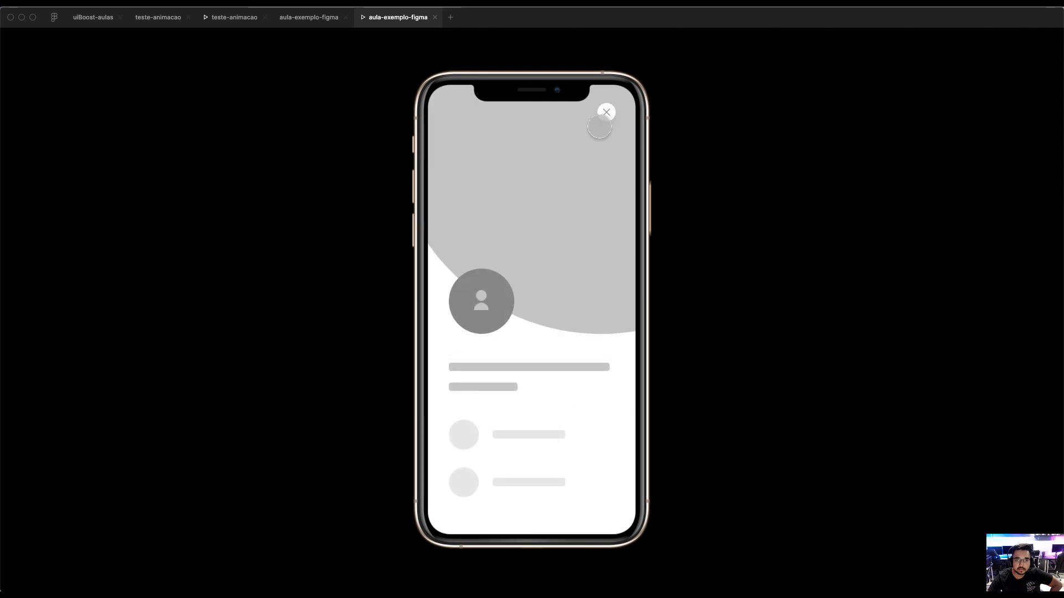
left_click(296, 24)
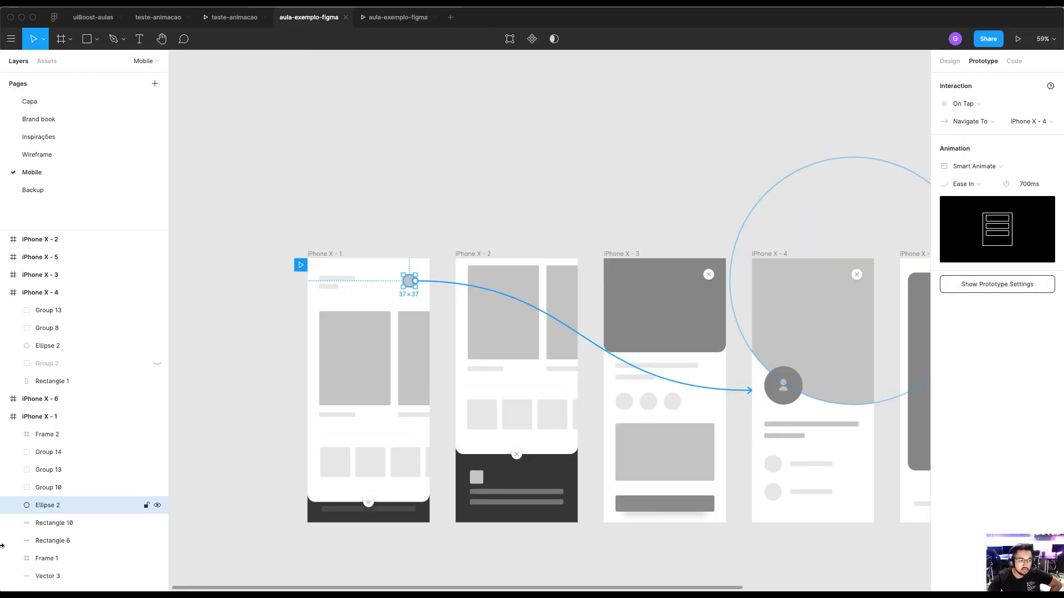
left_click(849, 326)
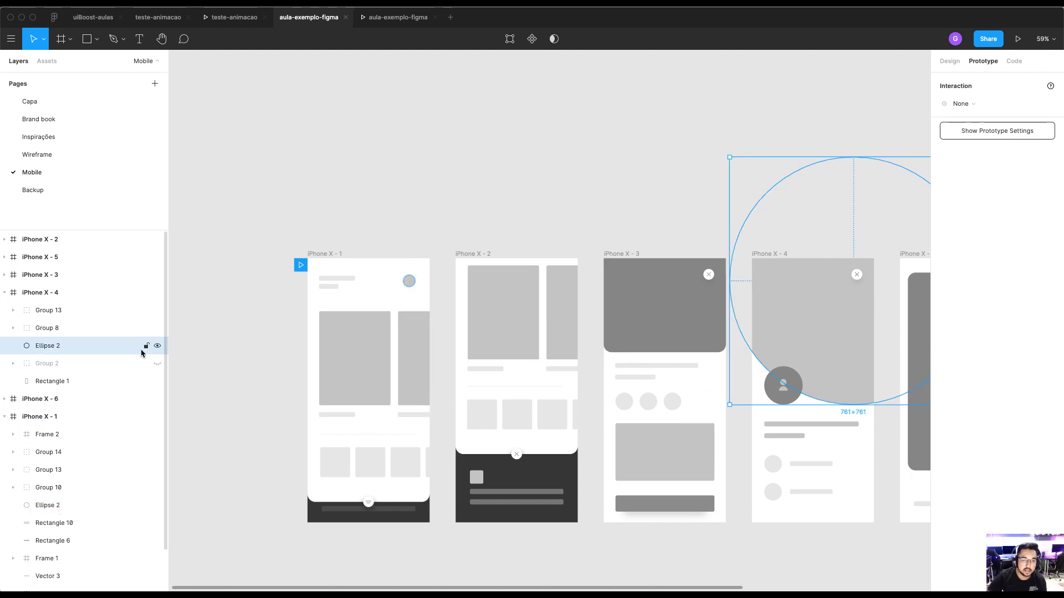
left_click(624, 210)
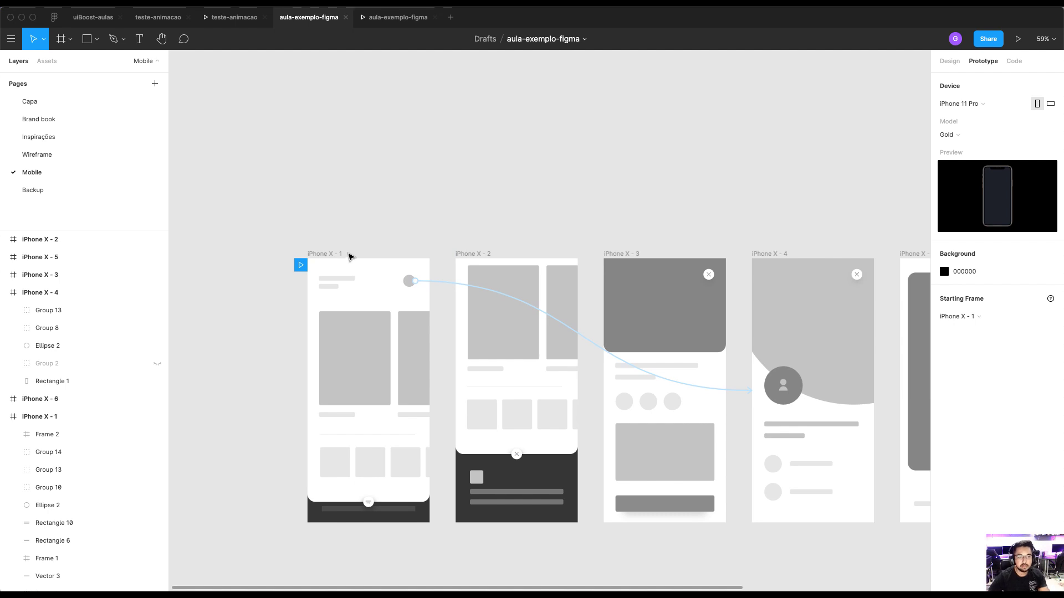
Move iPhone X - 1 and iPhone X - 4 side by side into the empty canvas area above the other screens
left_click(335, 254)
left_click_drag(344, 144, 356, 128)
scroll(340, 299, "up", 4)
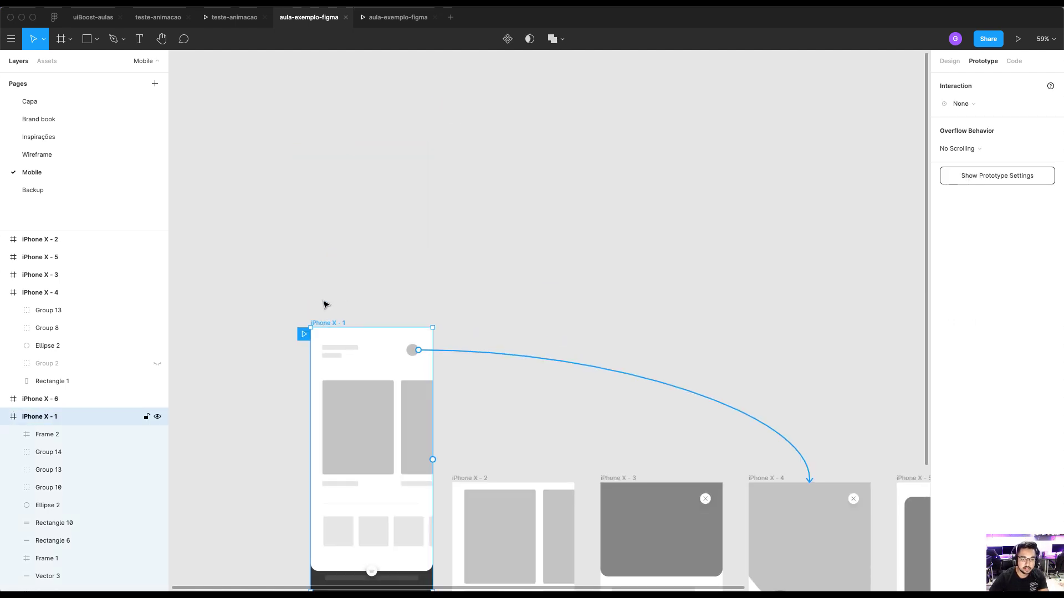
left_click_drag(324, 304, 325, 131)
left_click_drag(763, 478, 482, 124)
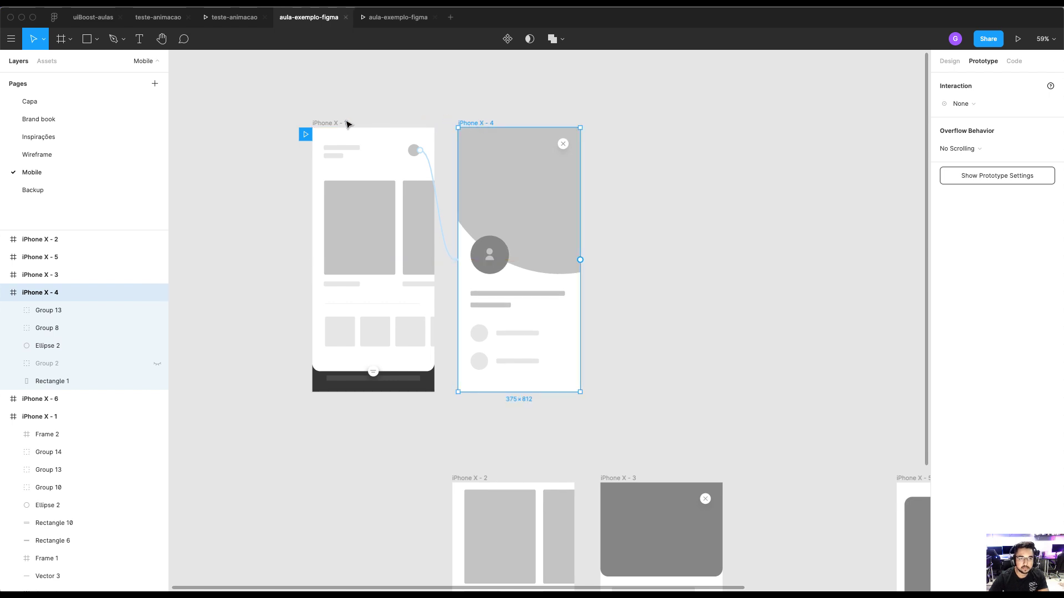
Check the design properties of the small header circle and widen the gap between iPhone X - 1 and iPhone X - 4
left_click(417, 154)
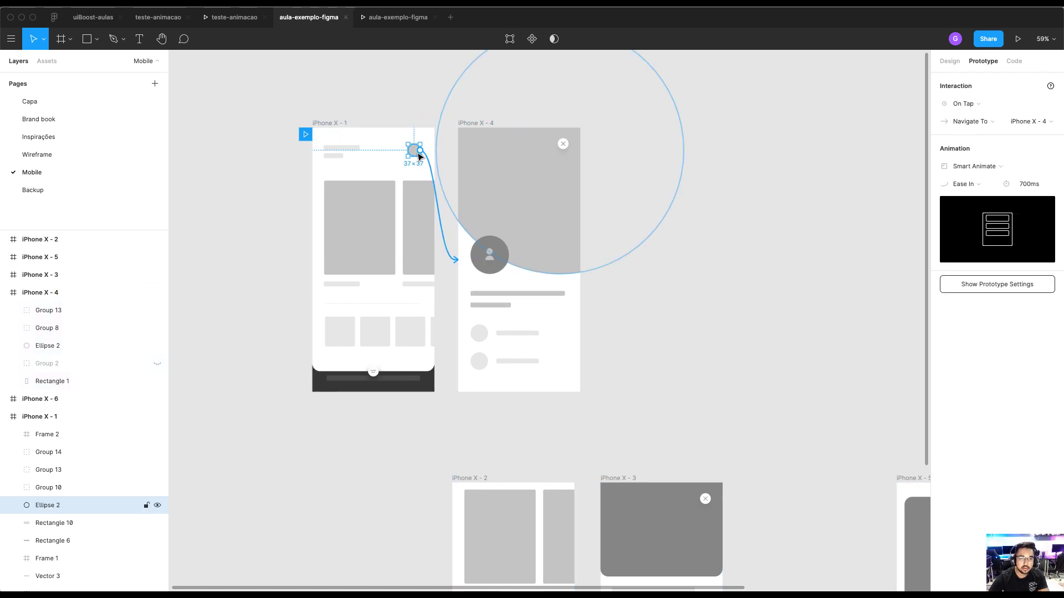
scroll(412, 141, "up", 5)
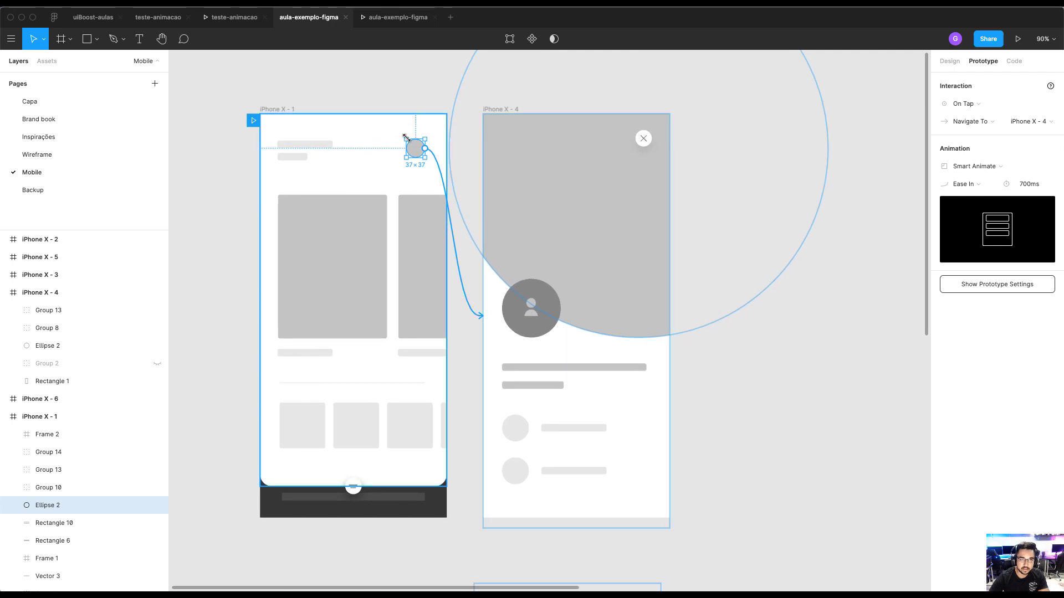
left_click(950, 61)
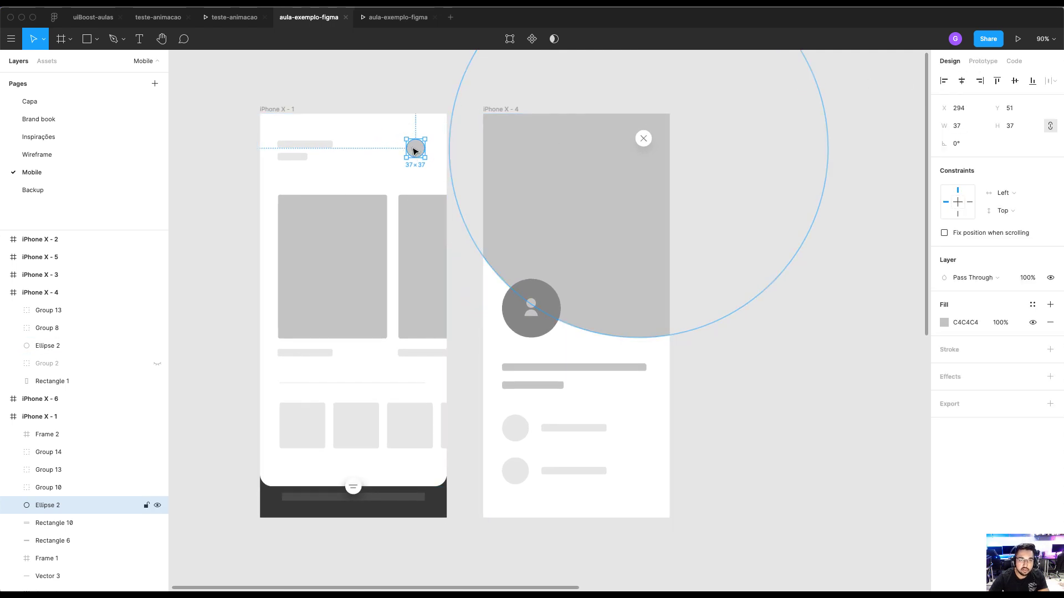
scroll(415, 151, "down", 1)
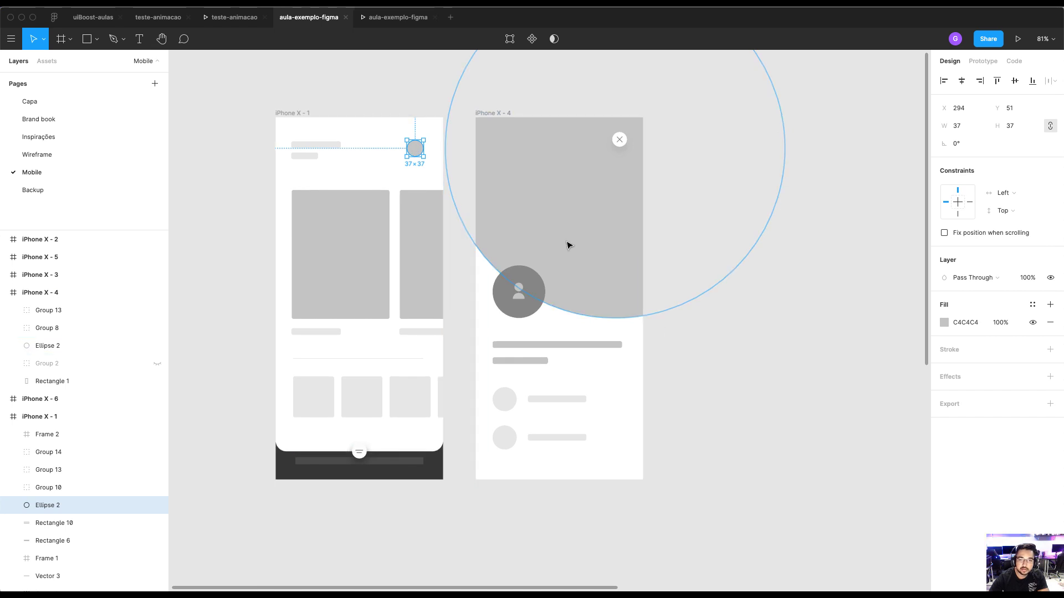
left_click_drag(300, 113, 246, 114)
scroll(316, 76, "left", 1)
left_click(316, 76)
left_click(366, 148)
scroll(443, 166, "left", 1)
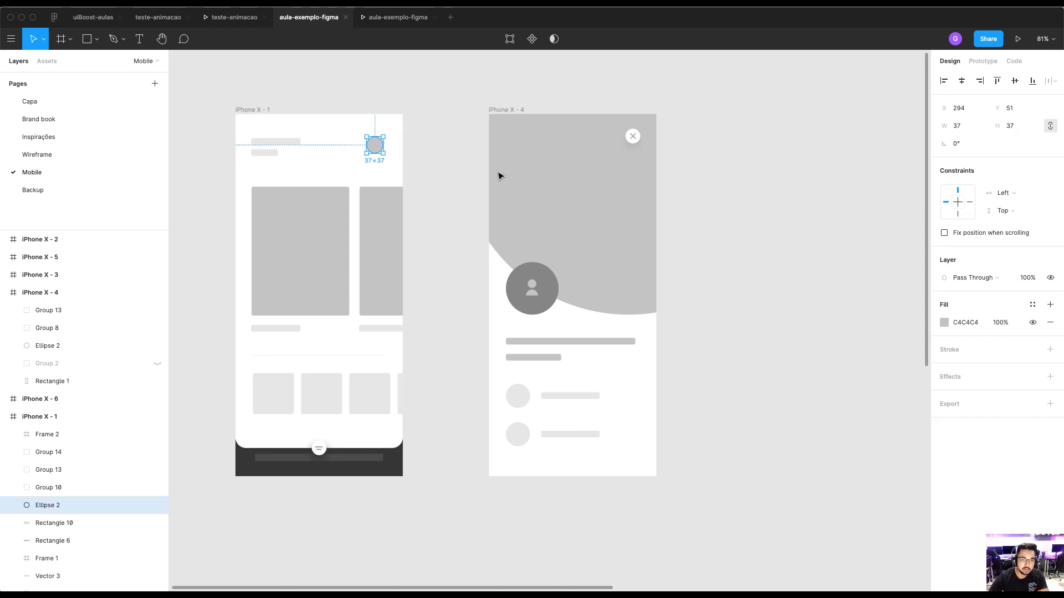
scroll(500, 176, "up", 1)
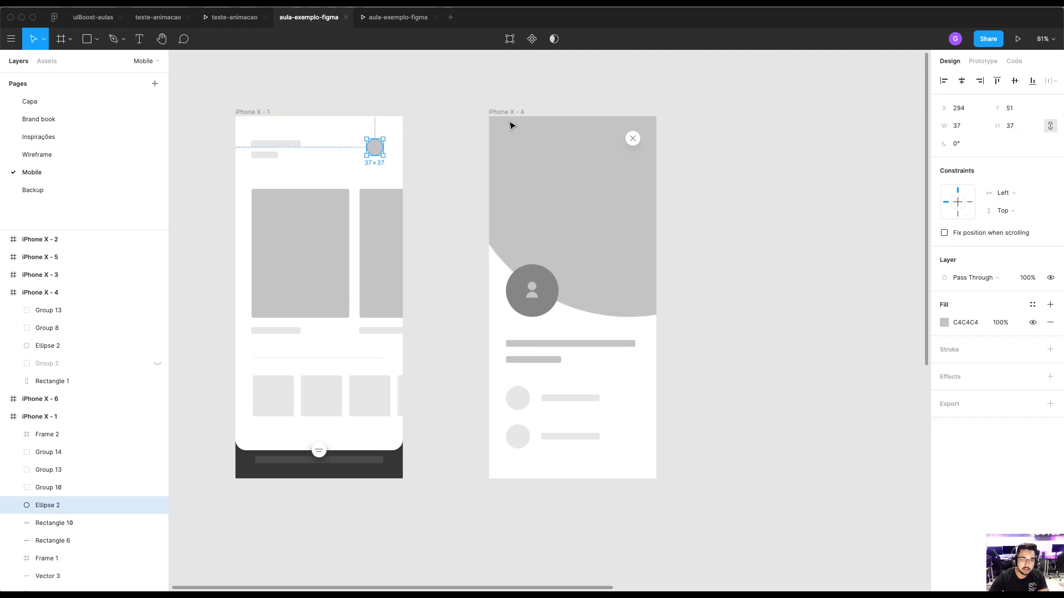
Examine the header circle's prototype connection to iPhone X - 4 and its interaction and animation settings
left_click(983, 61)
scroll(416, 114, "down", 1)
left_click(415, 114)
left_click(375, 145)
scroll(505, 171, "up", 1)
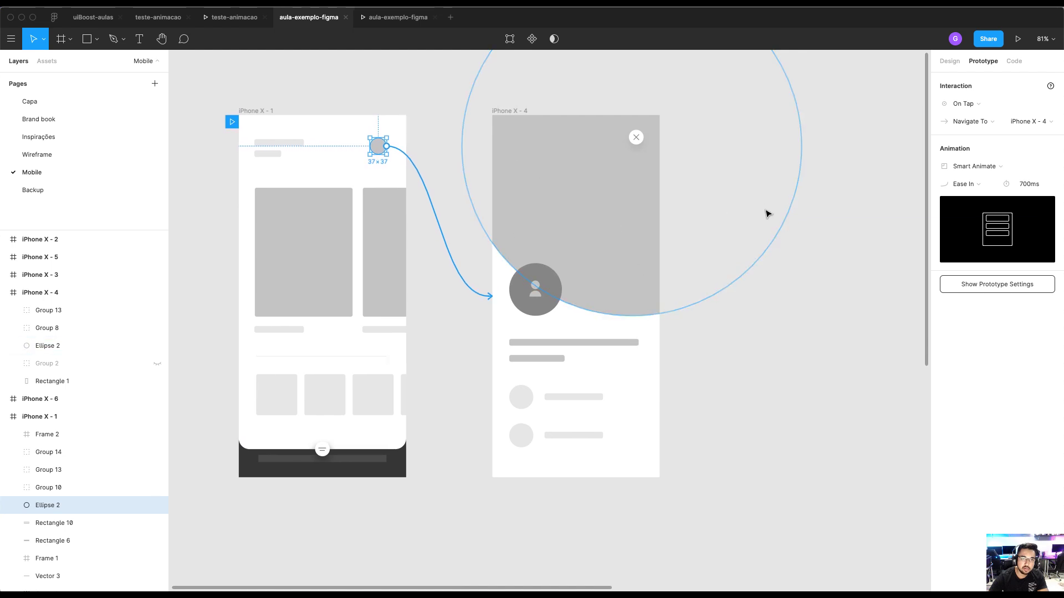
scroll(397, 147, "up", 2)
scroll(406, 153, "up", 1)
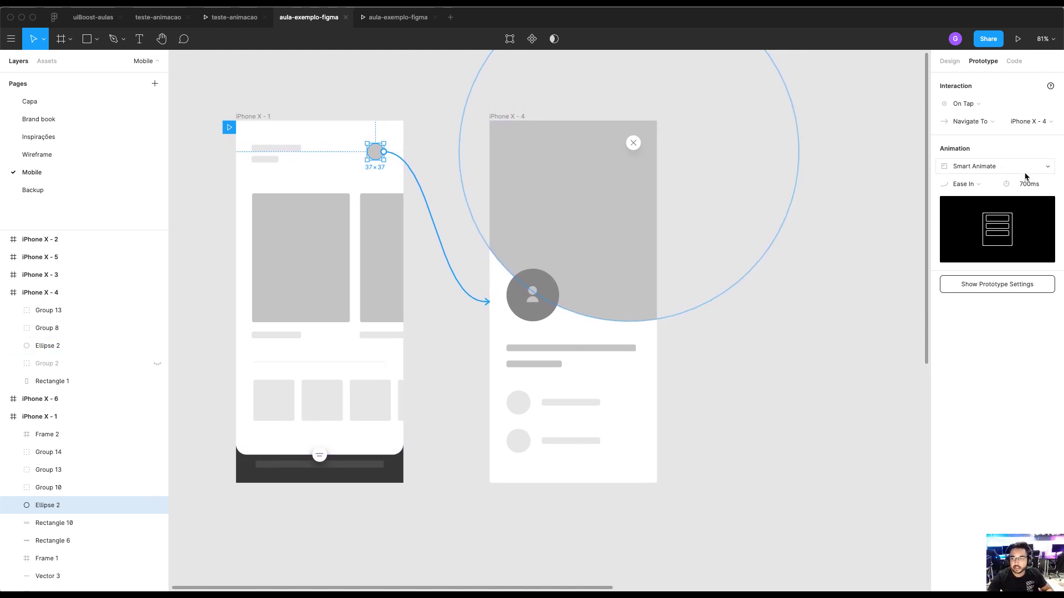
scroll(637, 213, "up", 2)
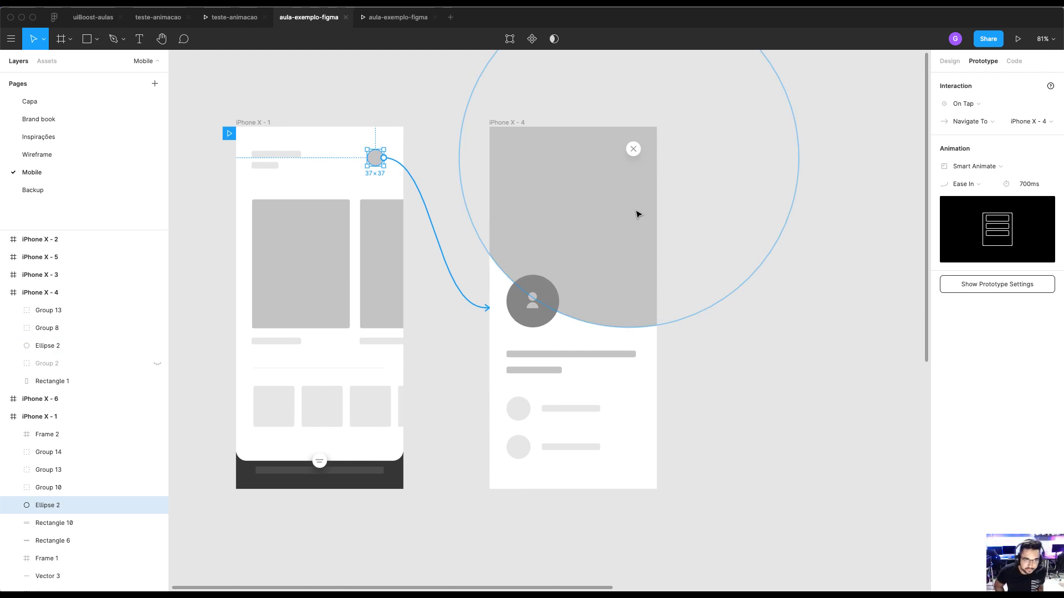
scroll(609, 201, "down", 5)
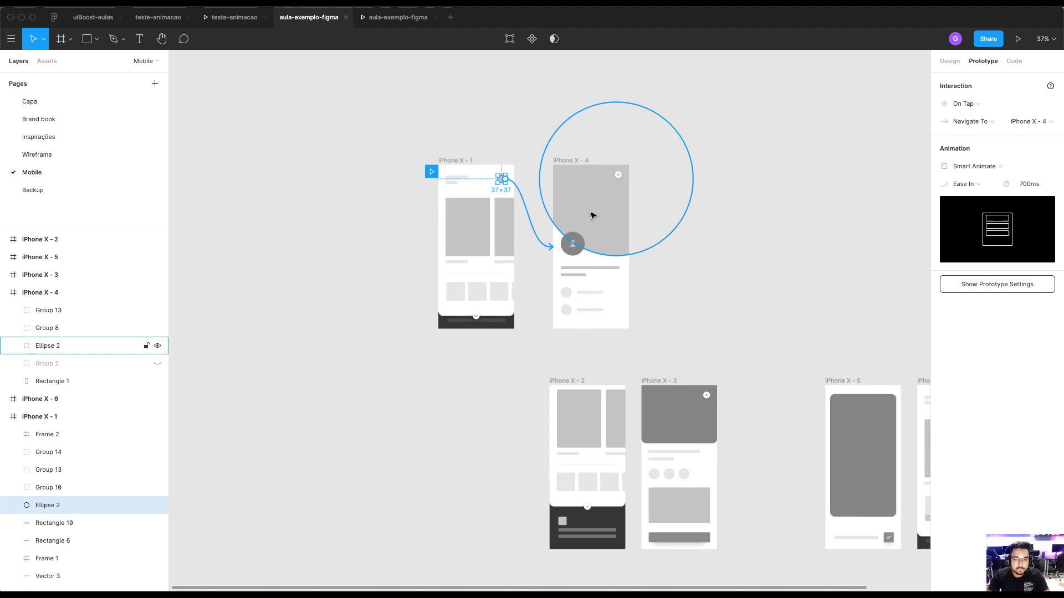
Move iPhone X - 1 back down beside iPhone X - 2 and shift iPhone X - 2 closer to it
left_click(963, 62)
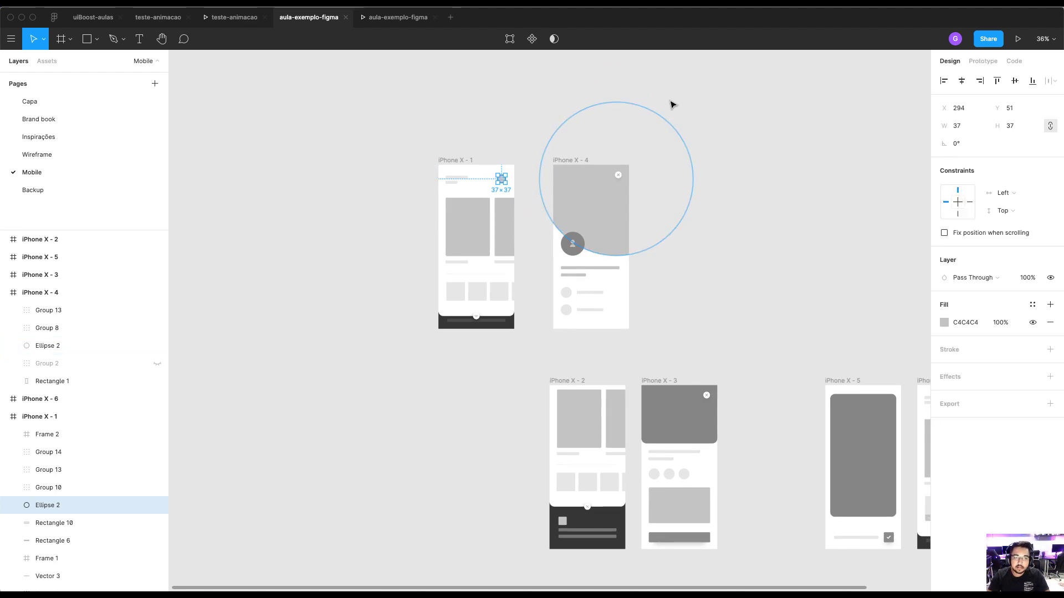
left_click(460, 159)
left_click_drag(453, 195, 456, 382)
scroll(456, 382, "up", 5)
scroll(484, 264, "down", 4)
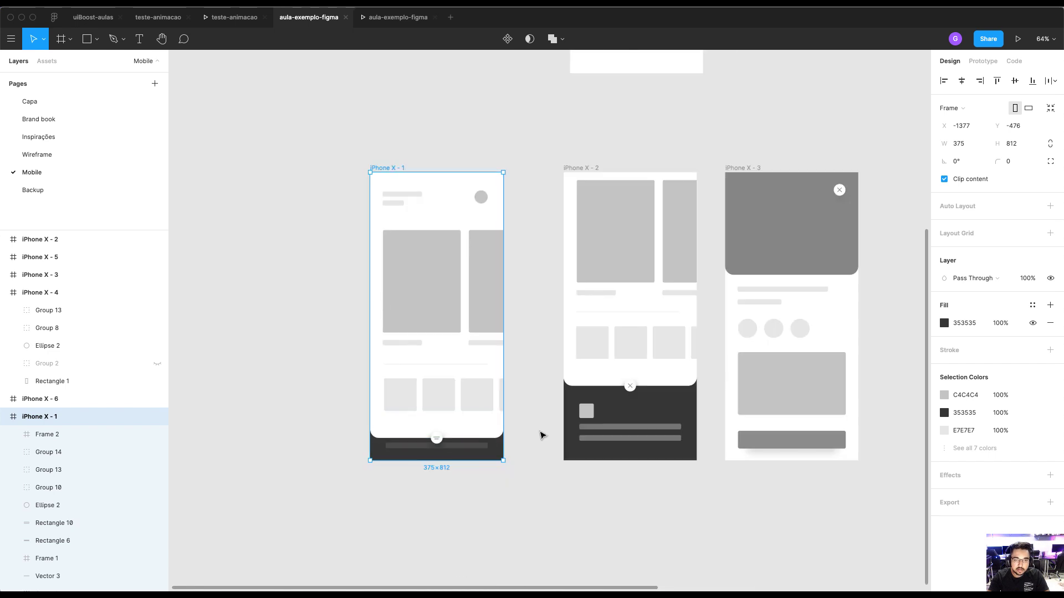
left_click(454, 163)
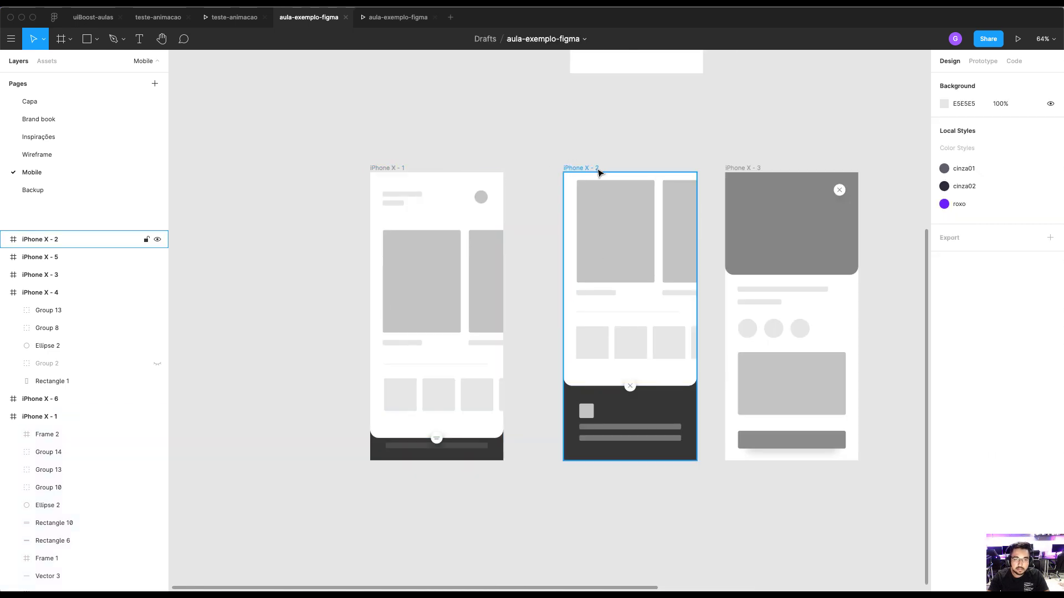
left_click(587, 168)
left_click_drag(588, 168, 569, 169)
Try to shift all the content of iPhone X - 1 upward inside its frame, then undo the move
left_click(380, 431)
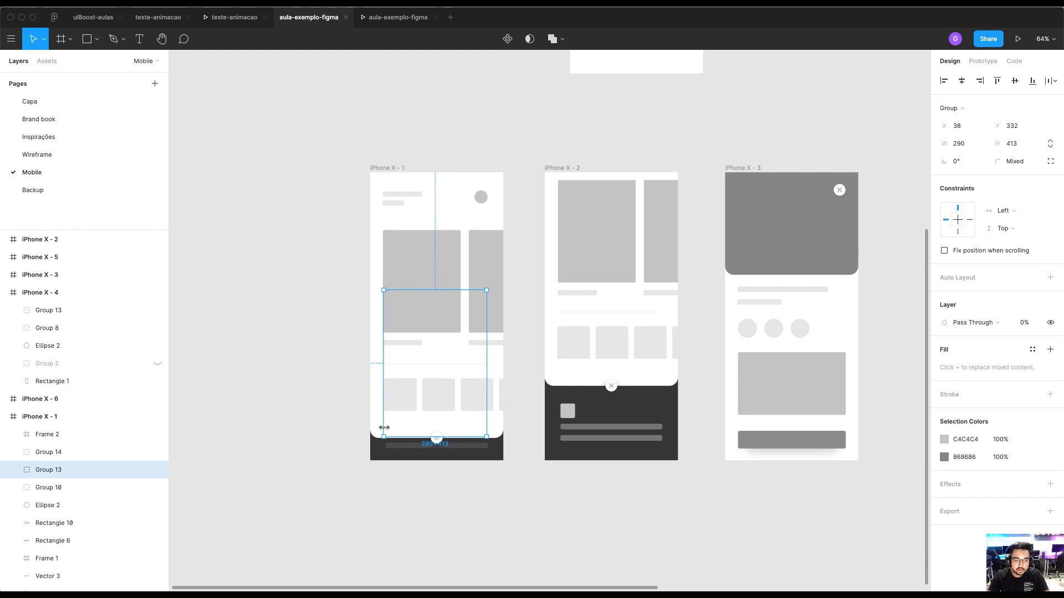
left_click(376, 410)
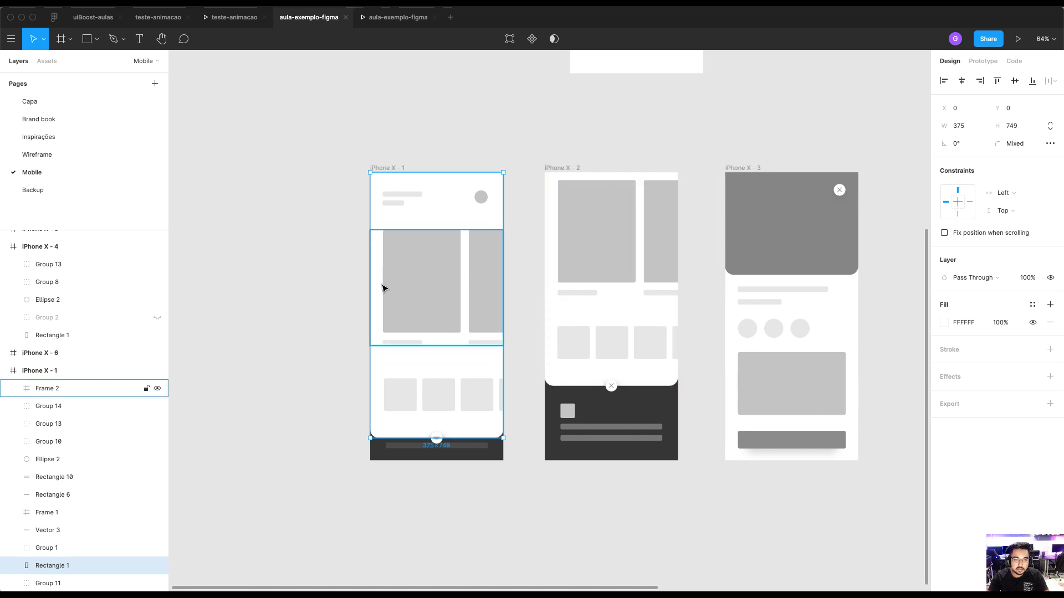
left_click_drag(349, 192, 490, 378)
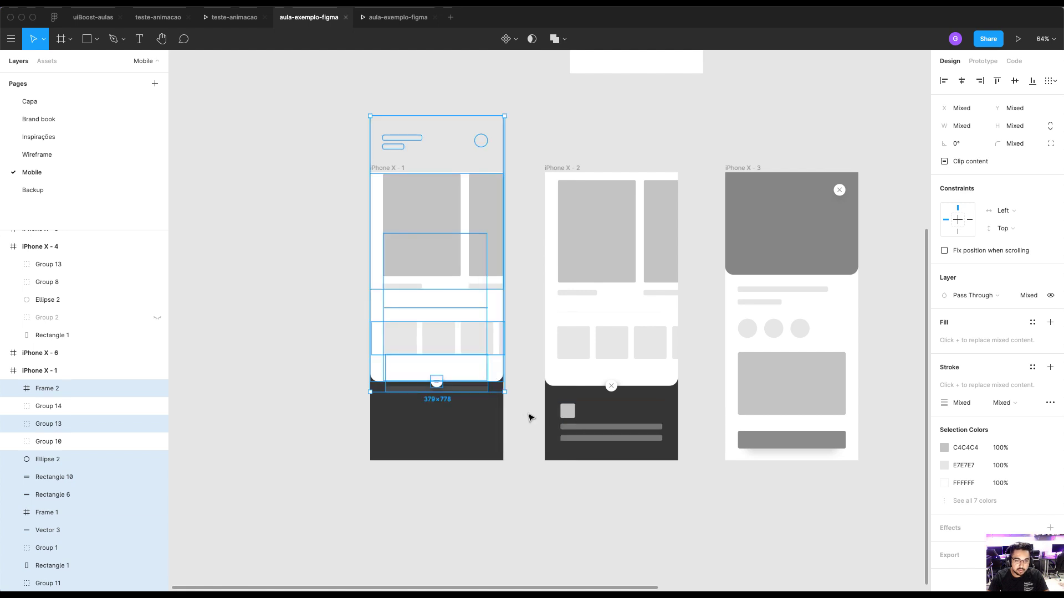
key("ctrl+z")
left_click(517, 463)
Cut the dim placeholder group from the dark footer of iPhone X - 1 and paste it above the frame's other layers
left_click(474, 447)
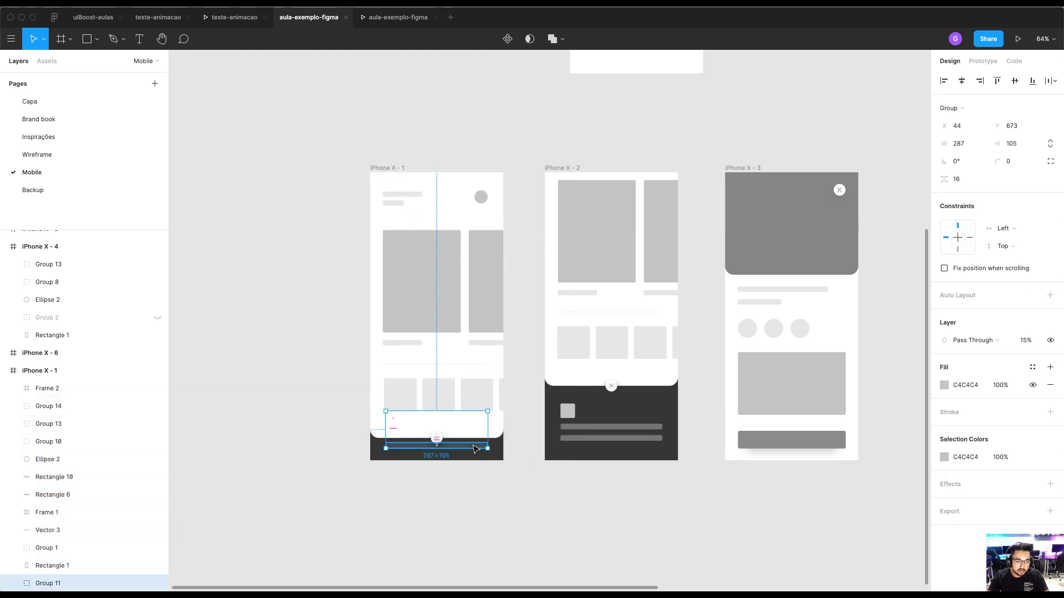
key("ctrl+x")
key("ctrl+v")
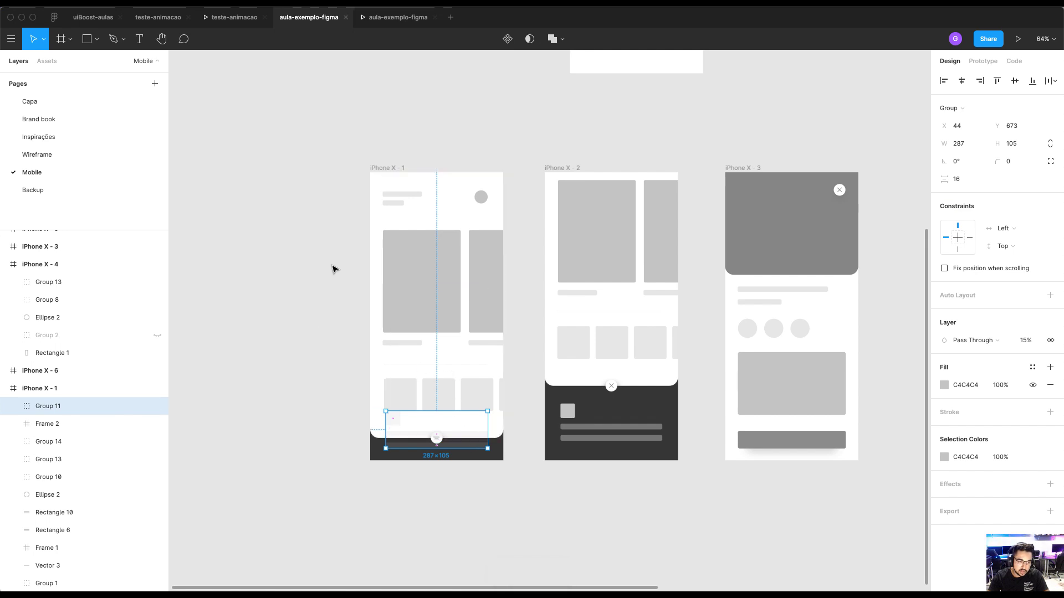
Move the white panel and its cards in iPhone X - 1 upward, leaving the footer placeholder group in place
left_click_drag(343, 231, 508, 483)
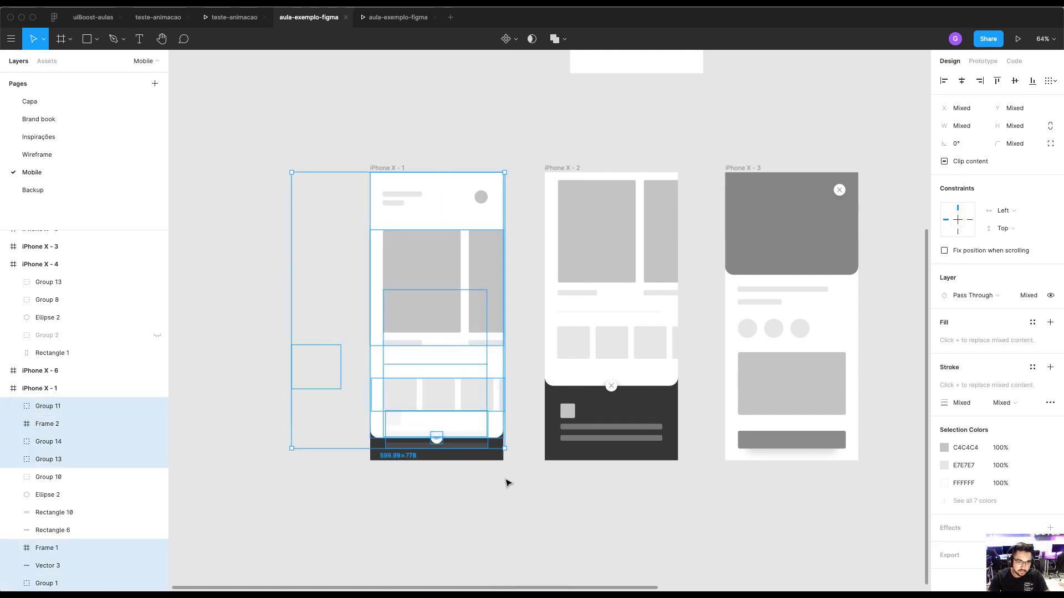
left_click(481, 433, "shift")
left_click_drag(484, 403, 483, 354)
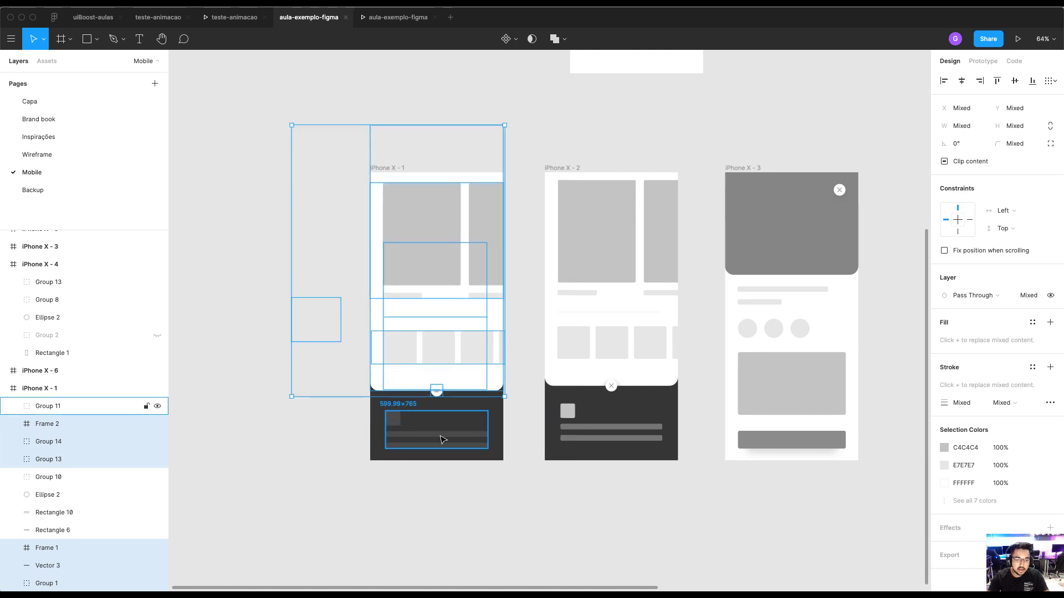
Reposition the footer placeholder group in iPhone X - 1 to Y 656, try it at 100% opacity, and undo the opacity change
left_click(400, 422)
left_click(572, 416)
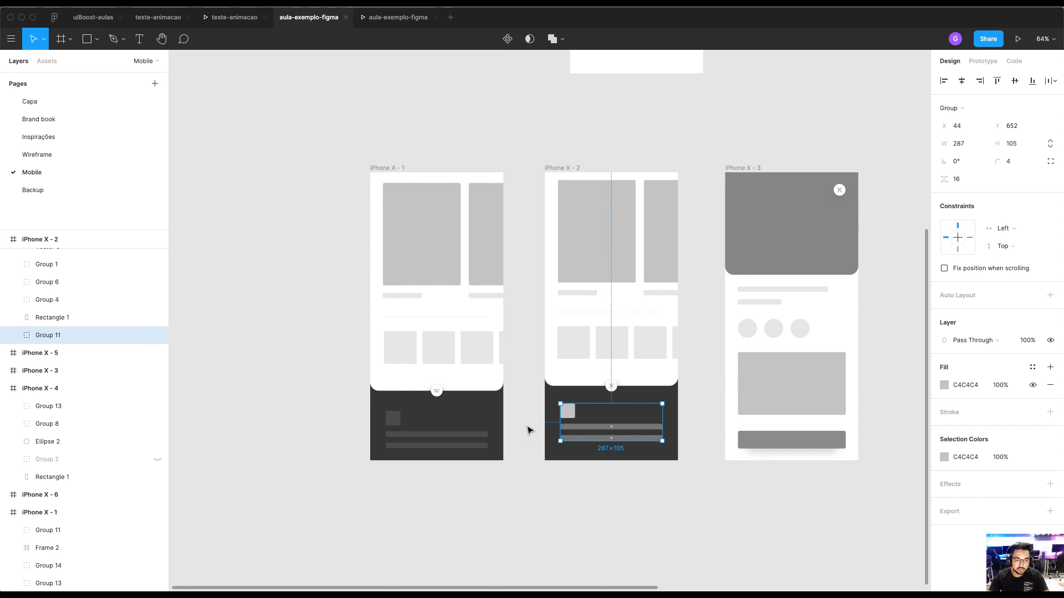
left_click(453, 438)
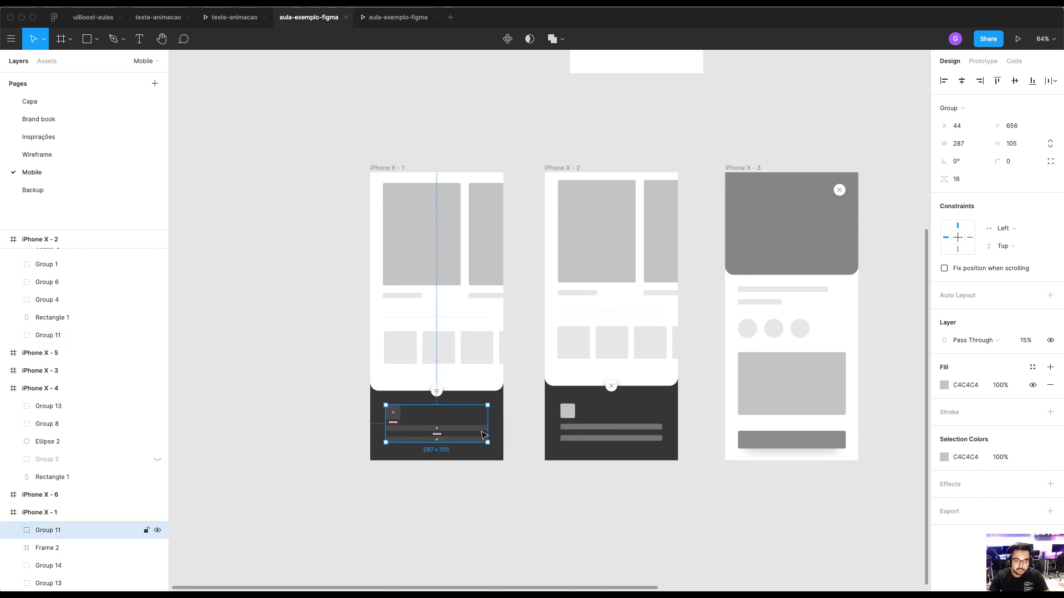
key("0")
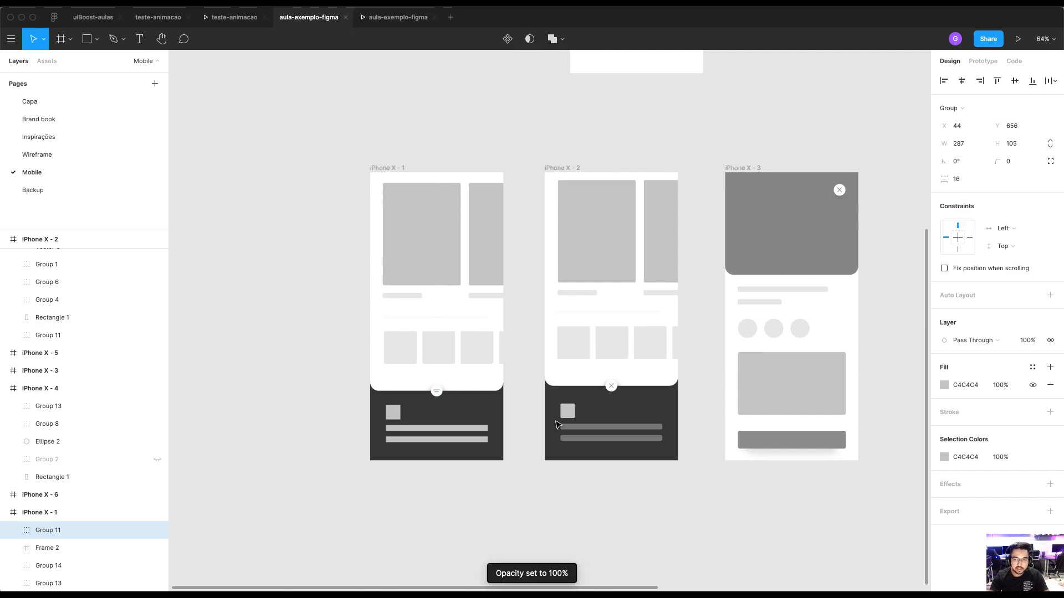
key("ctrl+z")
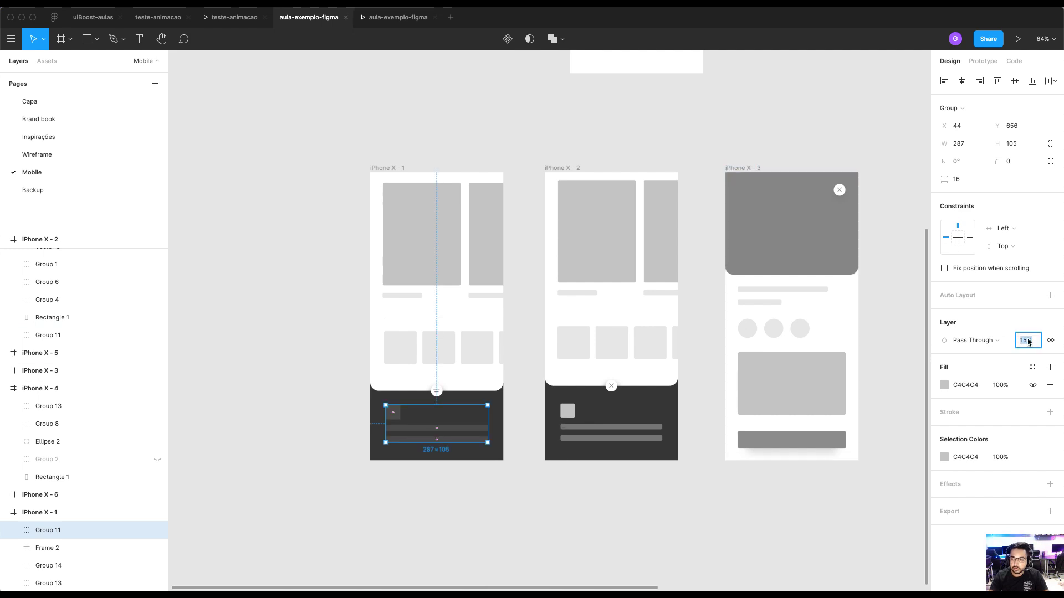
Set the footer placeholder group in iPhone X - 1 to 100% opacity and its two bars to 45%
left_click(1031, 341)
type("100")
key("Return")
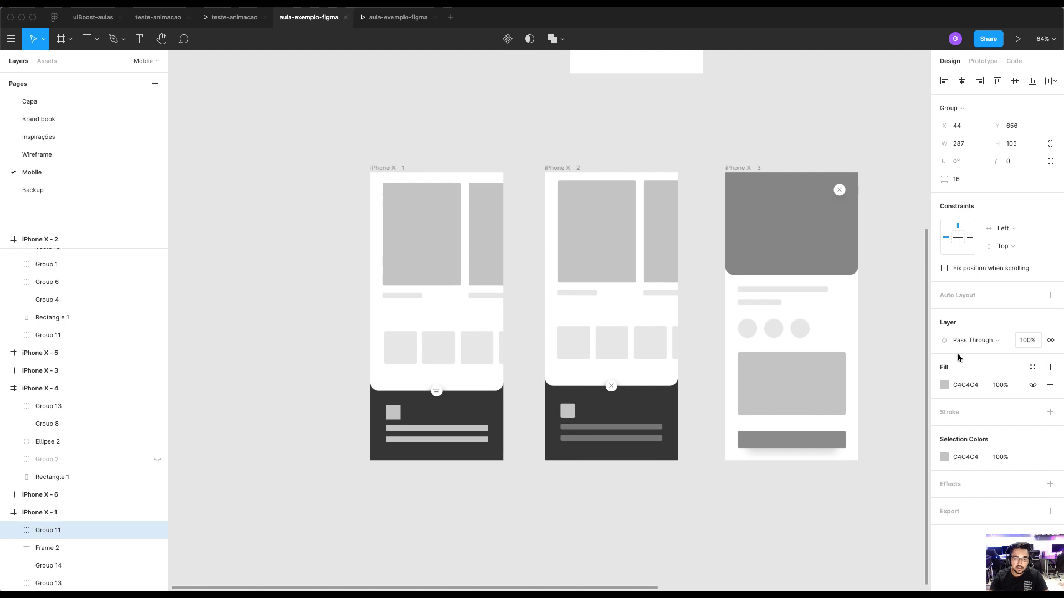
left_click(605, 487)
left_click(619, 430, "super")
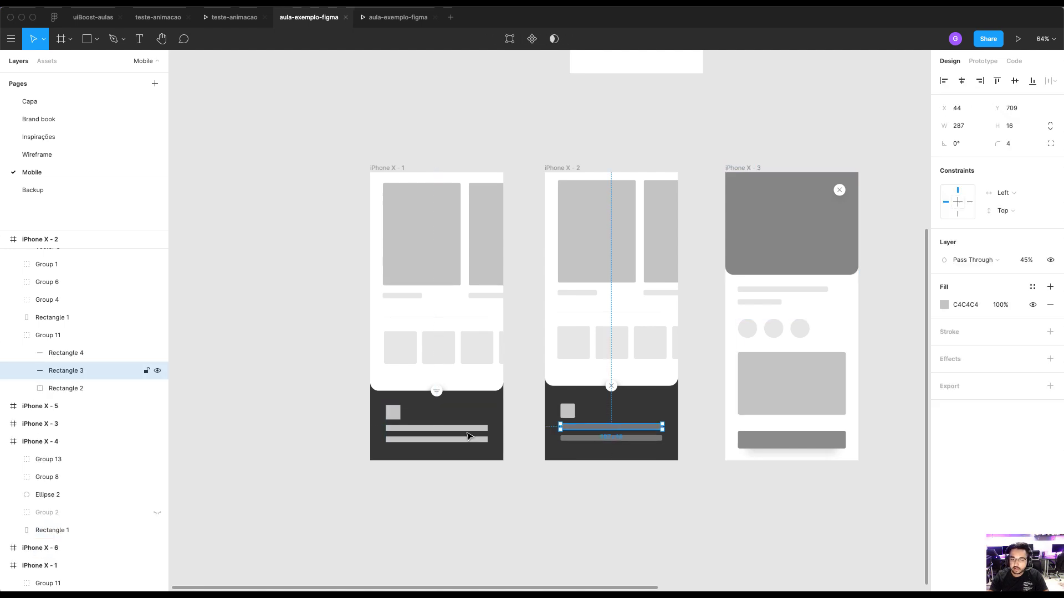
left_click(435, 428, "super")
left_click(436, 439, "shift+super")
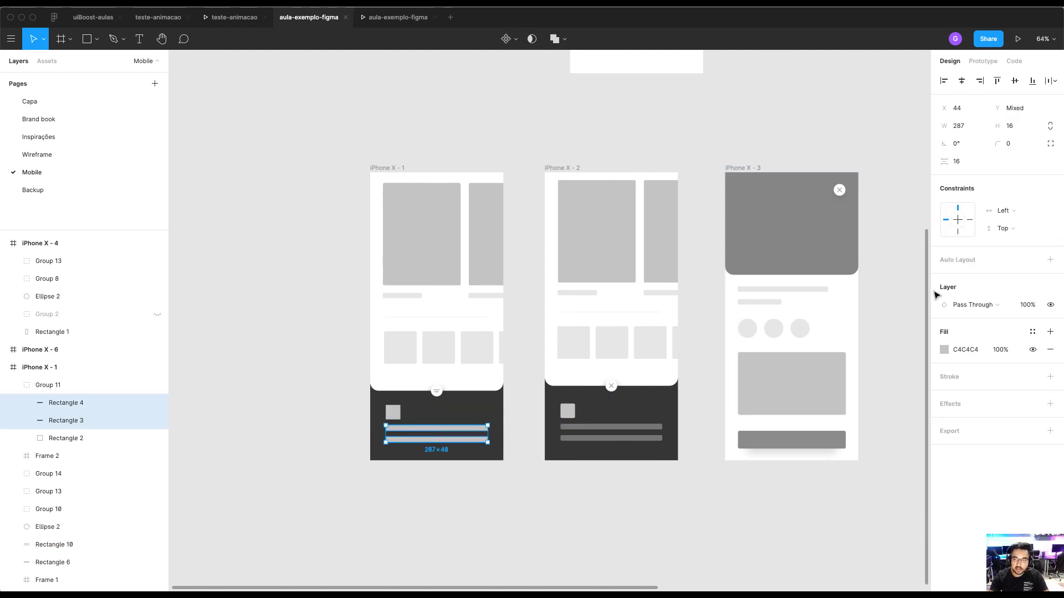
left_click(1032, 309)
type("45")
key("Return")
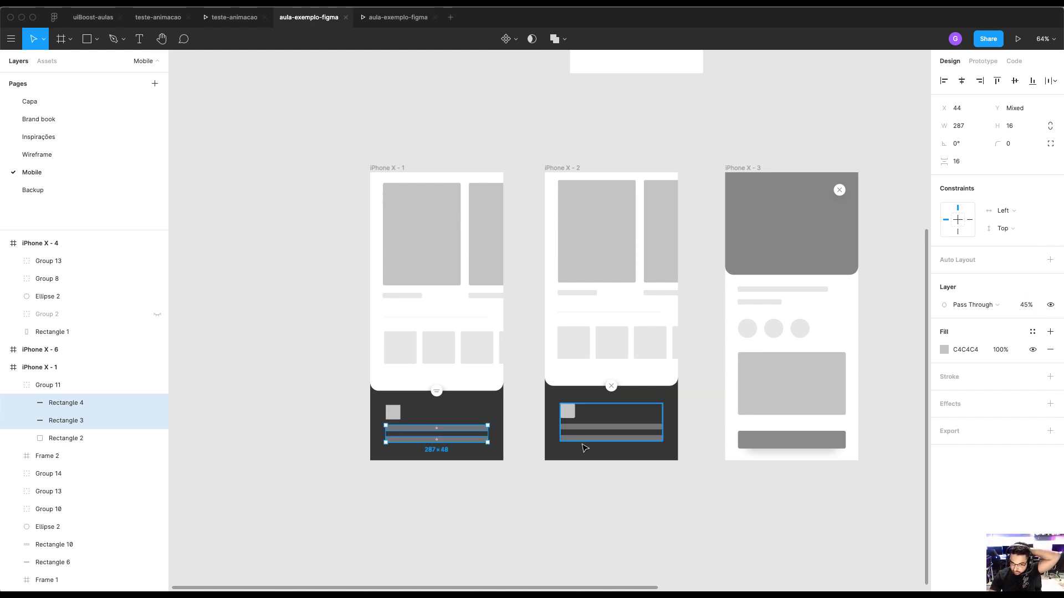
Undo the footer opacity changes and the upward move of the white panel and its cards in iPhone X - 1
left_click(546, 481)
key("super+z")
key("super+z")
key("super+z")
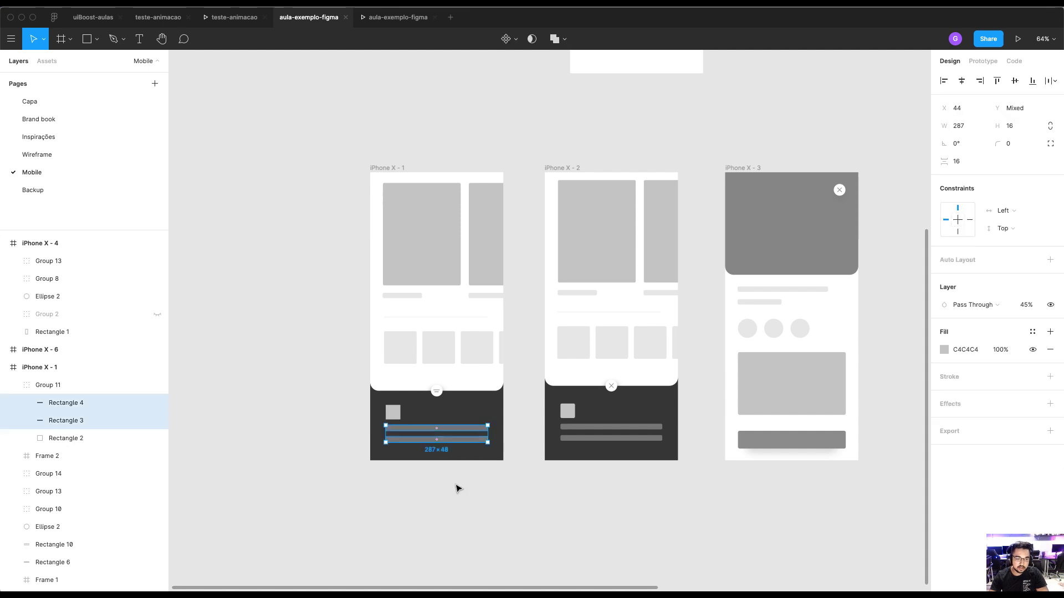
key("super+z")
key("super+z")
key("super+z")
key("super+z")
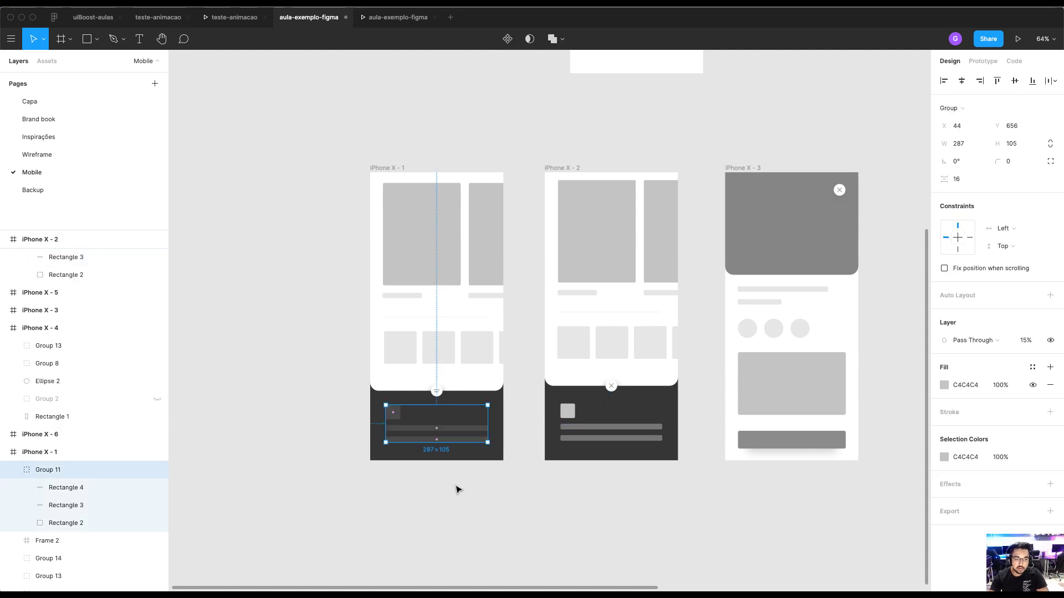
key("super+z")
key("super+z")
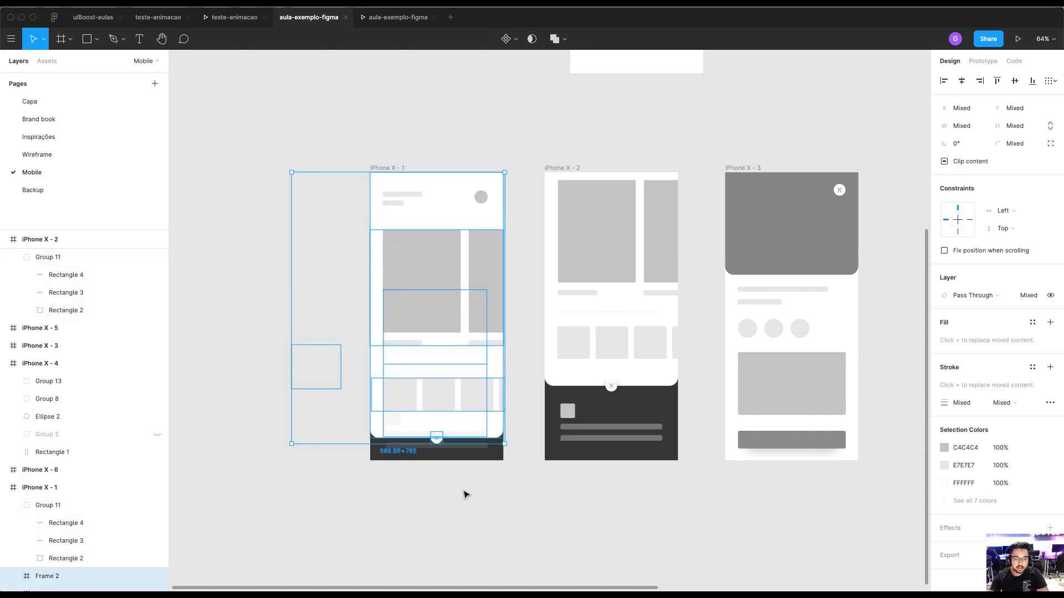
left_click(464, 495)
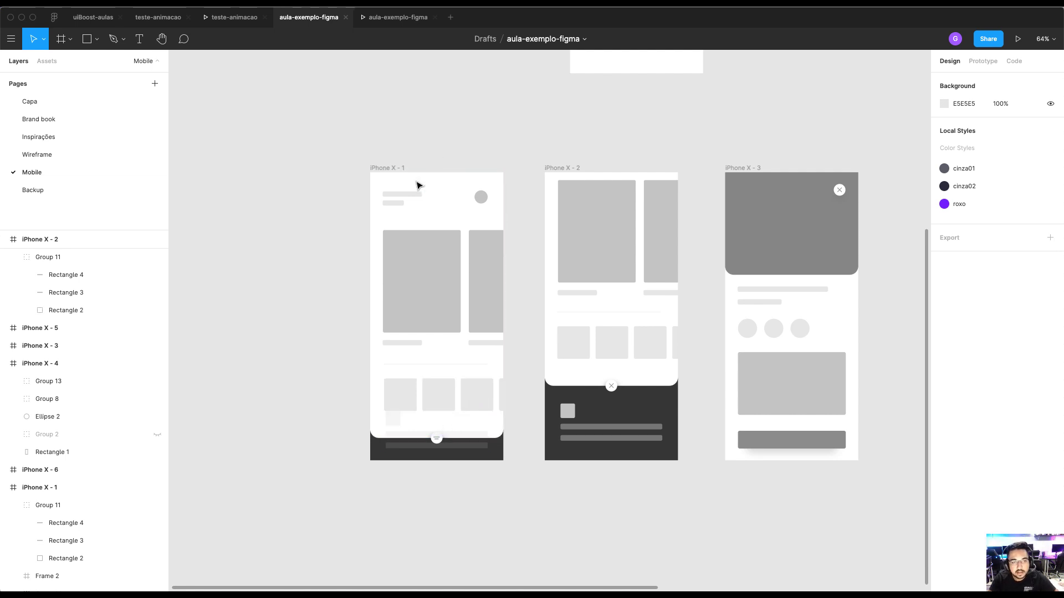
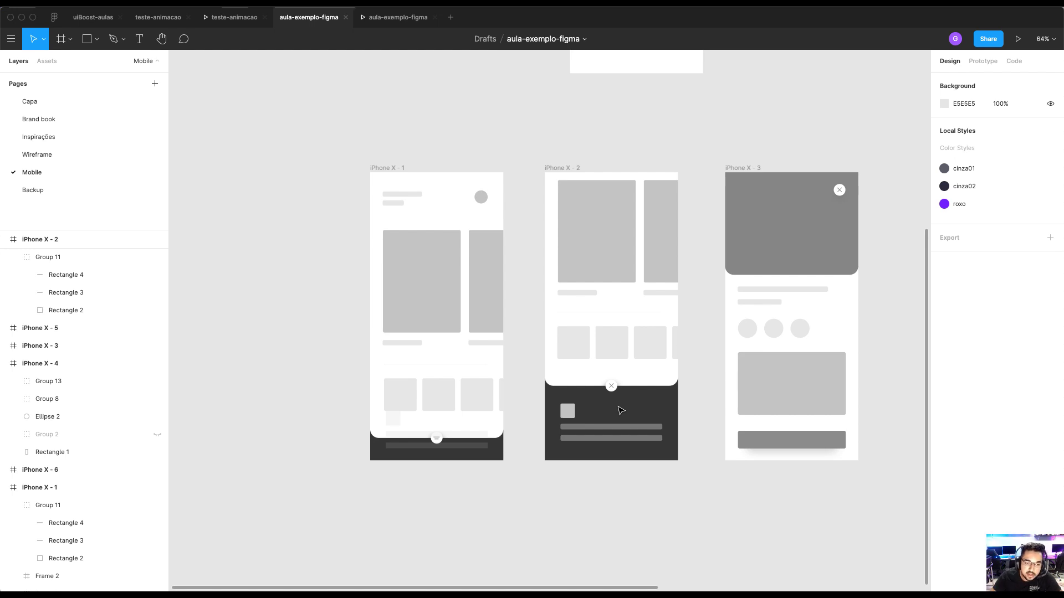
Switch to prototype editing and try to select the round menu button beneath the placeholder group in iPhone X - 1
scroll(443, 432, "right", 1)
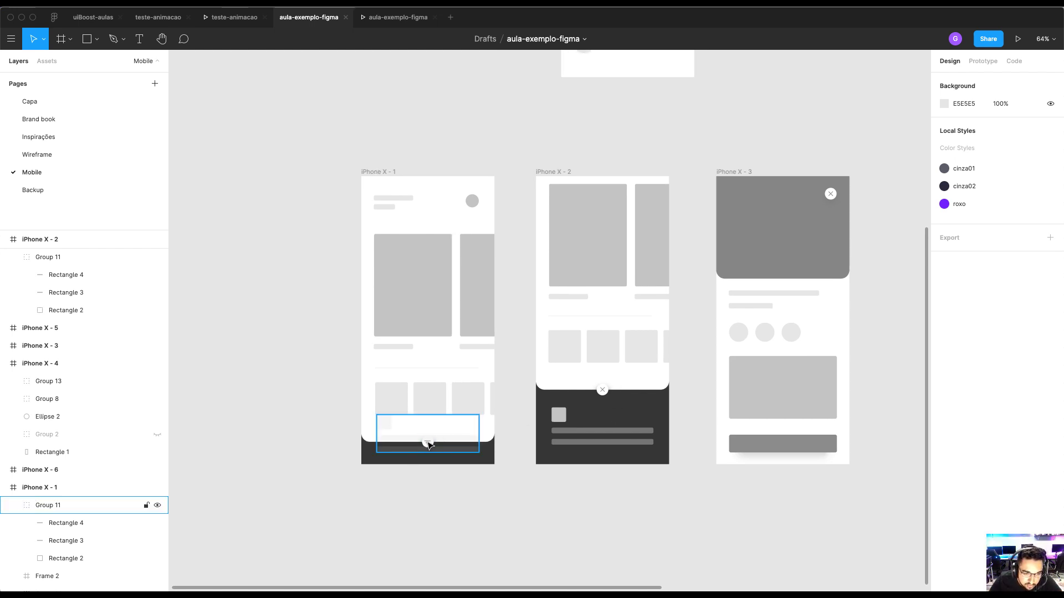
scroll(430, 448, "up", 1)
scroll(429, 452, "down", 1)
scroll(605, 407, "down", 1)
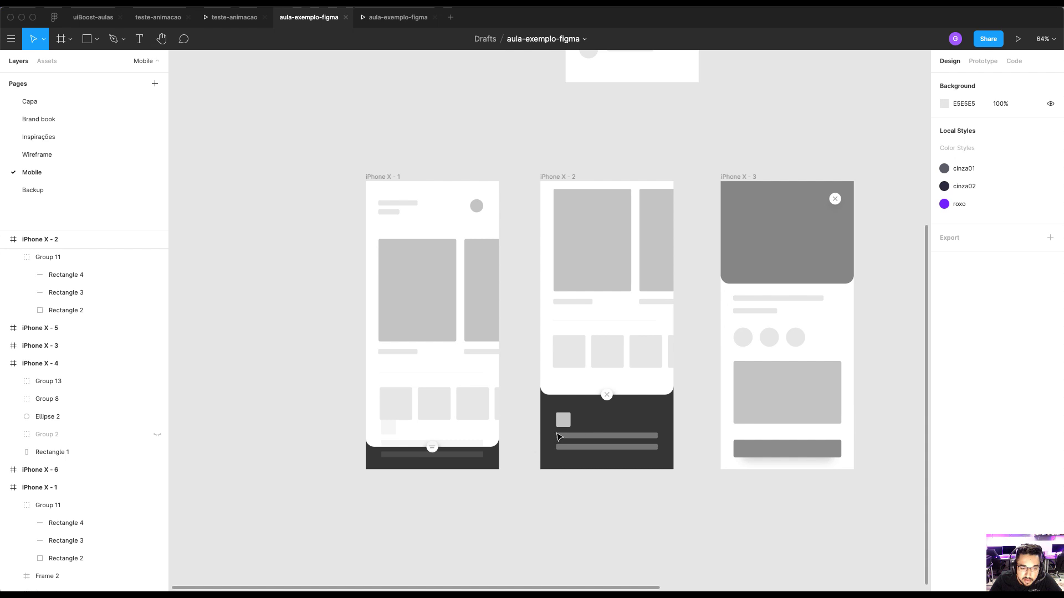
left_click(983, 60)
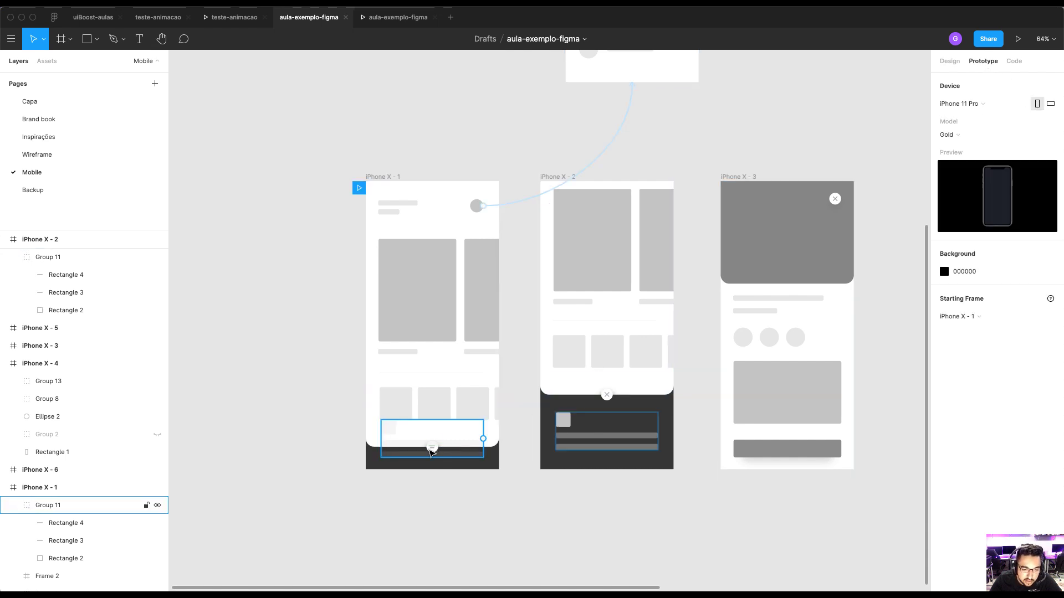
left_click(432, 451)
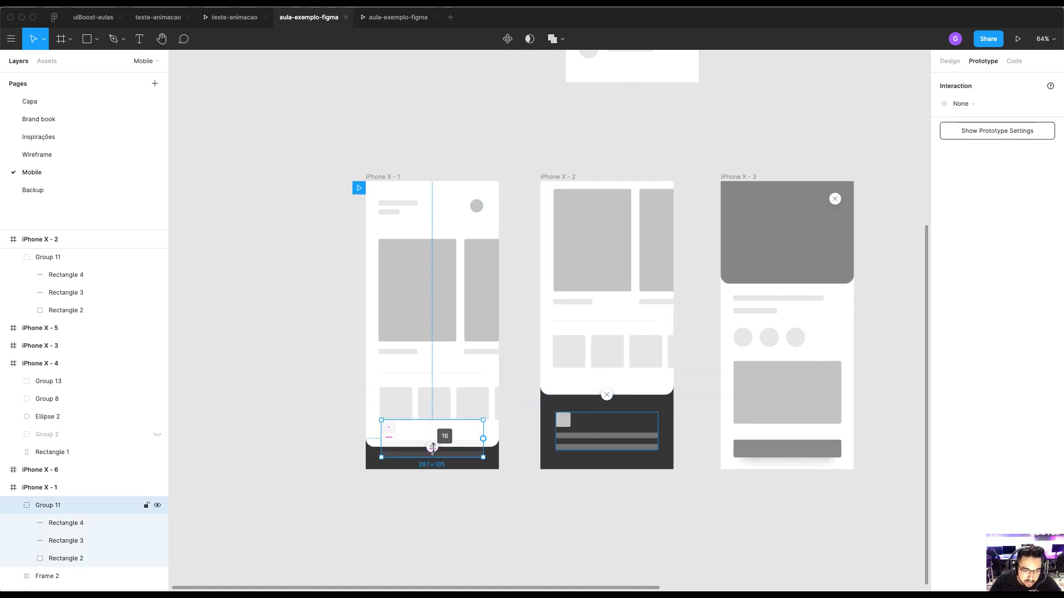
double_click(434, 451)
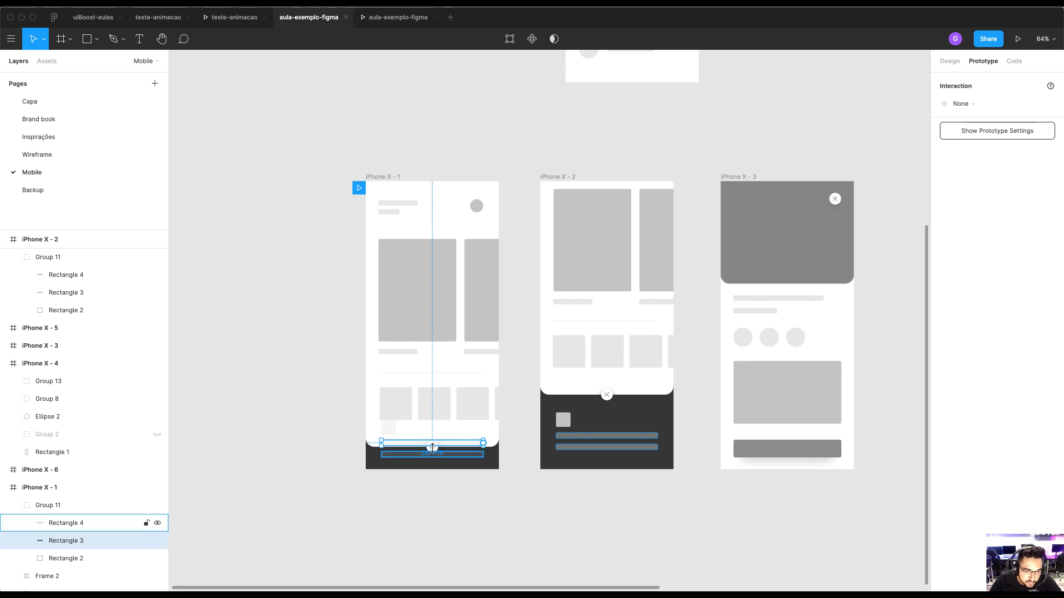
left_click(430, 492)
left_click(97, 511)
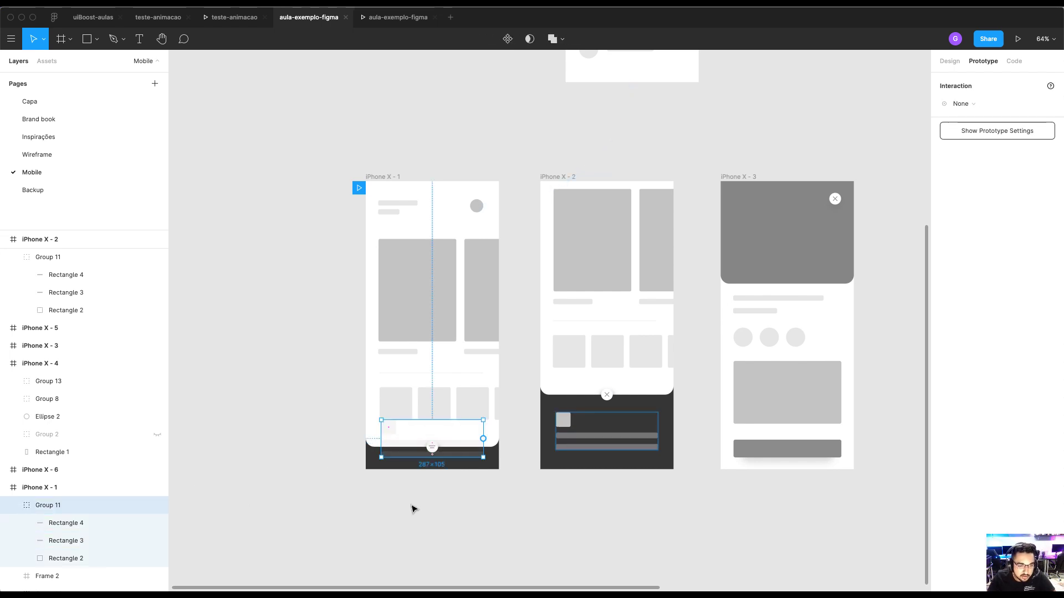
Undo the cut and paste of the placeholder group in iPhone X - 1, restoring it behind the white panel
left_click(439, 492)
key("super+z")
key("super+z")
key("super+z")
key("super+z")
key("super+z")
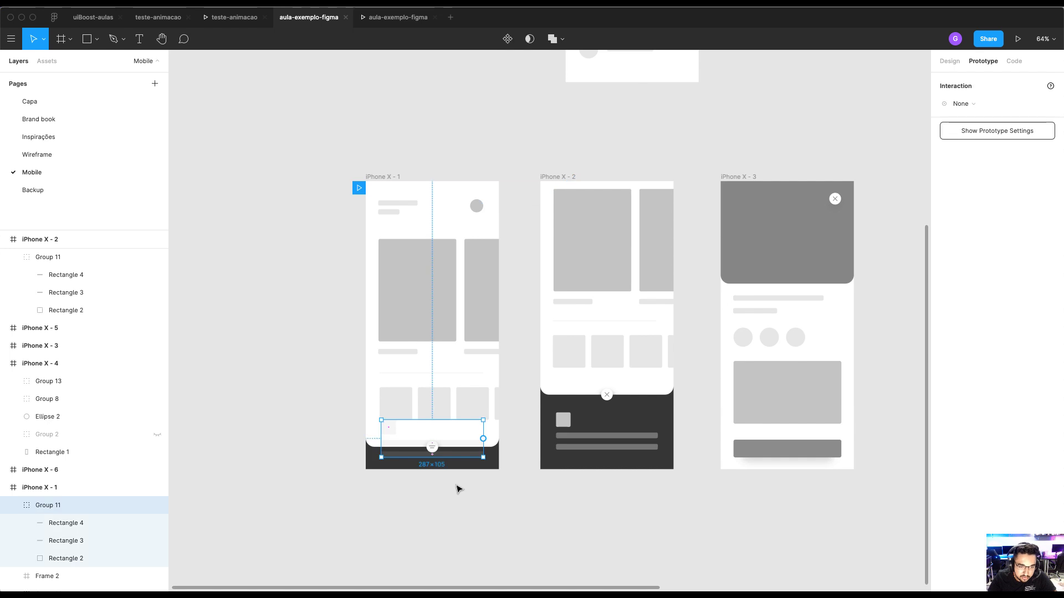
key("super+z")
key("super+z")
key("super+z")
key("super+z")
key("super+z")
key("super+z")
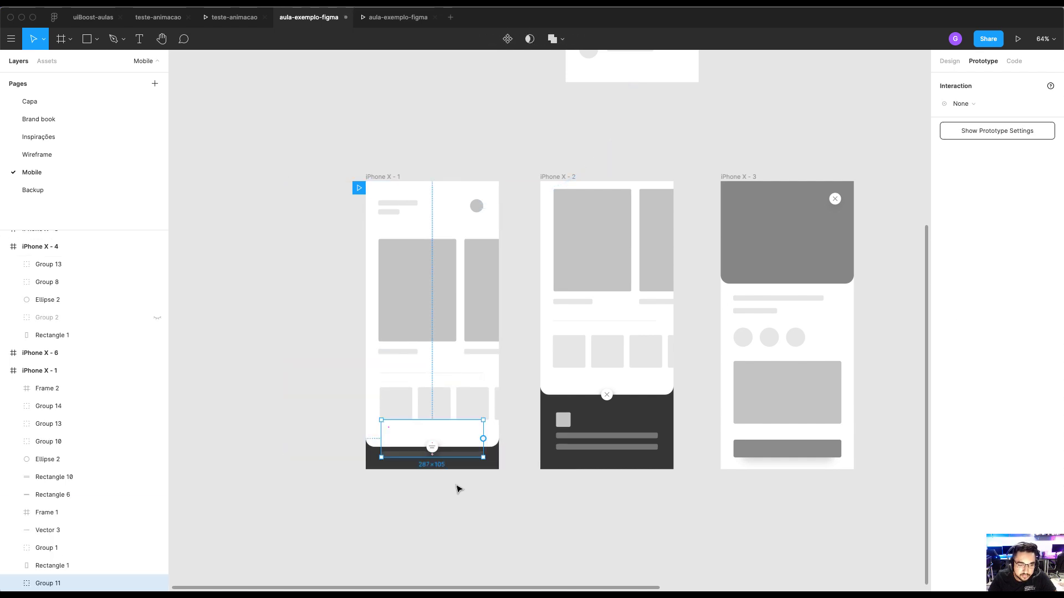
Link the round menu button of iPhone X - 1 to iPhone X - 2 on tap with Smart Animate, Ease In, 700ms
left_click(432, 446)
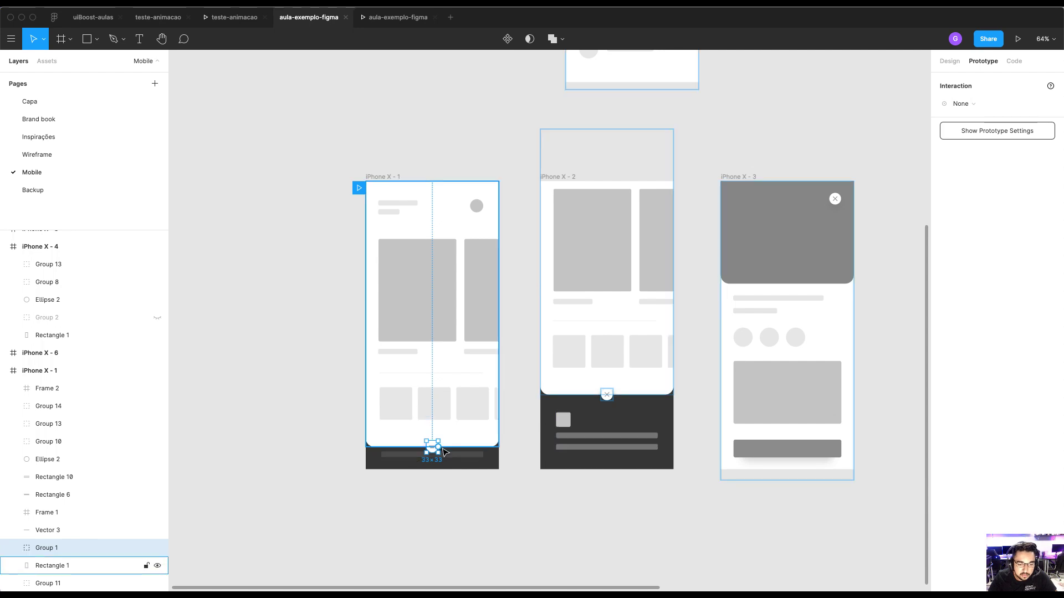
left_click_drag(438, 447, 577, 413)
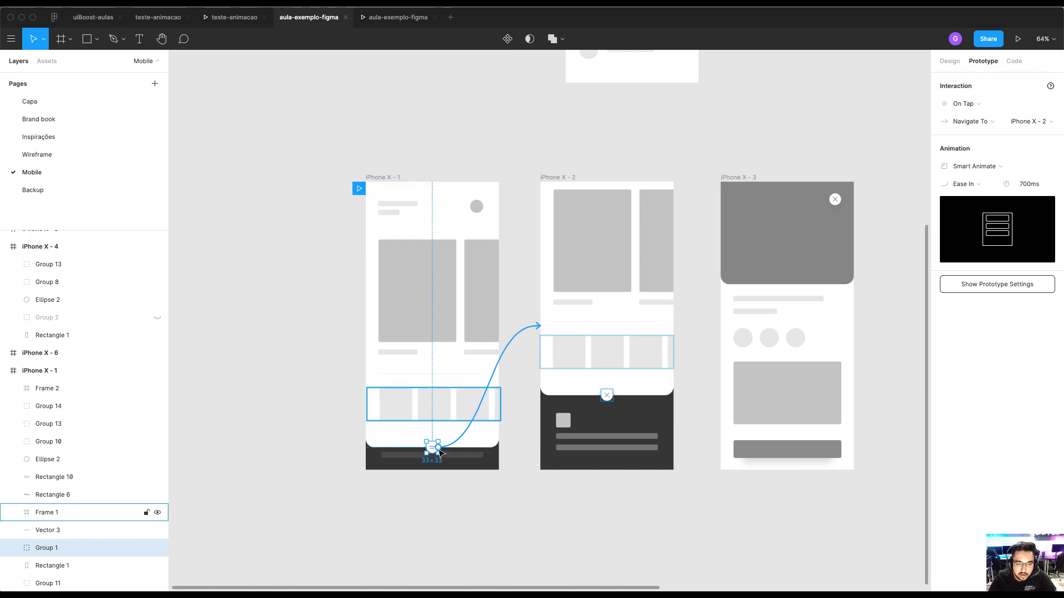
scroll(555, 325, "down", 2)
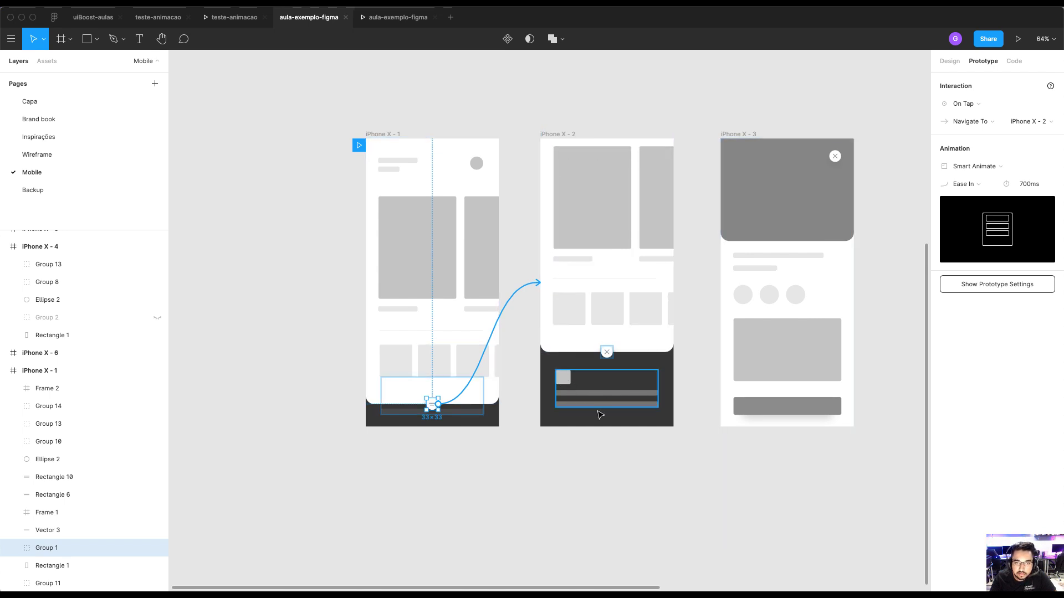
left_click(599, 468)
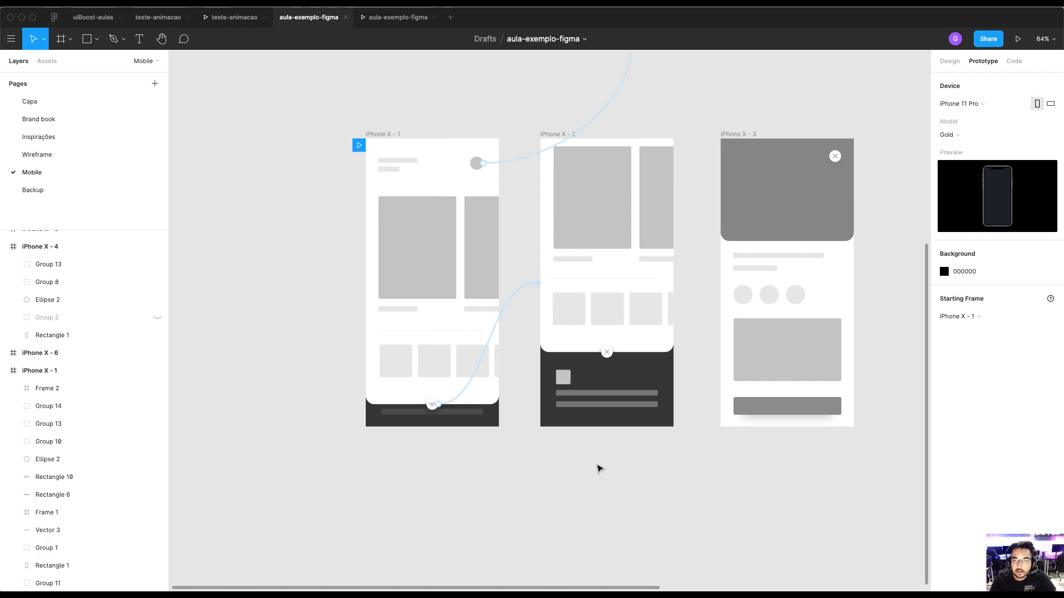
Return the running prototype preview to its first screen and test the menu button's transition to the open footer
key("ctrl+Tab")
left_click(596, 464)
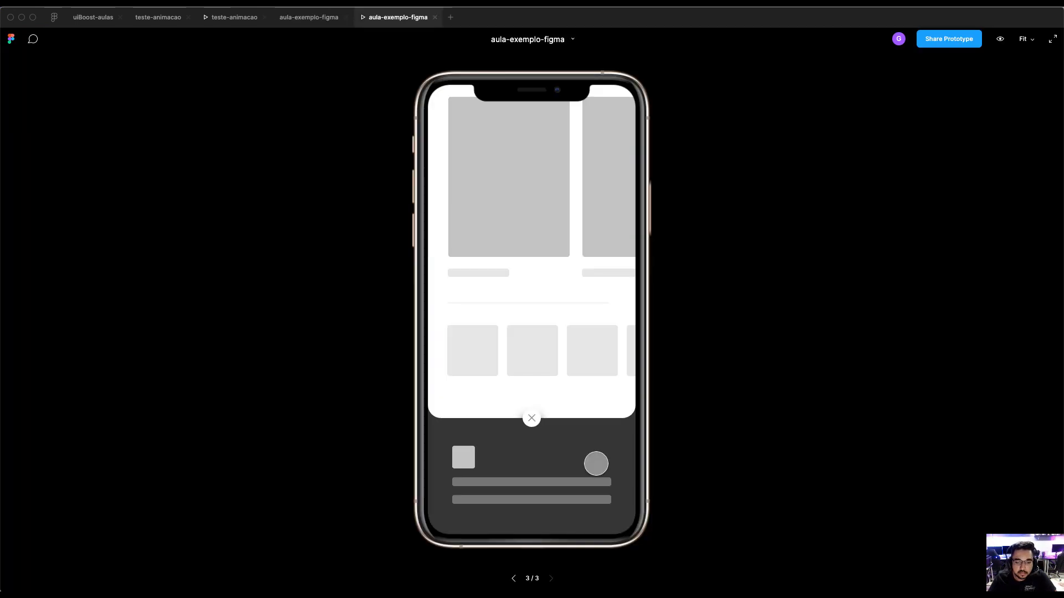
left_click(596, 464)
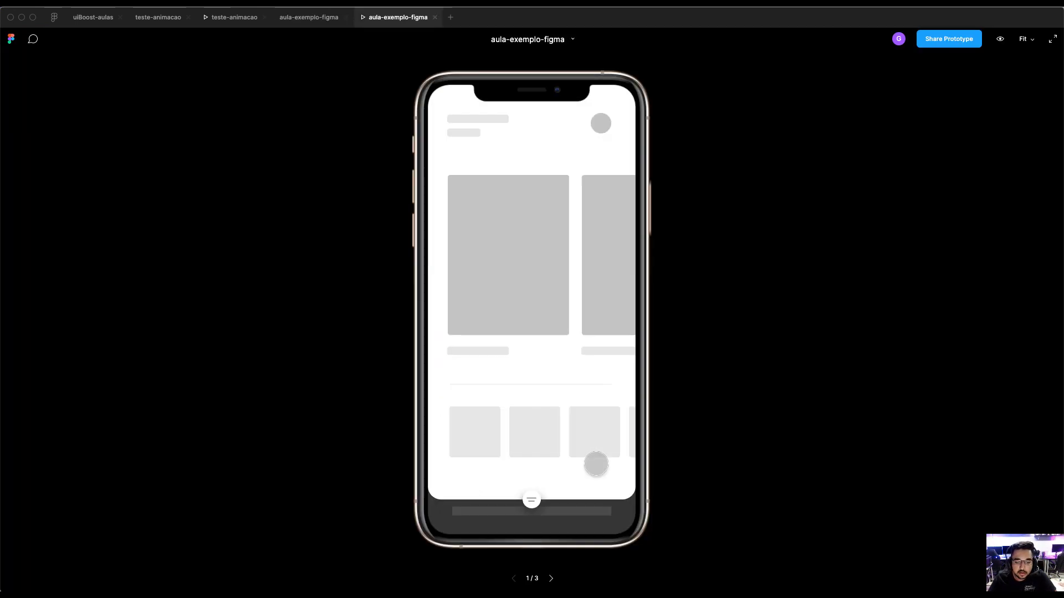
left_click(536, 495)
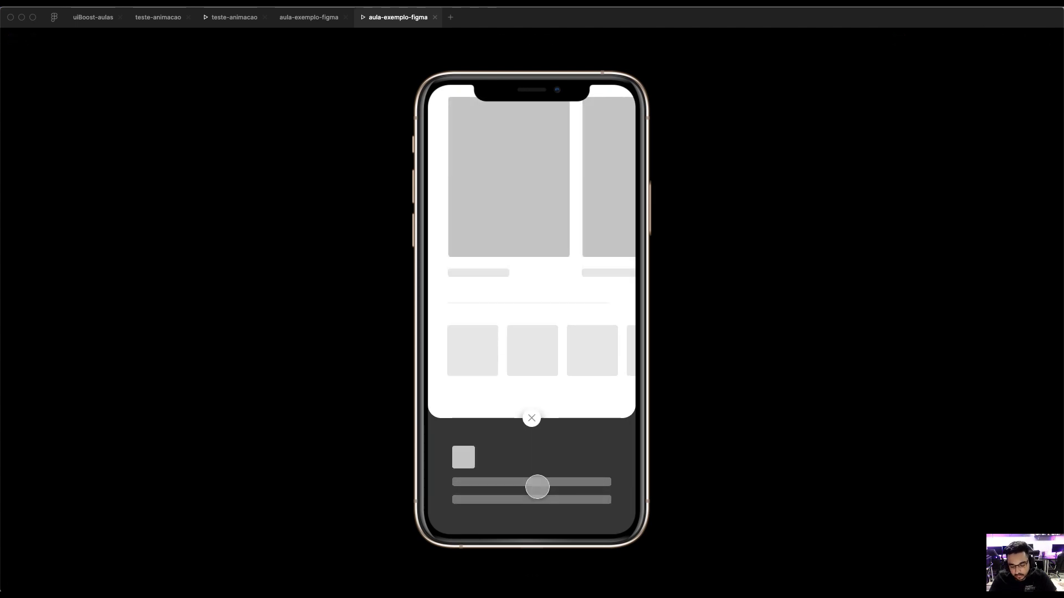
Back in the design file, link the round close button of iPhone X - 2 to iPhone X - 1 on tap with Smart Animate
left_click(308, 17)
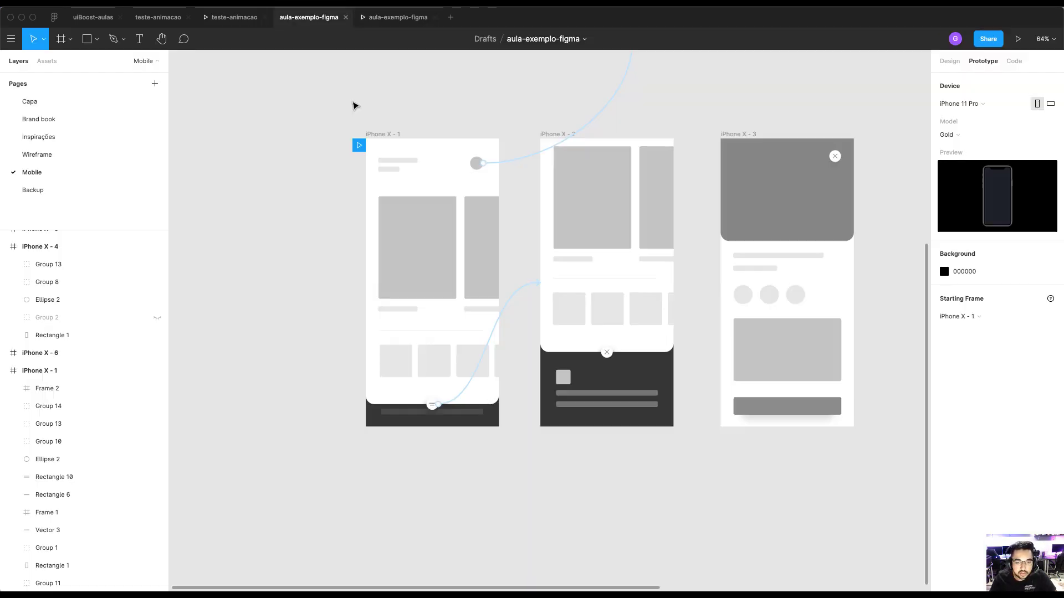
left_click(606, 354)
left_click_drag(506, 400, 474, 403)
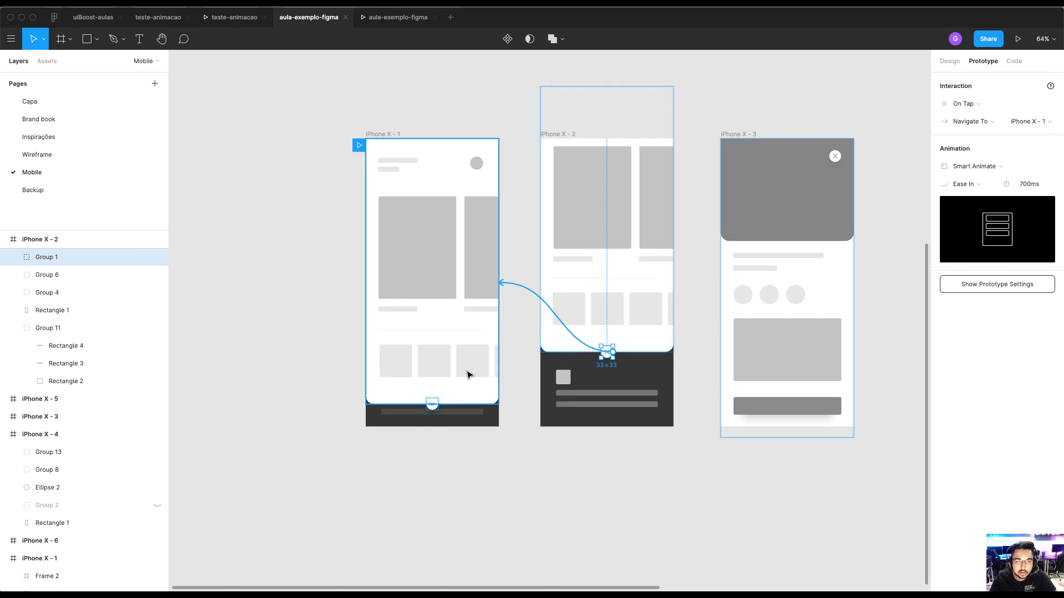
Test the transitions in the prototype preview by repeatedly opening and closing the dark footer with the round button
left_click(386, 17)
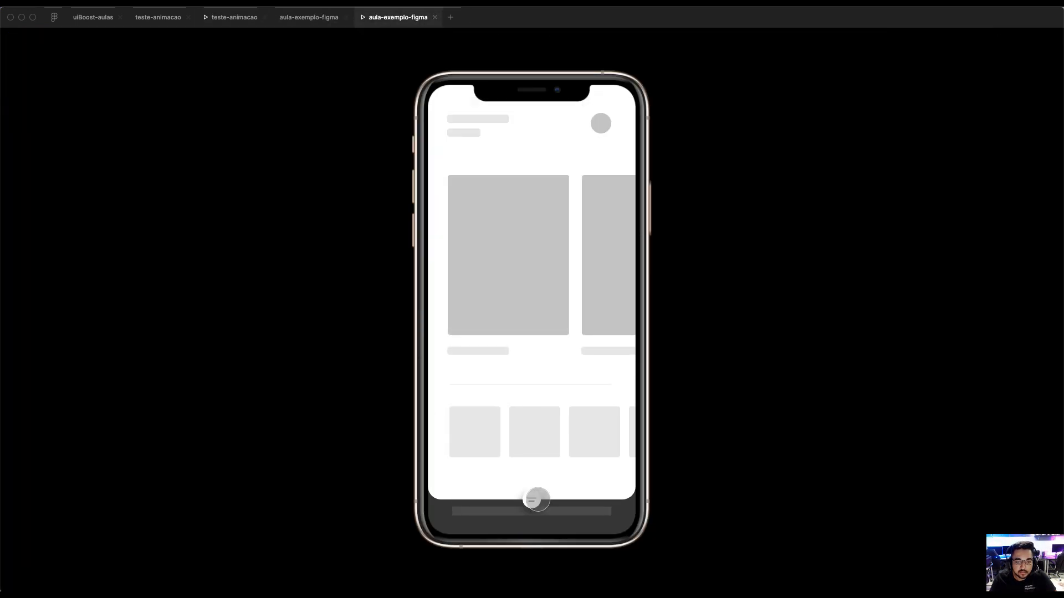
left_click(537, 497)
left_click(534, 418)
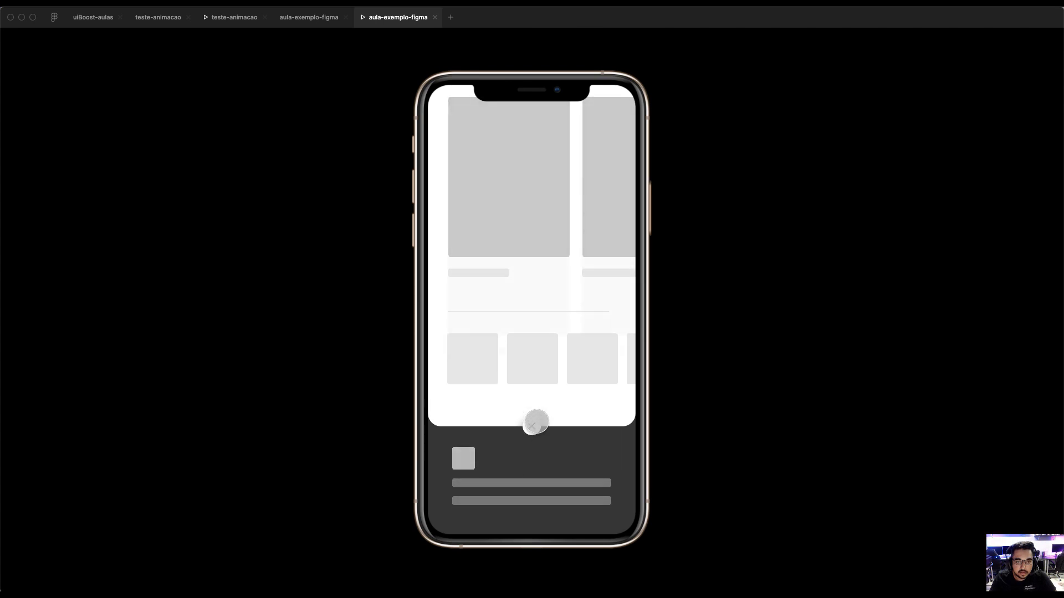
left_click(534, 500)
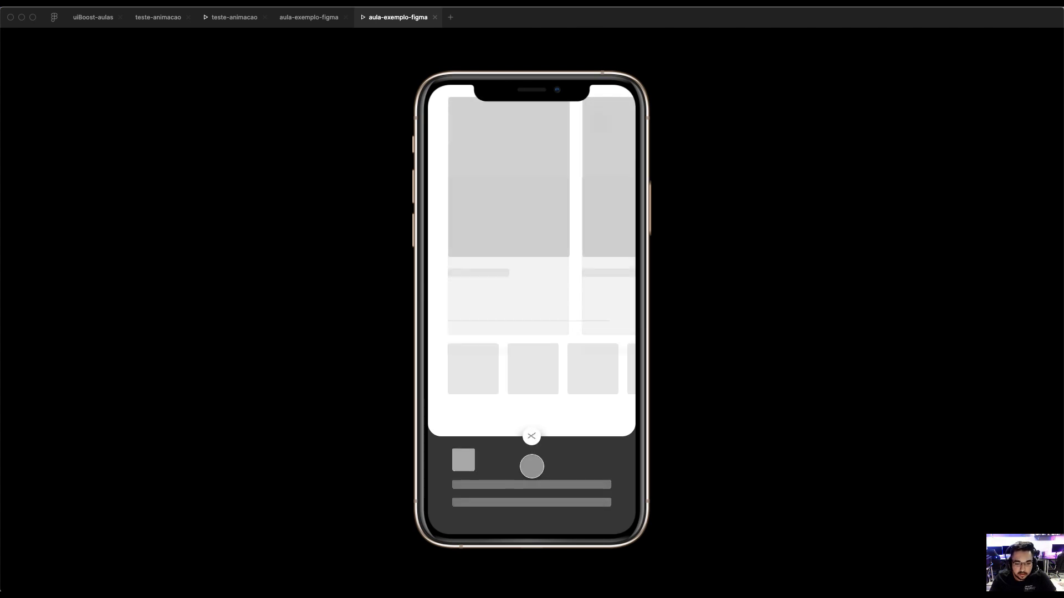
left_click(537, 422)
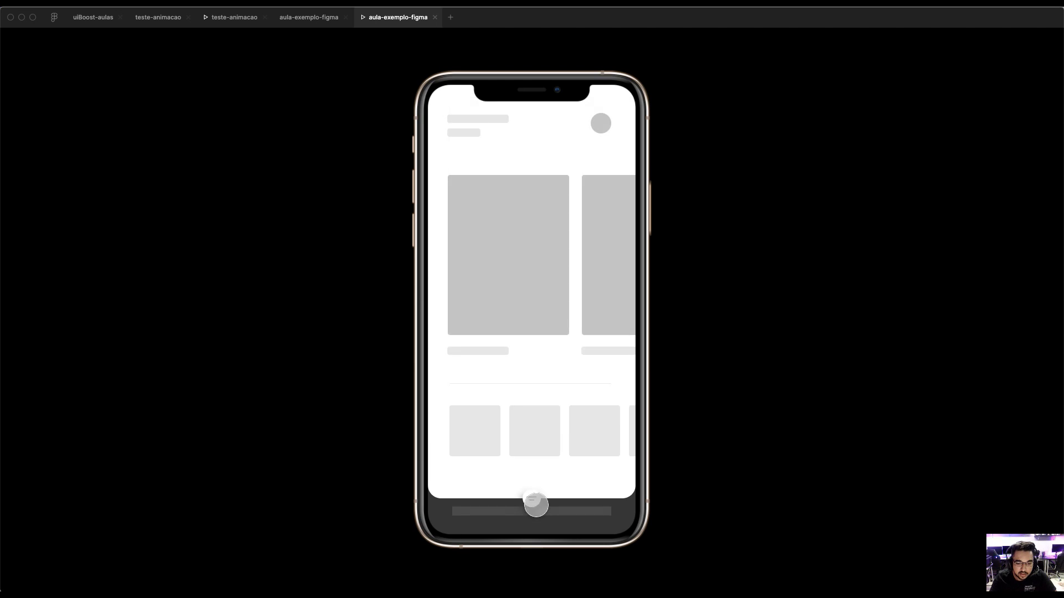
left_click(536, 504)
left_click(531, 420)
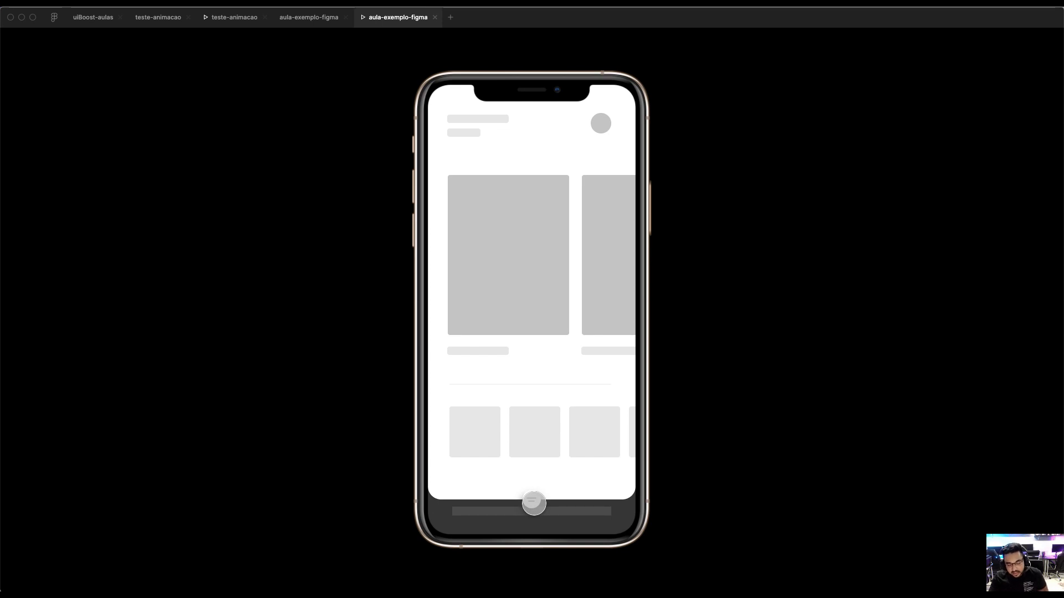
left_click(534, 503)
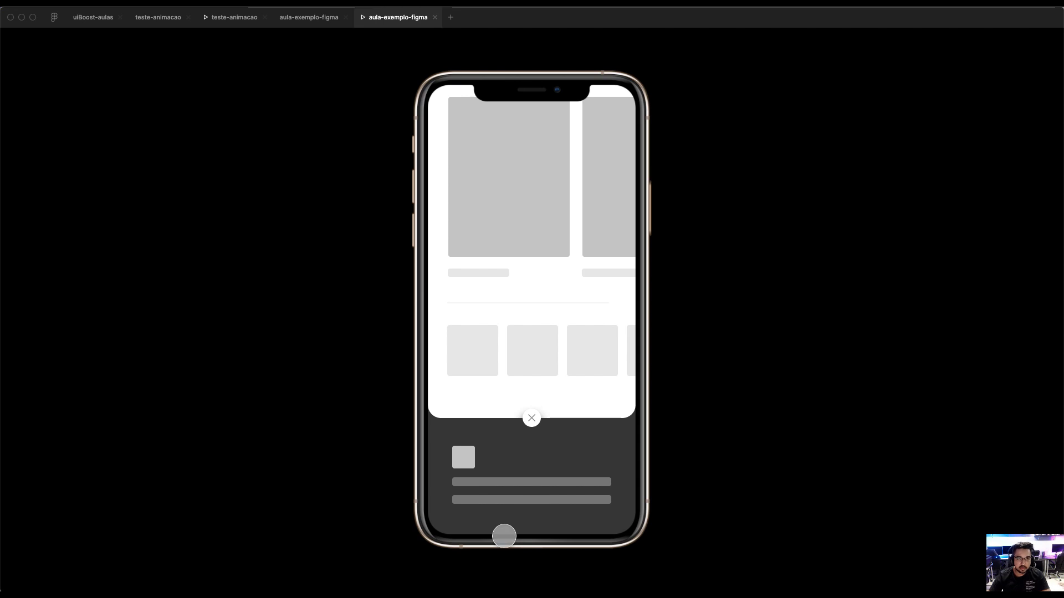
left_click(532, 417)
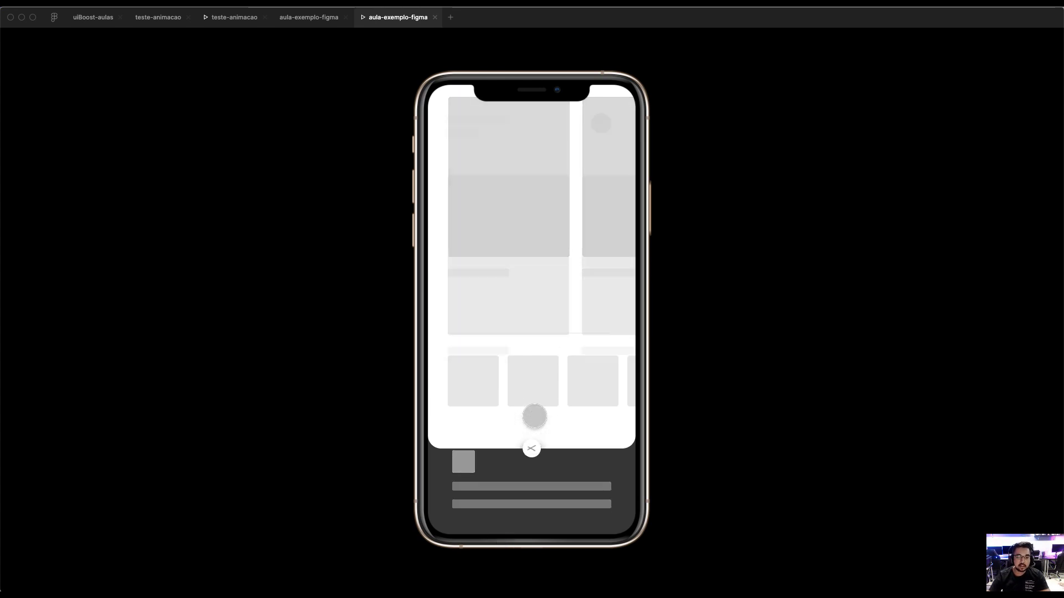
Test the horizontal scrolling of the small card row on the first prototype screen in both directions
scroll(524, 435, "left", 2)
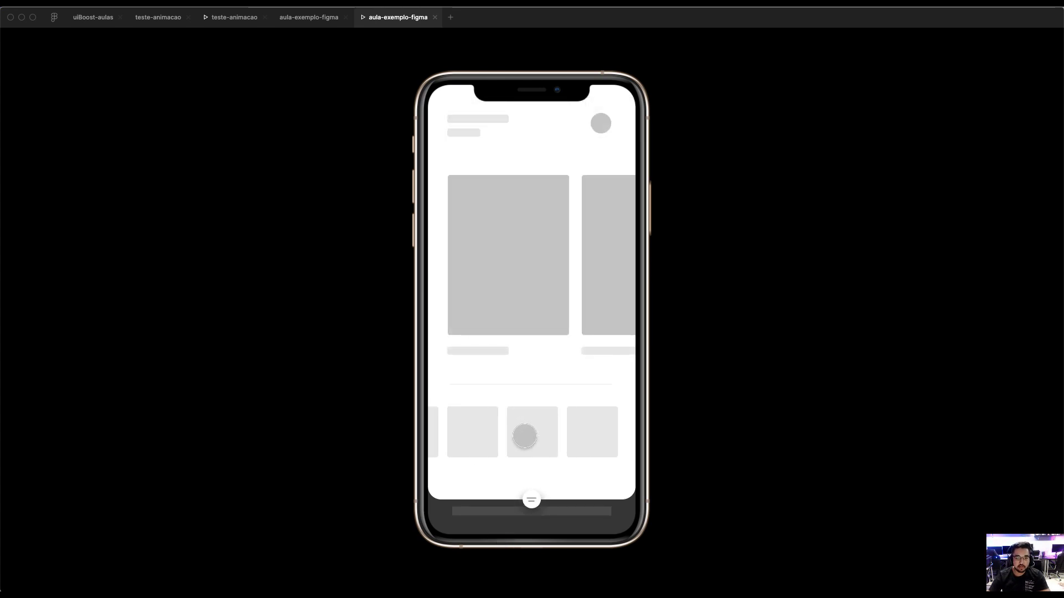
scroll(524, 435, "left", 1)
scroll(538, 289, "right", 2)
scroll(538, 288, "left", 2)
scroll(534, 287, "right", 2)
scroll(534, 287, "left", 2)
scroll(571, 434, "right", 1)
scroll(572, 433, "left", 1)
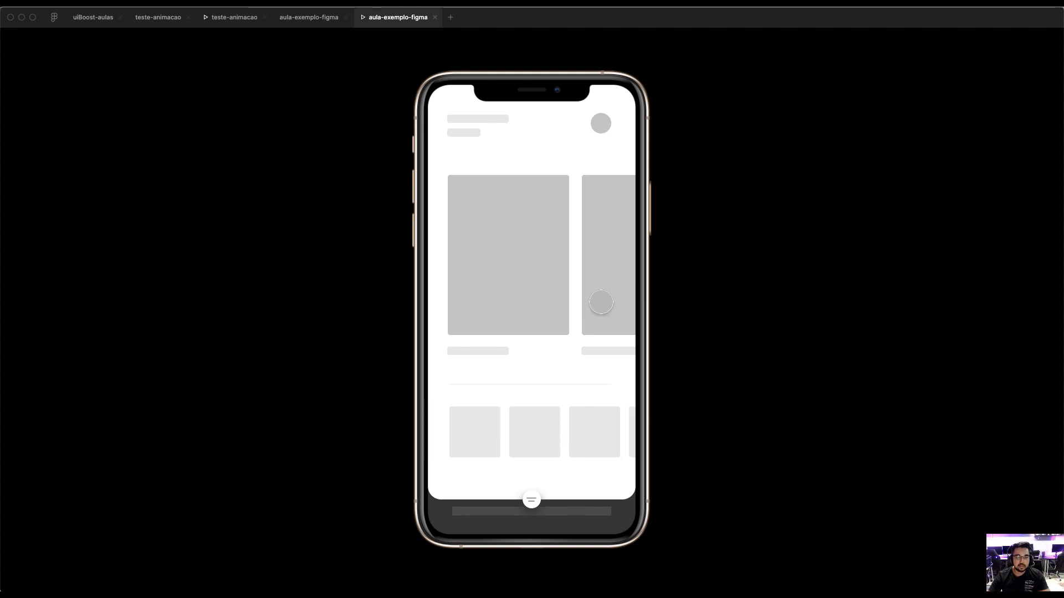
Test the footer opening and closing in the prototype preview, and open the profile screen from the grey avatar circle
left_click(530, 504)
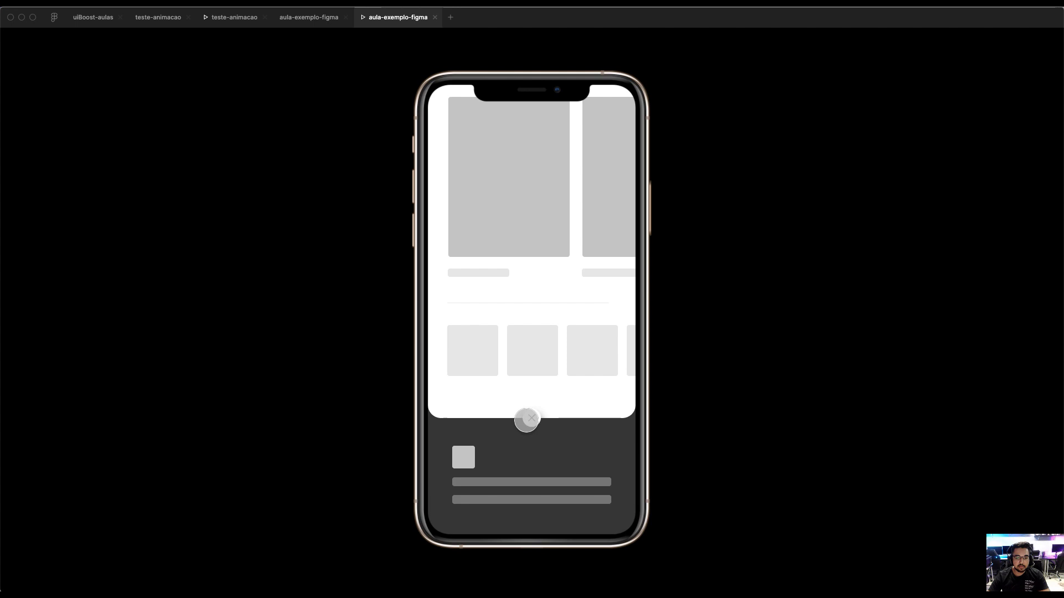
left_click(528, 420)
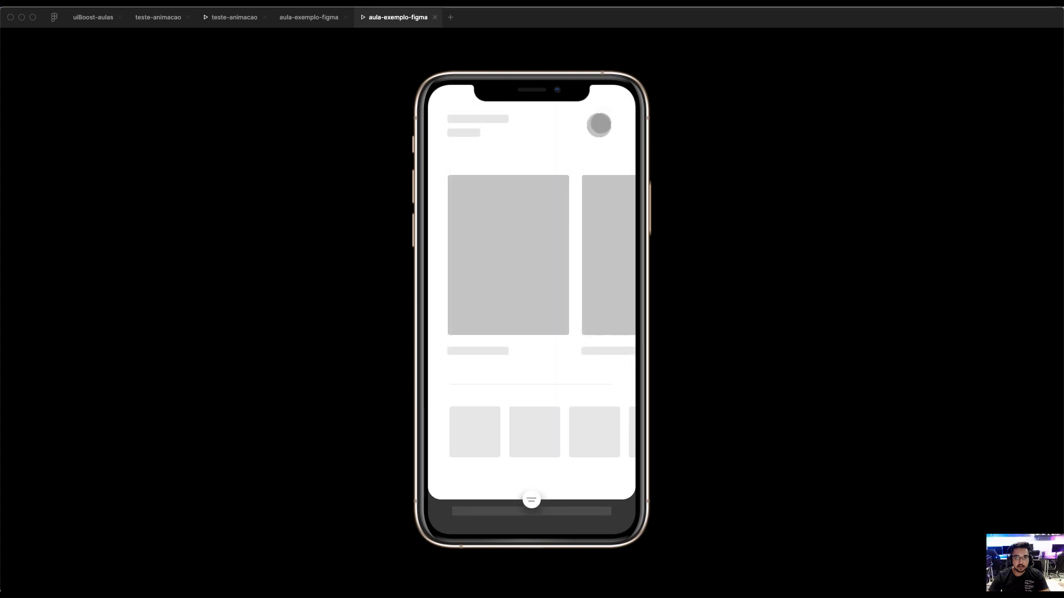
left_click(599, 124)
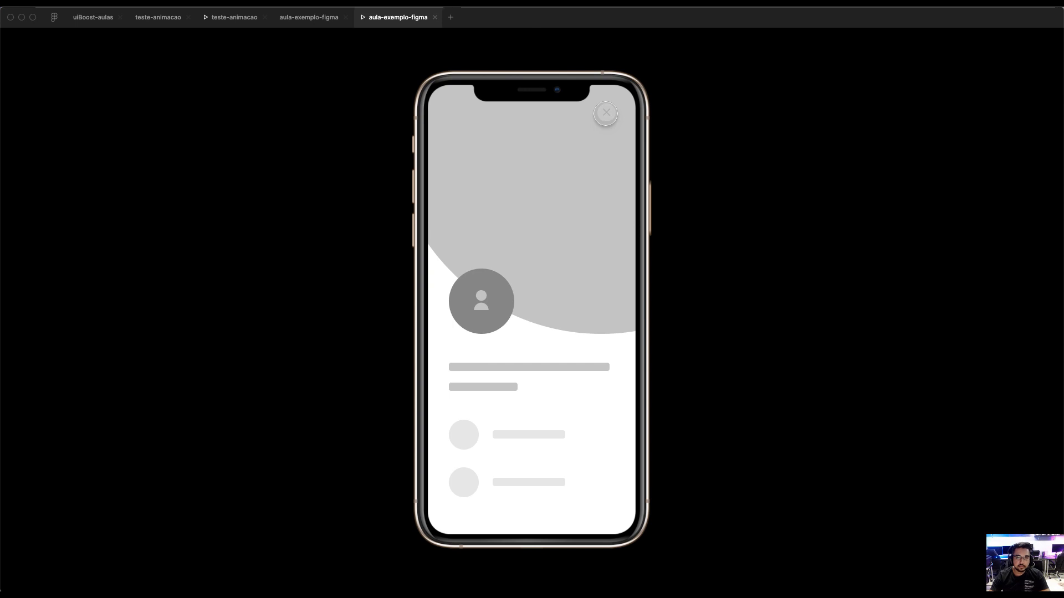
In the design file, link the round close button of iPhone X - 3 to iPhone X - 1 on tap with Smart Animate
left_click(325, 19)
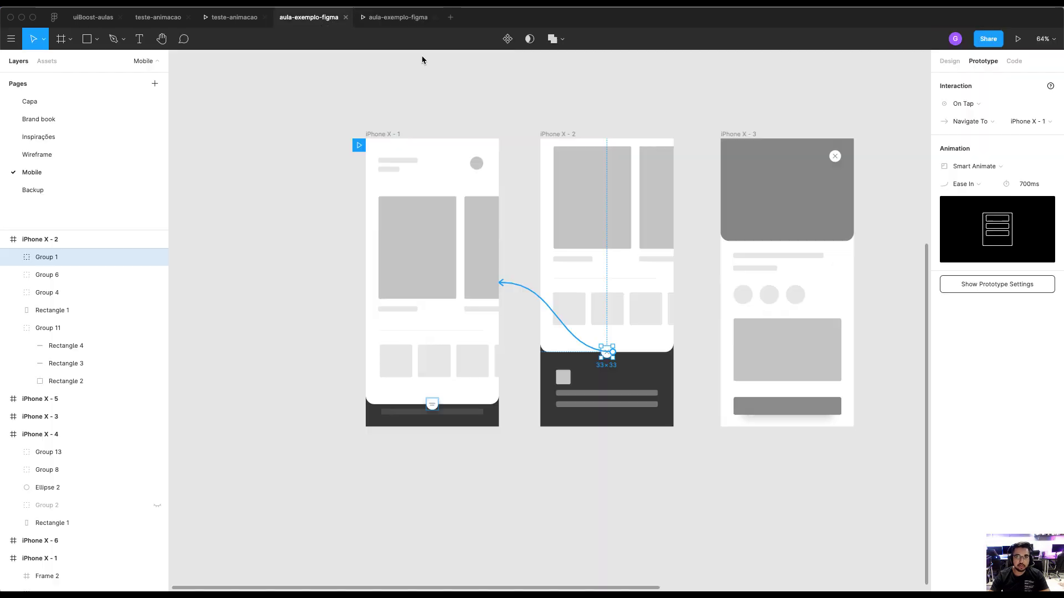
left_click(835, 160)
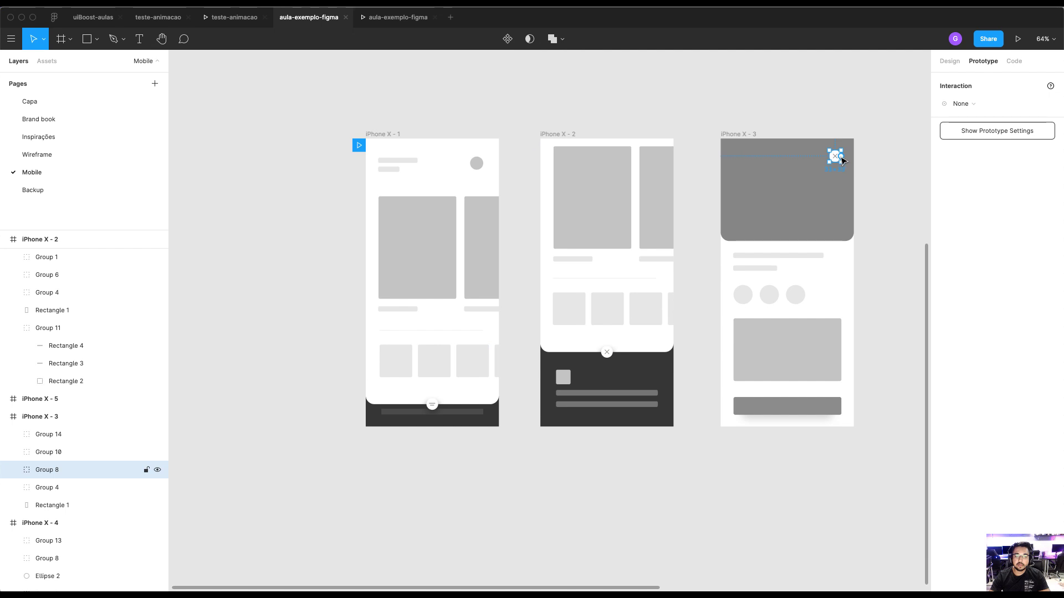
left_click_drag(842, 161, 427, 221)
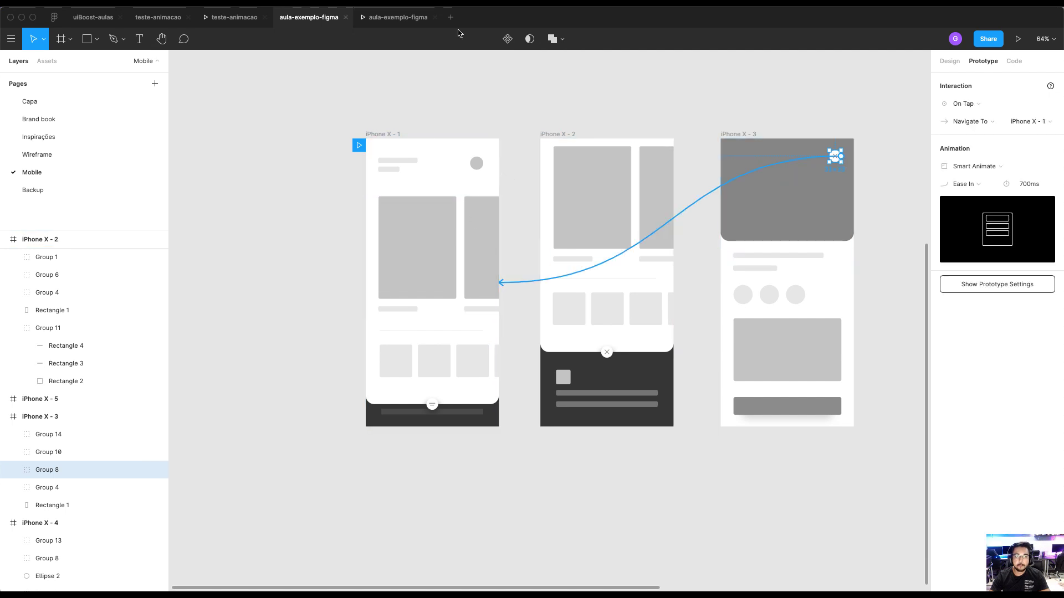
Compare the linked close button of iPhone X - 3 with the profile screen shown in the prototype preview
left_click(396, 22)
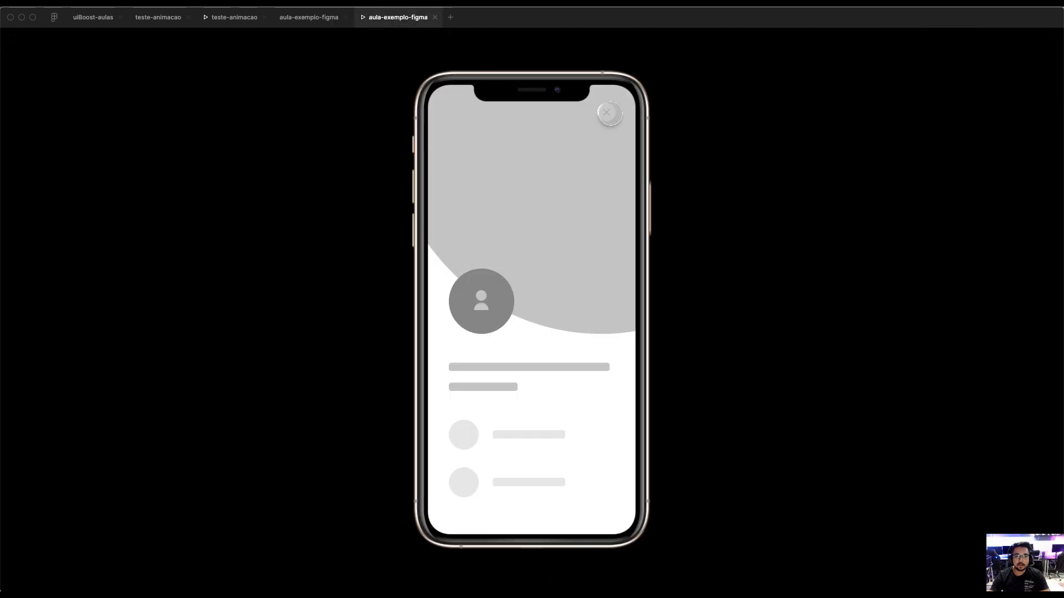
left_click(310, 18)
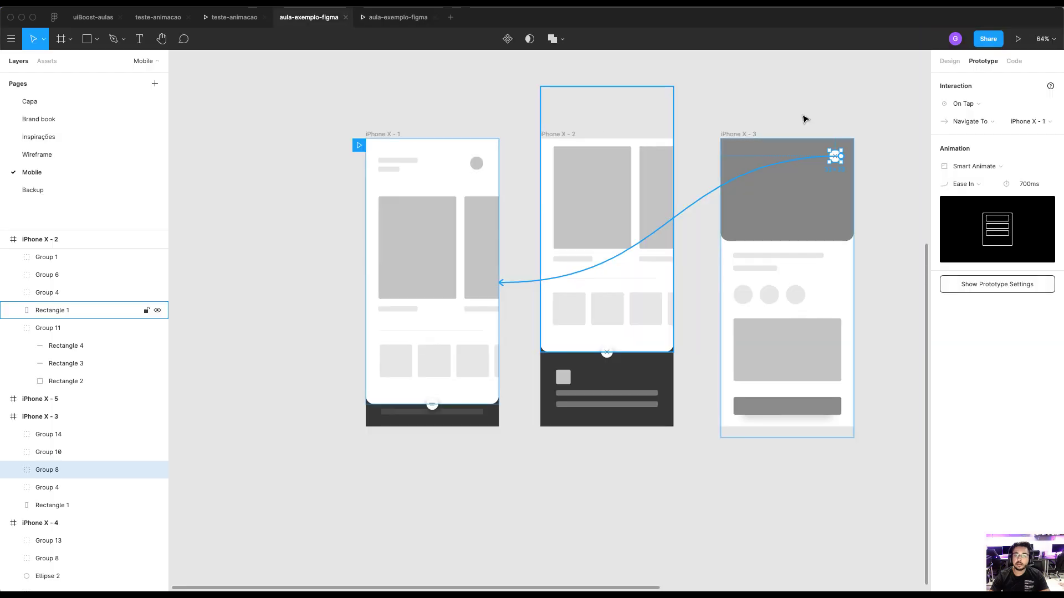
left_click(838, 160)
left_click(398, 18)
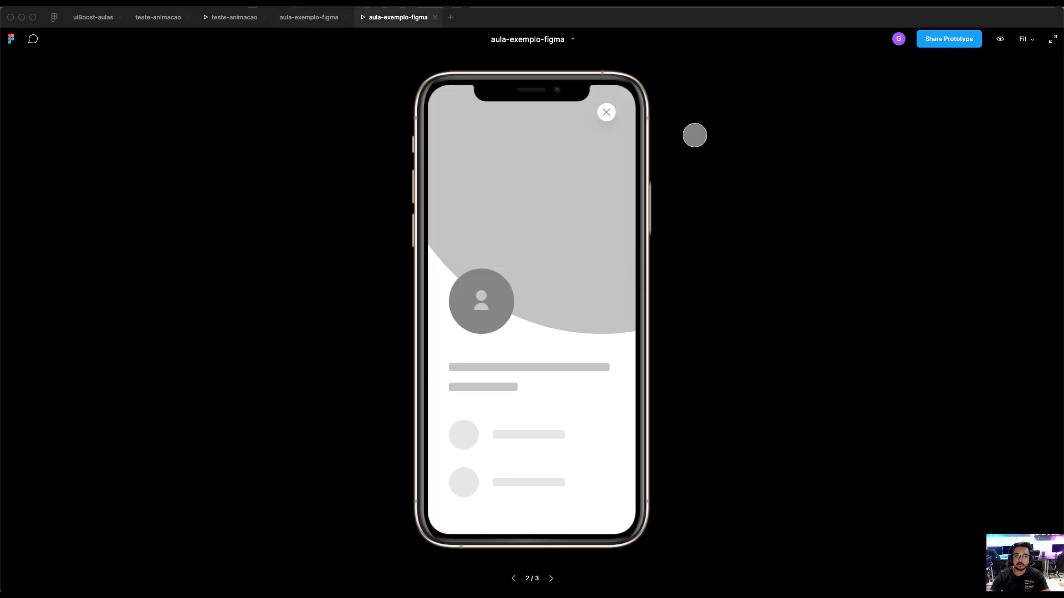
left_click(310, 17)
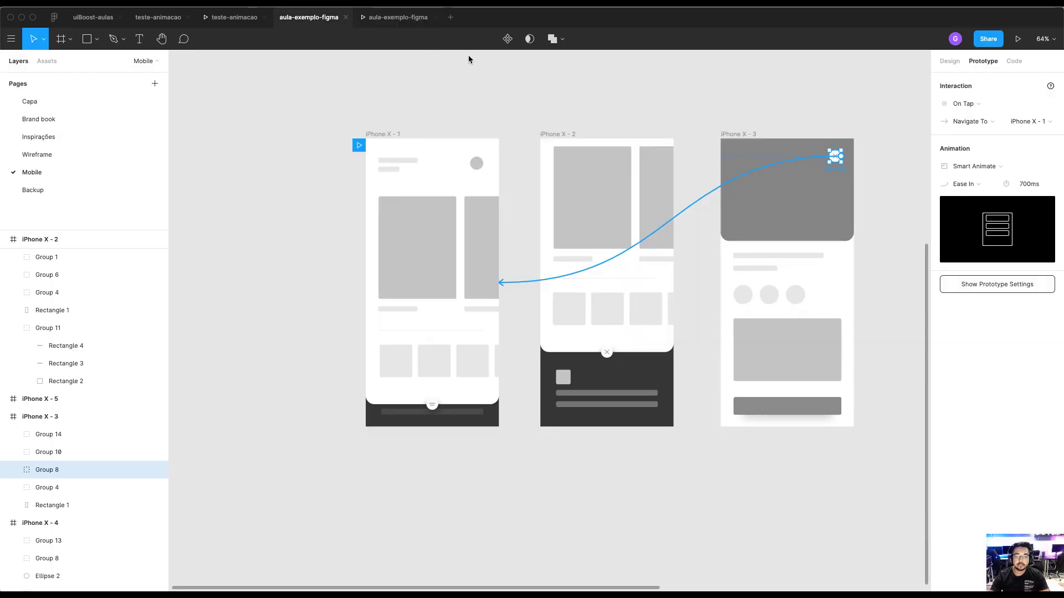
left_click(397, 21)
In the design file, link the close button of iPhone X - 4 to iPhone X - 1 on tap and return to the preview
left_click(311, 21)
scroll(681, 114, "down", 5)
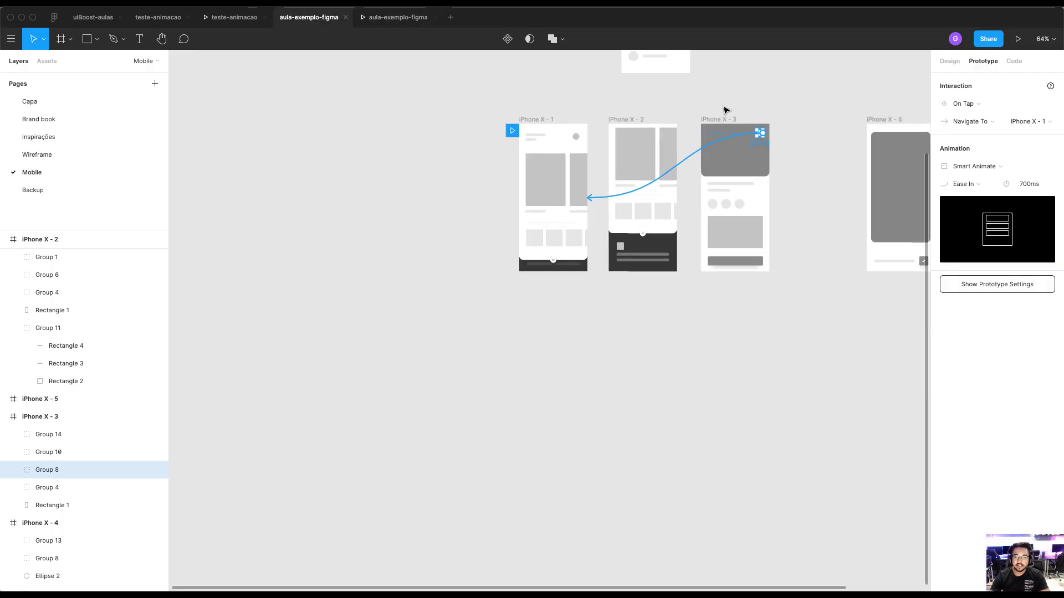
scroll(541, 245, "up", 2)
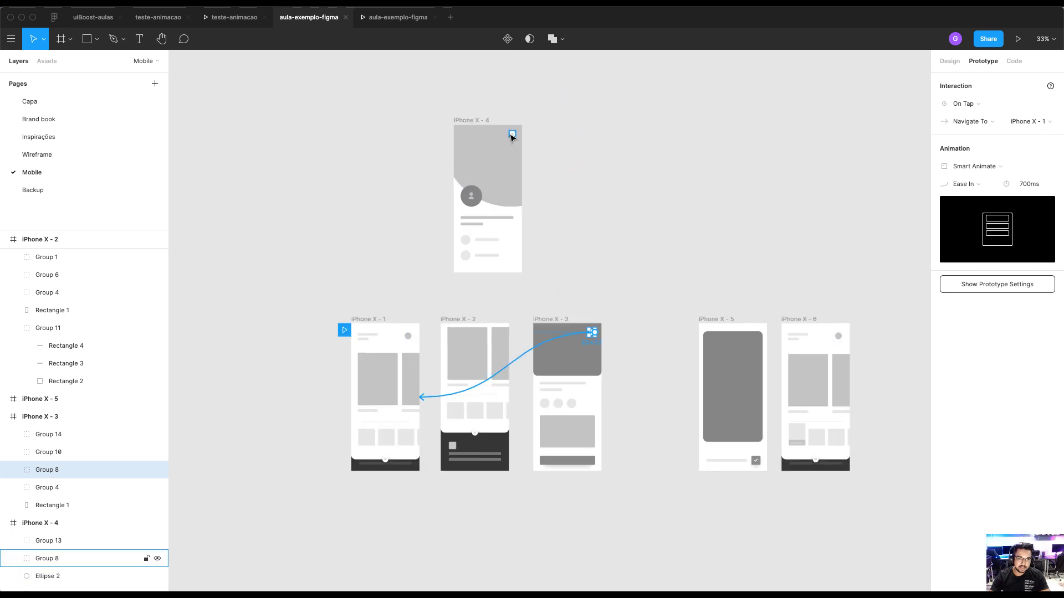
left_click(511, 135)
left_click_drag(462, 292, 412, 375)
key("ctrl+Tab")
Test the profile screen's transitions in the preview by repeatedly closing it and reopening it from the avatar circle
left_click(606, 112)
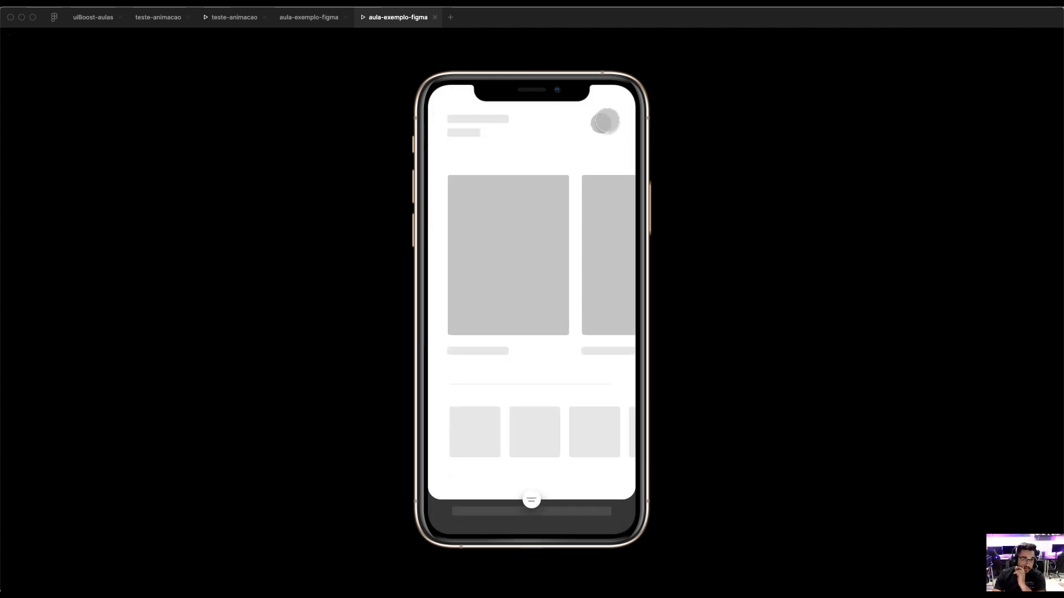
left_click(605, 121)
left_click(607, 112)
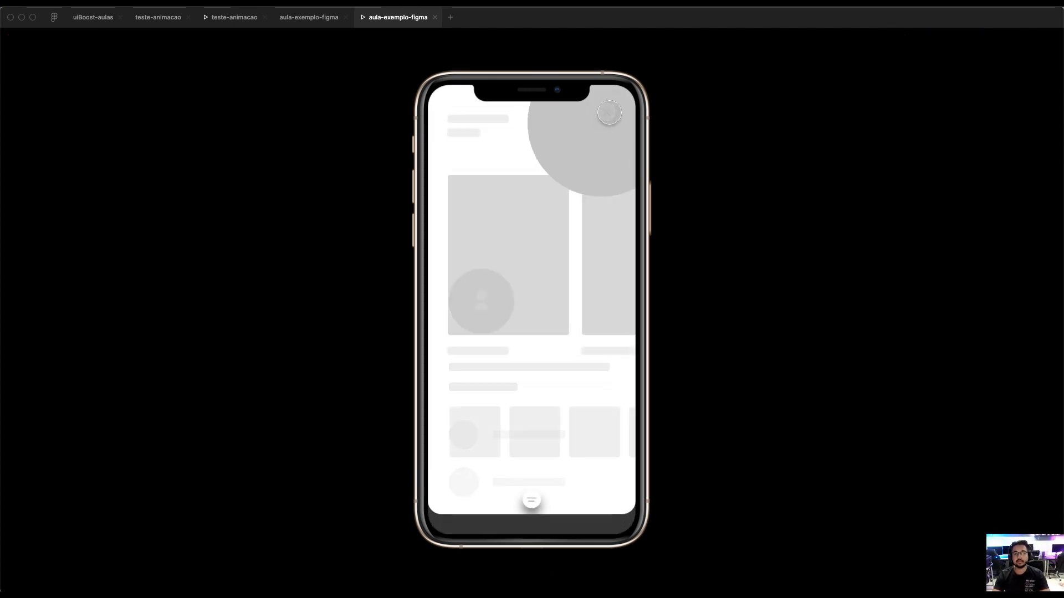
left_click(603, 121)
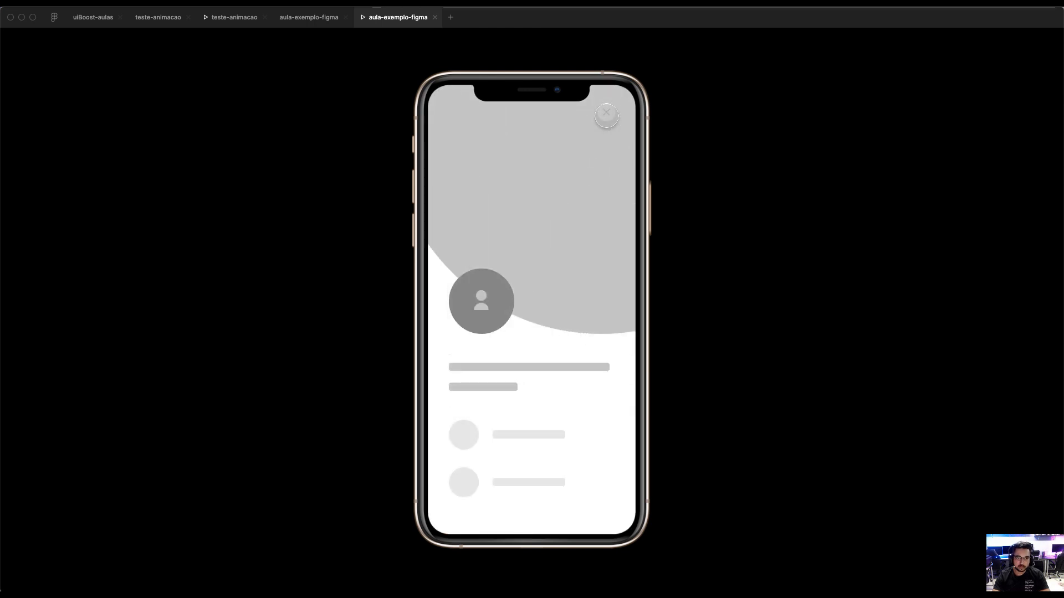
left_click(606, 115)
Test the card rows' horizontal scrolling, and test the first small card's animation in the teste-animacao prototype preview
scroll(586, 260, "right", 3)
scroll(586, 260, "left", 3)
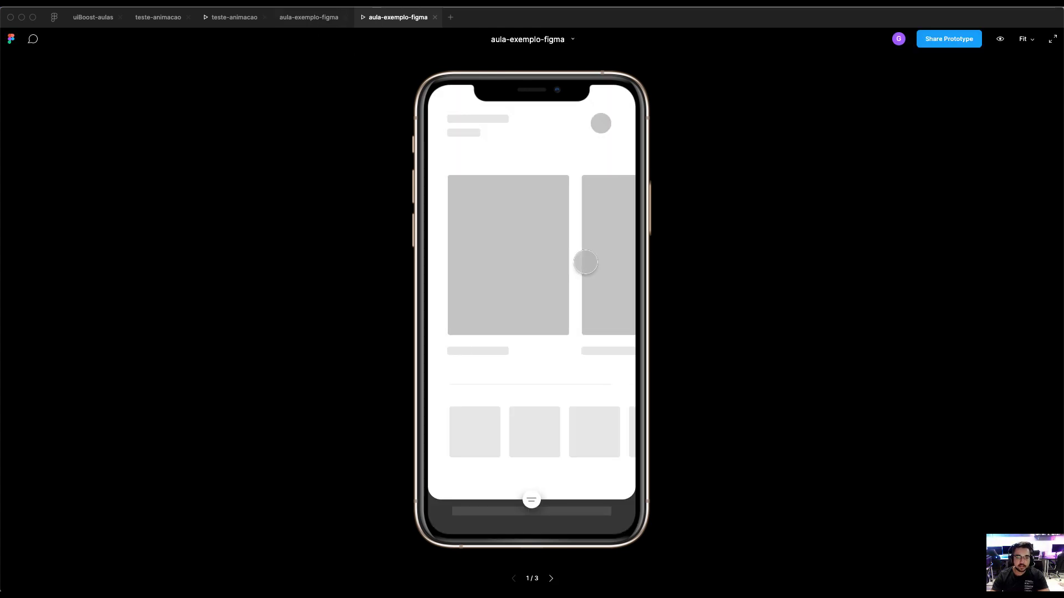
scroll(593, 431, "right", 2)
scroll(594, 431, "left", 2)
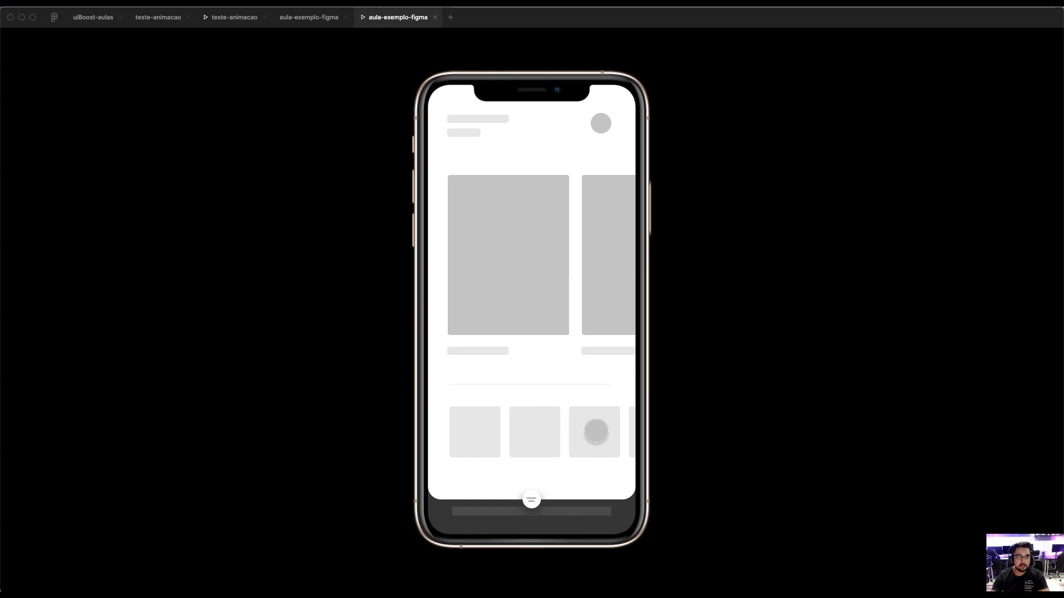
left_click(247, 18)
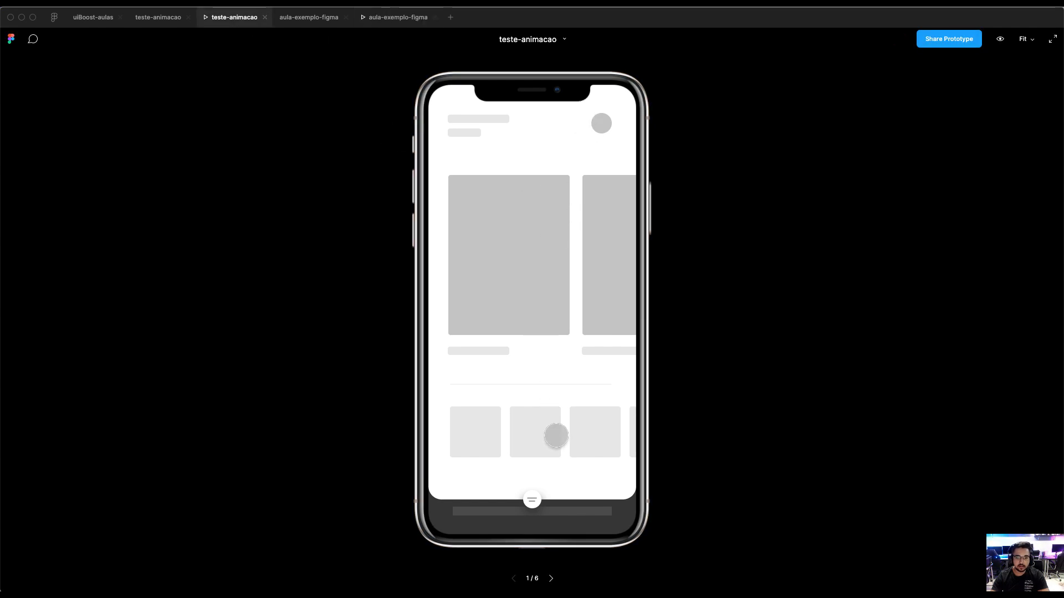
left_click(484, 434)
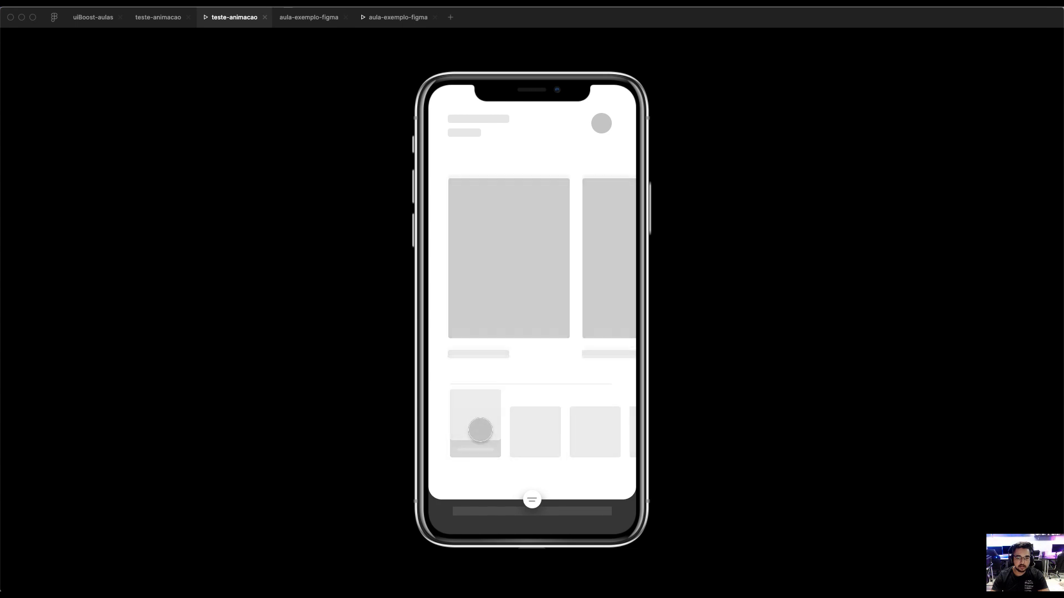
In the aula-exemplo-figma design file, move iPhone X - 2 and iPhone X - 3 away and place iPhone X - 6 beside iPhone X - 1
left_click(309, 21)
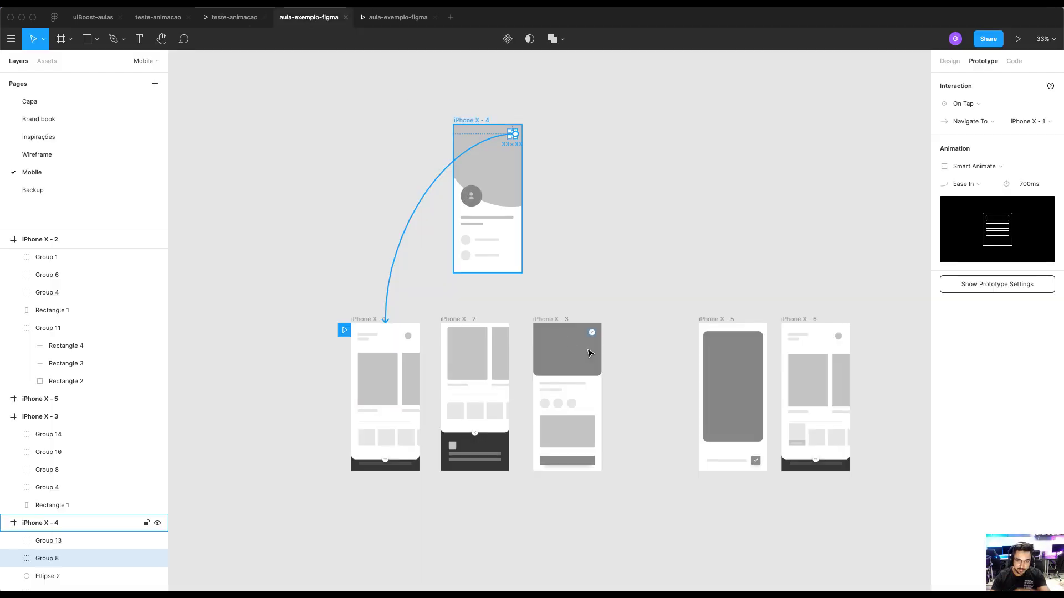
left_click(653, 299)
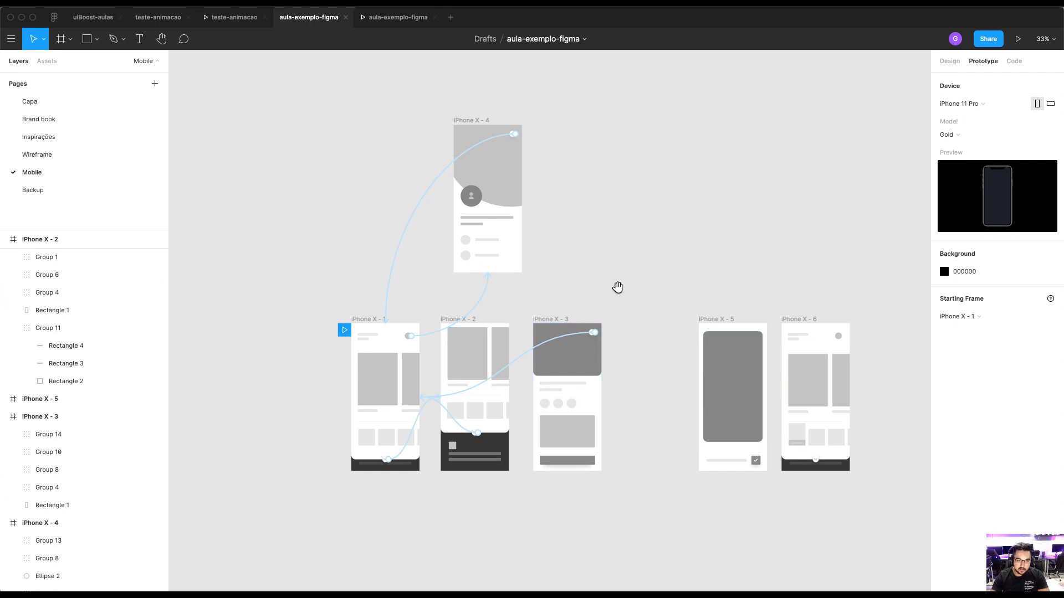
scroll(608, 304, "down", 3)
left_click_drag(497, 263, 606, 64)
left_click_drag(581, 260, 802, 80)
left_click_drag(823, 260, 483, 262)
scroll(483, 262, "up", 5)
scroll(546, 209, "down", 3)
scroll(546, 209, "left", 2)
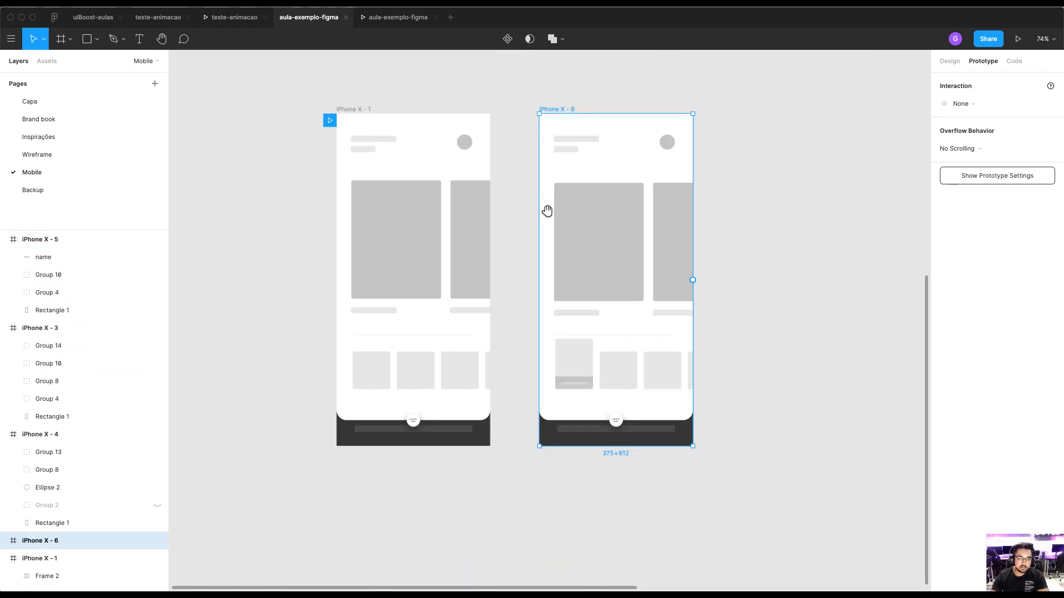
Try lifting the first small card on iPhone X - 1 to expose the label layers beneath it, and undo the move
scroll(473, 375, "up", 3)
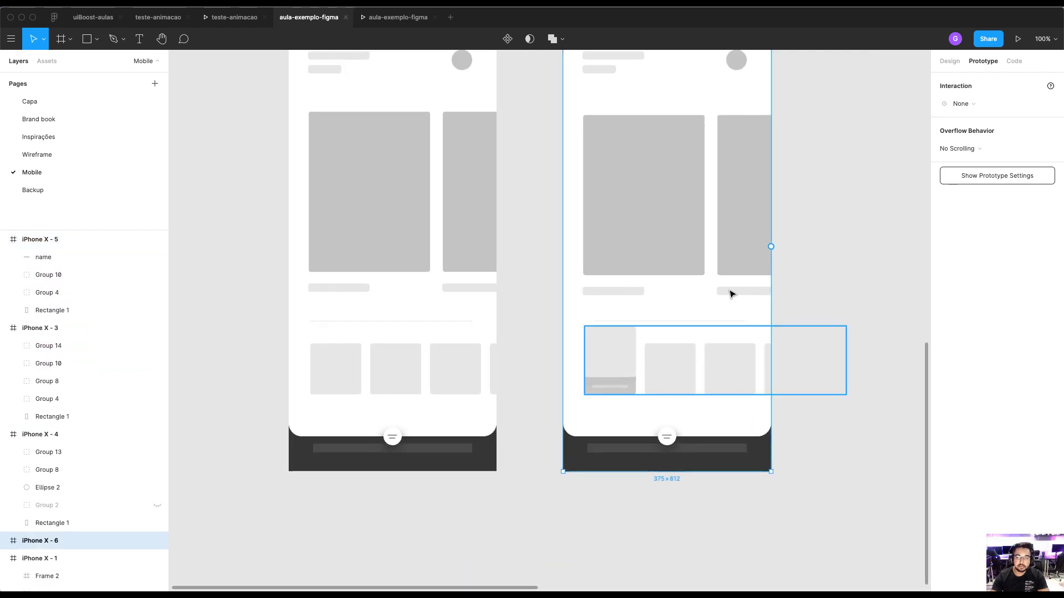
left_click(875, 313)
double_click(340, 373)
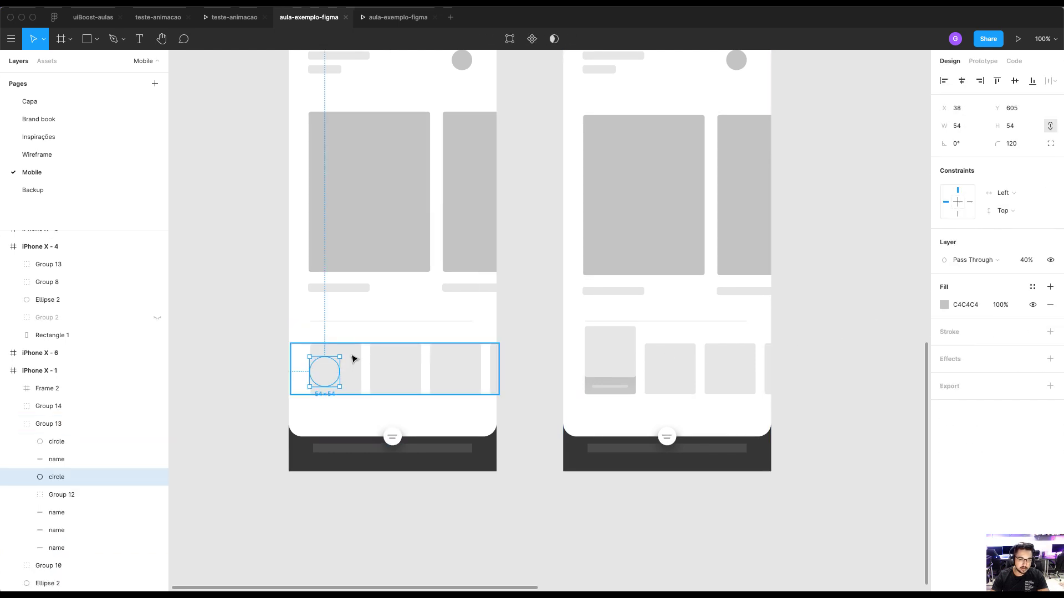
key("super+z")
key("super+z")
key("super+z")
key("super+z")
left_click_drag(353, 352, 336, 391)
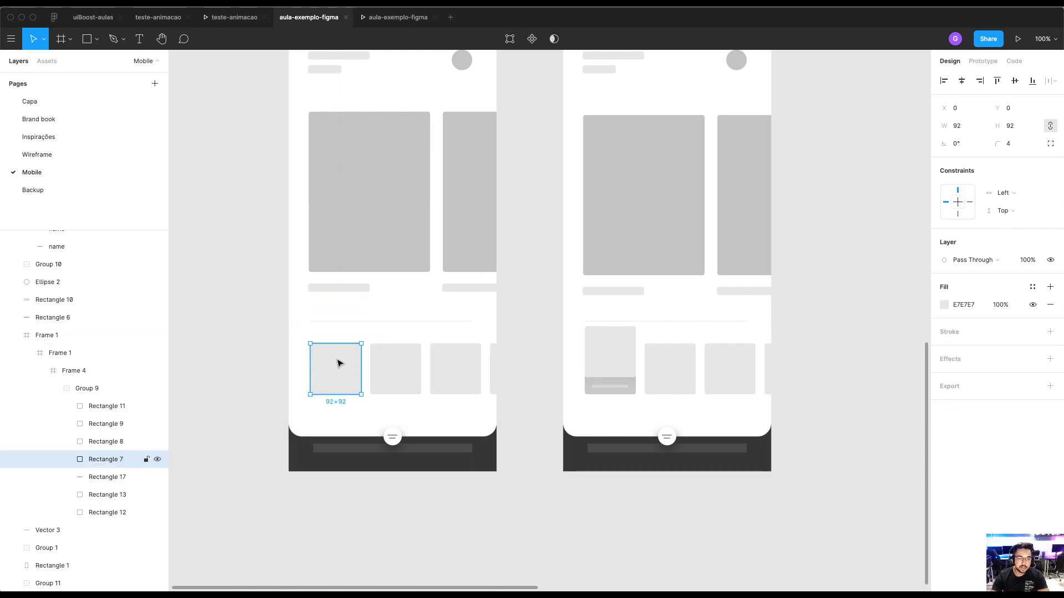
left_click_drag(340, 360, 337, 350)
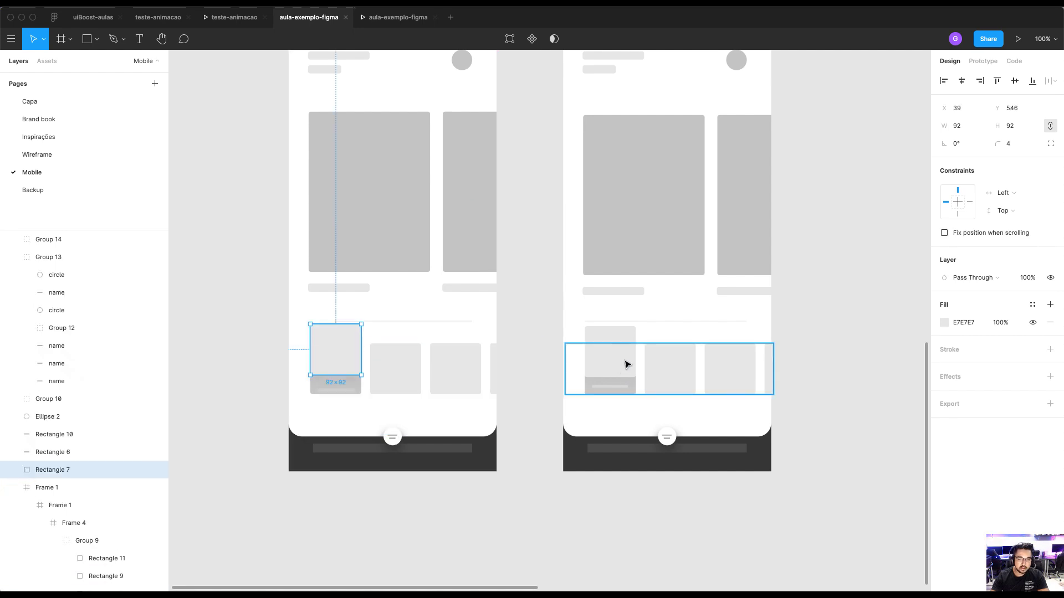
key("ctrl+z")
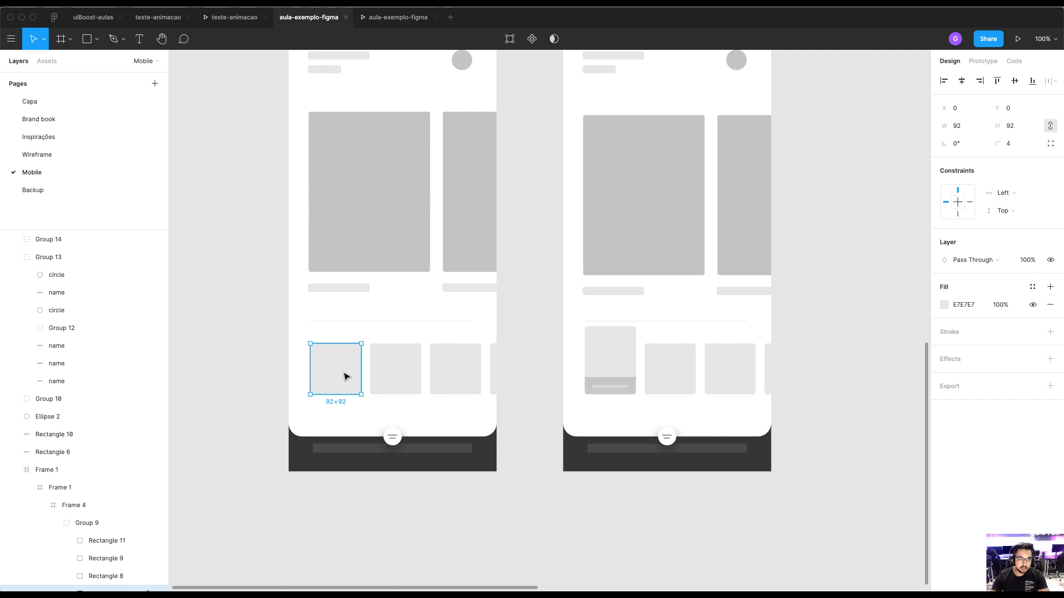
left_click_drag(345, 376, 349, 356)
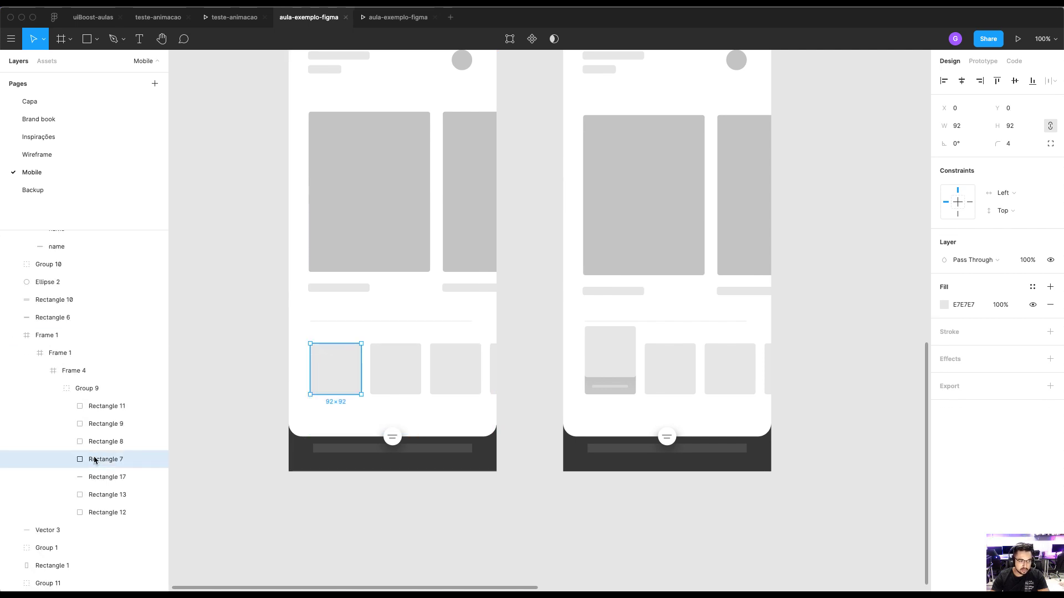
Examine the layers Rectangle 17, Rectangle 13 and Rectangle 12 stacked beneath Rectangle 7 in Group 9 of iPhone X - 1
left_click(91, 478)
left_click(100, 496)
left_click(102, 481, "shift")
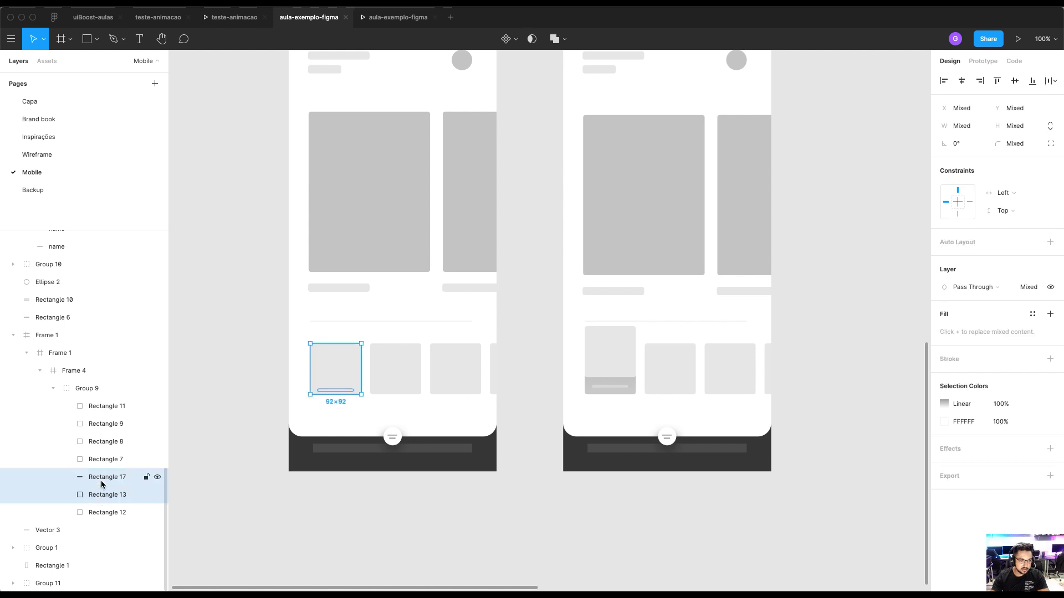
left_click(103, 501)
left_click(102, 513)
left_click(105, 480, "shift")
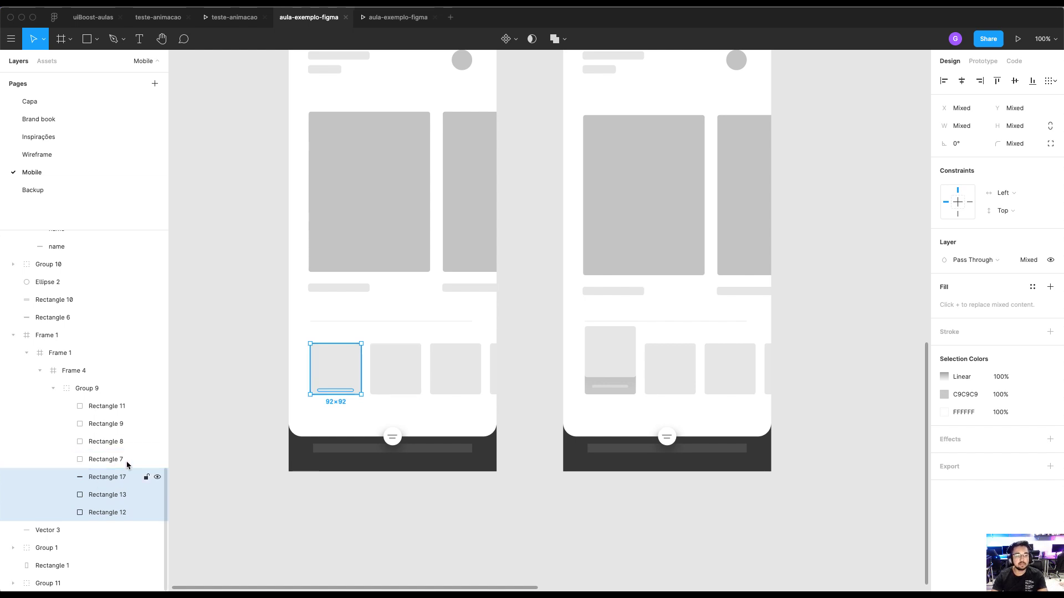
left_click(213, 428)
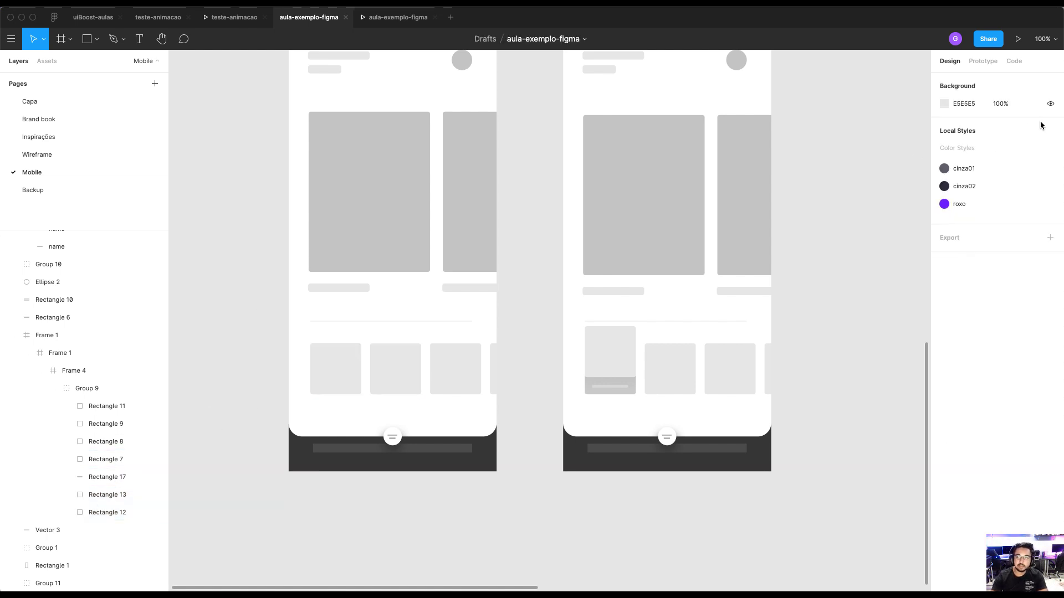
Link the first small card (Rectangle 7) of iPhone X - 1 to iPhone X - 6 on tap with Smart Animate
left_click(983, 61)
left_click(357, 368)
left_click(356, 367)
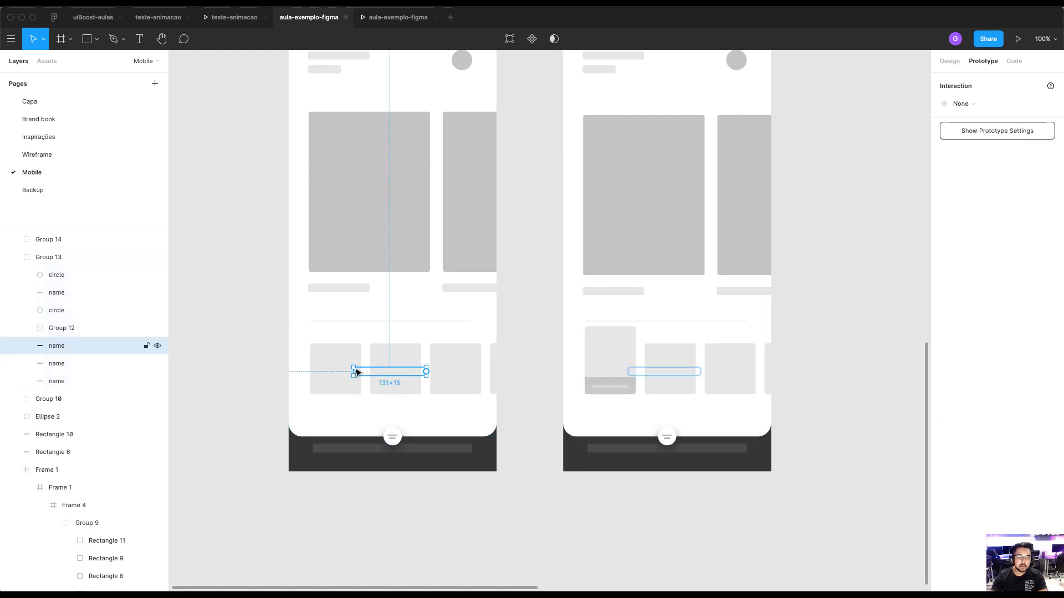
left_click(342, 356)
left_click(342, 356)
left_click_drag(361, 368, 587, 355)
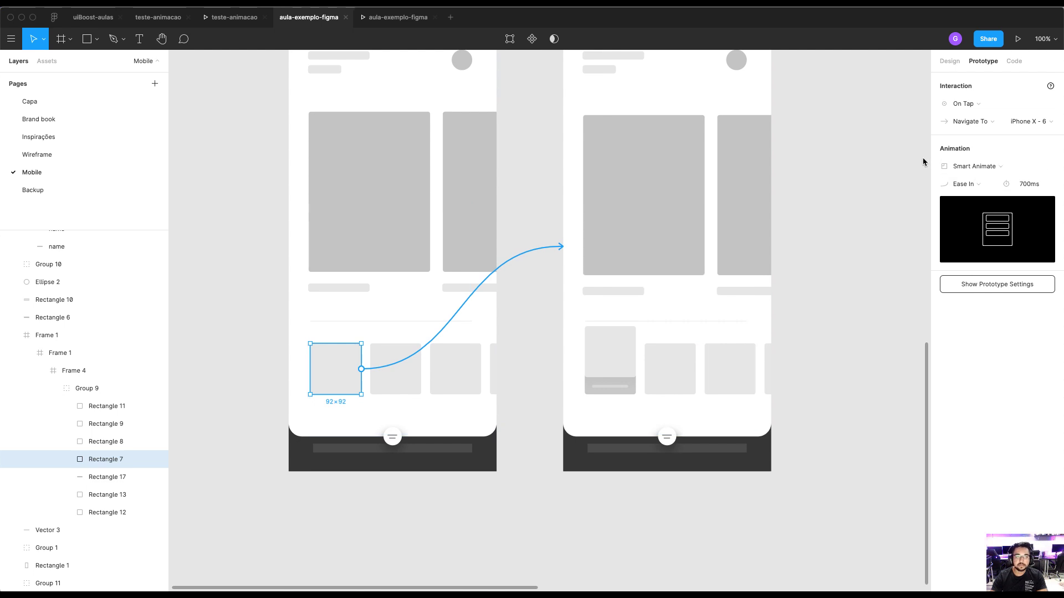
Test the first small card's transition to iPhone X - 6 in the prototype preview and return to the design file
left_click(1018, 38)
left_click(490, 437)
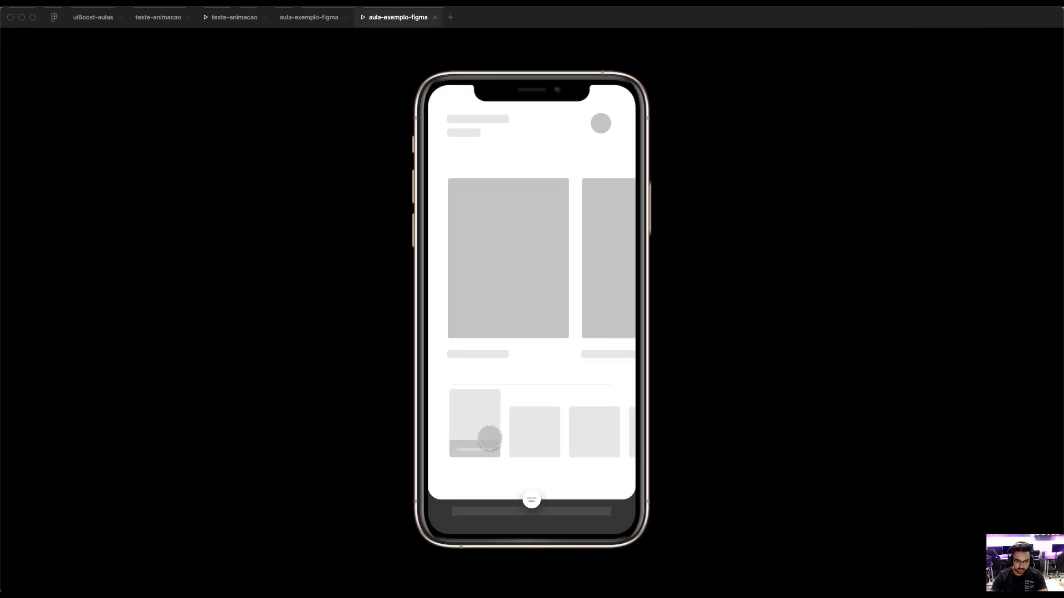
left_click(321, 20)
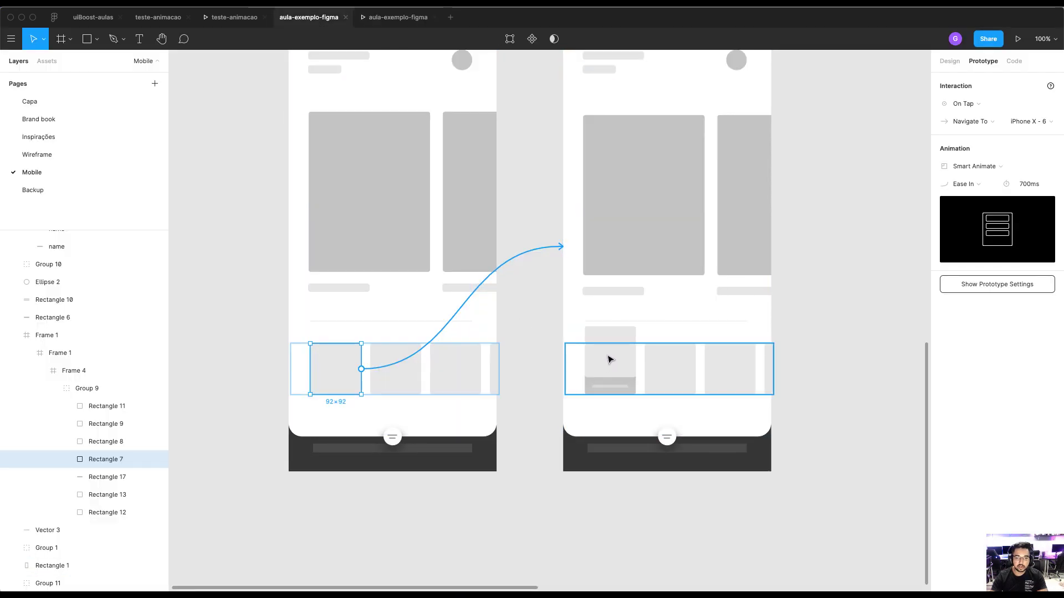
Link the raised first small card (Rectangle 7) of iPhone X - 6 back to iPhone X - 1 with Smart Animate and check it in the preview
left_click(622, 355)
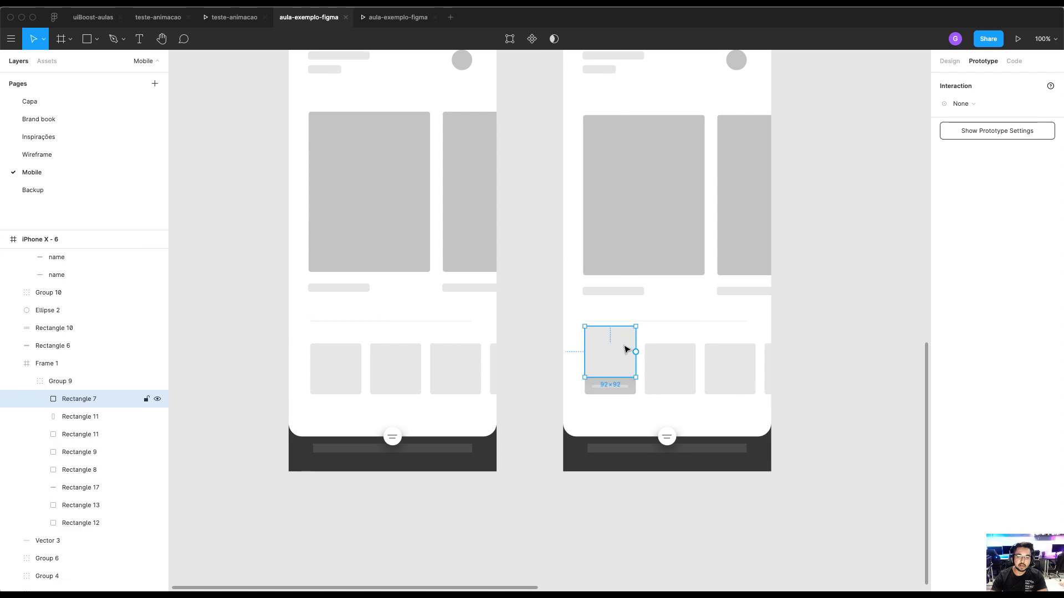
left_click_drag(635, 351, 392, 74)
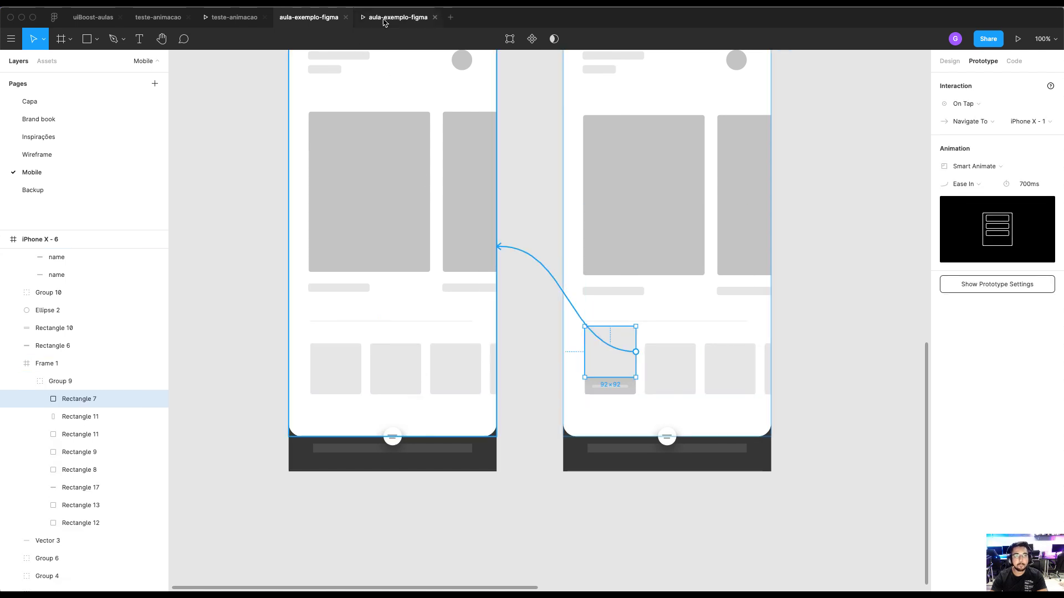
left_click(398, 17)
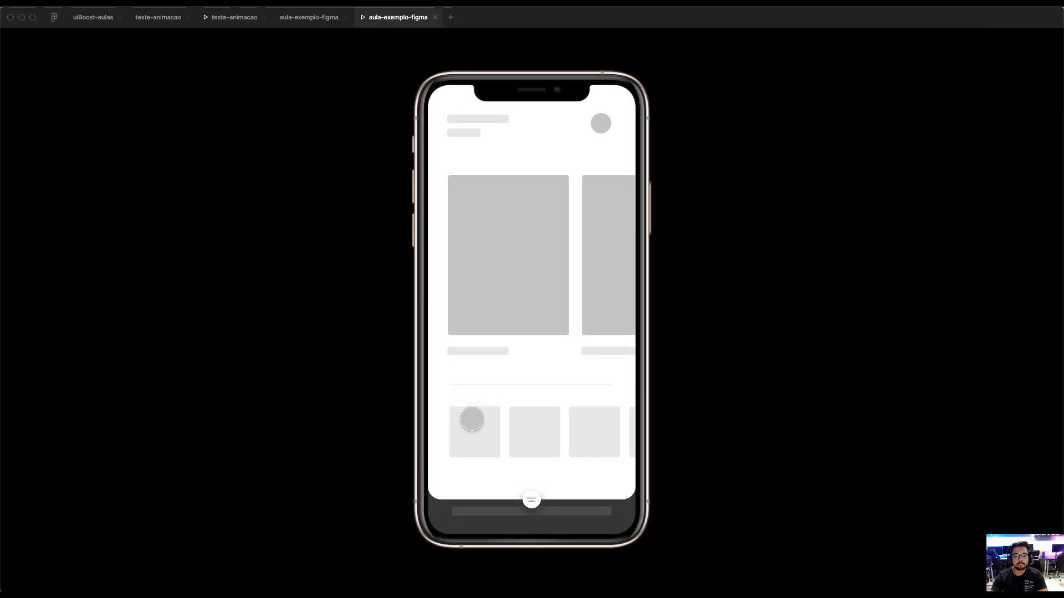
left_click(309, 17)
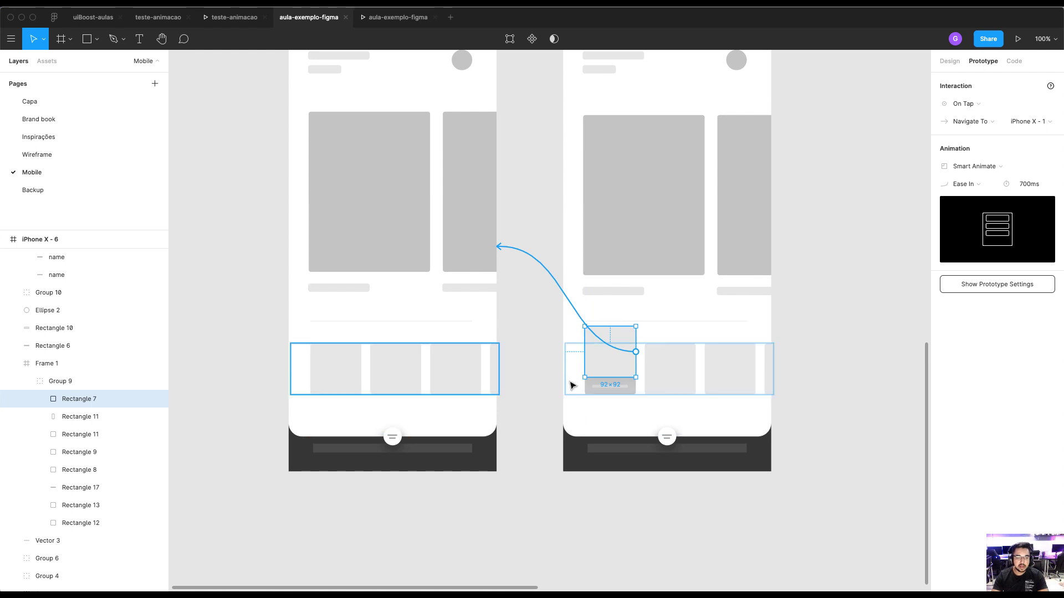
Ungroup the extra nested frames around Group 9 on iPhone X - 1, leaving a single Frame 1 that matches iPhone X - 6
left_click(333, 368)
left_click(352, 348)
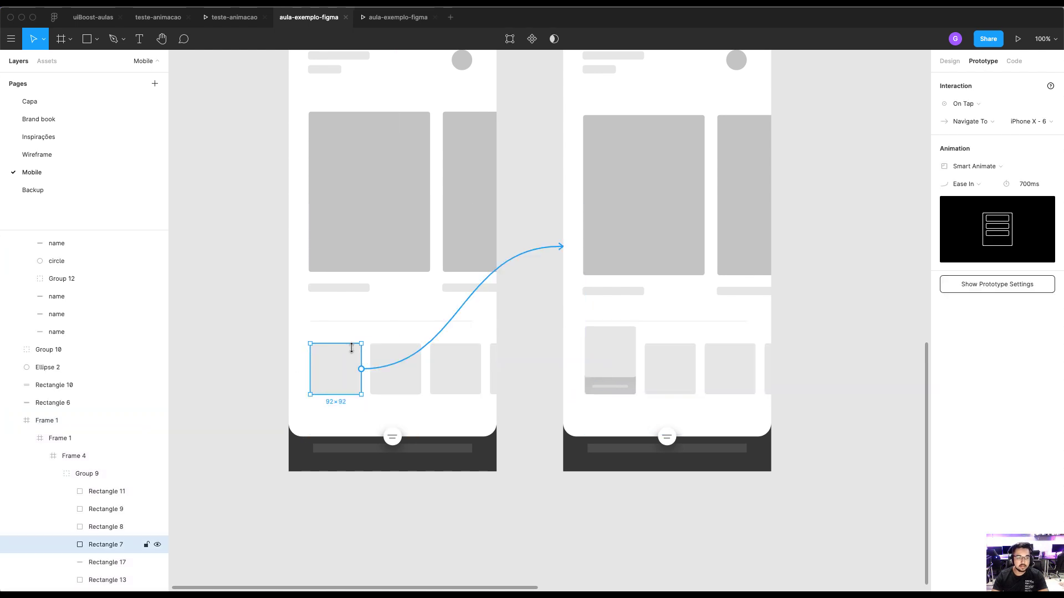
left_click(80, 476)
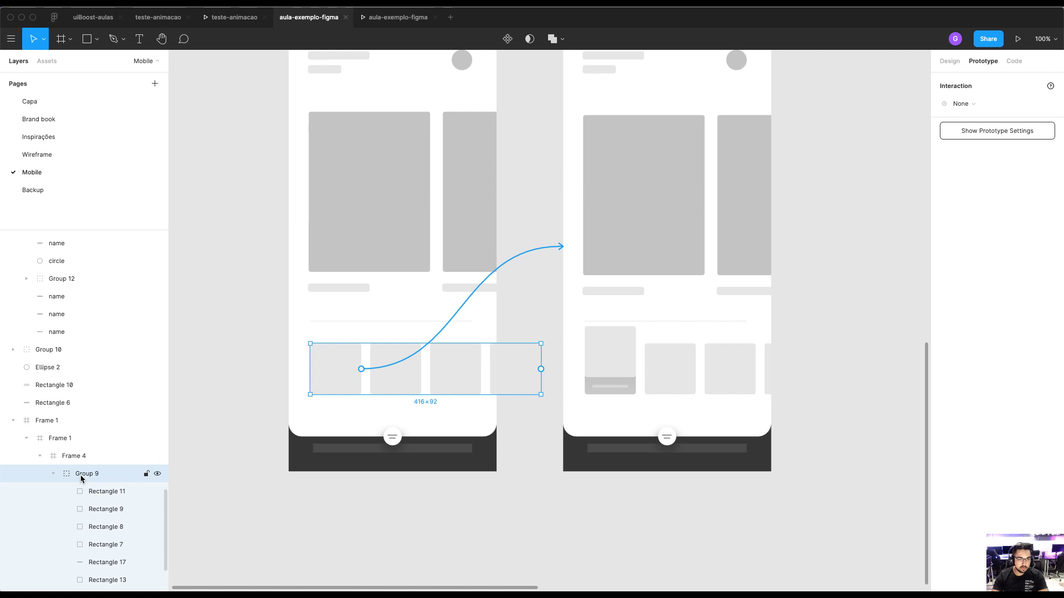
left_click(611, 355)
scroll(632, 356, "up", 1)
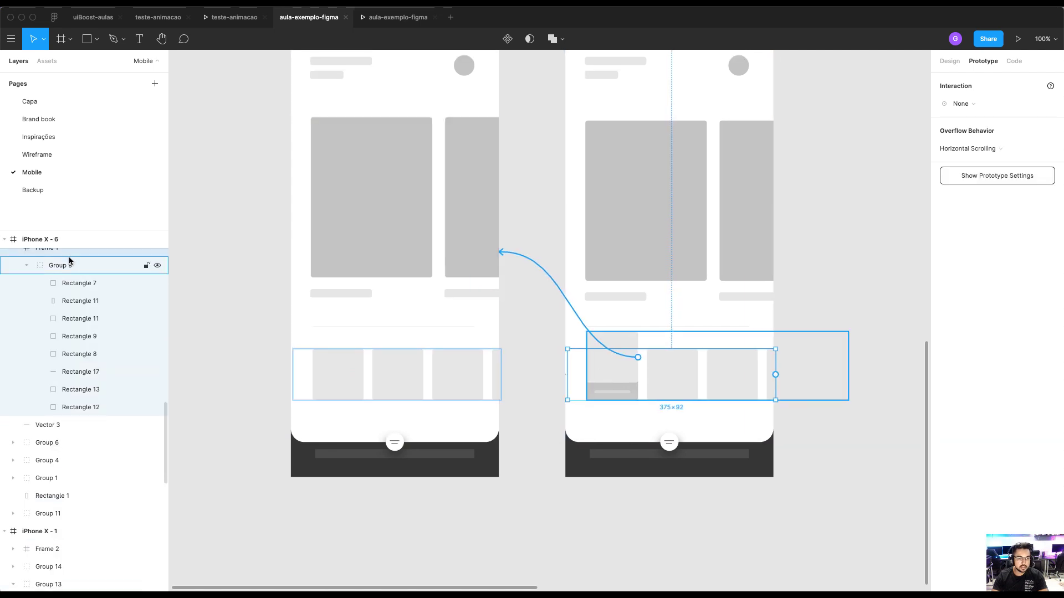
left_click(351, 368)
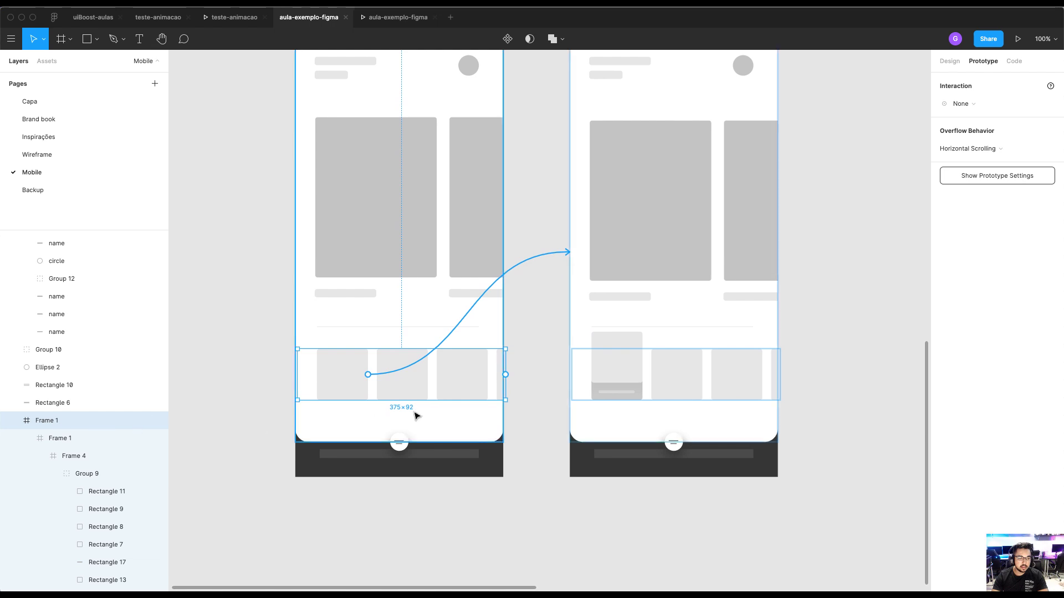
key("super+shift+g")
scroll(247, 370, "up", 1)
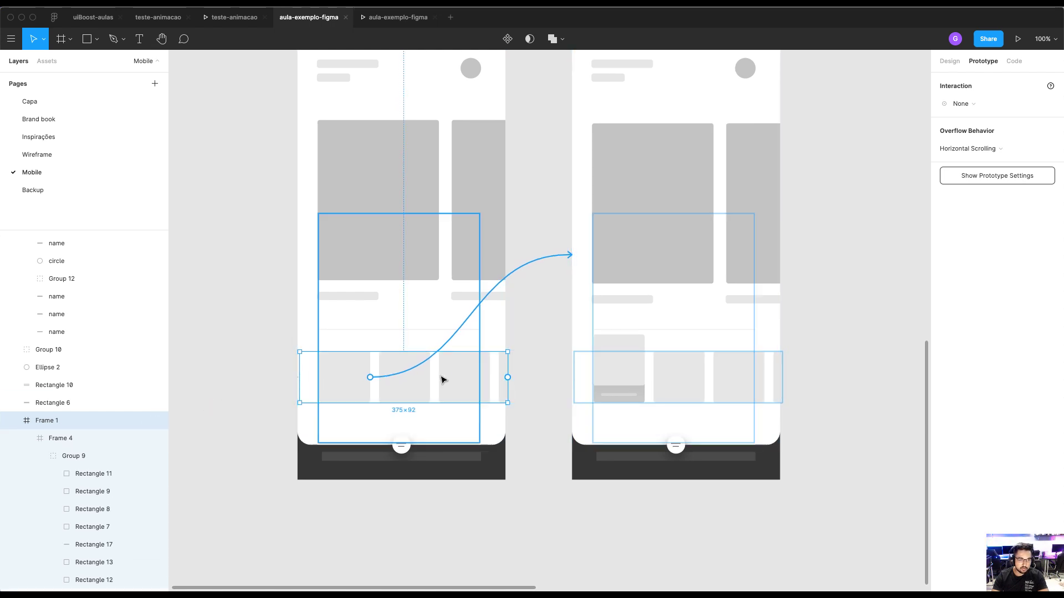
left_click(654, 375)
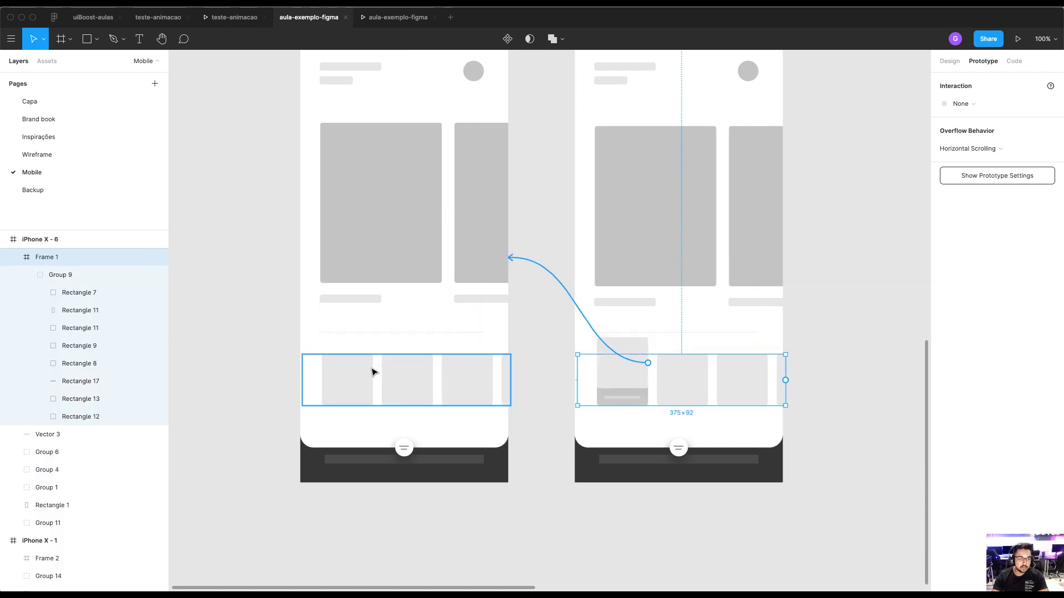
left_click(373, 376)
key("super+shift+g")
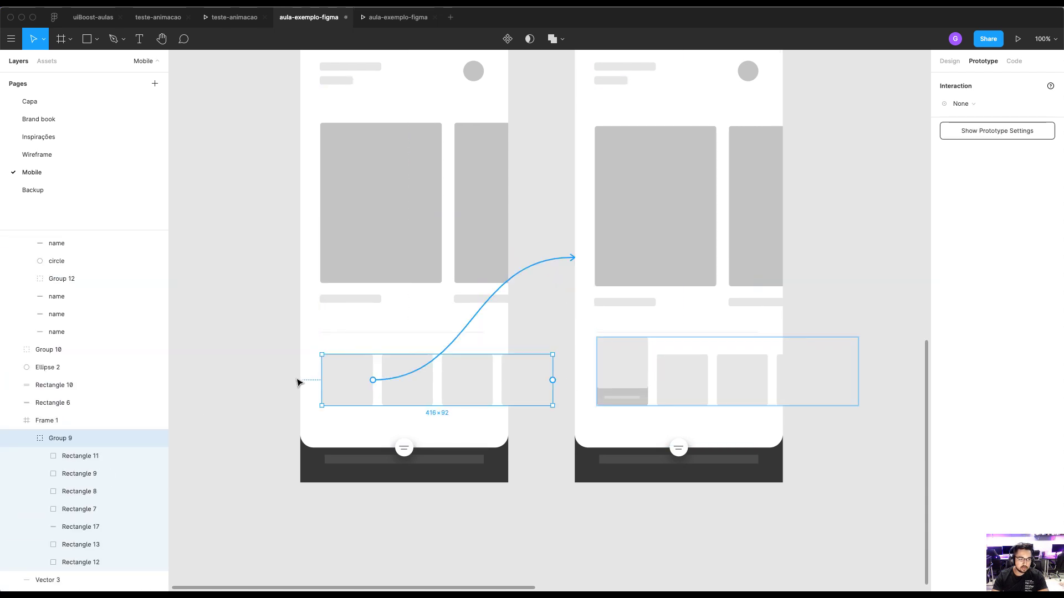
Check the card transition in the prototype preview and compare the Frame 1 layers of iPhone X - 1 and iPhone X - 6
left_click(603, 375)
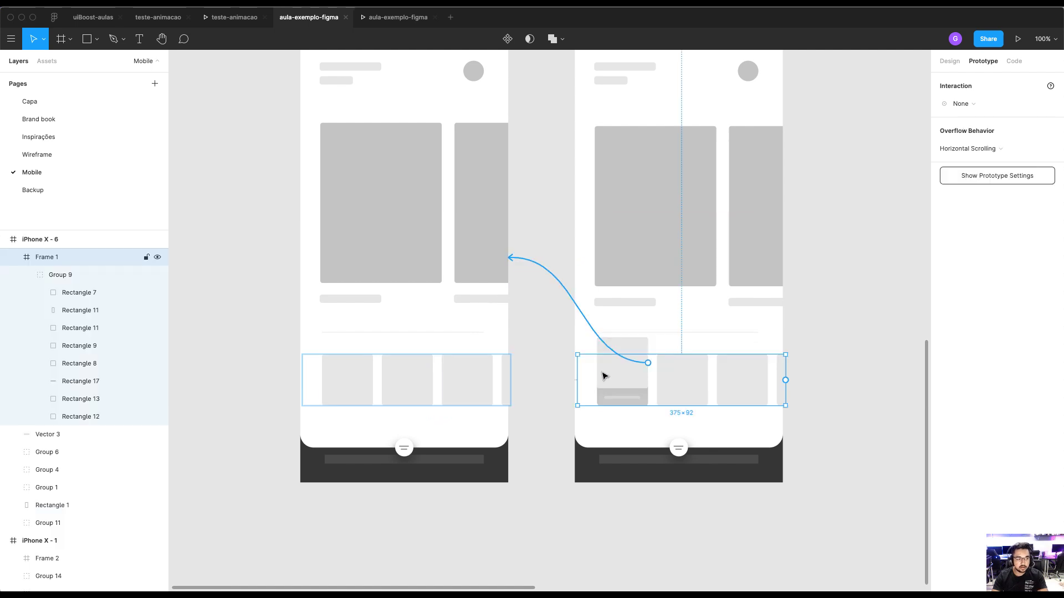
key("super+alt+Return")
mouse_move(468, 427)
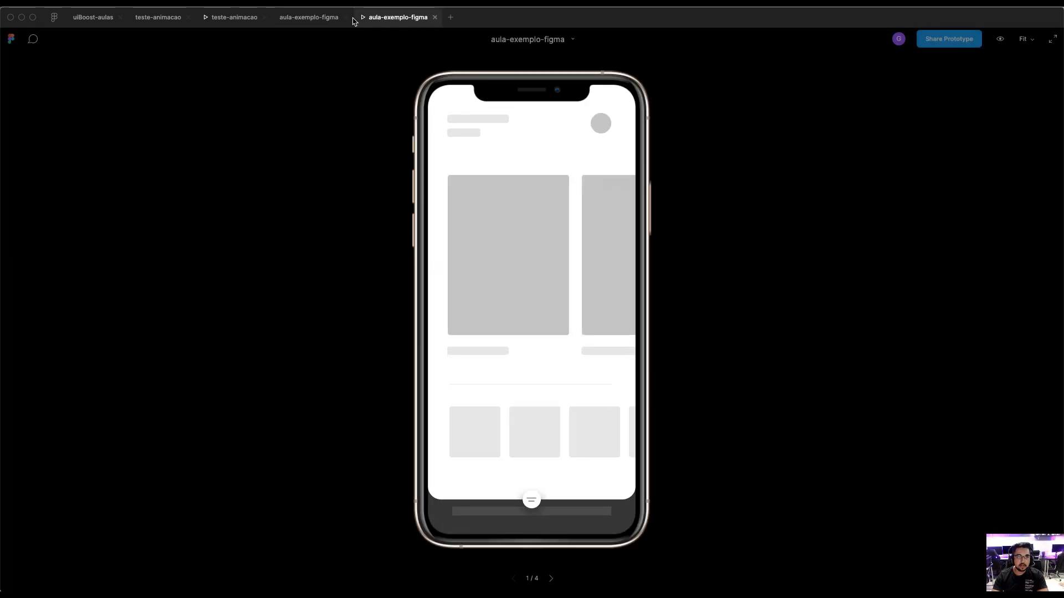
left_click(309, 17)
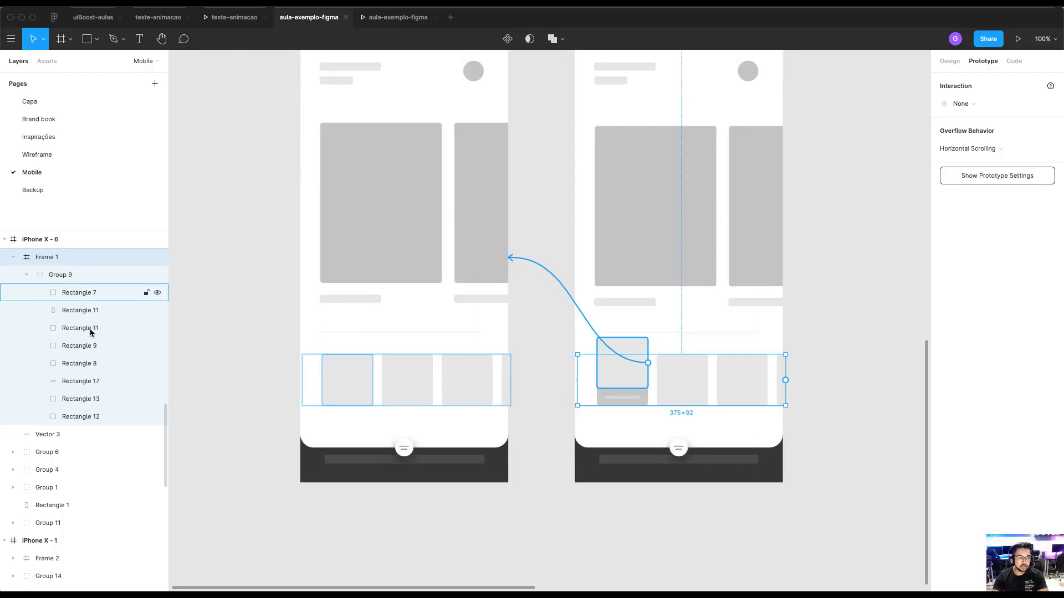
left_click(363, 382)
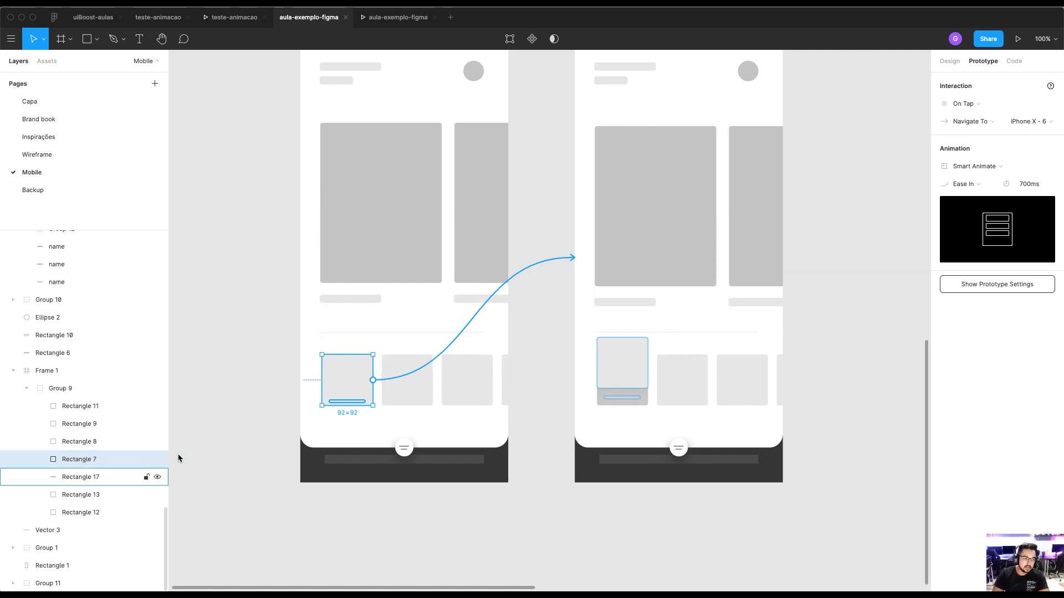
left_click(51, 375)
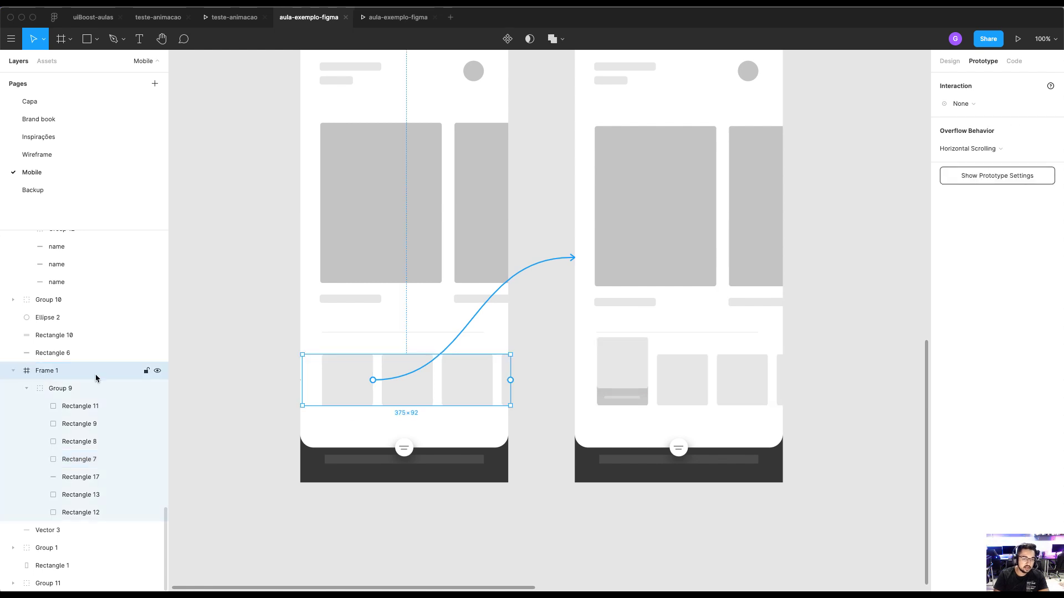
left_click(692, 380)
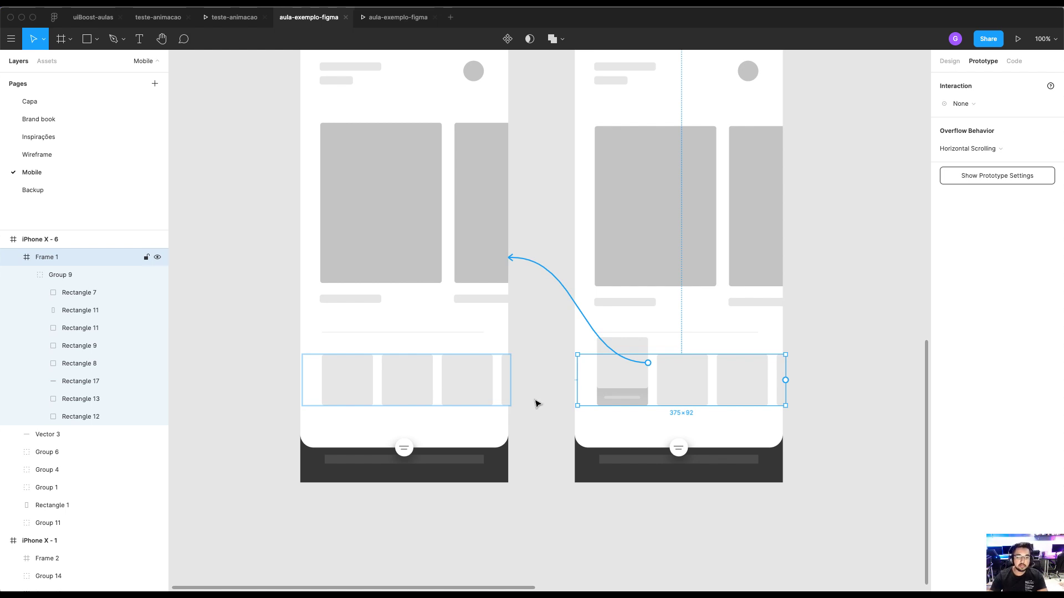
scroll(382, 380, "up", 1)
left_click(375, 381)
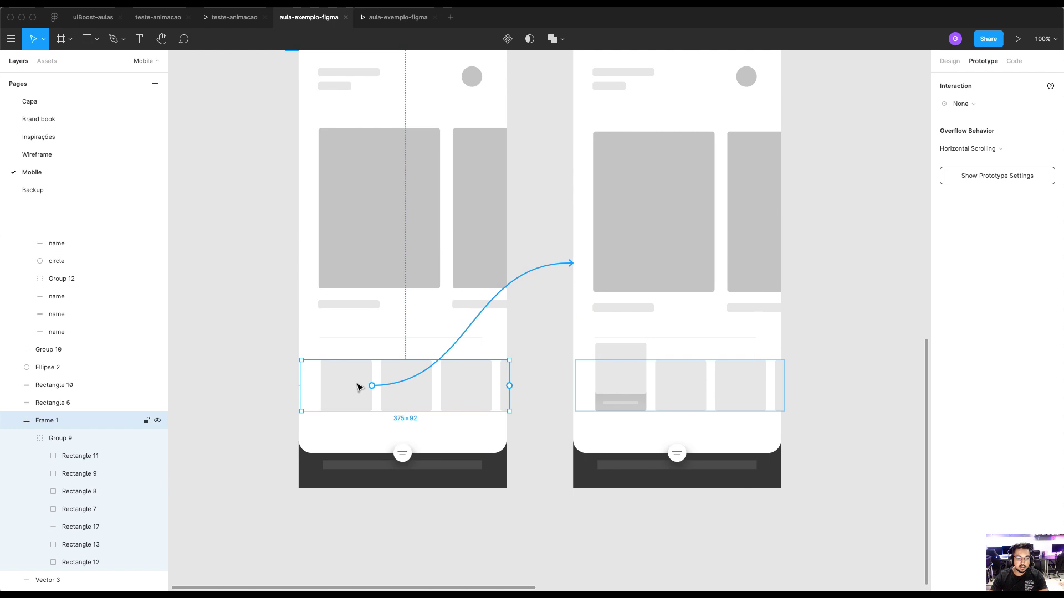
Test horizontal scrolling of the large and small card rows in the prototype preview and return to the design file
left_click(354, 193)
key("super+alt+Return")
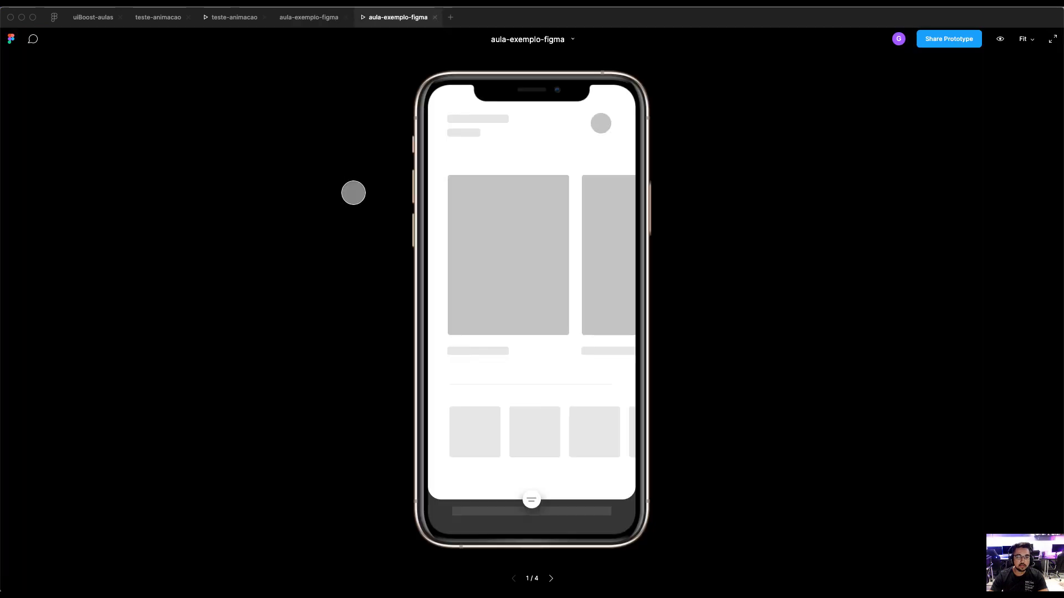
left_click_drag(526, 308, 545, 308)
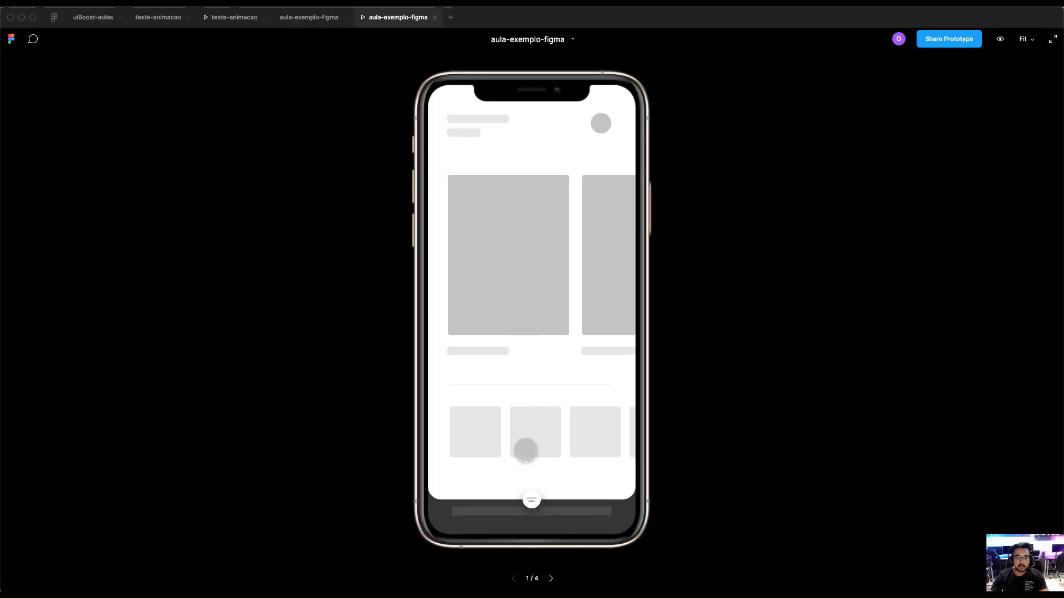
left_click_drag(526, 449, 507, 449)
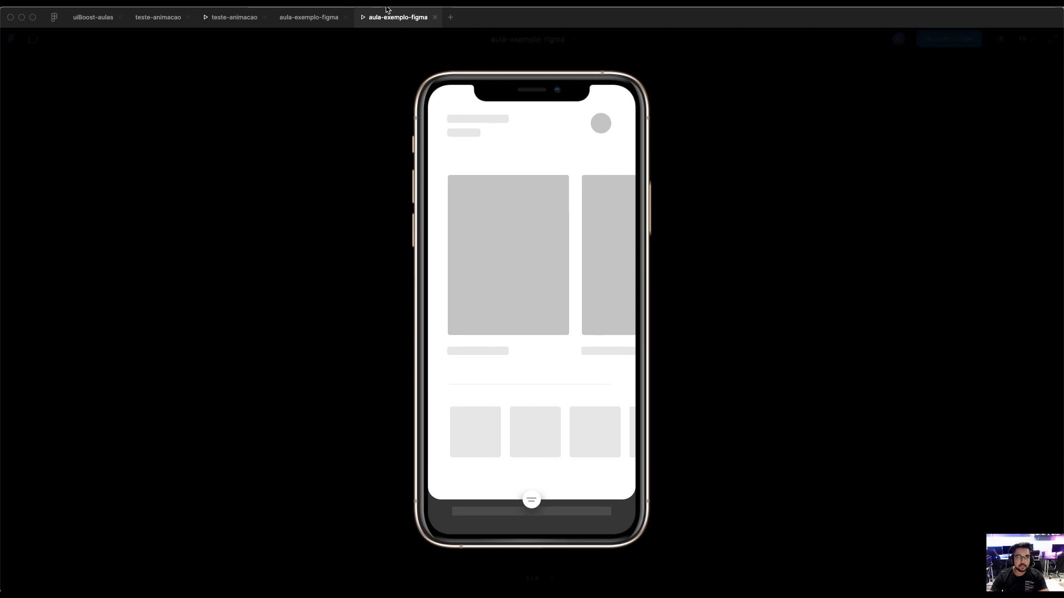
left_click(299, 17)
Draw a new frame about 445 × 812 on the empty canvas beside iPhone X - 1
key("Escape")
left_click_drag(372, 235, 576, 325)
scroll(527, 139, "down", 5)
left_click_drag(482, 131, 597, 171)
key("f")
mouse_move(459, 171)
left_mouse_down()
mouse_move(574, 404)
mouse_move(575, 384)
left_mouse_up()
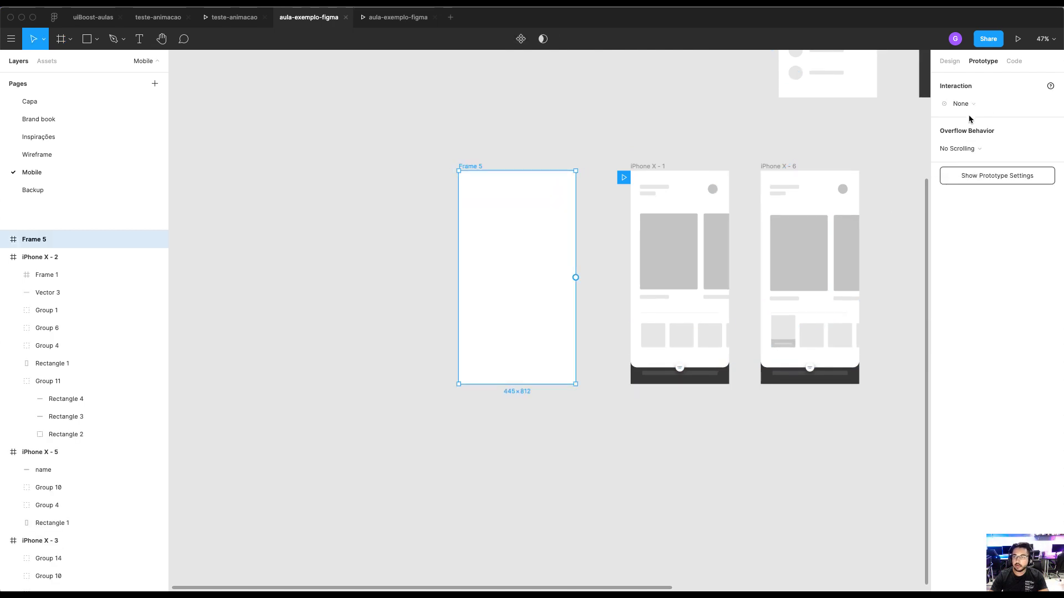
Apply the iPhone 11 Pro / X size preset to the new frame and move it farther away from iPhone X - 1
left_click(950, 62)
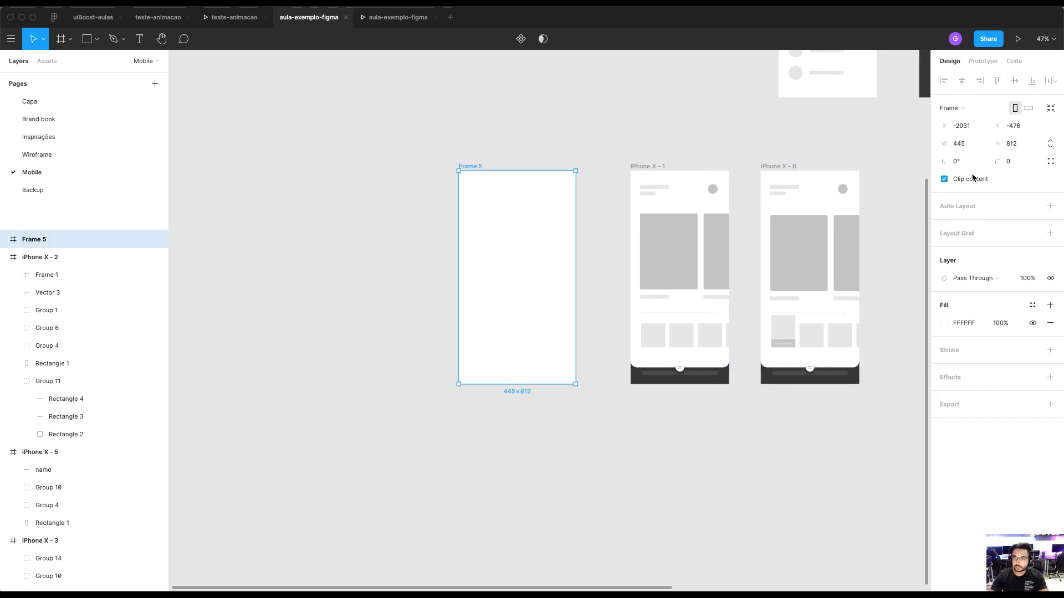
left_click(951, 108)
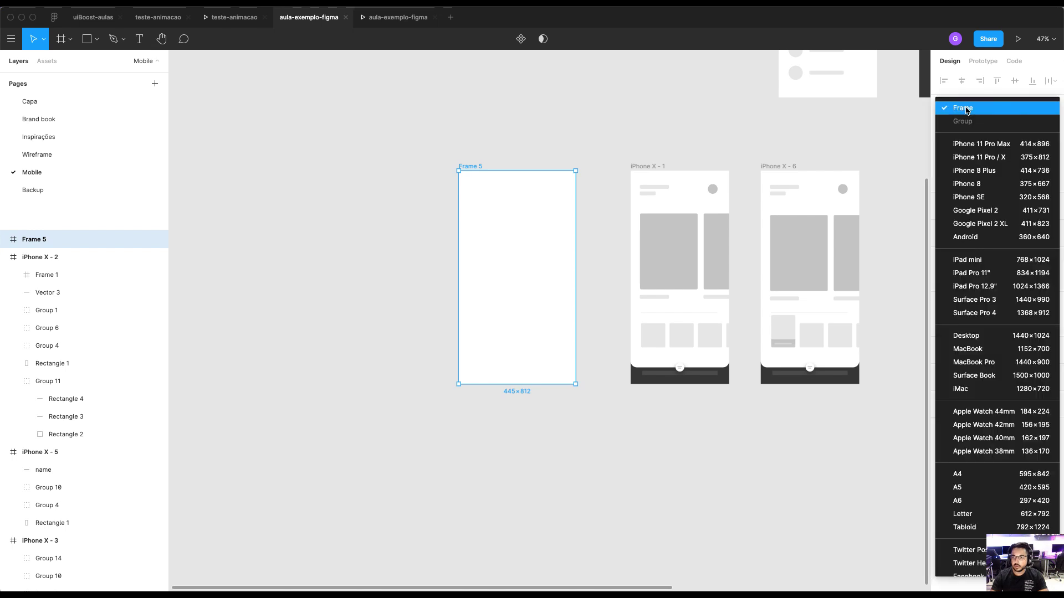
left_click(978, 158)
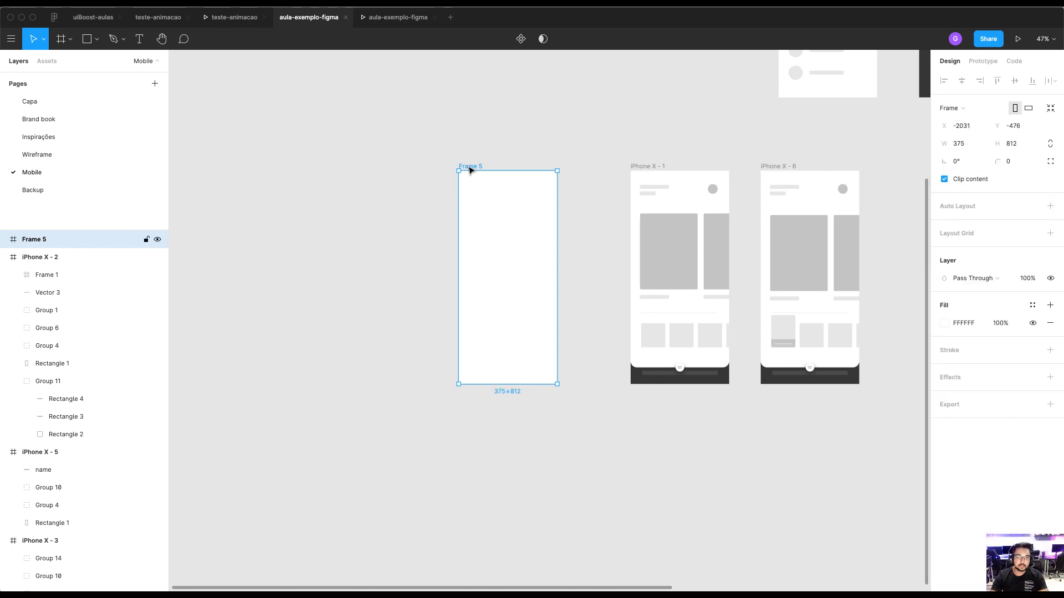
left_click_drag(468, 170, 399, 171)
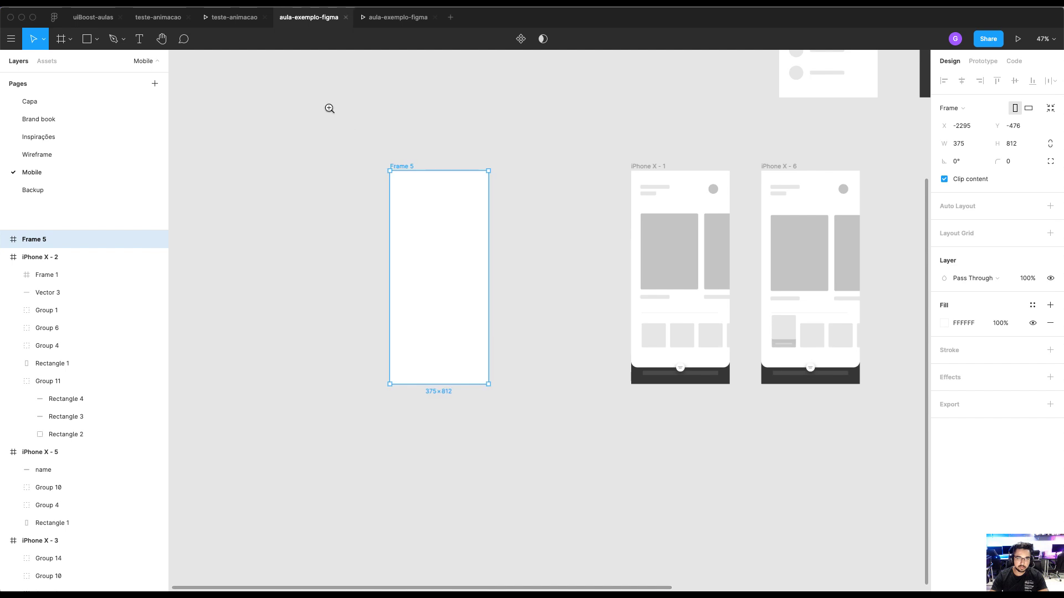
Fill Frame 5 with the dark color style cinza02
left_click_drag(330, 108, 636, 420)
key("r")
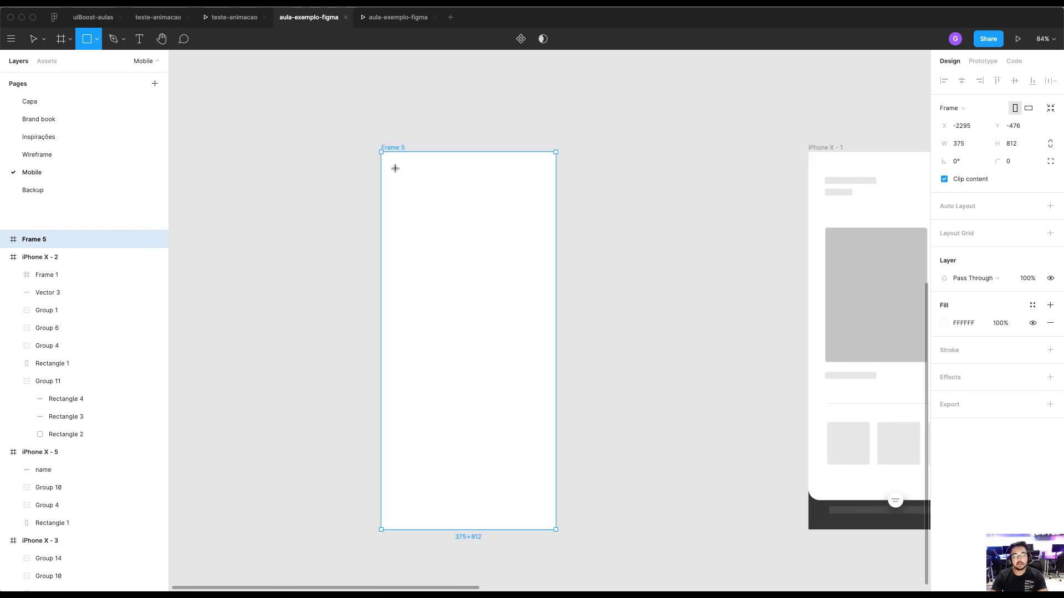
key("v")
left_click(1032, 305)
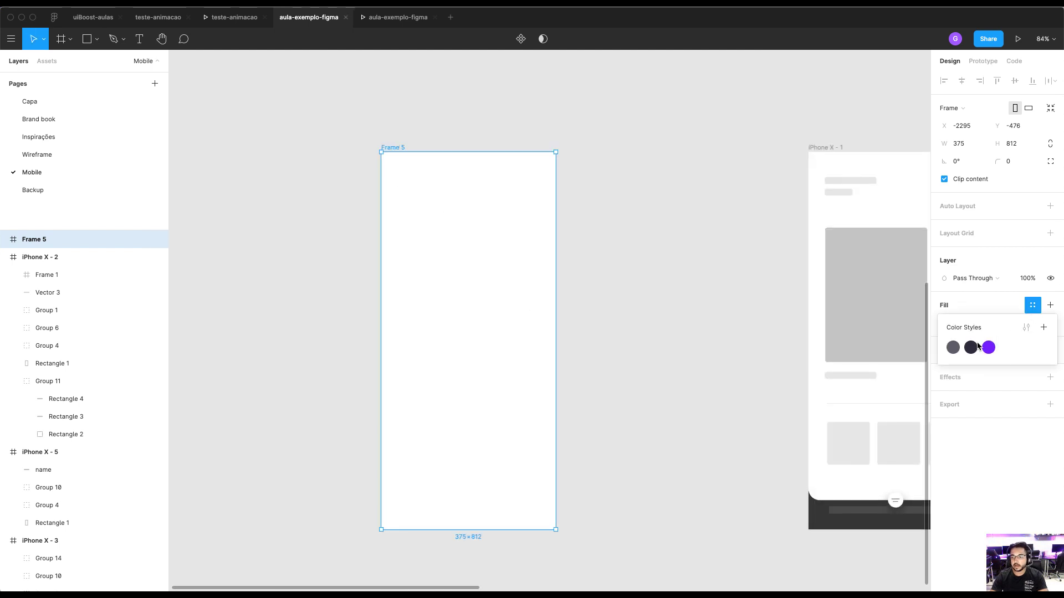
left_click(970, 348)
left_click(603, 146)
Draw a card rectangle about 234 × 339 in Frame 5 and place two copies beside it in a row extending past the frame
key("r")
mouse_move(397, 227)
left_mouse_down()
mouse_move(462, 362)
mouse_move(505, 385)
left_mouse_up()
left_click_drag(447, 286, 562, 283, "alt")
key("super+d")
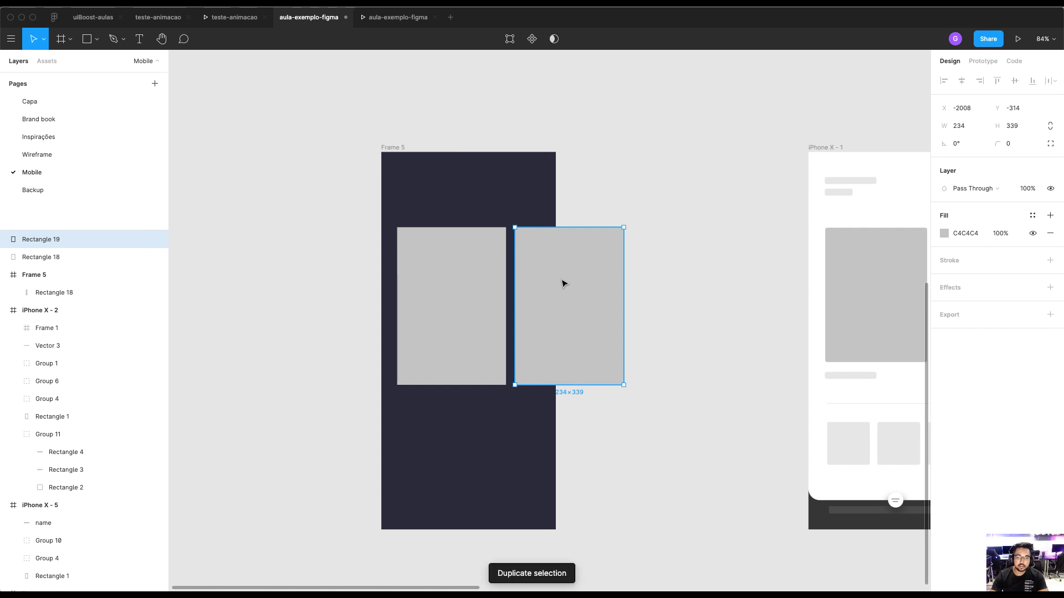
key("super+z")
left_click_drag(534, 252, 648, 240, "alt")
left_click(648, 181)
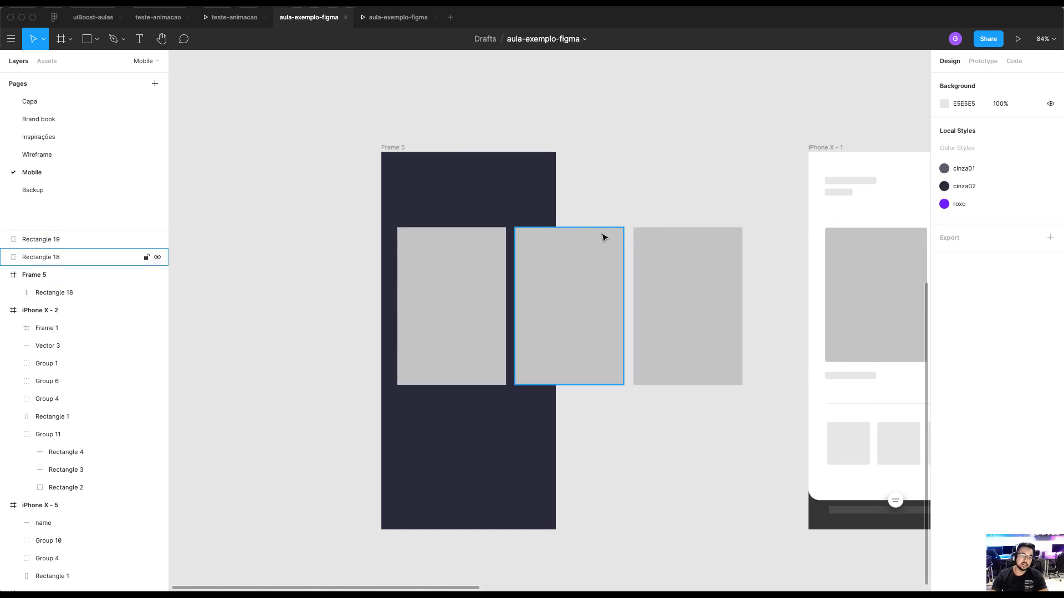
scroll(518, 305, "left", 3)
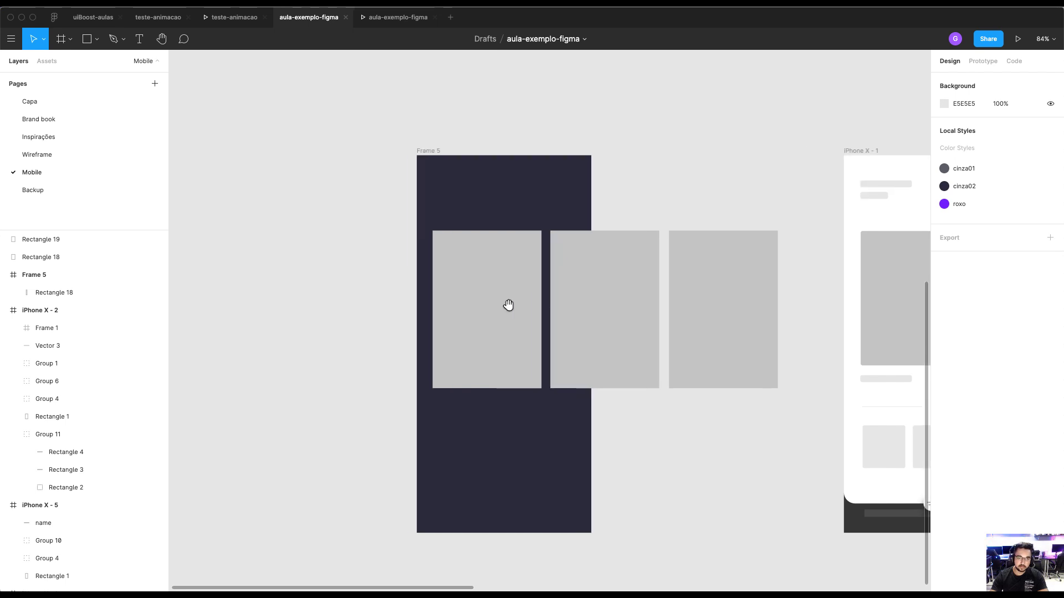
Select all three card rectangles and reposition the row together slightly higher in Frame 5
left_click(582, 302)
left_click(715, 290, "shift")
left_click(477, 285, "shift")
left_click_drag(477, 285, 546, 303)
left_click_drag(762, 290, 928, 290)
left_click_drag(804, 293, 713, 285)
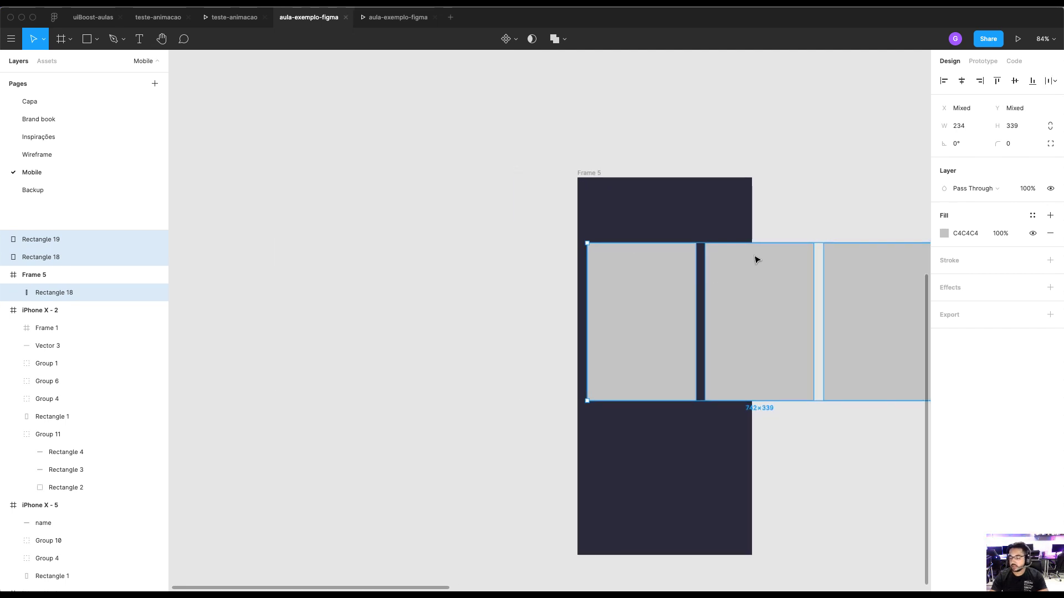
scroll(737, 277, "up", 5)
key("shift+Right")
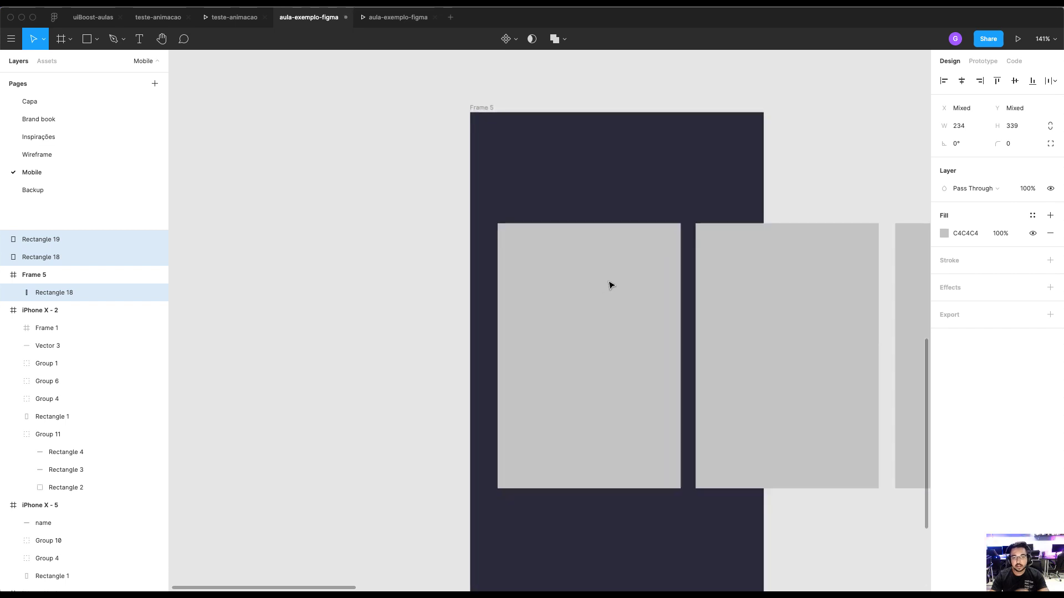
Delete the second and third card rectangles, keeping only the first one in Frame 5
left_click(434, 244)
left_click(700, 256)
scroll(881, 269, "right", 3)
left_click(841, 264, "shift")
key("Delete")
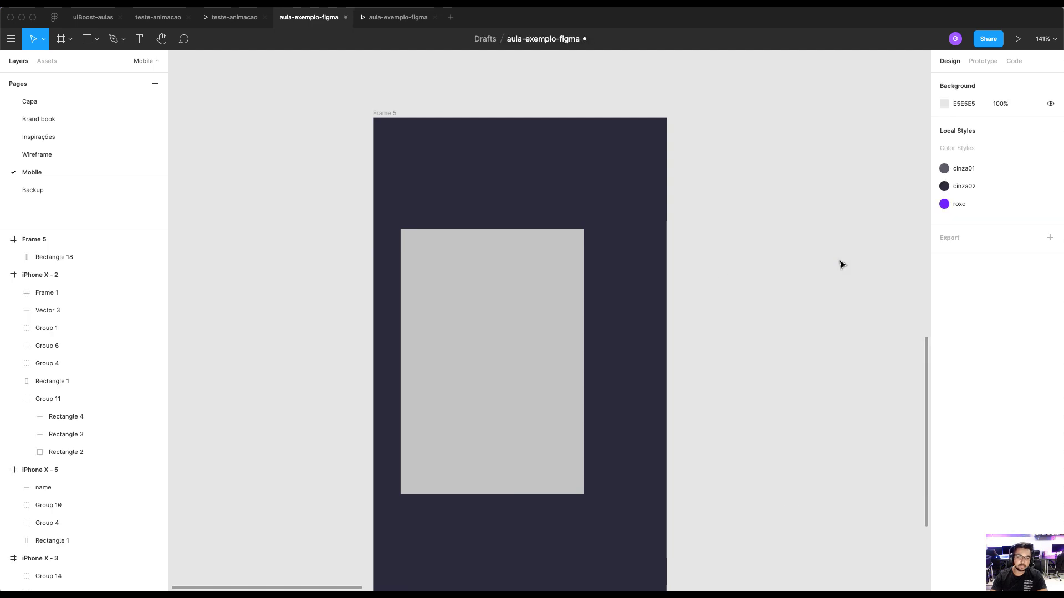
Set the card's corner radius to 12 and draw a bar about 145 × 16 near its lower edge
left_click(435, 287)
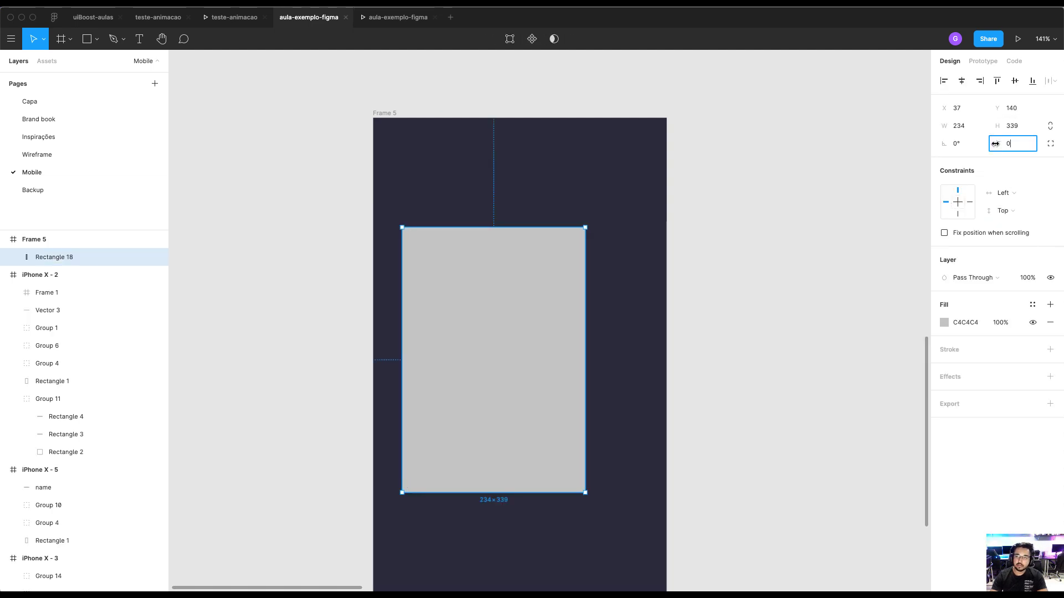
left_click(797, 287)
key("r")
left_click_drag(420, 456, 533, 472)
Sample Frame 5's dark color as the card fill and lighten it to 59596D
left_click(563, 378)
key("i")
left_click(631, 325)
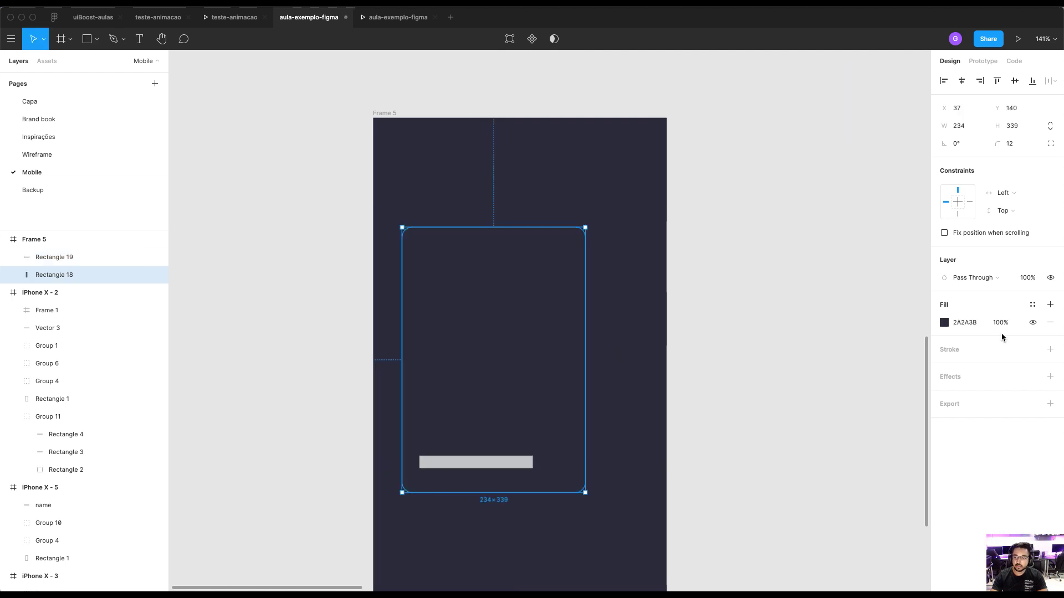
left_click(944, 323)
mouse_move(831, 414)
left_mouse_down()
mouse_move(808, 399)
mouse_move(818, 427)
mouse_move(808, 407)
mouse_move(823, 398)
left_mouse_up()
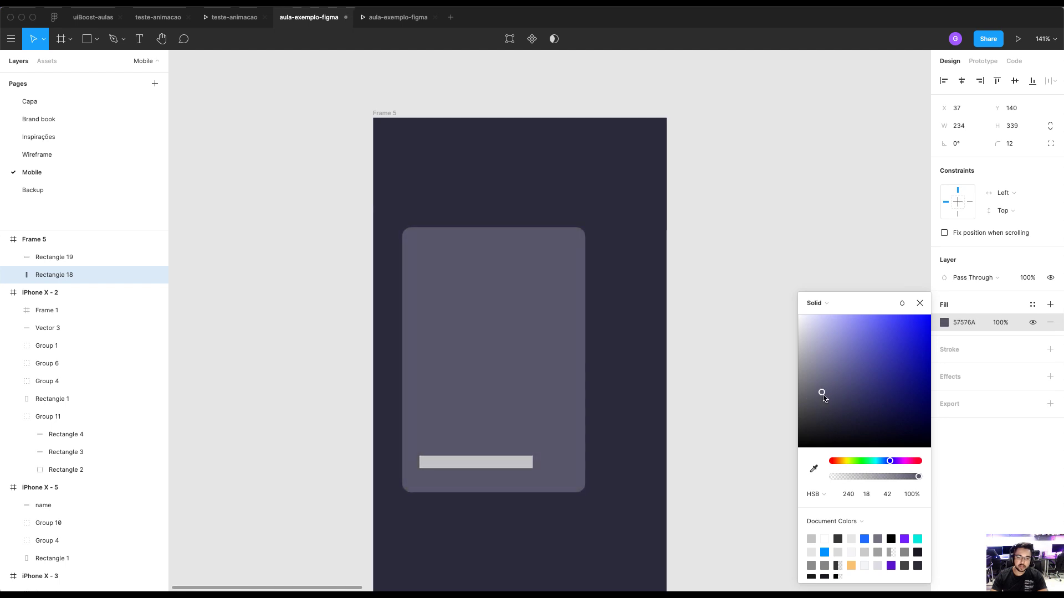
Fill the bar with Frame 5's dark color 2A2A3B and set its corner radius to 12
left_click(506, 469)
left_click(633, 461)
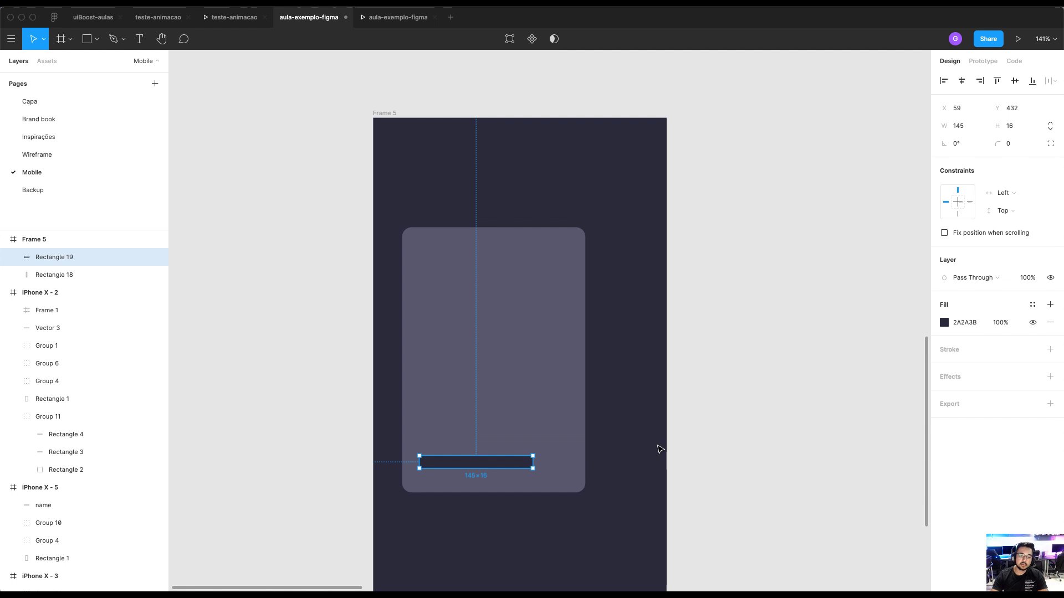
left_click(1009, 144)
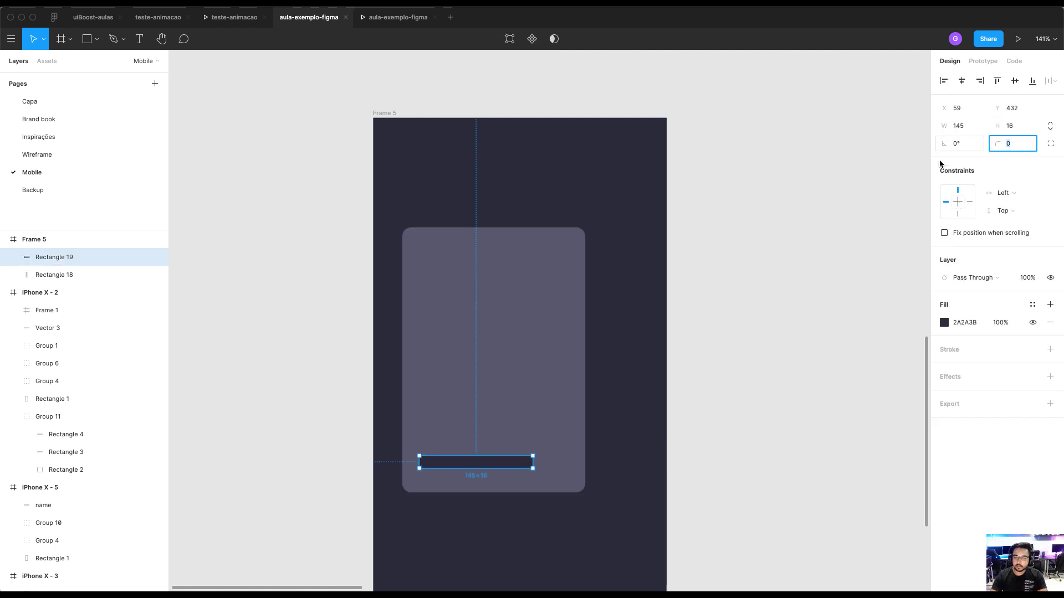
type("12")
key("Escape")
Shift the bar slightly lower inside the card, to about Y 436
left_click(475, 462)
scroll(734, 306, "down", 1)
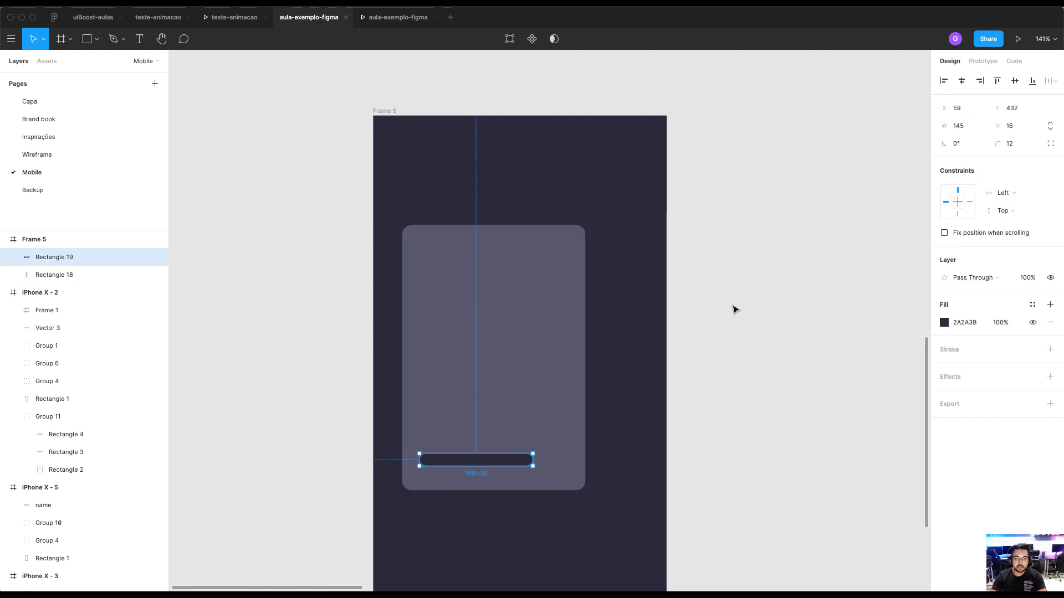
left_click_drag(476, 468, 475, 472)
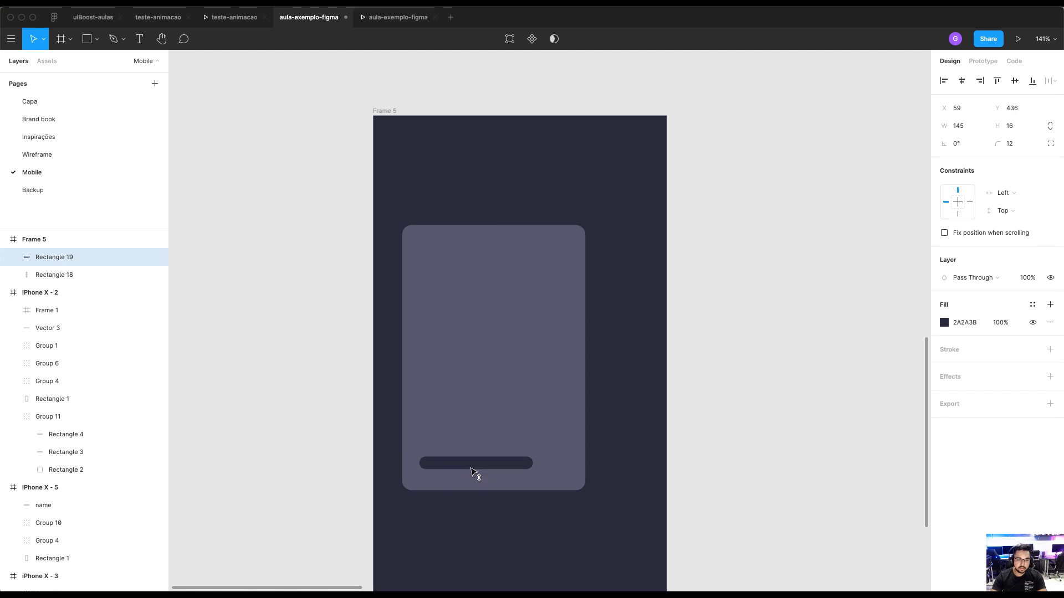
Move the card and its bar together out of Frame 5 onto the empty canvas and group them
scroll(481, 436, "down", 5)
left_click(473, 369, "shift")
left_click_drag(472, 369, 288, 303)
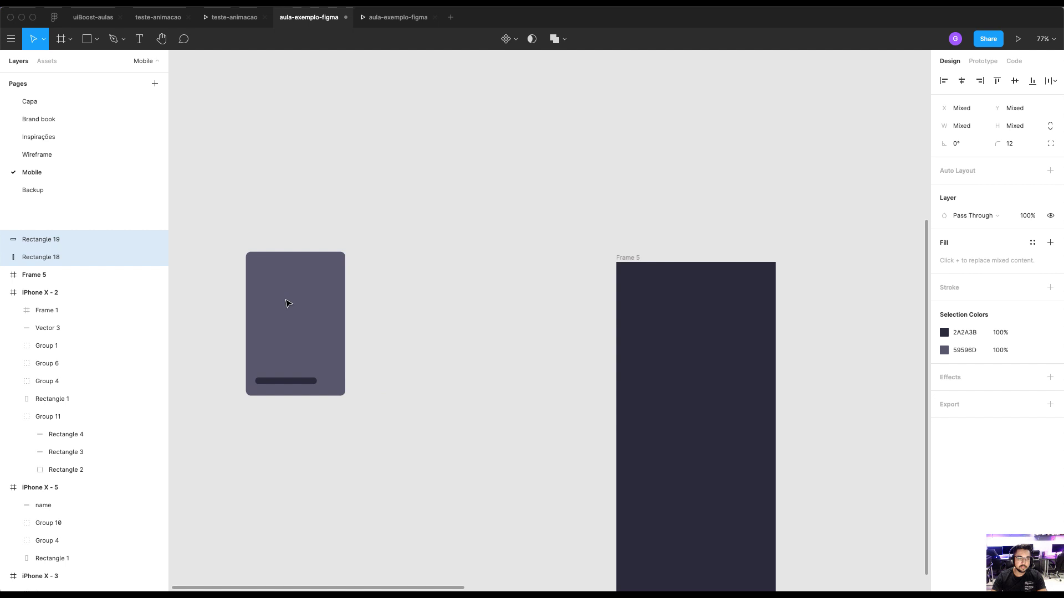
key("super+g")
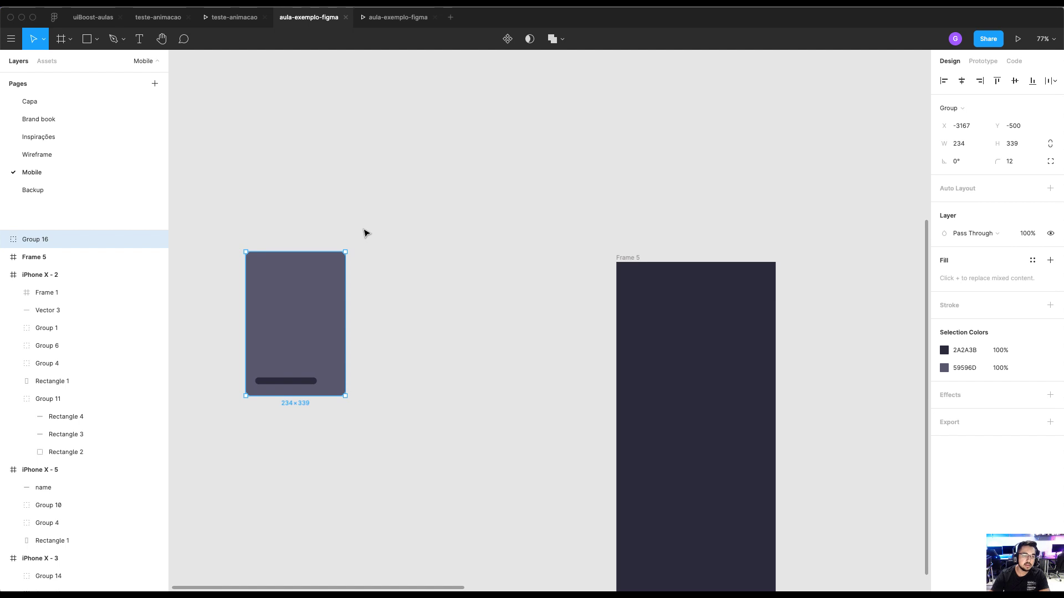
Duplicate the card group twice into a row with 24 px gaps and group all three cards
left_click(356, 314)
scroll(441, 182, "up", 1)
scroll(411, 235, "down", 1)
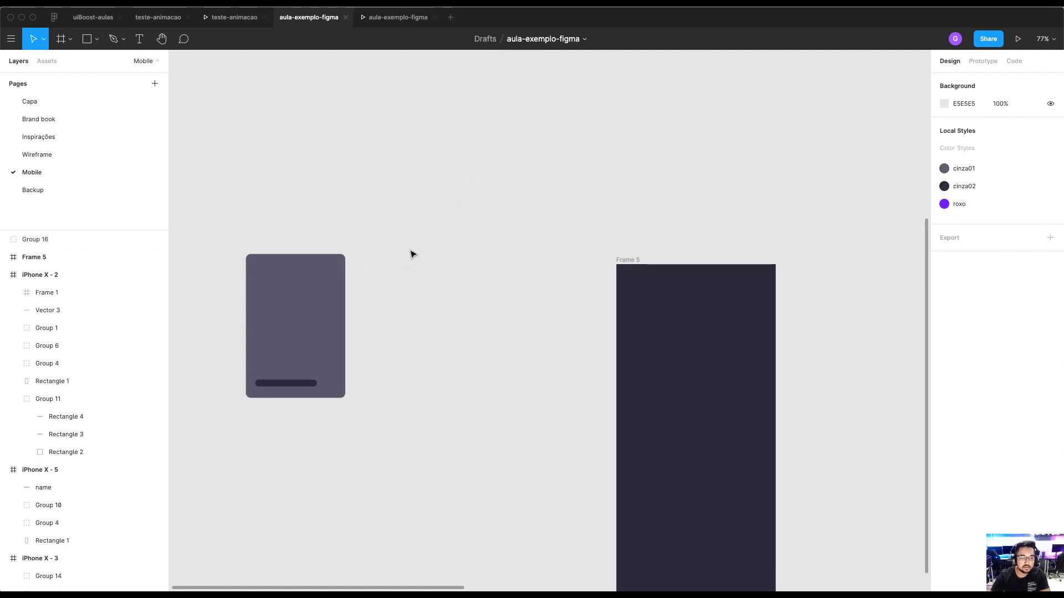
left_click_drag(310, 307, 421, 295)
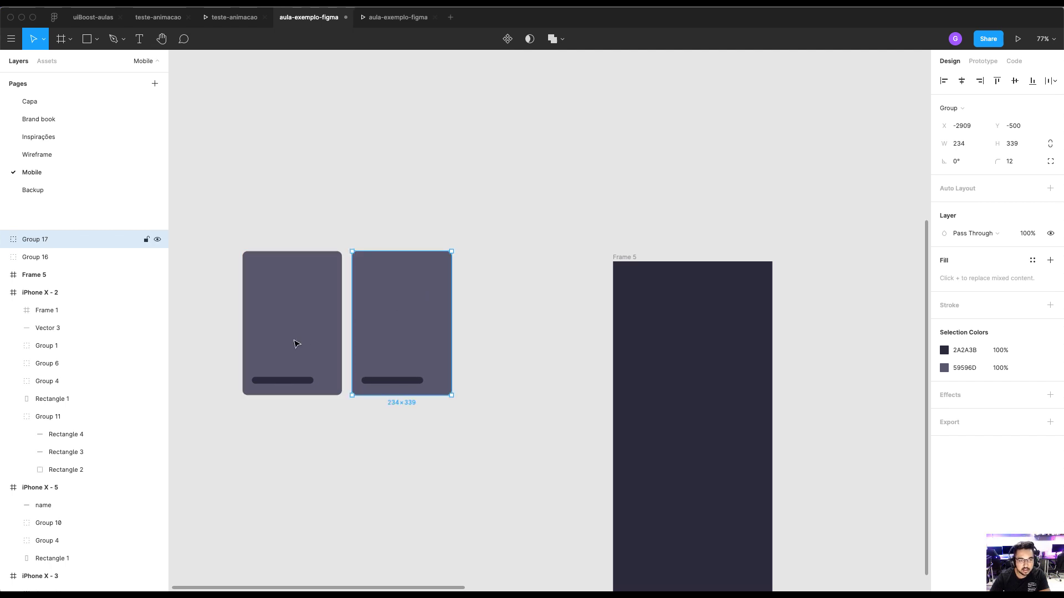
key("super+d")
left_click_drag(565, 185, 237, 405)
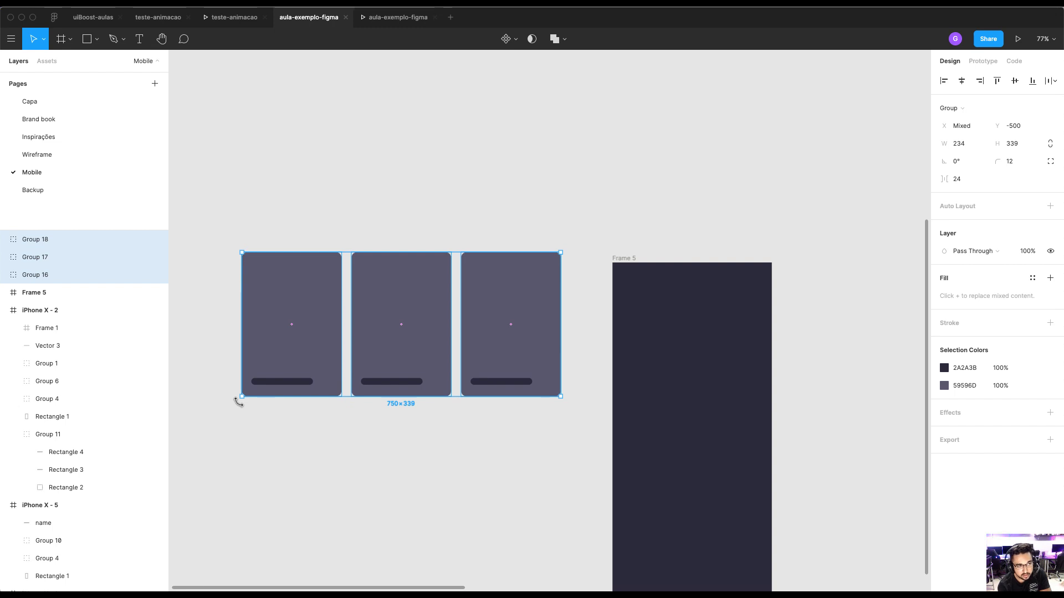
key("super+g")
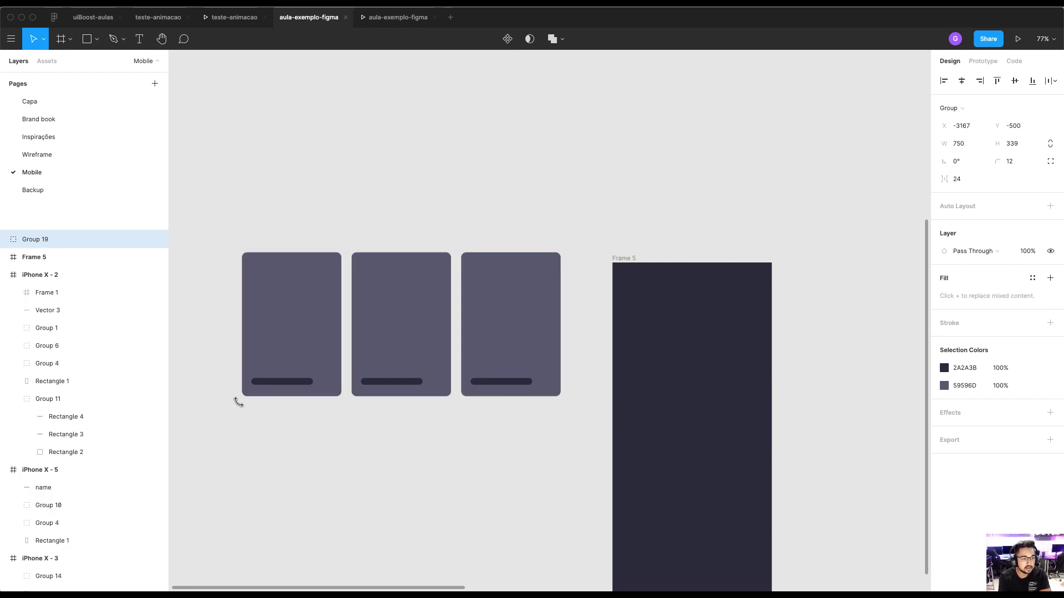
Move the grouped card row lower on the canvas, to about X -3222, Y -384
left_click_drag(382, 282, 368, 325)
scroll(431, 327, "left", 3)
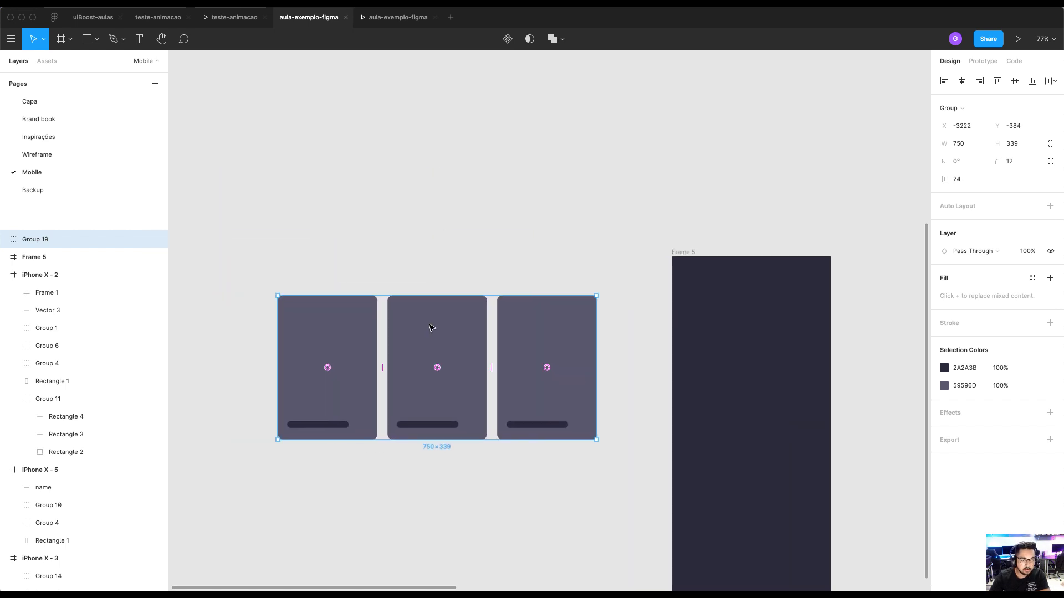
scroll(444, 325, "right", 5)
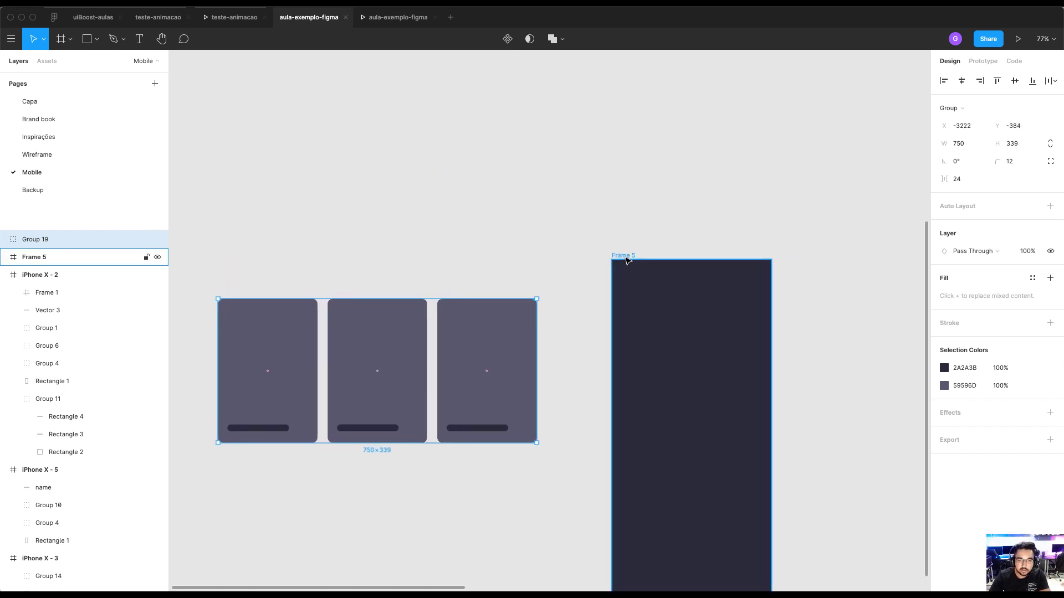
Cut the card row group, paste it back on the canvas, and paste another copy inside Frame 5
key("super+x")
left_click(626, 261)
left_click(560, 267)
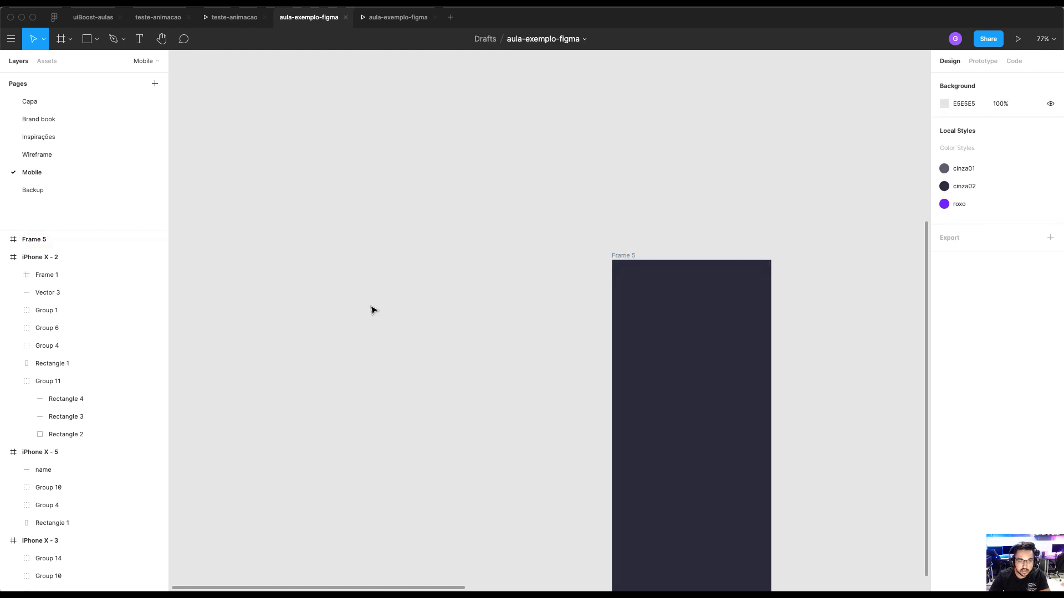
key("super+v")
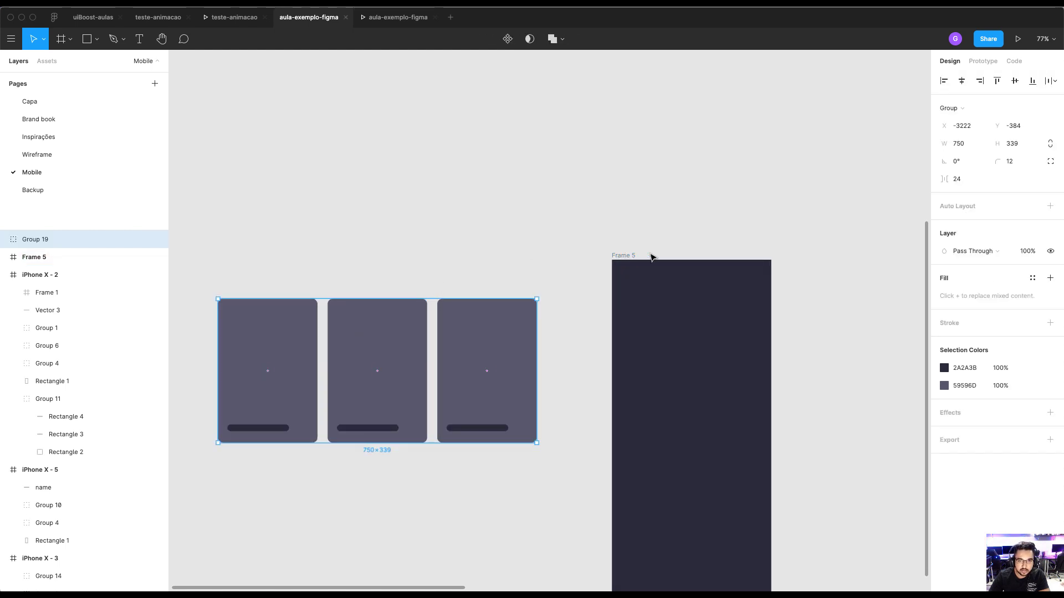
left_click(651, 257)
key("super+v")
scroll(508, 259, "right", 5)
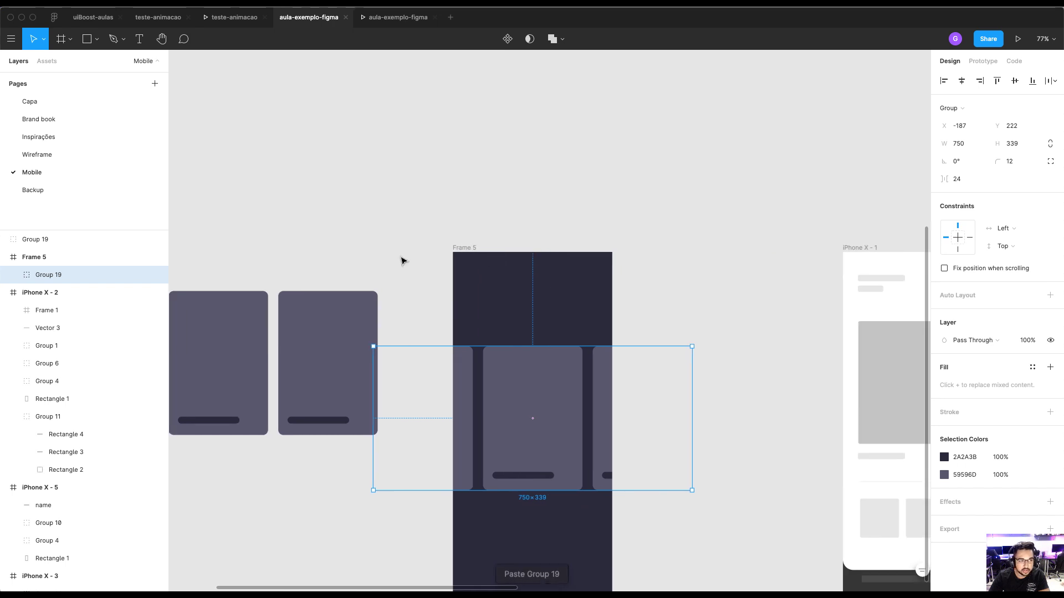
left_click(37, 257)
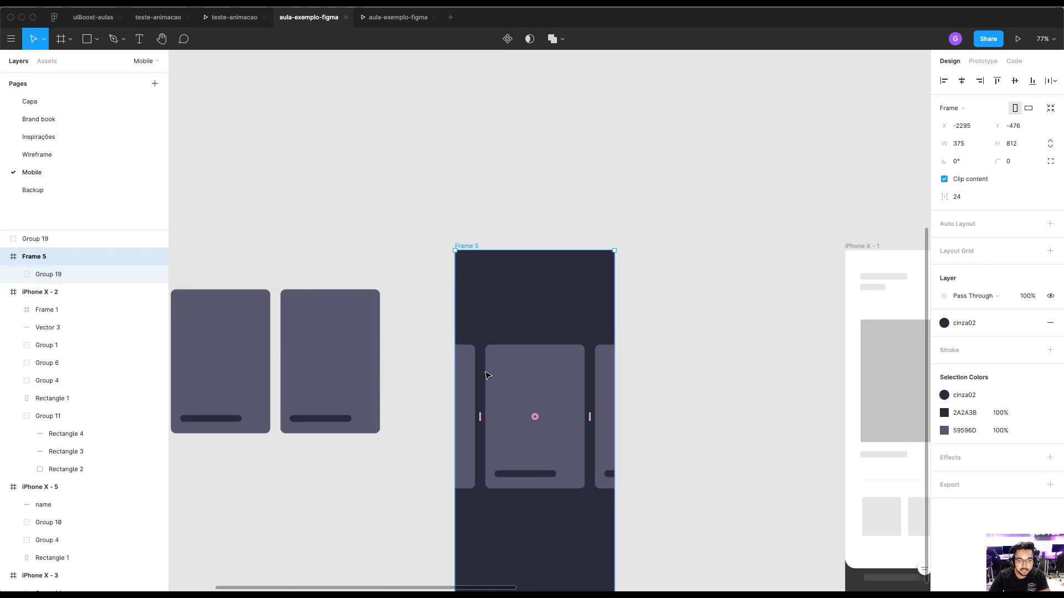
scroll(507, 354, "up", 2)
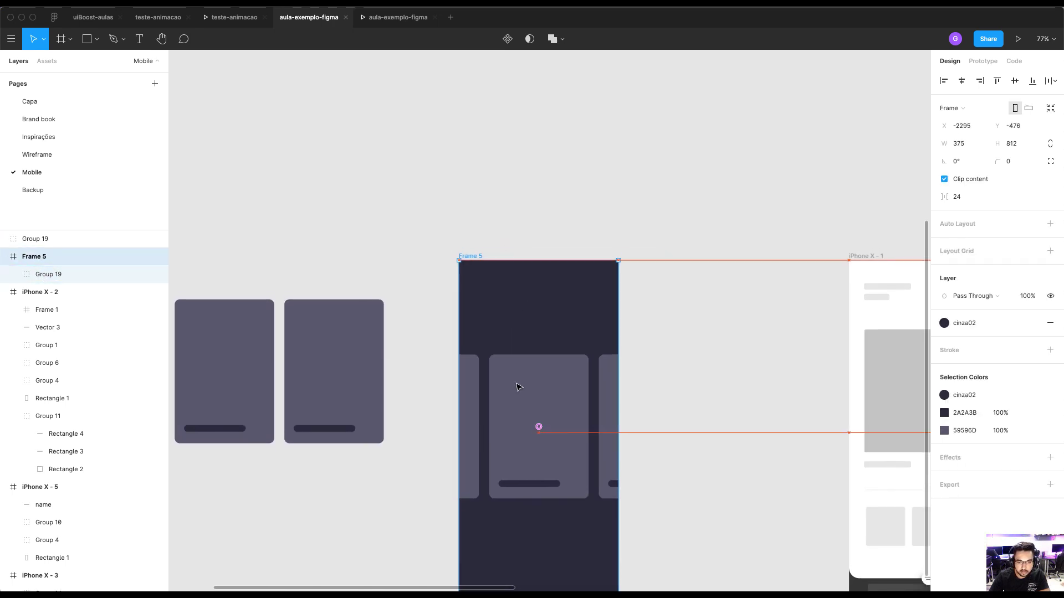
left_click_drag(516, 382, 560, 396)
key("super+z")
Move the card row inside Frame 5 to about X 28 so the first card starts near the frame's left edge
left_click(683, 309)
left_click(533, 395)
mouse_move(496, 382)
left_mouse_down()
mouse_move(523, 385)
mouse_move(515, 379)
left_mouse_up()
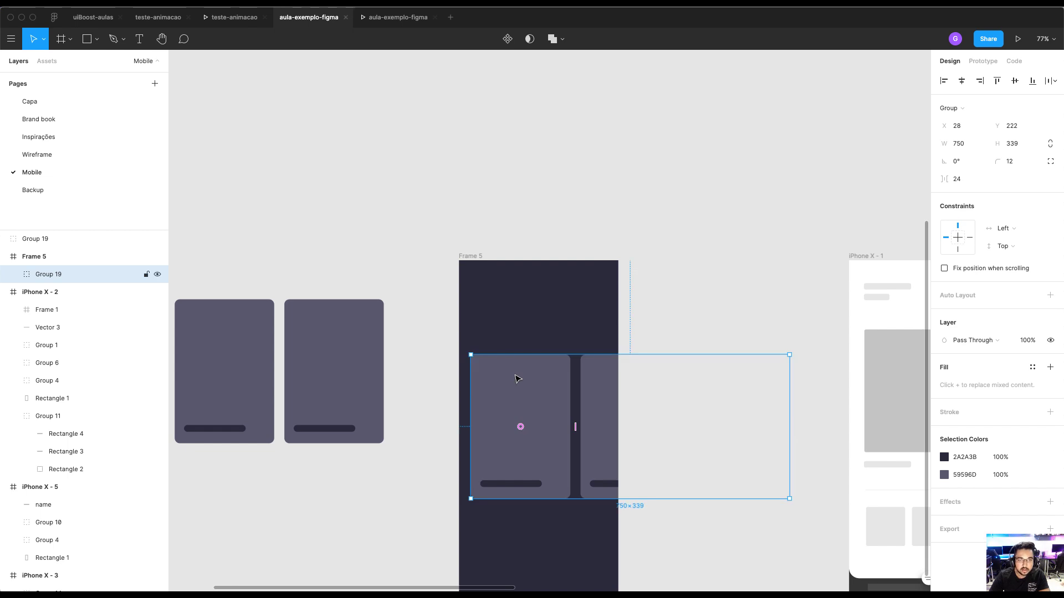
Set Frame 5 as the prototype's starting frame and preview it
key("super+alt+Return")
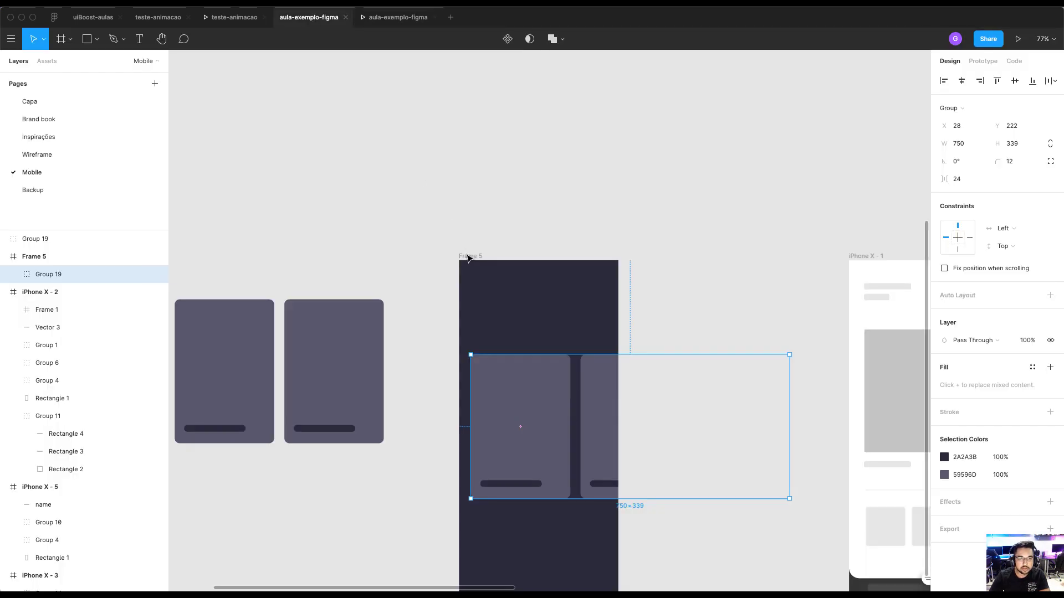
left_click(468, 258)
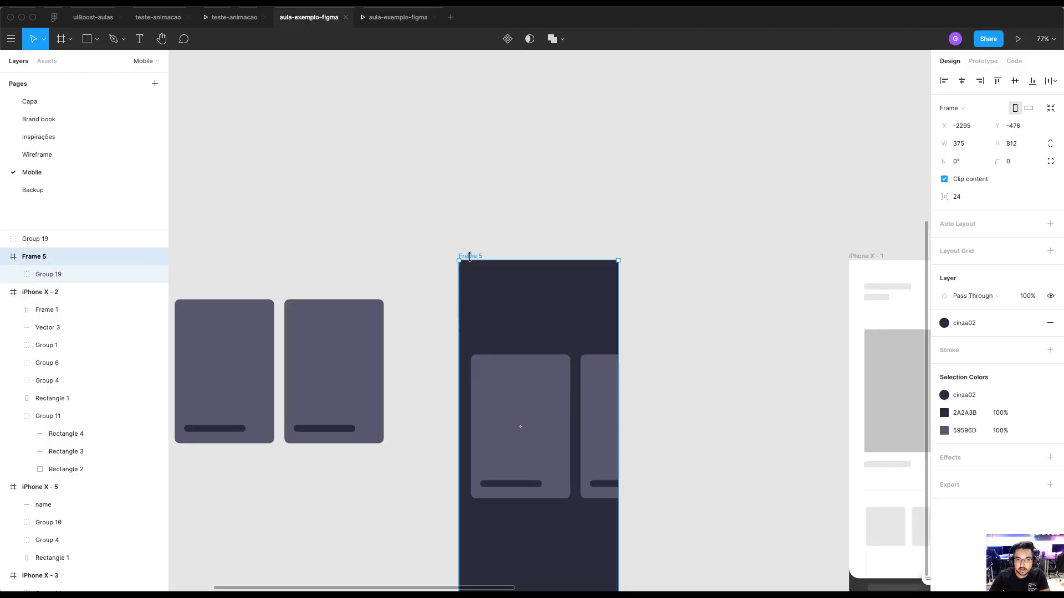
left_click(705, 152)
left_click(985, 64)
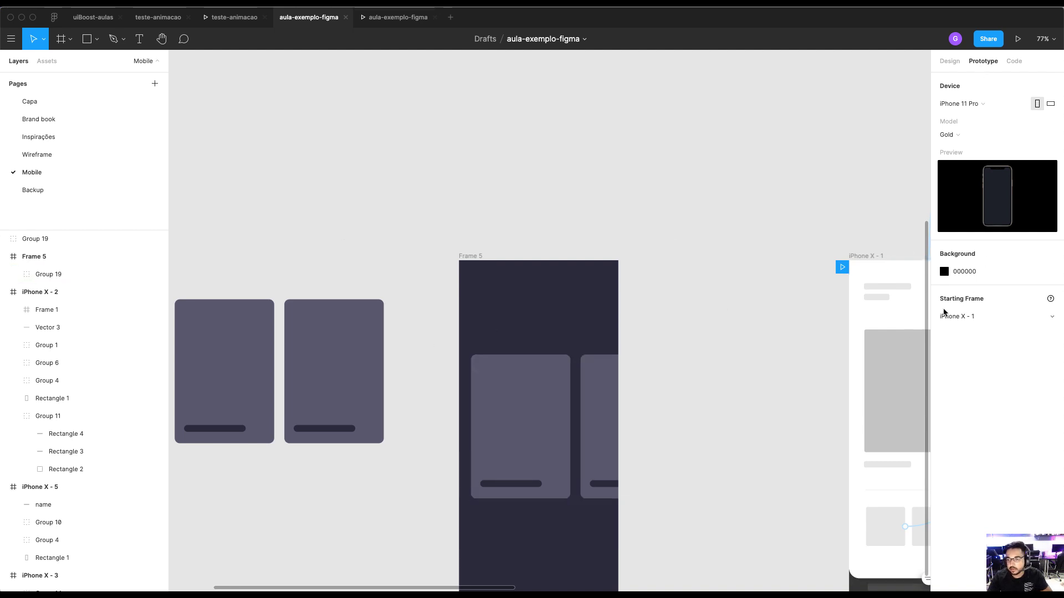
left_click(960, 323)
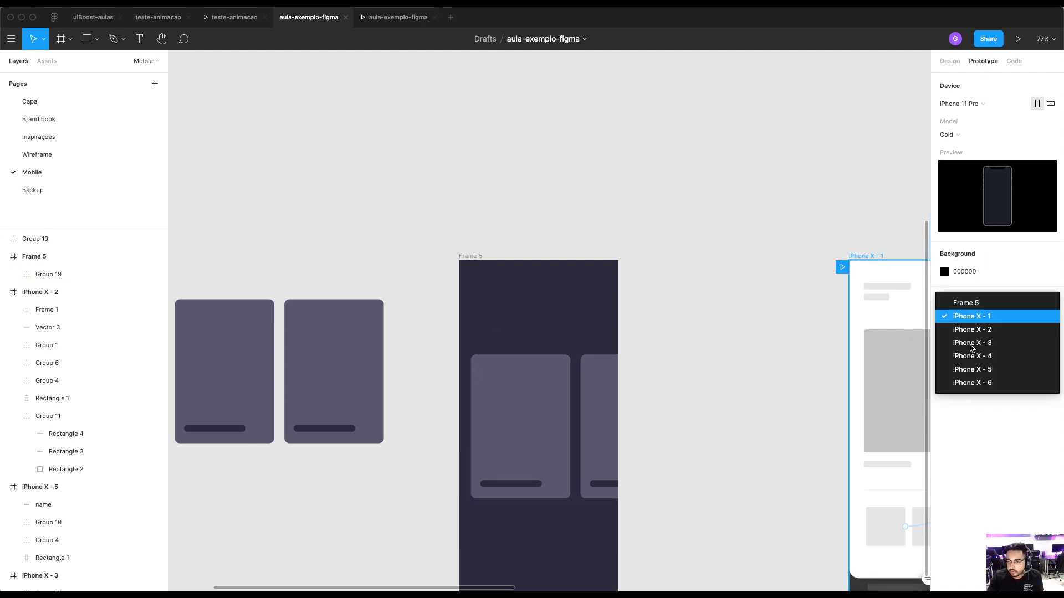
left_click(987, 305)
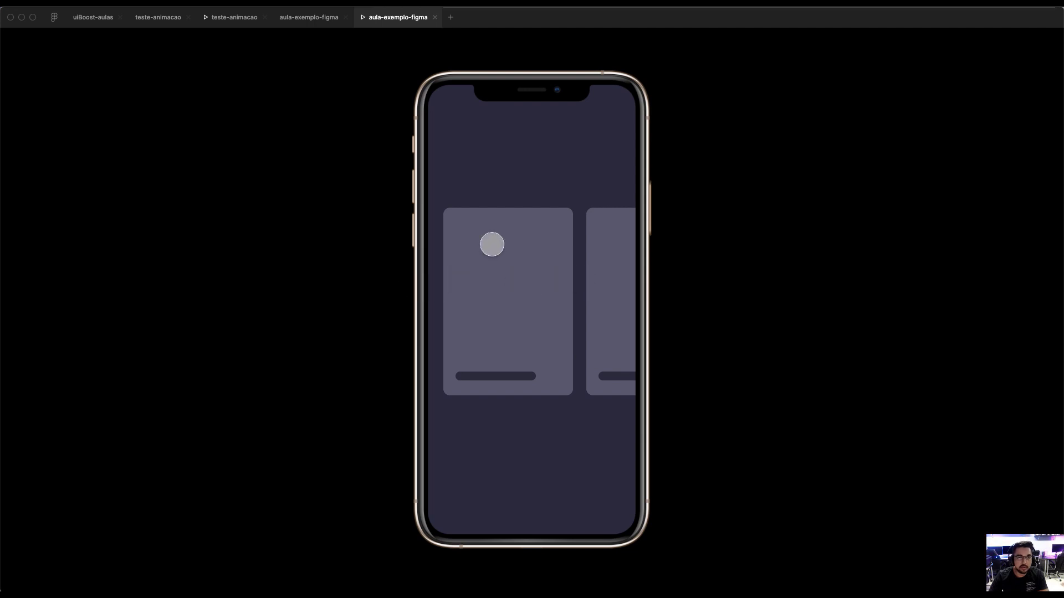
left_click(315, 20)
Delete the card row group inside Frame 5, keeping the copy on the canvas
left_click(504, 400)
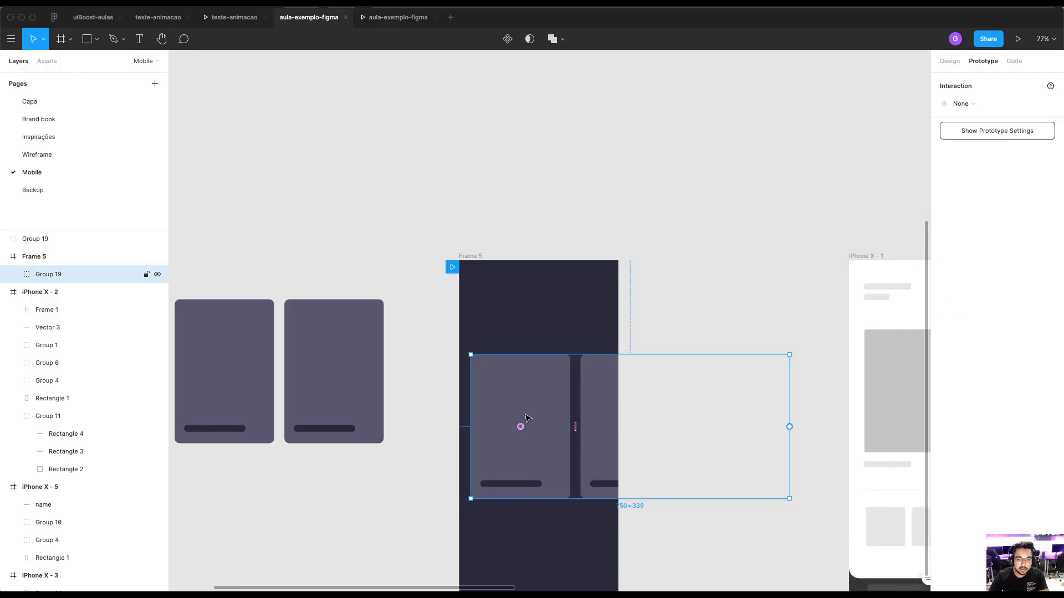
left_click_drag(505, 400, 574, 392)
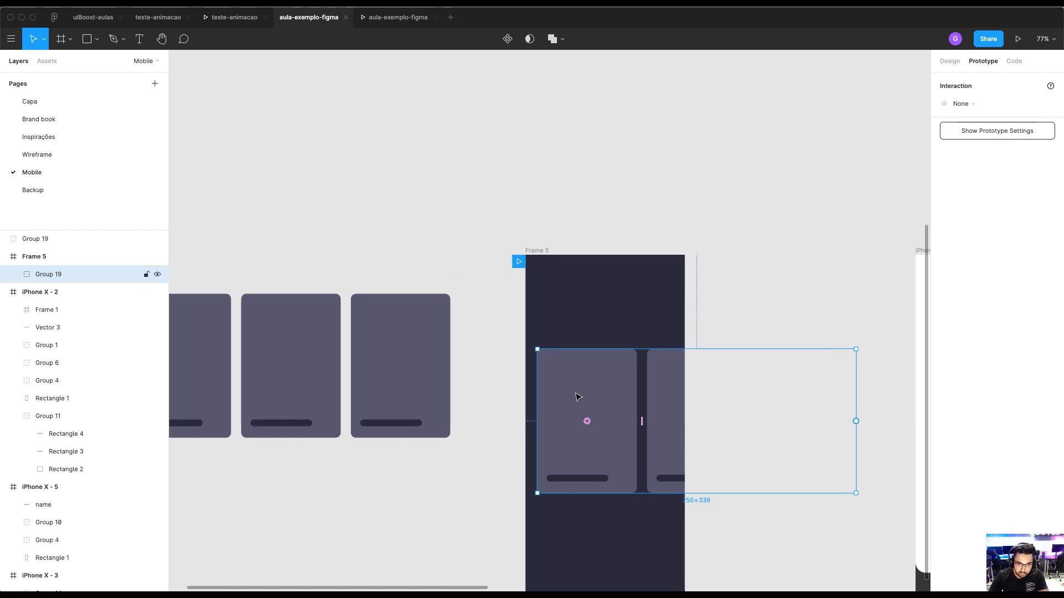
scroll(576, 397, "left", 5)
left_click(570, 357)
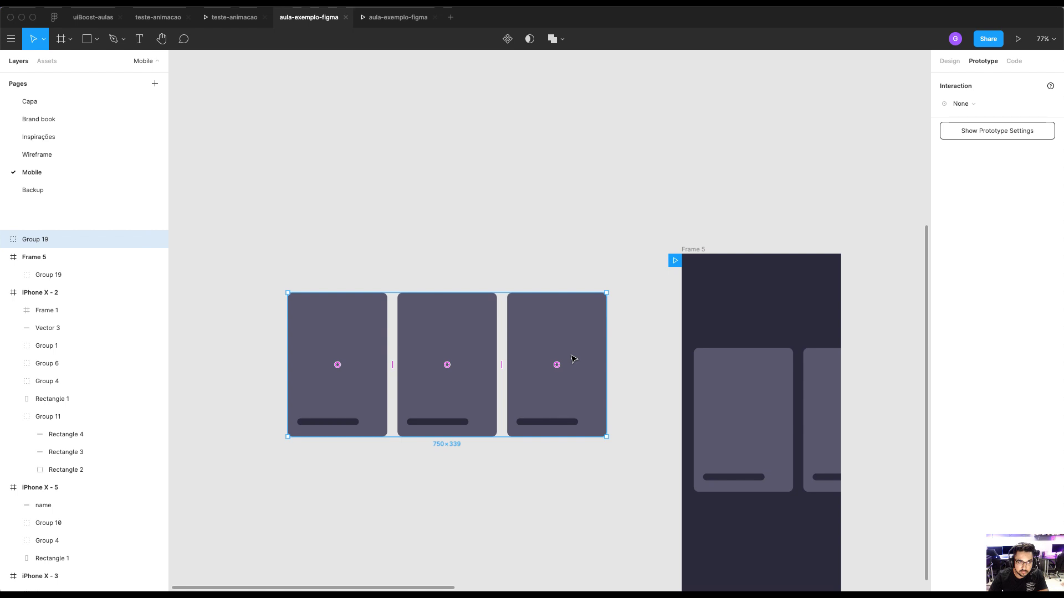
left_click(560, 249)
scroll(595, 309, "right", 3)
left_click(703, 392)
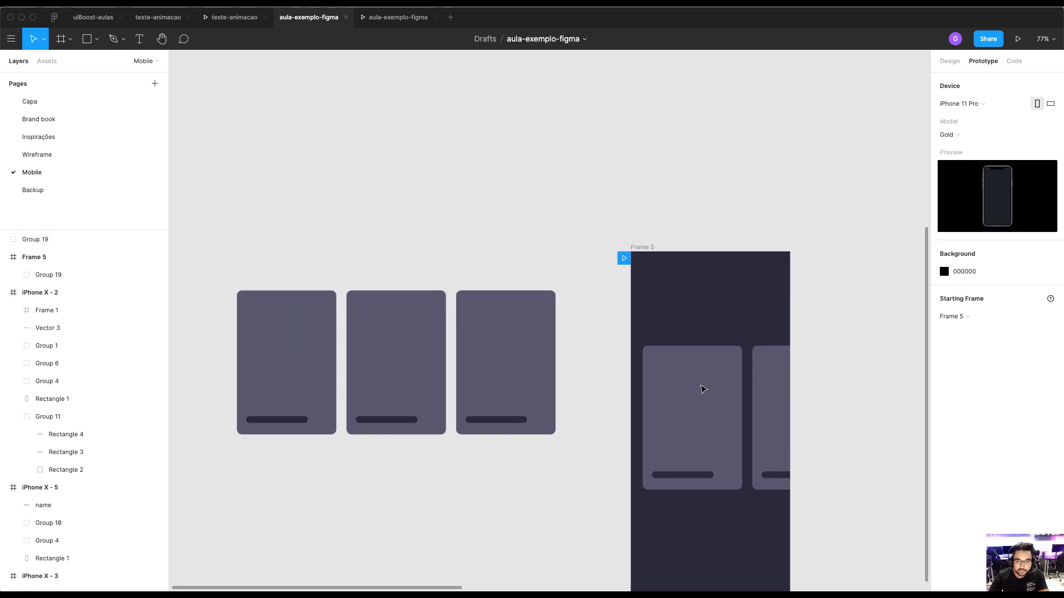
left_click_drag(713, 281, 536, 273)
left_click_drag(373, 266, 553, 276)
scroll(493, 266, "up", 1)
key("Delete")
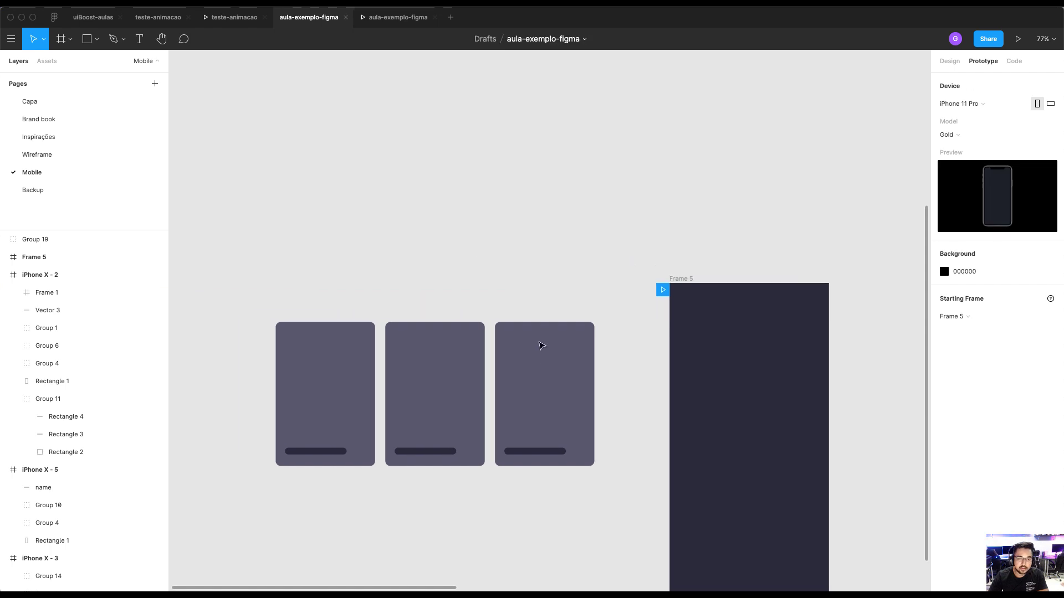
Move the standalone card row group slightly farther away from Frame 5 on the canvas
left_click(351, 367)
left_click_drag(351, 368, 513, 335)
left_click_drag(633, 328, 580, 339)
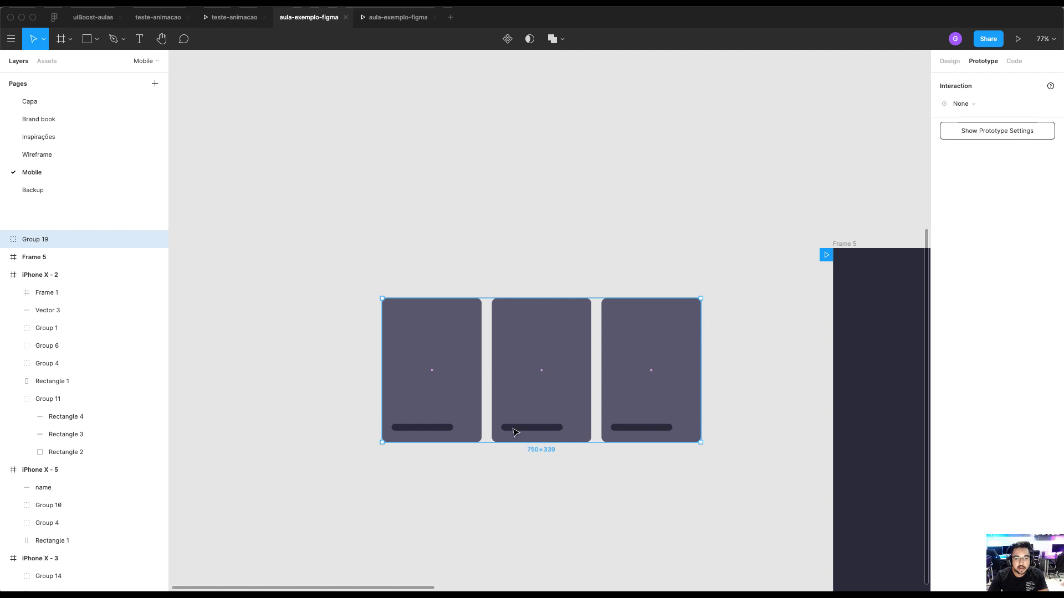
scroll(475, 121, "up", 1)
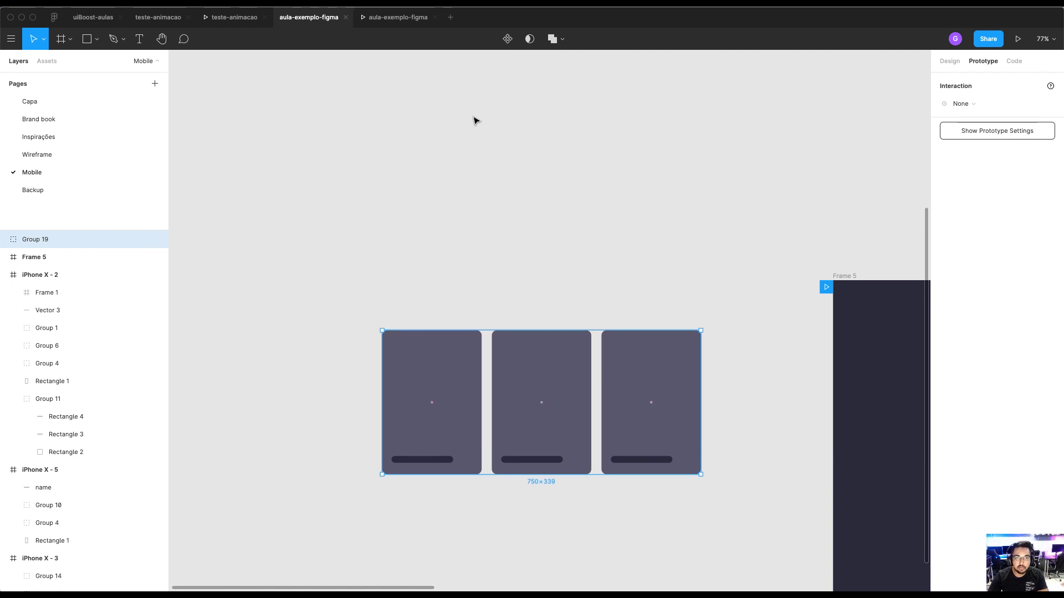
left_click_drag(608, 285, 491, 218)
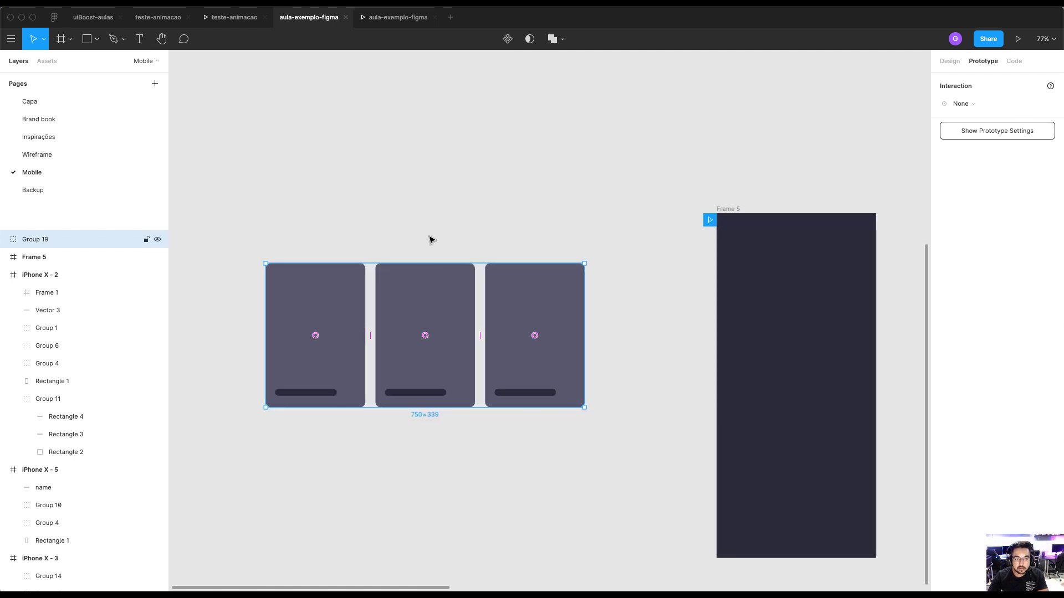
left_click_drag(446, 316, 432, 308)
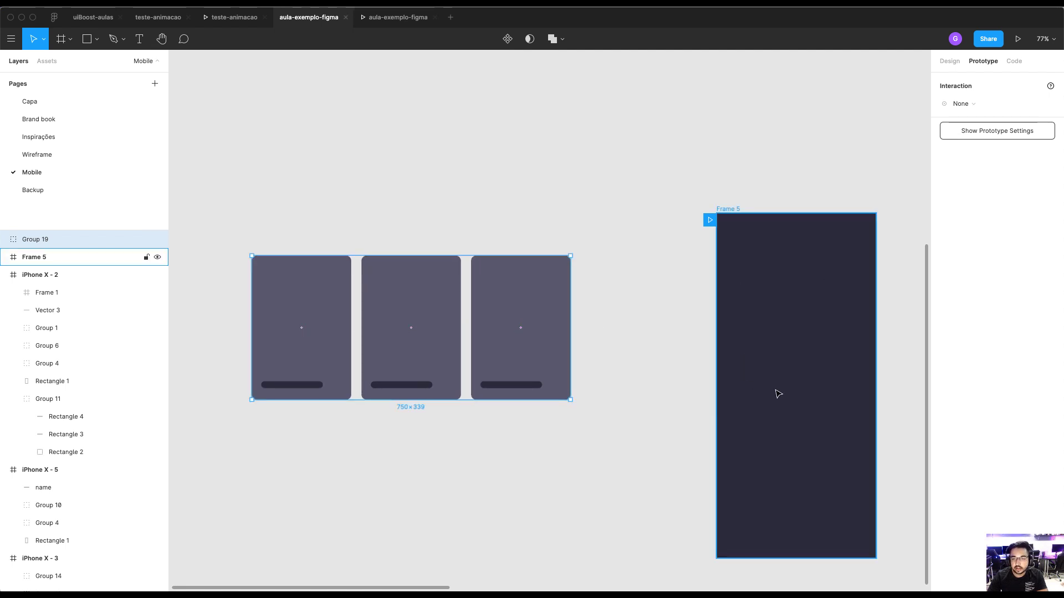
Convert the standalone card row group into a component and rename it "cards"
left_click(491, 206)
left_click(417, 303)
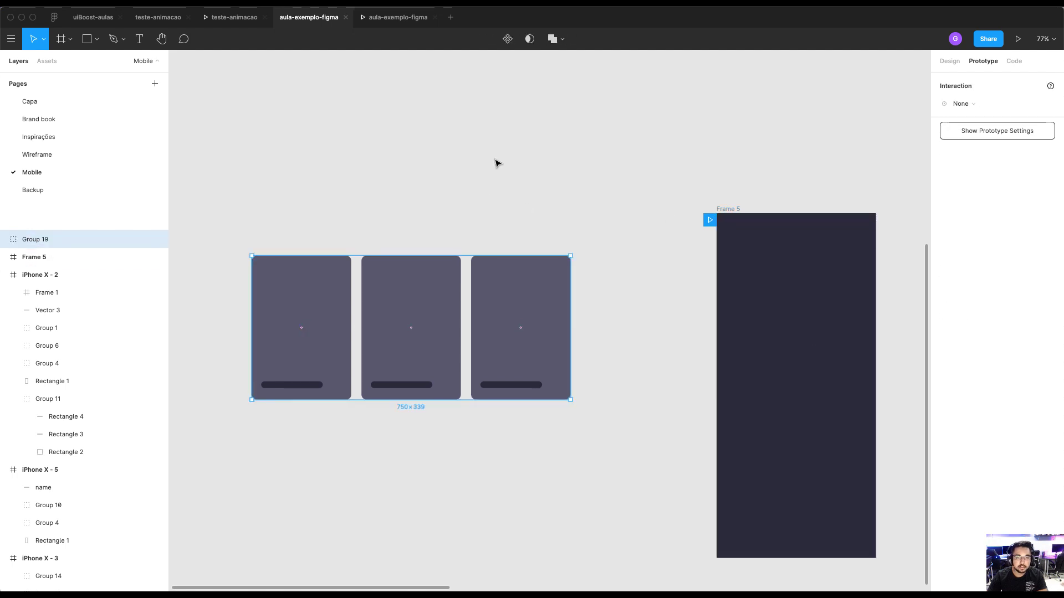
left_click(508, 39)
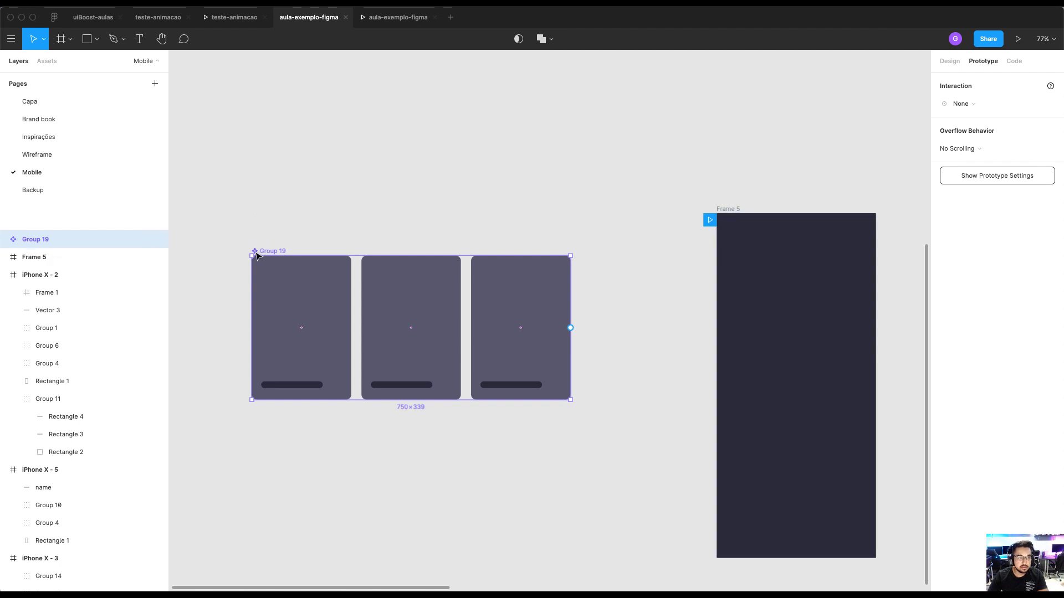
double_click(64, 239)
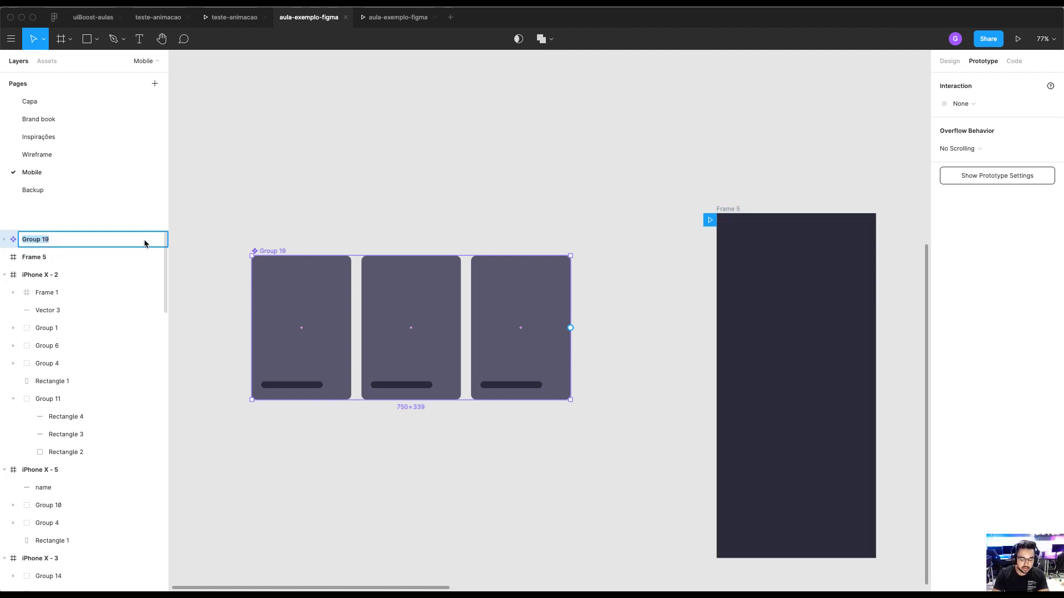
type("cads")
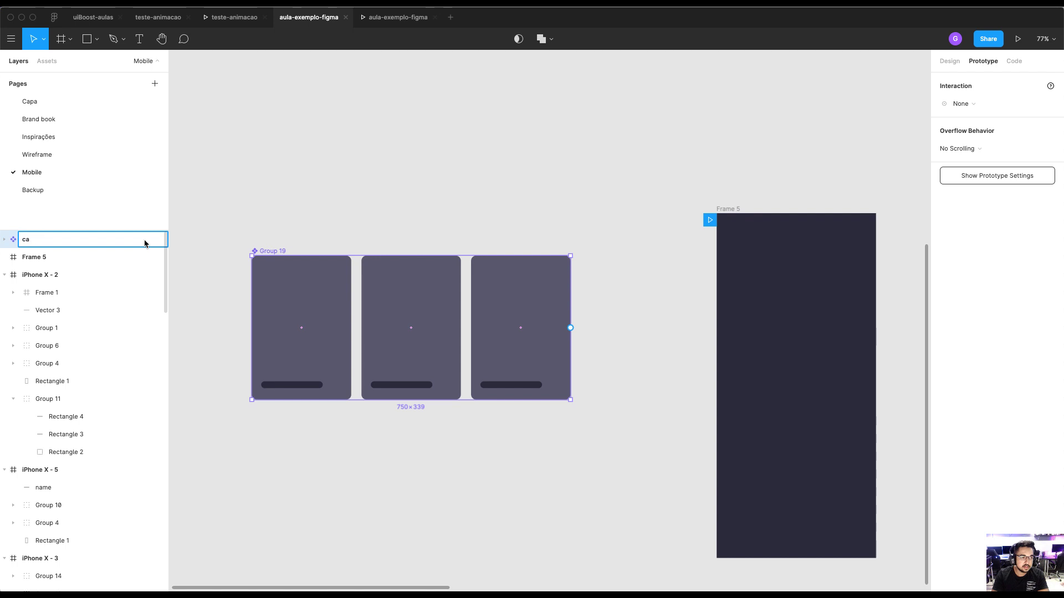
key("Return")
Duplicate the cards component to place an instance of the card row below the main component
left_click(285, 247)
left_click(274, 252)
left_click_drag(275, 252, 268, 373)
left_click(277, 163)
key("Escape")
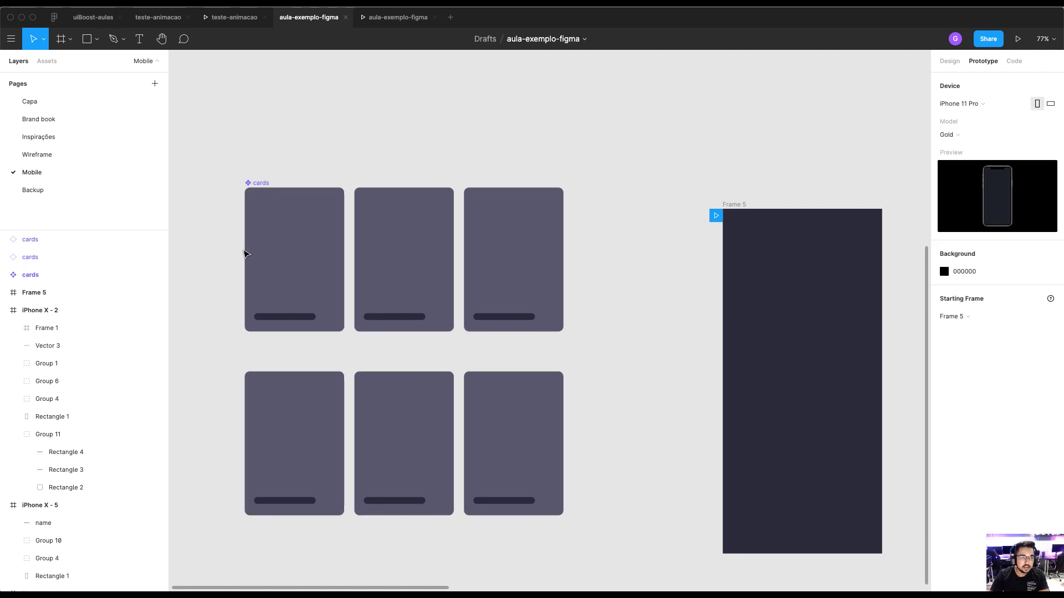
Delete the extra cards instance, keeping the main component and the instance below it
scroll(248, 233, "up", 1)
mouse_move(255, 217)
left_mouse_down()
mouse_move(256, 187)
mouse_move(261, 212)
mouse_move(297, 114)
mouse_move(283, 100)
mouse_move(235, 191)
mouse_move(257, 213)
left_mouse_up()
left_click(282, 299)
key("Delete")
left_click(288, 425)
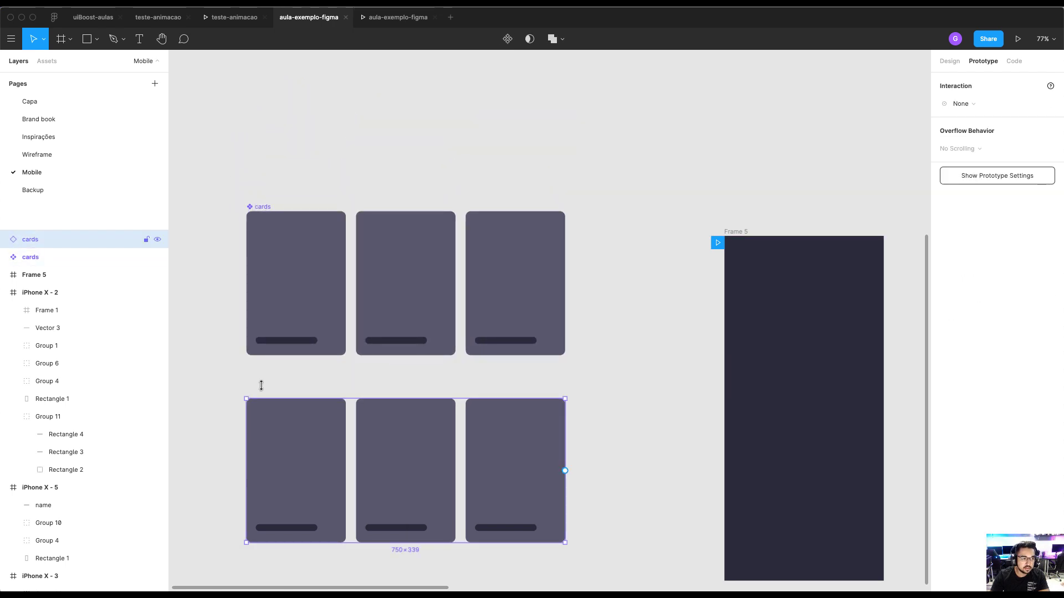
left_click(257, 237)
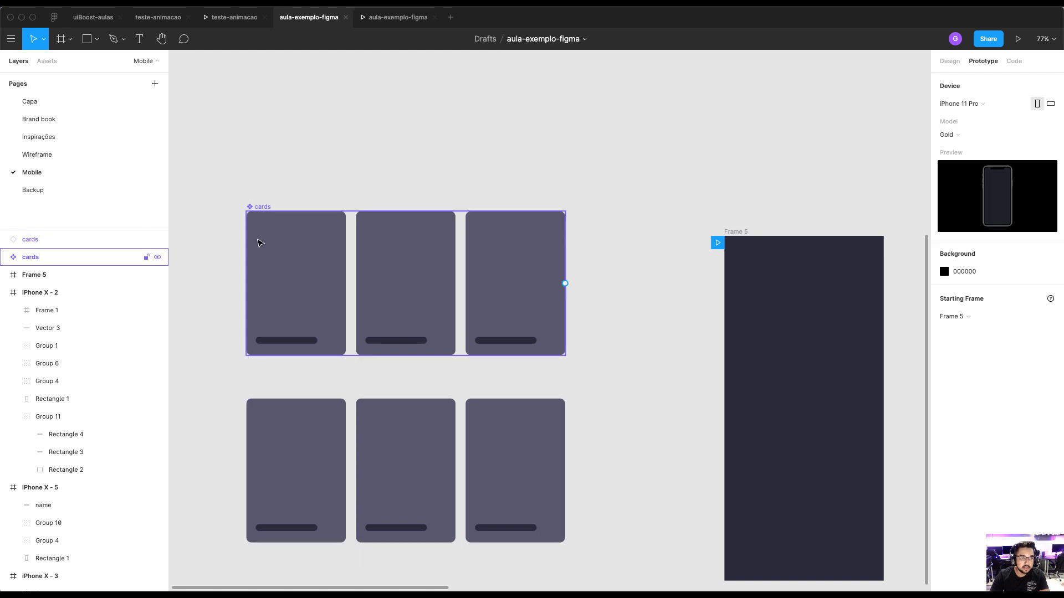
Move the dark bars in the main cards component's first two cards to test instance syncing, and undo each move
double_click(257, 238)
left_click(313, 340)
mouse_move(316, 340)
left_mouse_down()
mouse_move(313, 275)
mouse_move(315, 323)
left_mouse_up()
key("ctrl+z")
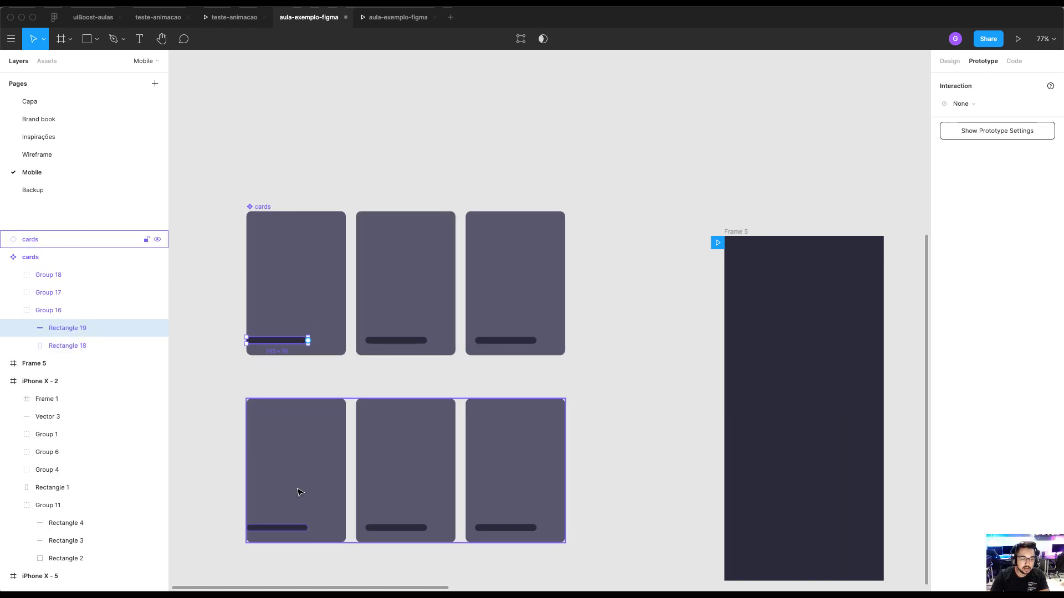
left_click(388, 342)
left_click_drag(413, 343, 425, 330)
key("ctrl+z")
left_click(606, 322)
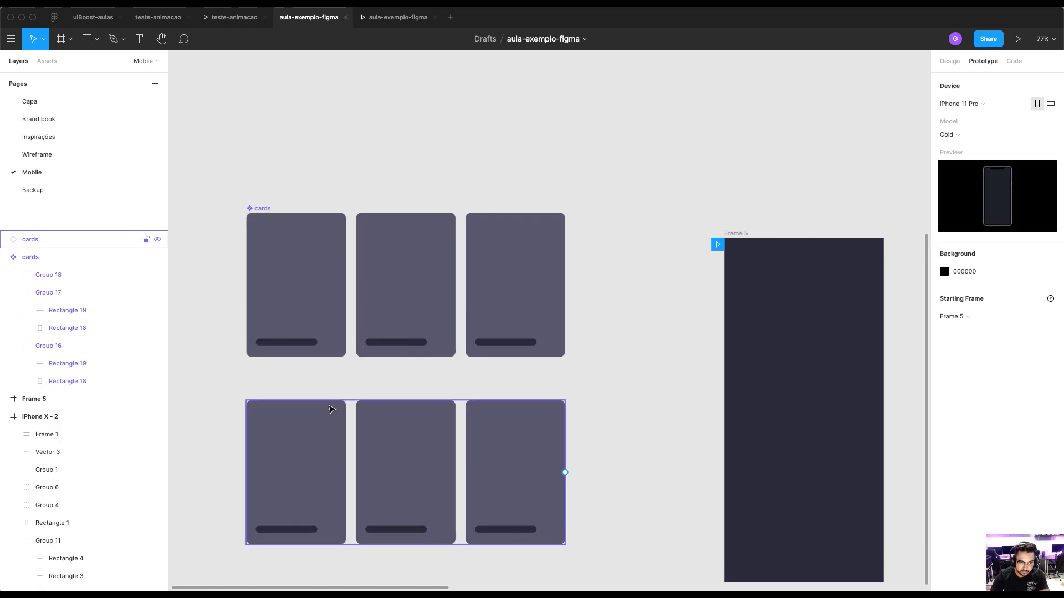
left_click(263, 210)
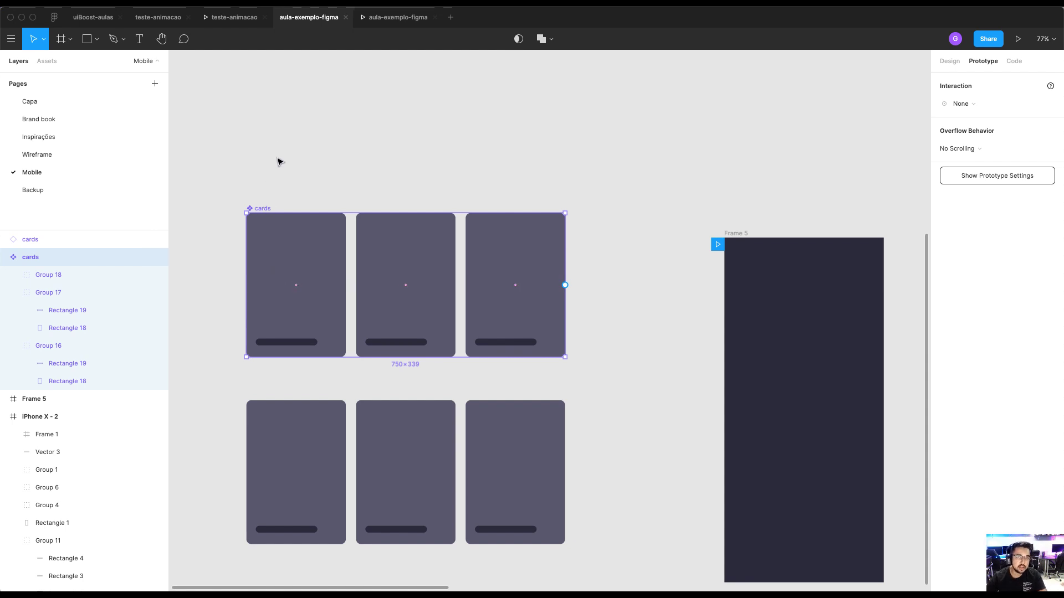
Draw a rectangle about 262 × 62 above the cards component and set its corner radius to 12
key("r")
left_click_drag(261, 133, 373, 159)
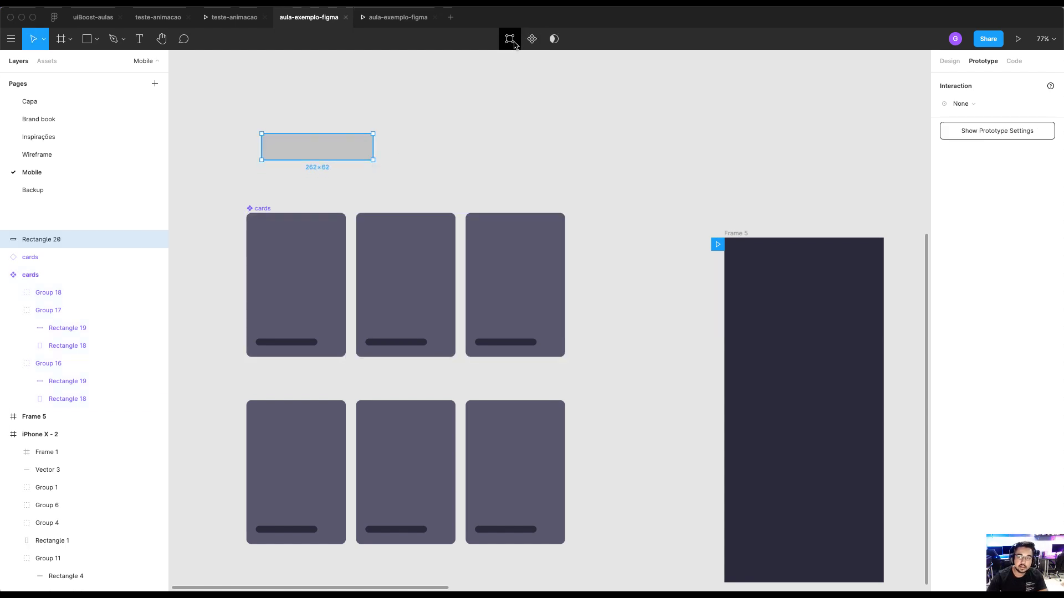
left_click(956, 64)
left_click(1017, 145)
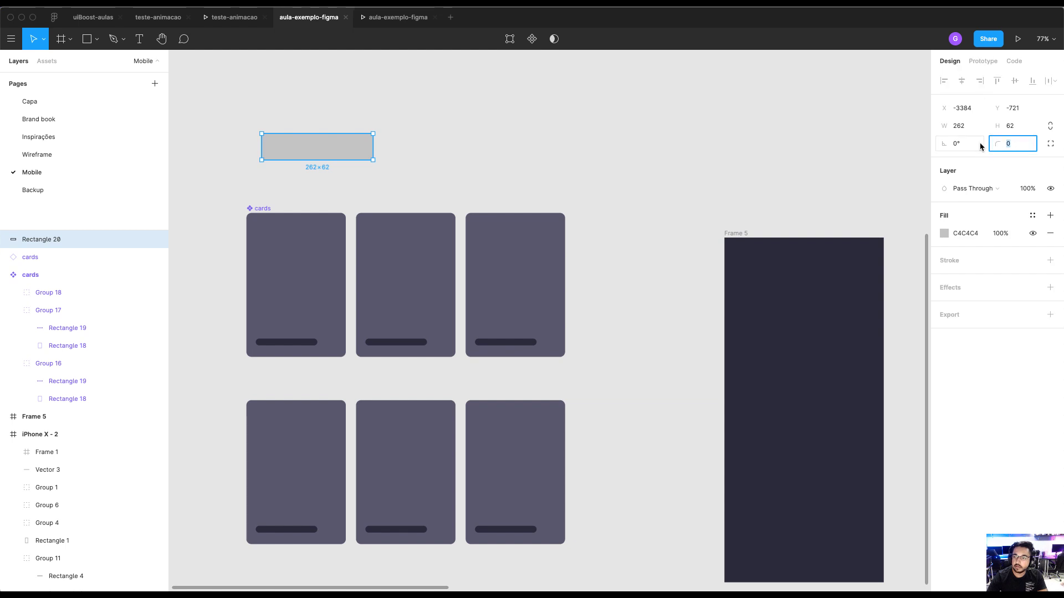
type("12")
left_click(347, 108)
left_click(338, 154)
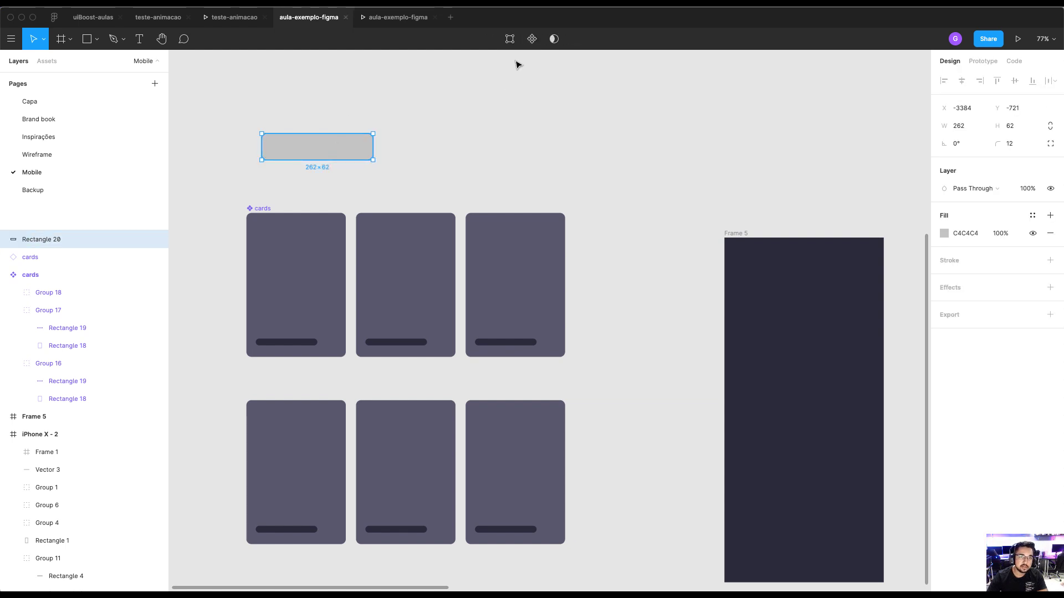
Add a text label "teste" and move it to the middle of the new rectangle
key("t")
left_click(294, 151)
type("teste")
key("Escape")
left_click_drag(304, 152, 322, 148)
Fill the rectangle with Frame 5's dark colour 2A2A3B and set the "teste" text to white FFFFFF
left_click(349, 150)
key("i")
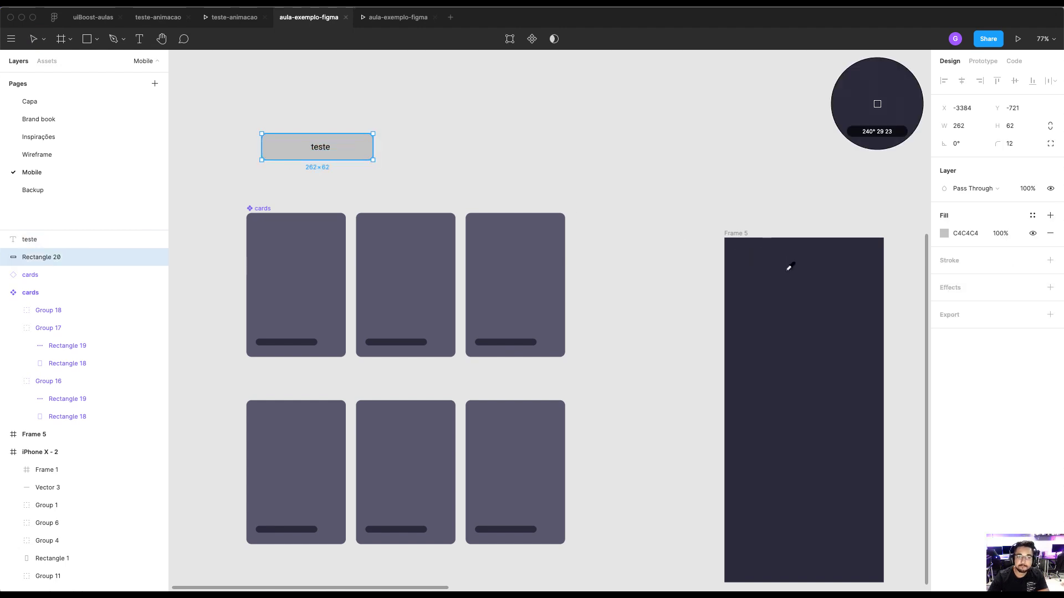
left_click(788, 266)
left_click(323, 147)
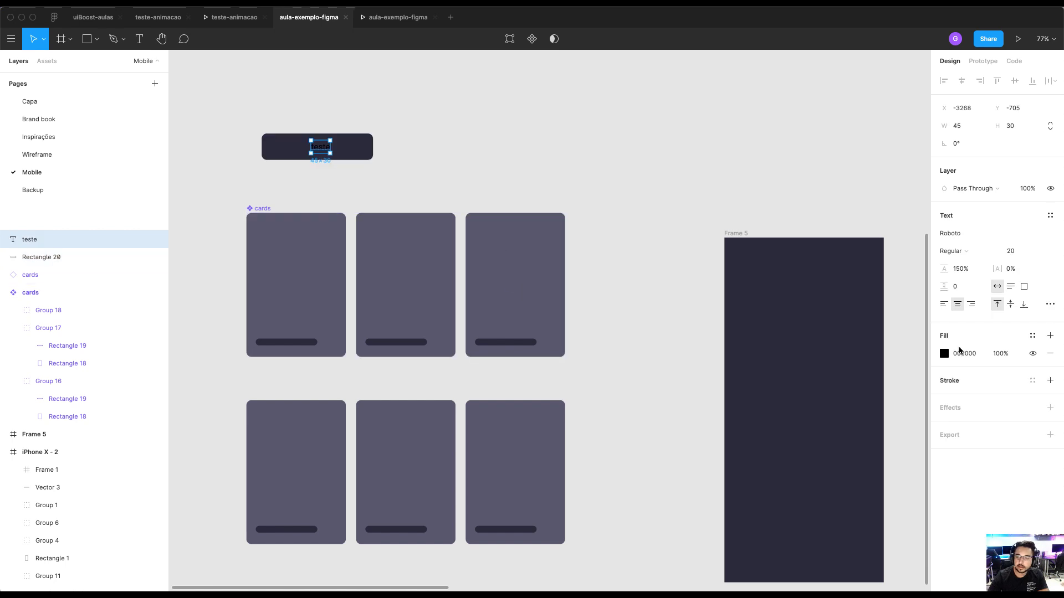
left_click(944, 353)
left_click_drag(864, 343, 719, 258)
left_click(434, 111)
Align the "teste" text and its rectangle on their horizontal centers
left_click_drag(282, 163, 360, 146)
scroll(575, 81, "right", 1)
left_click(962, 81)
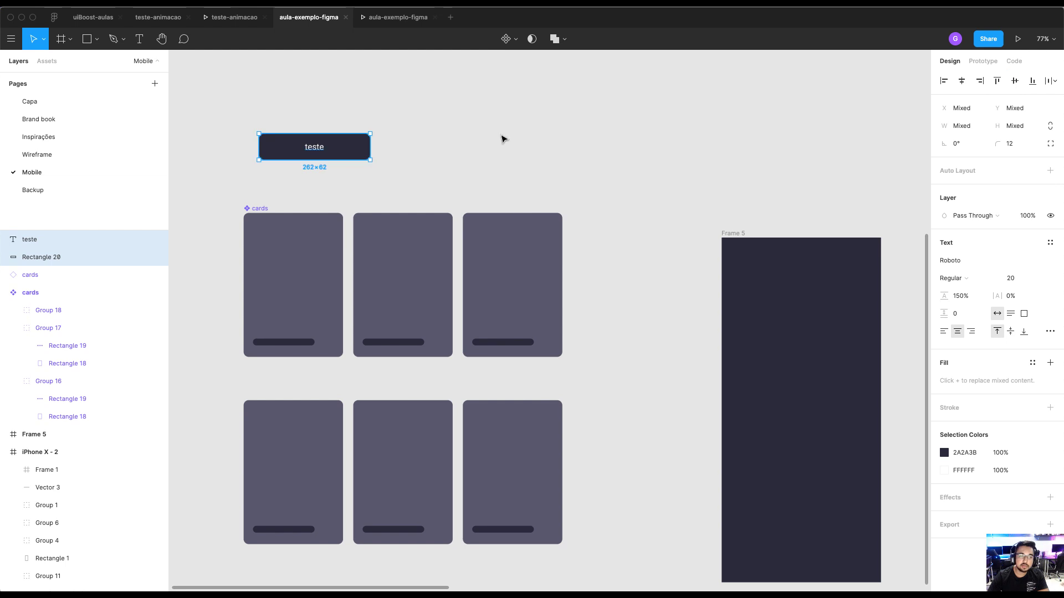
Create a component from the rectangle and its text and rename it "button"
left_click(503, 40)
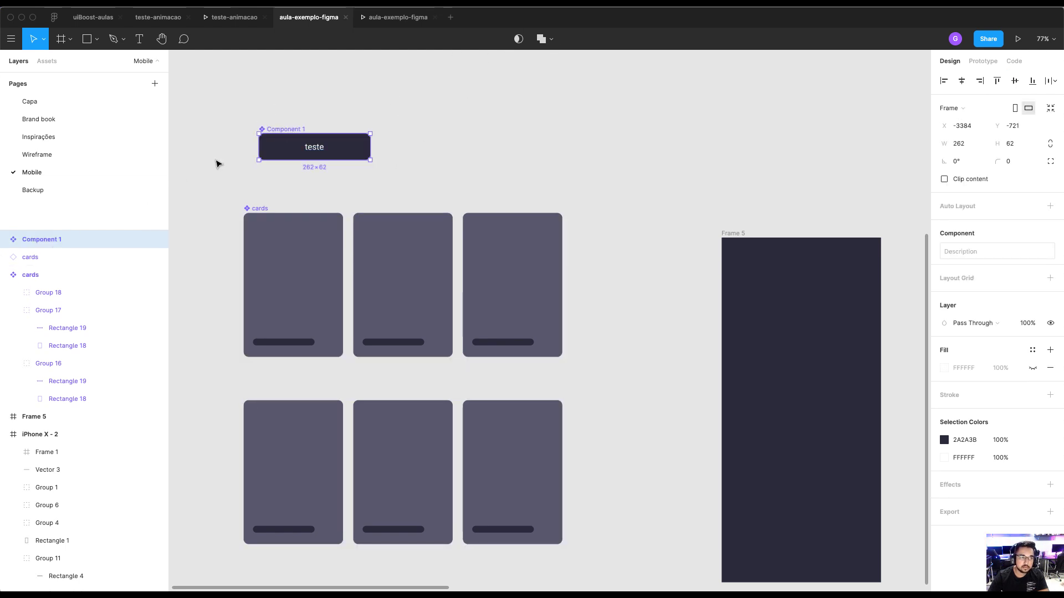
double_click(58, 243)
type("b")
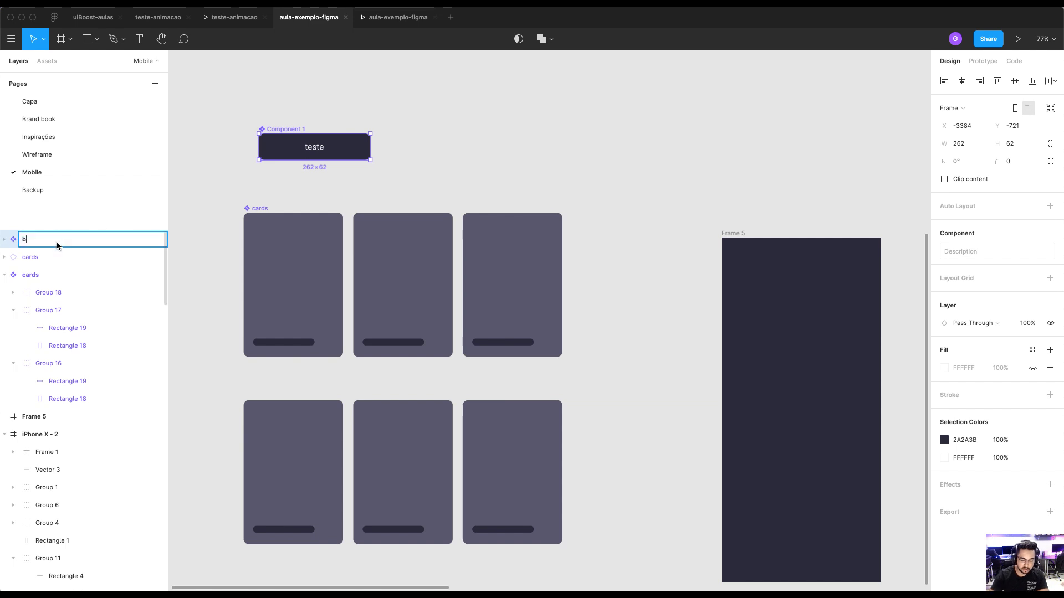
type("utton")
key("Return")
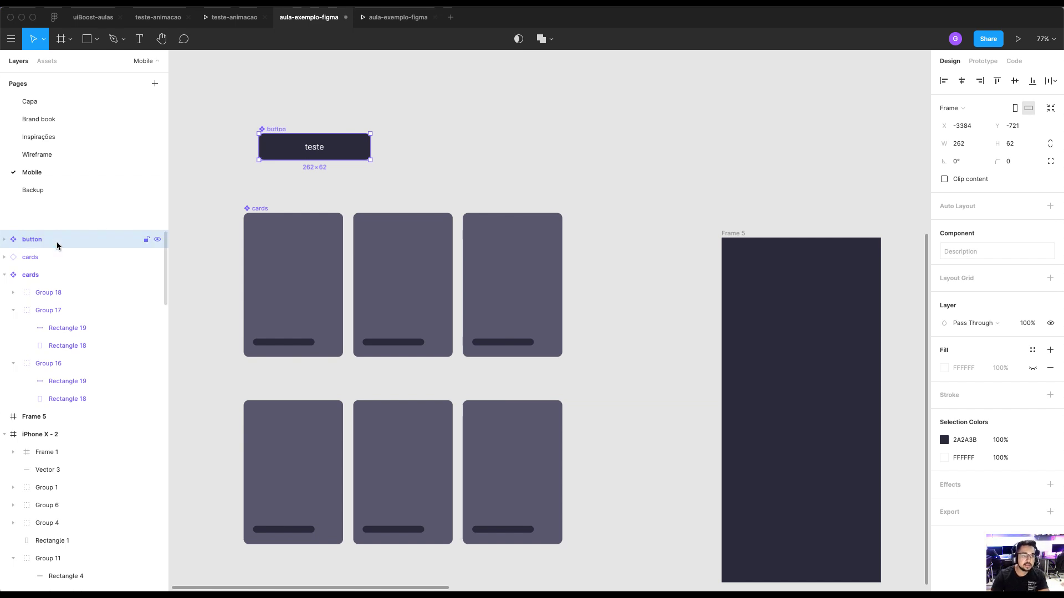
left_click(252, 138)
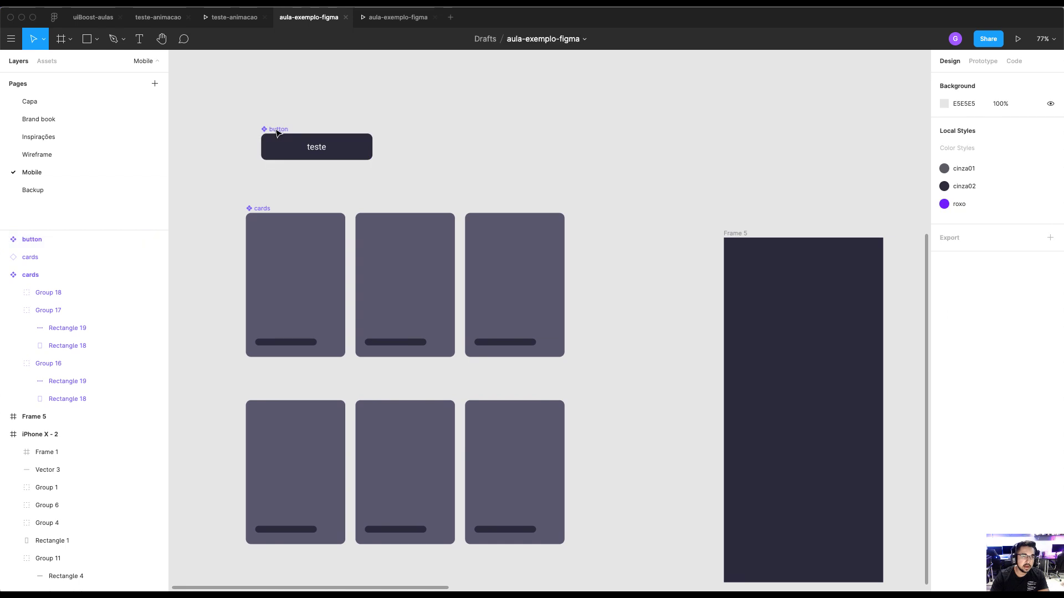
Duplicate the button component to place an instance beside it at about X -2990, level with the original
left_click_drag(277, 139, 443, 138)
key("Escape")
left_click(443, 142)
scroll(444, 143, "up", 5)
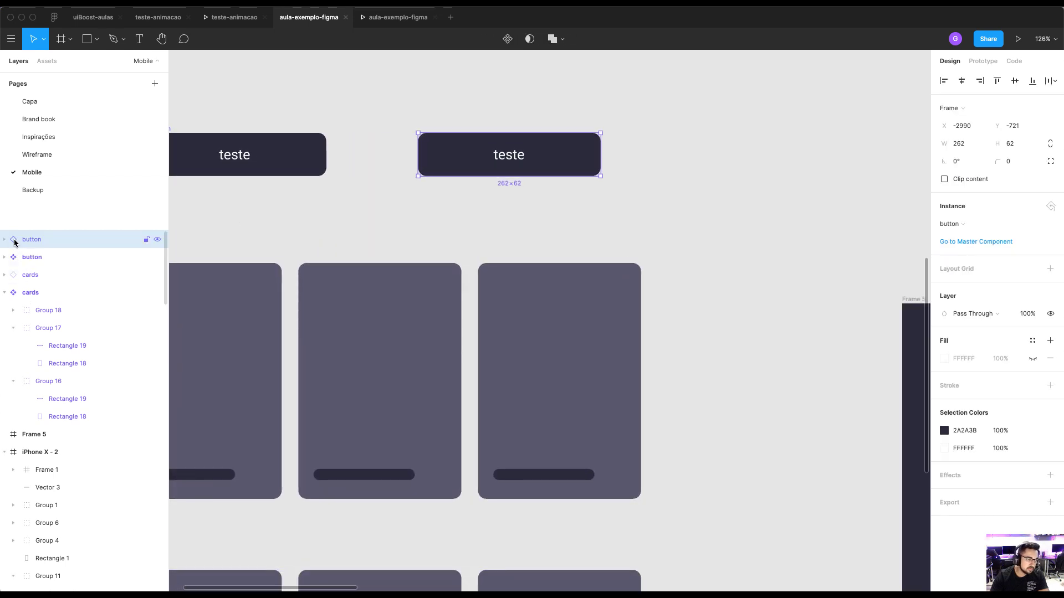
scroll(17, 244, "down", 1)
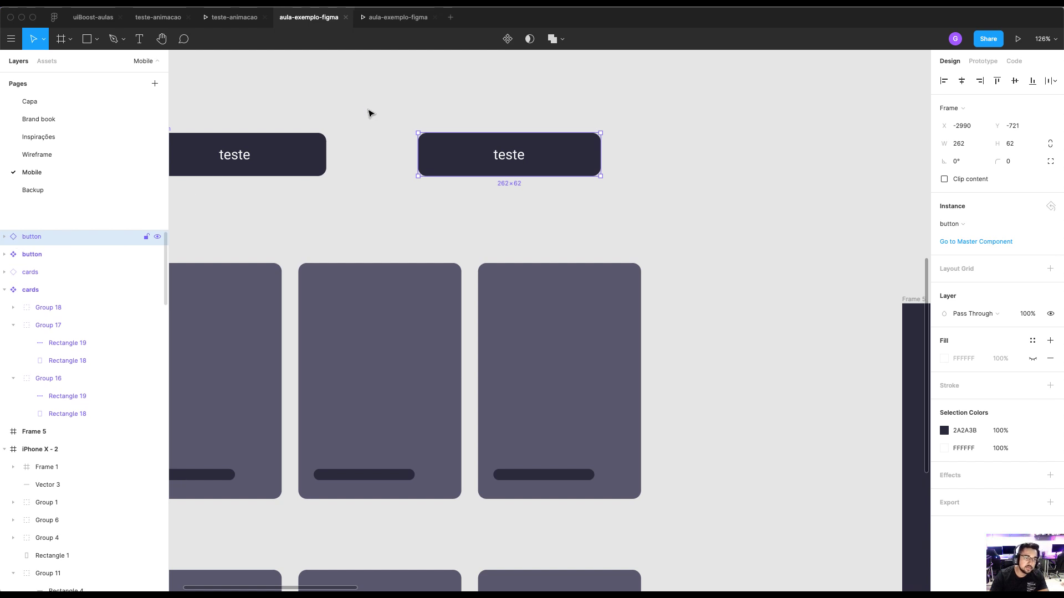
Apply the "roxo" colour style to the rectangle inside the main button component
left_click(282, 105)
double_click(295, 152)
left_click(1032, 287)
left_click(988, 328)
left_click(404, 107)
scroll(519, 188, "left", 3)
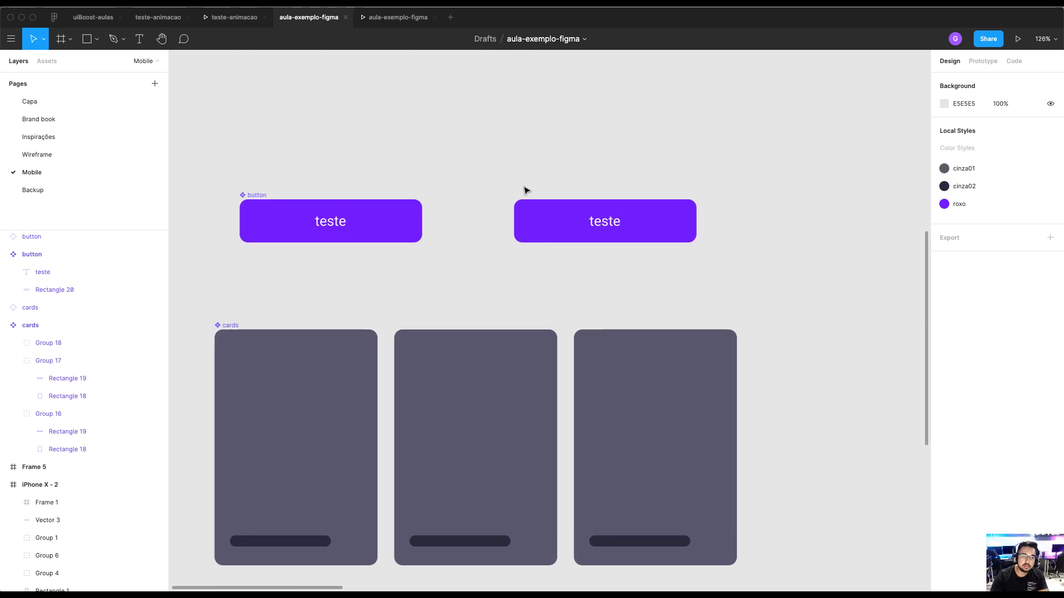
Select the main button component above the cards
scroll(521, 189, "down", 5)
scroll(492, 218, "up", 3)
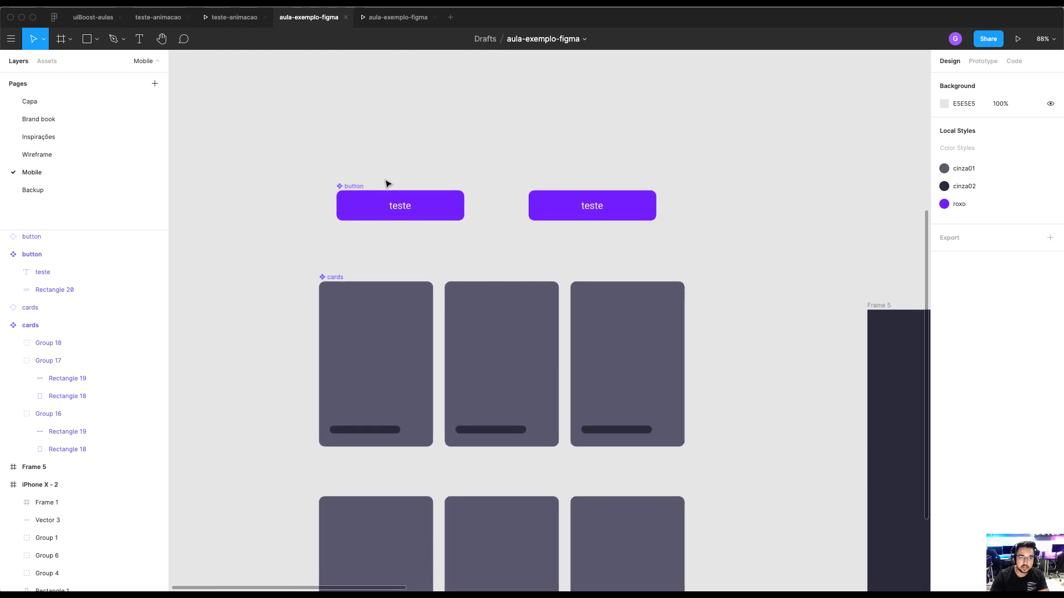
left_click(355, 191)
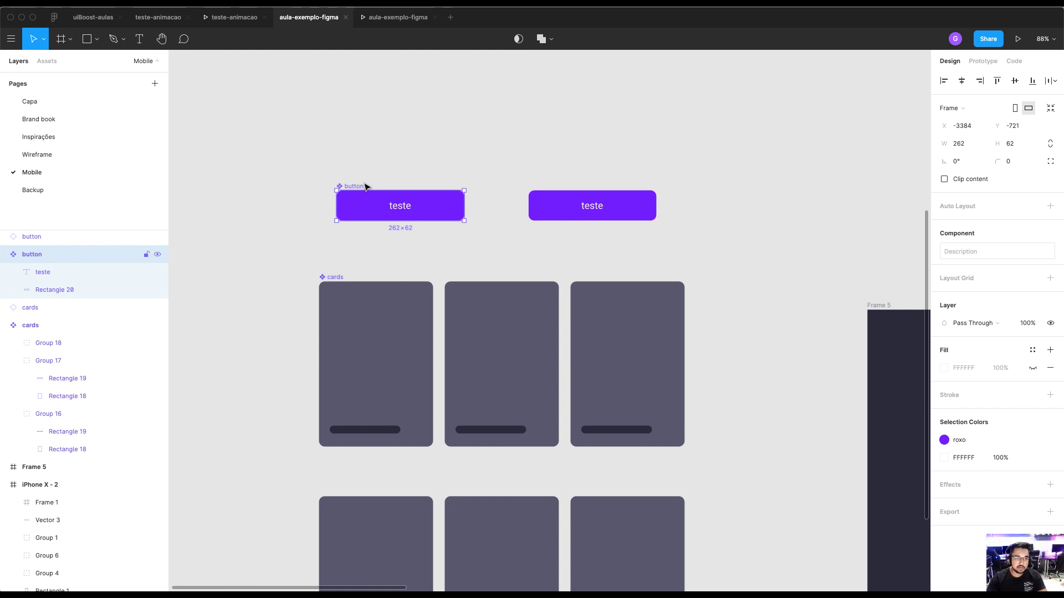
Delete the purple "teste" button component and its copy from the canvas
left_click_drag(523, 165, 492, 142)
left_click_drag(272, 128, 597, 218)
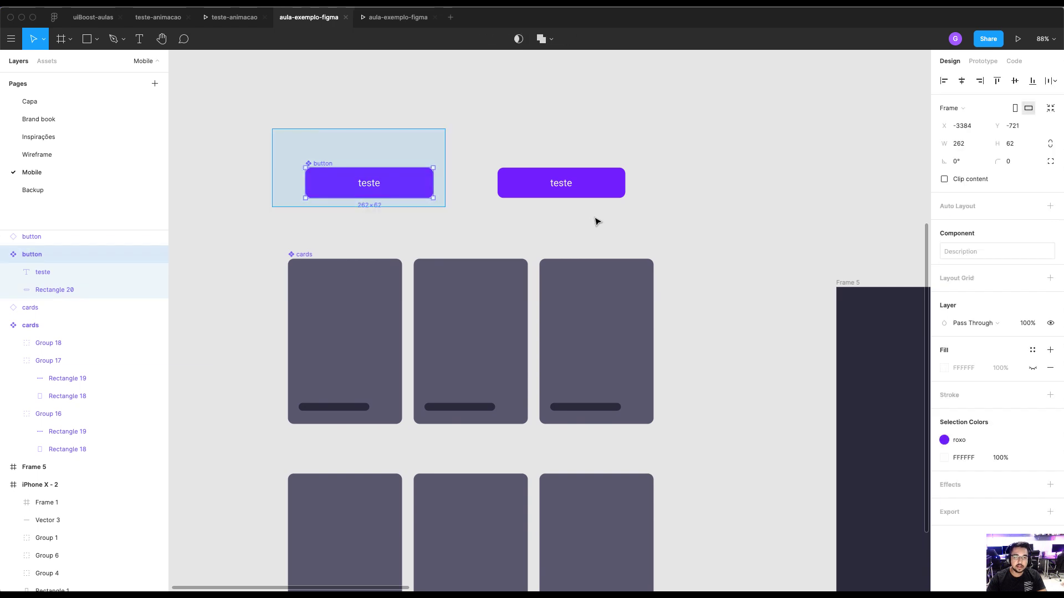
key("Delete")
Move the lower cards instance into Frame 5, placing it at X 32, Y 133
left_click_drag(608, 262, 592, 135)
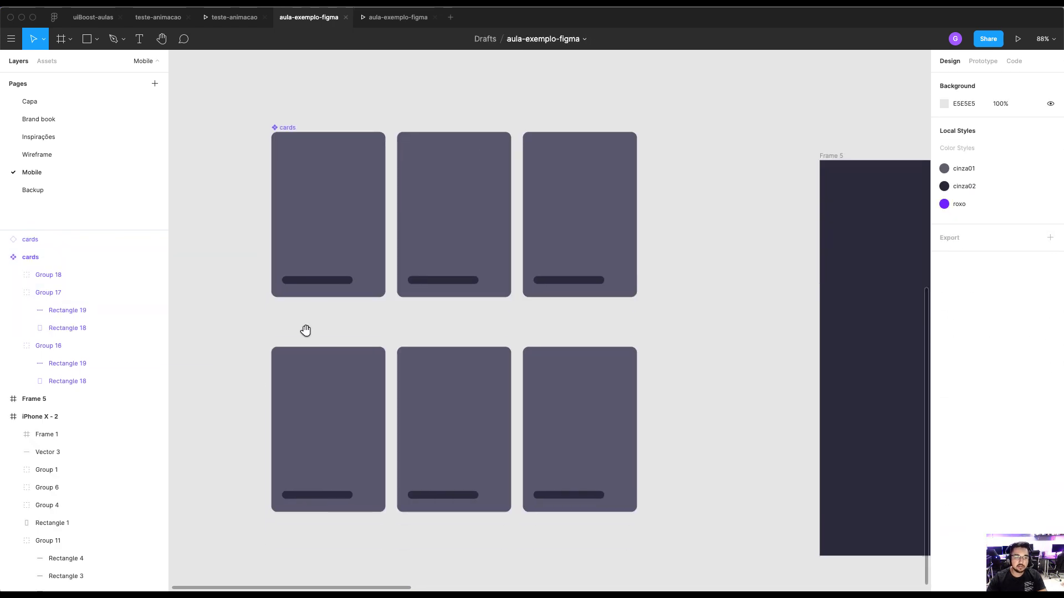
left_click_drag(333, 339, 273, 342)
mouse_move(220, 132)
left_mouse_down()
mouse_move(214, 156)
mouse_move(225, 142)
left_mouse_up()
scroll(499, 193, "right", 5)
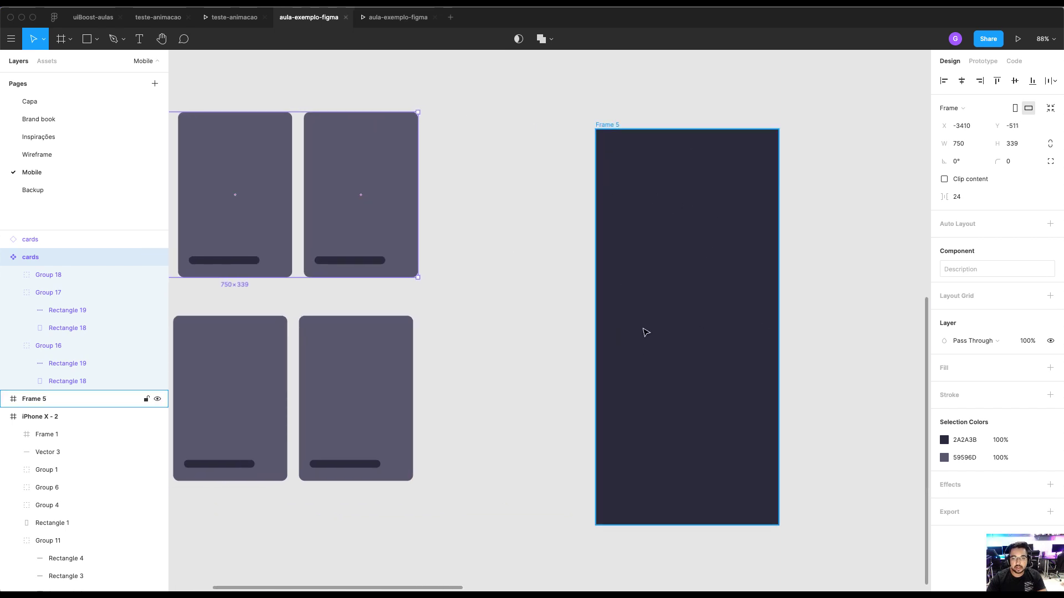
scroll(672, 229, "up", 1)
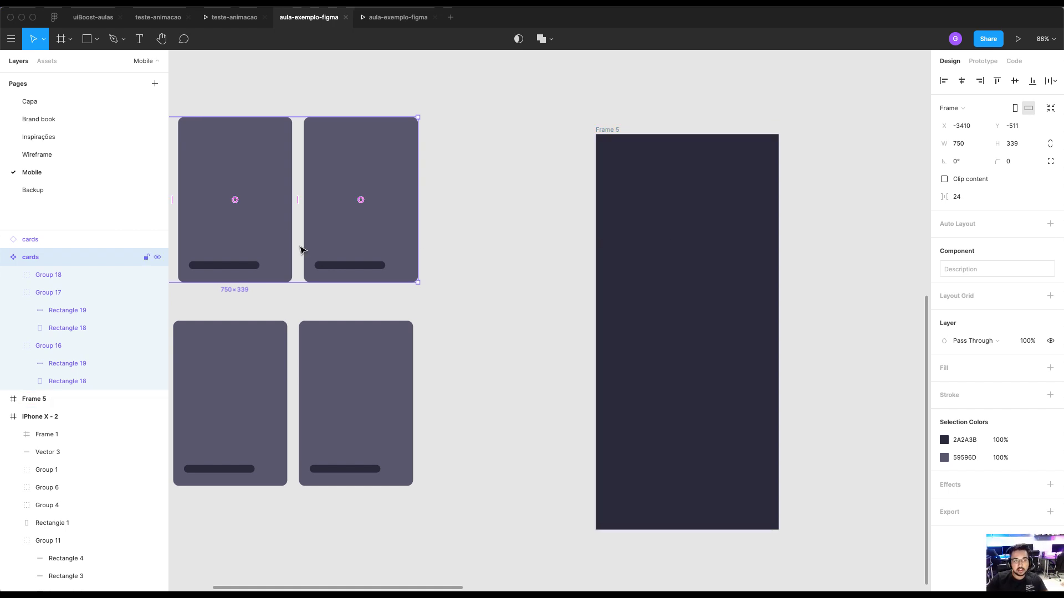
left_click_drag(287, 238, 505, 252)
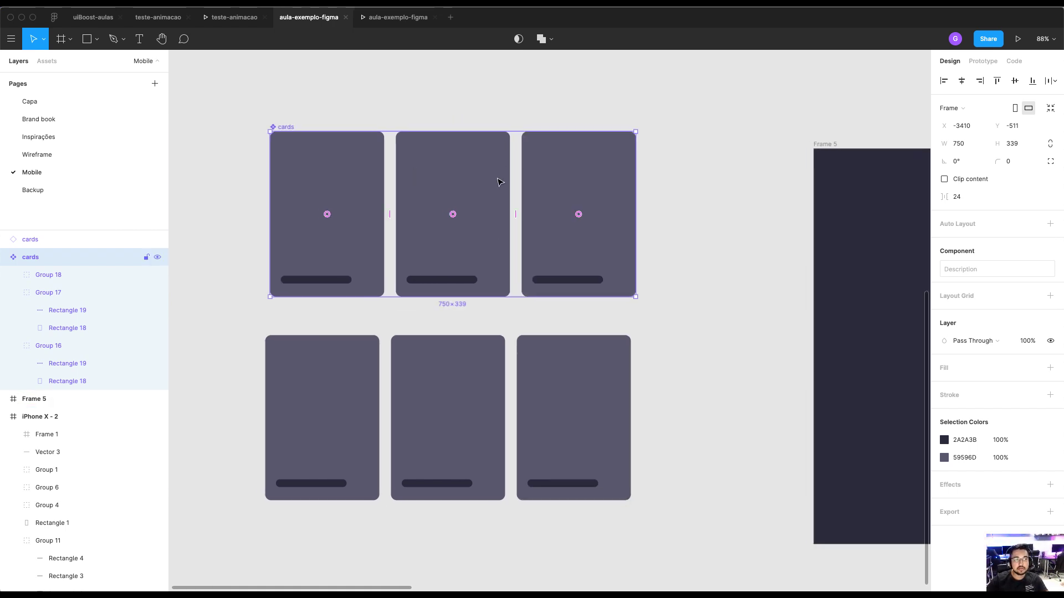
scroll(497, 183, "right", 2)
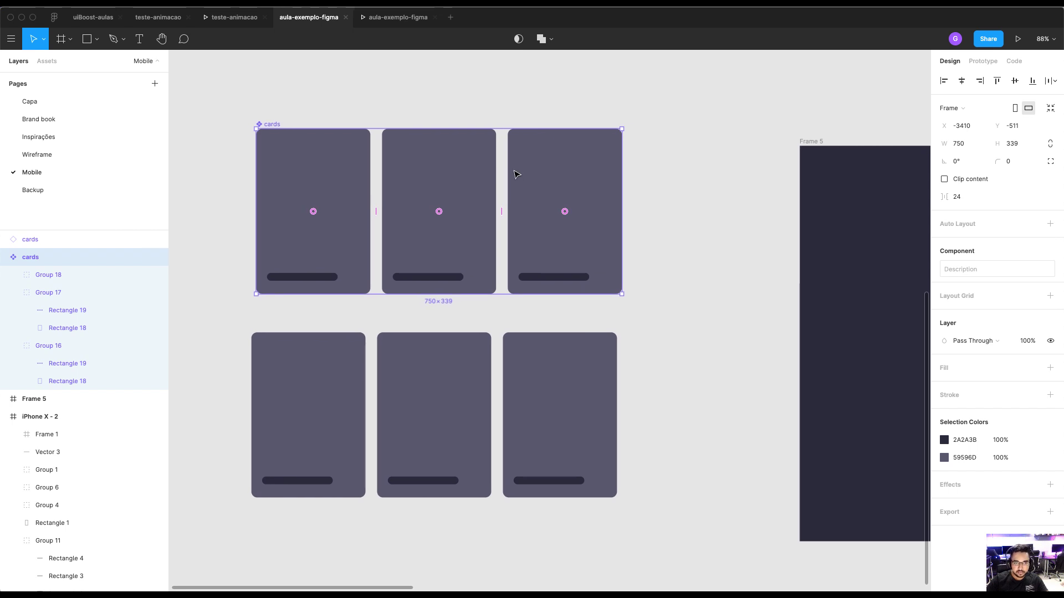
left_click(310, 353)
scroll(404, 356, "right", 3)
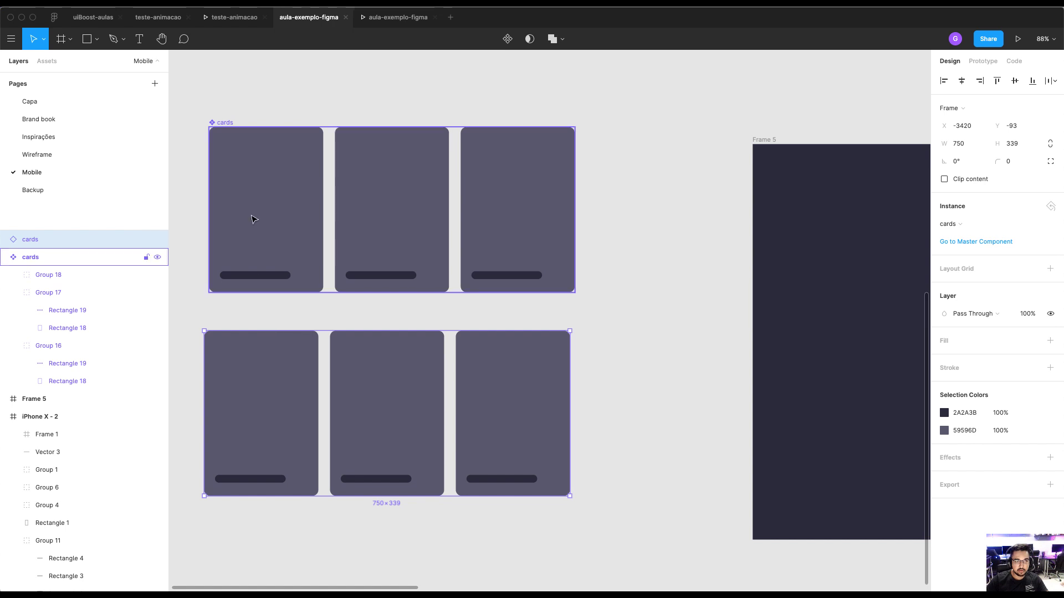
left_click_drag(254, 360, 672, 240)
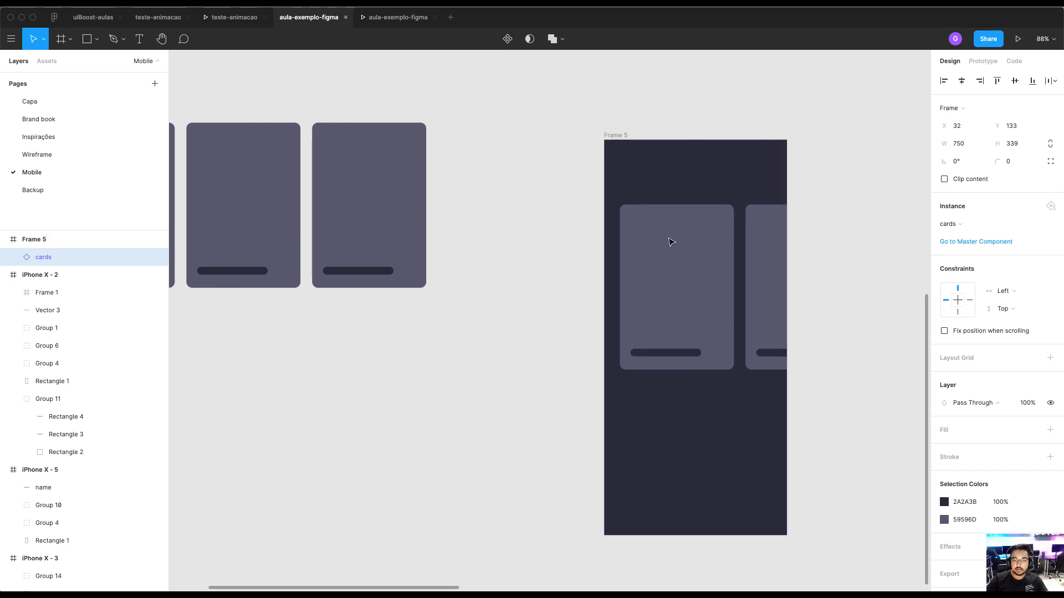
Change the fill of the first card's background rectangle in the cards master component to purple 7A438D
scroll(765, 240, "left", 8)
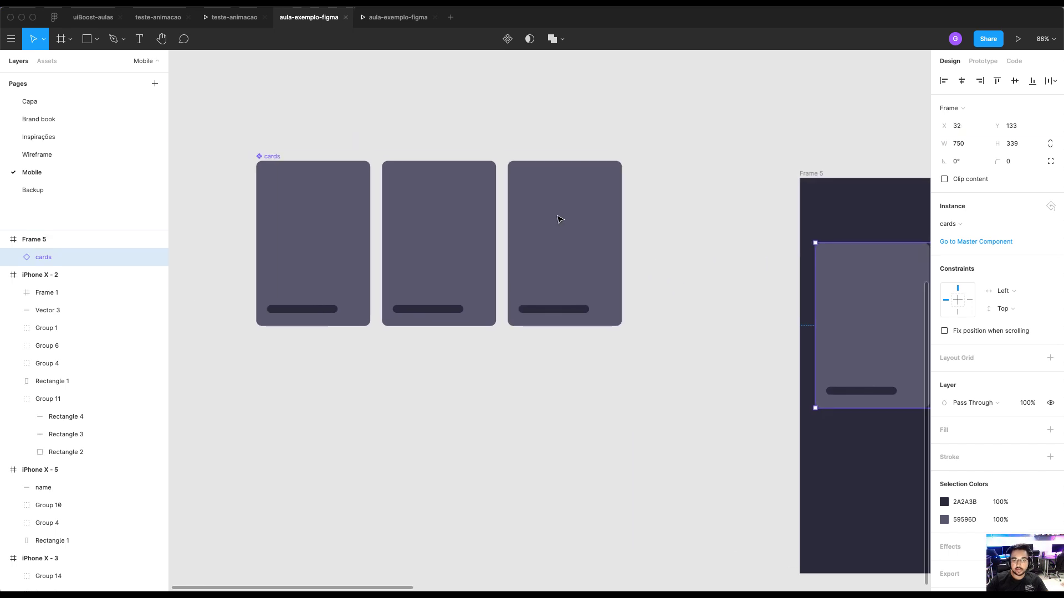
left_click(272, 157)
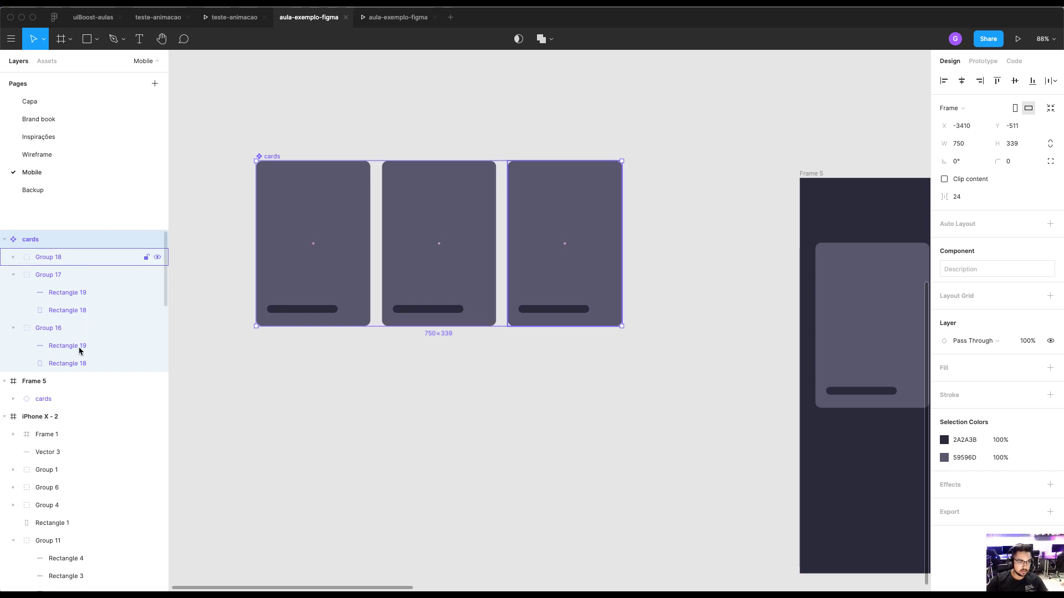
key("Return")
left_click(14, 328)
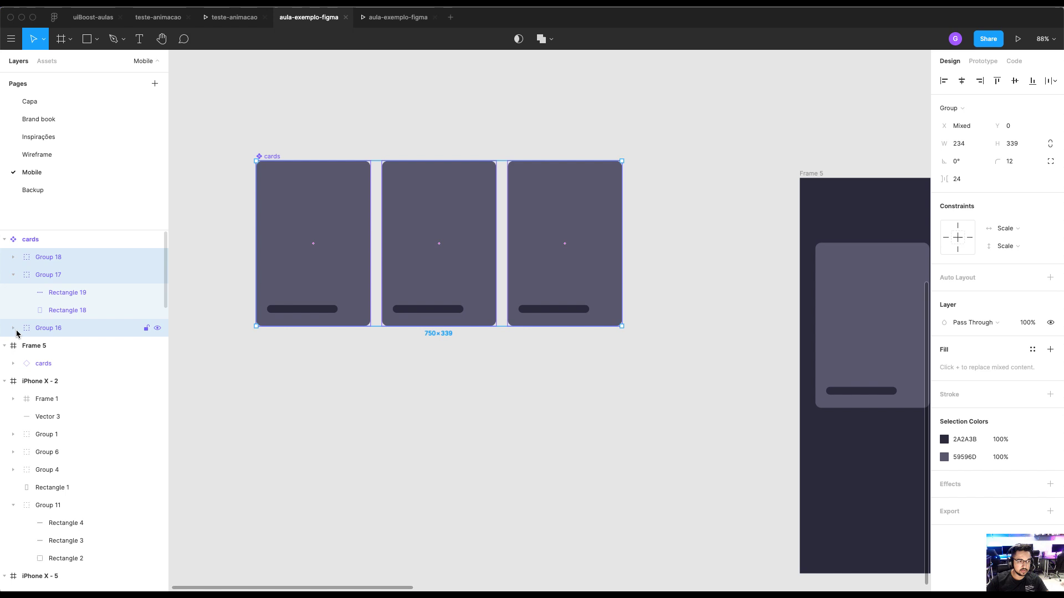
scroll(527, 128, "up", 1)
left_click(527, 128)
left_click(327, 213, "super")
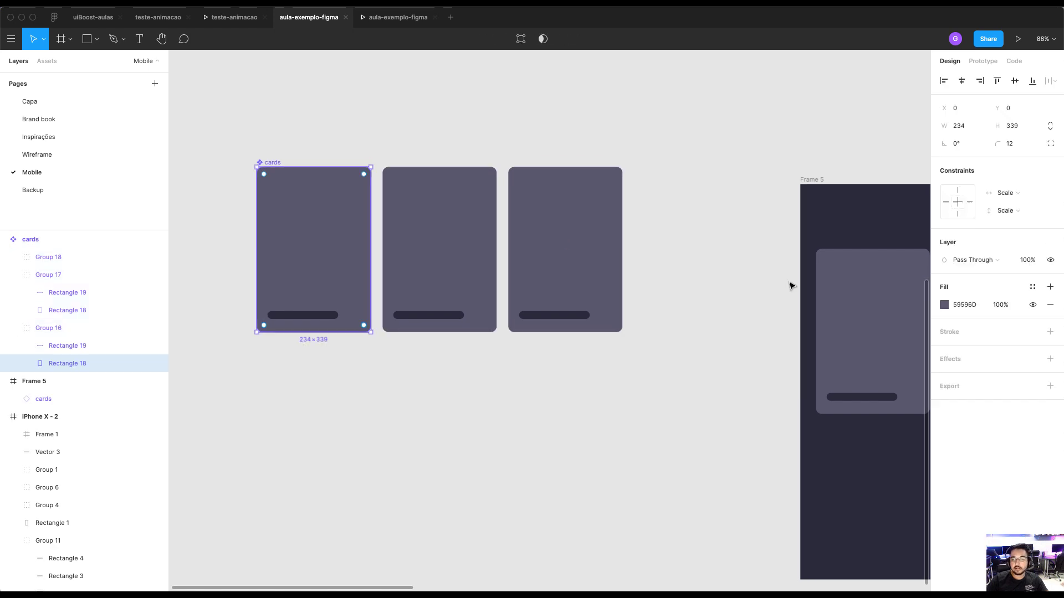
left_click(944, 306)
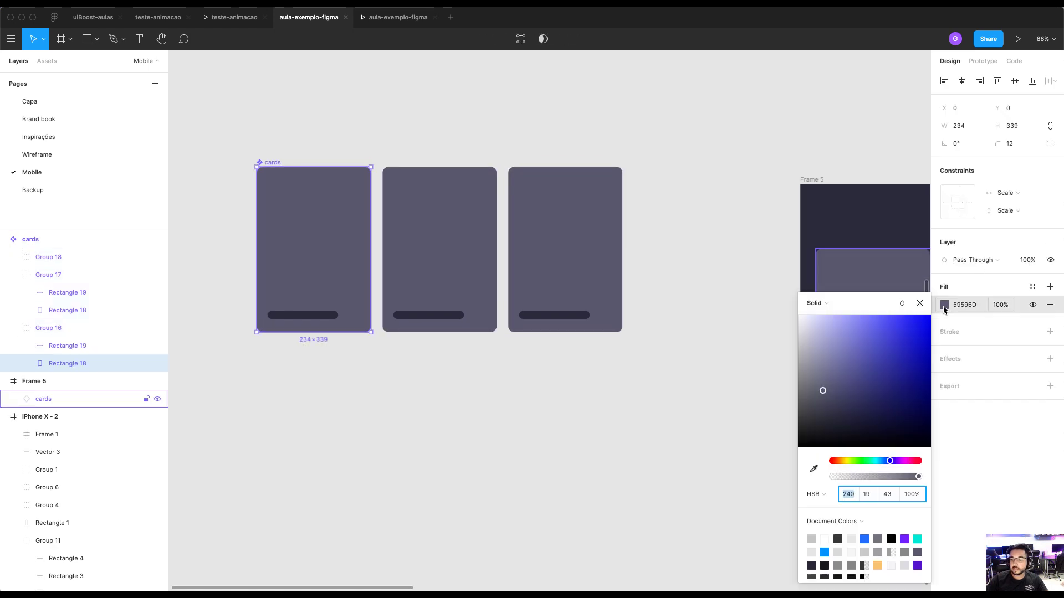
left_click(902, 462)
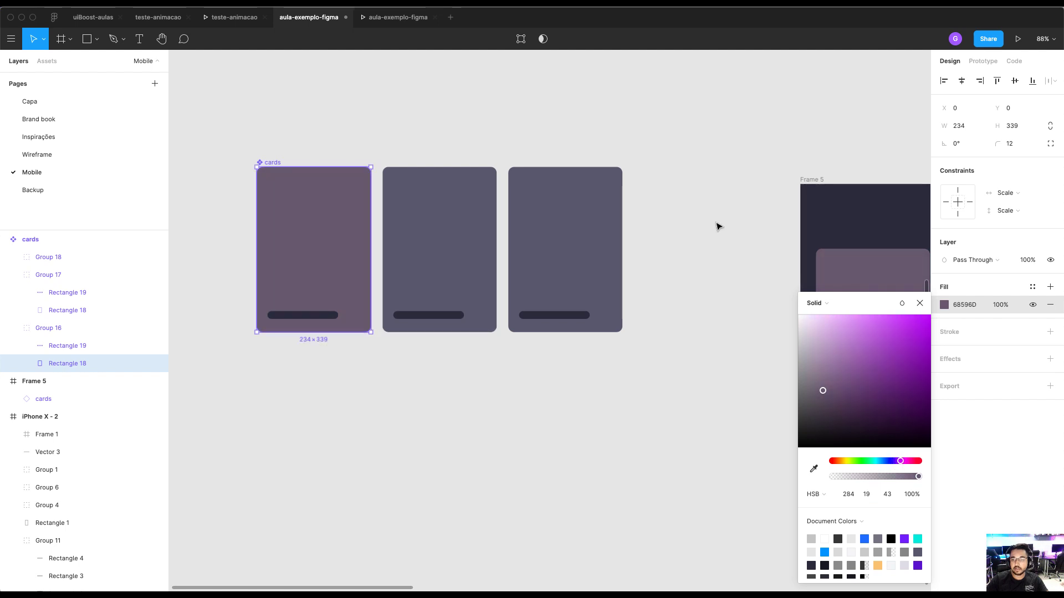
scroll(717, 226, "right", 5)
scroll(717, 226, "down", 1)
left_click_drag(903, 347, 867, 373)
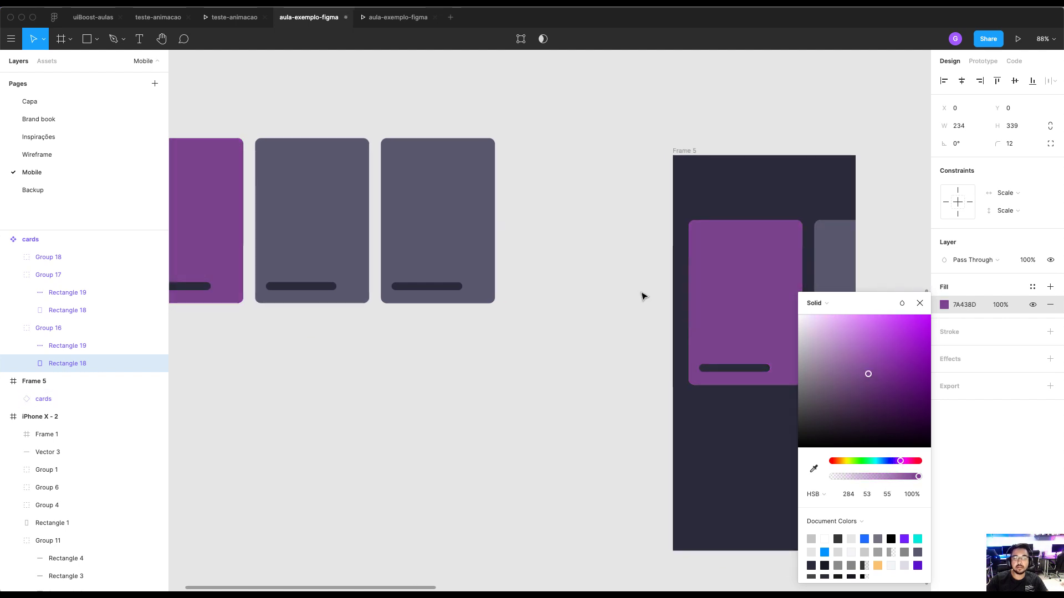
Undo the fill colour changes on the master component's first card and clear the selection
left_click(608, 219)
key("ctrl+z")
key("ctrl+z")
key("ctrl+z")
scroll(600, 152, "left", 4)
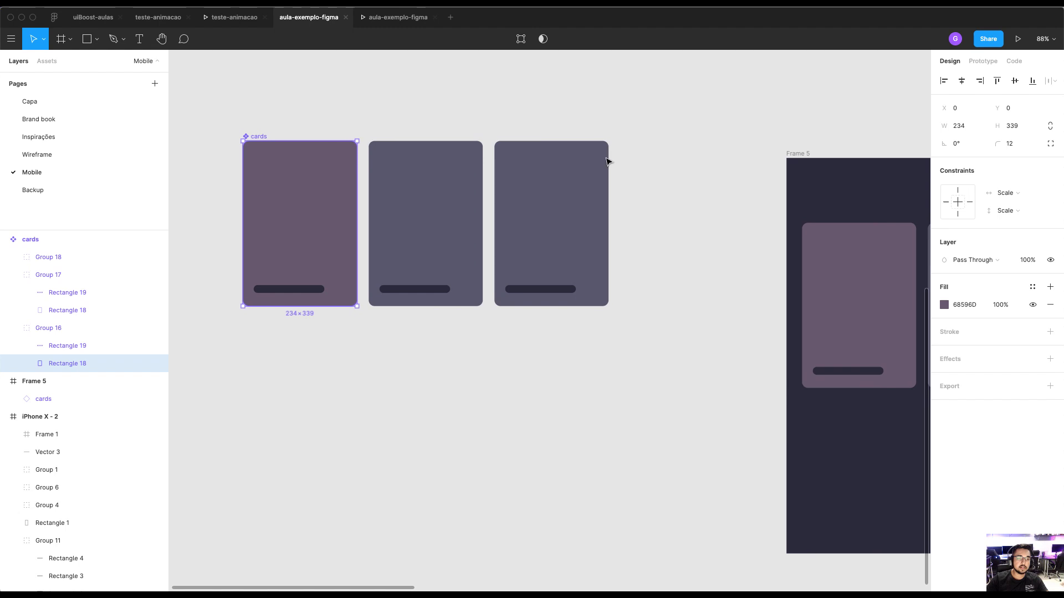
left_click(632, 132)
Collapse the card groups in the cards component and select Group 16, Group 17 and Group 18 together
left_click(263, 195)
left_click(27, 257)
left_click(13, 274)
left_click(14, 297)
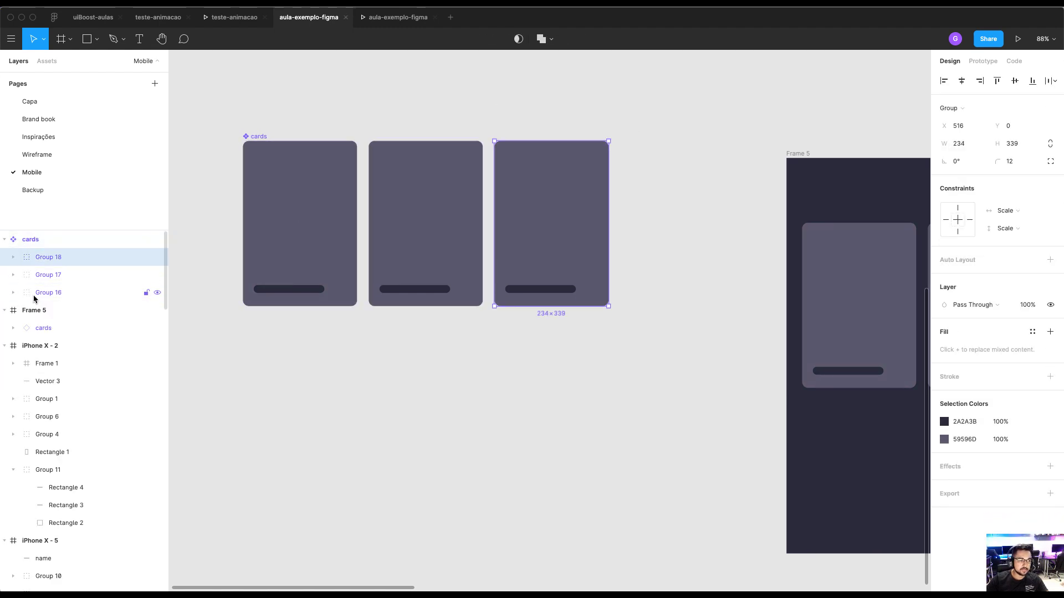
left_click(58, 298)
left_click(60, 262, "shift")
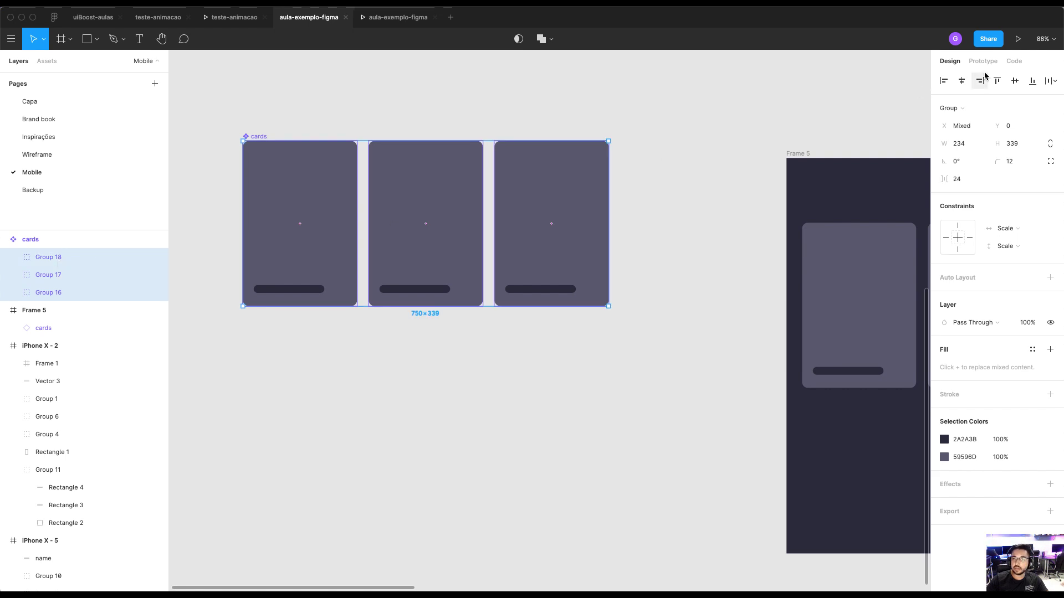
Check the teste-animacao prototype by opening and closing the detail screen and scrolling its cards horizontally, and return to the aula-exemplo-figma file
left_click(221, 22)
left_click(482, 213)
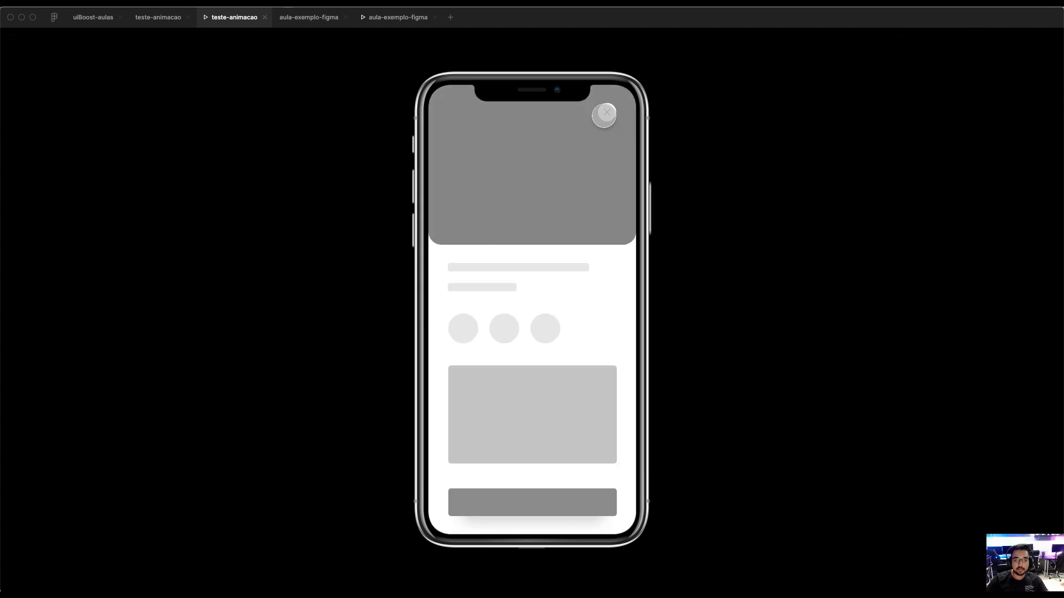
left_click(607, 112)
scroll(612, 219, "right", 2)
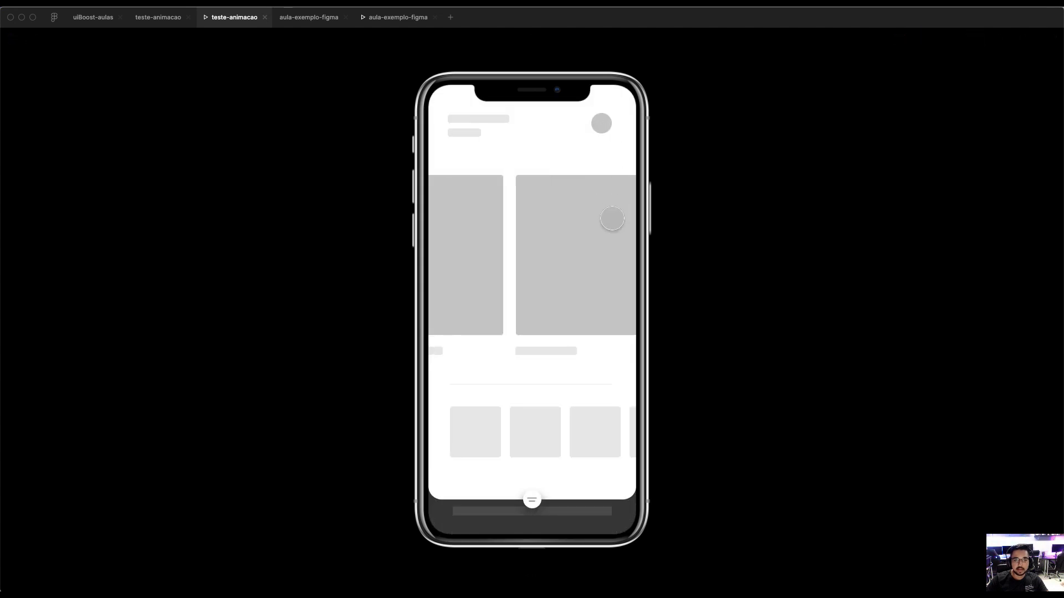
left_click(309, 21)
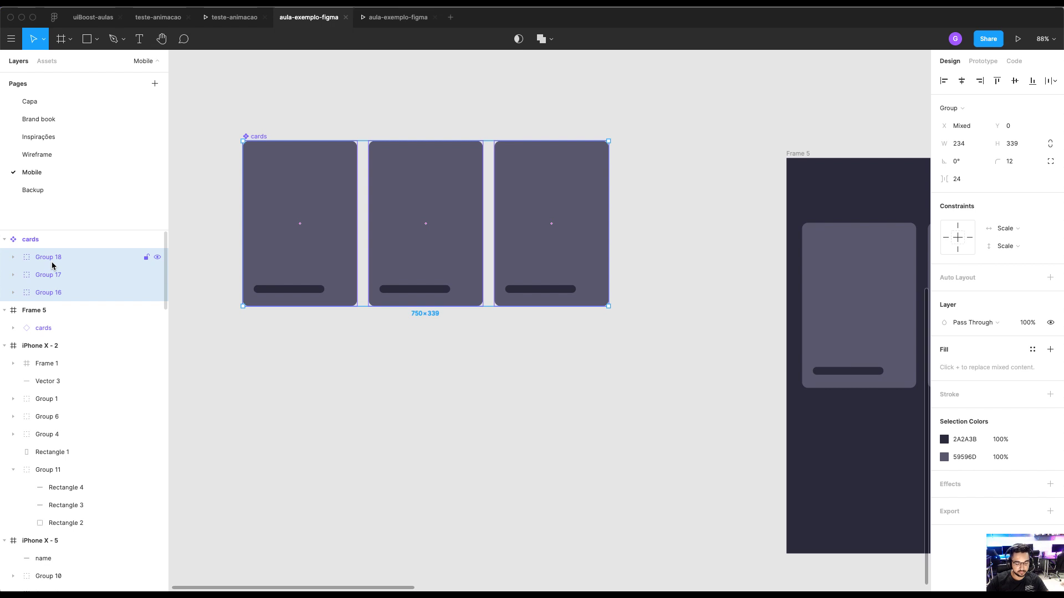
Wrap the three selected card groups in a single frame inside the cards component
key("super+alt+g")
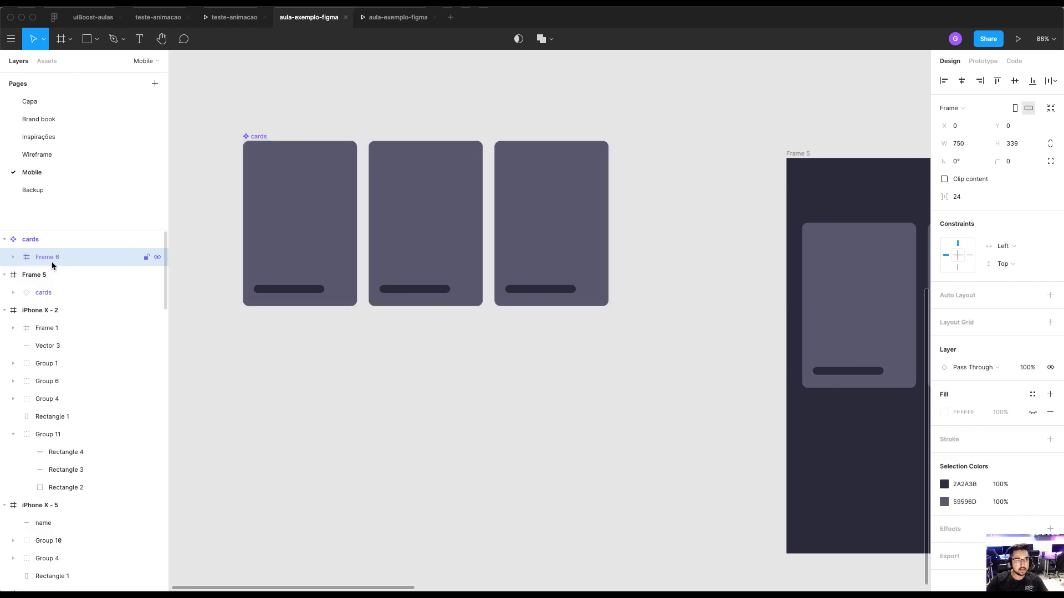
key("shift+super+g")
right_click(149, 8)
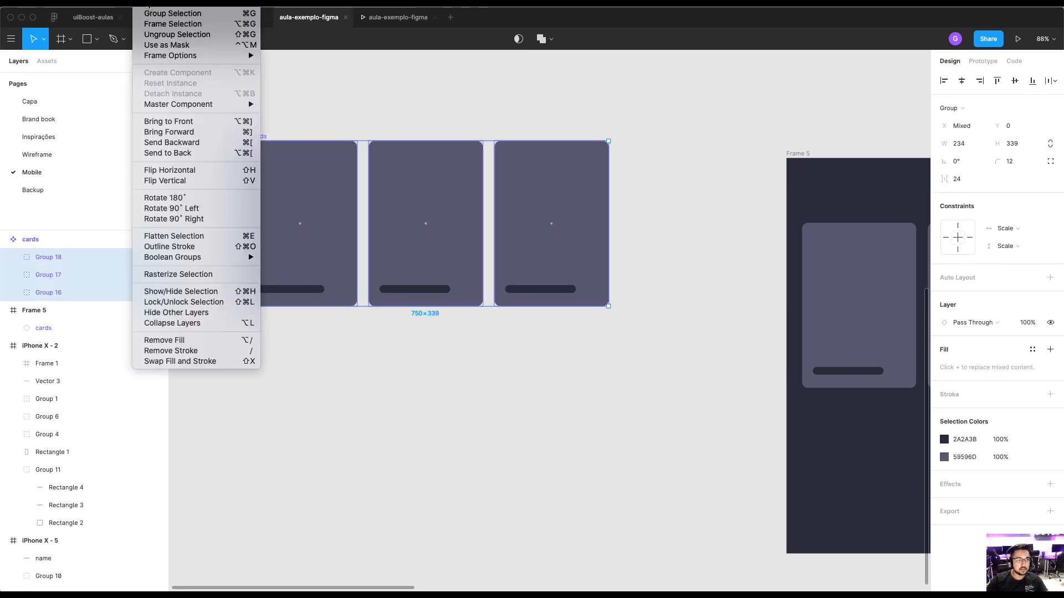
left_click(184, 24)
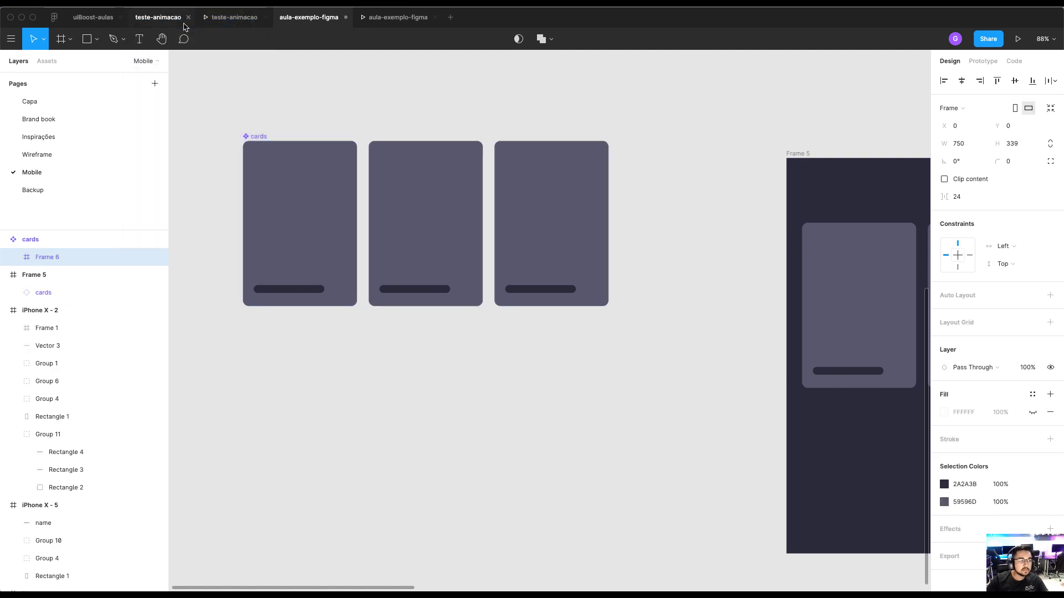
key("shift+super+g")
right_click(158, 7)
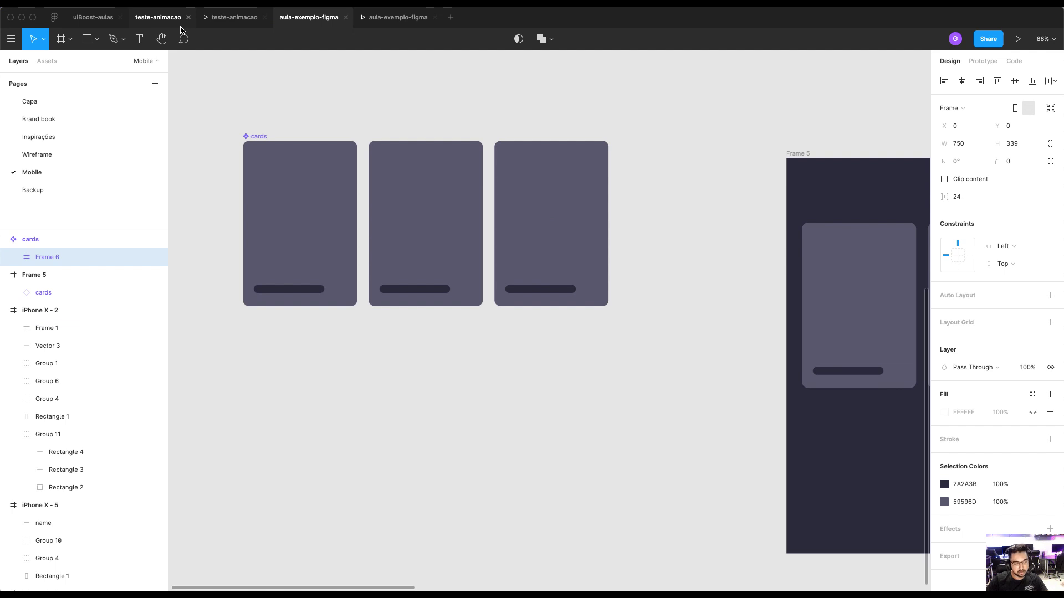
Narrow Frame 6, which wraps the three cards, to about 354 px wide without resizing the cards
left_click(25, 258)
left_click(14, 259)
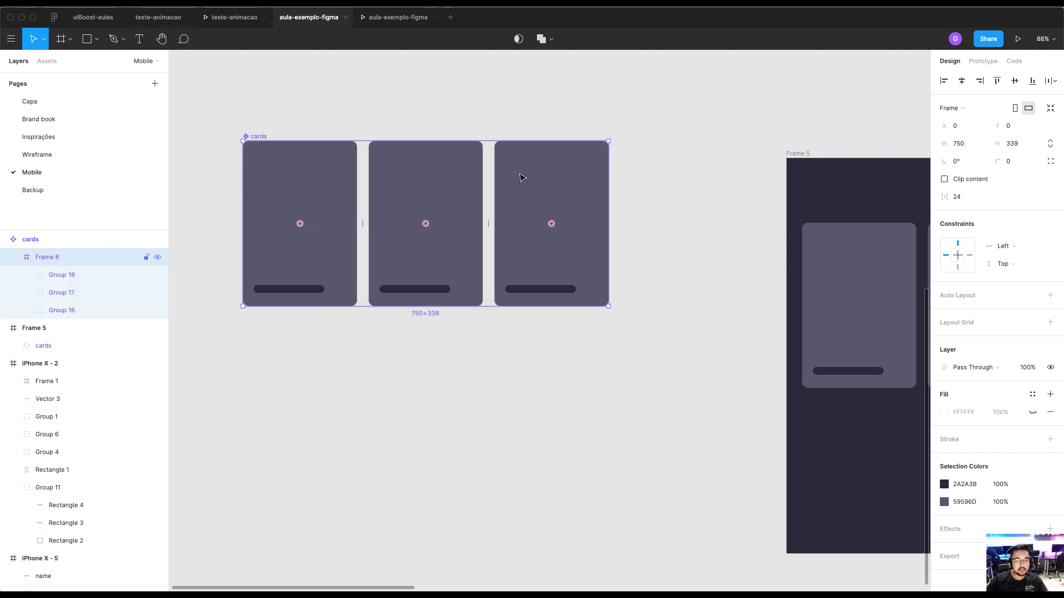
left_click(78, 270)
left_click(73, 311, "shift")
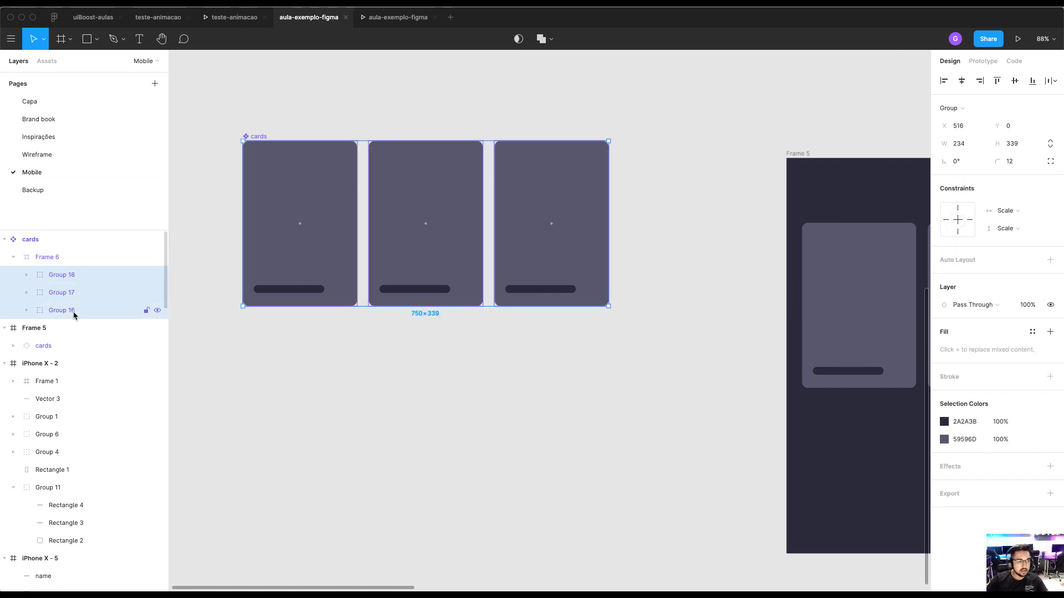
left_click(81, 260)
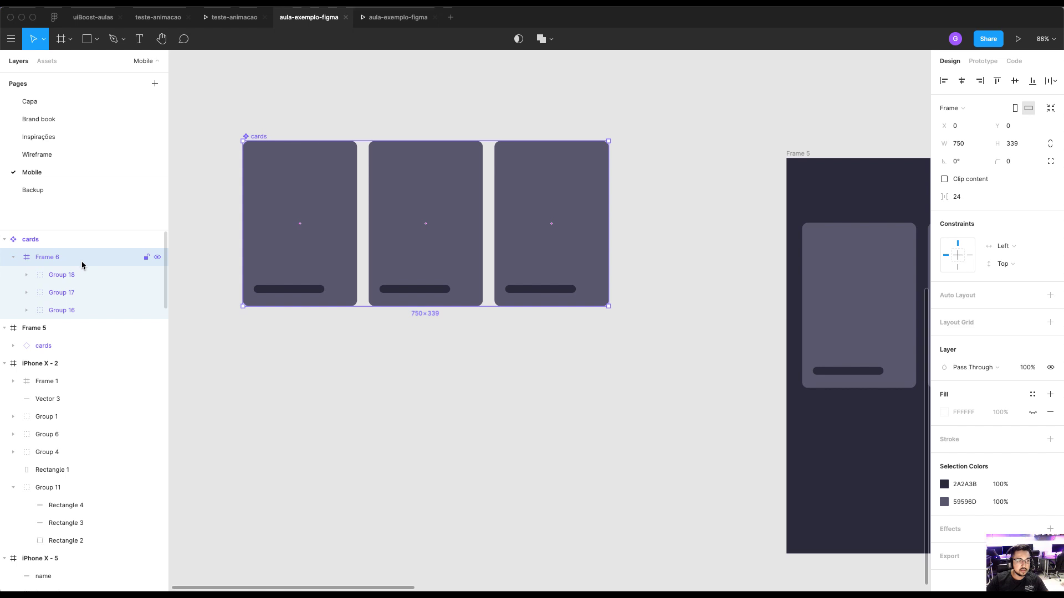
left_click_drag(609, 221, 414, 220)
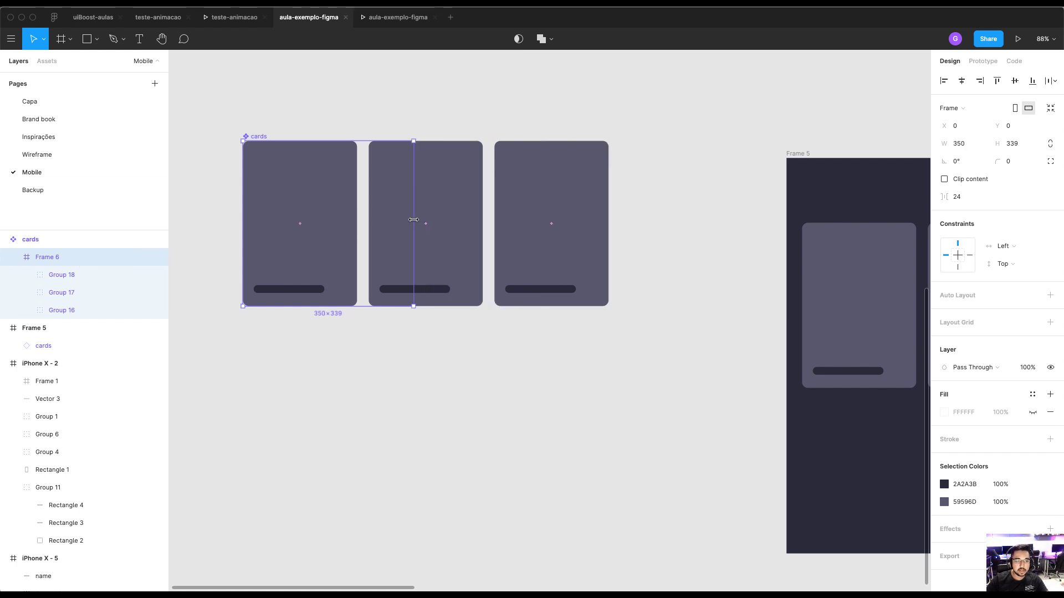
Set the overflow behavior of Frame 6 in the cards component to Horizontal Scrolling
scroll(594, 230, "right", 5)
left_click(708, 262)
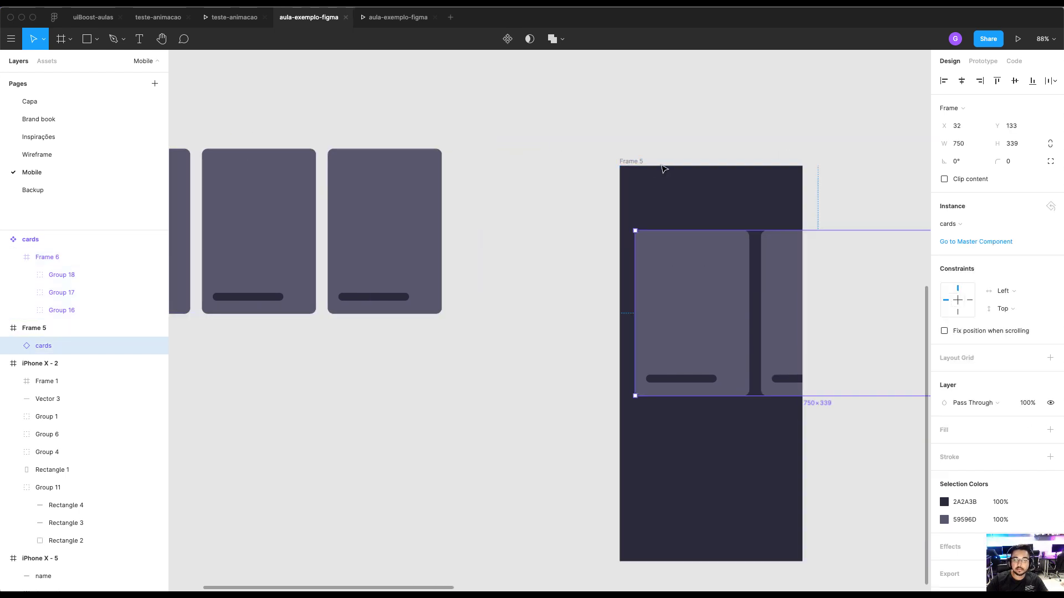
scroll(439, 138, "left", 5)
left_click(70, 258)
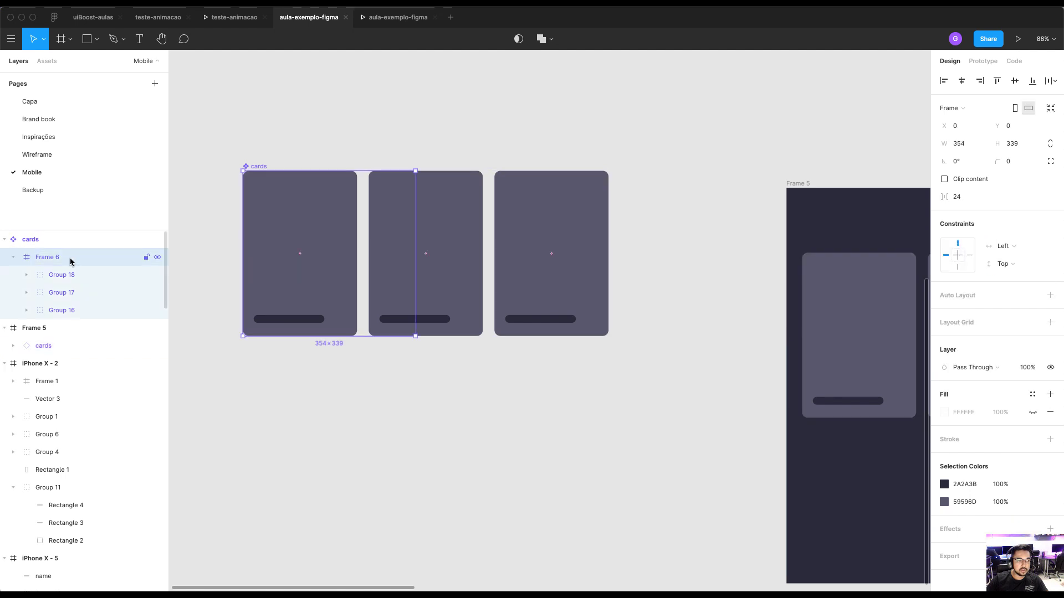
left_click(984, 65)
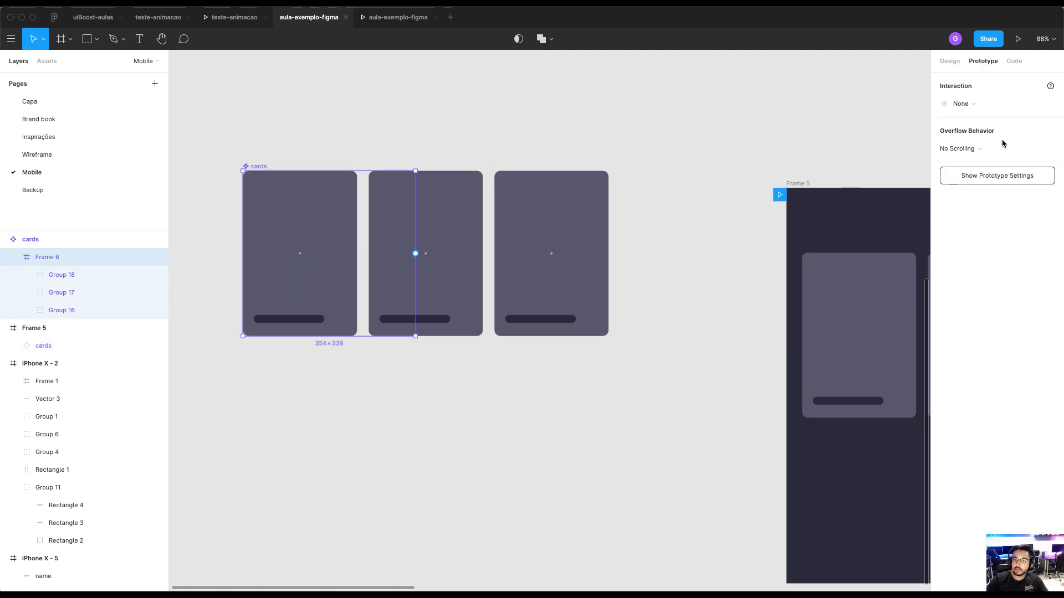
left_click(971, 148)
left_click(974, 161)
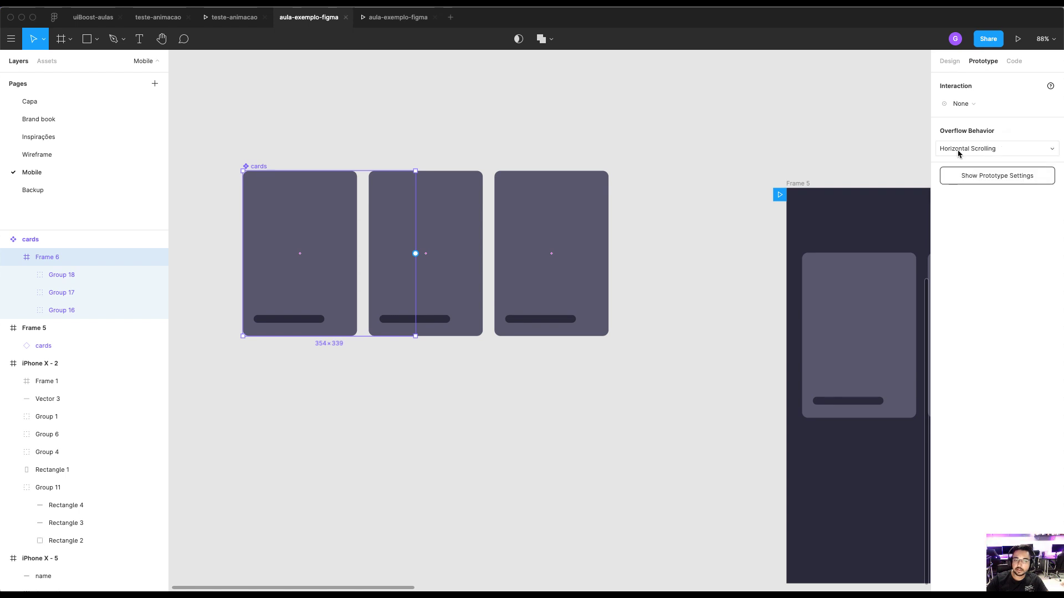
Present the aula-exemplo-figma prototype and scroll the cards sideways in both directions to test the carousel
key("super+alt+Return")
scroll(596, 248, "right", 3)
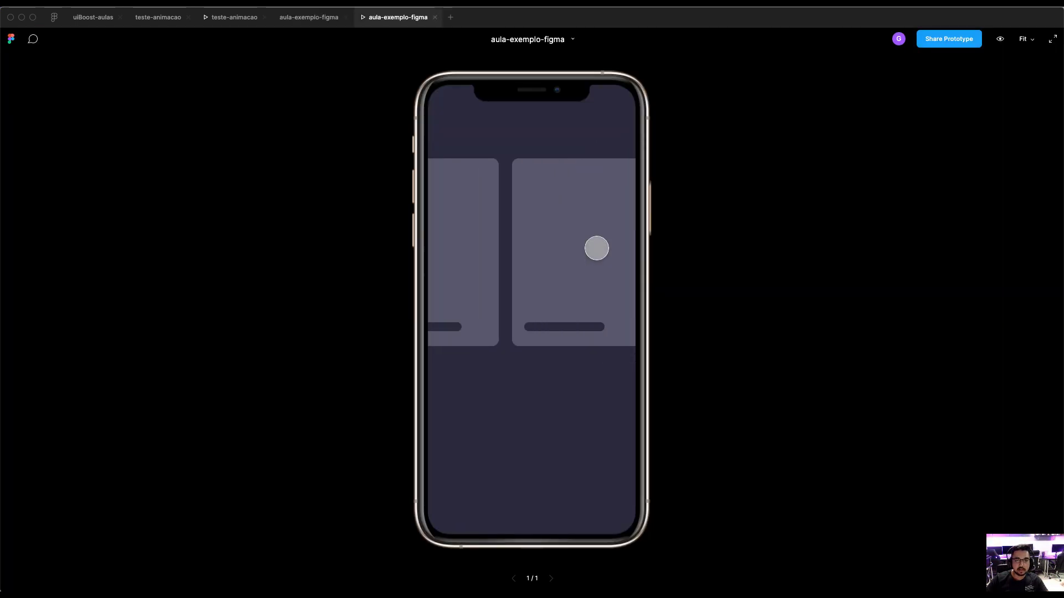
scroll(596, 248, "left", 3)
scroll(597, 248, "right", 3)
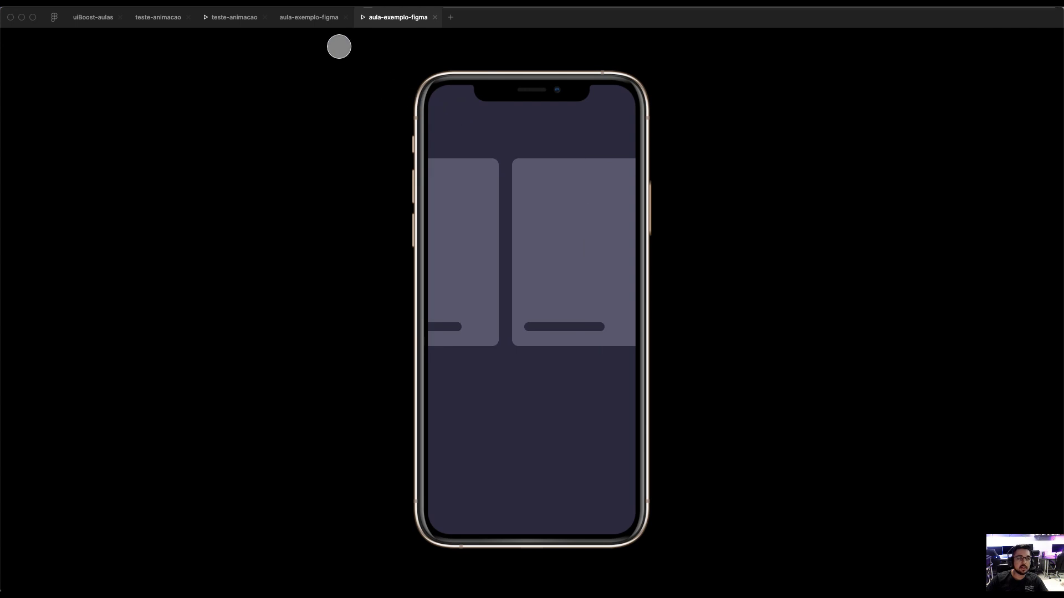
Widen Frame 6 to 750 px so it spans all three cards, and present the prototype to test the scrolling
left_click(308, 17)
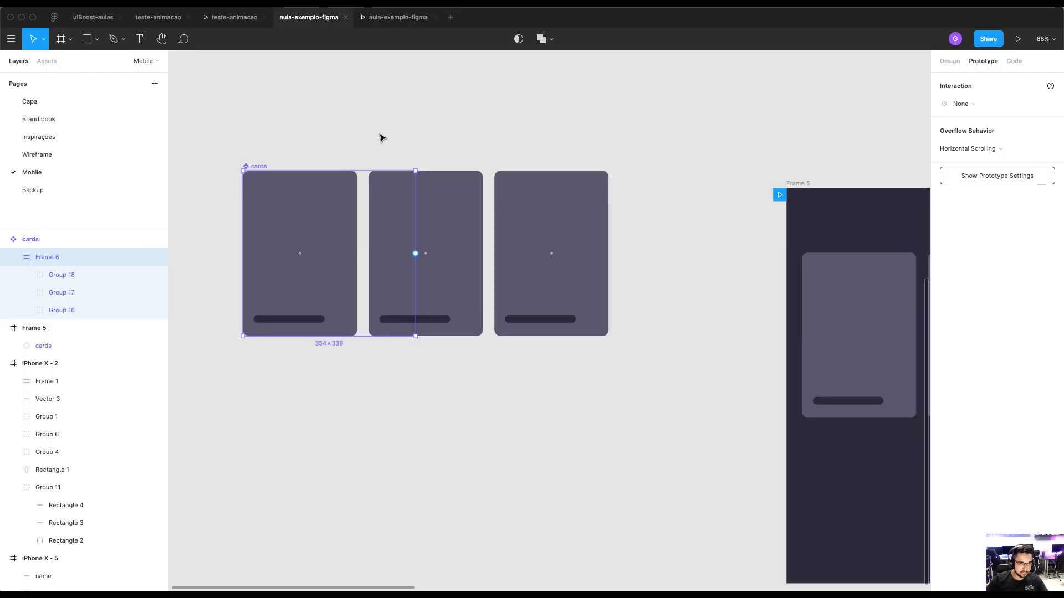
left_click_drag(415, 253, 478, 238)
key("ctrl+z")
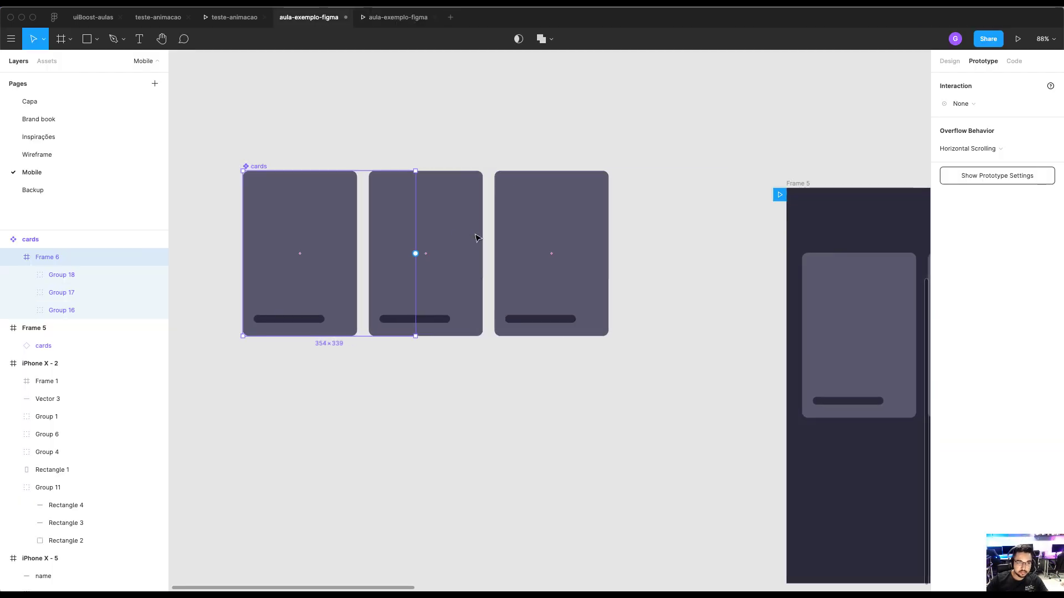
left_click(258, 153)
left_click(258, 166)
left_click(62, 261)
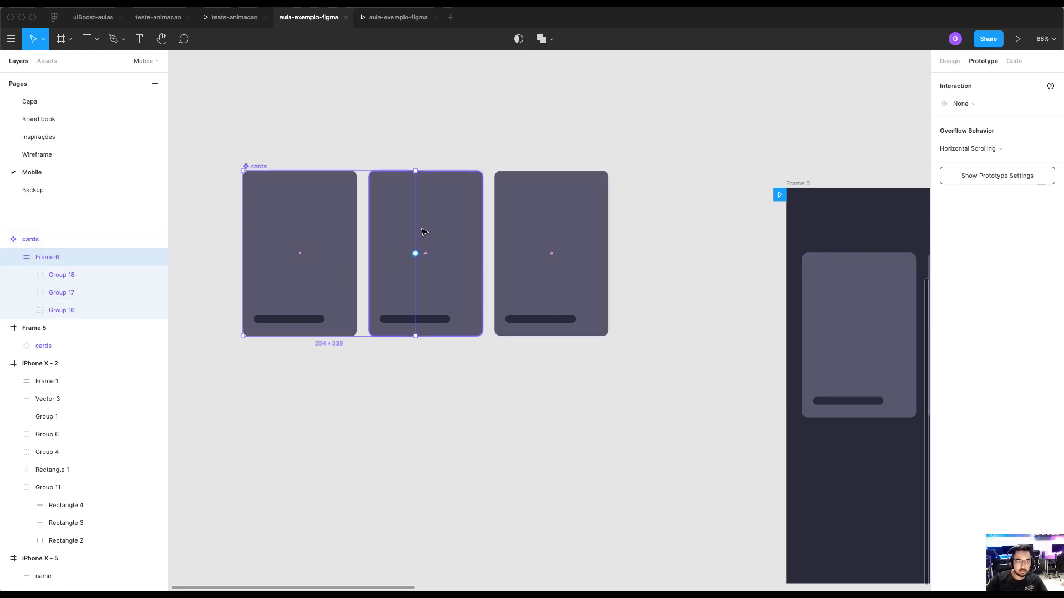
left_click_drag(417, 228, 609, 215)
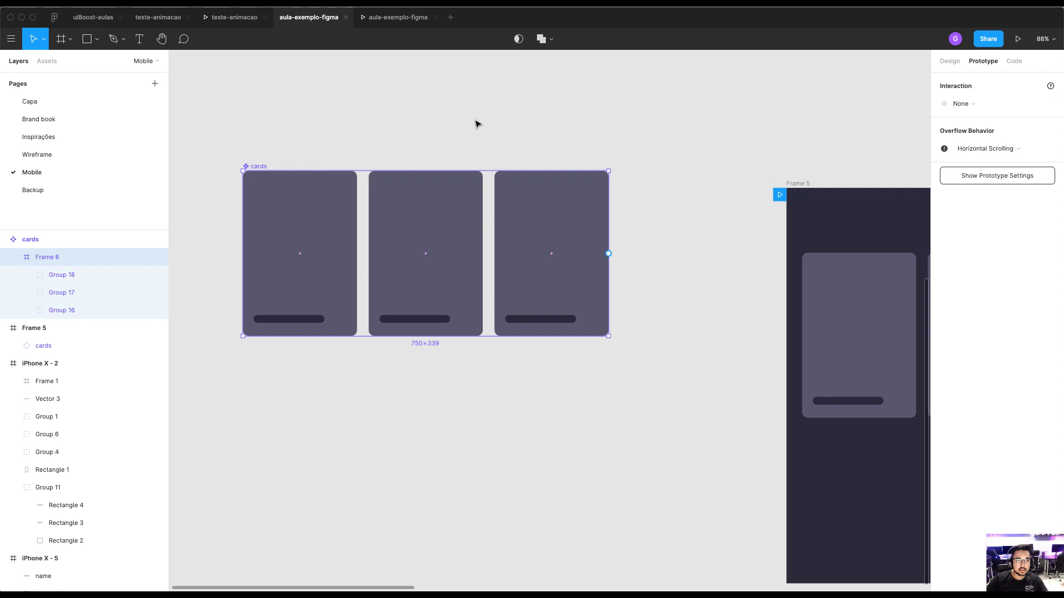
key("super+alt+Return")
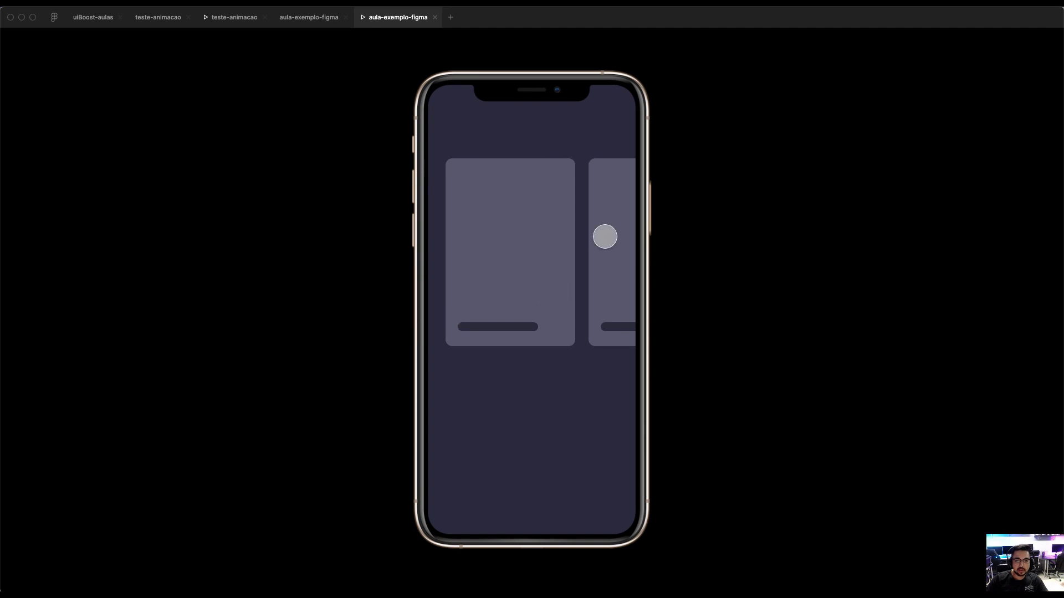
Narrow Frame 6 in the cards component to about 374 px wide, keeping its overflow behavior on Horizontal Scrolling
left_click(330, 17)
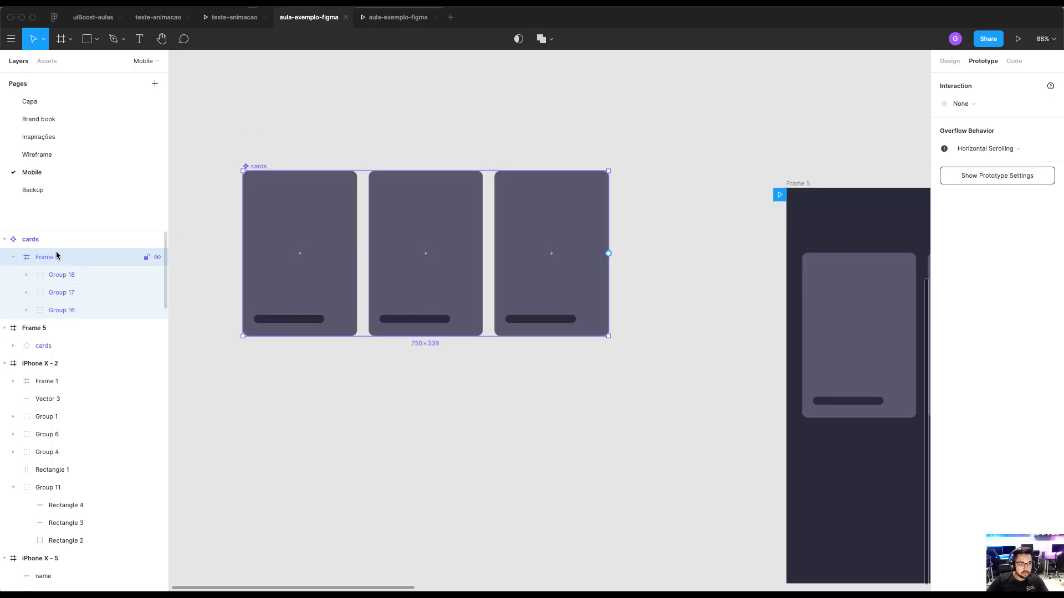
left_click_drag(608, 220, 426, 221)
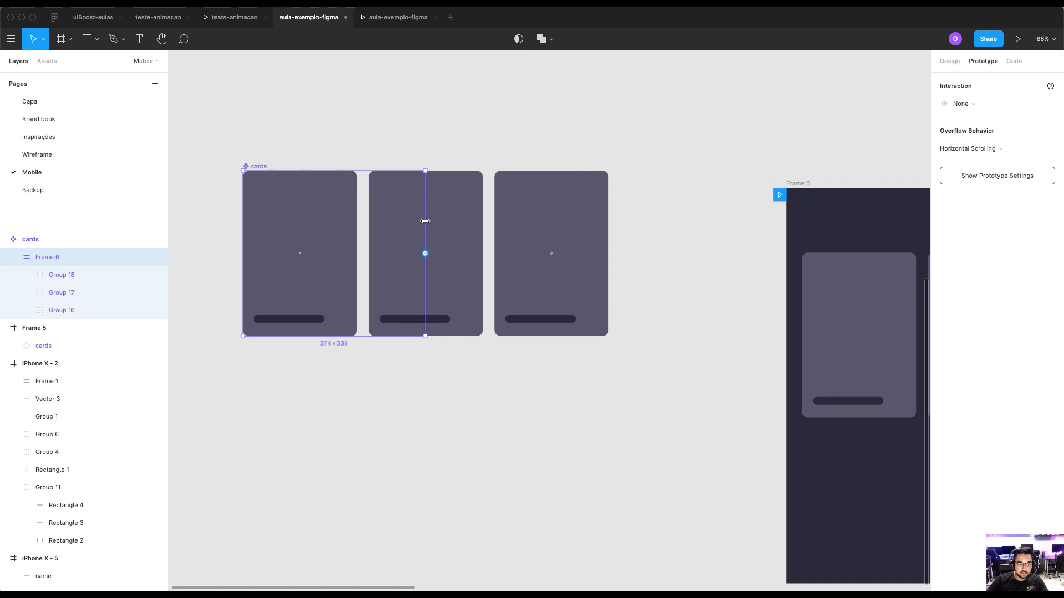
left_click_drag(425, 221, 425, 222)
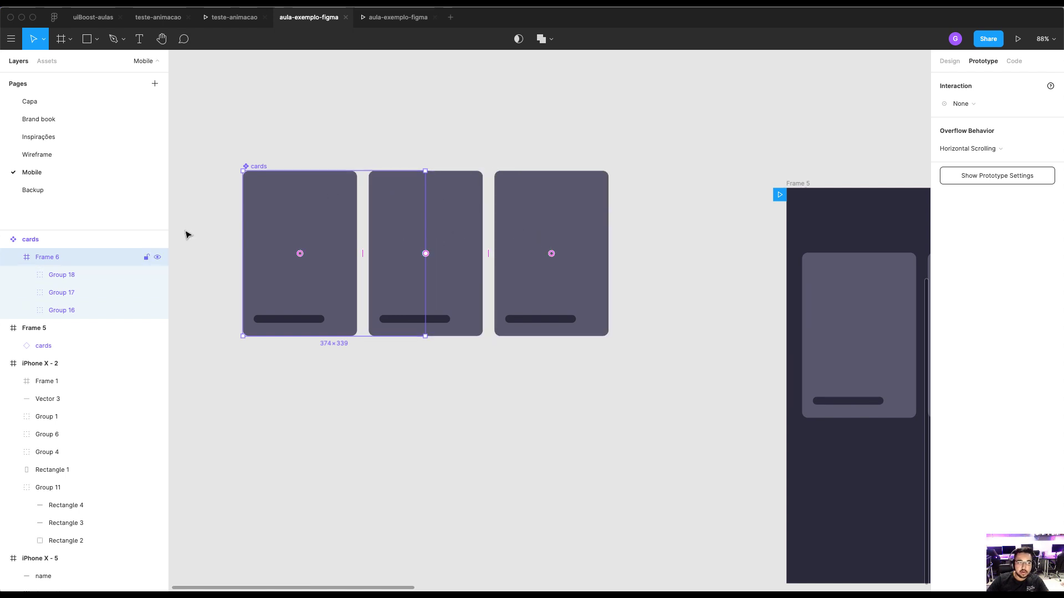
left_click(970, 150)
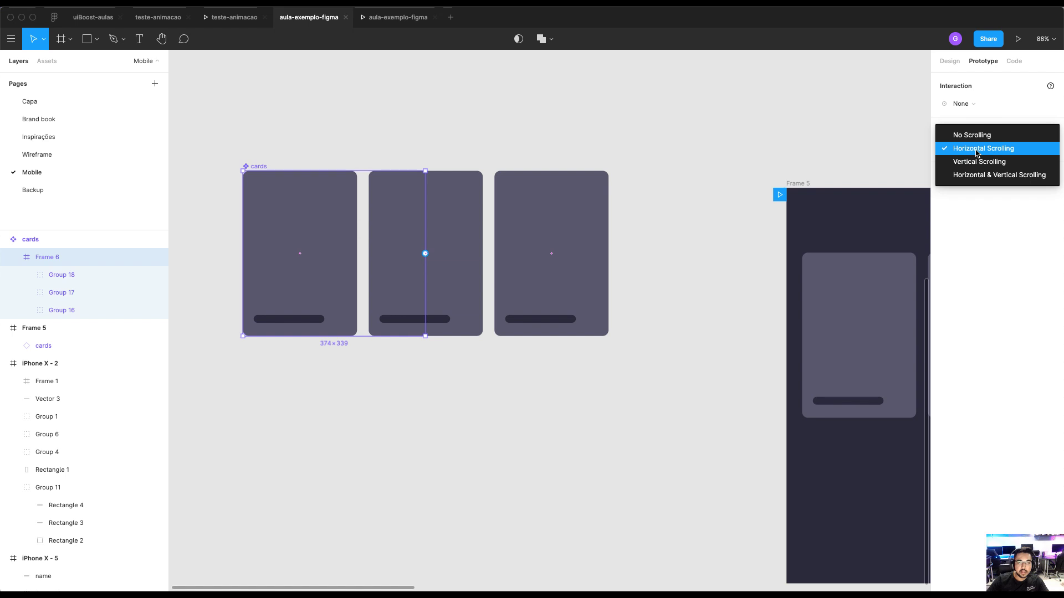
left_click(976, 153)
Present the prototype and scroll the cards sideways in both directions to check how far the carousel travels
scroll(448, 226, "right", 3)
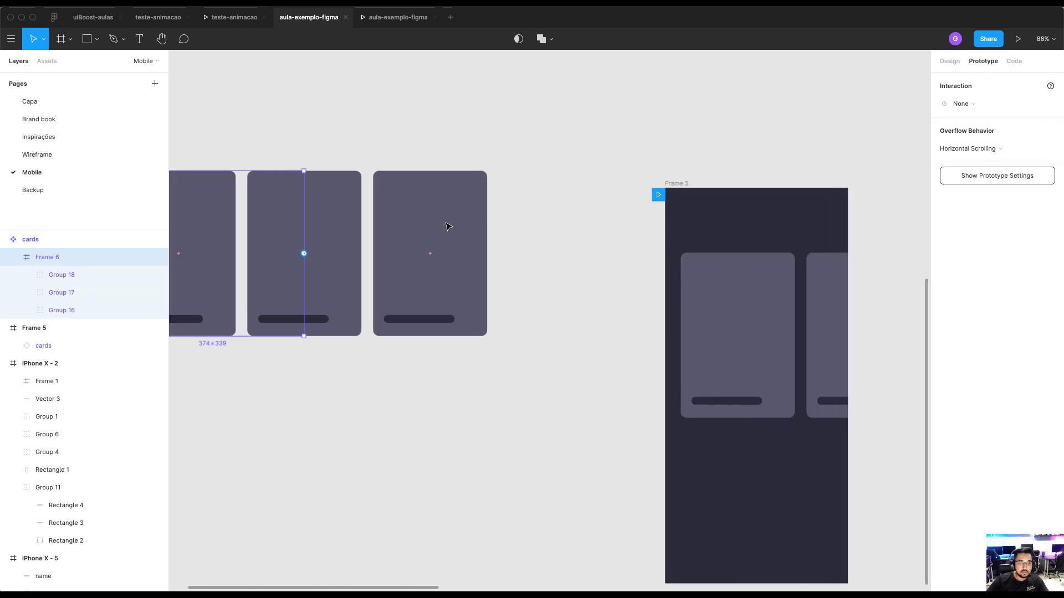
scroll(447, 226, "left", 5)
key("super+alt+Return")
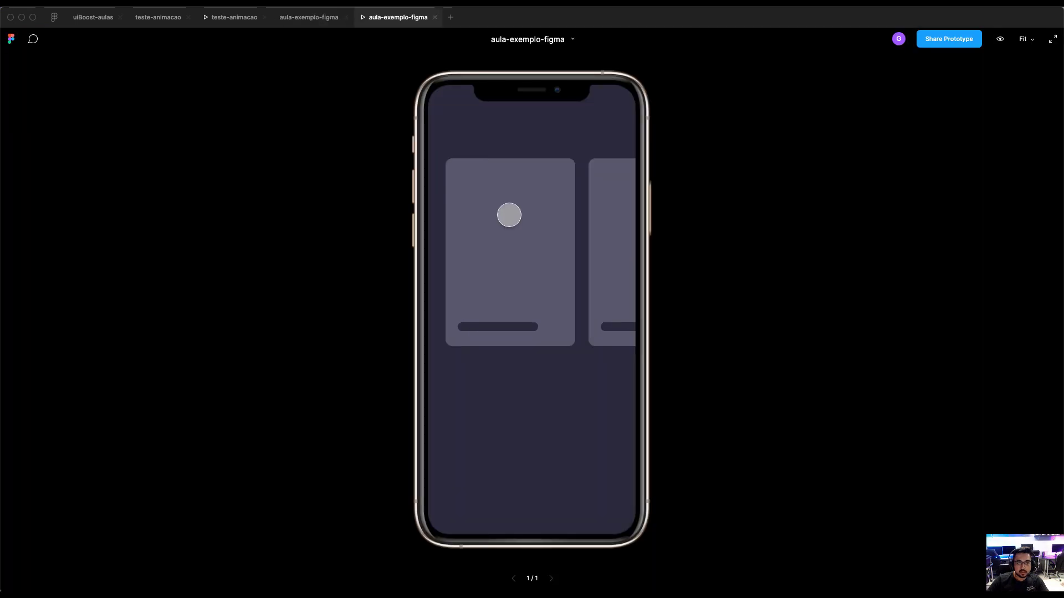
scroll(508, 214, "right", 3)
scroll(509, 215, "left", 3)
scroll(508, 214, "right", 3)
scroll(509, 215, "left", 3)
scroll(509, 215, "right", 3)
scroll(509, 214, "left", 3)
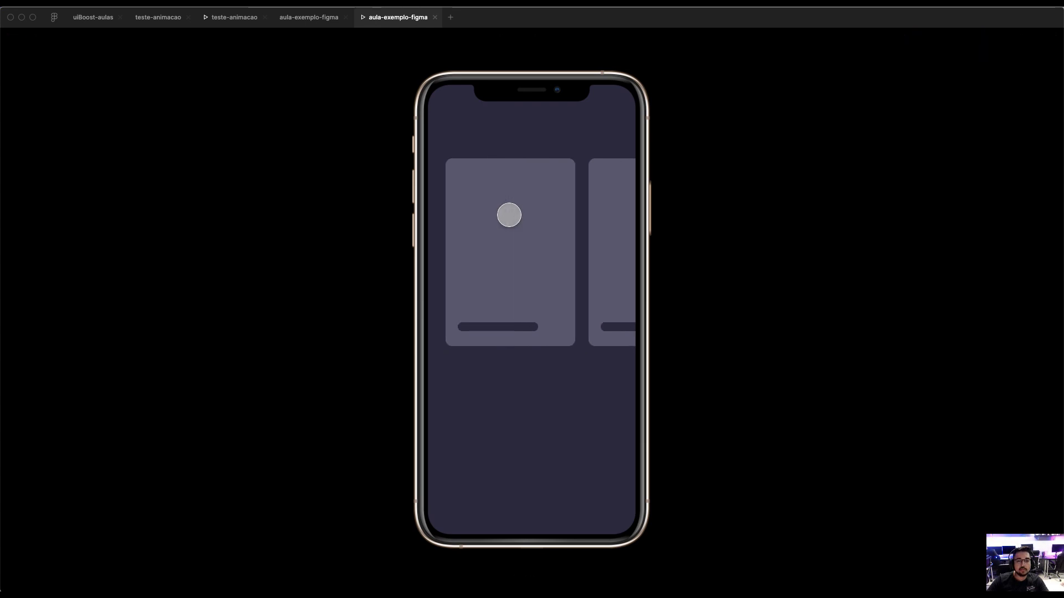
left_click(317, 19)
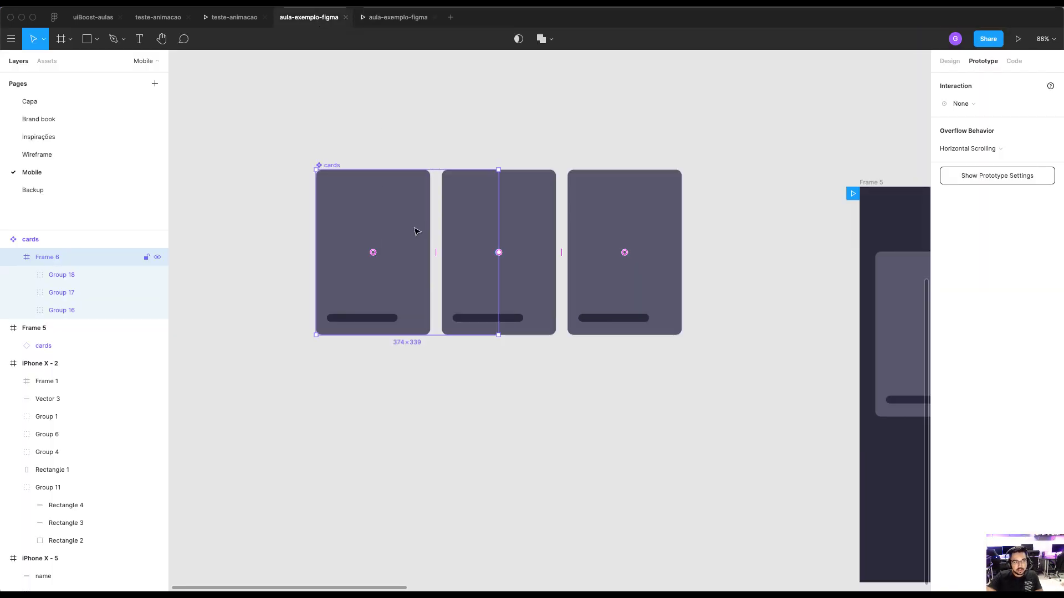
left_click(394, 19)
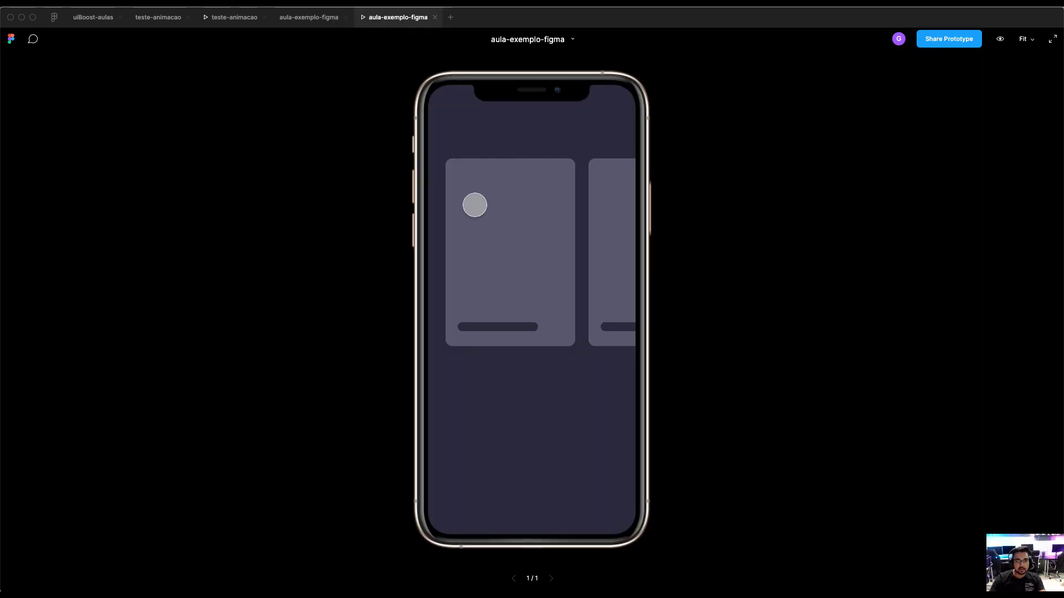
scroll(475, 205, "right", 3)
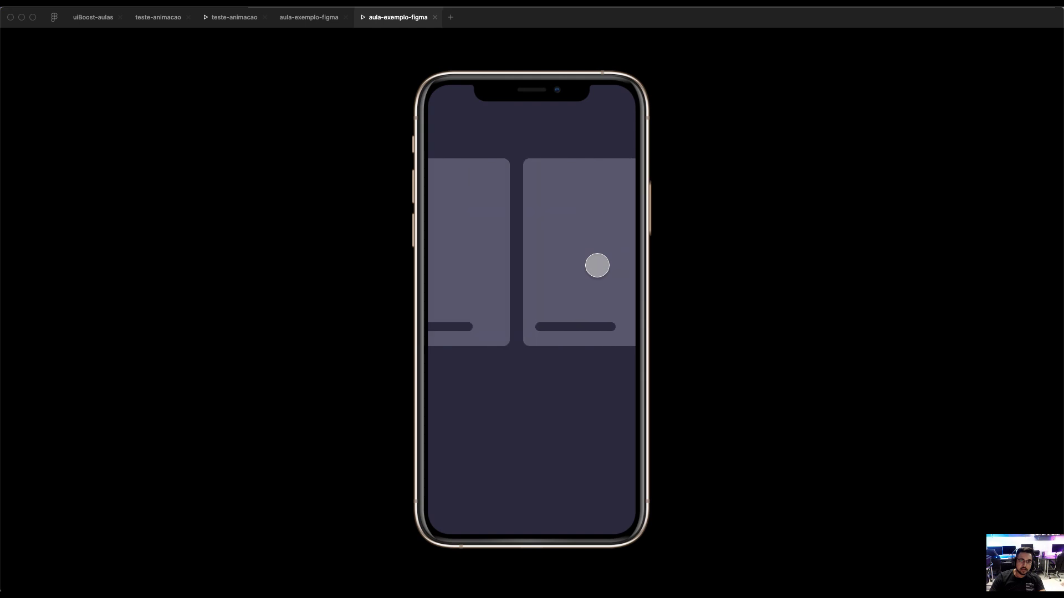
Wrap Group 18, Group 17 and Group 16 in a new frame nested inside Frame 6 and expand its layers
left_click(307, 17)
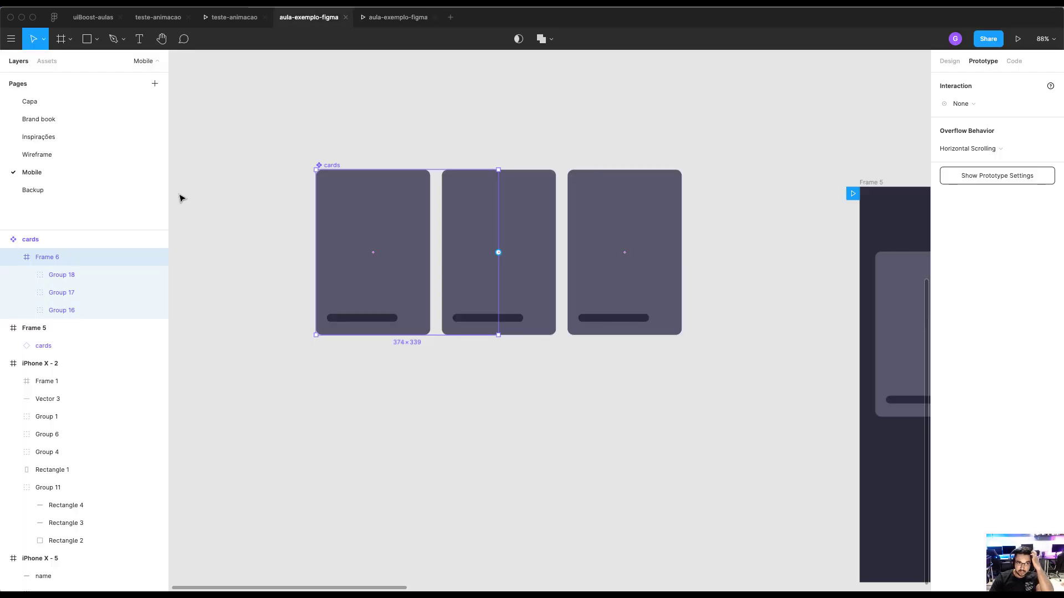
left_click(65, 276)
left_click(63, 311, "shift")
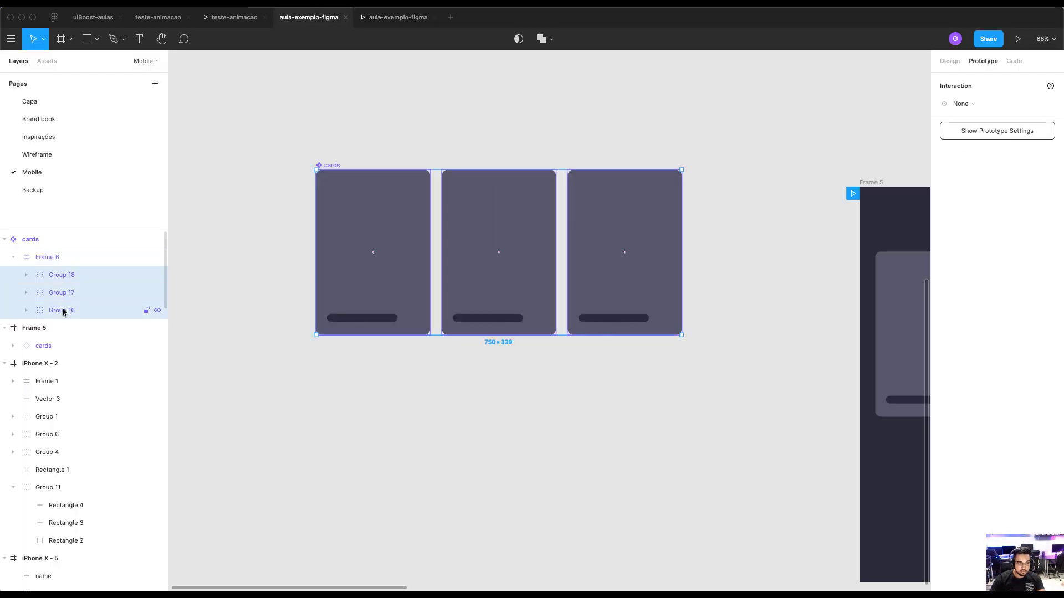
key("super+alt+g")
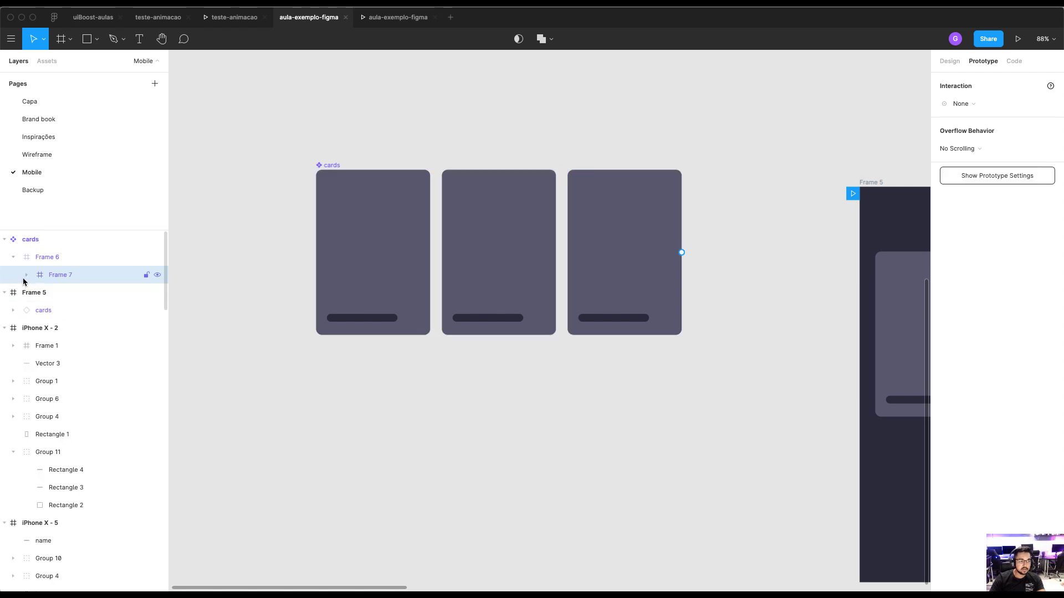
left_click(26, 274)
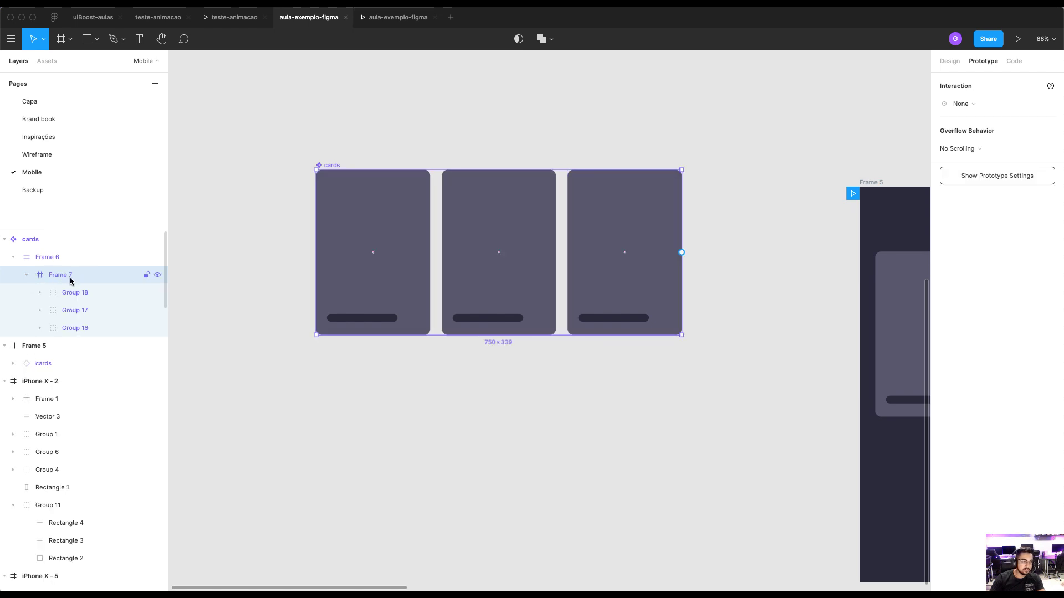
Widen Frame 7 to about 811 px, adding space after the last card, and test the scrolling in the prototype
left_click_drag(682, 226, 695, 224)
key("ctrl+Tab")
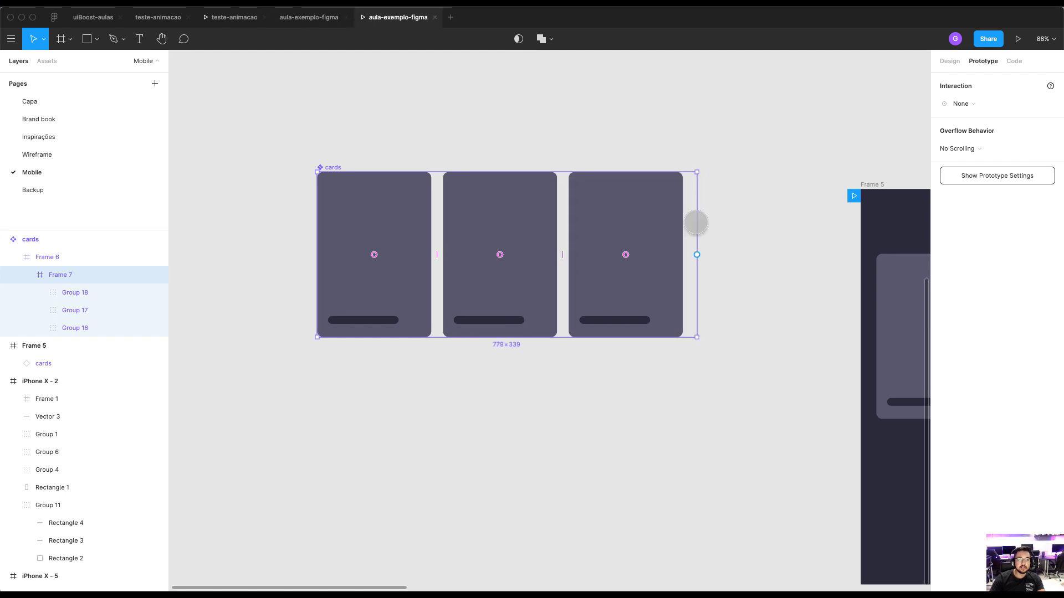
scroll(585, 250, "right", 3)
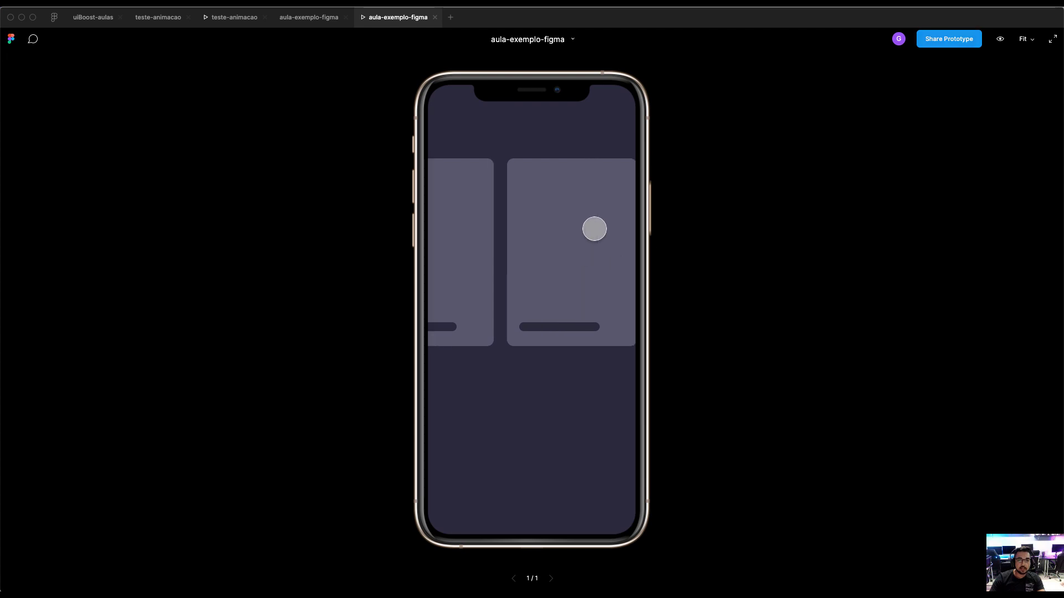
Delete the cards instance from Frame 5
left_click(309, 17)
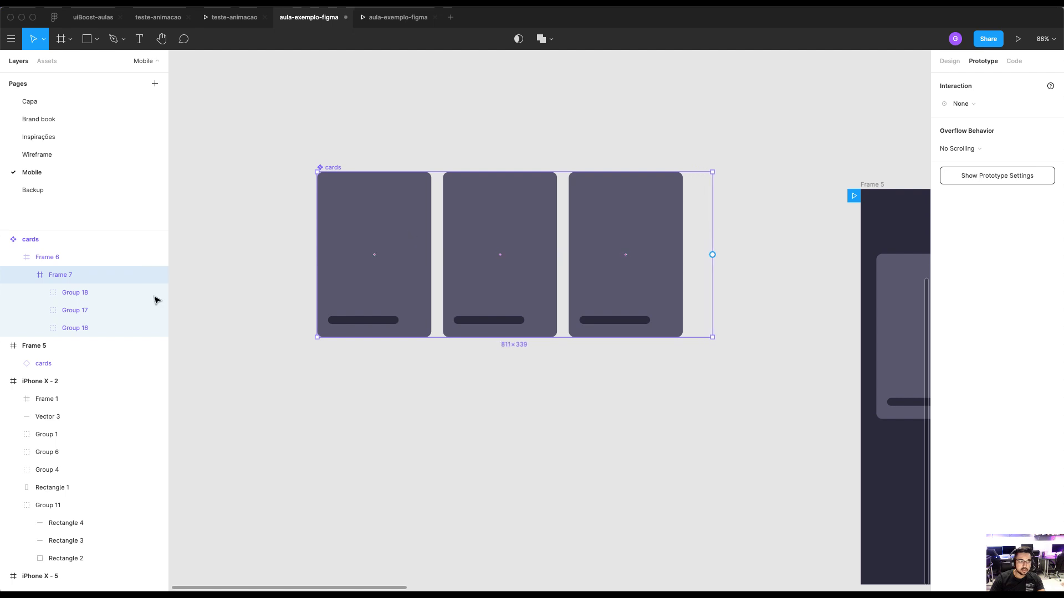
left_click(195, 223)
scroll(259, 346, "right", 5)
scroll(576, 313, "down", 3)
left_click(669, 294)
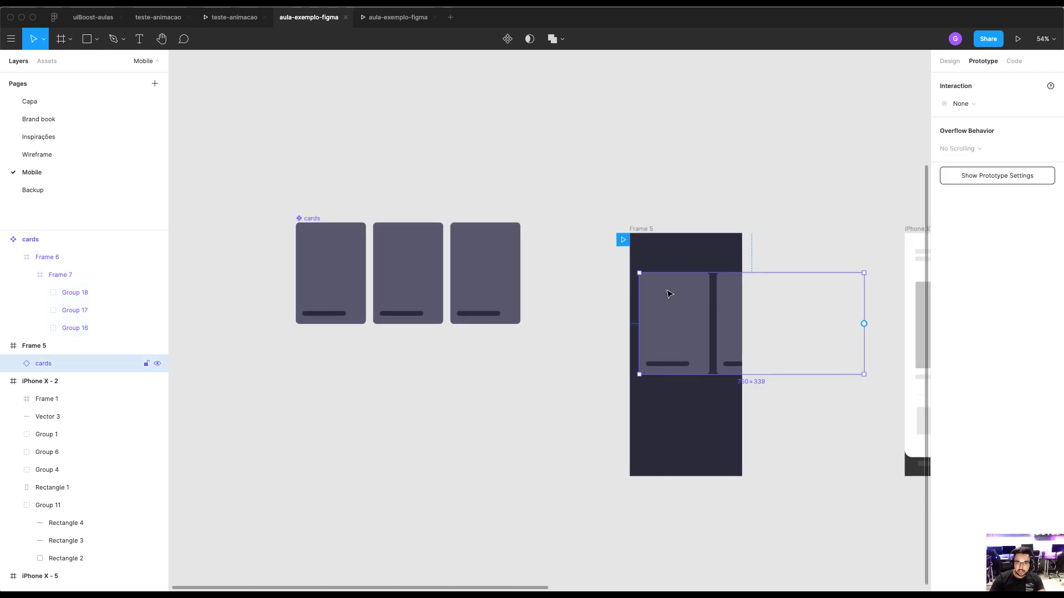
key("Delete")
Move the main cards component into the upper part of Frame 5, with the first card inset from the frame's edge
key("Escape")
left_click(312, 218)
left_click_drag(498, 223, 596, 273)
key("ctrl+z")
key("Escape")
left_click_drag(308, 223, 663, 280)
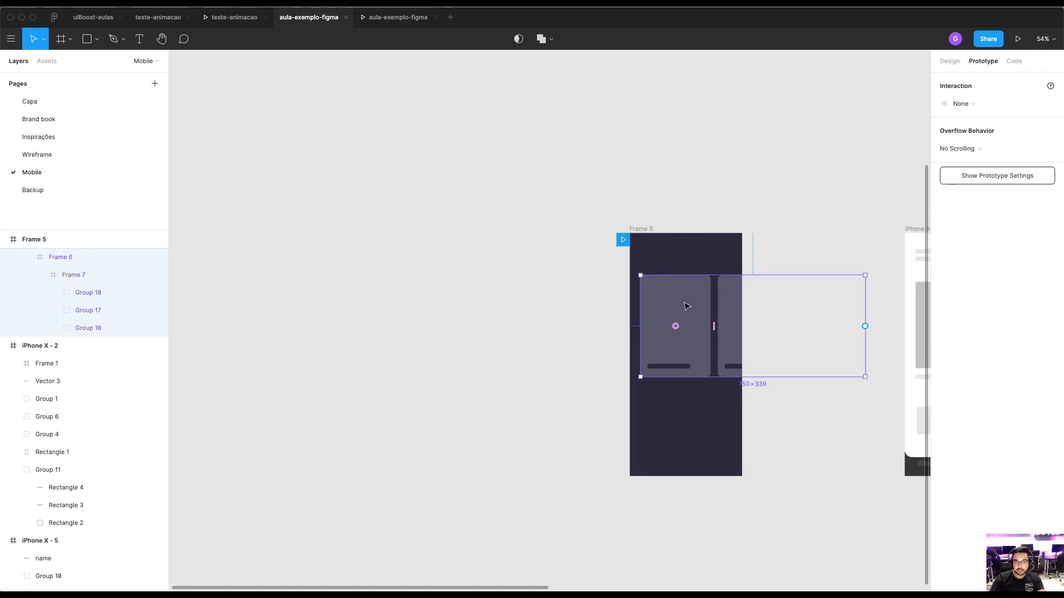
key("ctrl+z")
key("ctrl+shift+z")
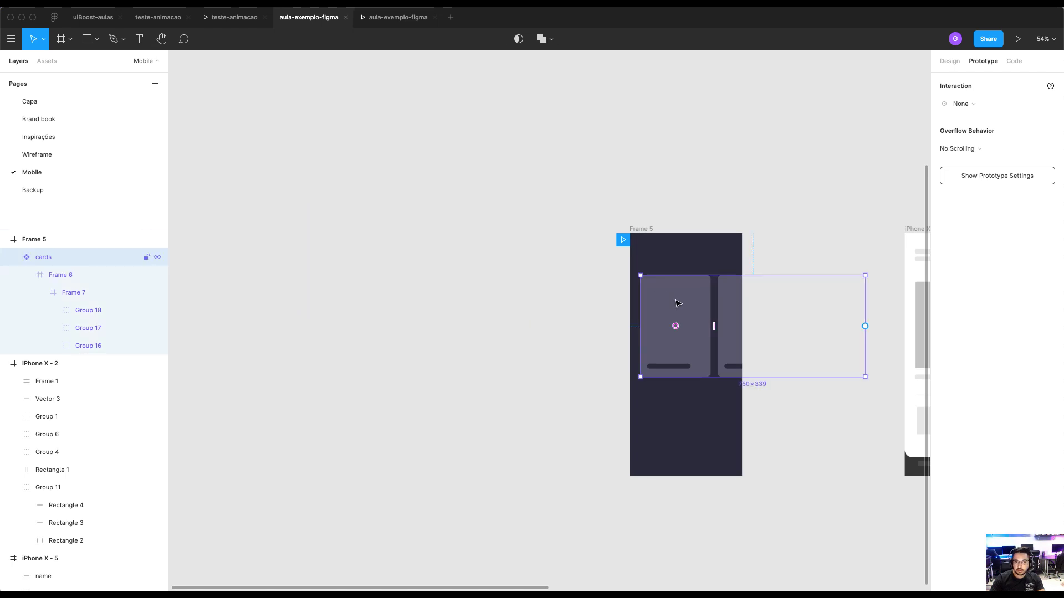
Resize Frame 6 to about 373 px wide so both of its sides align with the edges of Frame 5
left_click_drag(642, 302, 629, 303)
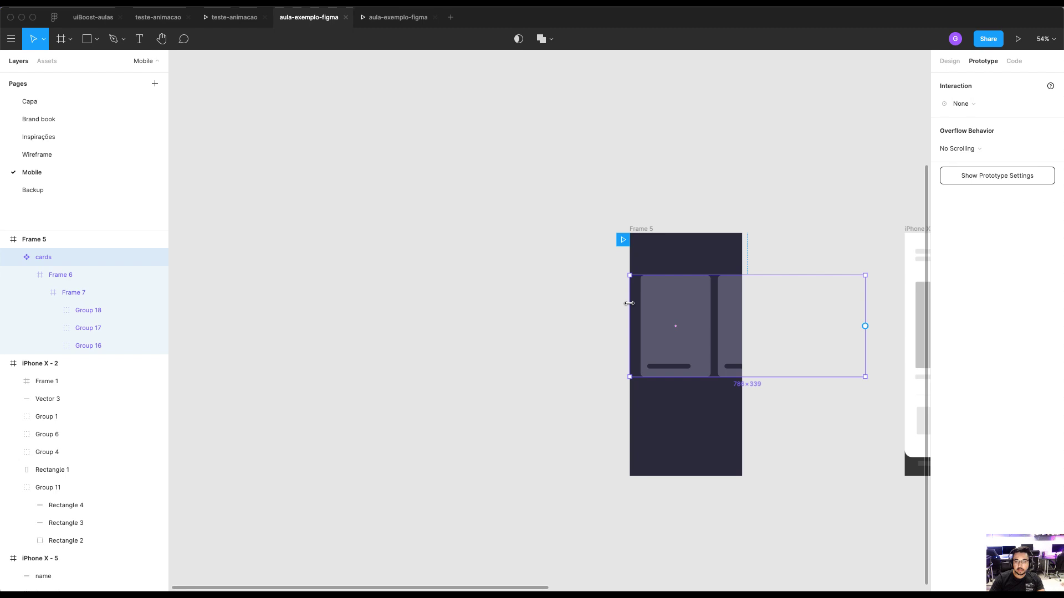
left_click(604, 202)
left_click_drag(591, 185, 812, 418)
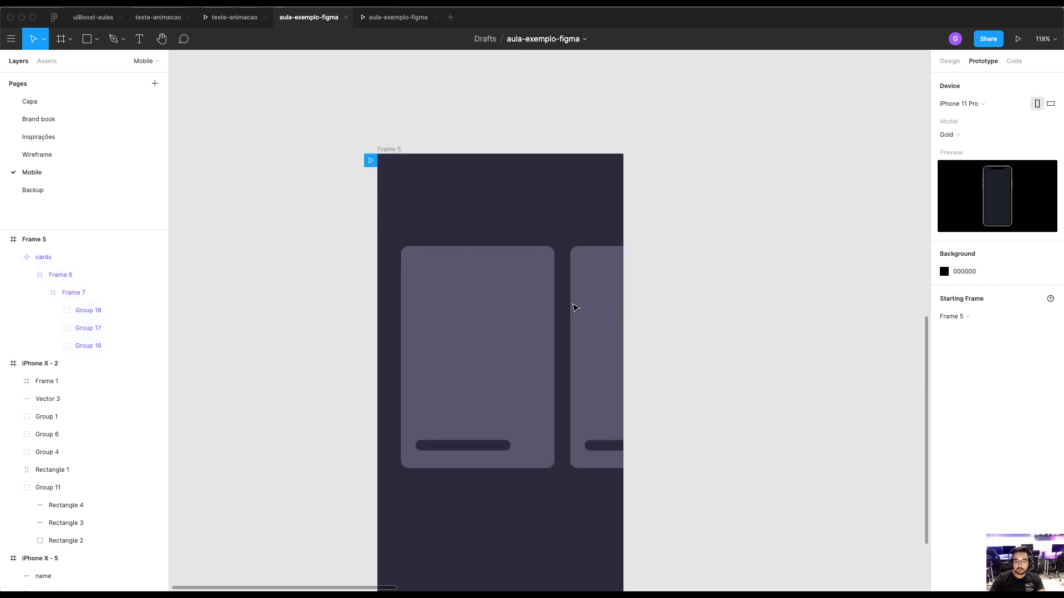
left_click(573, 308)
left_click(81, 277)
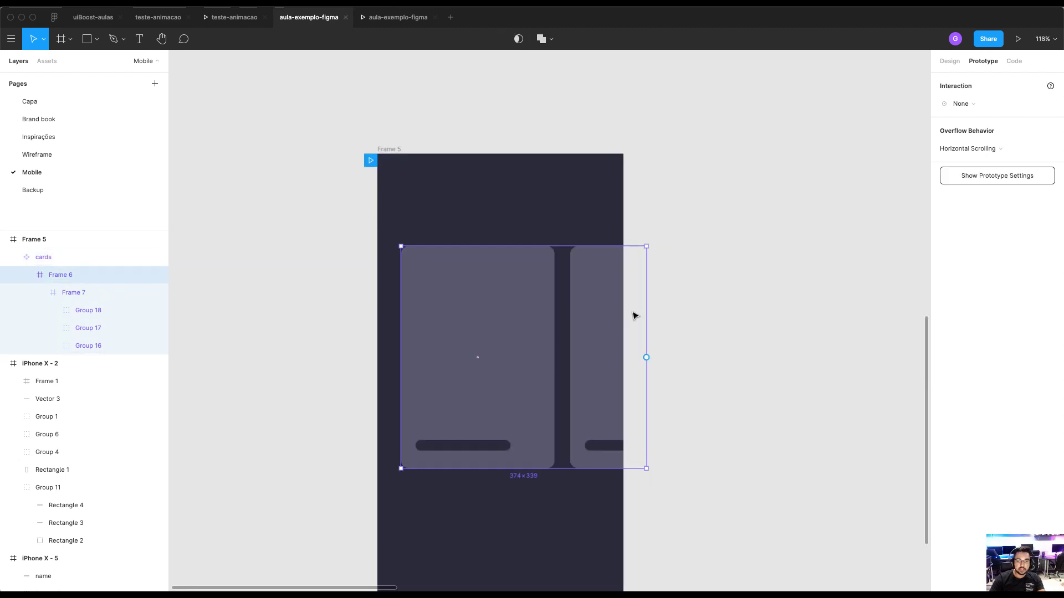
left_click_drag(648, 322, 623, 324)
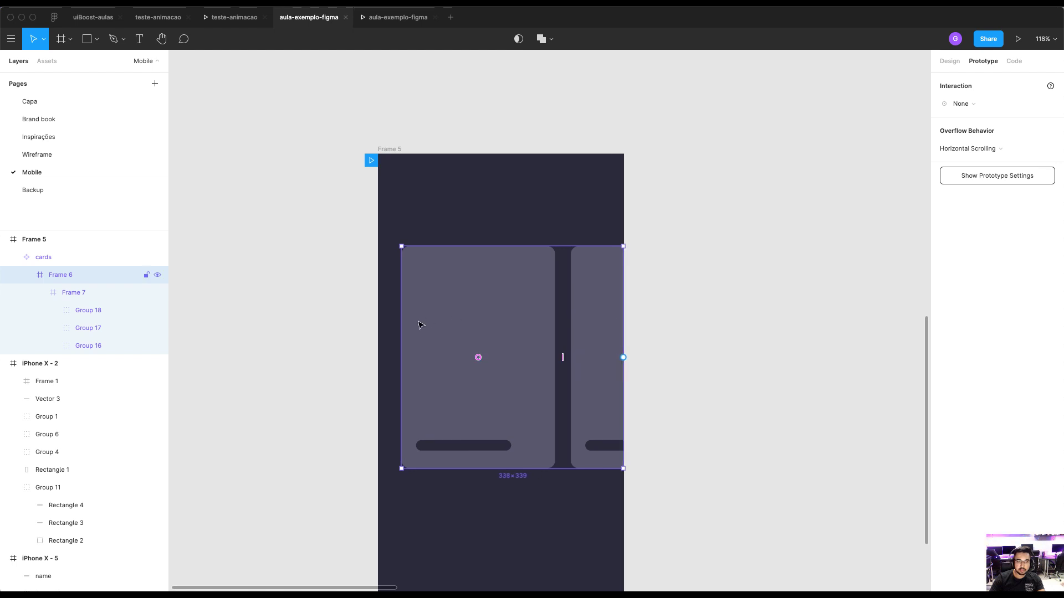
left_click_drag(399, 321, 379, 317)
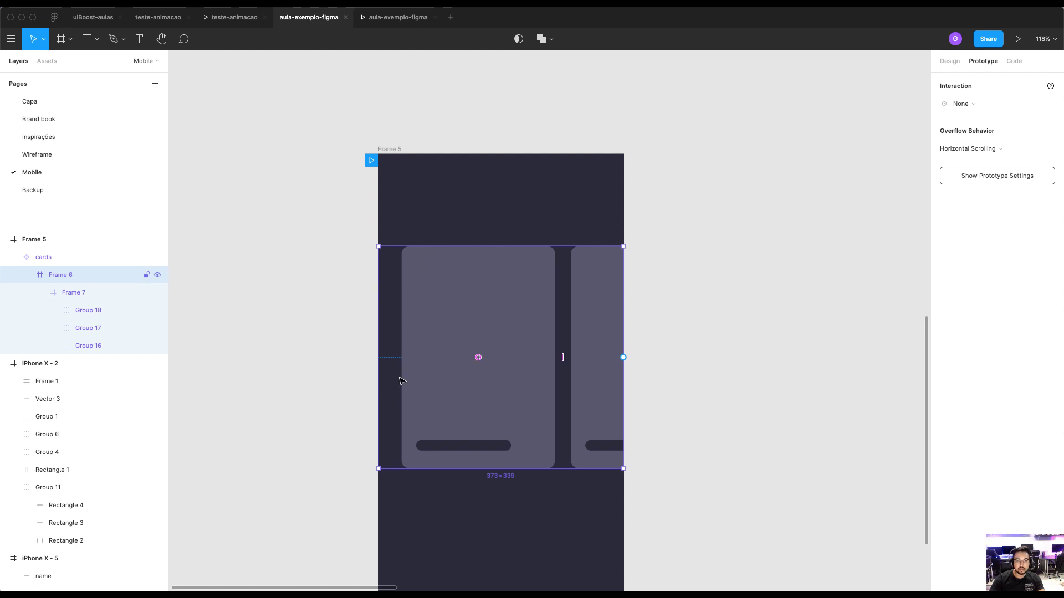
Compare the extents of Frame 7 and Frame 6, and paste an instance of the cards component into Frame 5
left_click(100, 295)
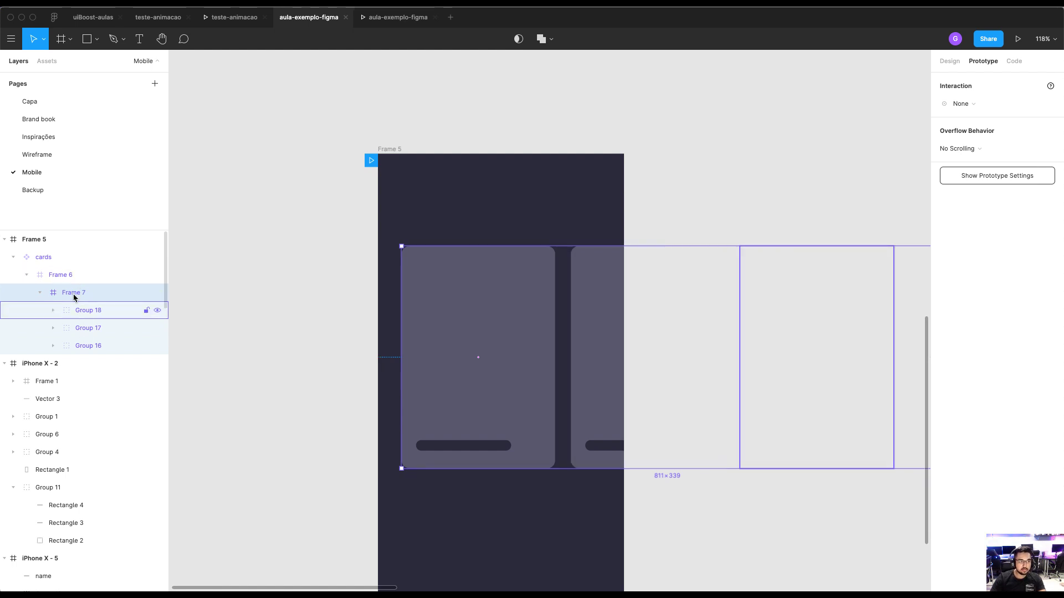
scroll(632, 313, "down", 5)
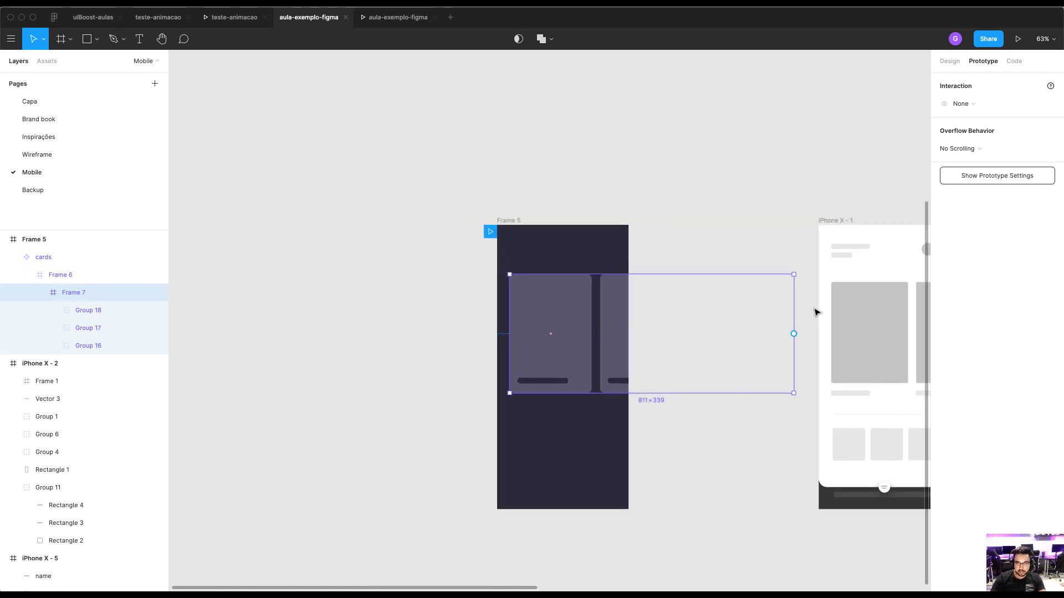
left_click(94, 276)
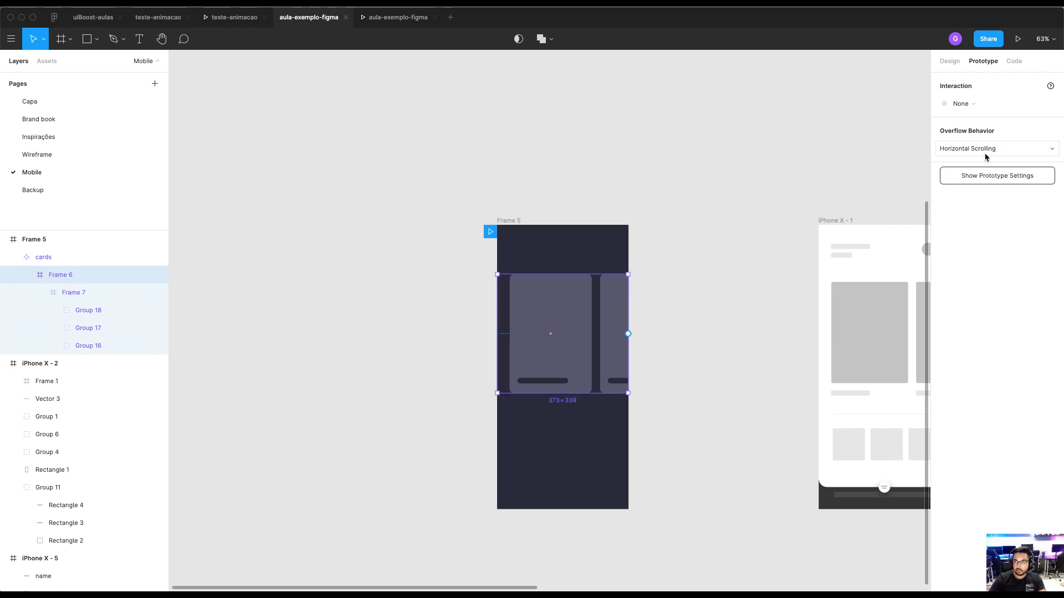
left_click(80, 265)
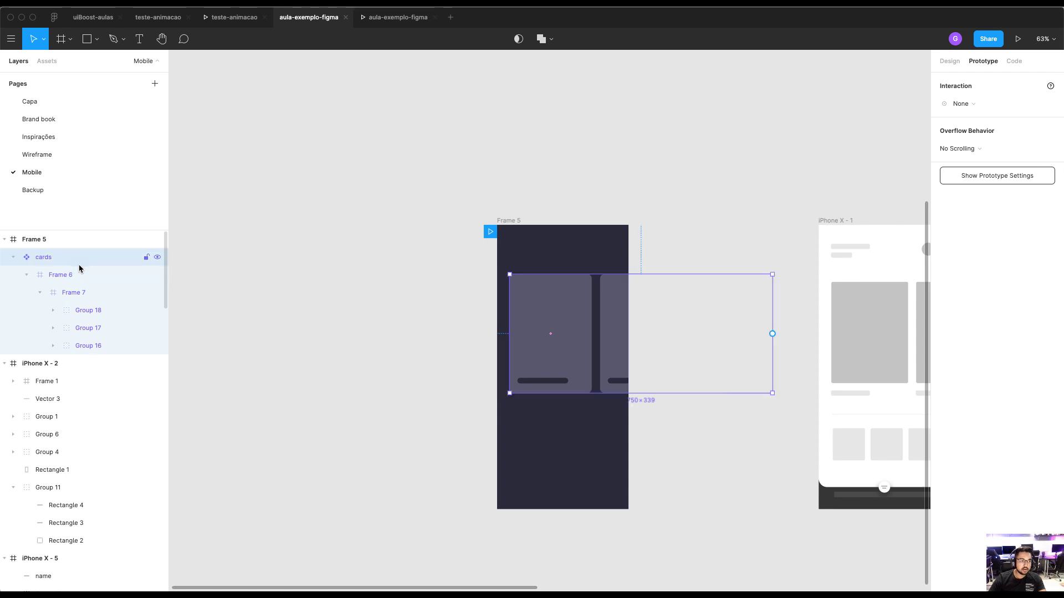
key("ctrl+v")
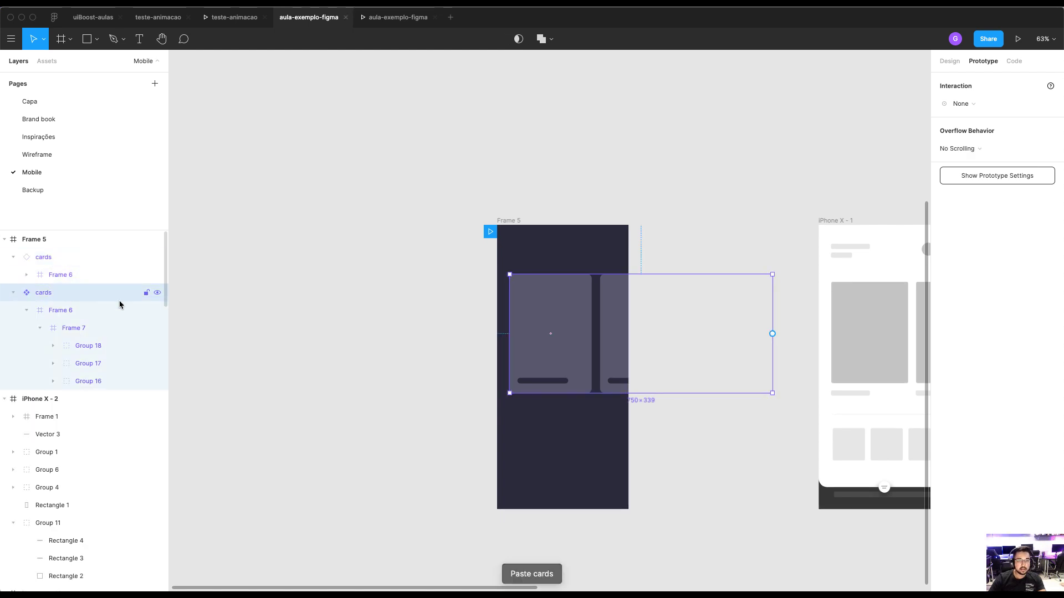
Hide the cards instance inside Frame 5
scroll(547, 313, "up", 1)
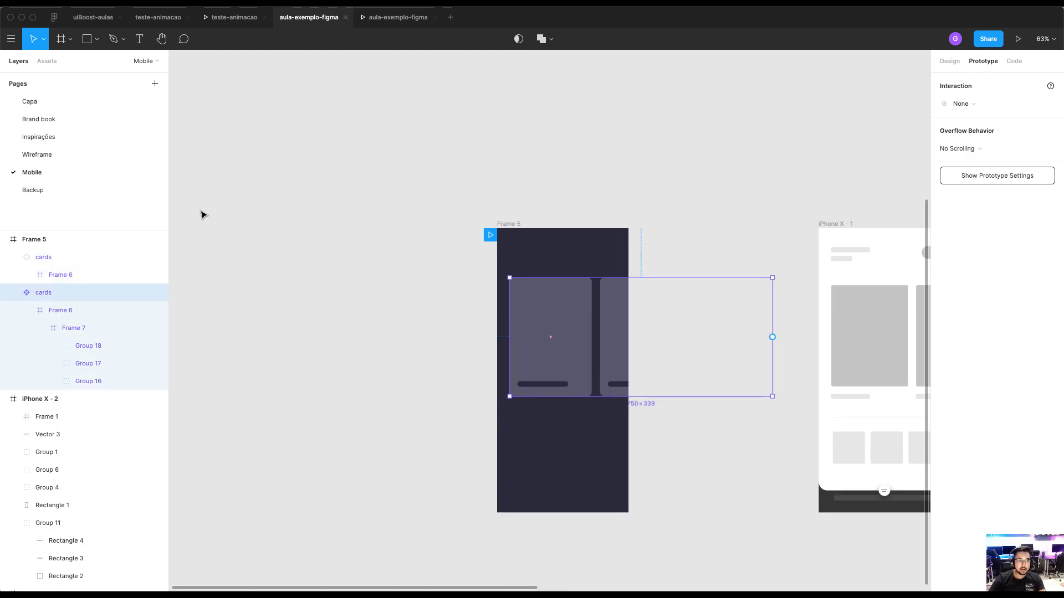
left_click(100, 259)
left_click(157, 258)
left_click_drag(554, 319, 204, 127)
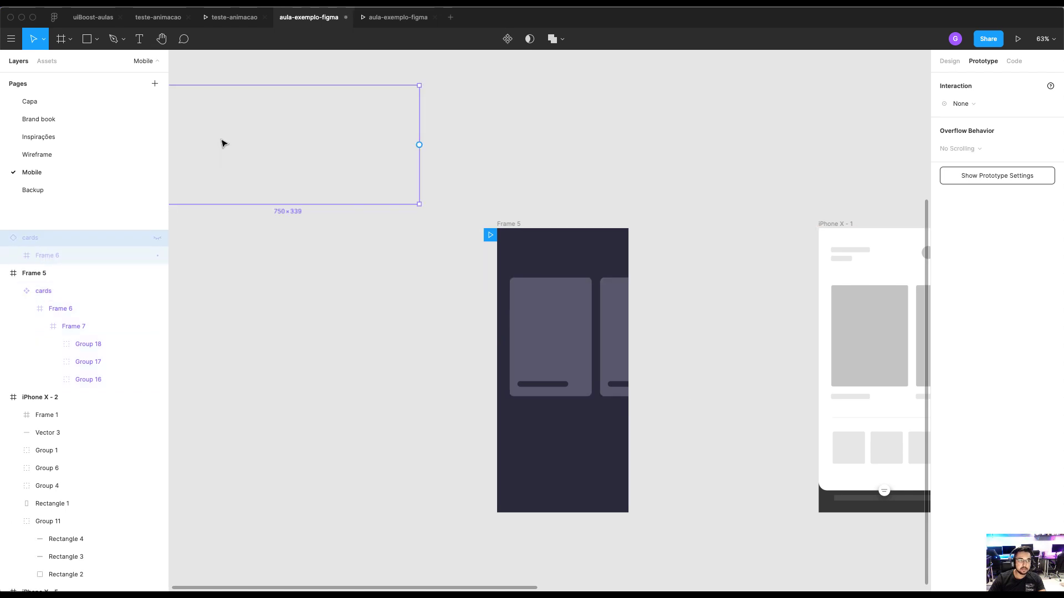
scroll(215, 155, "down", 1)
left_click_drag(233, 163, 316, 197)
key("ctrl+z")
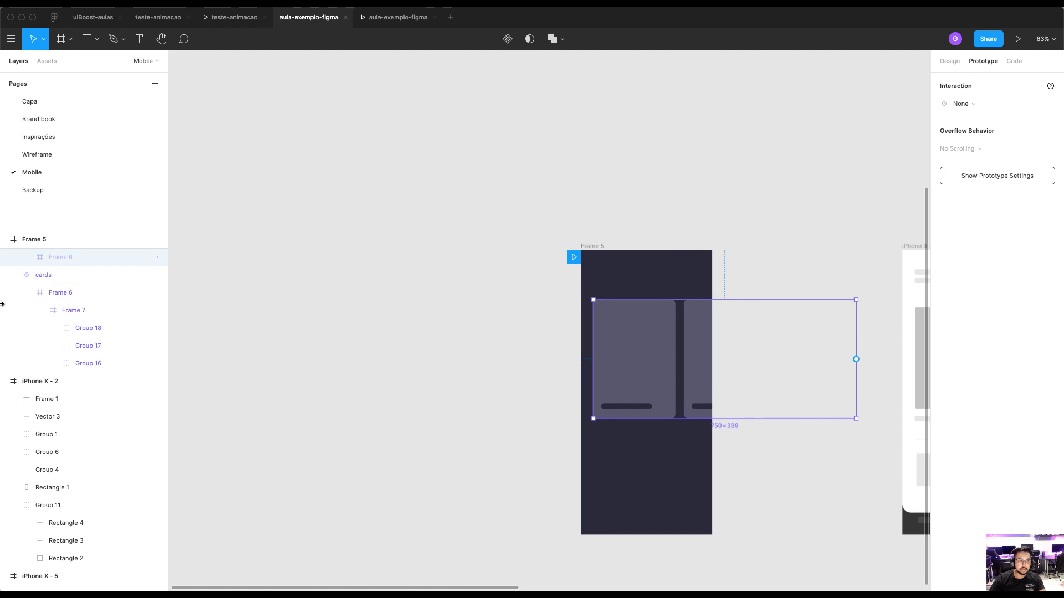
Move the main cards component out of Frame 5 onto the canvas left of it, and show the cards instance again
left_click(43, 275)
left_click_drag(50, 301, 45, 251)
left_click_drag(629, 335, 254, 320)
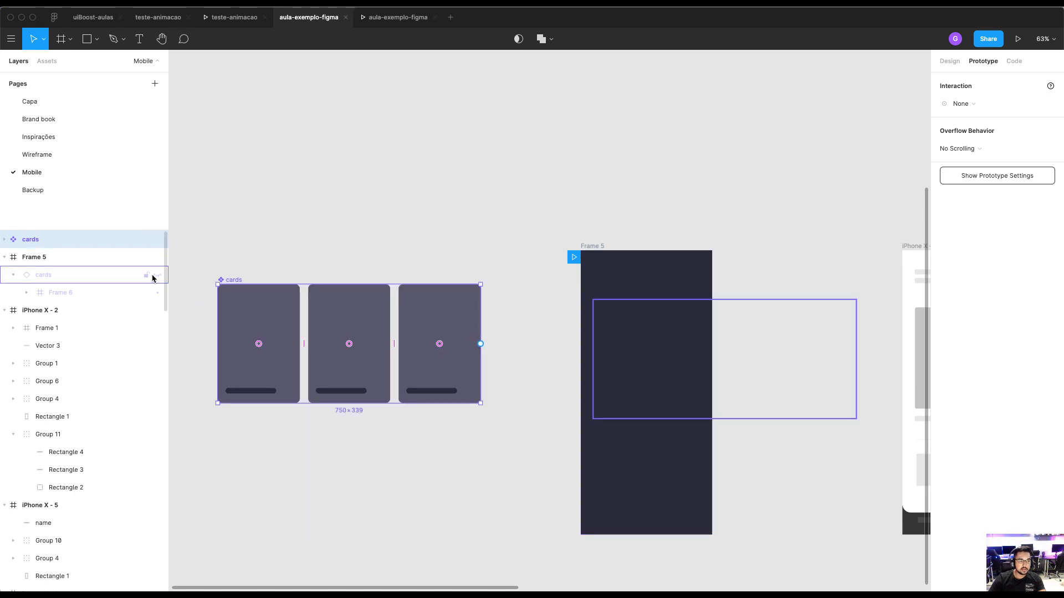
left_click(156, 275)
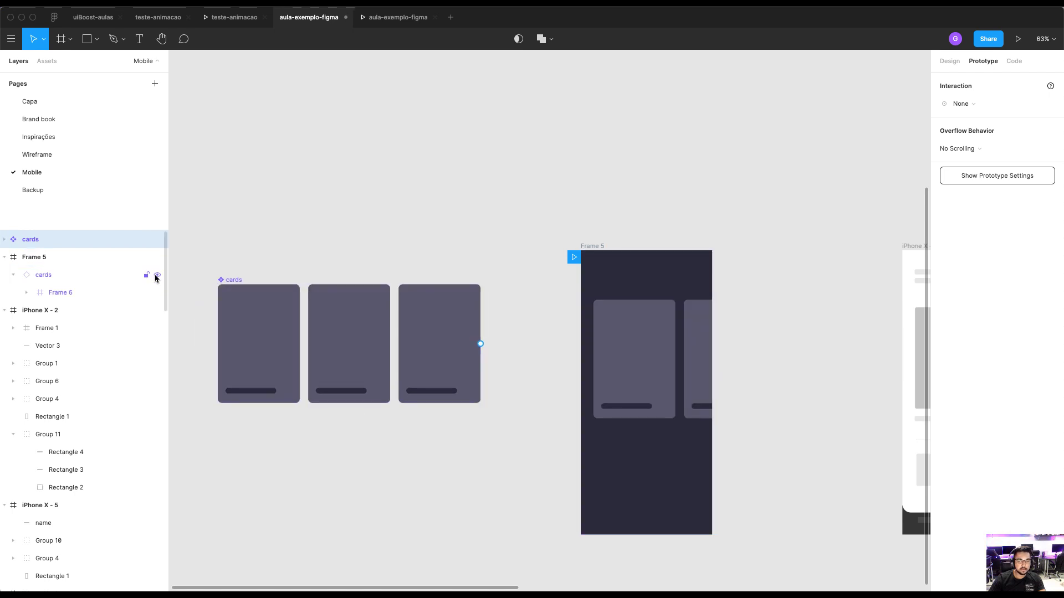
Draw a square and, beneath it, a bar about 135 × 37 px on the first card of the main cards component
double_click(282, 318)
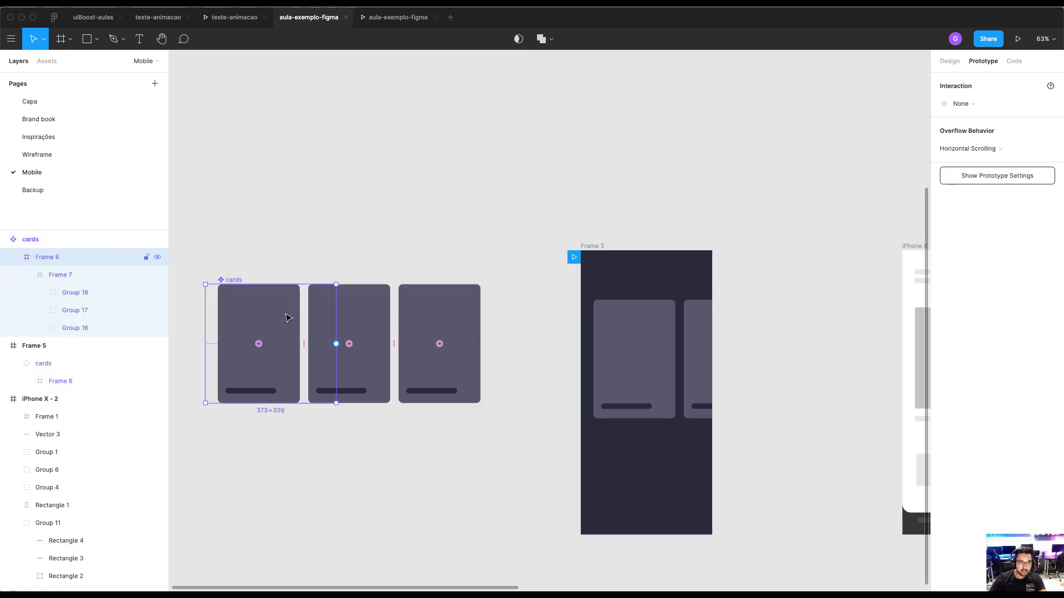
left_click(228, 306, "super")
key("r")
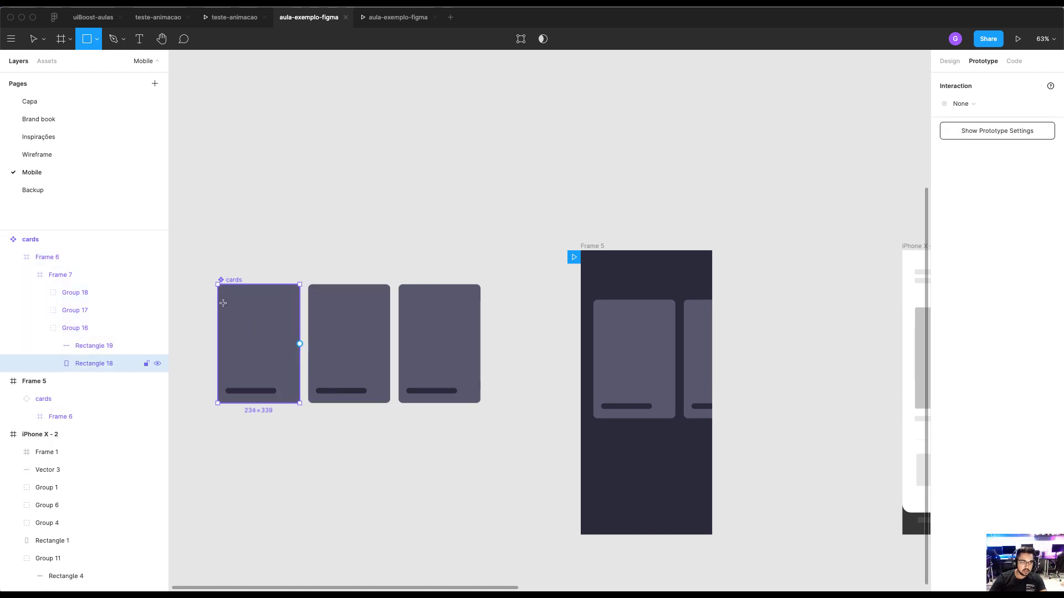
mouse_move(229, 305)
left_mouse_down()
mouse_move(263, 340)
mouse_move(246, 364)
mouse_move(274, 349)
mouse_move(267, 366)
mouse_move(267, 355)
left_mouse_up()
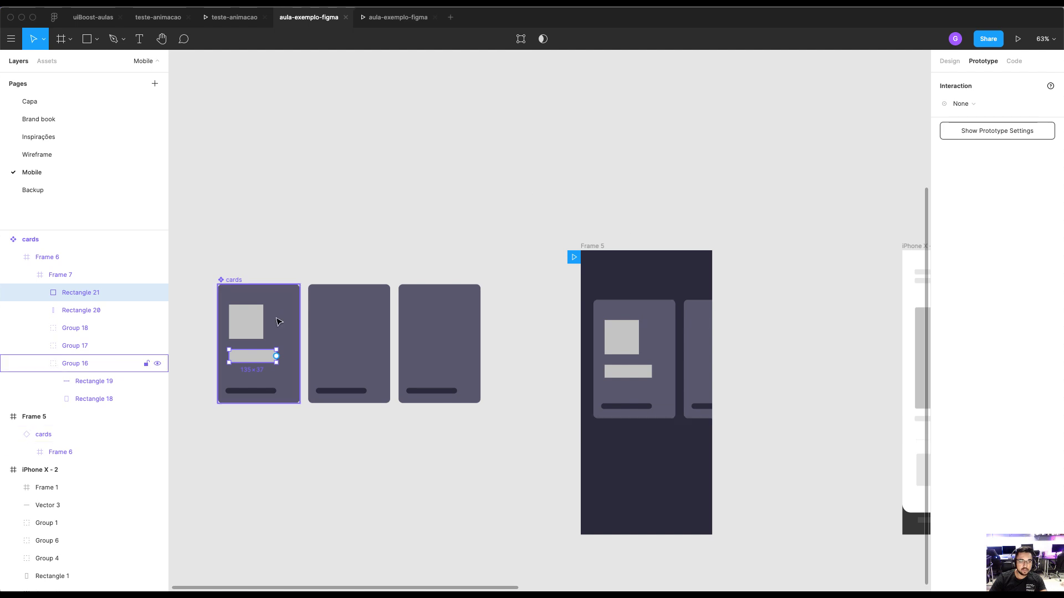
Duplicate the square and bar onto the second card and place the copies inside Group 17
left_click(257, 328, "shift")
left_click_drag(256, 327, 344, 321)
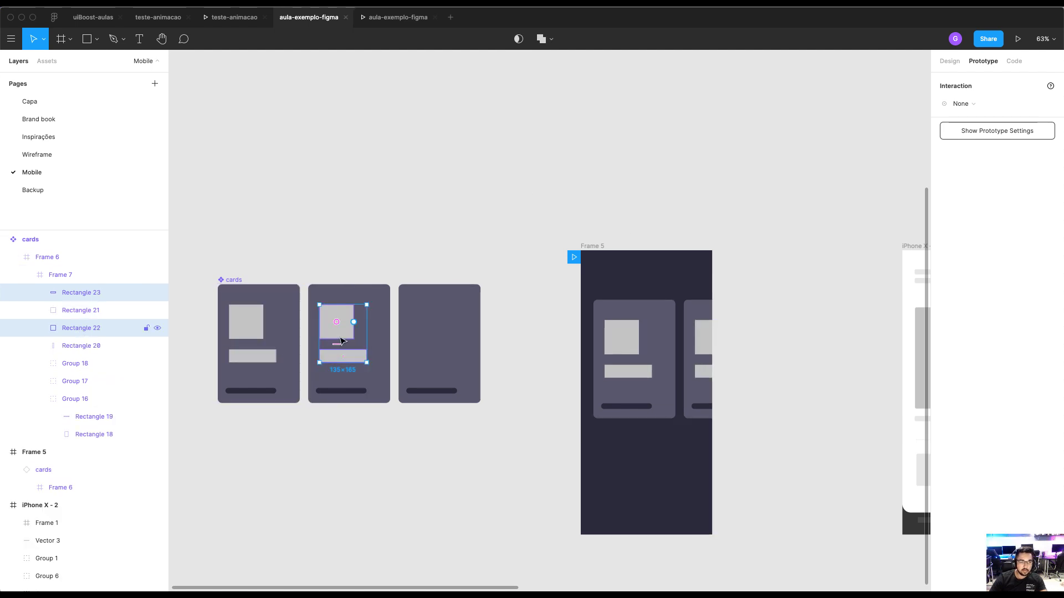
left_click(39, 381)
left_click_drag(88, 328, 92, 382)
left_click(335, 251)
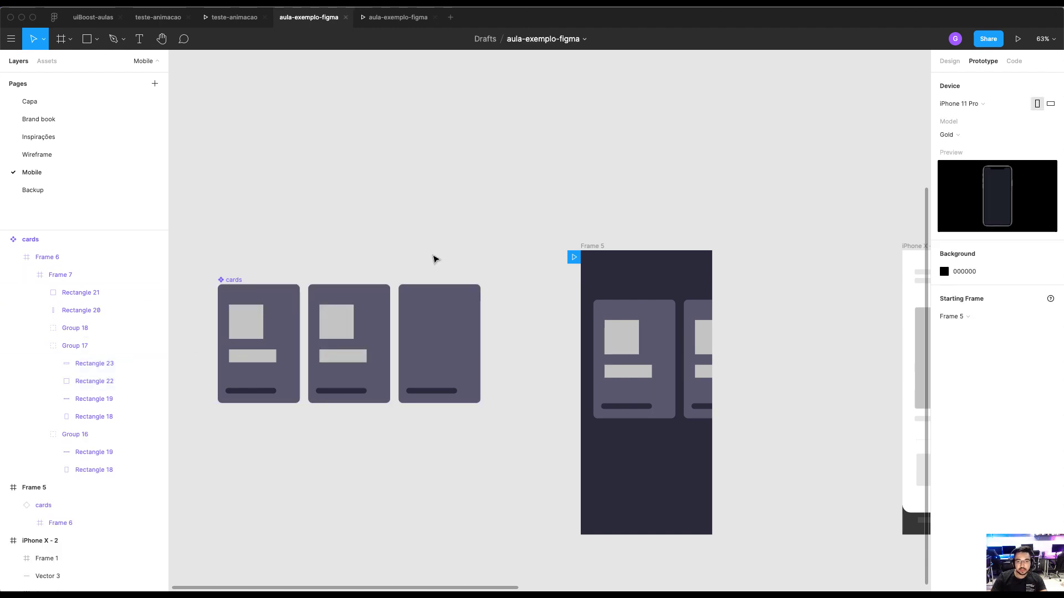
Preview the prototype and scroll the cards sideways to check the new shapes and the spacing after the last card
key("super+alt+Return")
scroll(563, 290, "right", 3)
scroll(563, 290, "left", 3)
scroll(563, 290, "right", 3)
left_click(562, 290)
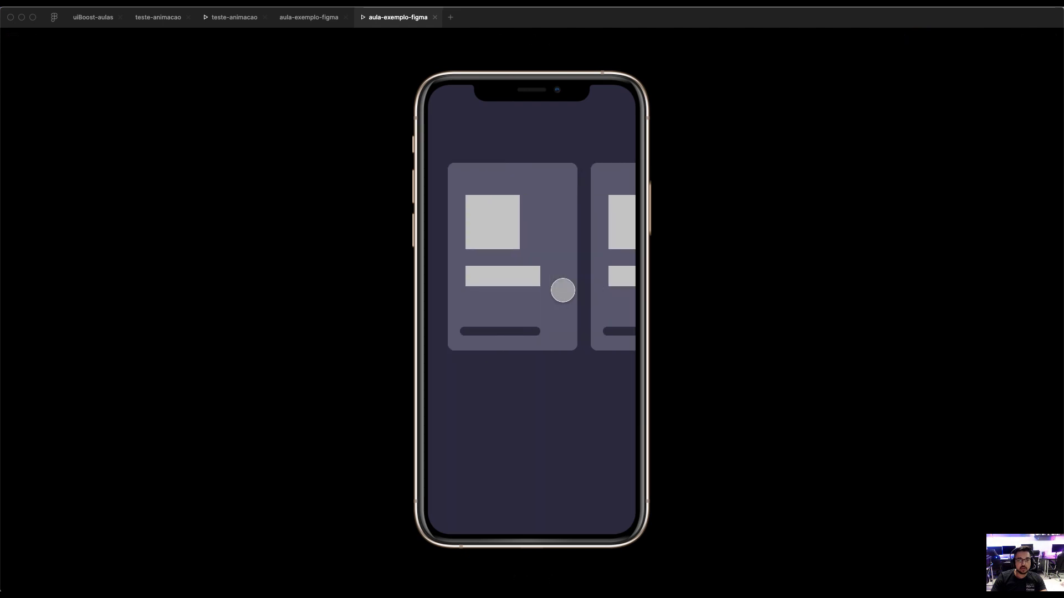
left_click(566, 247)
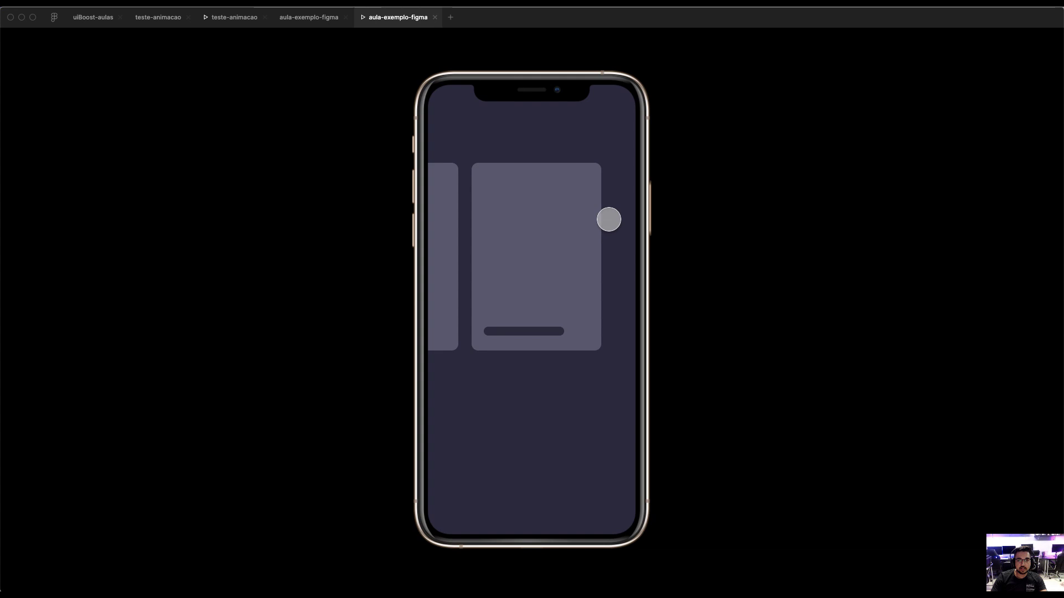
Narrow Frame 7 in the main cards component to about 780 px wide and check the end spacing in the preview
left_click(308, 18)
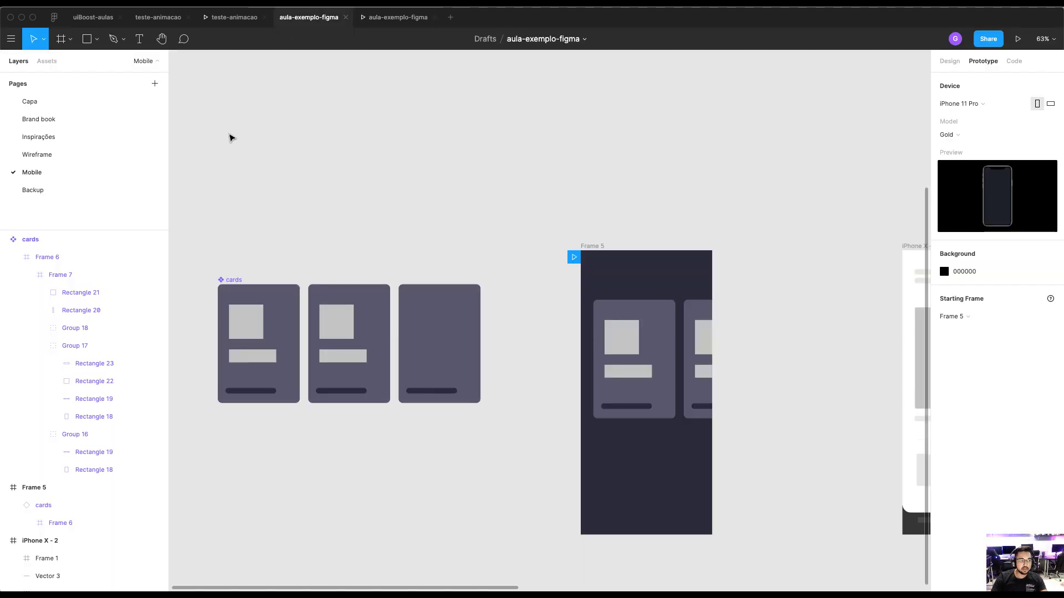
left_click(69, 277)
left_click(25, 276)
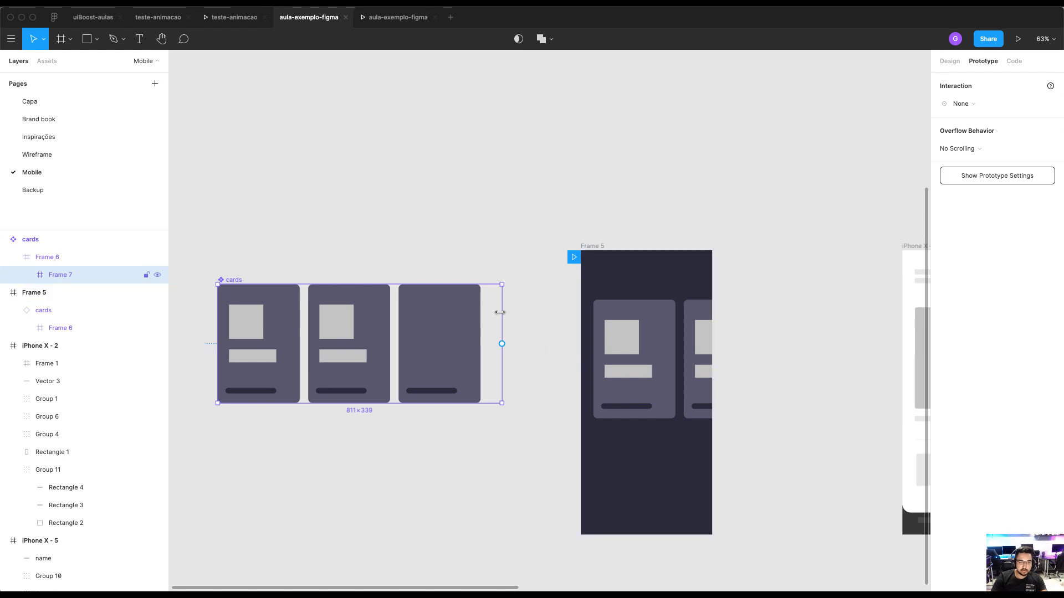
left_click_drag(502, 310, 491, 315)
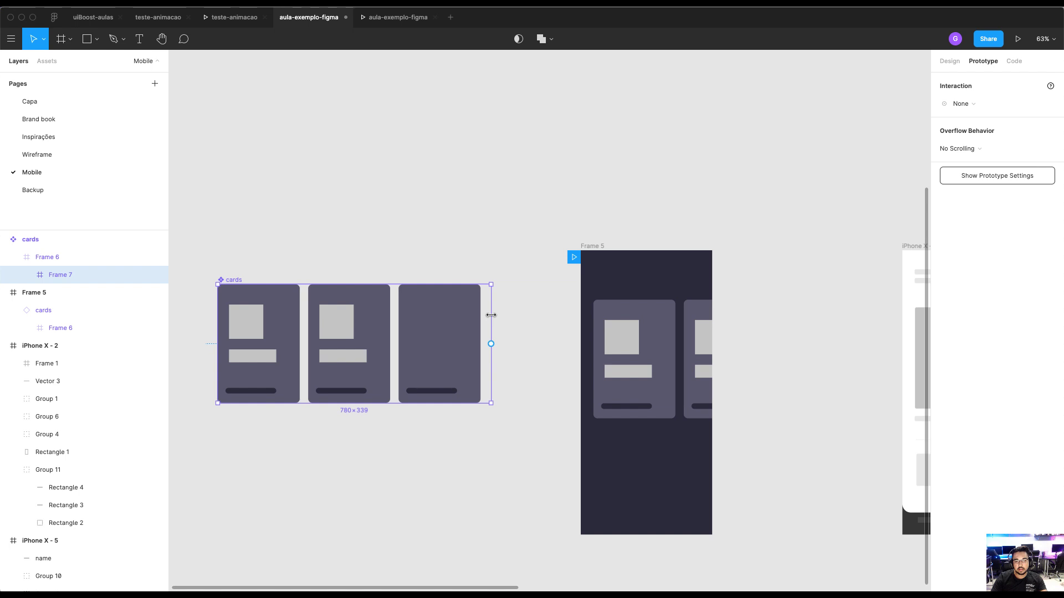
left_click(396, 25)
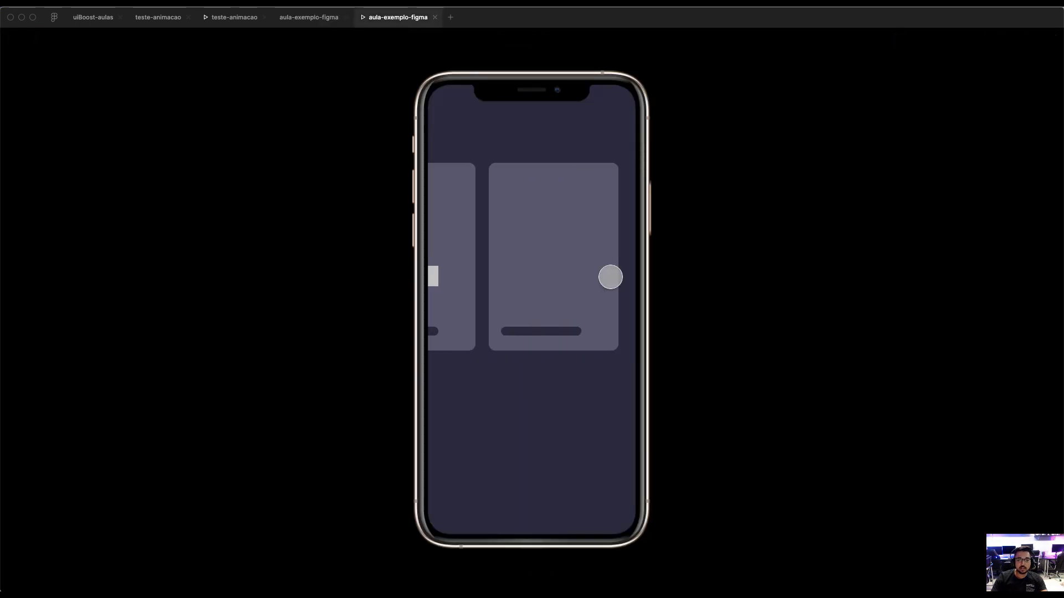
left_click(314, 21)
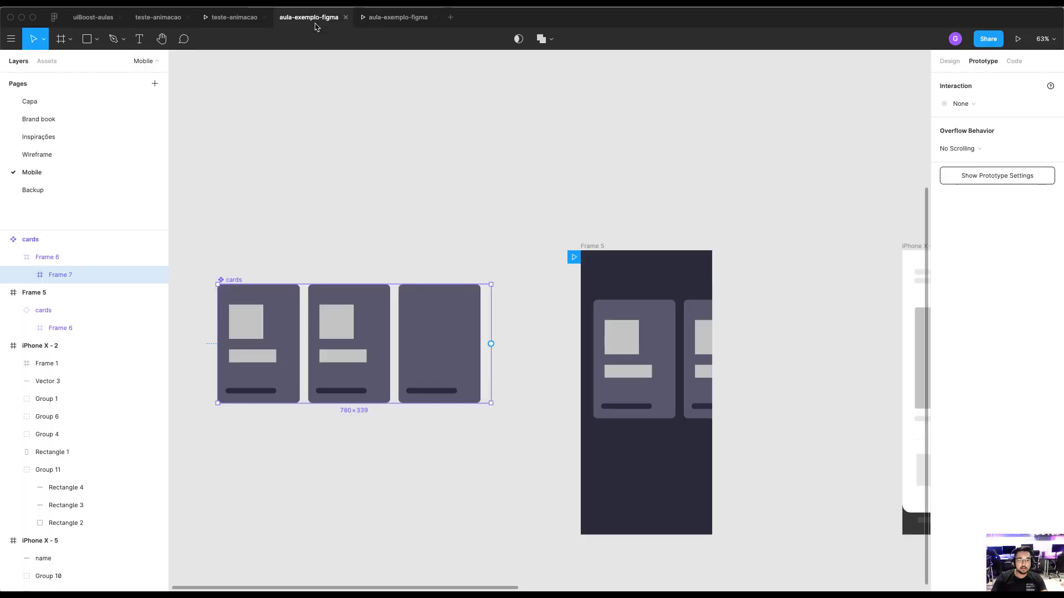
Draw a square about 103 × 103 px below the cards in Frame 5 and shift the frame closer to the main component
left_click(442, 223)
scroll(441, 223, "down", 5)
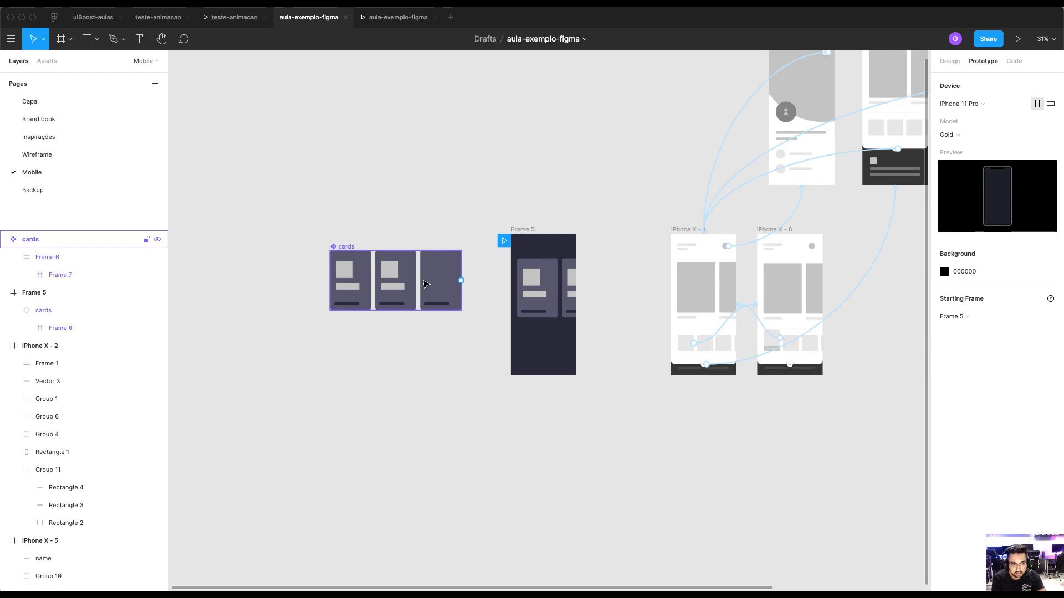
scroll(425, 285, "up", 4)
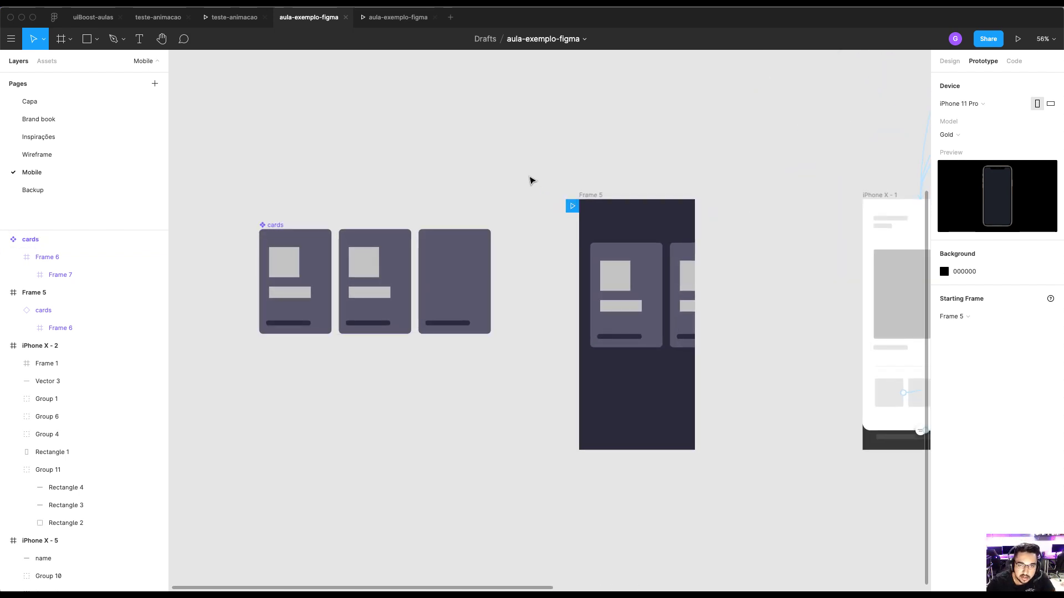
left_click_drag(530, 179, 429, 170)
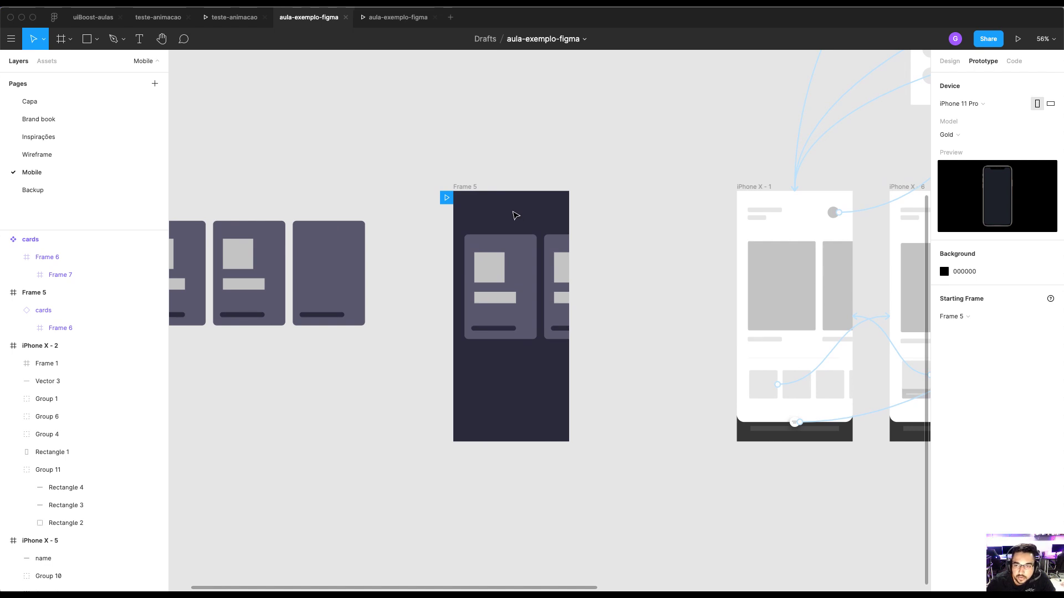
left_click(508, 210)
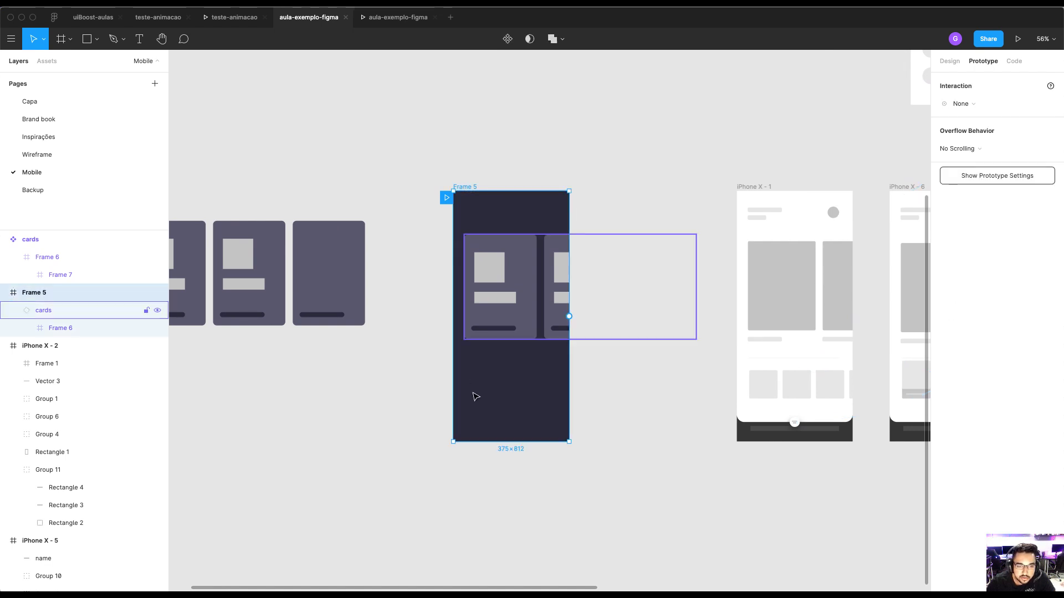
key("r")
left_click_drag(489, 388, 521, 419)
left_click_drag(458, 189, 403, 186)
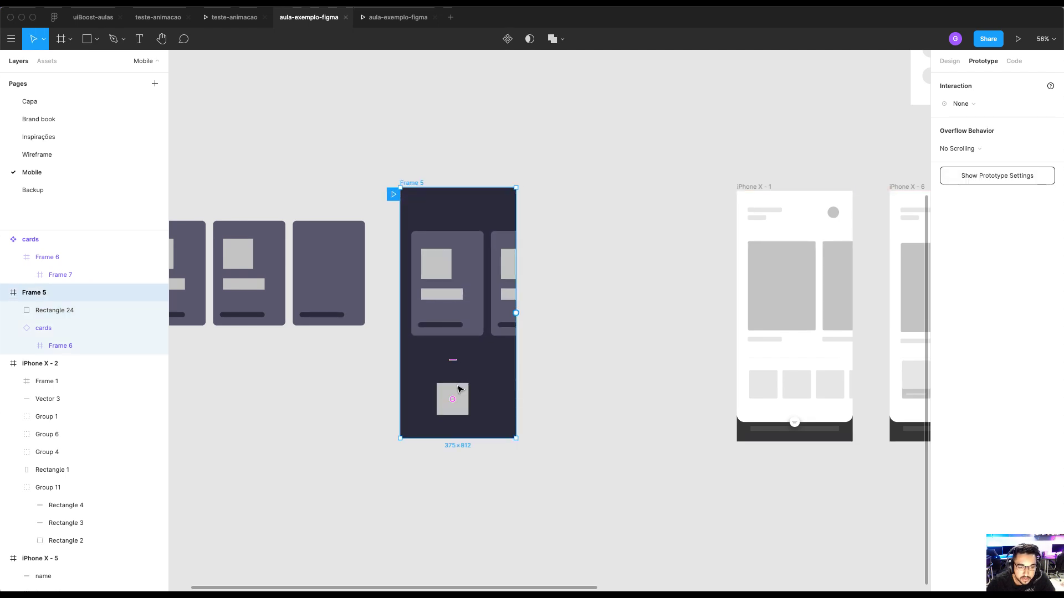
left_click(453, 399)
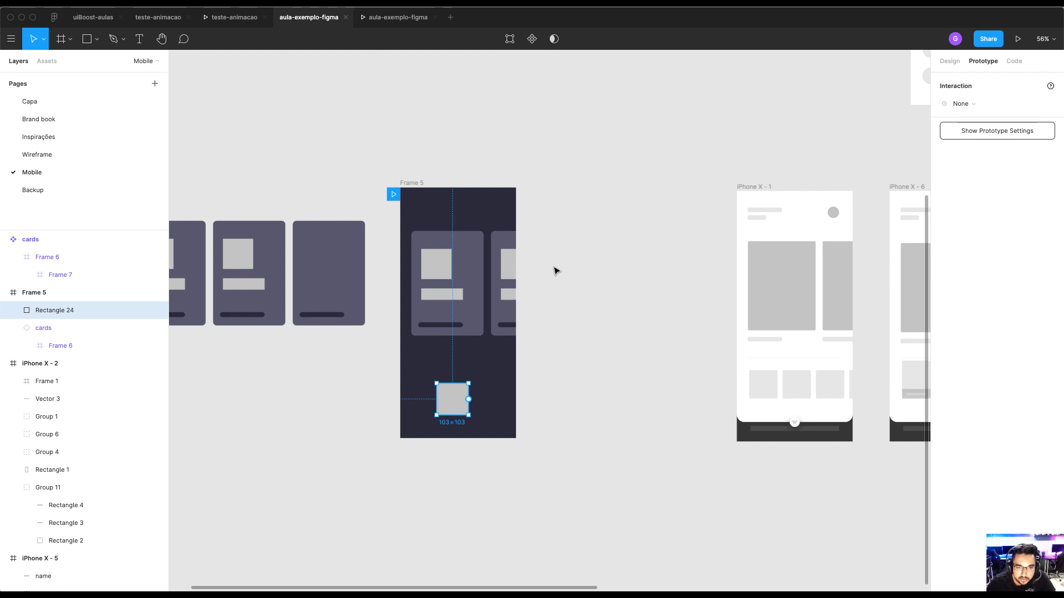
Draw a rectangle about 375 × 682 px over Frame 5, matching its width and covering it from the cards' top edge down
key("r")
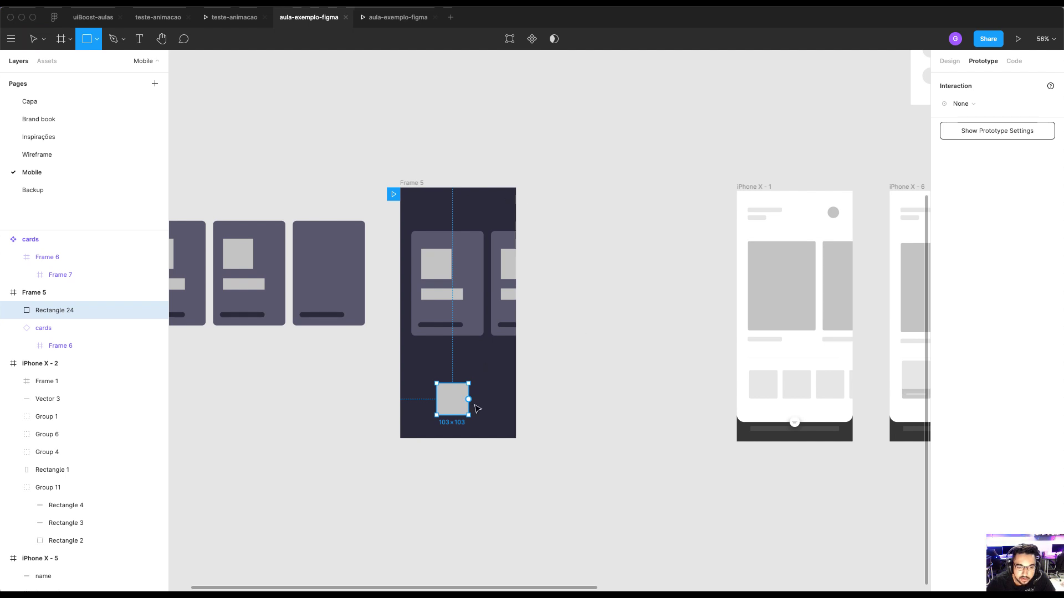
mouse_move(395, 444)
left_mouse_down()
mouse_move(513, 550)
mouse_move(516, 587)
left_mouse_up()
left_click_drag(477, 460, 475, 262)
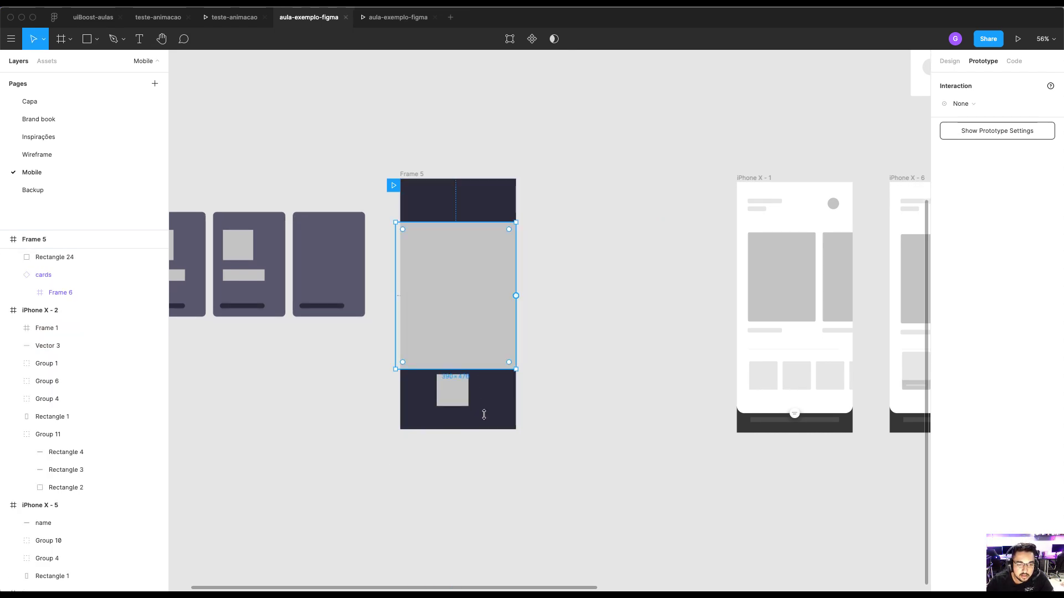
left_click_drag(483, 404, 485, 434)
left_click_drag(398, 367, 399, 362)
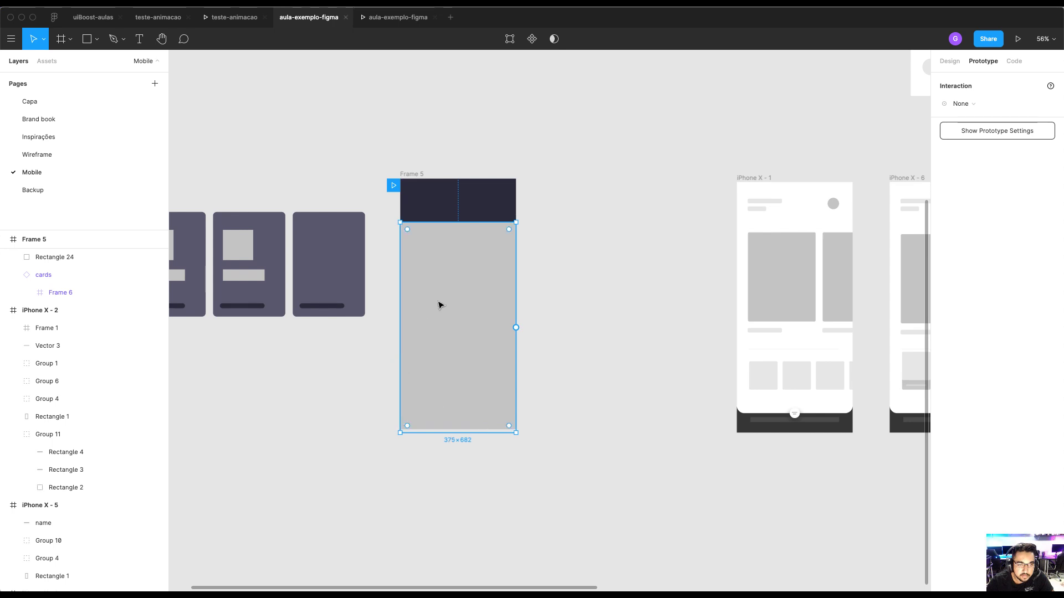
Move the large rectangle onto the canvas right of Frame 5 and fill it with the white sampled from iPhone X - 1
left_click_drag(453, 276, 602, 264)
key("i")
left_click(745, 222)
left_click(626, 185)
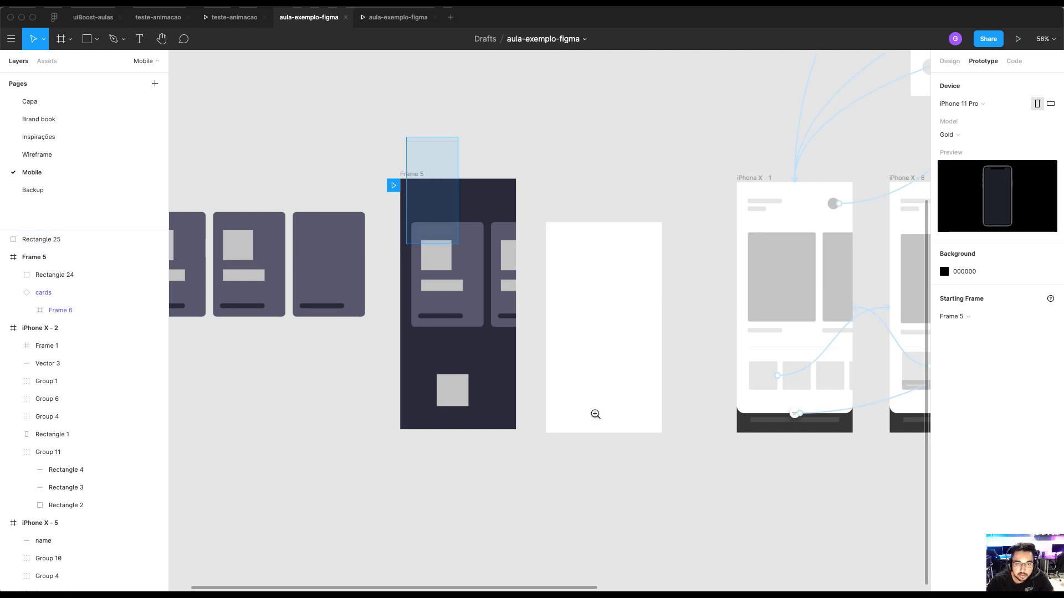
Round only the two upper corners of the white rectangle with a 12 px radius
scroll(549, 310, "up", 5)
double_click(582, 206)
left_click(643, 181)
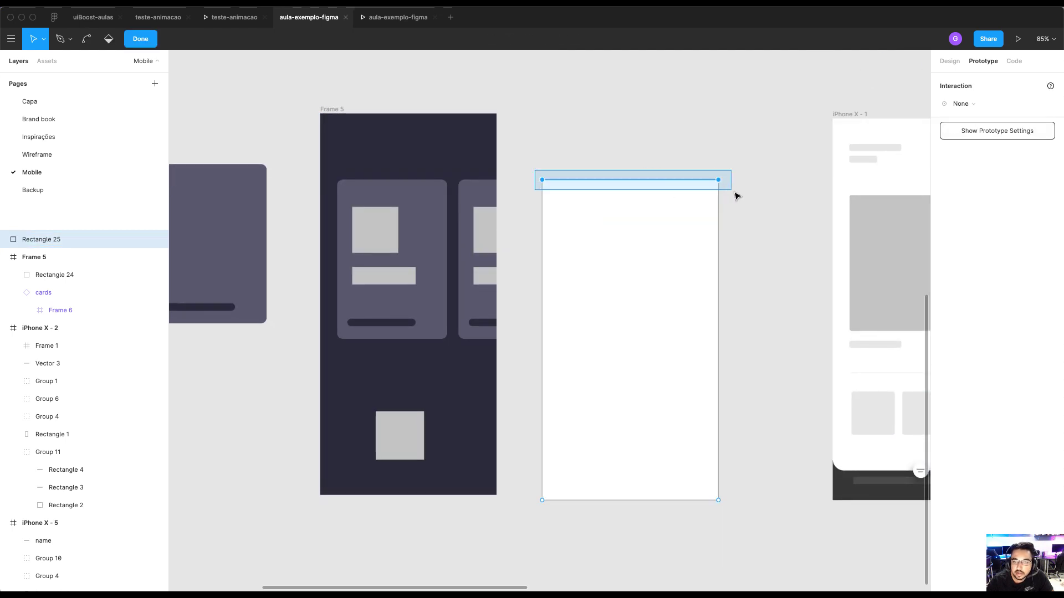
left_click(950, 62)
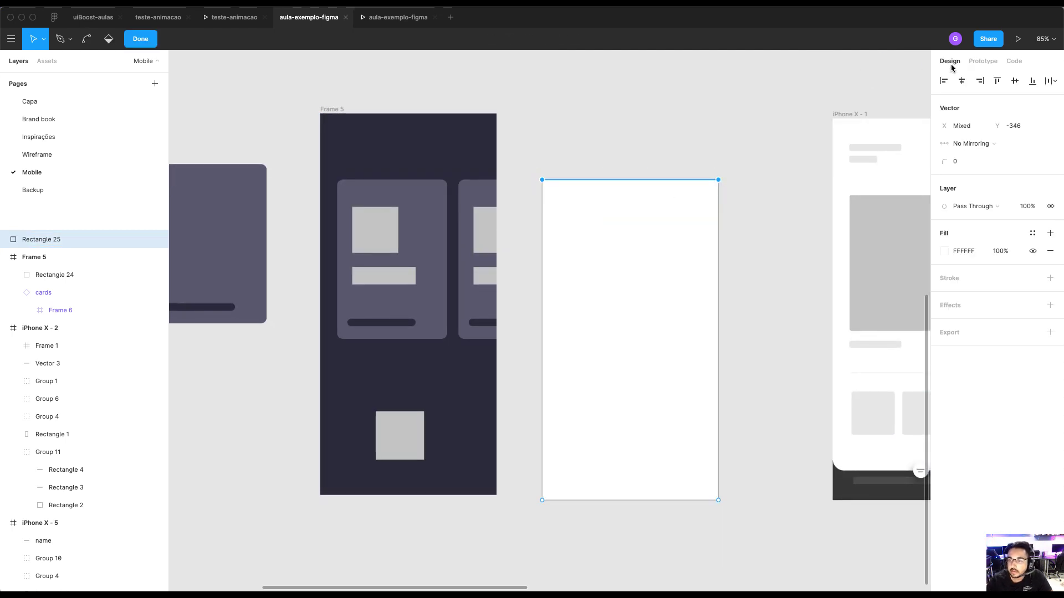
type("12")
key("Tab")
left_click(719, 135)
left_click(719, 136)
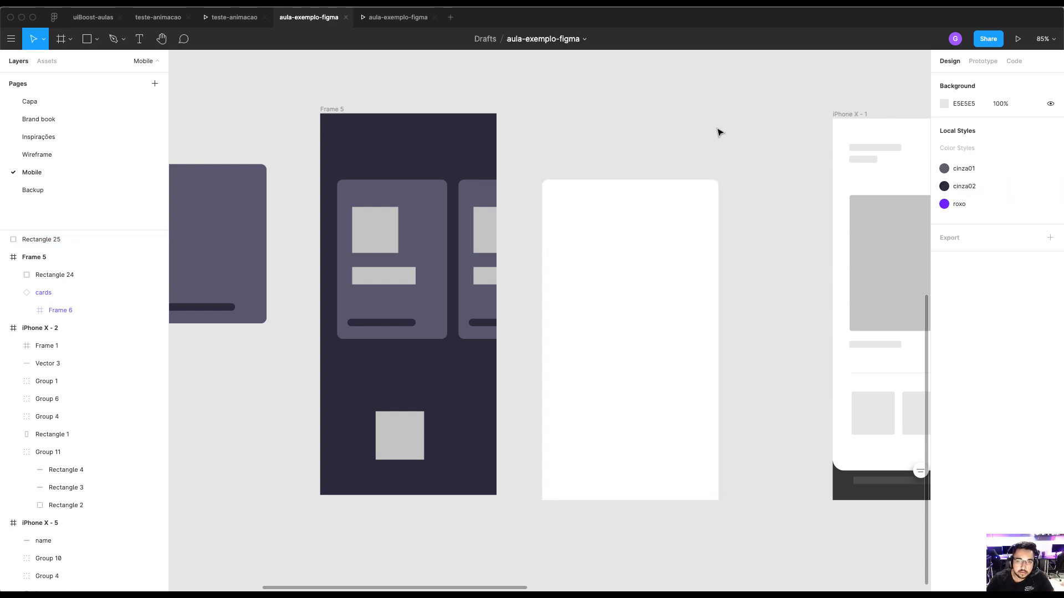
Copy the name lines, Group 10 and Group 14 from iPhone X - 3 and place the copies on the white rectangle
left_click(643, 233)
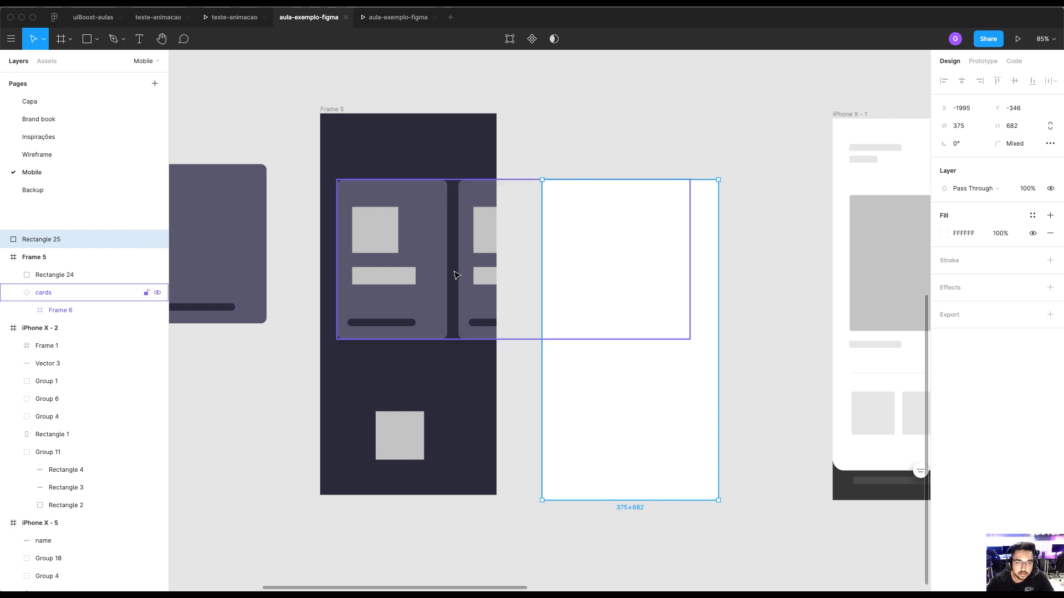
scroll(665, 264, "down", 10)
scroll(665, 264, "right", 5)
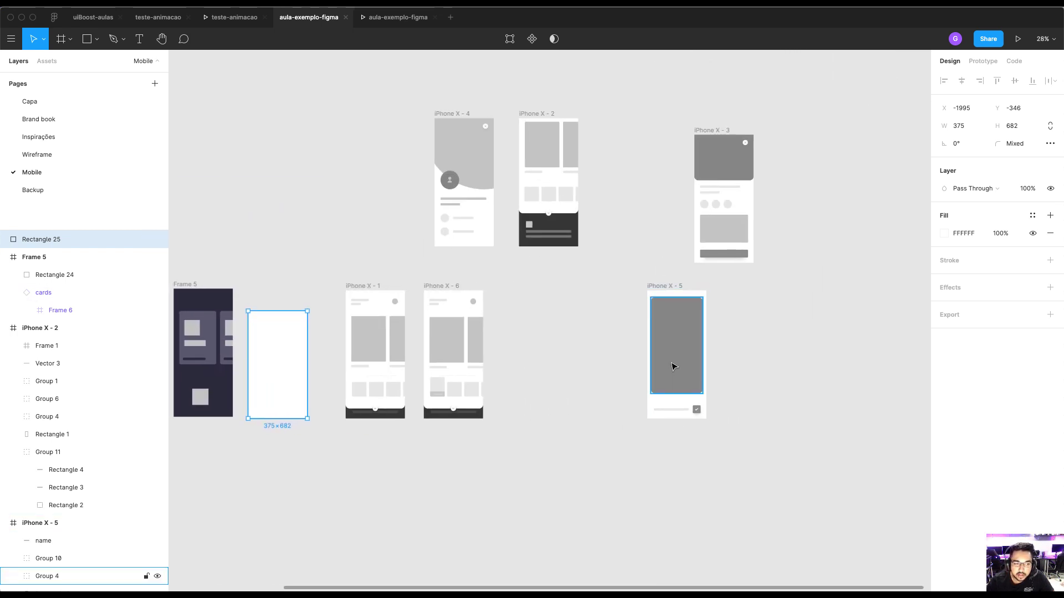
left_click_drag(757, 183, 681, 269)
left_click(753, 196, "shift")
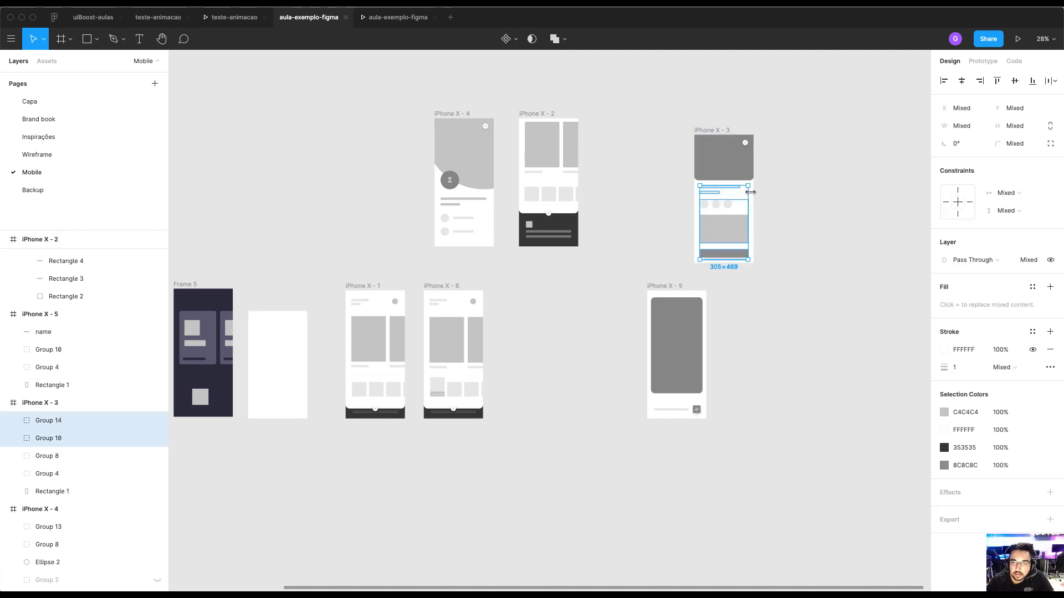
scroll(610, 307, "up", 6)
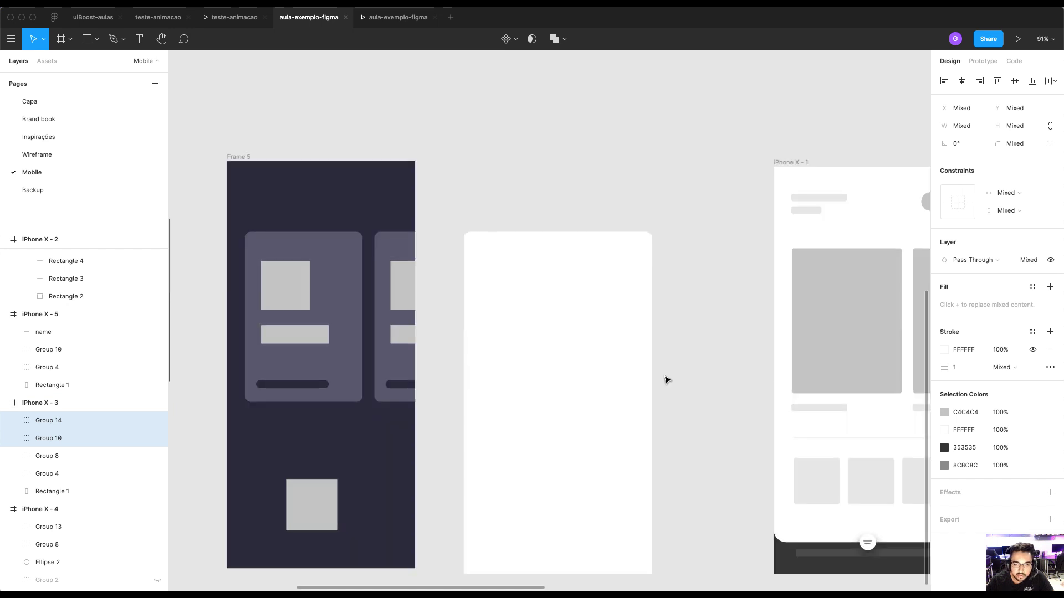
key("super+v")
left_click_drag(597, 364, 657, 396)
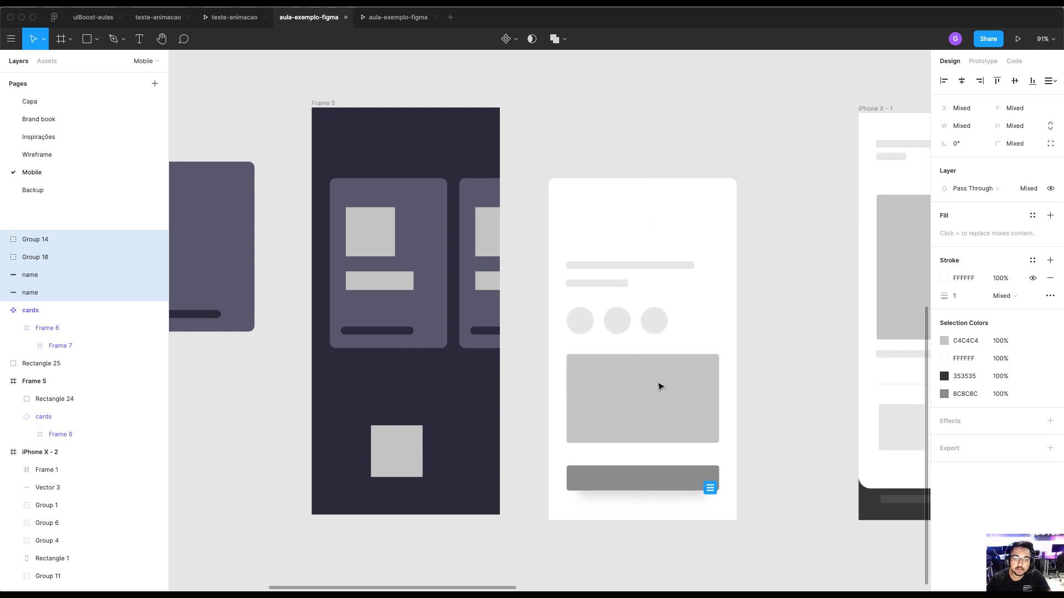
Draw an X close icon from two crossing diagonal lines in the white panel's upper right corner
left_click(708, 173)
key("p")
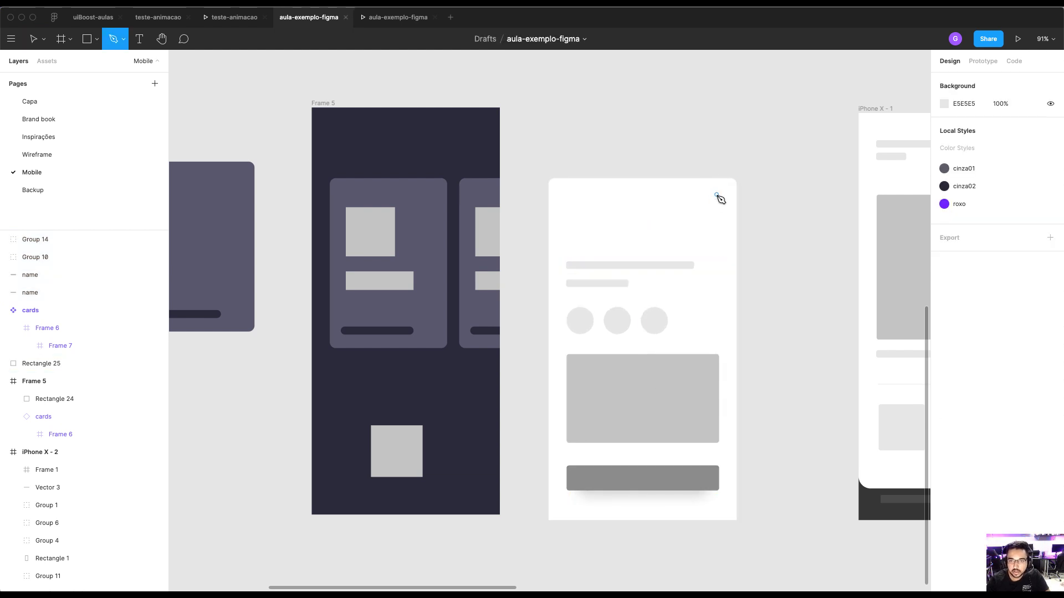
left_click(717, 195)
key("Escape")
key("ctrl+c")
key("ctrl+v")
left_click_drag(718, 209, 722, 215)
left_click(707, 205, "shift")
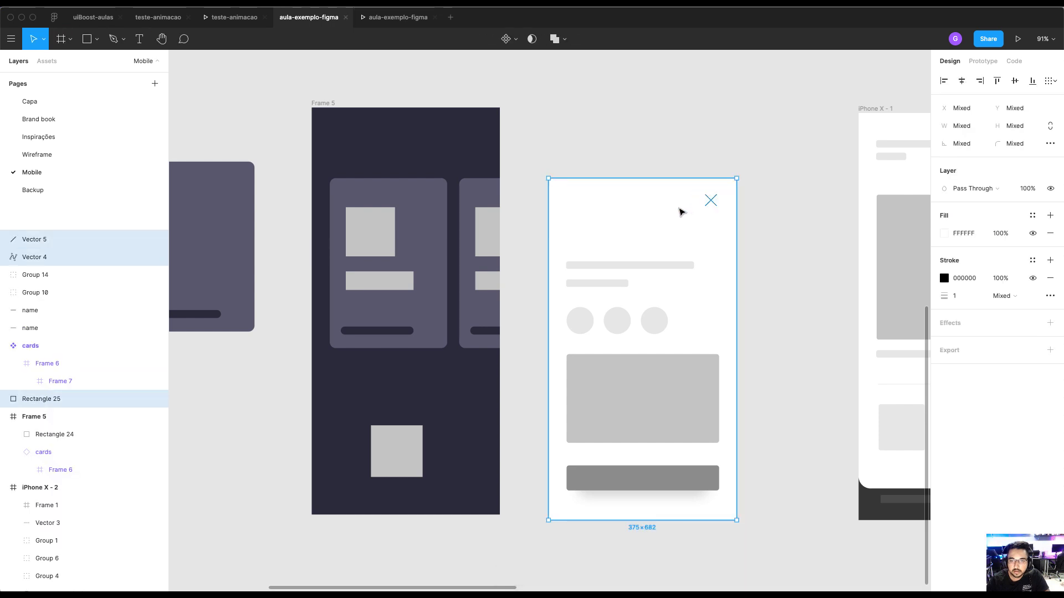
Group the X icon's lines, and group the icon with the white rectangle and all its content
key("ctrl+g")
left_click_drag(750, 150, 539, 547)
key("ctrl+g")
Centre the light grey square below the cards horizontally in Frame 5
left_click(416, 458)
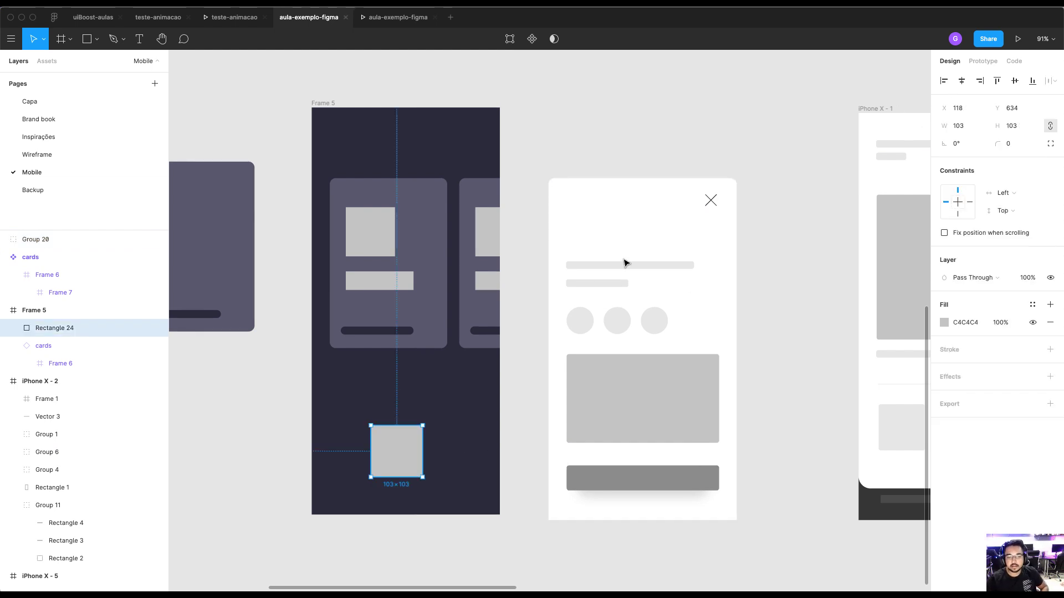
left_click(961, 81)
left_click(458, 439)
left_click(427, 460)
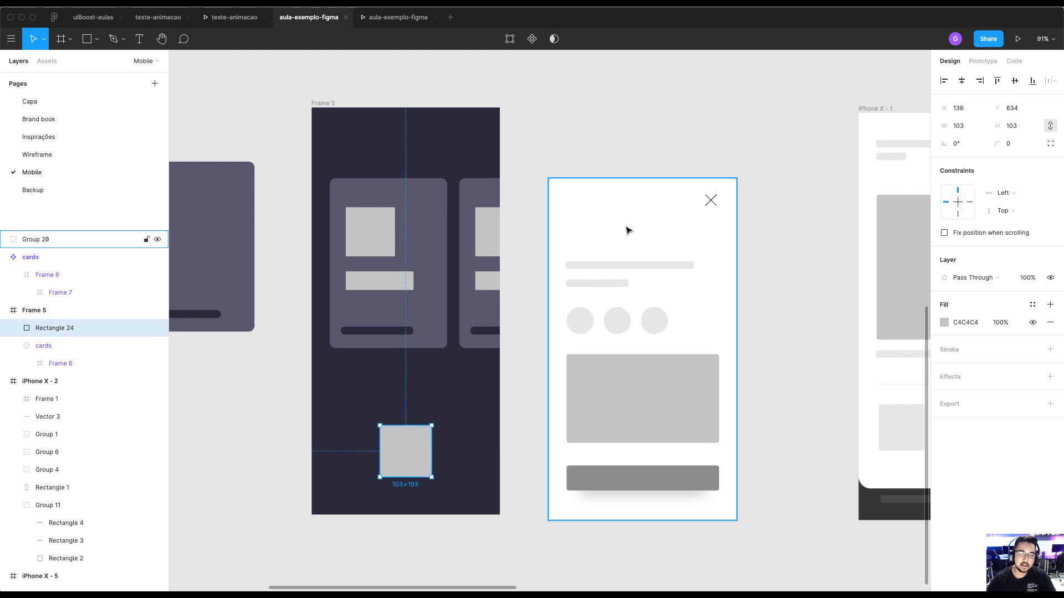
left_click(469, 285)
left_click(404, 442)
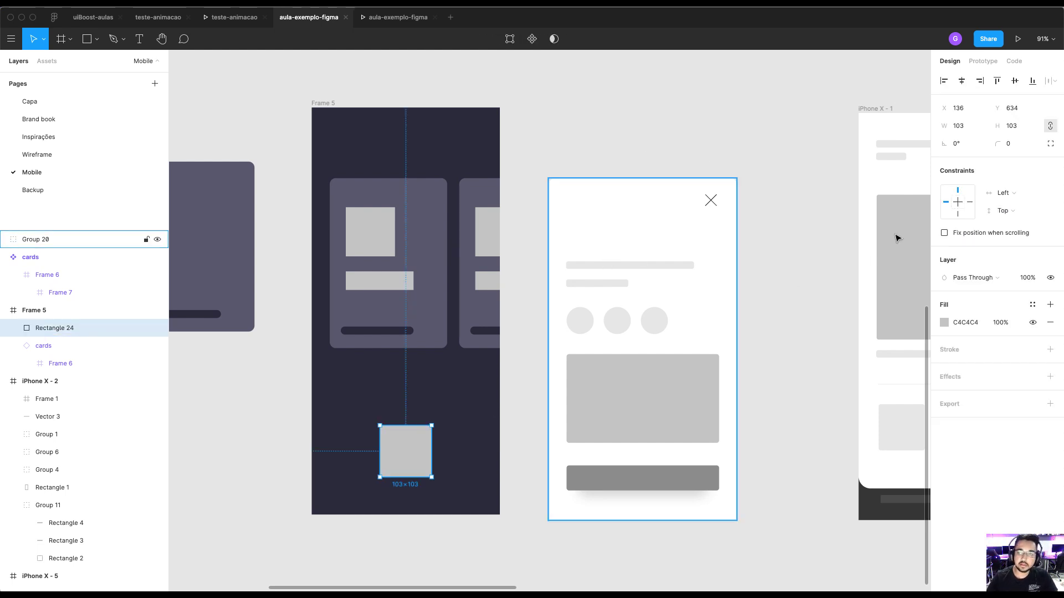
Round the grey square's corners with a 12 px radius
left_click(1016, 144)
type("12")
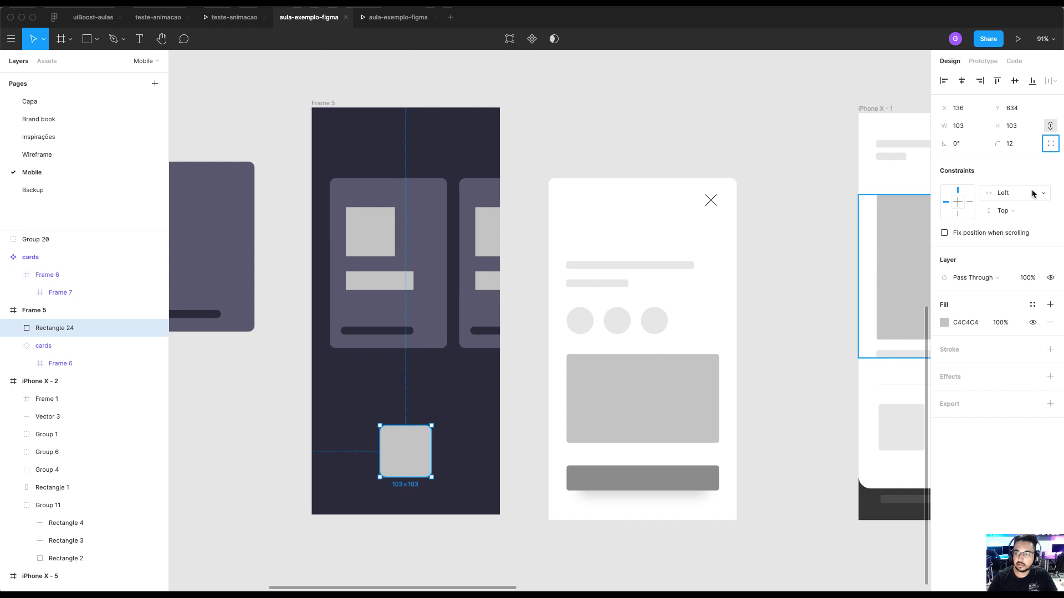
left_click(696, 119)
left_click(391, 473)
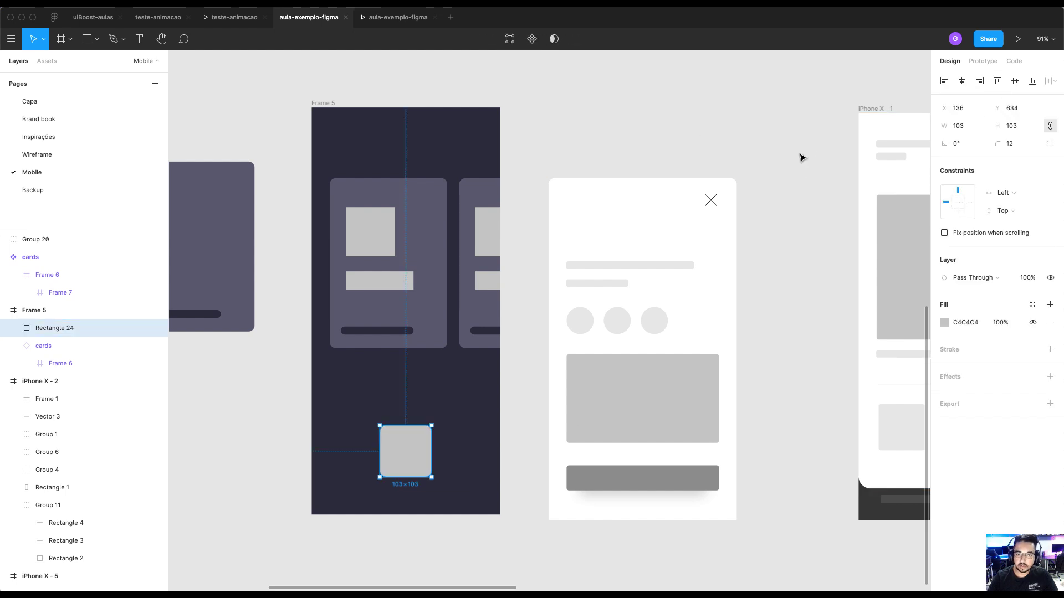
Convert the grouped white panel into a frame of its own to serve as a prototype link target
left_click(983, 61)
left_click_drag(432, 451, 572, 282)
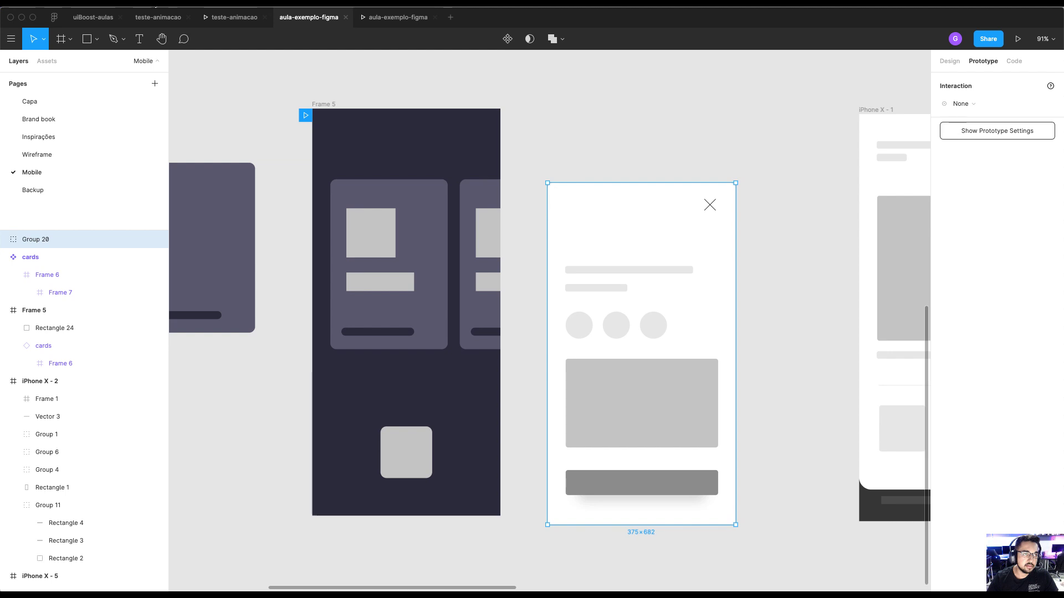
left_click(146, 3)
left_click(208, 28)
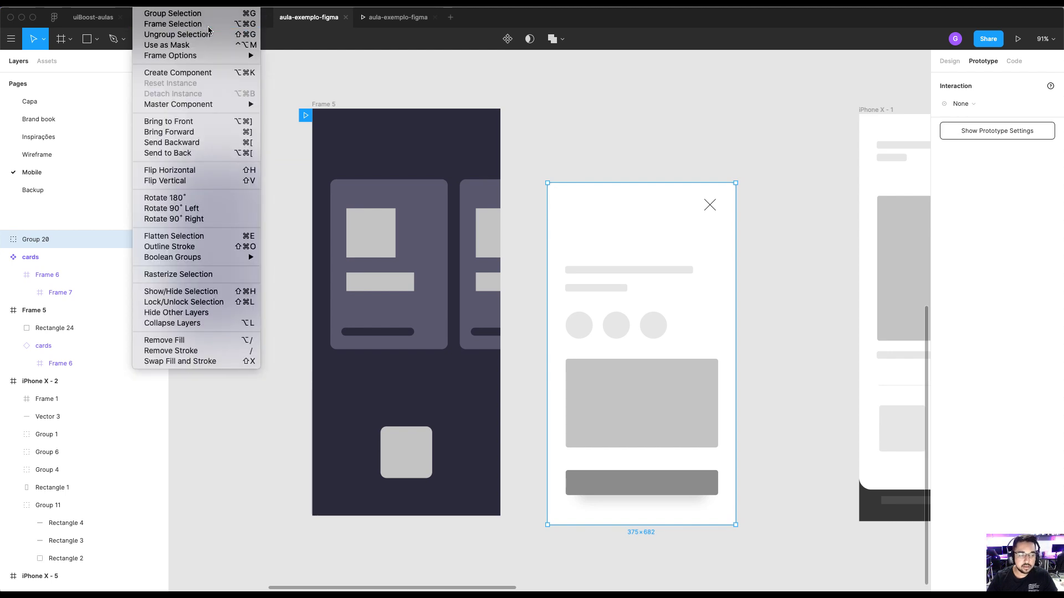
left_click(634, 141)
scroll(560, 183, "up", 1)
left_click(559, 185)
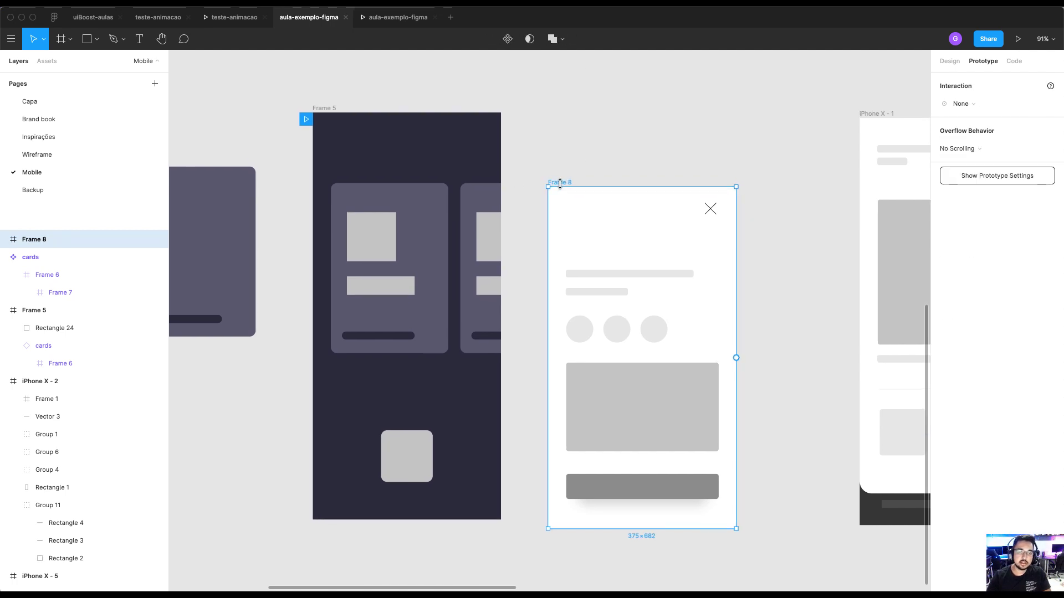
Link the grey square to Frame 8 with an On Tap interaction set to Open Overlay
left_click(430, 444)
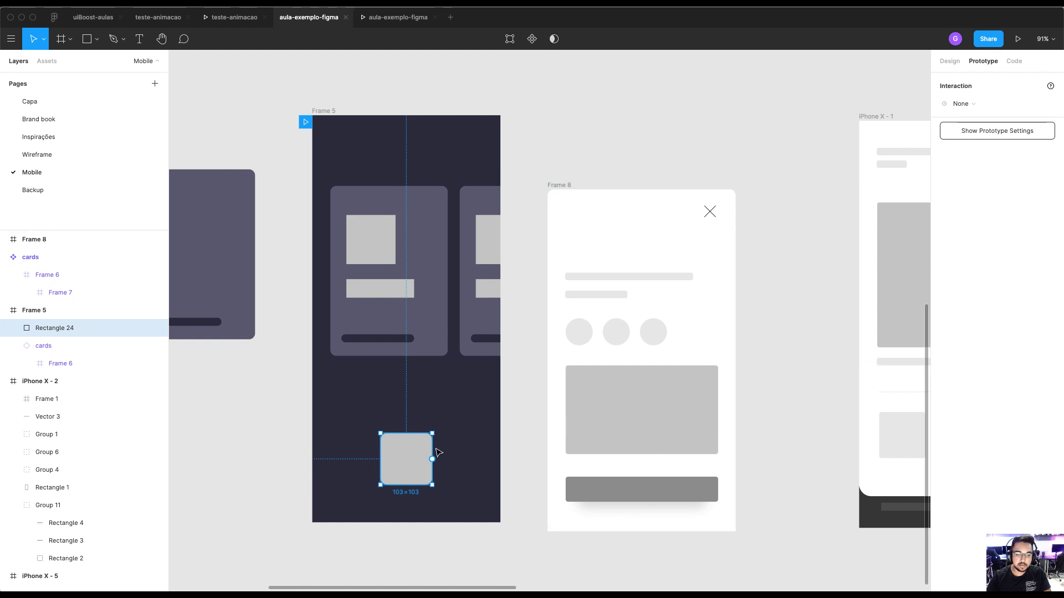
left_click_drag(432, 458, 591, 431)
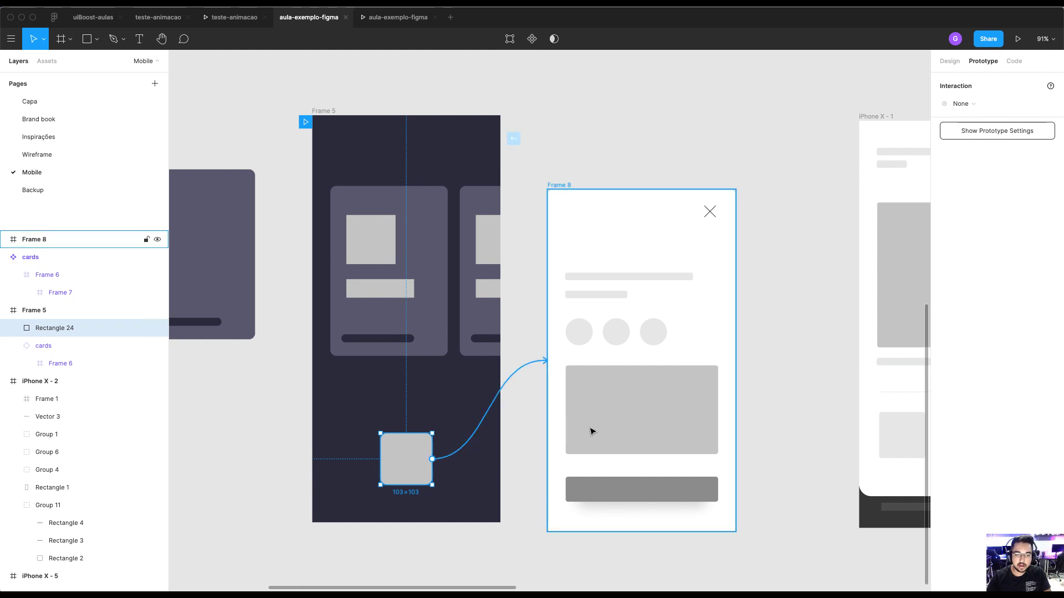
scroll(520, 228, "up", 1)
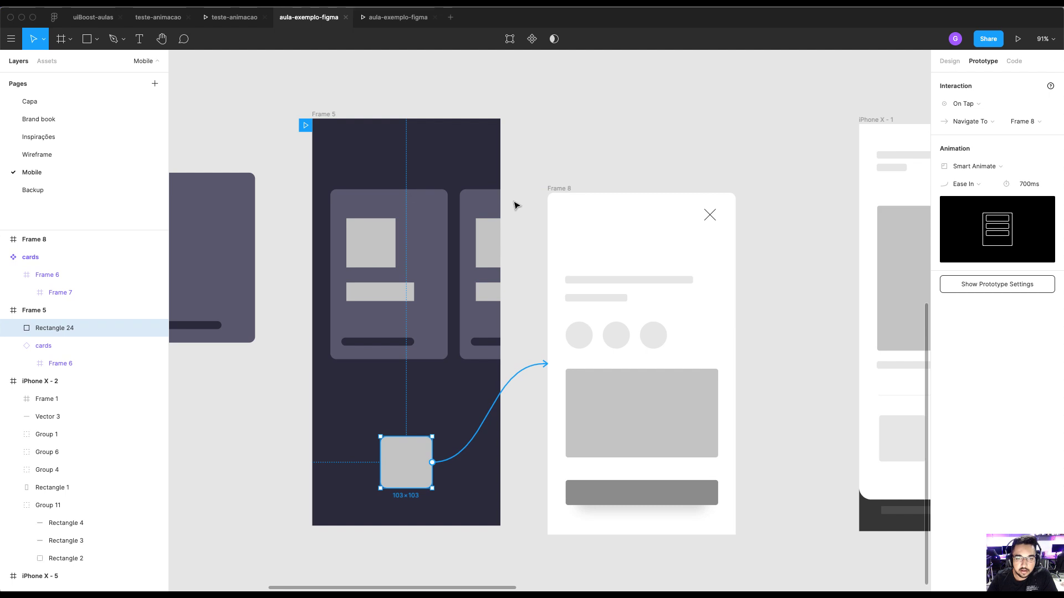
left_click(970, 122)
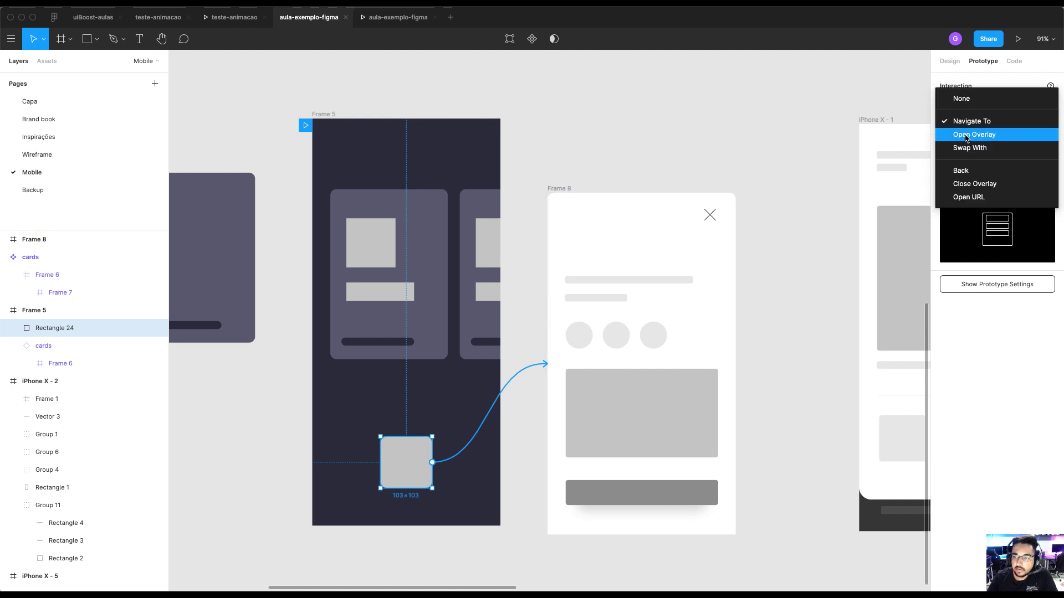
left_click(974, 137)
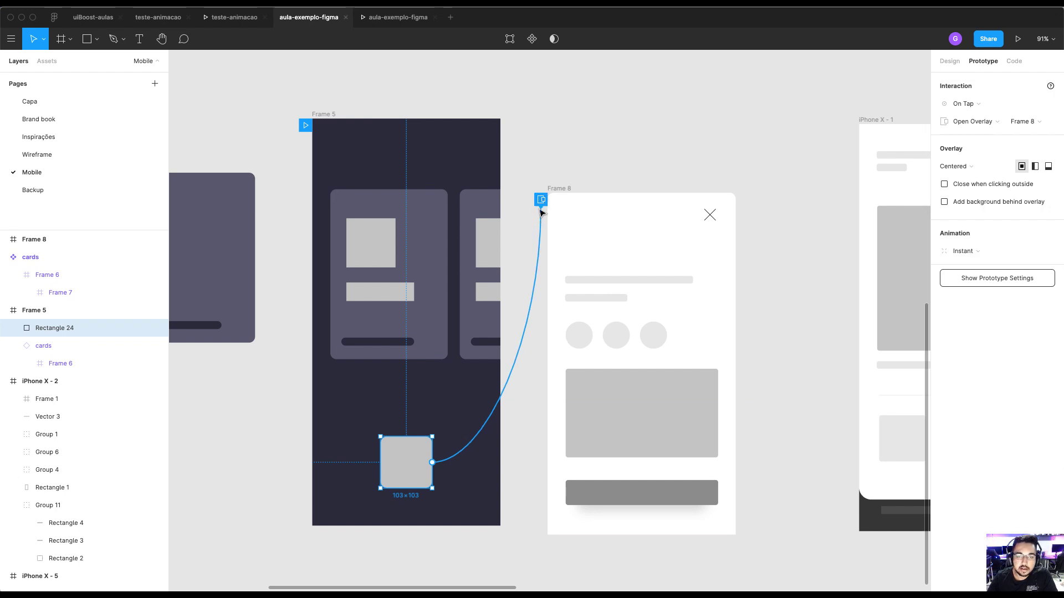
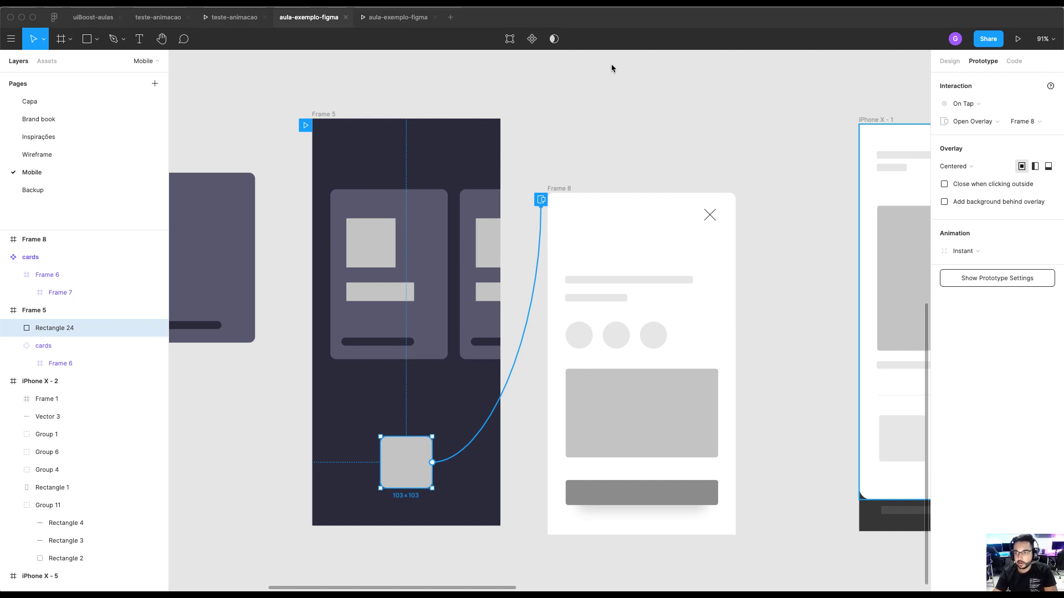
Preview the prototype, tap the grey square and examine how the overlay is positioned on the phone screen
scroll(453, 423, "left", 1)
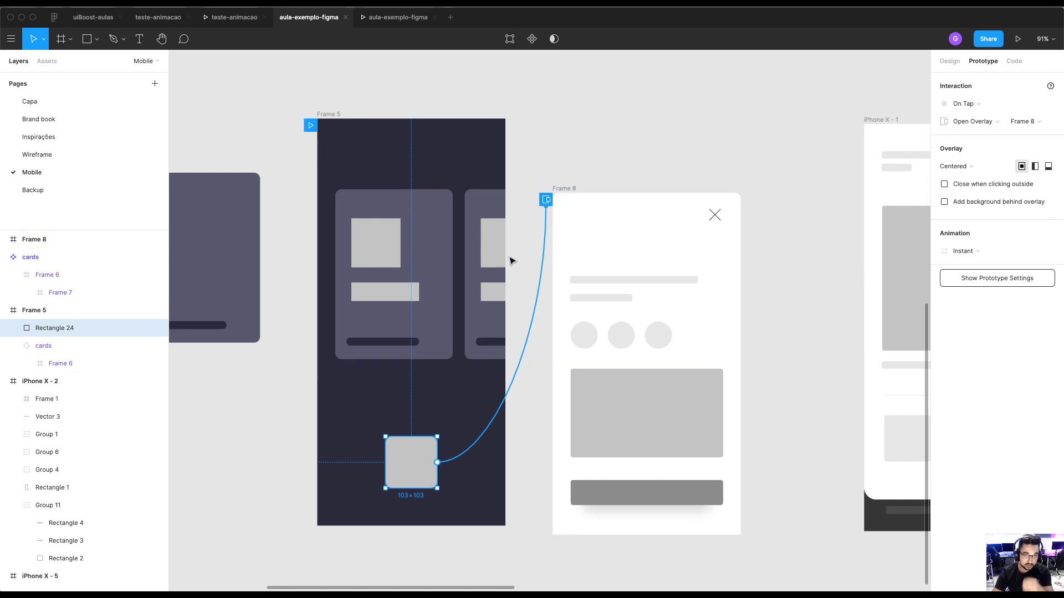
key("super+alt+Return")
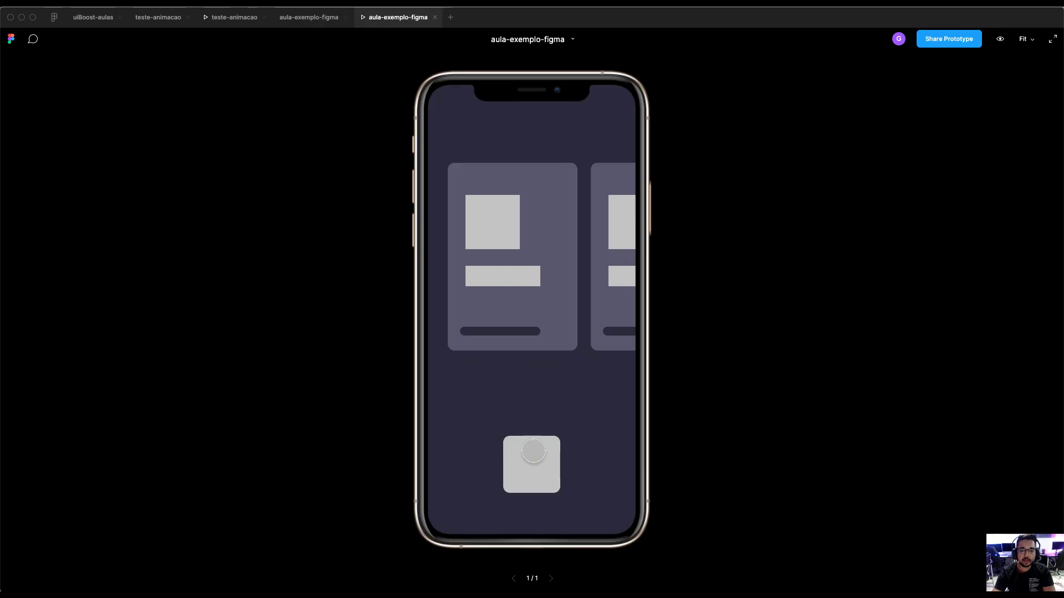
left_click(533, 451)
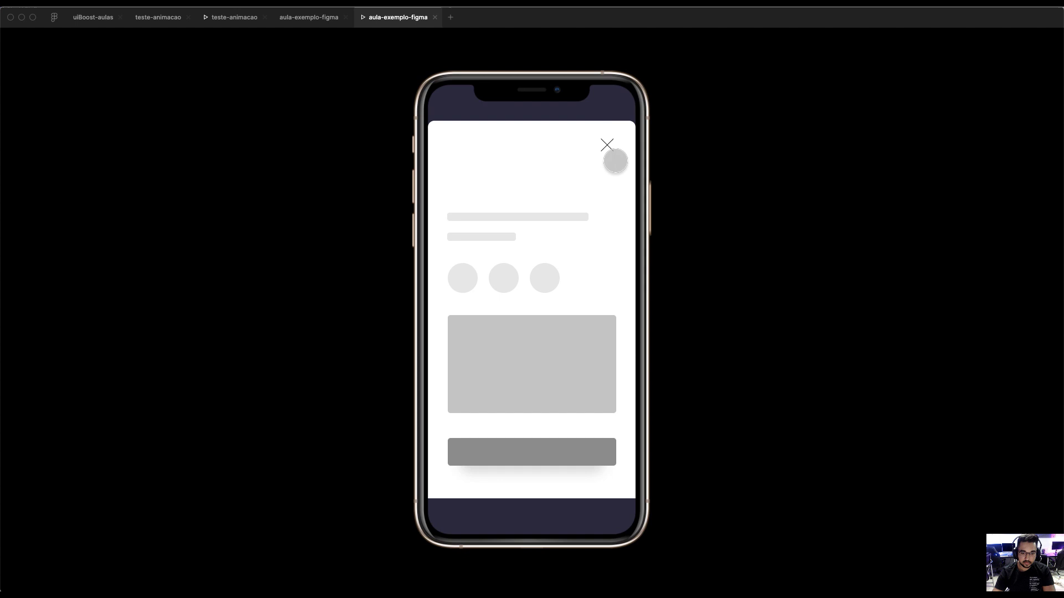
left_click(315, 21)
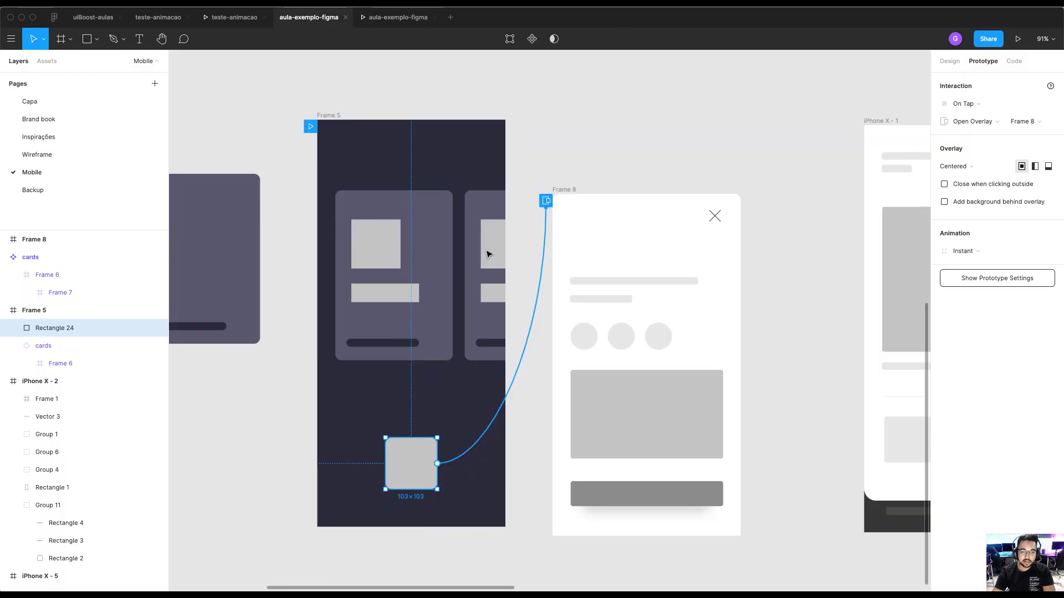
left_click(398, 17)
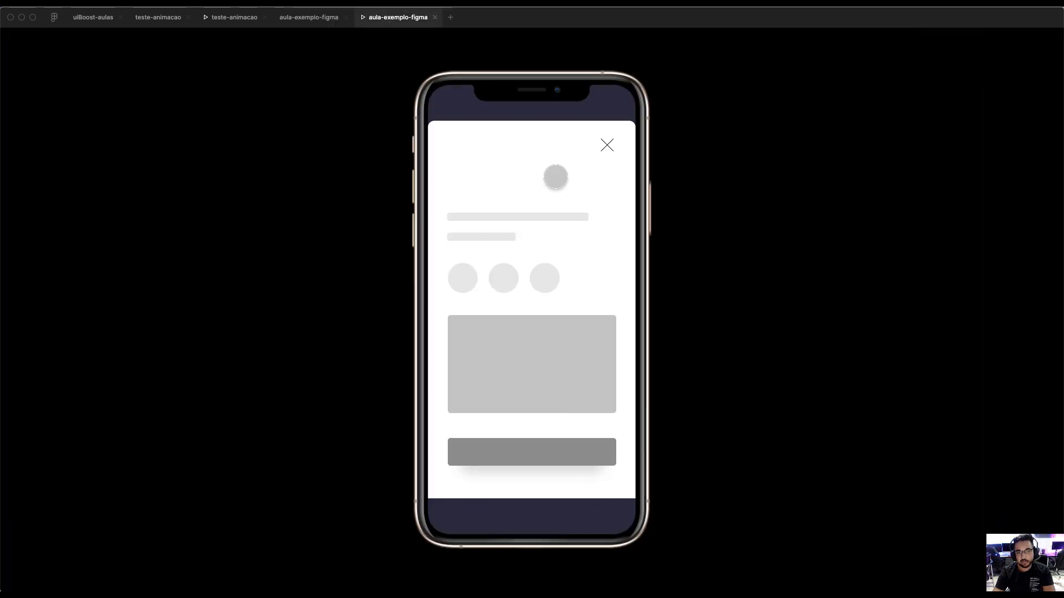
Set the overlay position of the grey square's interaction to Bottom Center
left_click(317, 20)
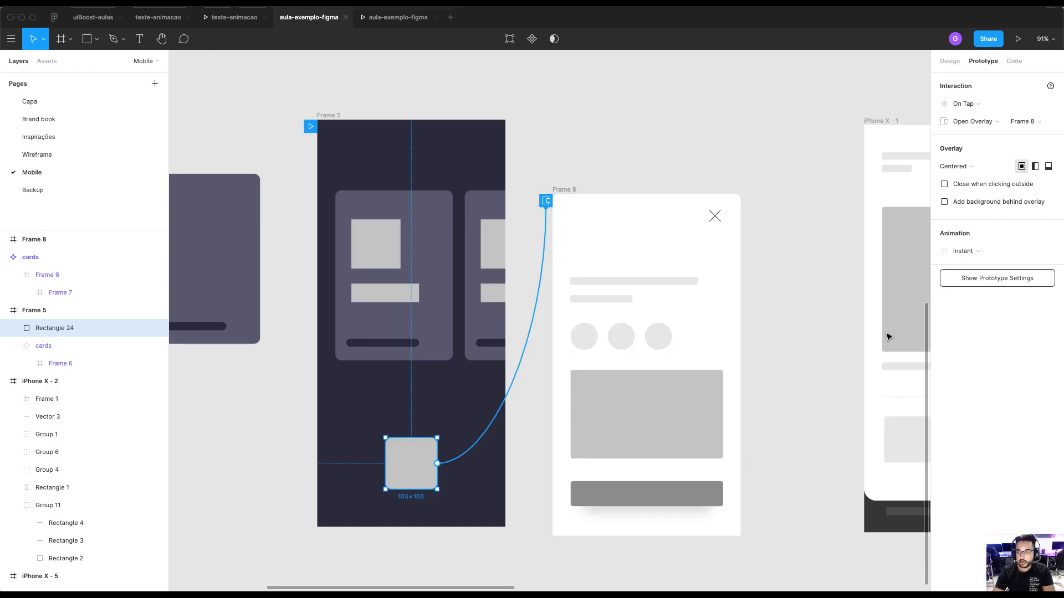
left_click(978, 168)
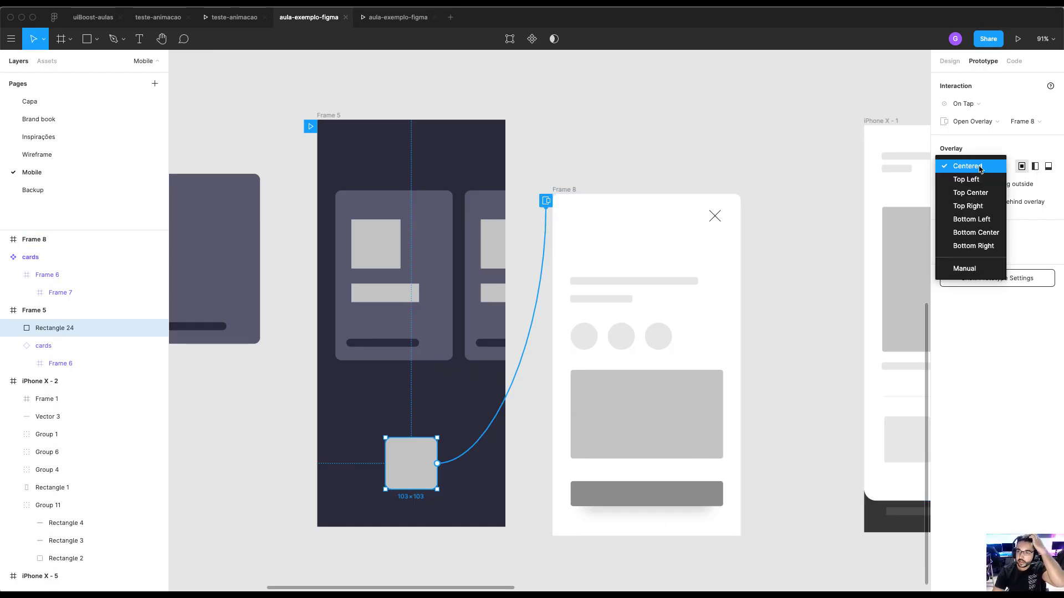
left_click(983, 237)
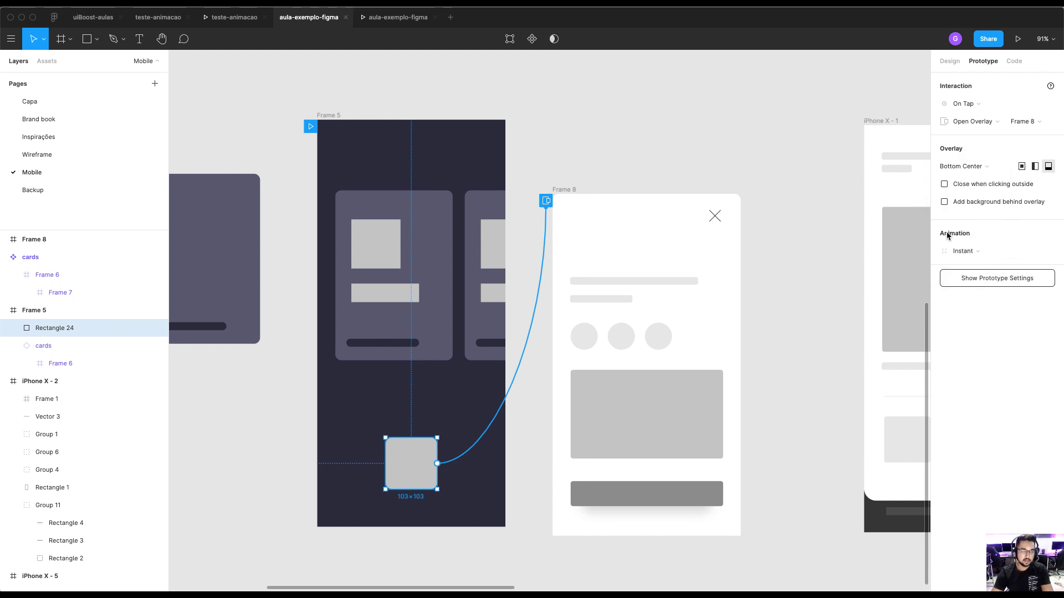
left_click(714, 217)
left_click(714, 219)
left_click(715, 220)
left_click_drag(719, 215, 444, 354)
left_click(748, 228)
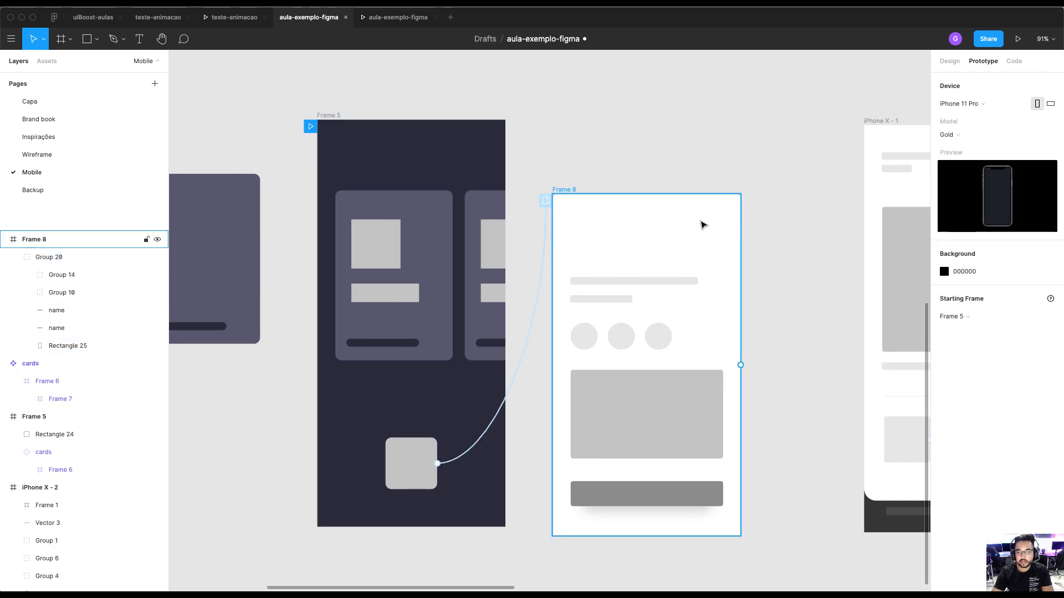
Give the X icon group in Frame 8 an On Tap interaction with the Close Overlay action
left_click(712, 218)
left_click(716, 218)
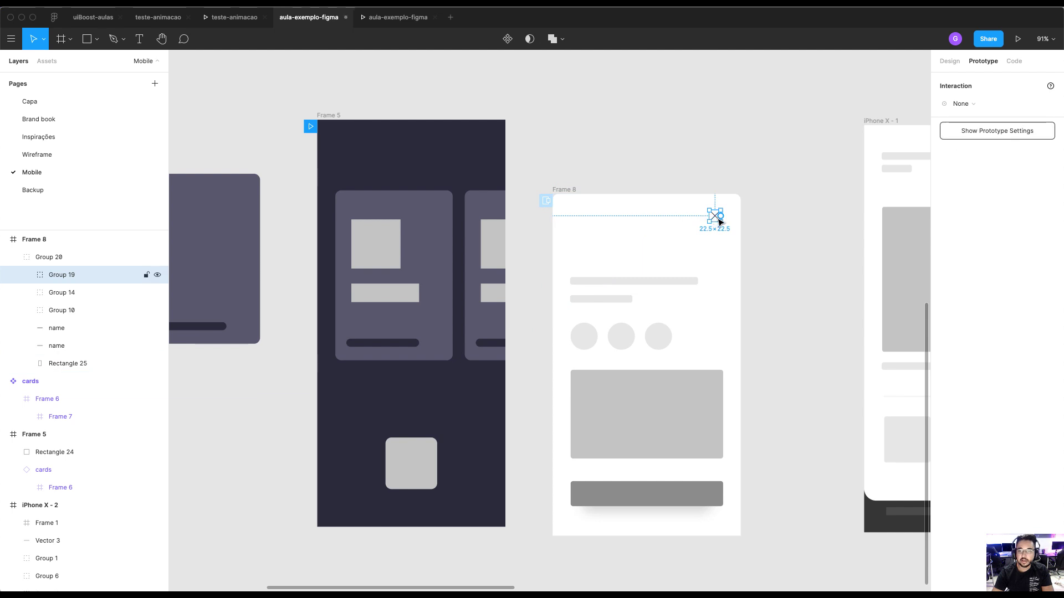
left_click(962, 106)
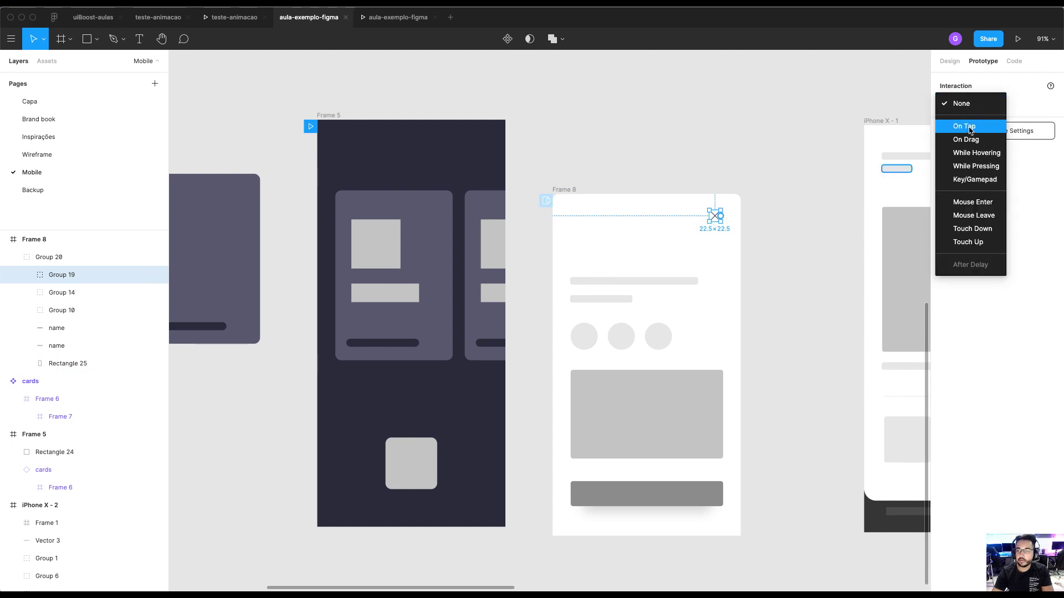
left_click(969, 131)
left_click(970, 122)
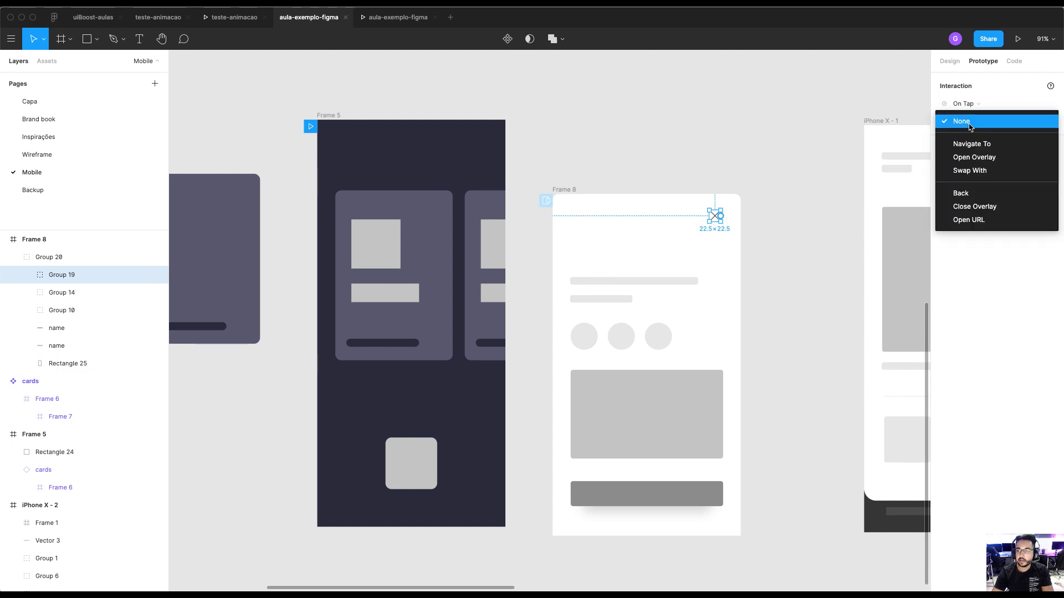
left_click(968, 206)
Test the prototype by repeatedly closing the overlay with its X icon and reopening it with the grey square
key("super+alt+Return")
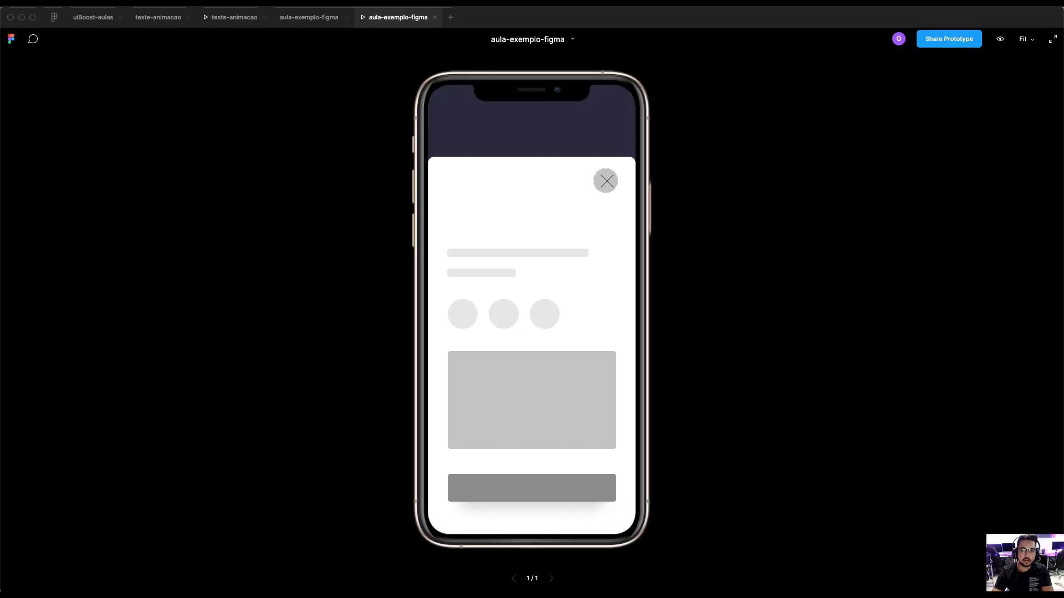
left_click(606, 180)
left_click(546, 442)
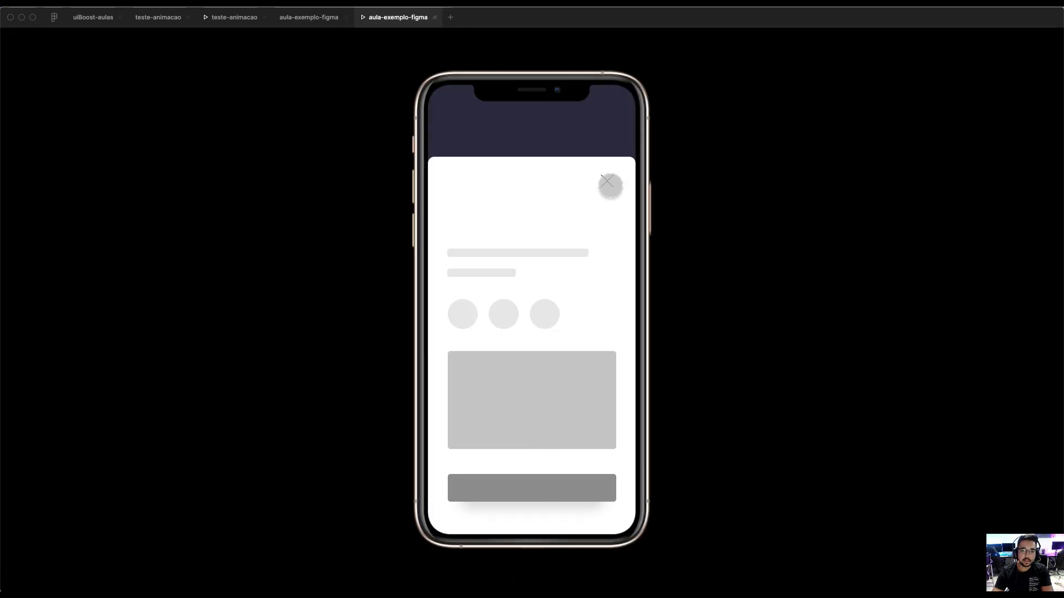
left_click(610, 185)
left_click(547, 459)
left_click(610, 185)
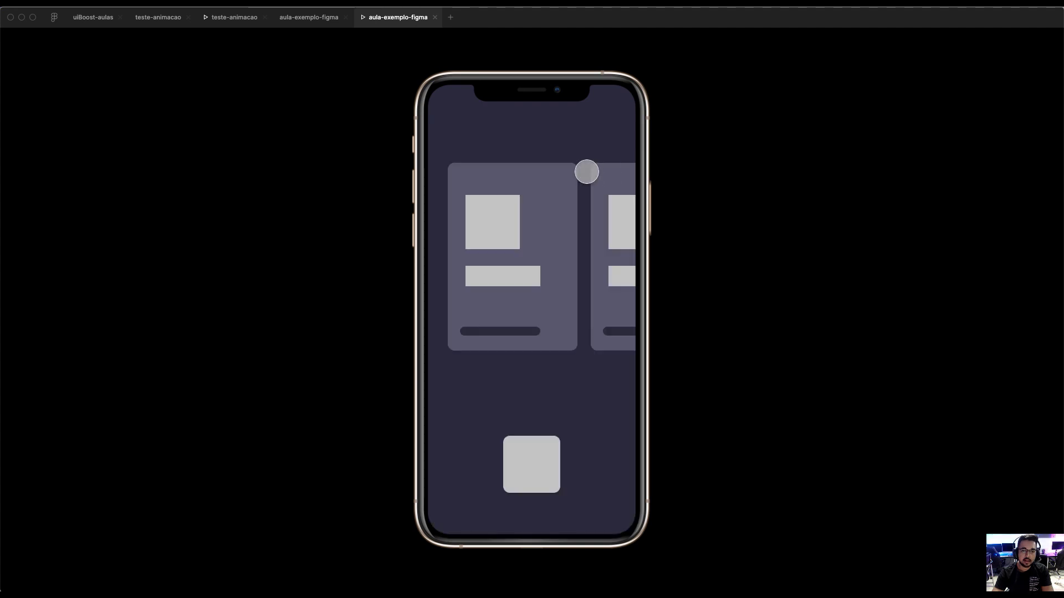
left_click(516, 443)
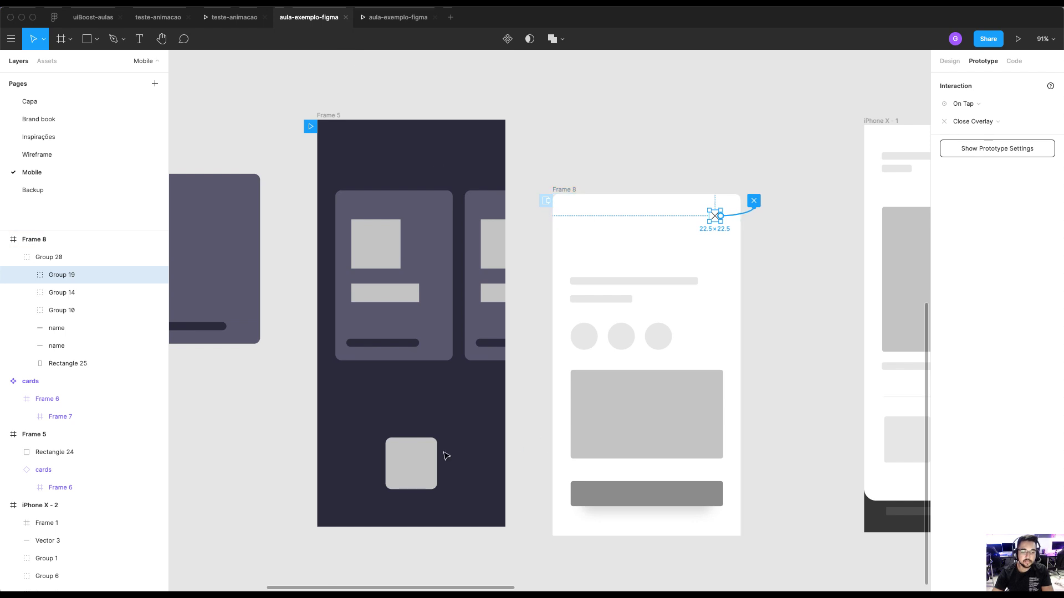
Set the overlay animation of the grey square's interaction to Move In
left_click(417, 477)
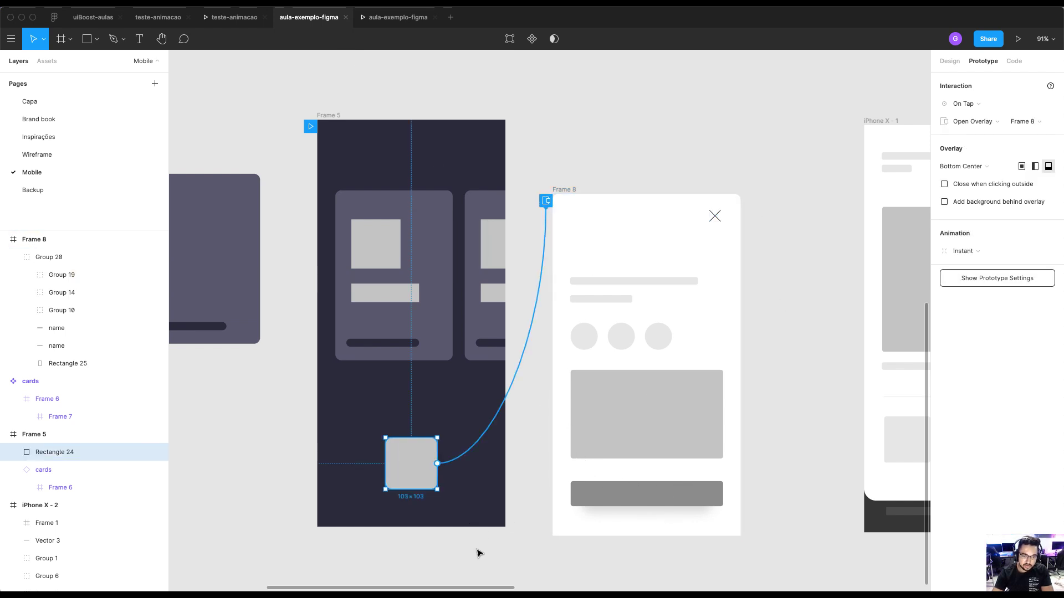
scroll(588, 181, "up", 1)
left_click(985, 254)
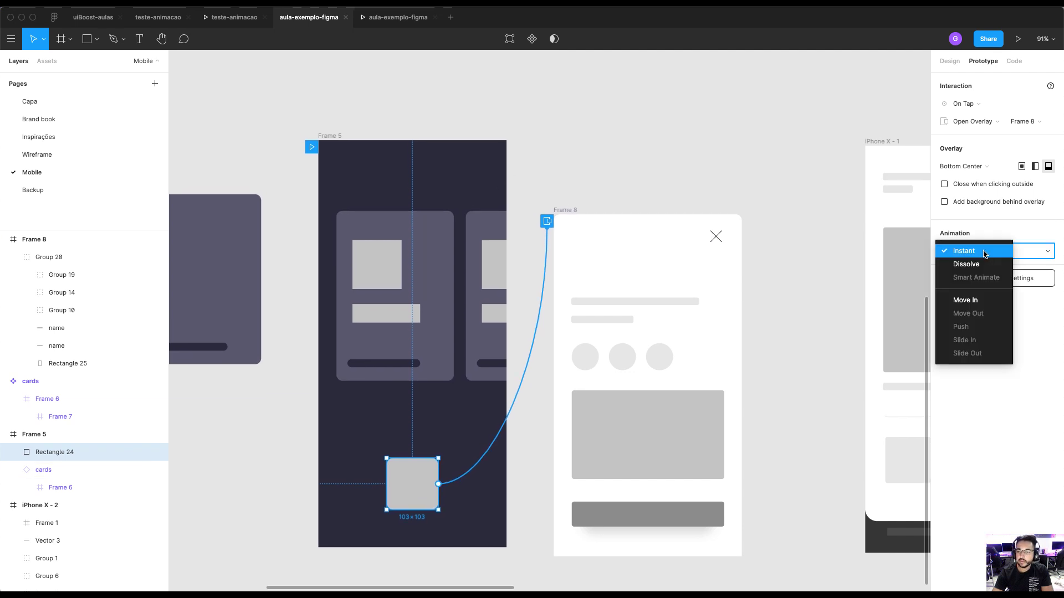
left_click(964, 302)
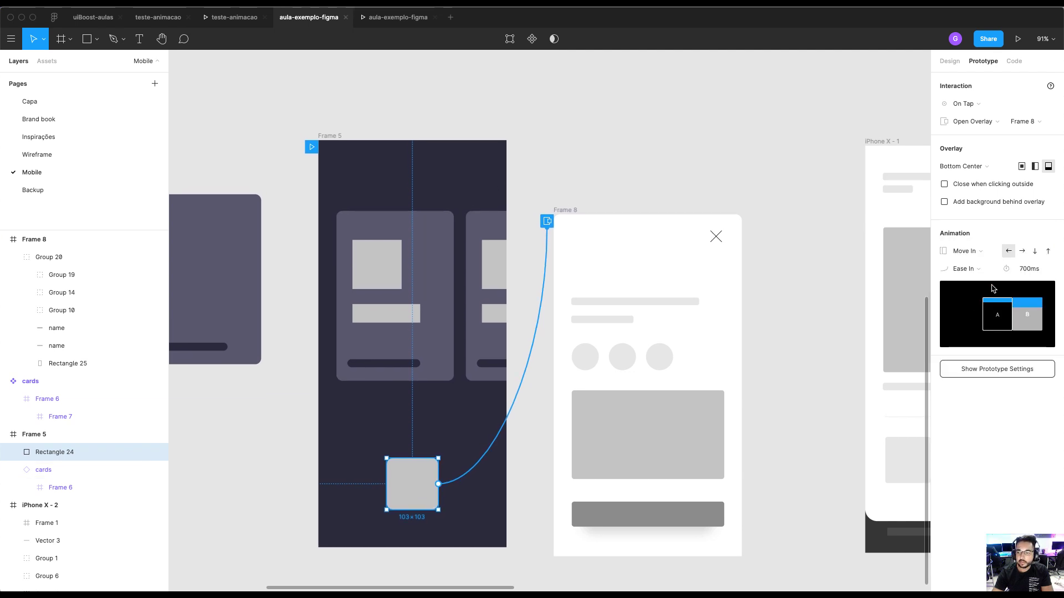
Point the grey square's Move In overlay animation upward and switch the animation to Dissolve
left_click(1051, 253)
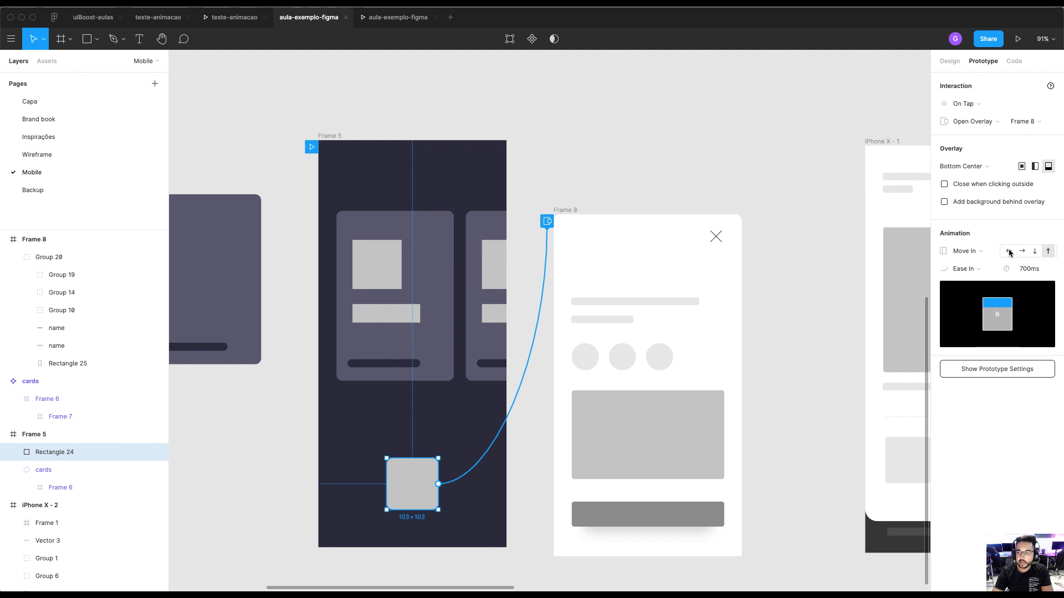
left_click(983, 254)
left_click(978, 225)
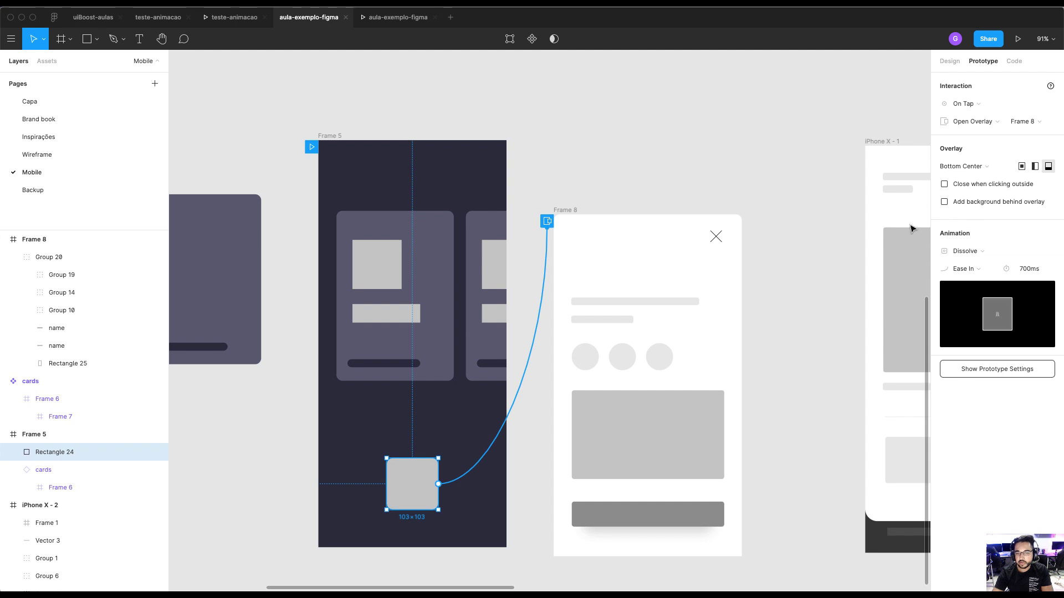
Test the Dissolve animation in the prototype by closing the overlay with its X, reopening it from the grey square and closing it again
key("ctrl+Tab")
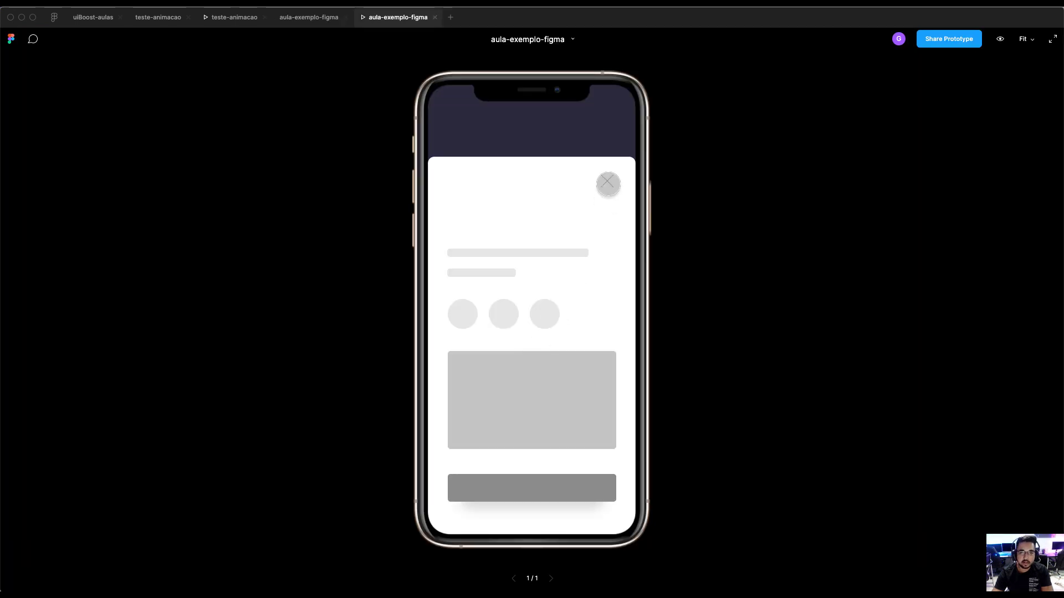
left_click(607, 183)
left_click(524, 453)
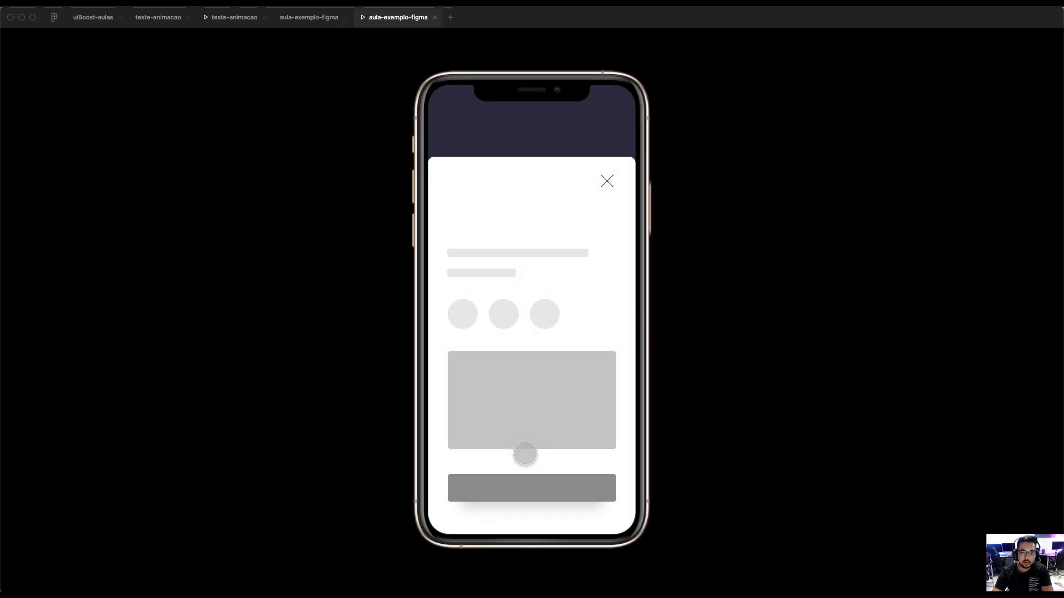
left_click(607, 182)
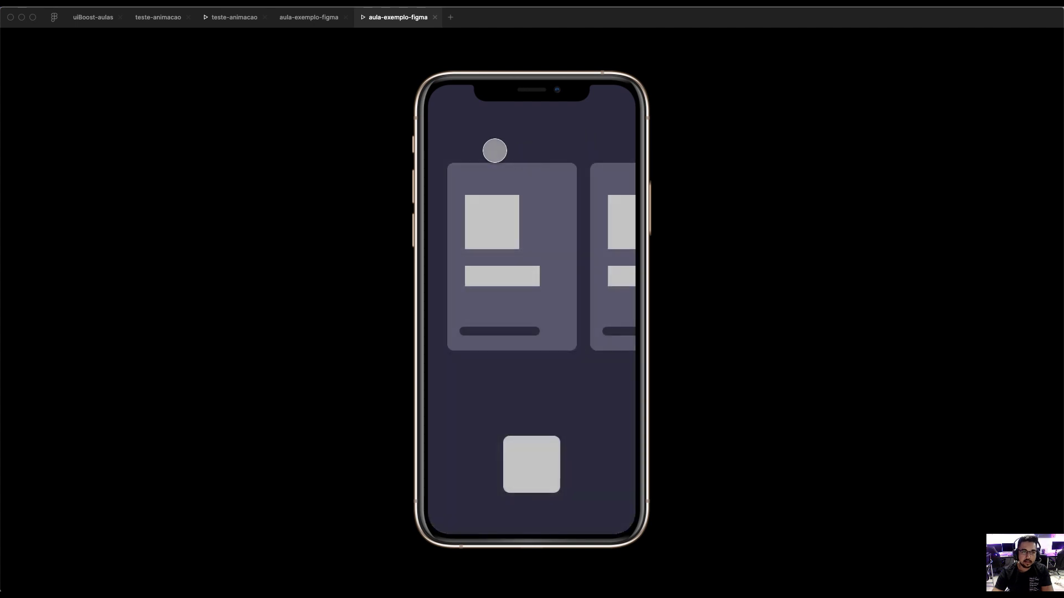
Set the grey square's overlay animation to Move In with the upward direction and open the overlay in the prototype
left_click(309, 18)
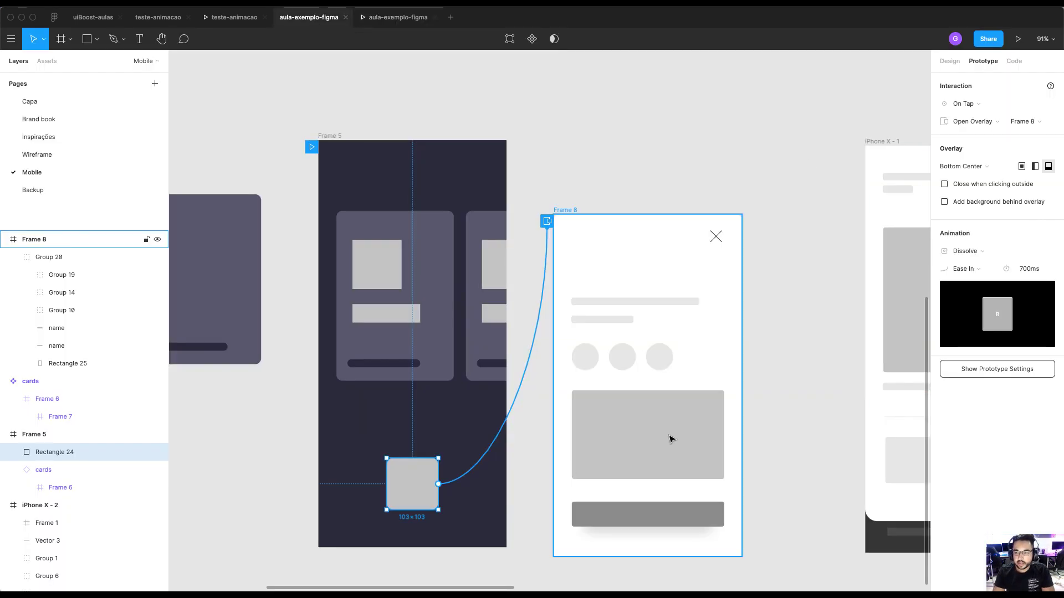
left_click(980, 256)
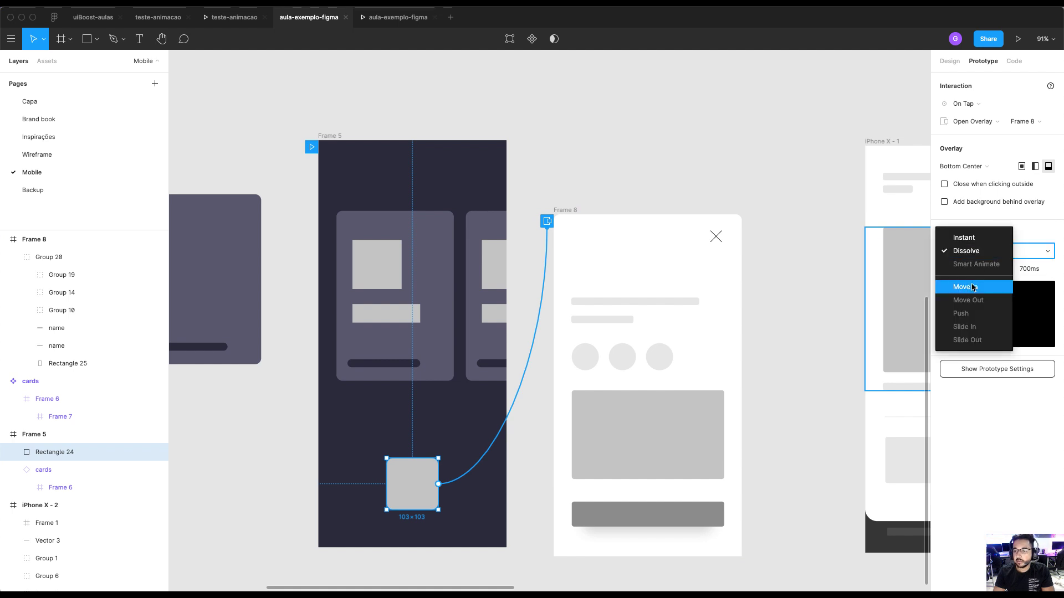
left_click(974, 287)
left_click(1046, 252)
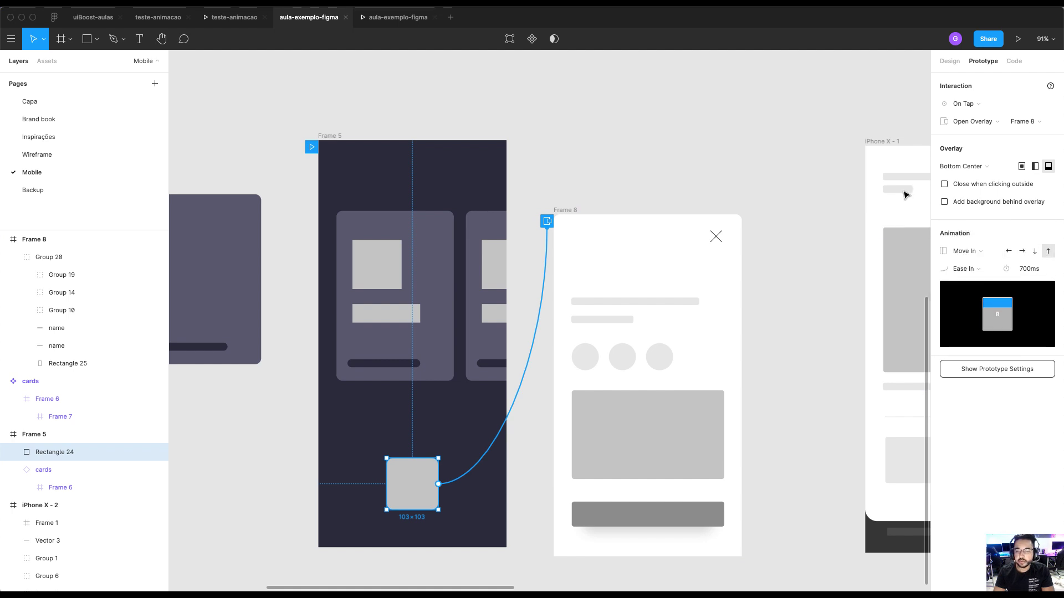
key("ctrl+Tab")
left_click(537, 451)
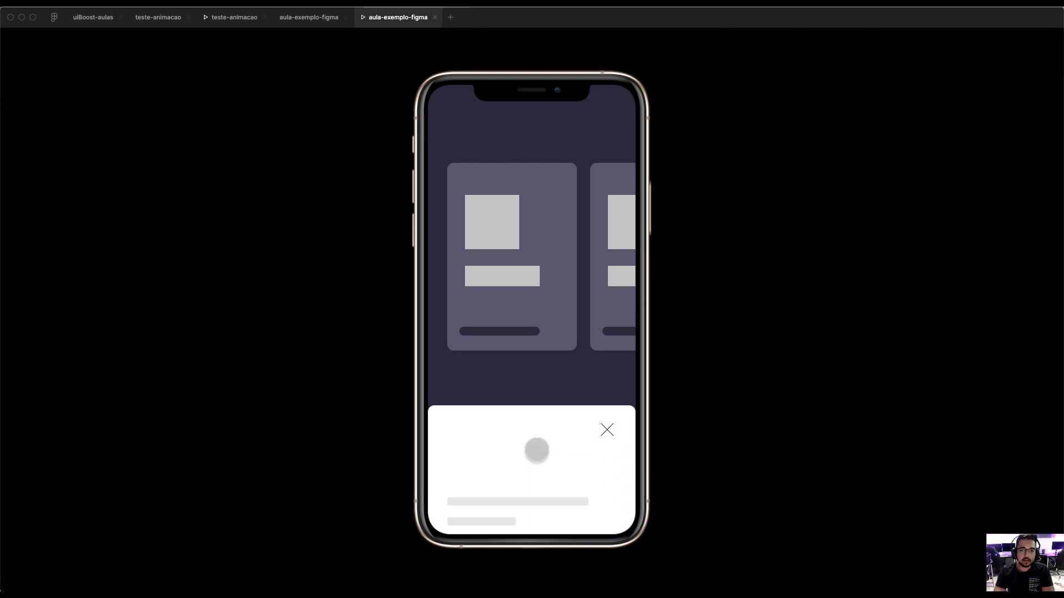
Detach the cinza02 colour style from Frame 5 and change its fill to pink E92D7C
left_click(306, 21)
left_click(396, 116)
left_click(339, 136)
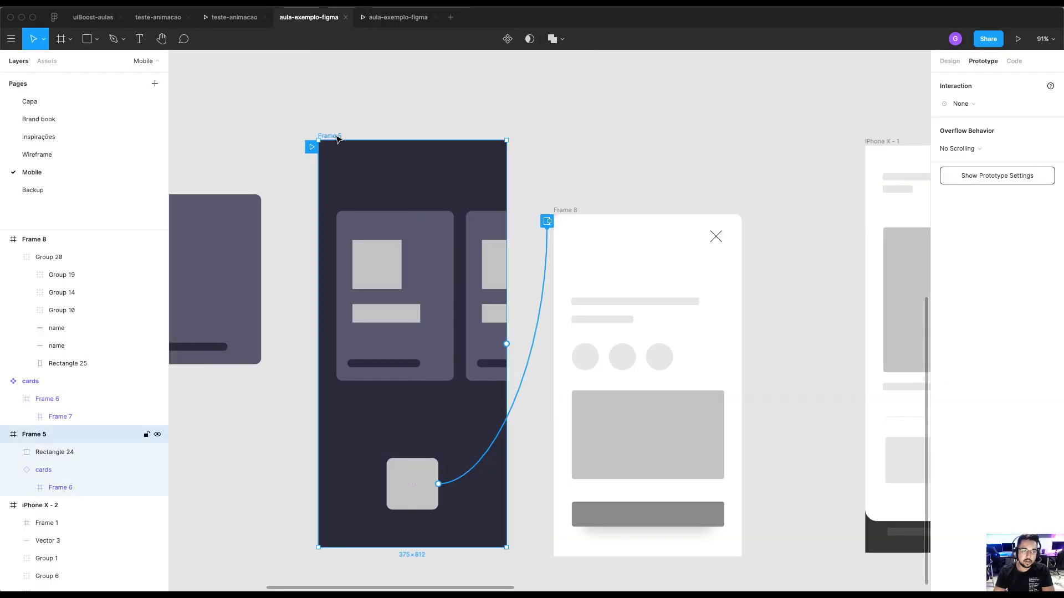
left_click(948, 62)
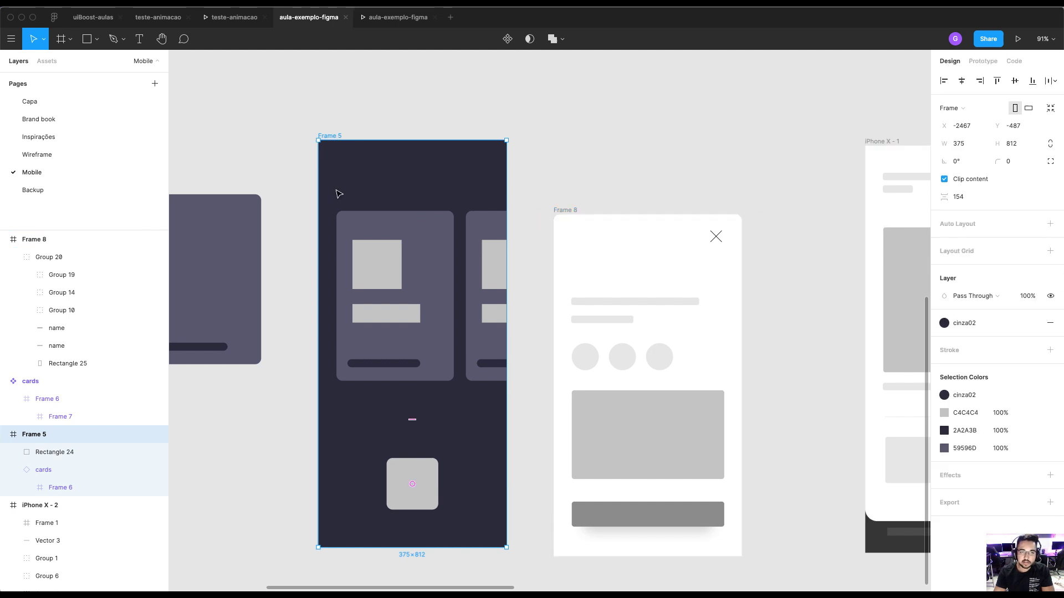
left_click(332, 124)
left_click(334, 136)
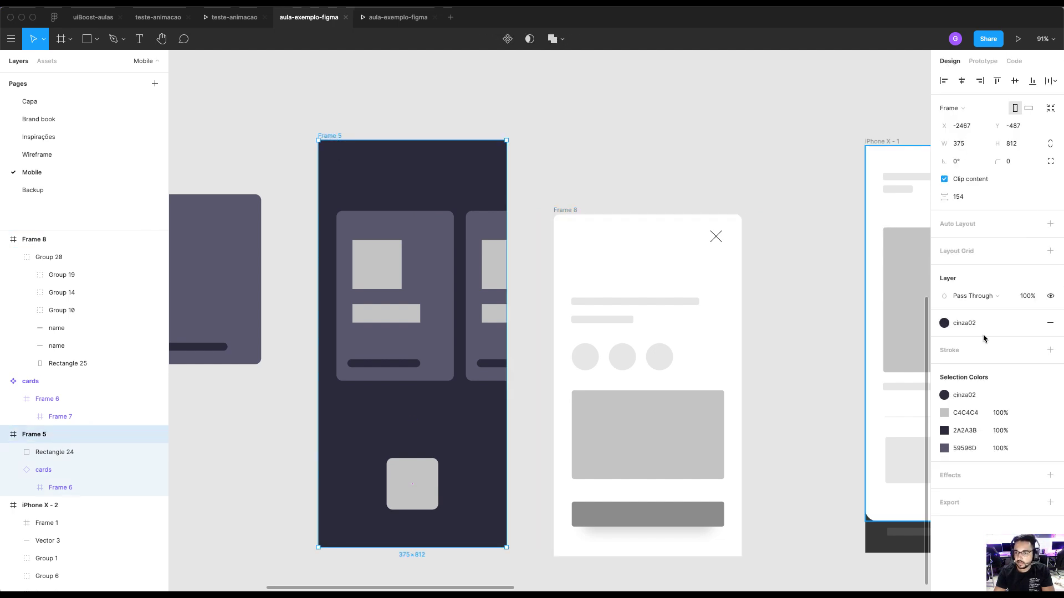
left_click(1032, 322)
left_click(944, 341)
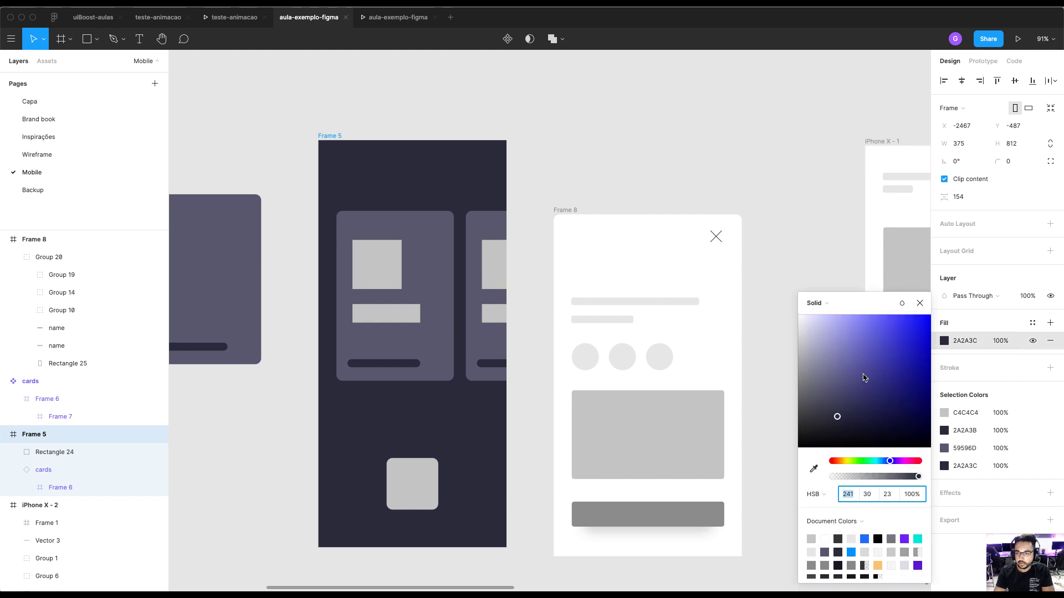
mouse_move(891, 461)
left_mouse_down()
mouse_move(831, 461)
mouse_move(881, 461)
left_mouse_up()
left_click(912, 462)
left_click_drag(903, 372, 907, 326)
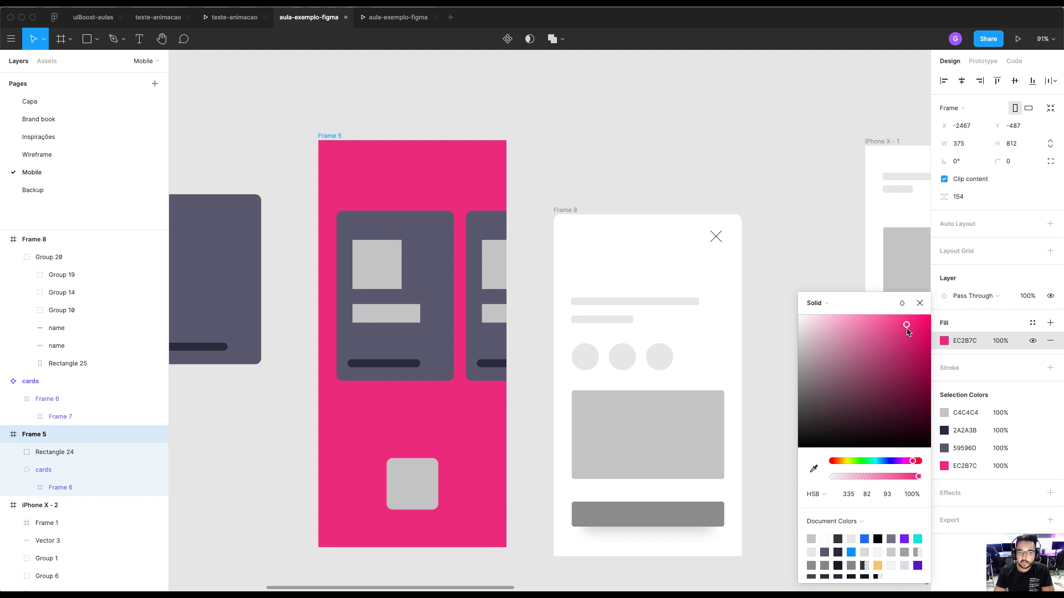
Test tapping the pink area outside the open overlay in the prototype
left_click(609, 175)
key("super+alt+Return")
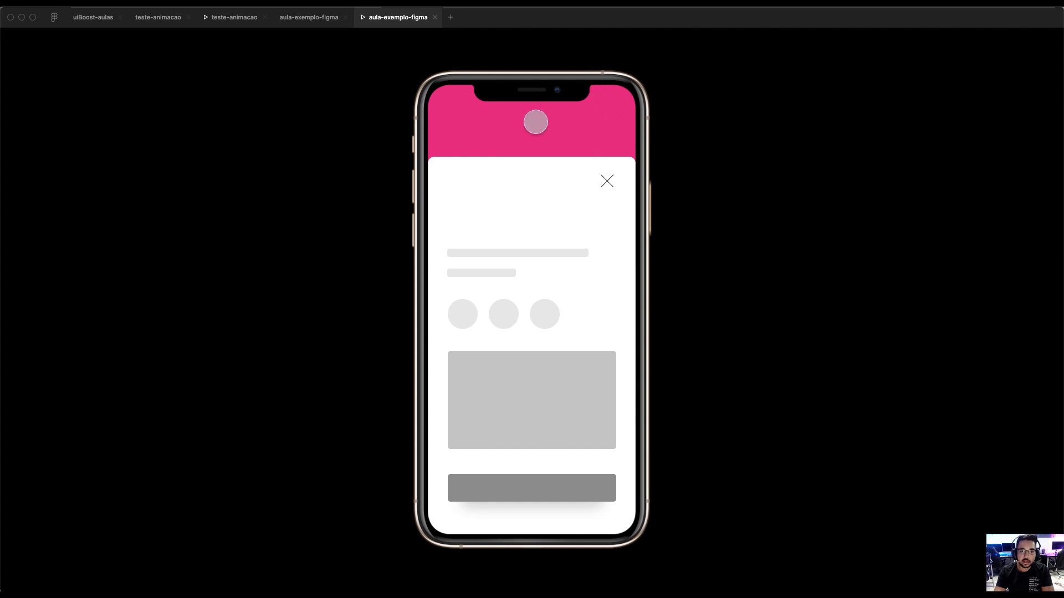
left_click(536, 133)
left_click(501, 128)
left_click(513, 126)
left_click(542, 121)
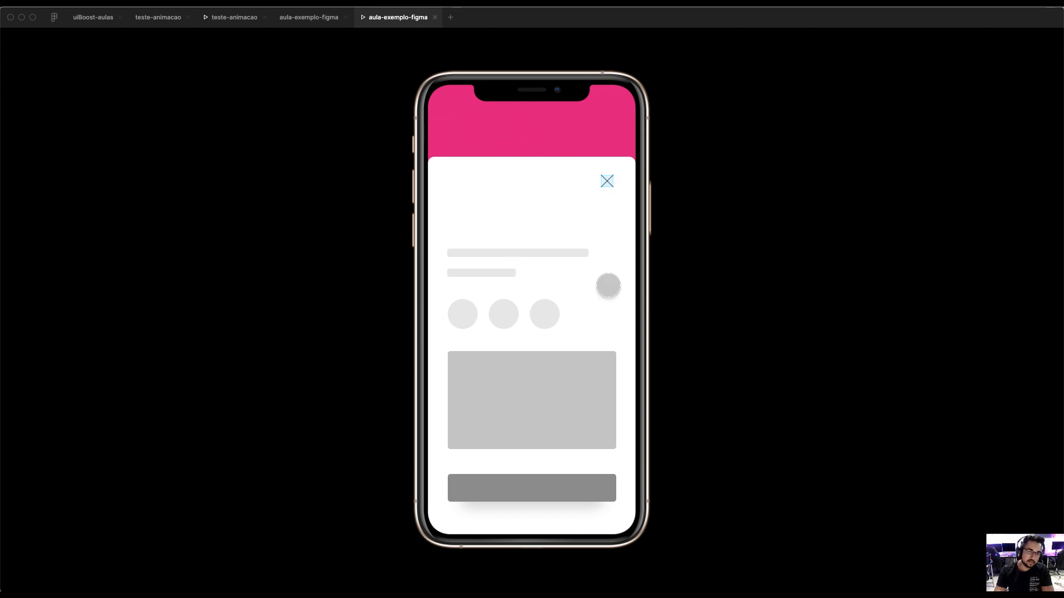
Delete the X icon group from Frame 8
left_click(319, 18)
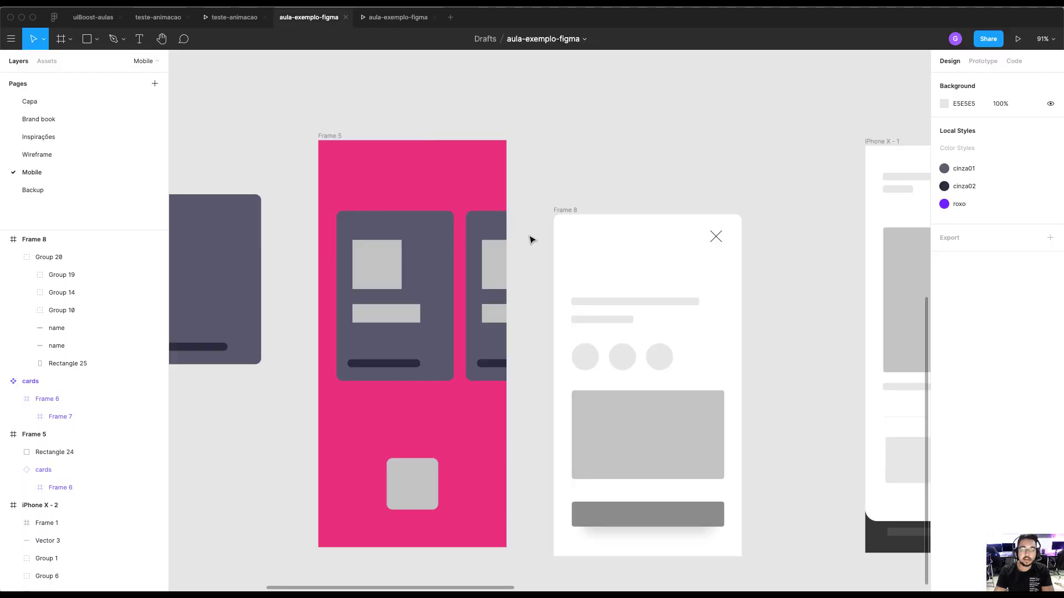
left_click(718, 239)
double_click(718, 240)
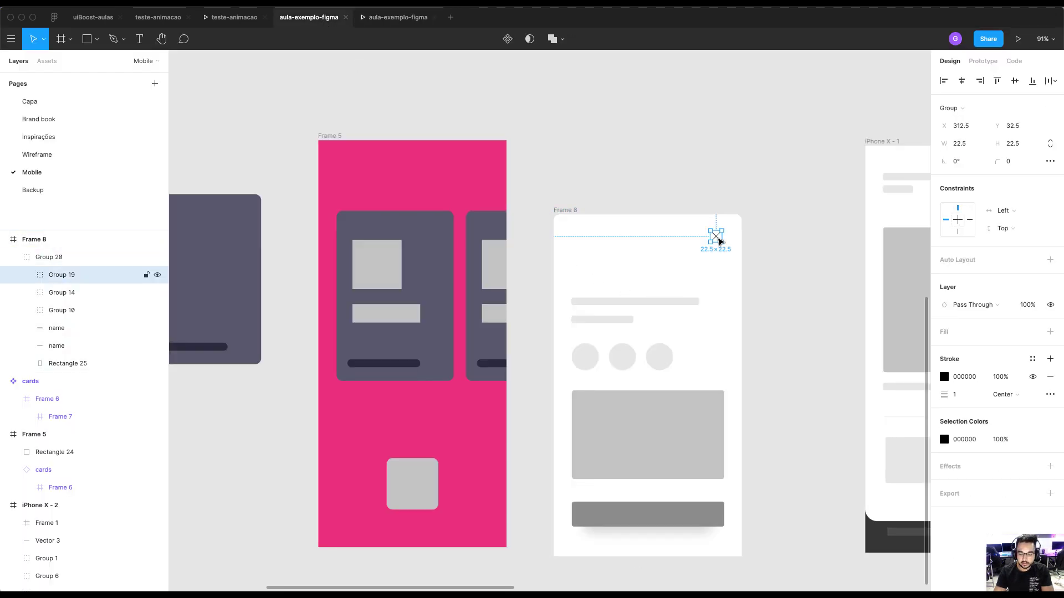
key("Delete")
Lower the top edges of the white background rectangle and Frame 8 to a height of 564, and preview the shorter overlay
left_click(693, 242)
left_click_drag(576, 243, 577, 274)
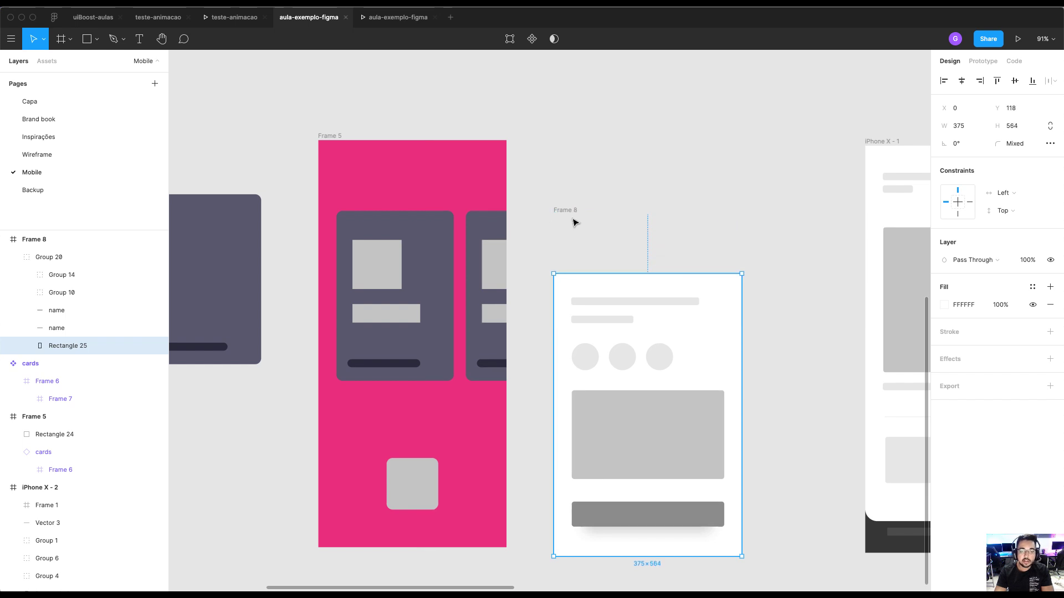
left_click(568, 211)
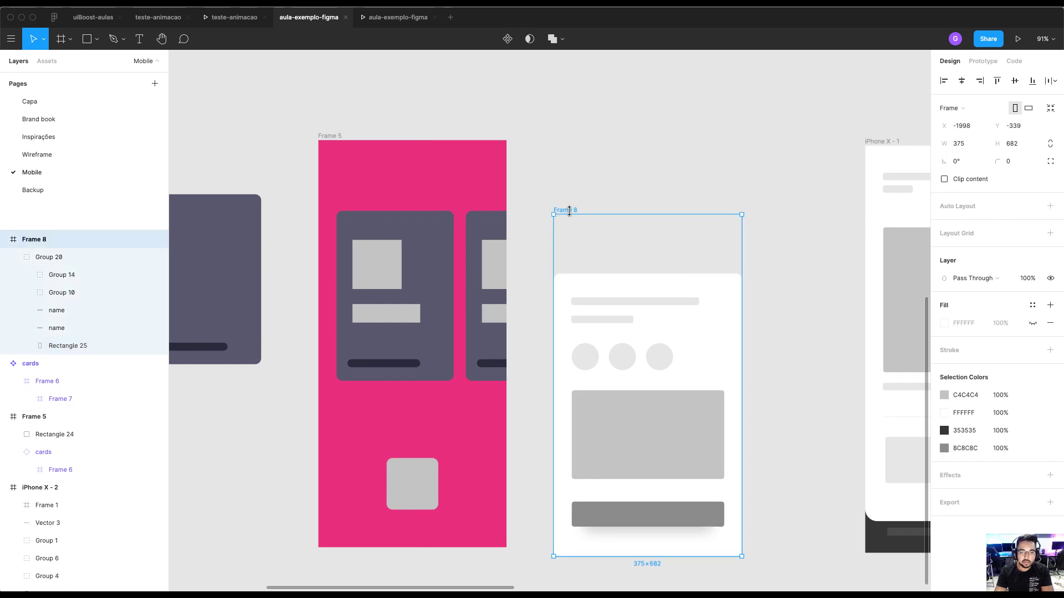
left_click_drag(574, 228, 574, 275)
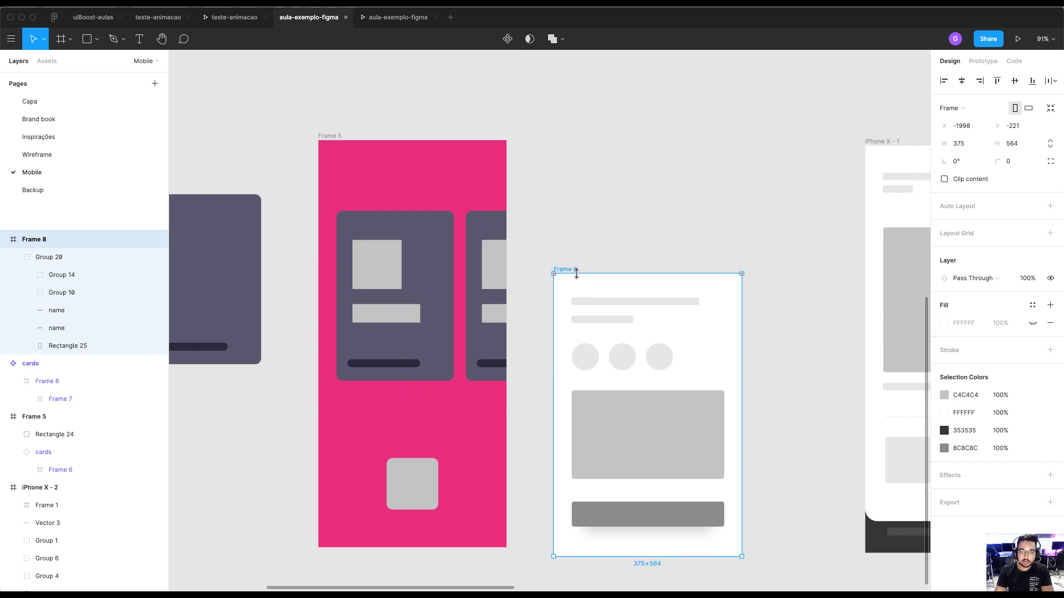
left_click(601, 231)
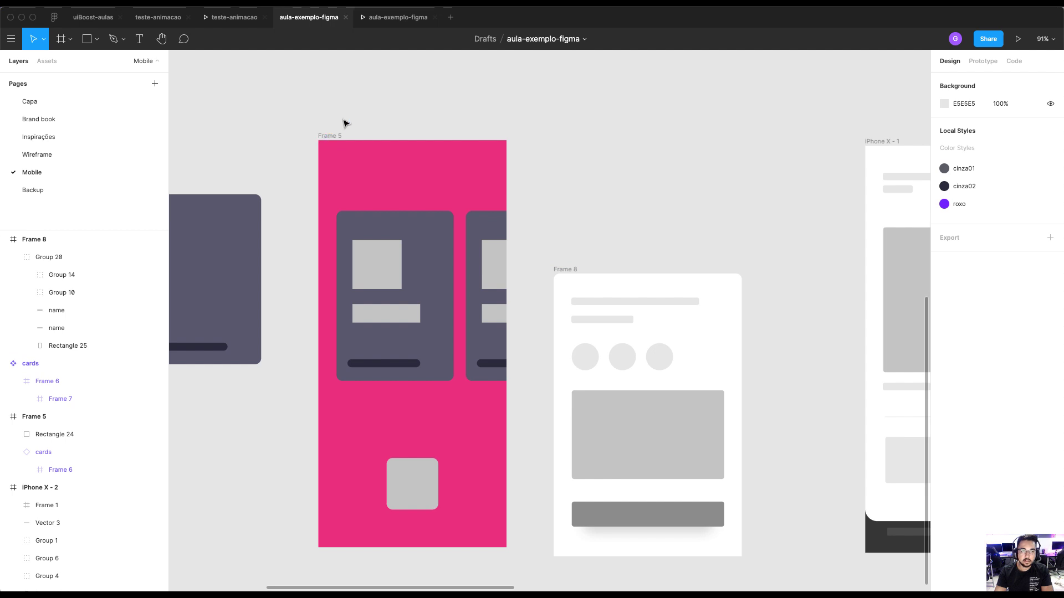
left_click(398, 17)
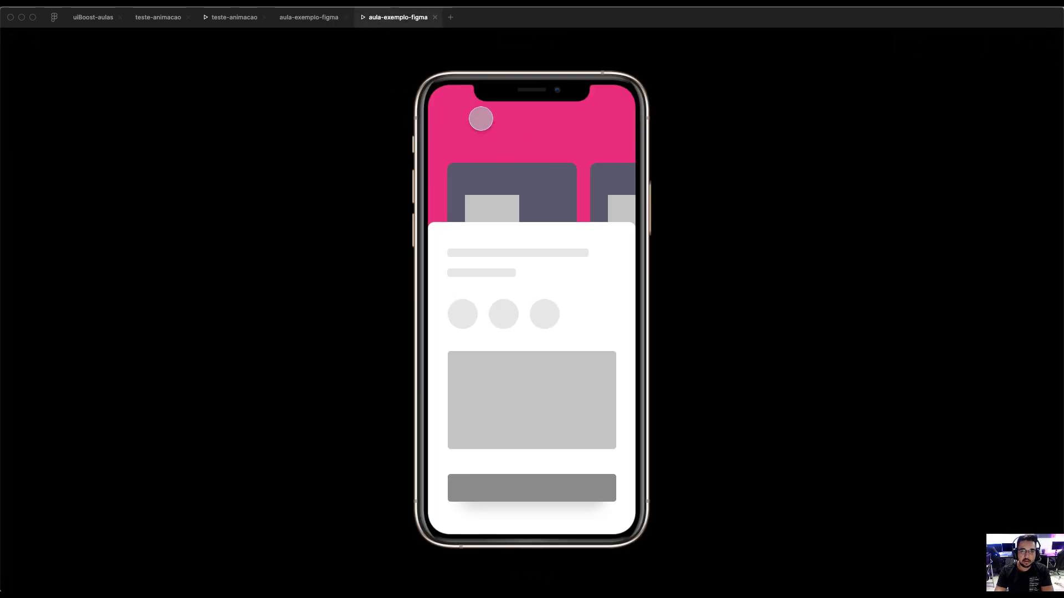
Enable closing when clicking outside and a background behind the overlay for the grey square's interaction
left_click(309, 20)
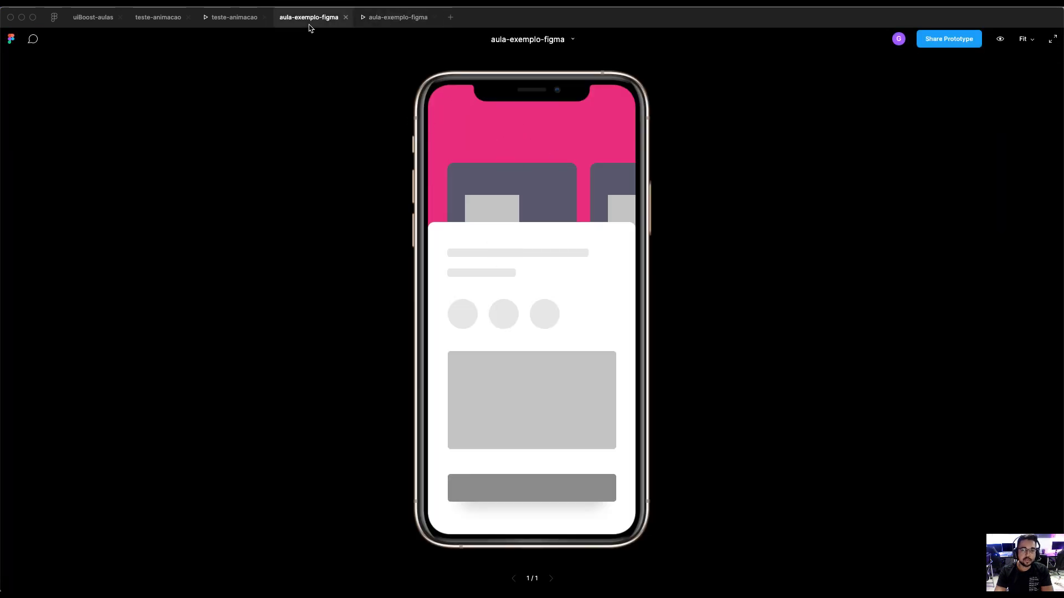
left_click(325, 137)
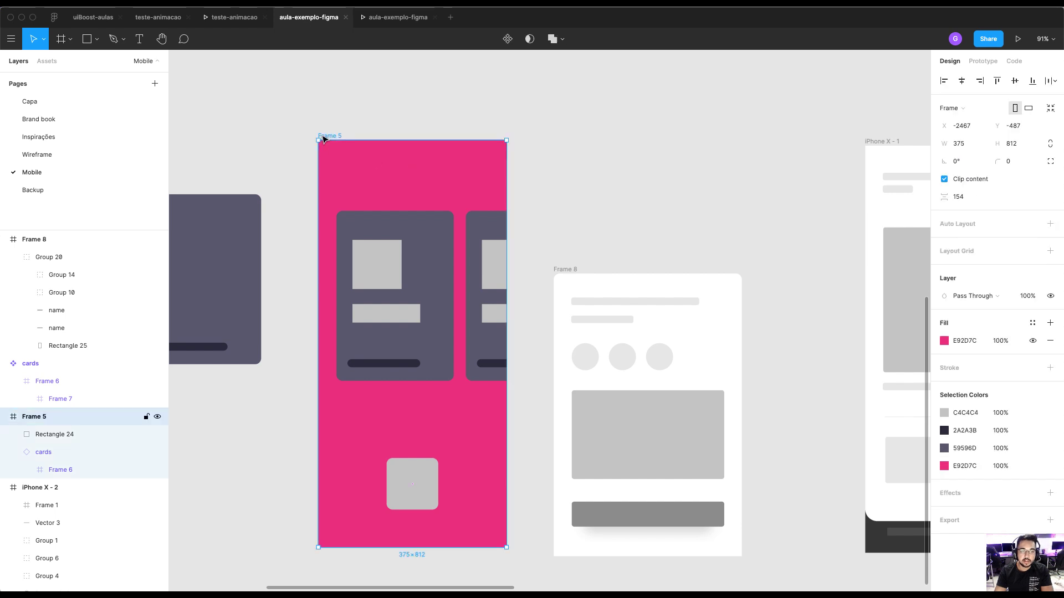
left_click(420, 462)
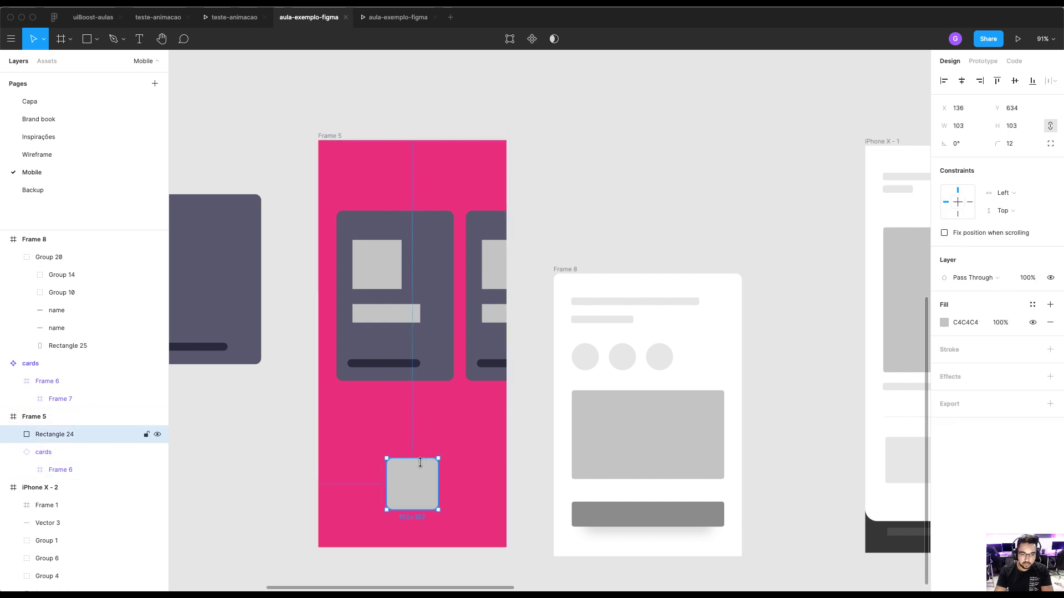
left_click(973, 64)
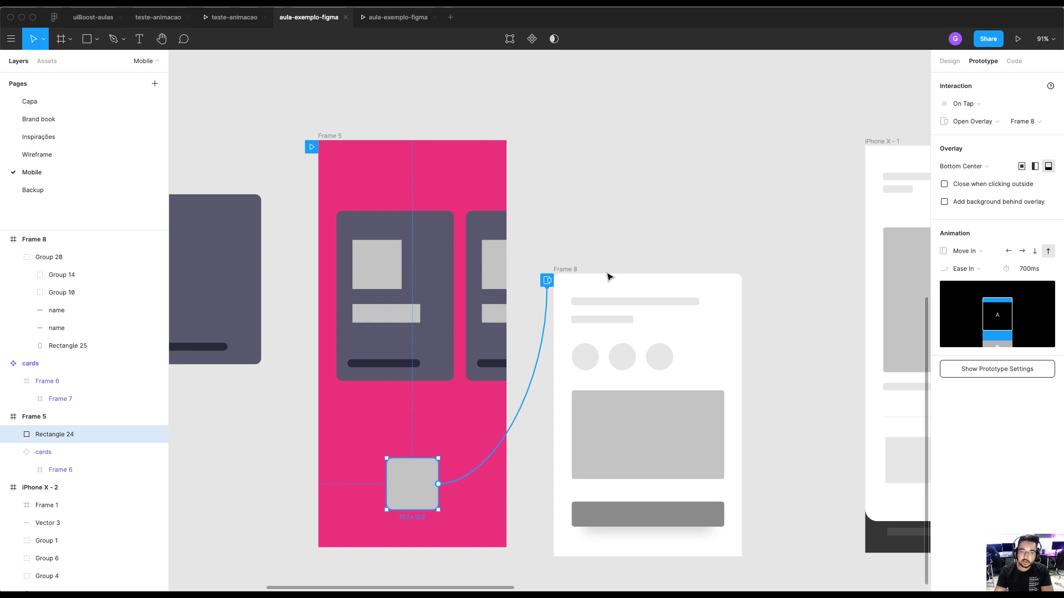
left_click(992, 184)
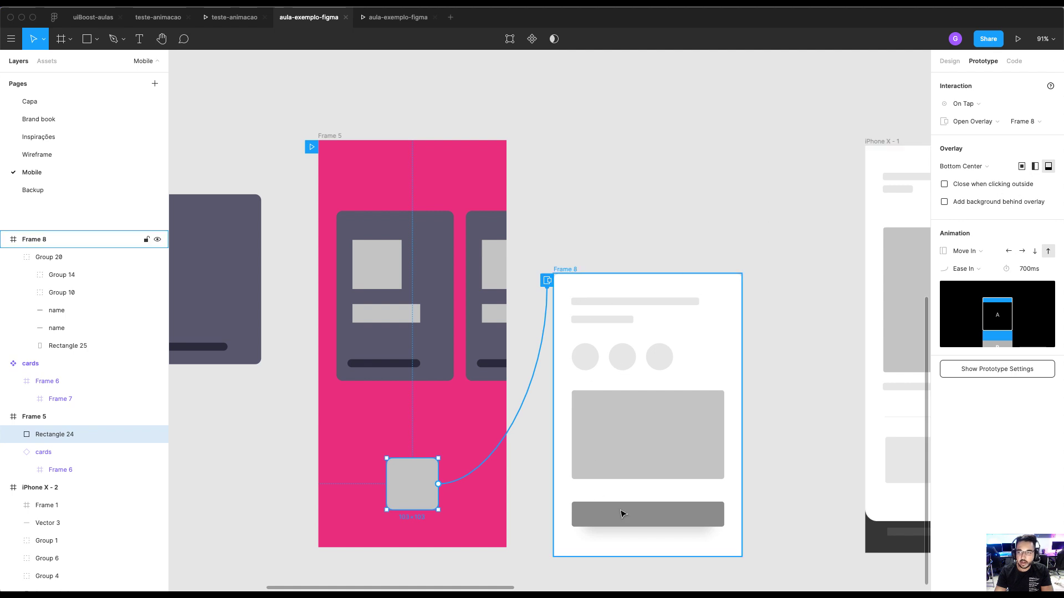
left_click(945, 203)
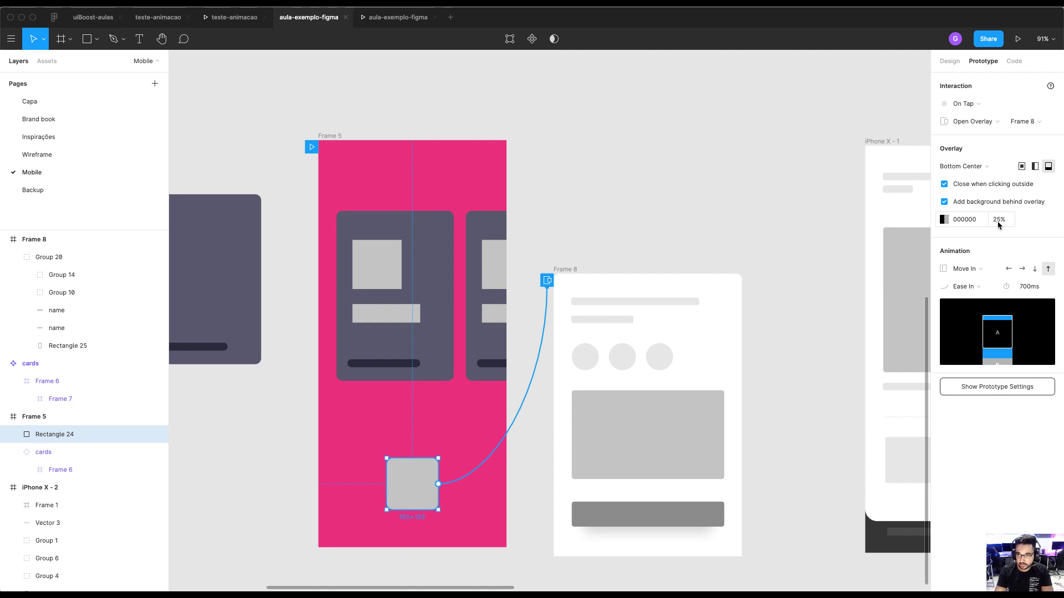
Test the overlay in the prototype by closing it with a tap outside, reopening it from the grey square and closing it again
key("super+alt+Return")
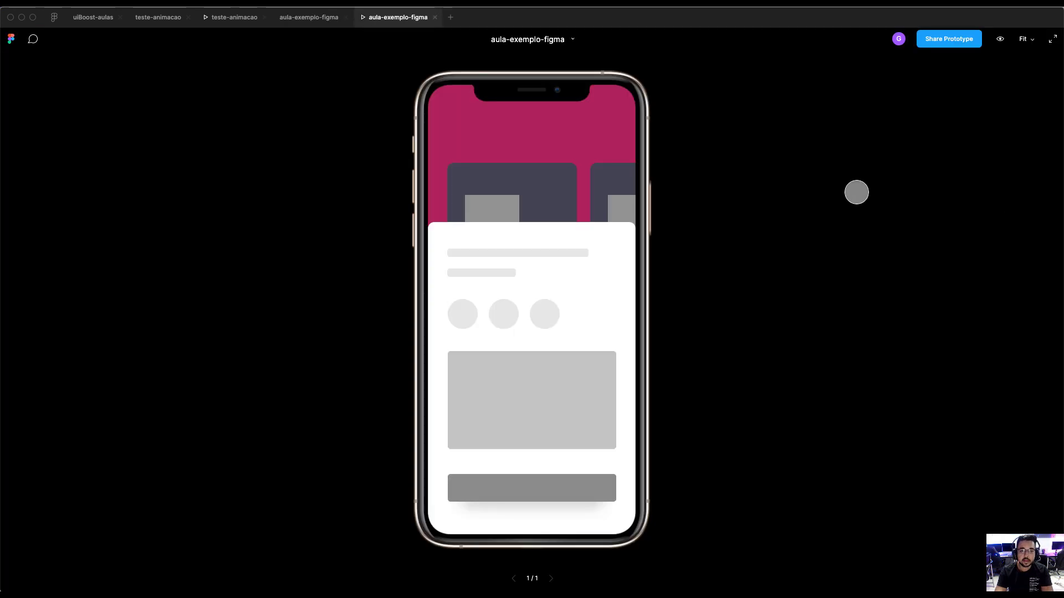
left_click(563, 190)
left_click(543, 464)
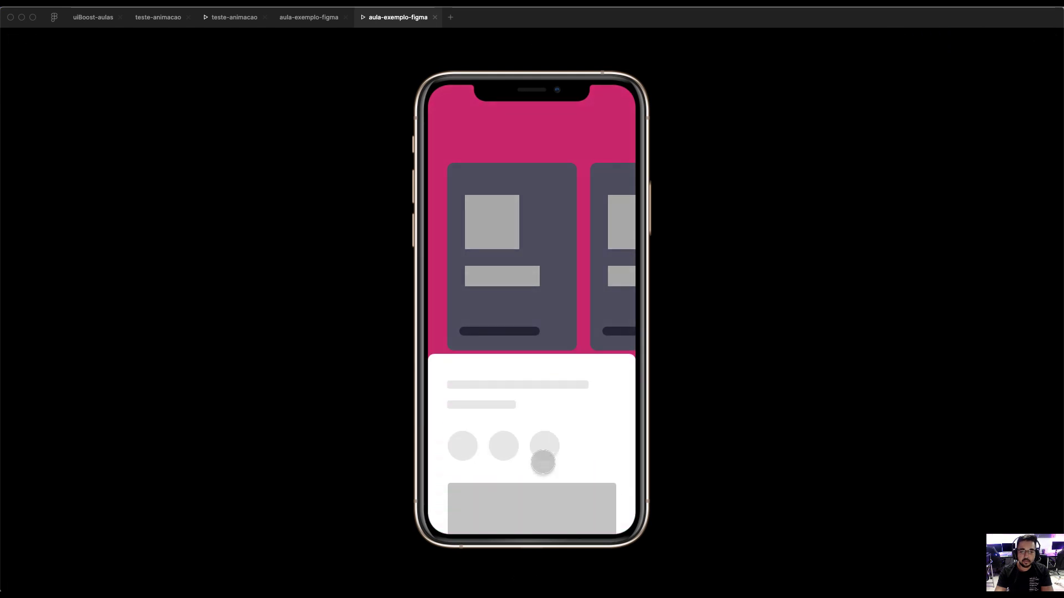
left_click(536, 174)
Set the opacity of the background behind the overlay to 4% and open the overlay in the prototype
left_click(342, 21)
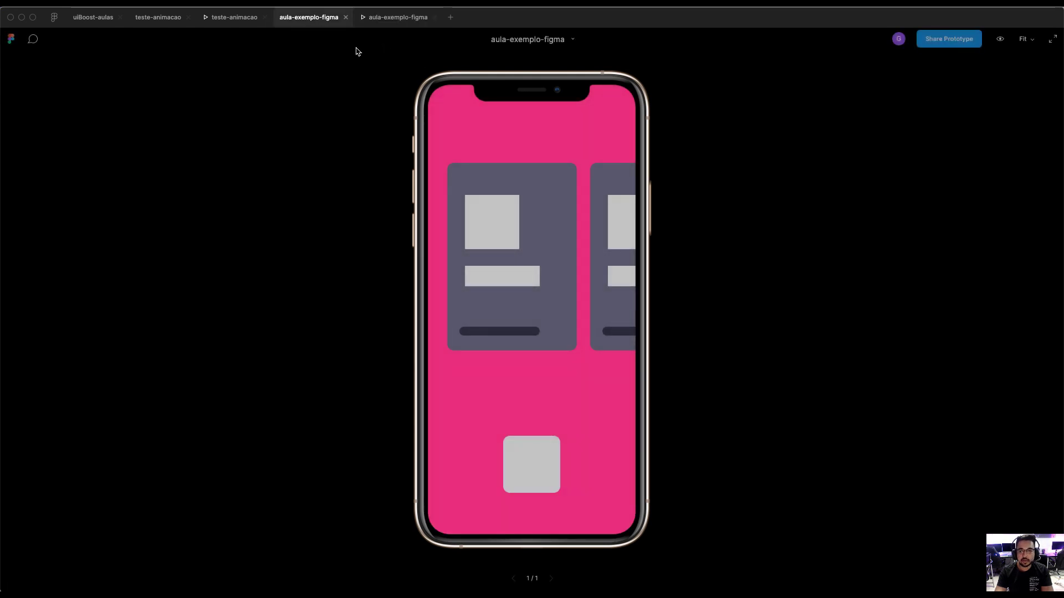
left_click(992, 224)
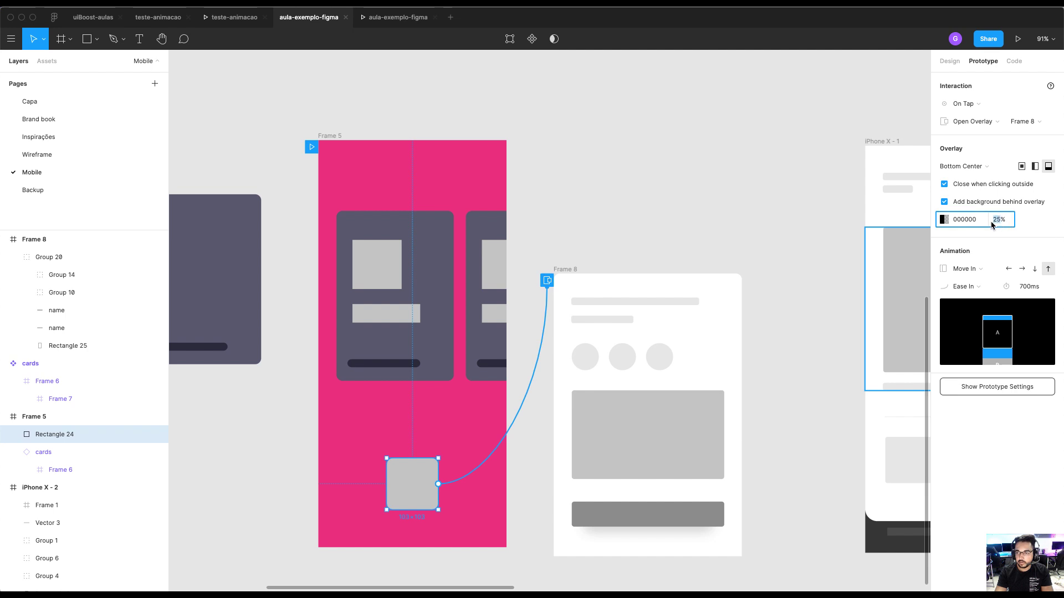
type("4")
left_click(342, 51)
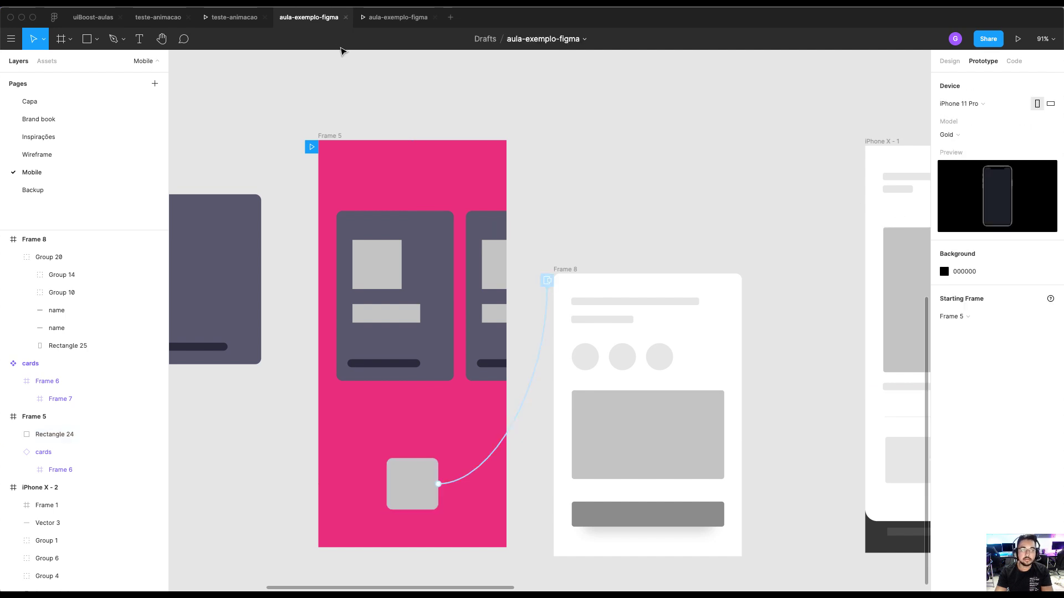
left_click(374, 22)
left_click(532, 446)
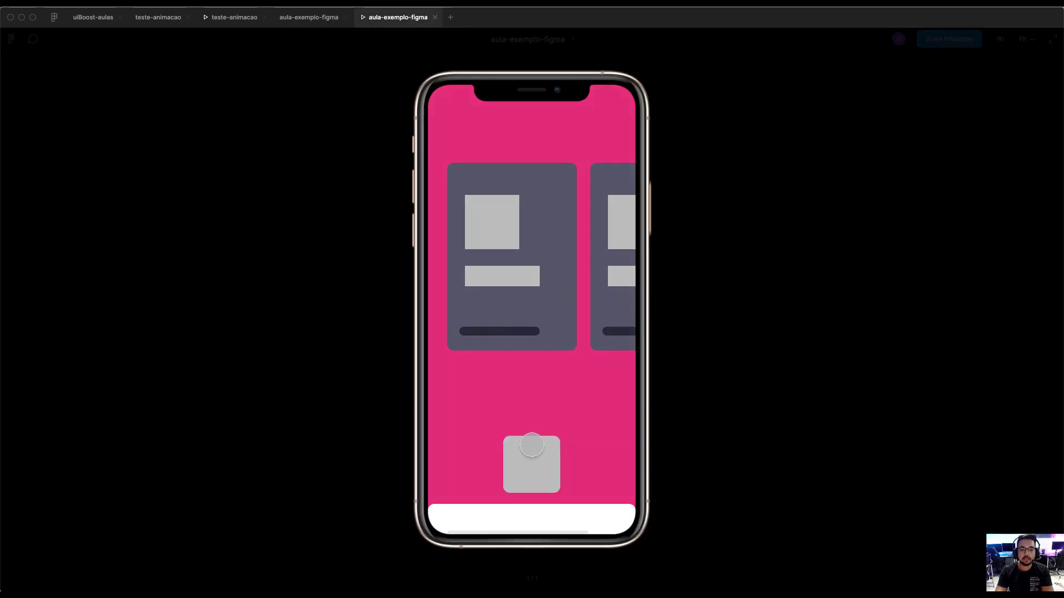
Test the overlay in the prototype by closing it with a tap outside, reopening it from the grey square and dismissing it again
left_click(551, 180)
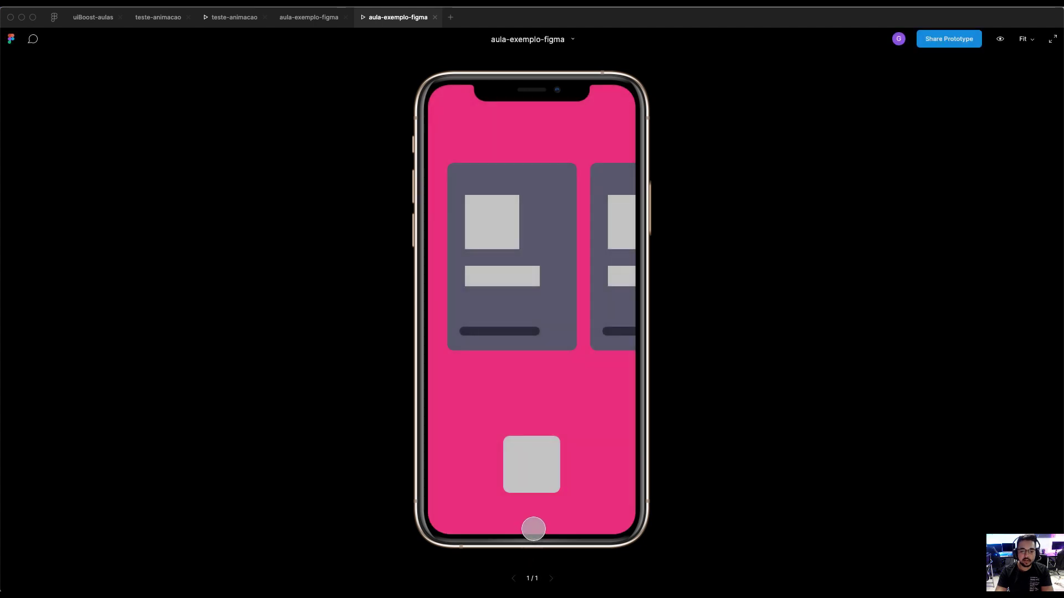
left_click(535, 461)
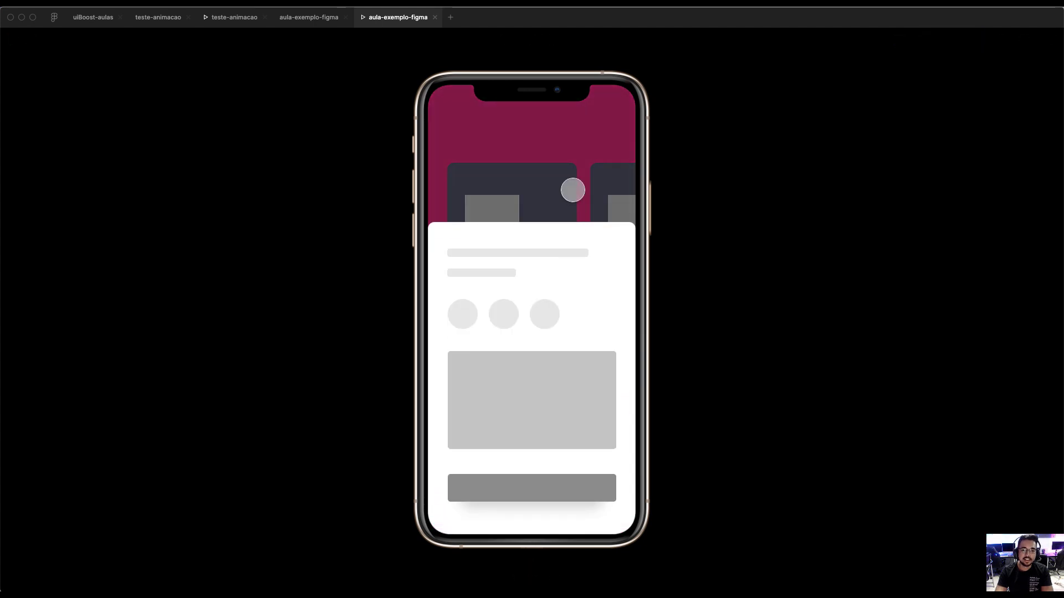
left_click(572, 189)
Test the horizontal scrolling of the cards back and forth in the prototype, and reopen the overlay from the grey square
scroll(528, 289, "right", 5)
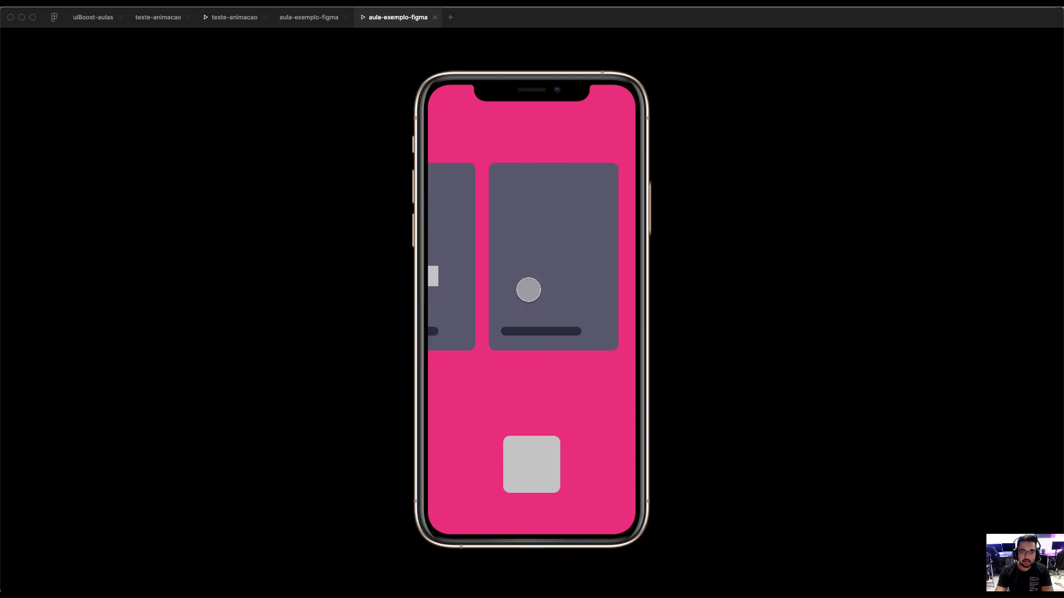
scroll(528, 290, "left", 5)
scroll(528, 290, "right", 5)
scroll(529, 290, "left", 5)
scroll(529, 289, "right", 5)
scroll(529, 289, "left", 5)
left_click(546, 450)
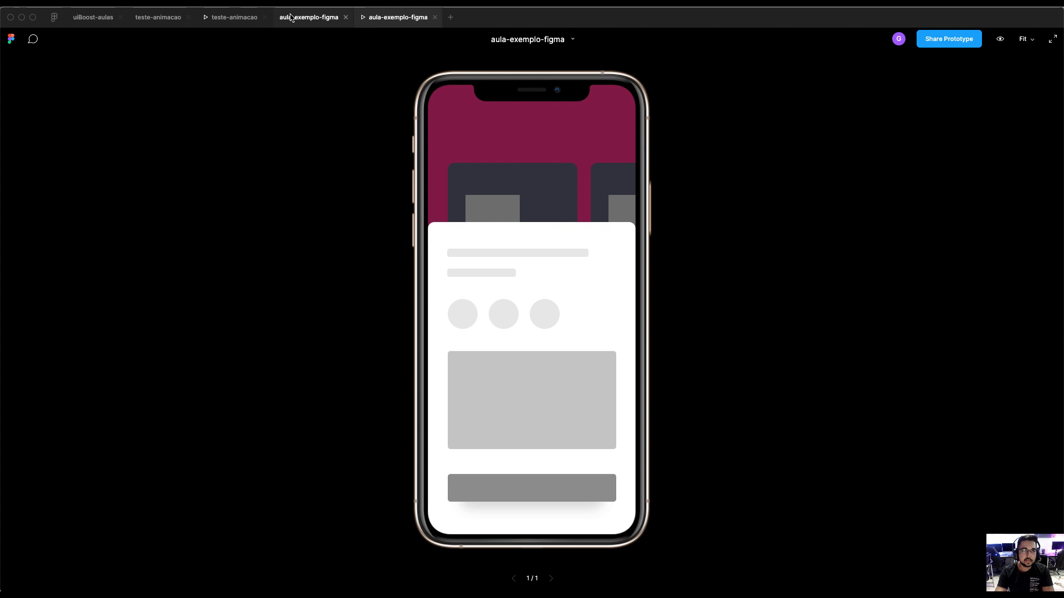
Test the teste-animacao prototype by opening and closing its profile screen and its dark bottom panel
left_click(290, 17)
left_click(234, 17)
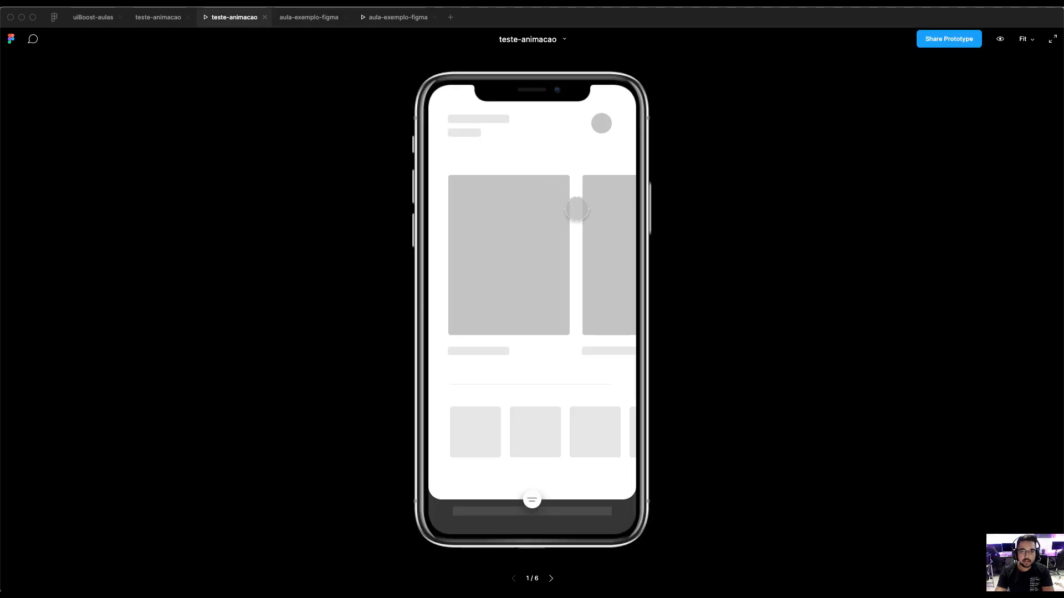
scroll(577, 211, "right", 5)
left_click(603, 124)
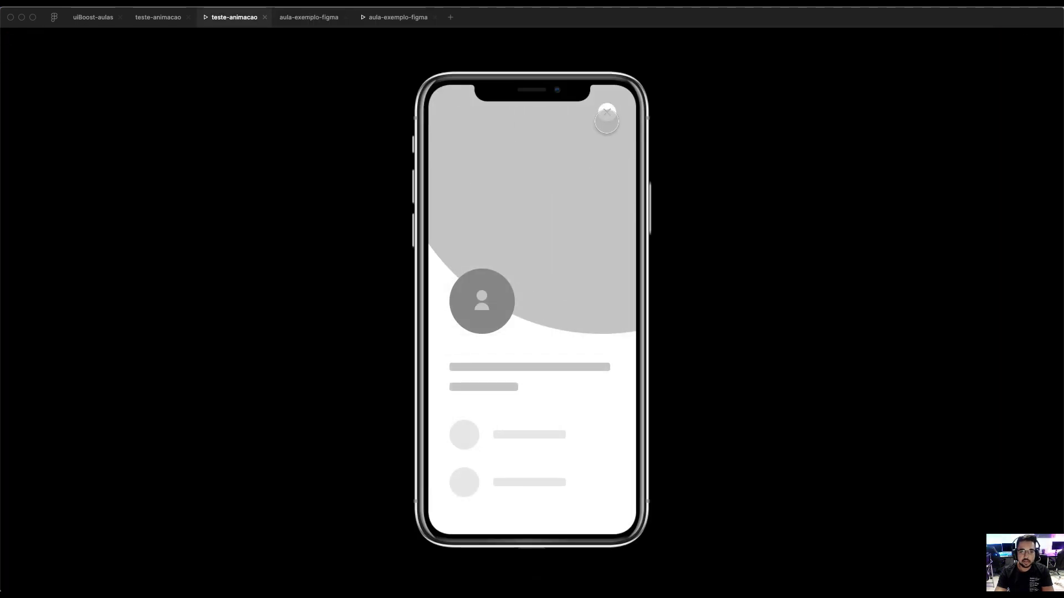
left_click(606, 111)
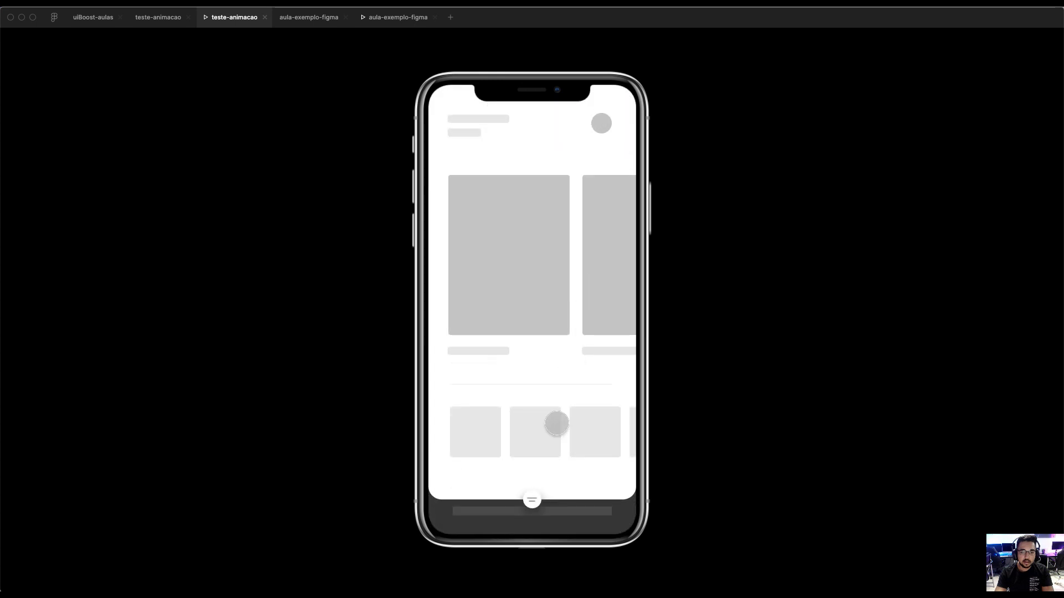
left_click(534, 500)
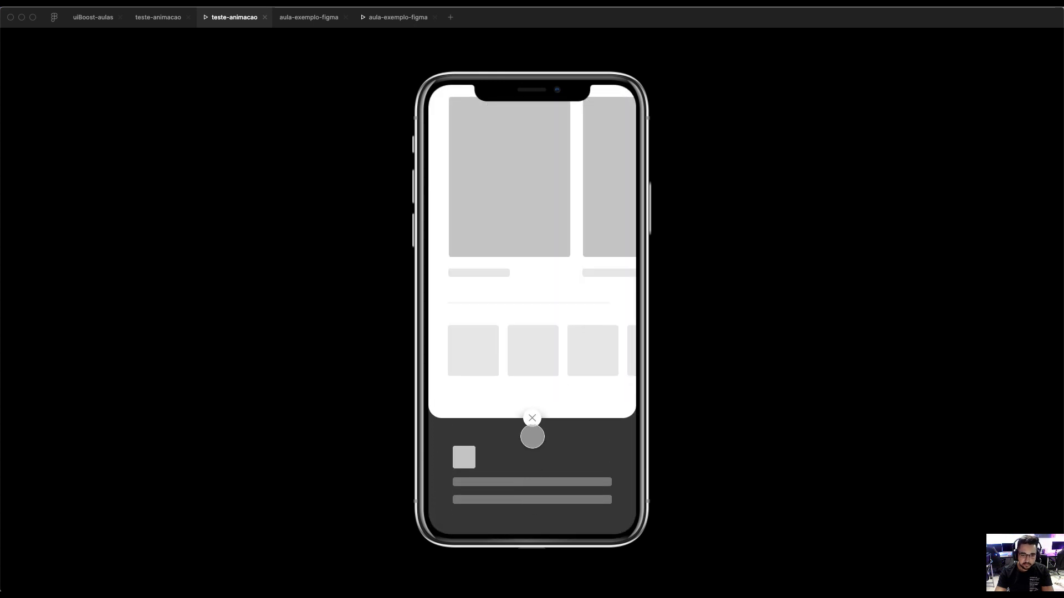
left_click(534, 424)
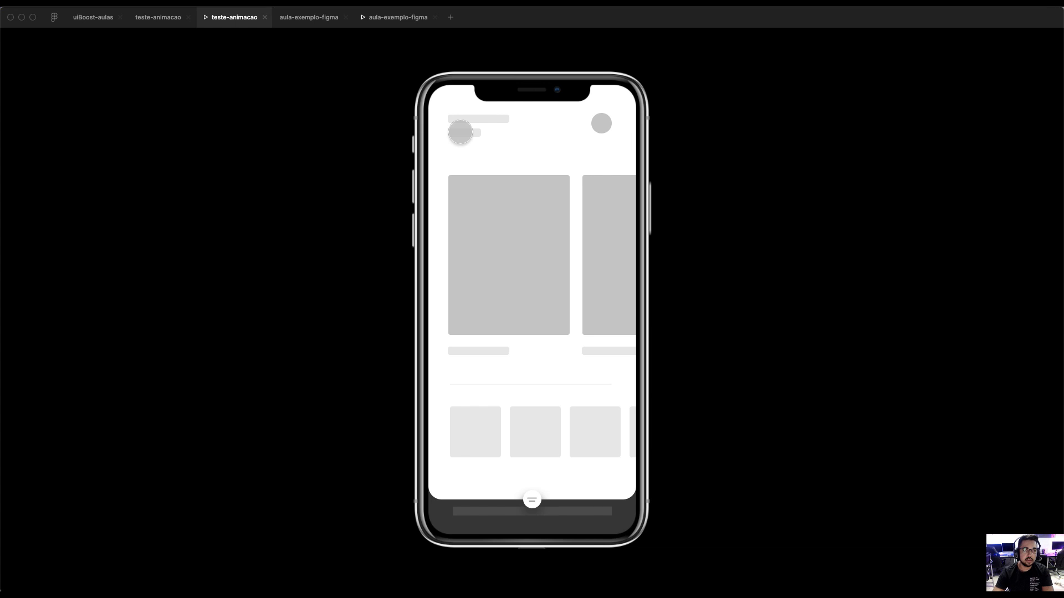
Examine the iPhone X screens on the canvas of the teste-animacao design file
left_click(304, 17)
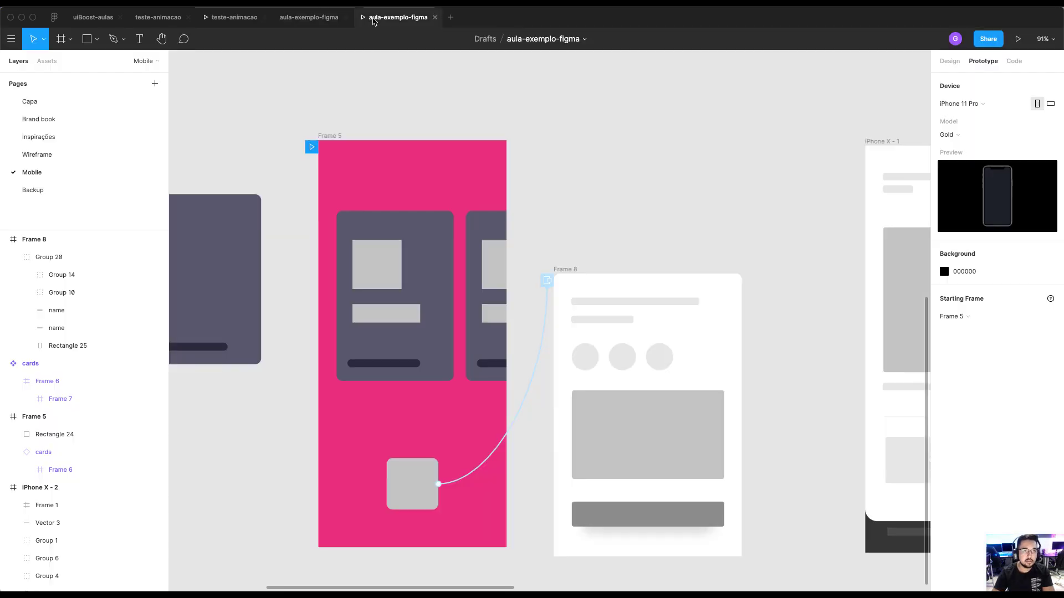
left_click(397, 17)
left_click(159, 21)
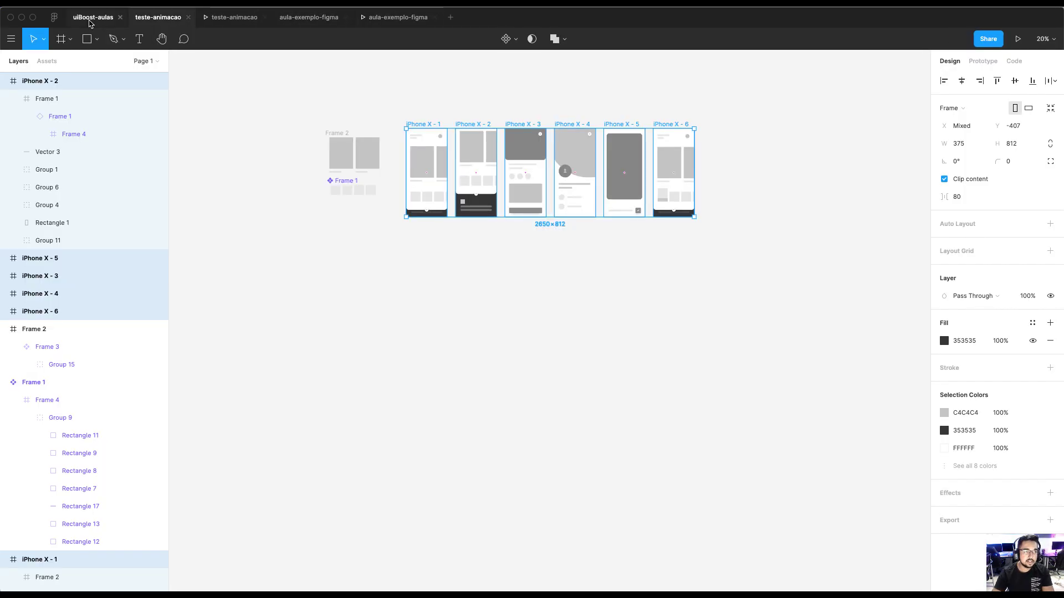
left_click(94, 21)
left_click(157, 17)
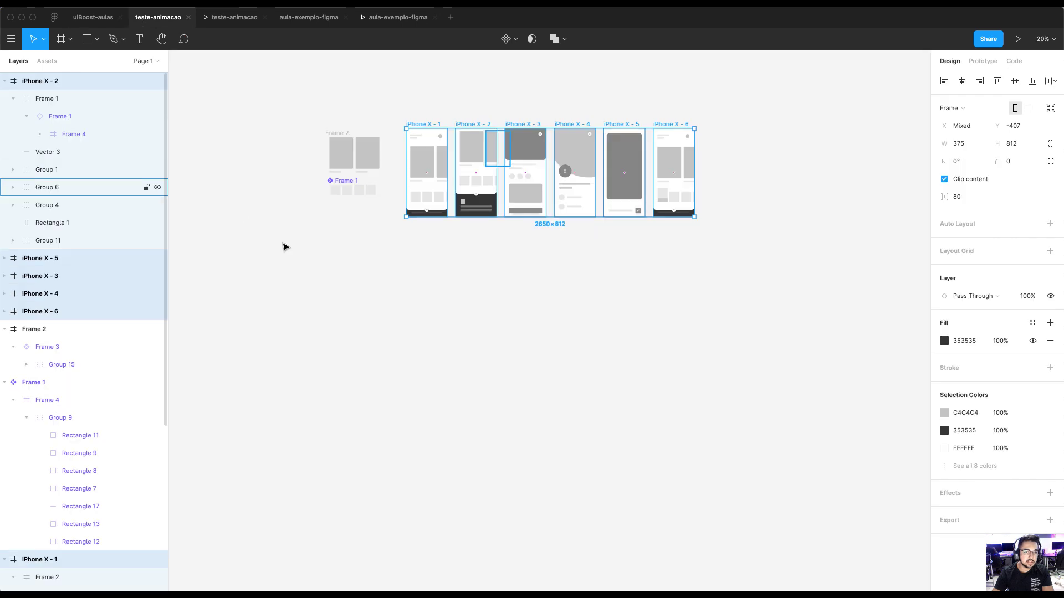
left_click(355, 287)
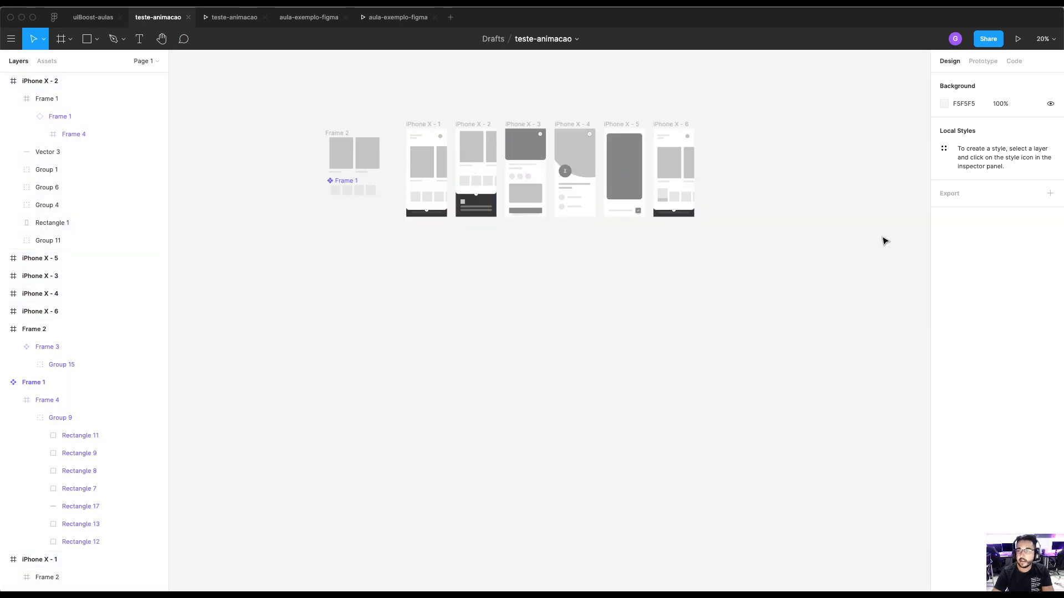
left_click_drag(291, 80, 772, 266)
left_click_drag(270, 215, 802, 456)
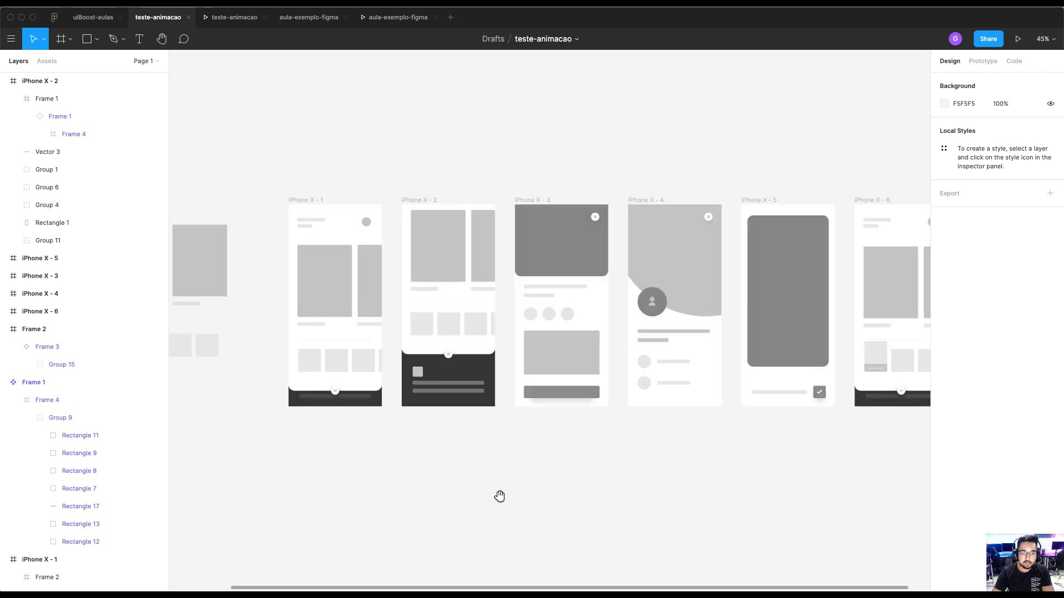
left_click_drag(501, 498, 509, 442)
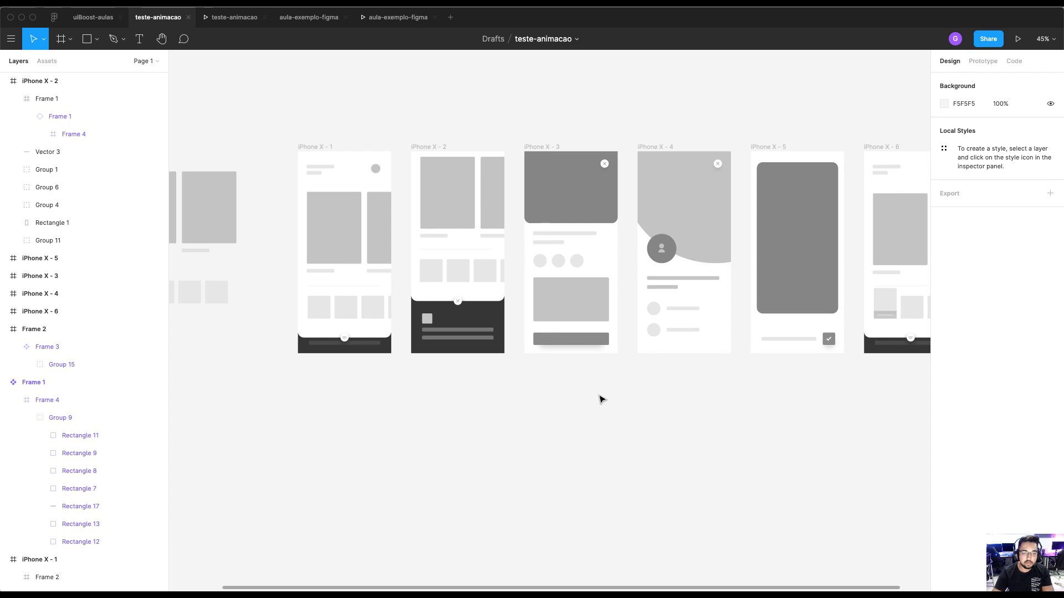
scroll(595, 399, "up", 2)
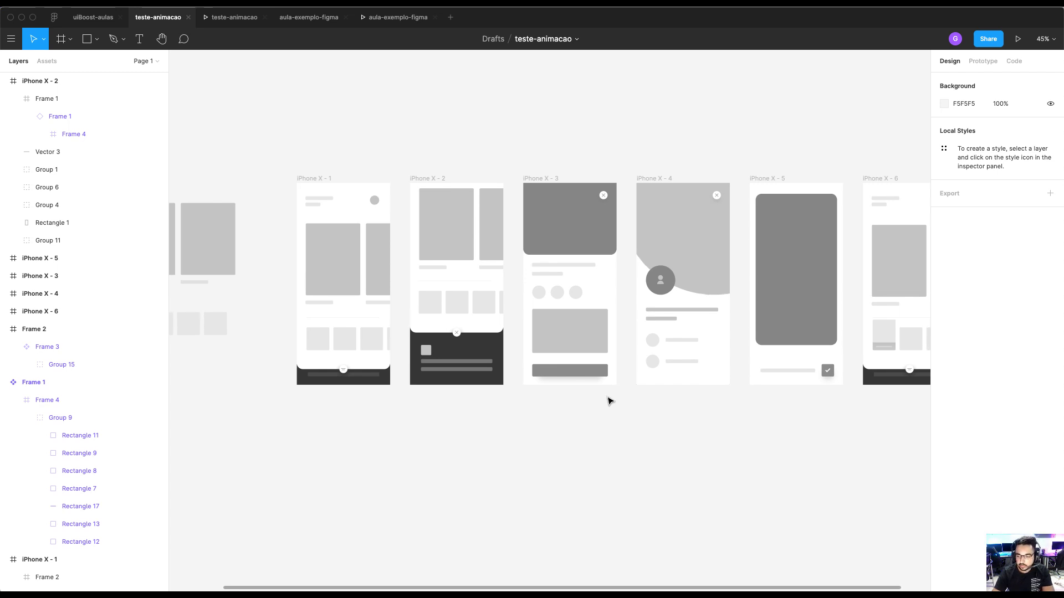
Examine the cards component, Frame 5 and Frame 8 in the aula-exemplo-figma design file
key("ctrl+Tab")
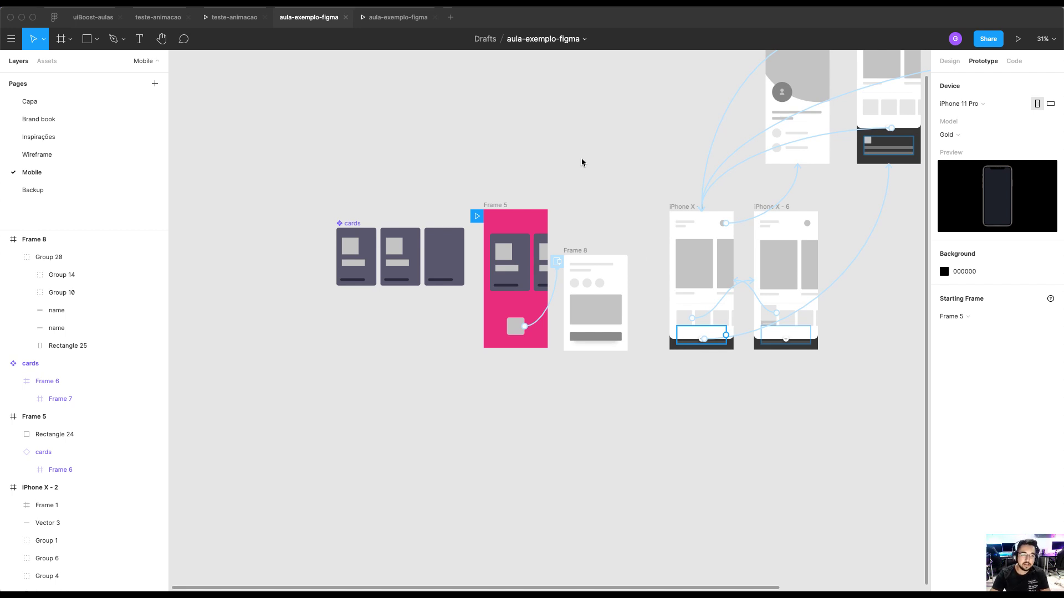
scroll(333, 275, "left", 1)
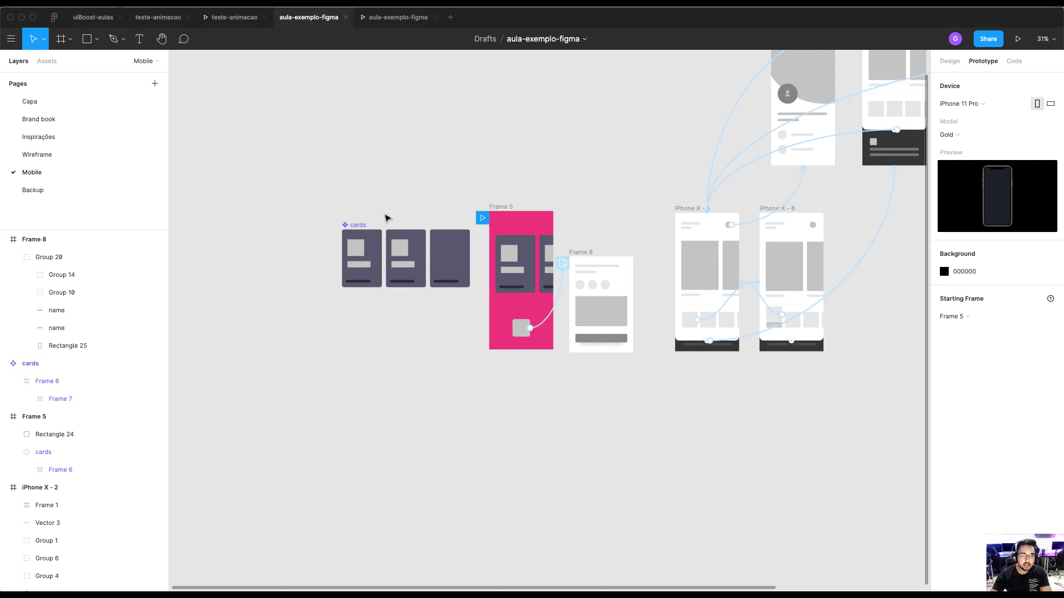
left_click(358, 227)
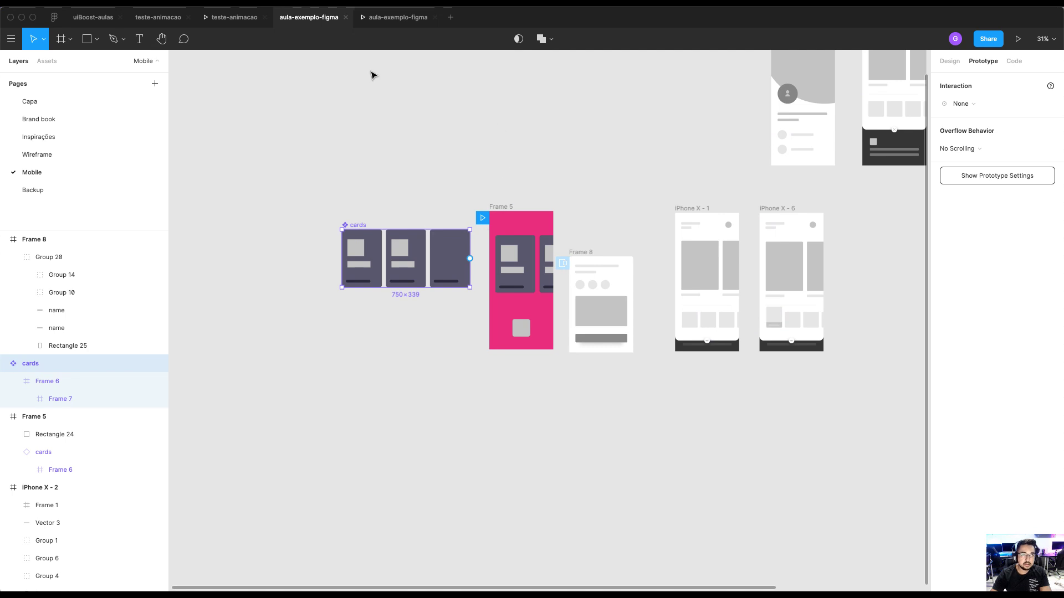
left_click(326, 185)
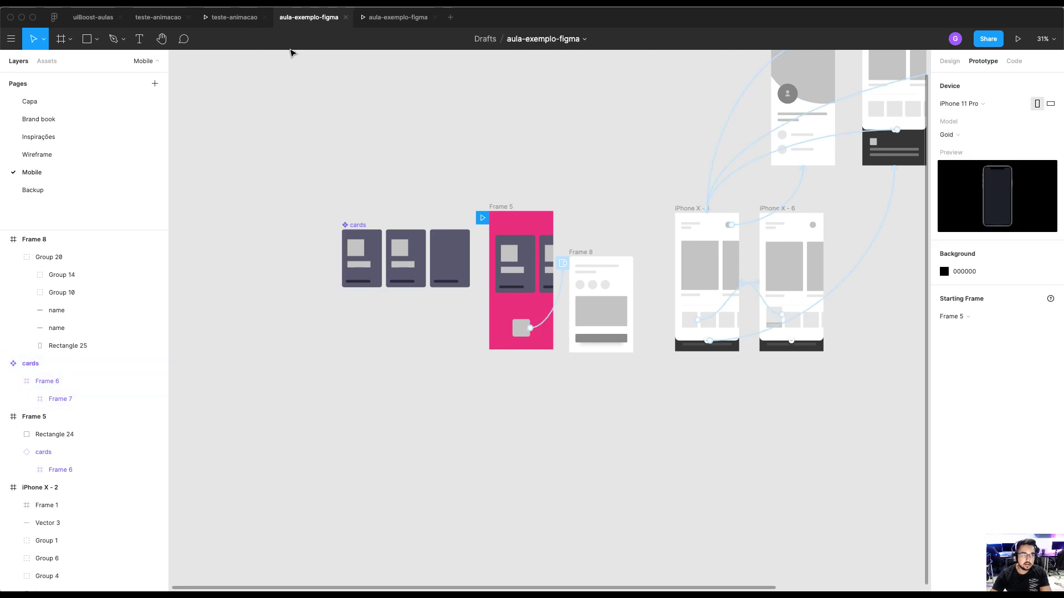
left_click(398, 18)
left_click(308, 18)
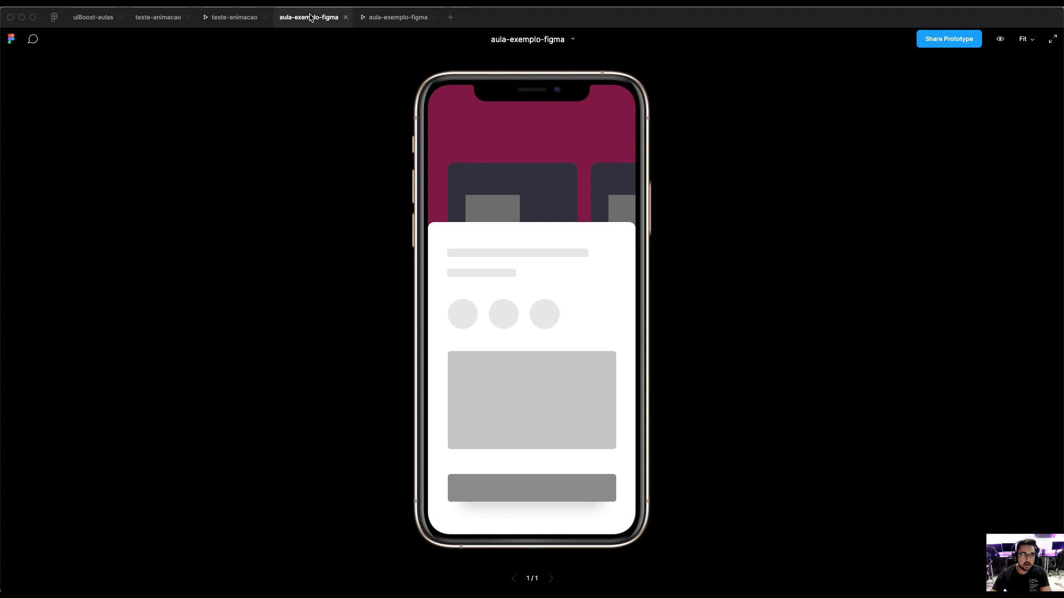
left_click_drag(349, 224, 304, 166)
left_click(387, 185)
left_click_drag(533, 316, 677, 404)
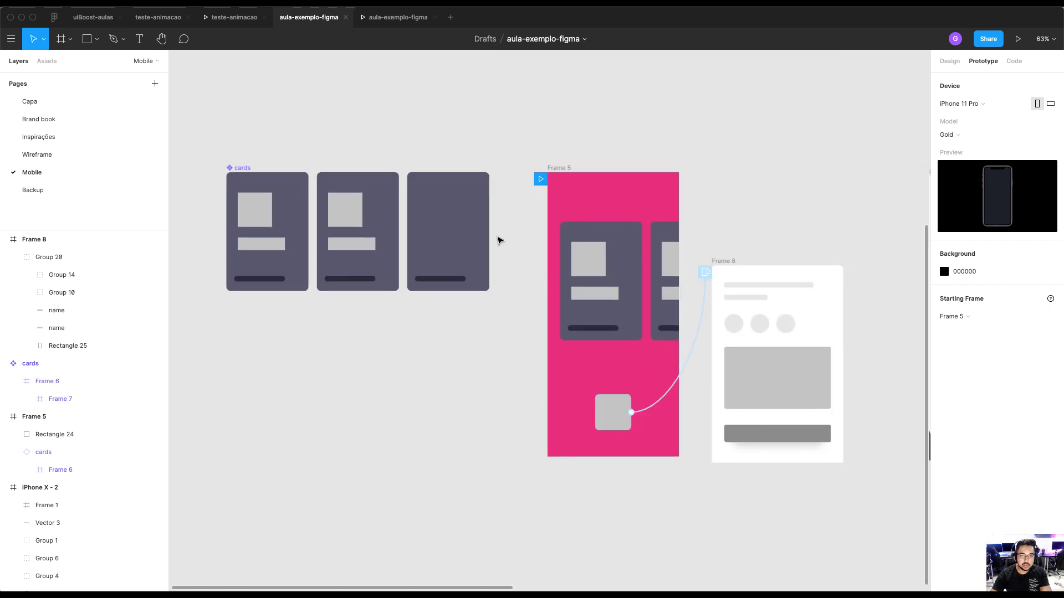
scroll(410, 179, "up", 2)
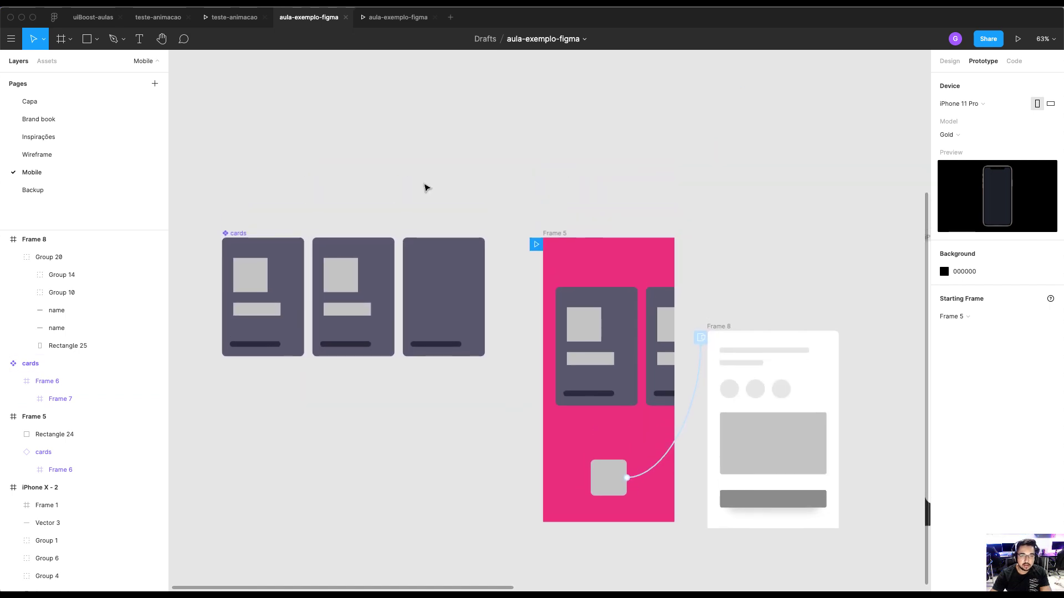
left_click(424, 277)
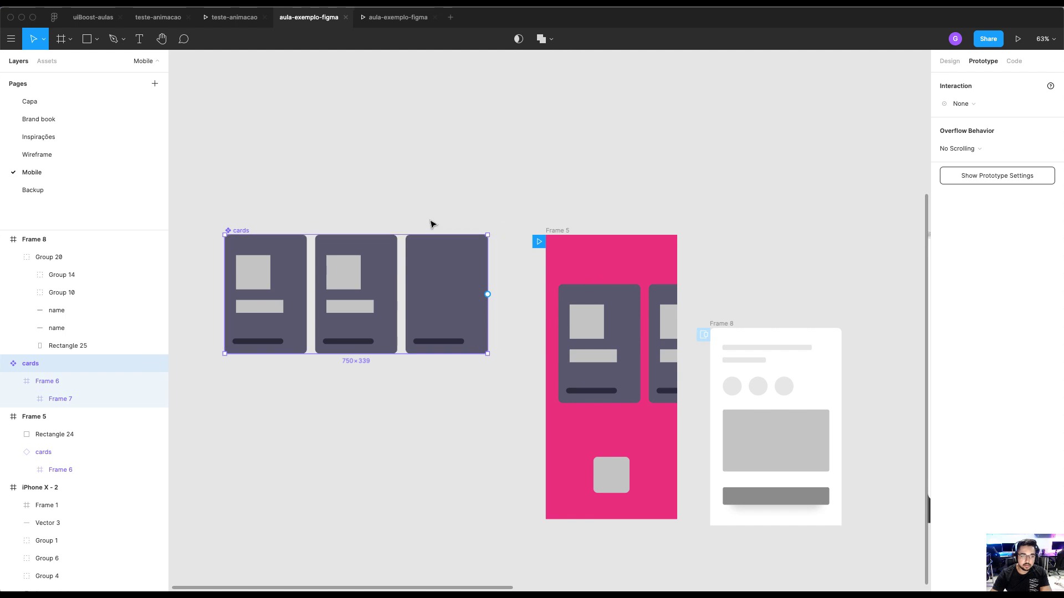
left_click(418, 219)
left_click(230, 18)
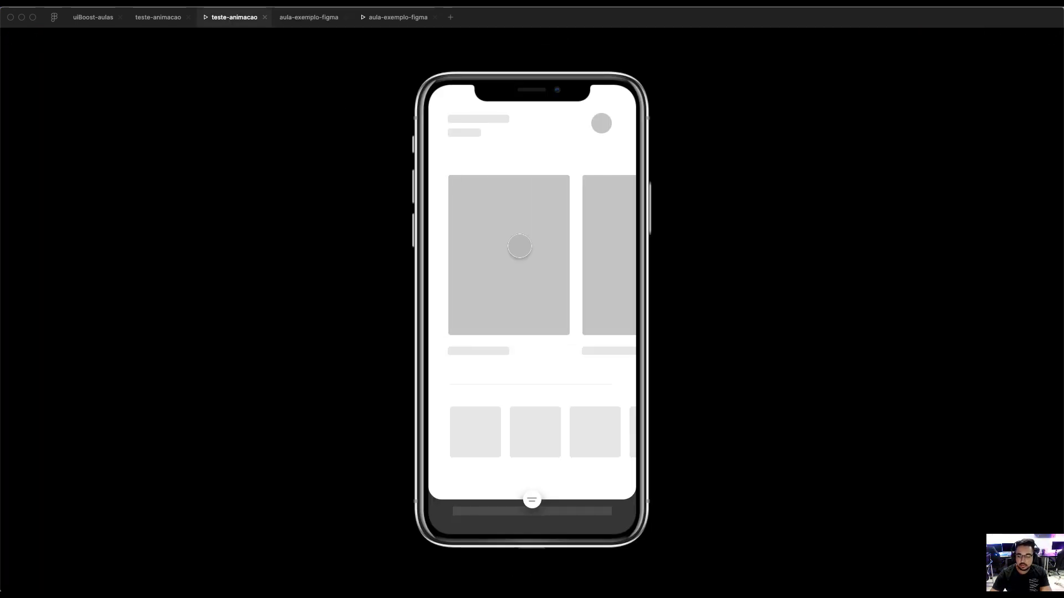
left_click(291, 21)
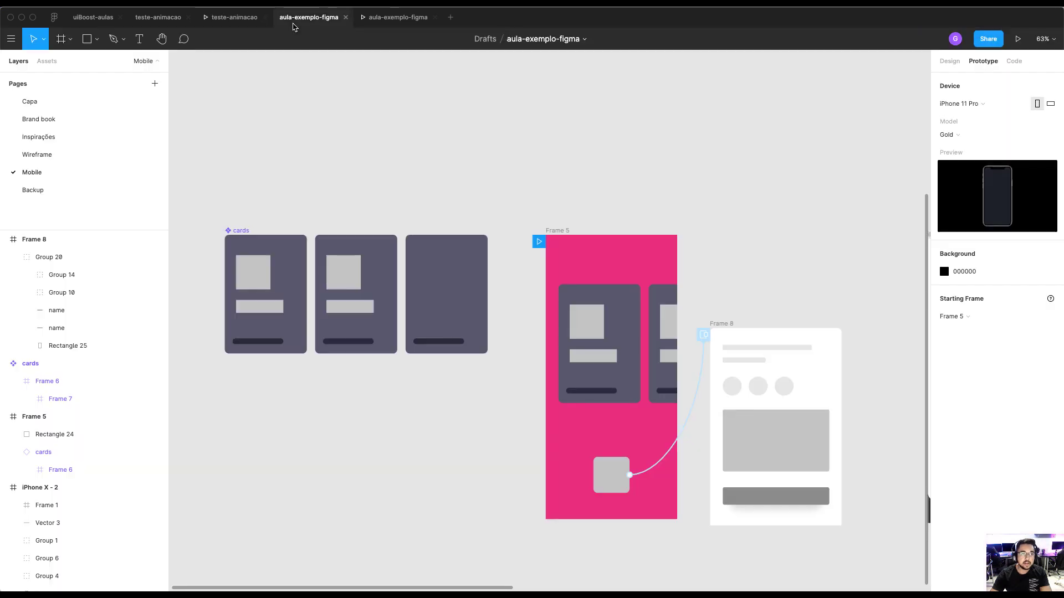
left_click_drag(340, 123, 356, 100)
left_click_drag(387, 185, 378, 122)
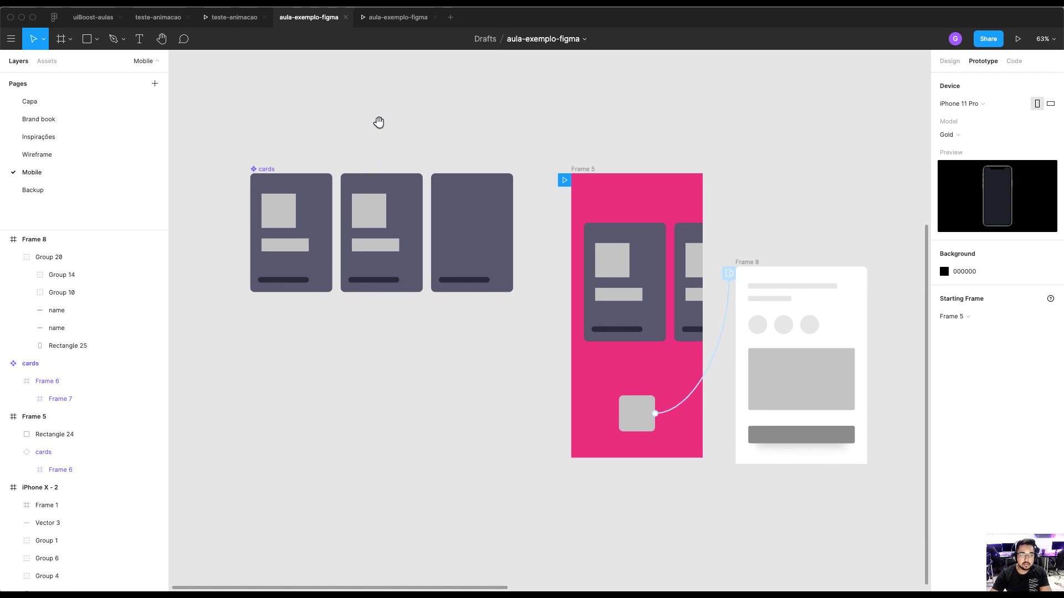
scroll(433, 339, "down", 1)
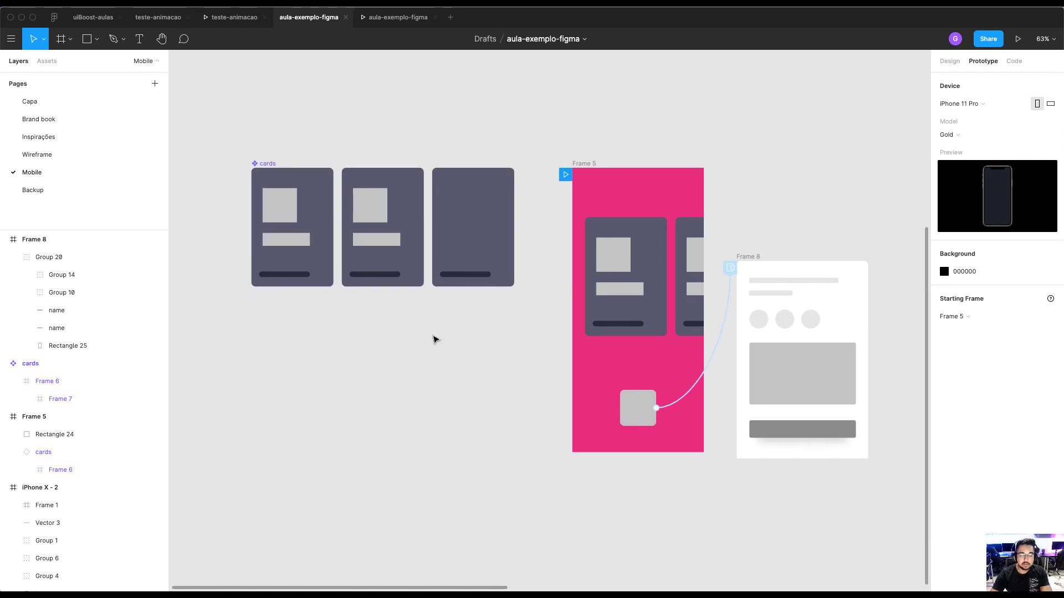
scroll(433, 339, "down", 1)
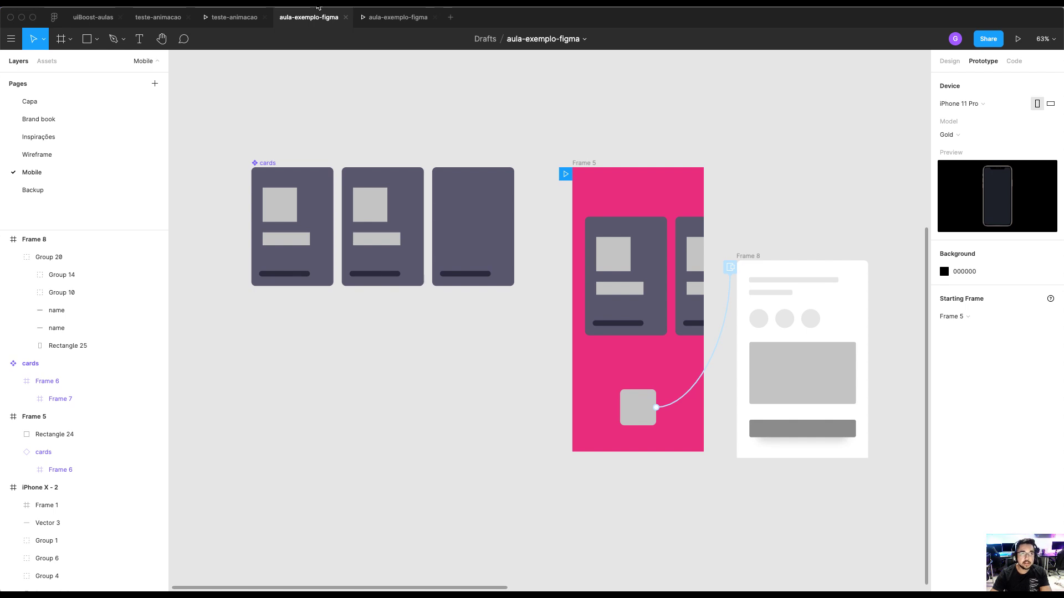
Open the plugin management page and browse the full list of plugins
left_click(318, 6)
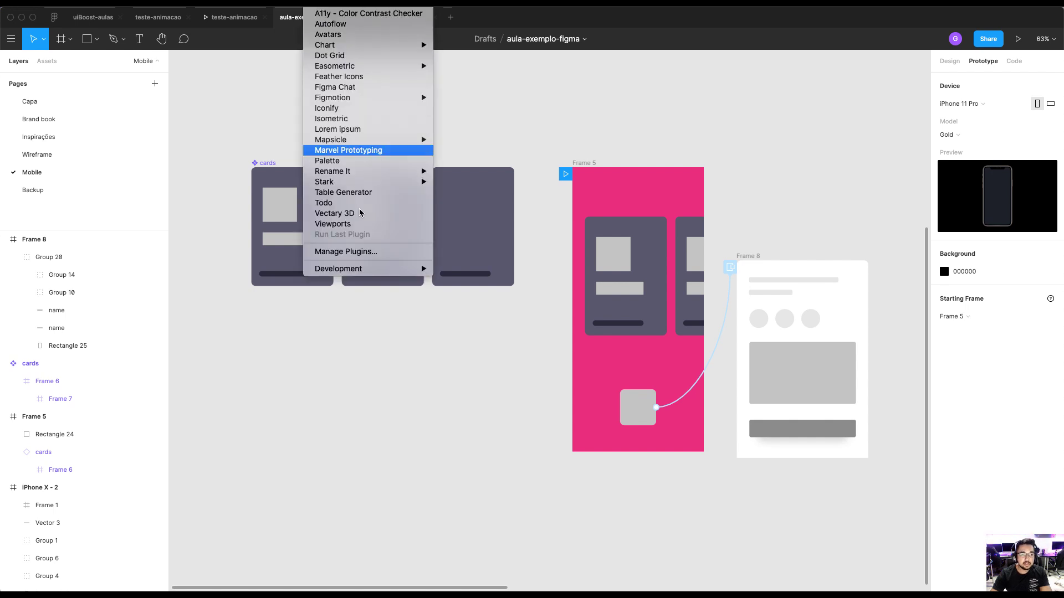
left_click(362, 253)
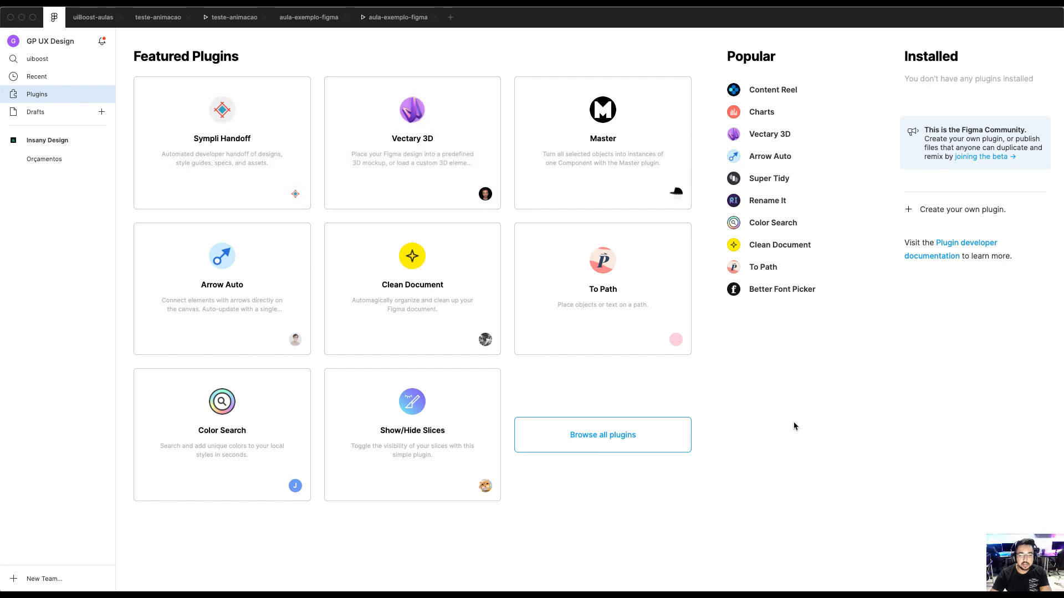
left_click(628, 439)
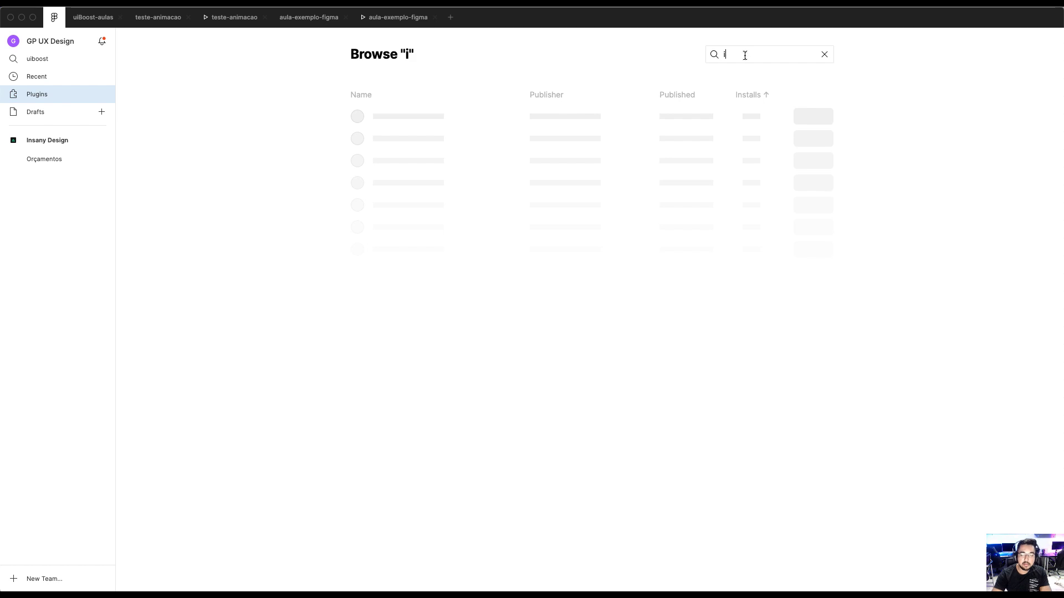
Search the plugin catalogue for "isom"
type("isomi")
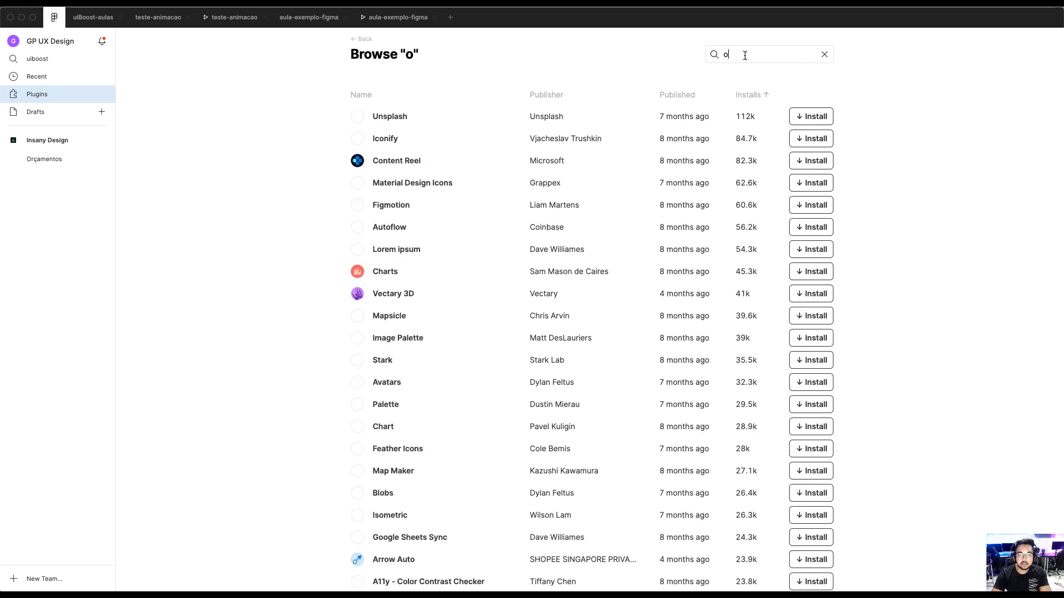
key("BackSpace")
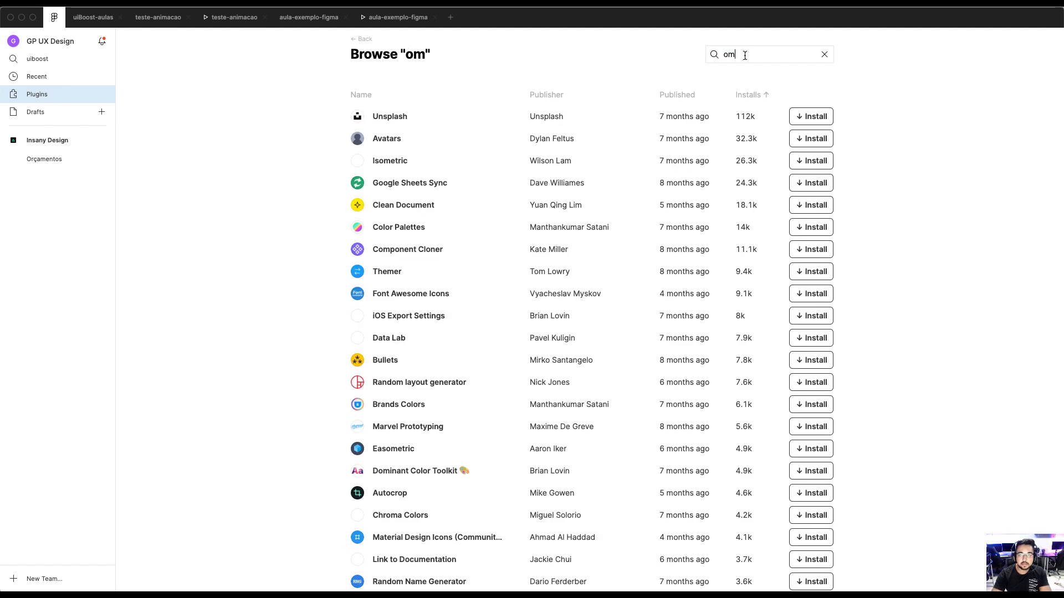
key("BackSpace")
key("BackSpace")
type("isom")
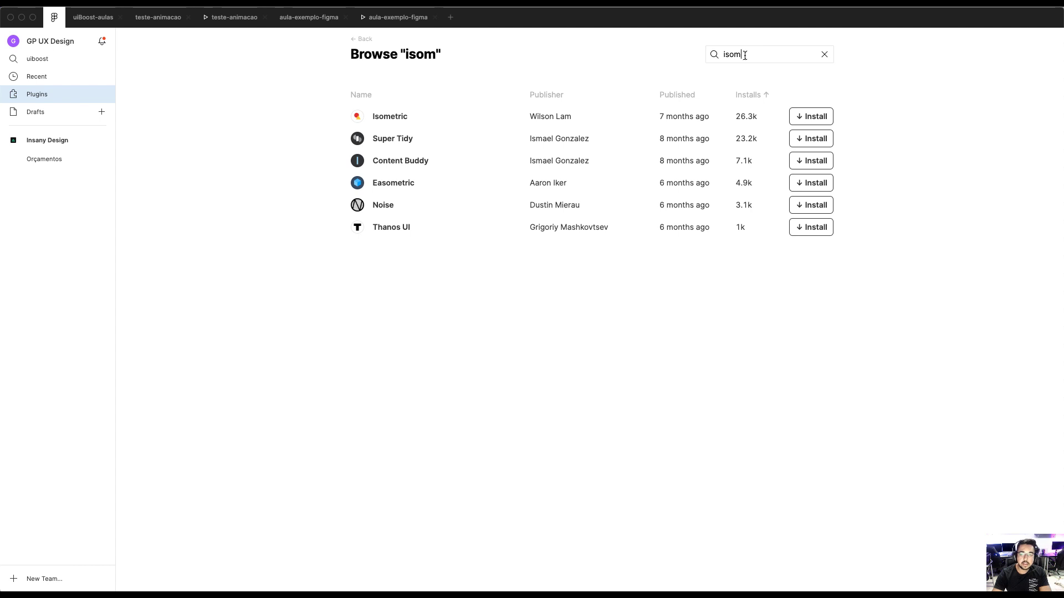
Refine the plugin catalogue search to "isometr"
type("er")
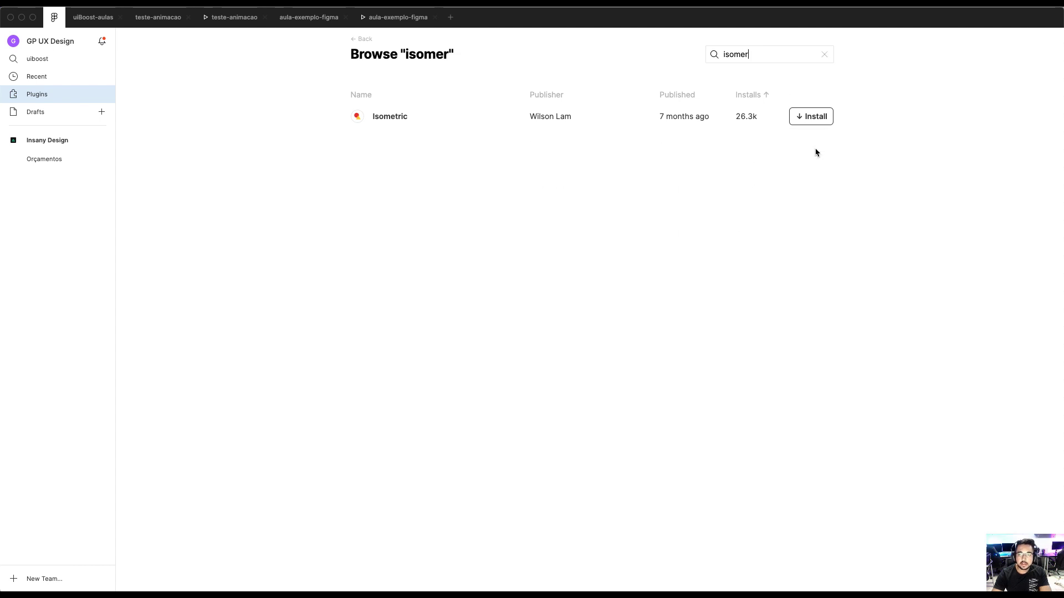
key("BackSpace")
type("tr")
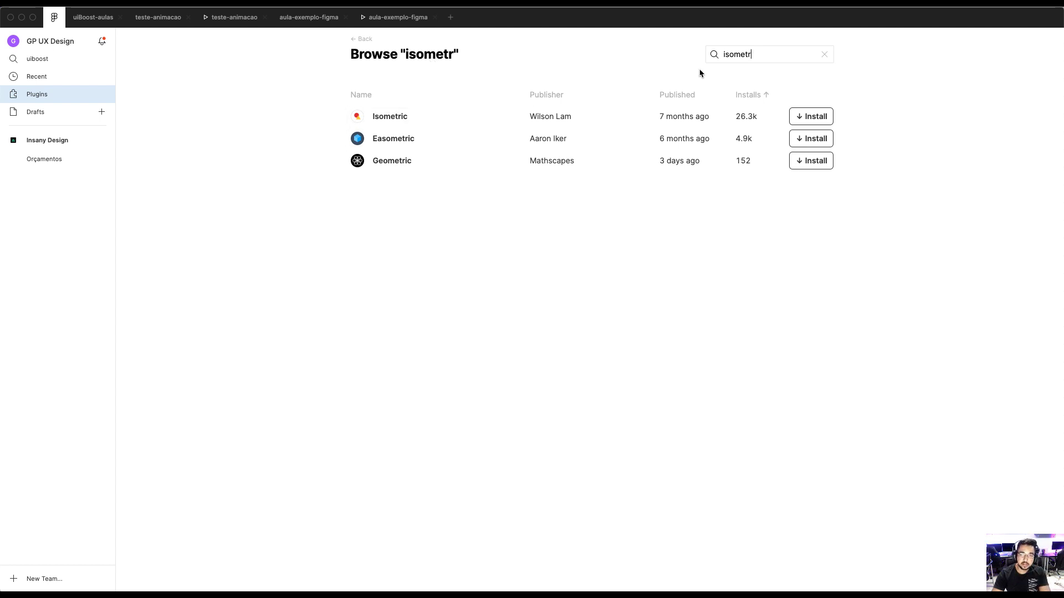
Search the plugin catalogue for "loren" and for "icon"
double_click(747, 58)
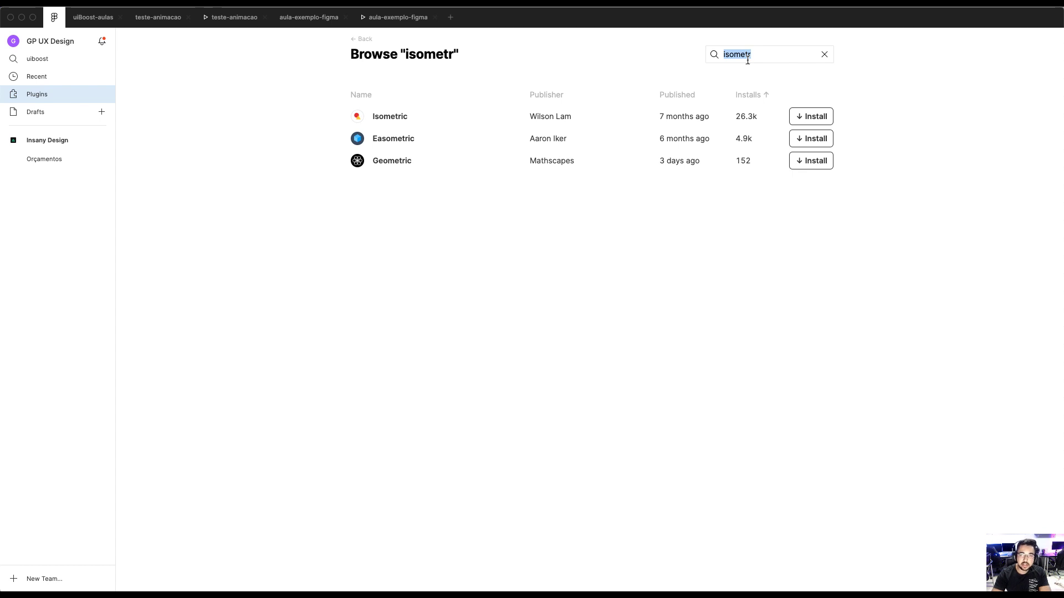
type("loren")
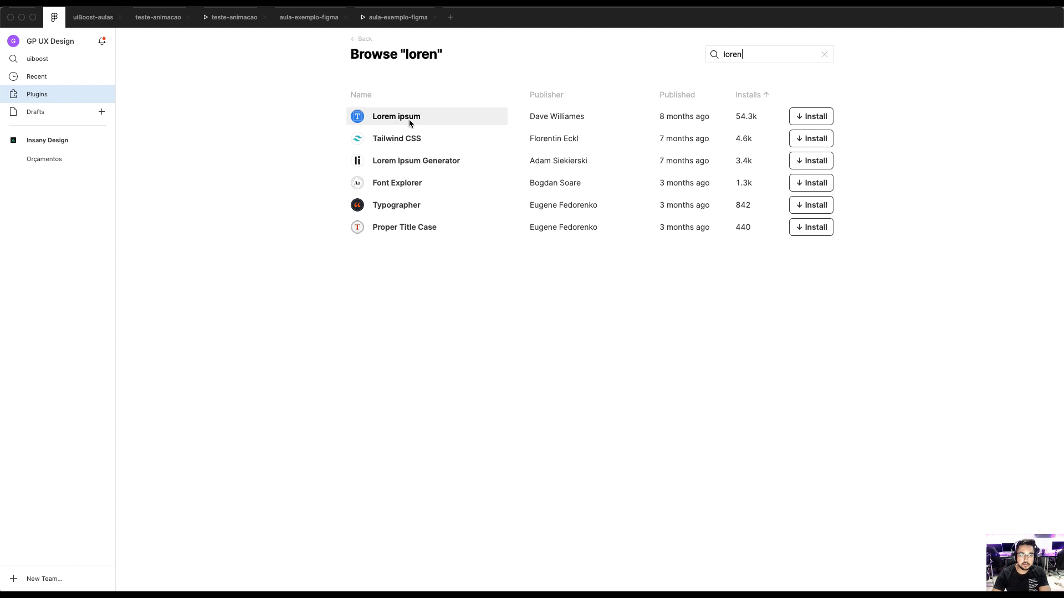
double_click(750, 59)
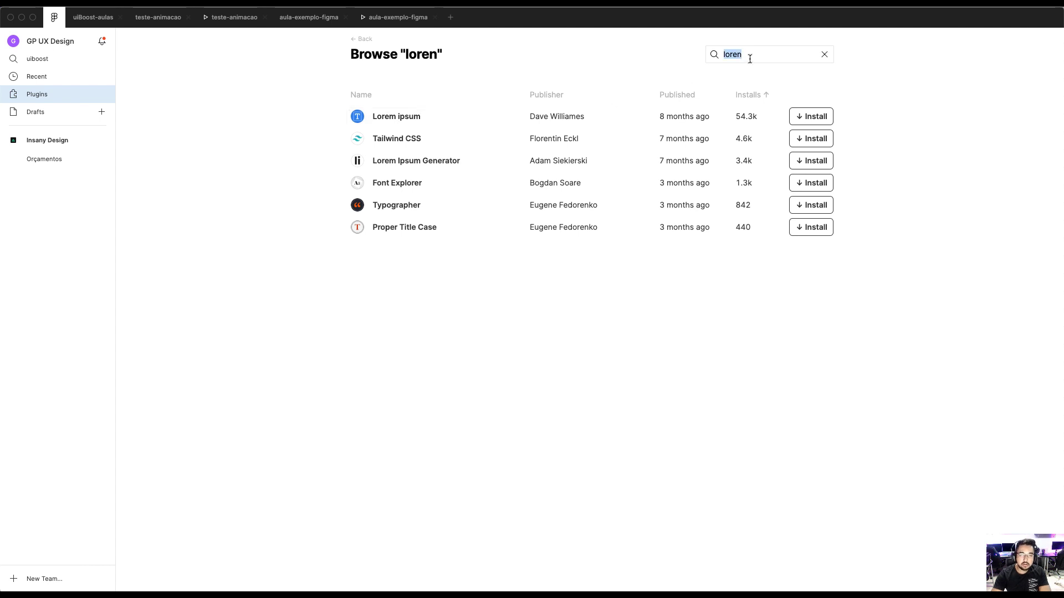
type("icon")
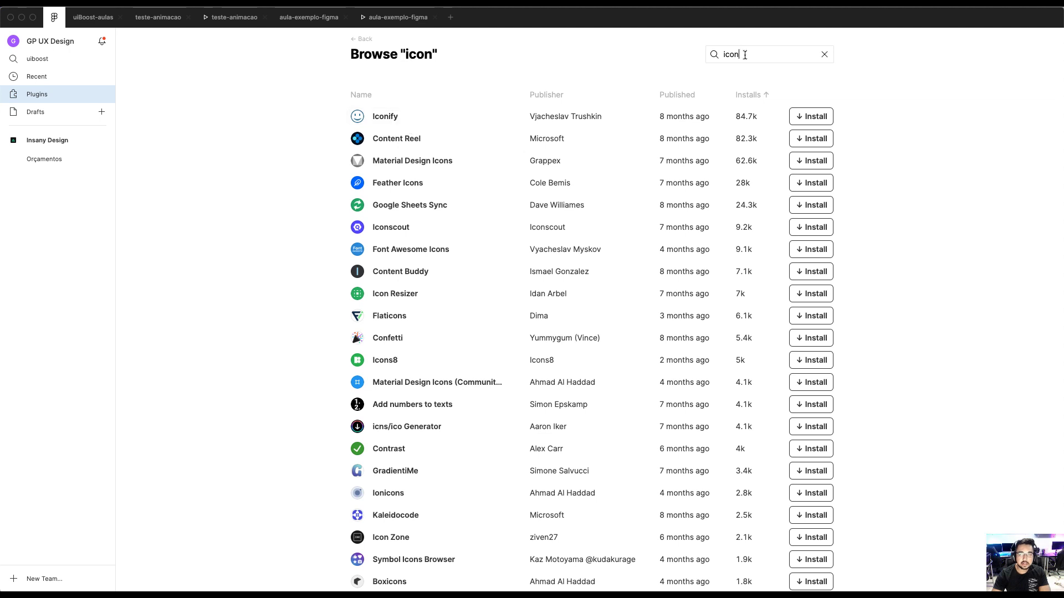
Clear the plugin search and browse the full plugin catalogue
left_click(824, 55)
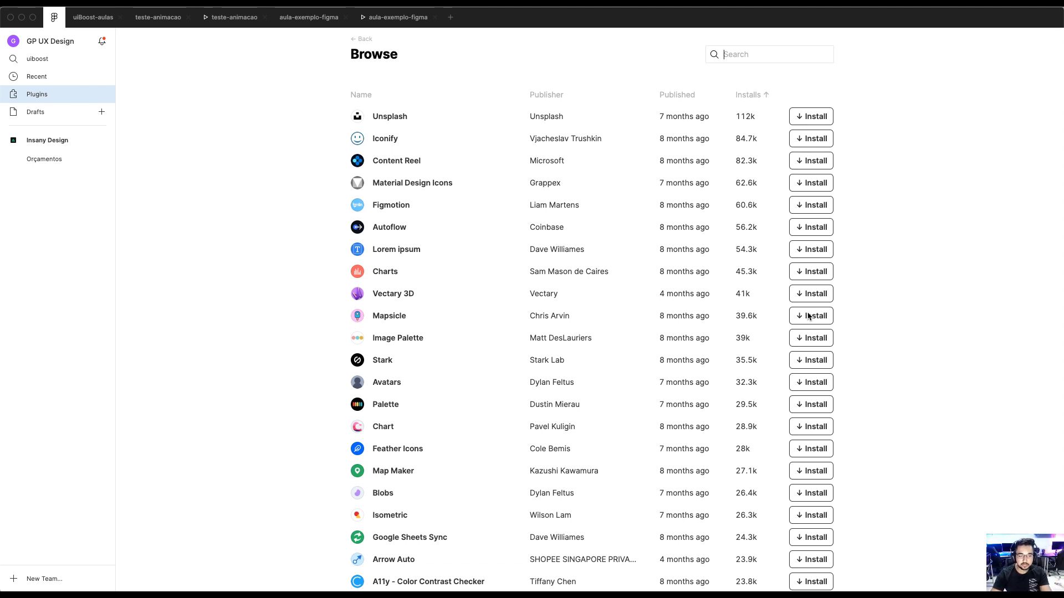
scroll(446, 485, "down", 7)
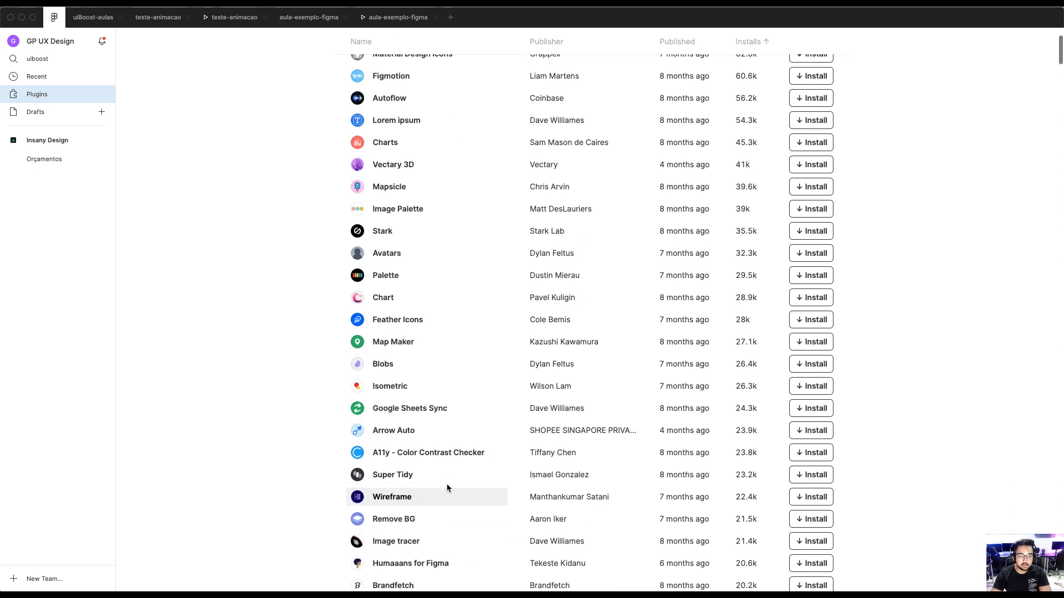
scroll(445, 456, "up", 7)
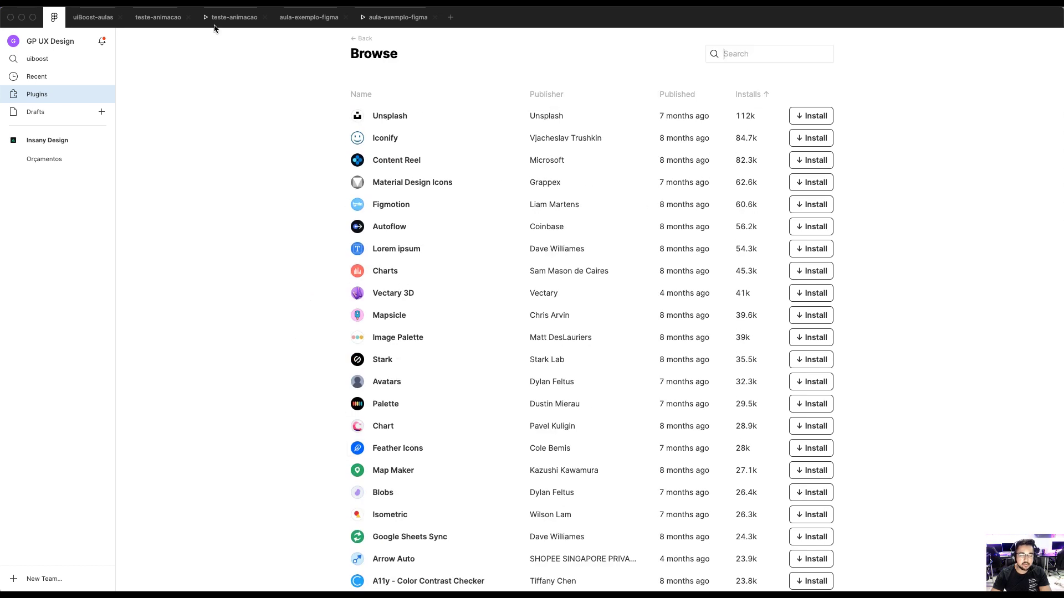
In the aula-exemplo-figma design file, place a 379 × 339 copy of a card's background rectangle below the cards component, filled with Frame 5's pink
left_click(298, 22)
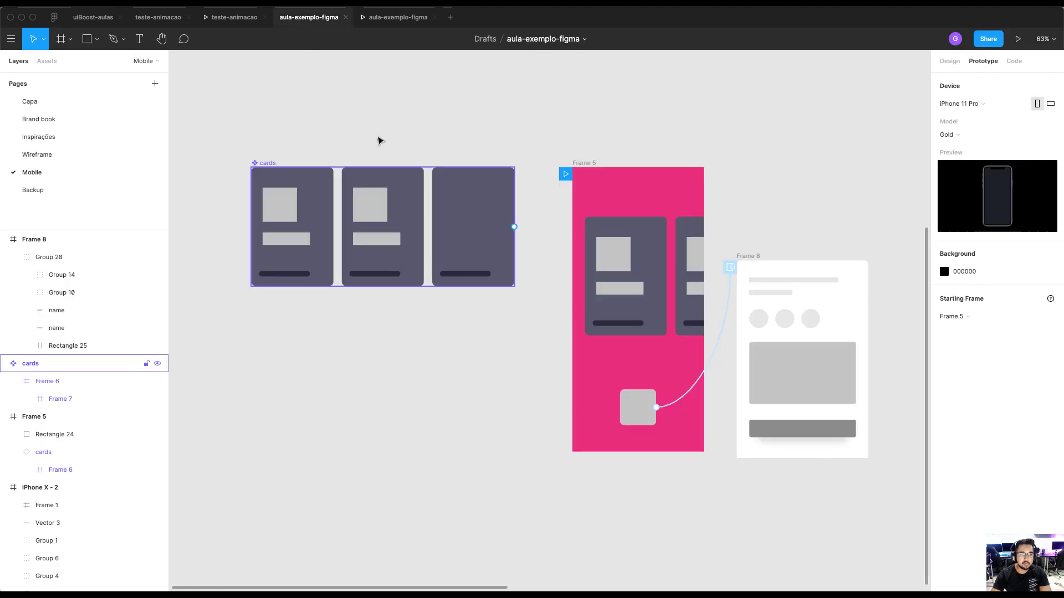
left_click_drag(367, 121, 395, 120)
left_click(506, 197)
left_click_drag(506, 197, 470, 407)
key("i")
left_click(693, 335)
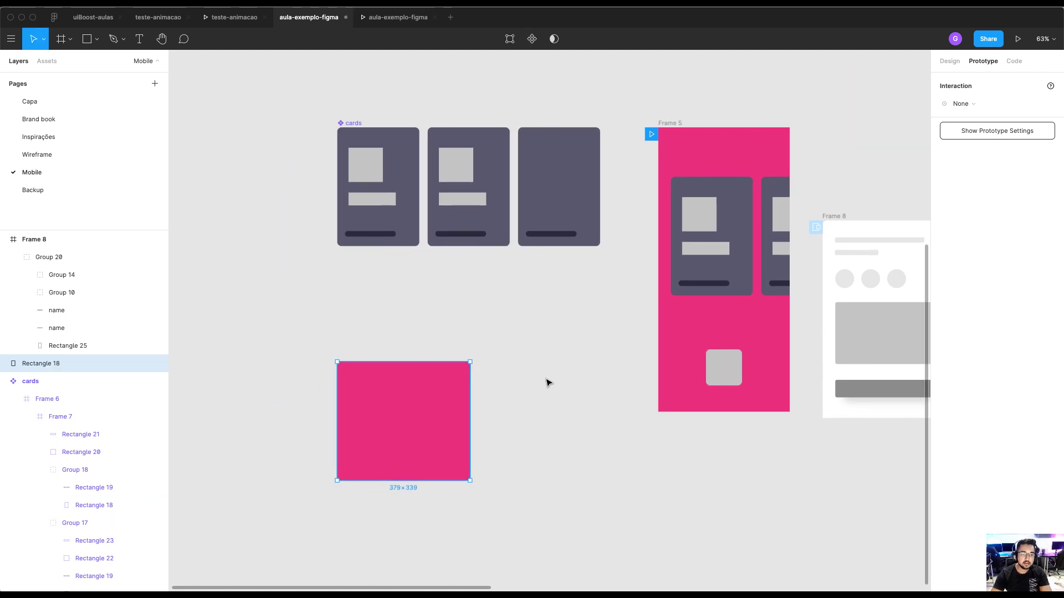
left_click(543, 382)
scroll(544, 366, "down", 2)
left_click(463, 364)
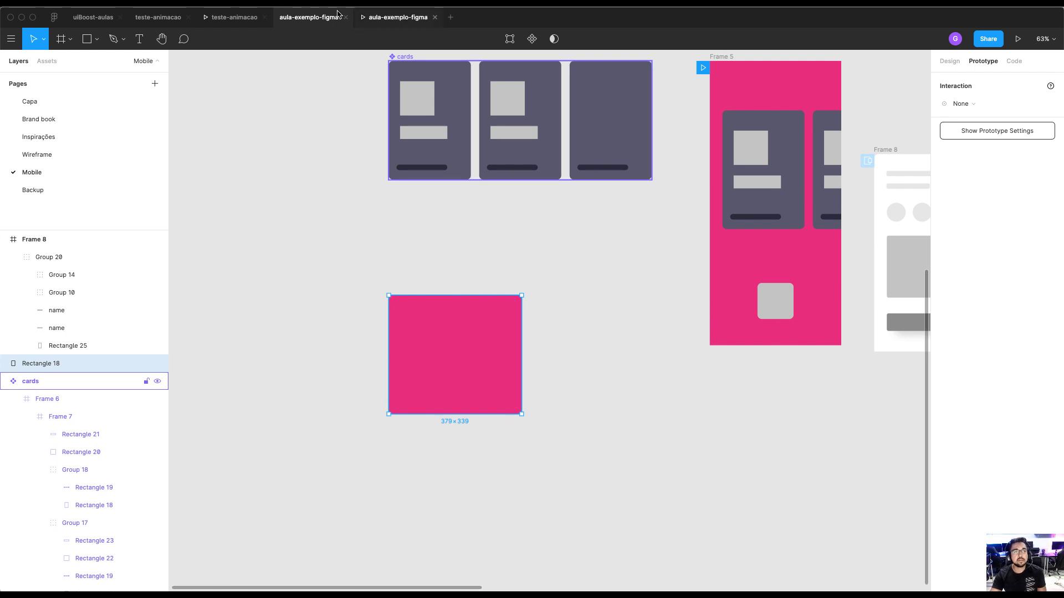
scroll(408, 280, "left", 2)
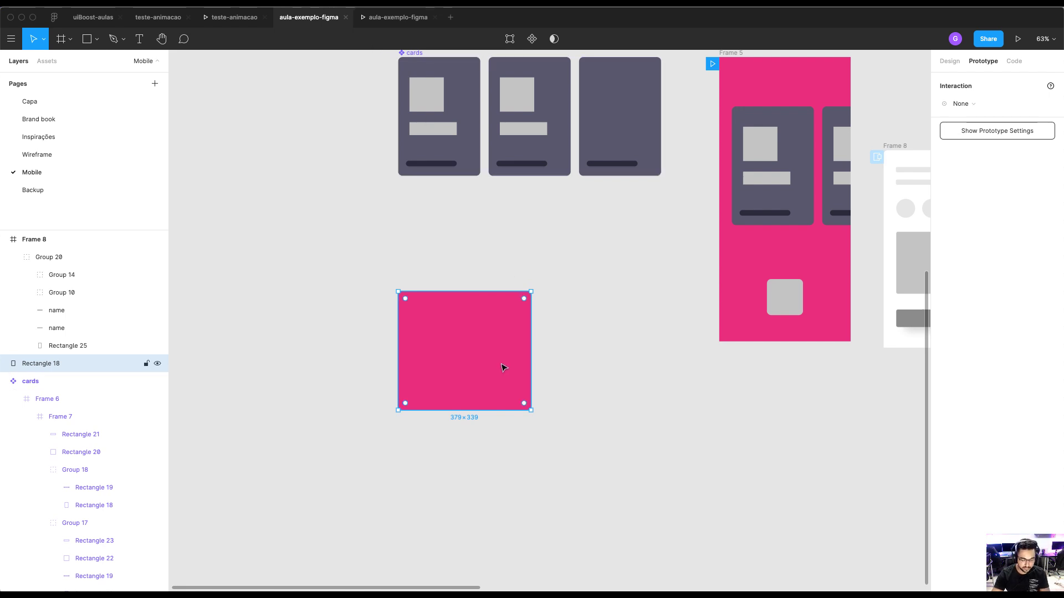
Try the Isometric plugin's second perspective option at 45 on the pink rectangle
left_click(324, 5)
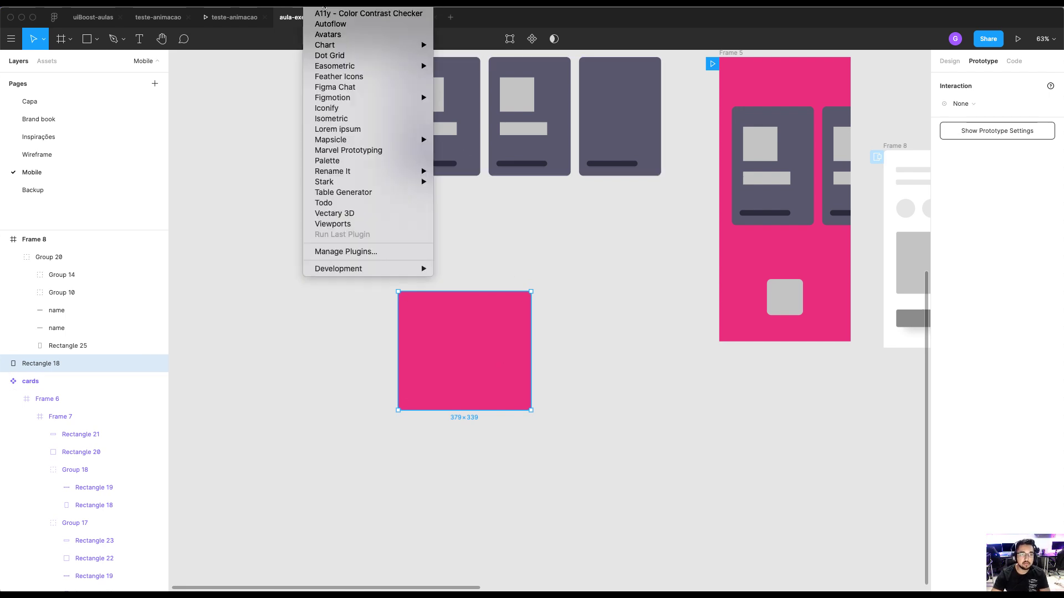
mouse_move(348, 67)
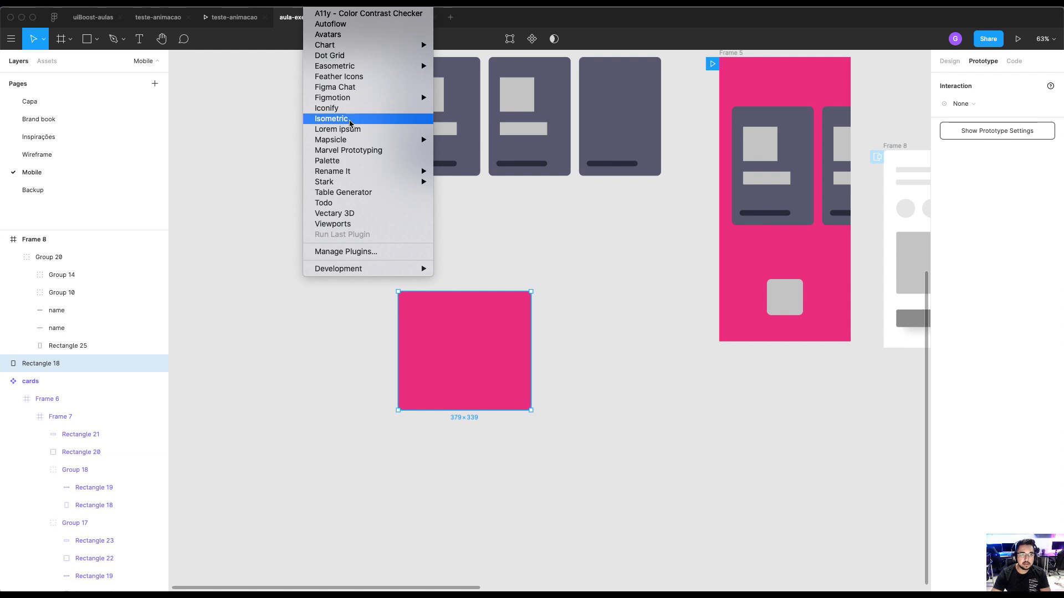
left_click(338, 119)
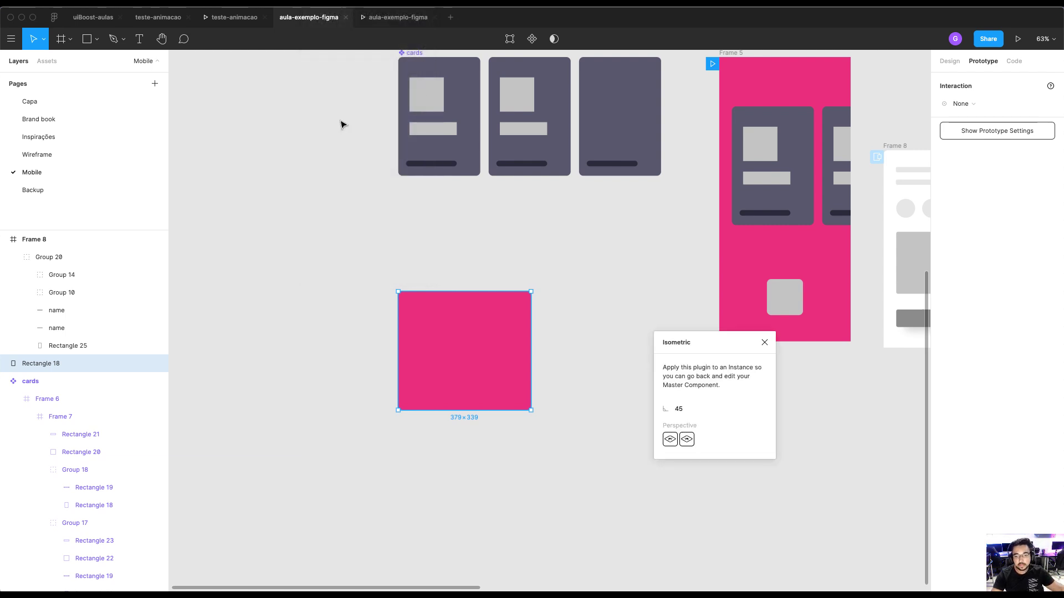
left_click(686, 440)
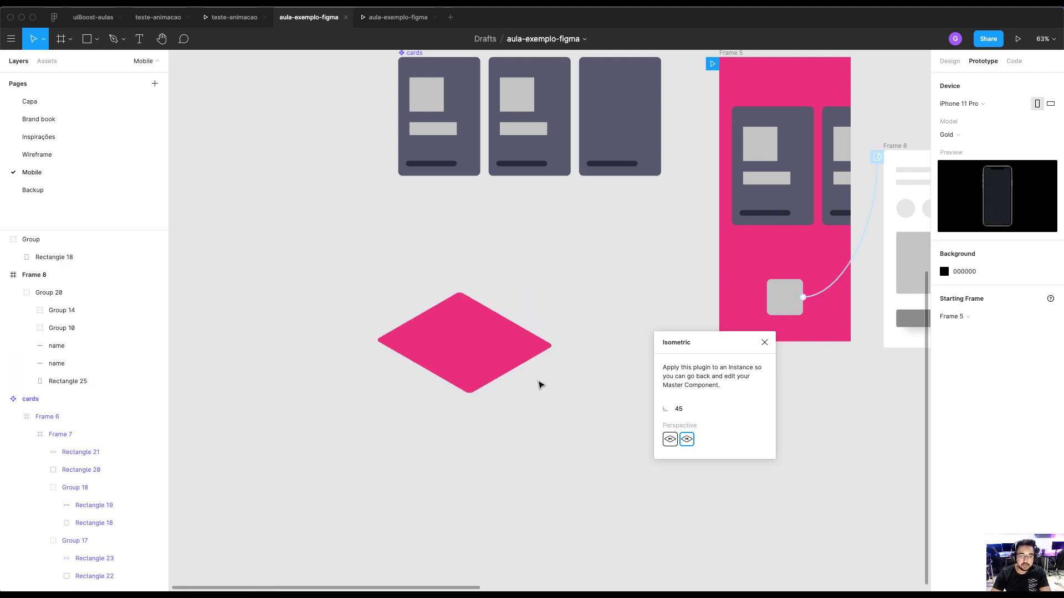
key("Escape")
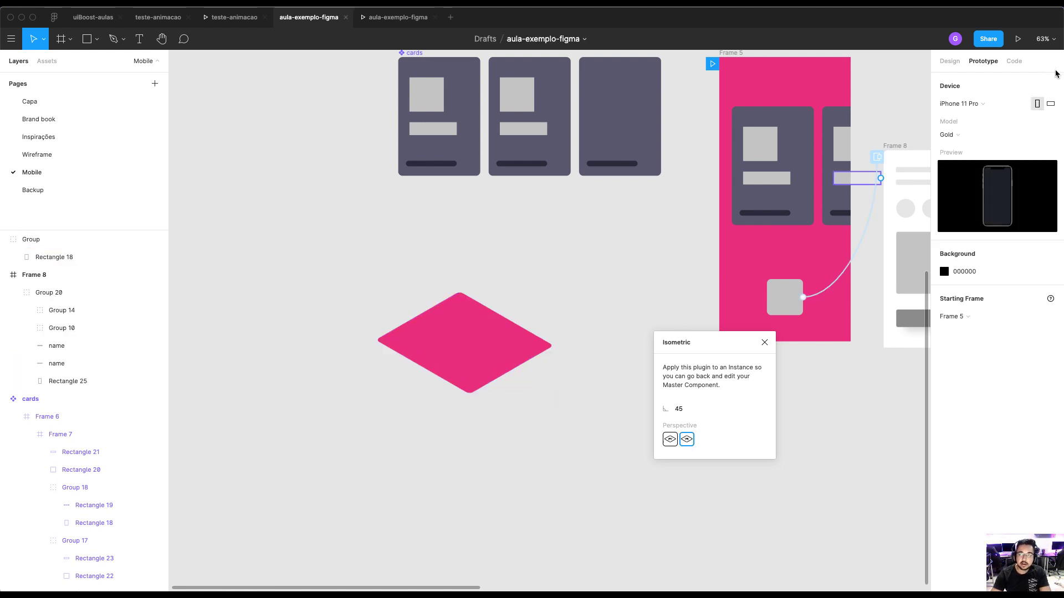
Display the design properties, undo the Isometric plugin's transformation and reselect the pink rectangle
left_click(949, 61)
key("super+z")
left_click(476, 318)
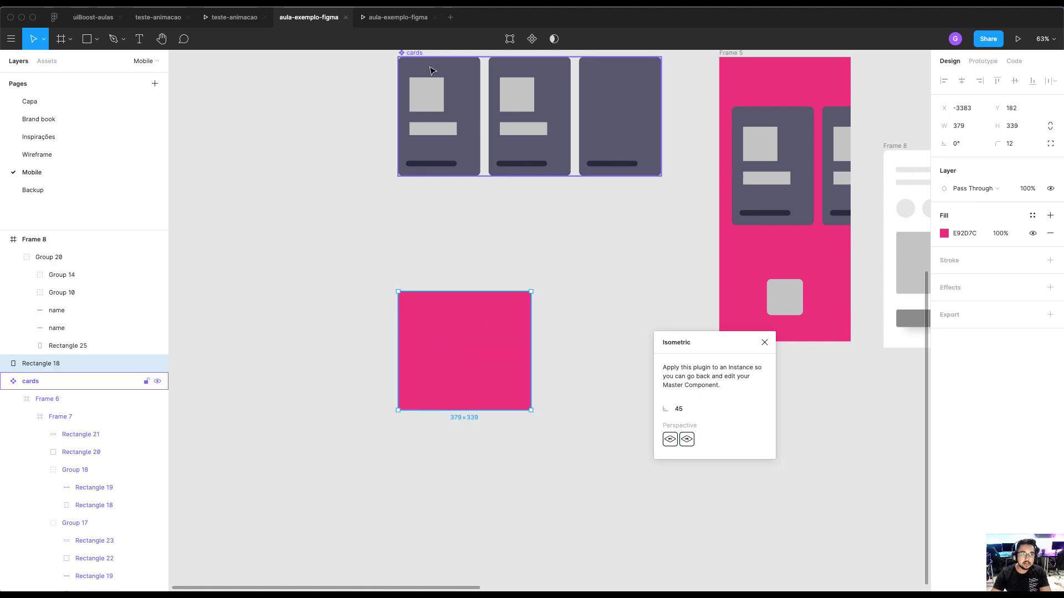
Try the right cube face of the Easometric plugin on the pink rectangle and undo the transformation
left_click(321, 7)
mouse_move(388, 66)
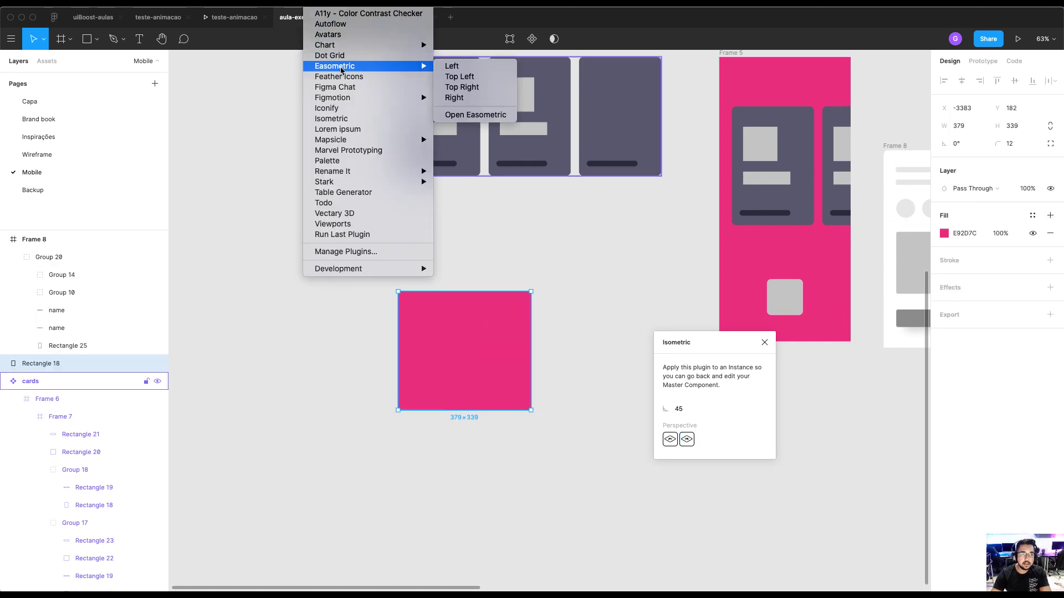
left_click(470, 115)
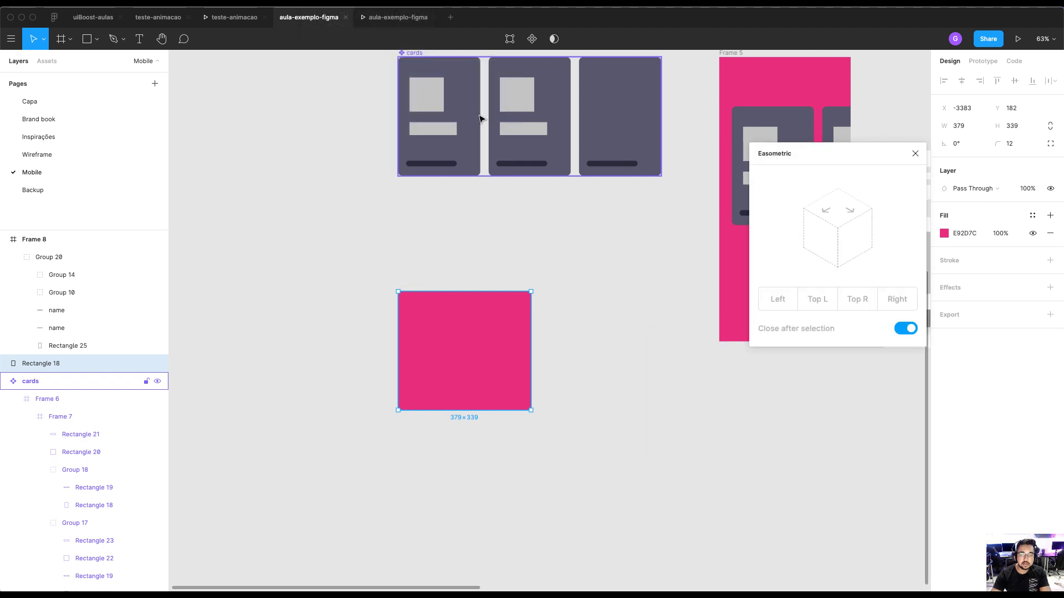
left_click(857, 244)
key("super+z")
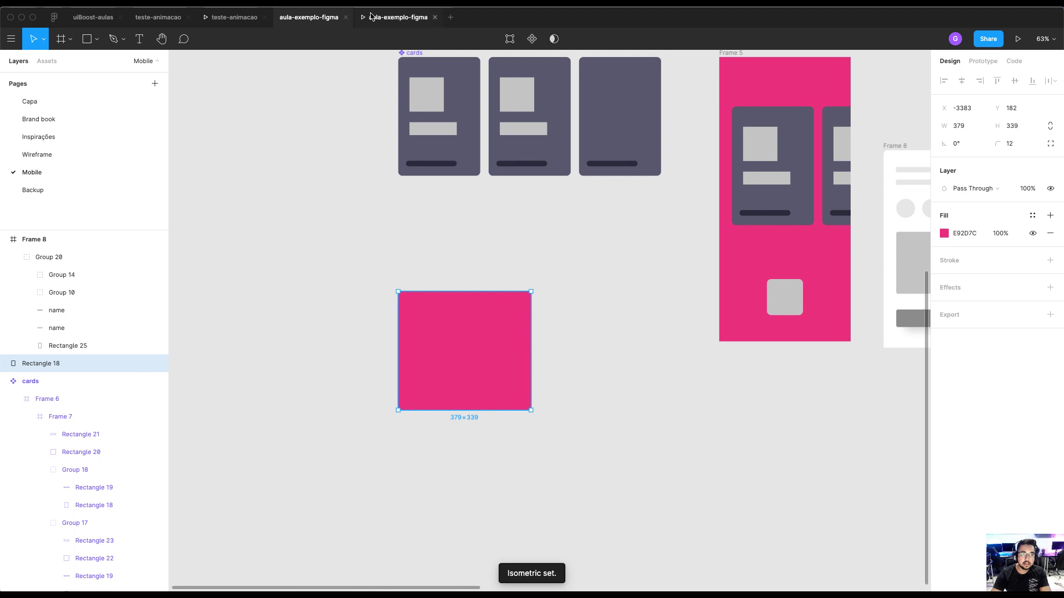
Open the Feather Icons plugin, view its icon library and close it
left_click(319, 7)
mouse_move(395, 138)
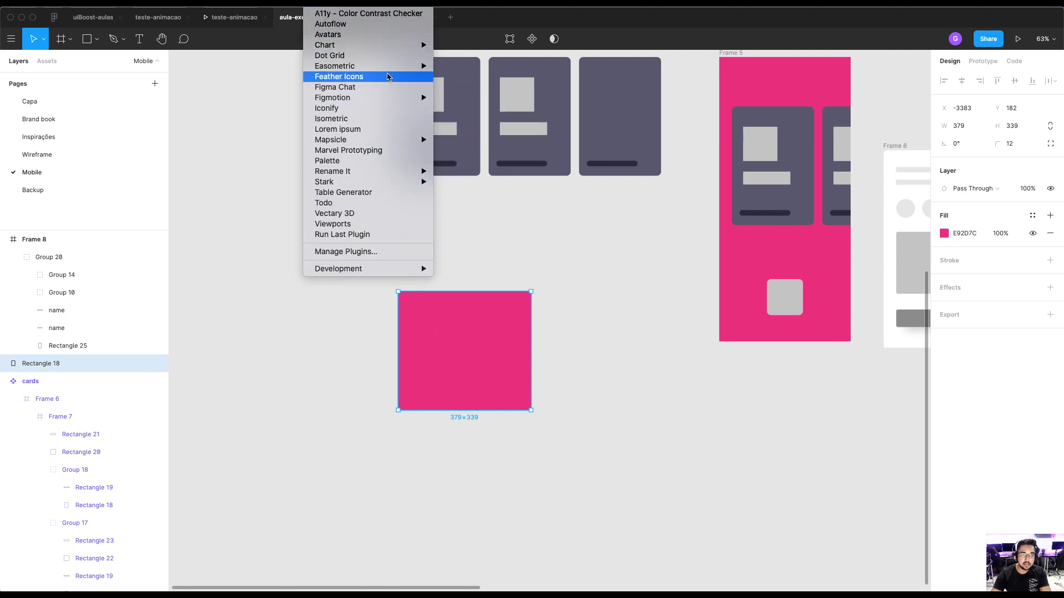
left_click(351, 80)
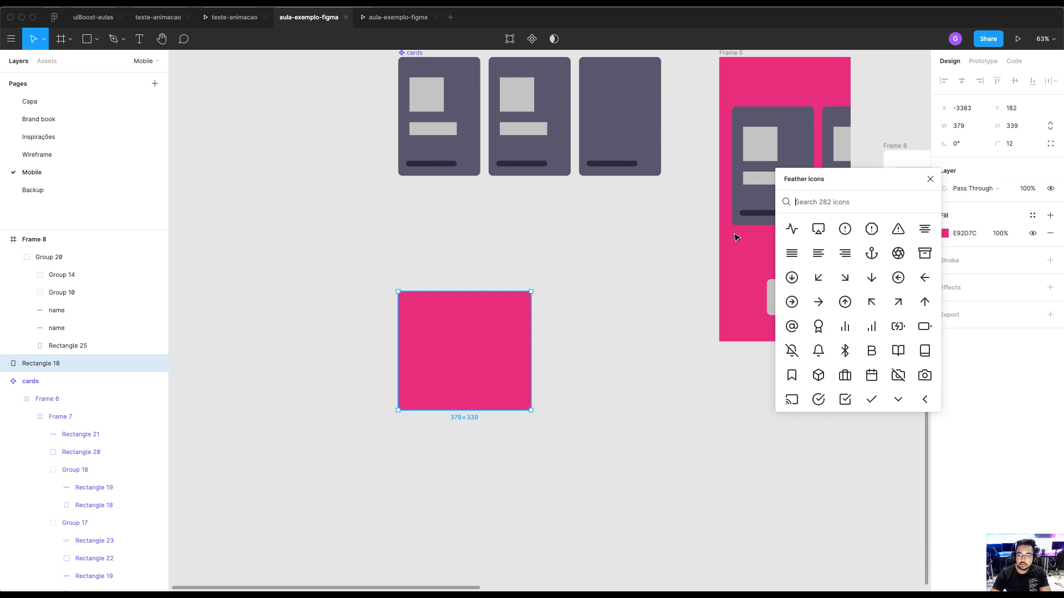
left_click(931, 179)
Apply the Easometric plugin's Top Left orientation to the pink rectangle
right_click(437, 138)
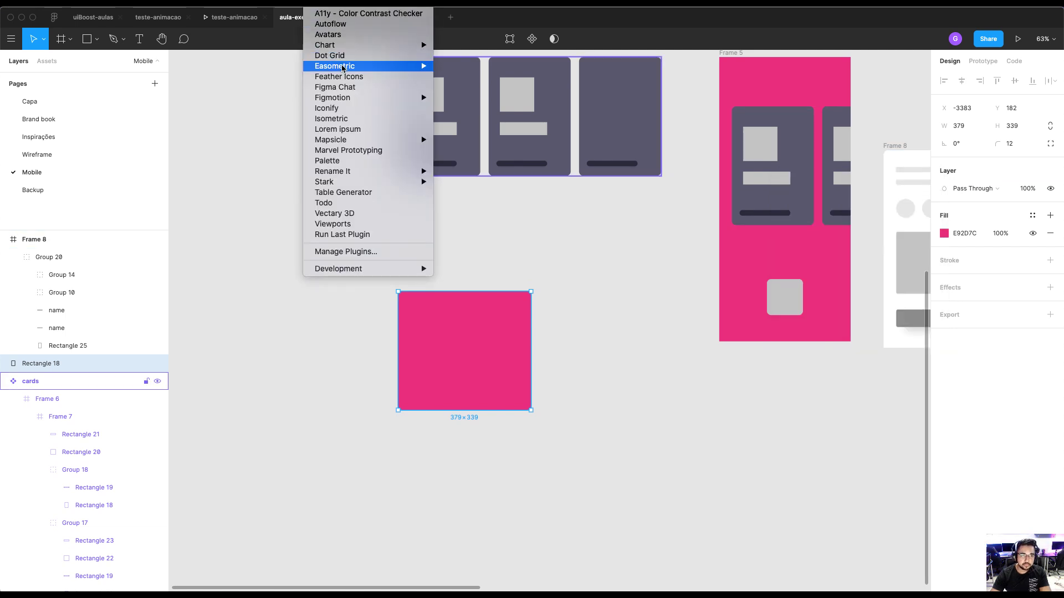
mouse_move(346, 66)
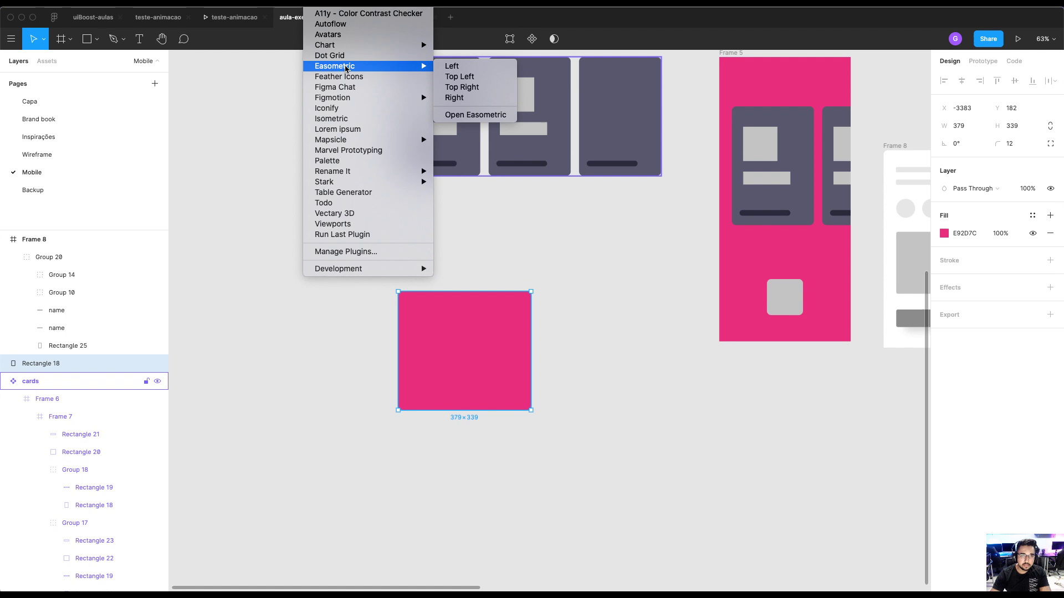
left_click(476, 80)
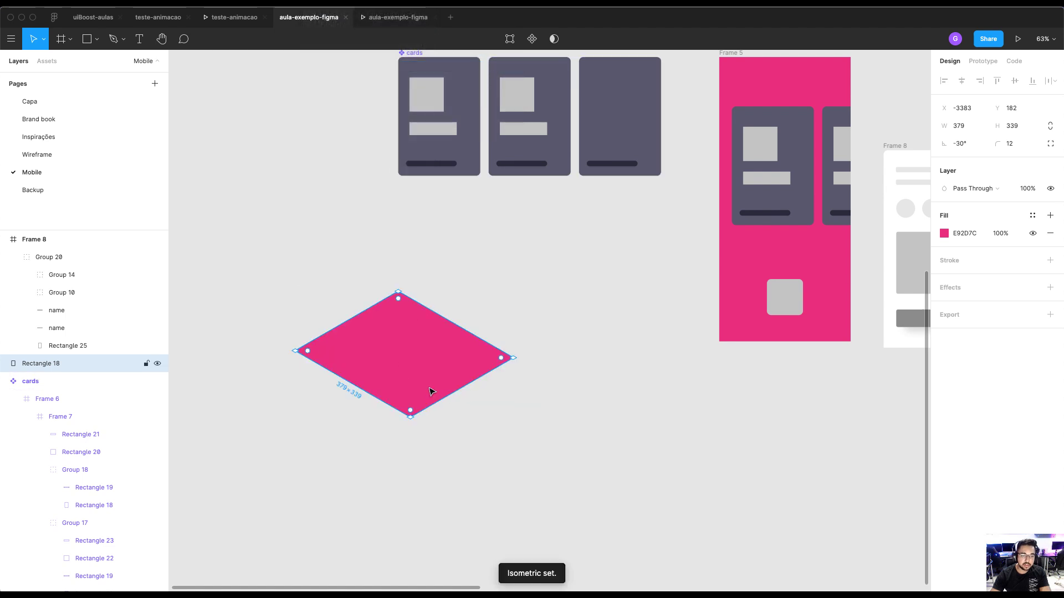
Stack three isometric pink rectangles by duplicating the original, and reduce the opacity of the lower two, with the middle one at 40%
left_click(453, 432)
left_click_drag(466, 403, 466, 411)
left_click(483, 493)
key("1")
key("5")
left_click(525, 423)
left_click_drag(525, 423, 529, 372)
left_click(486, 458)
key("4")
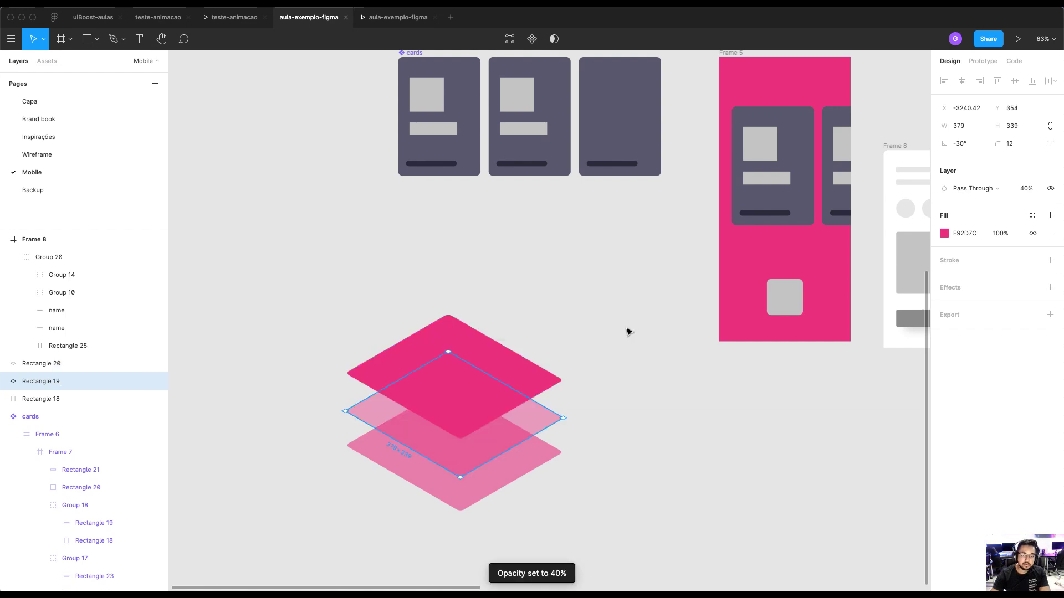
Add a text layer reading "Texto" to the right of the isometric stack
left_click(629, 331)
scroll(631, 321, "down", 2)
scroll(632, 321, "left", 2)
key("t")
left_click(665, 366)
type("Te")
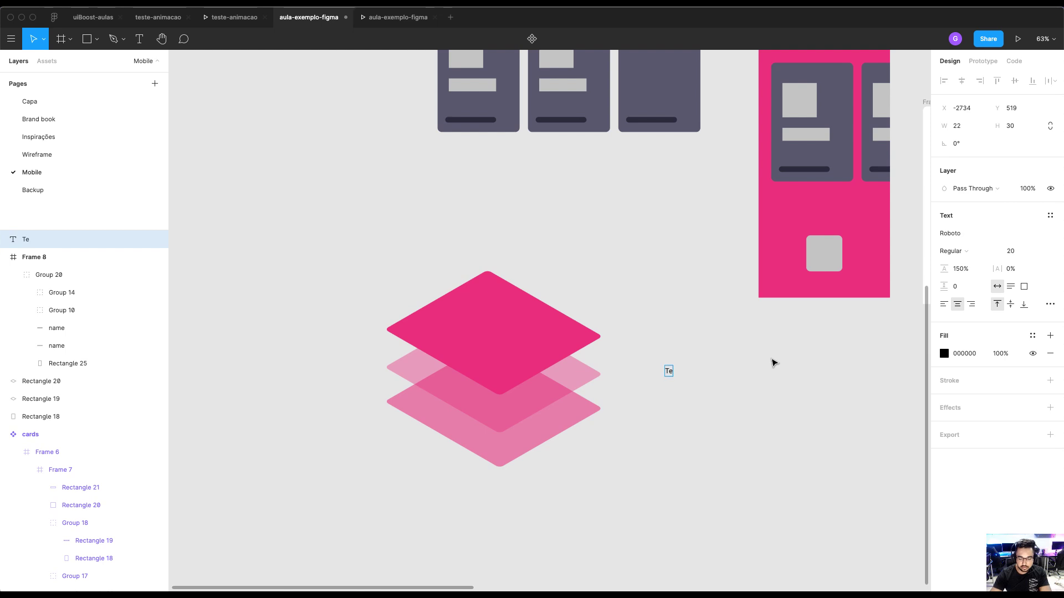
type("xto")
key("Escape")
Apply Easometric's Top Left orientation to the "Texto" layer and move it onto the top pink rectangle
left_click(311, 3)
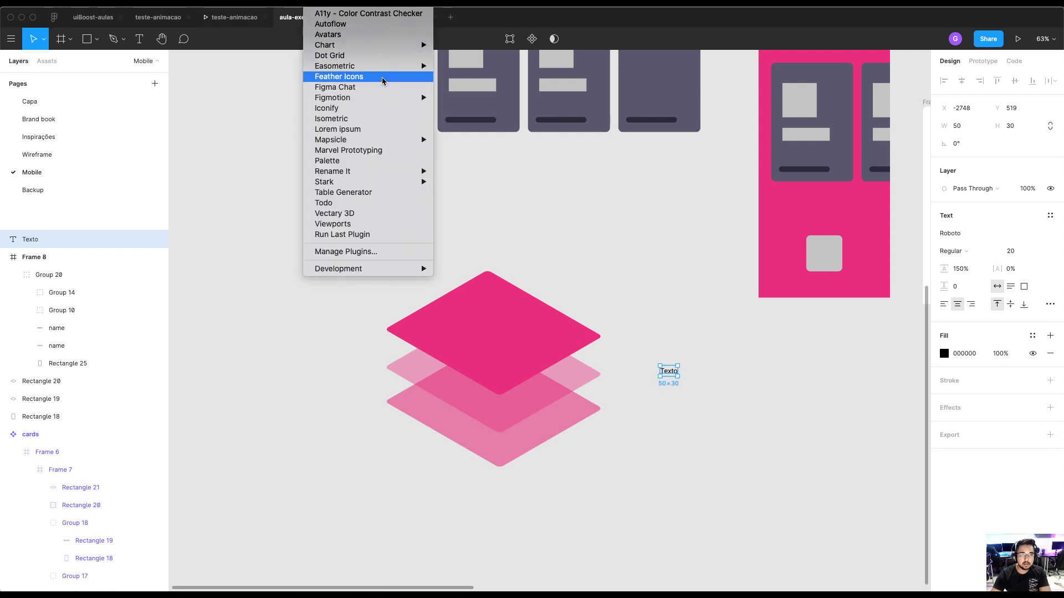
mouse_move(372, 66)
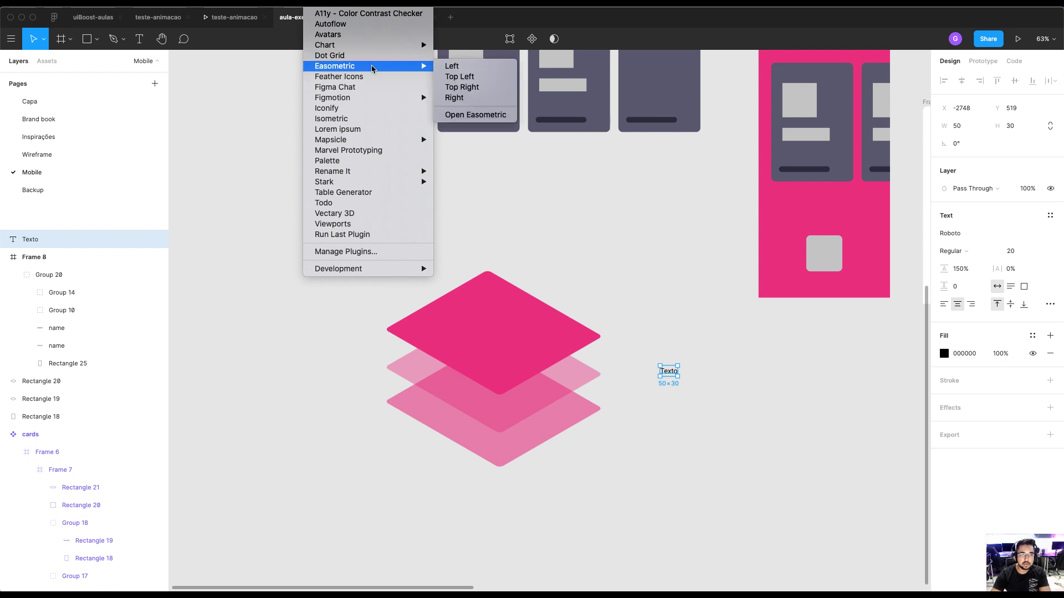
left_click(480, 80)
left_click_drag(671, 374, 491, 318)
Fill the isometric text with white (FFFFFF) and change its wording to "uiBoost"
key("i")
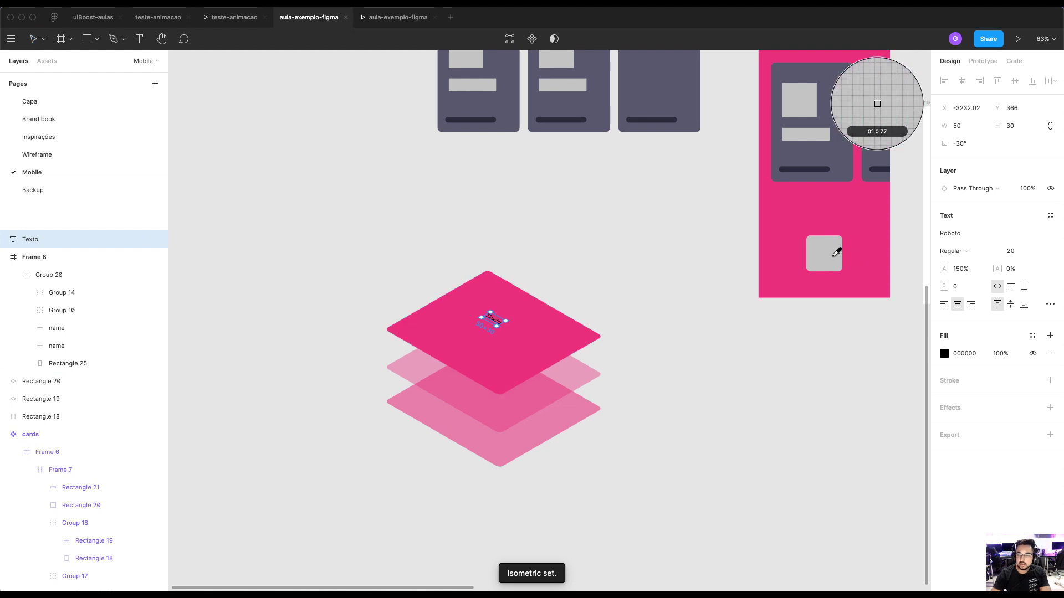
left_click(831, 250)
left_click(944, 354)
left_click_drag(847, 351, 745, 280)
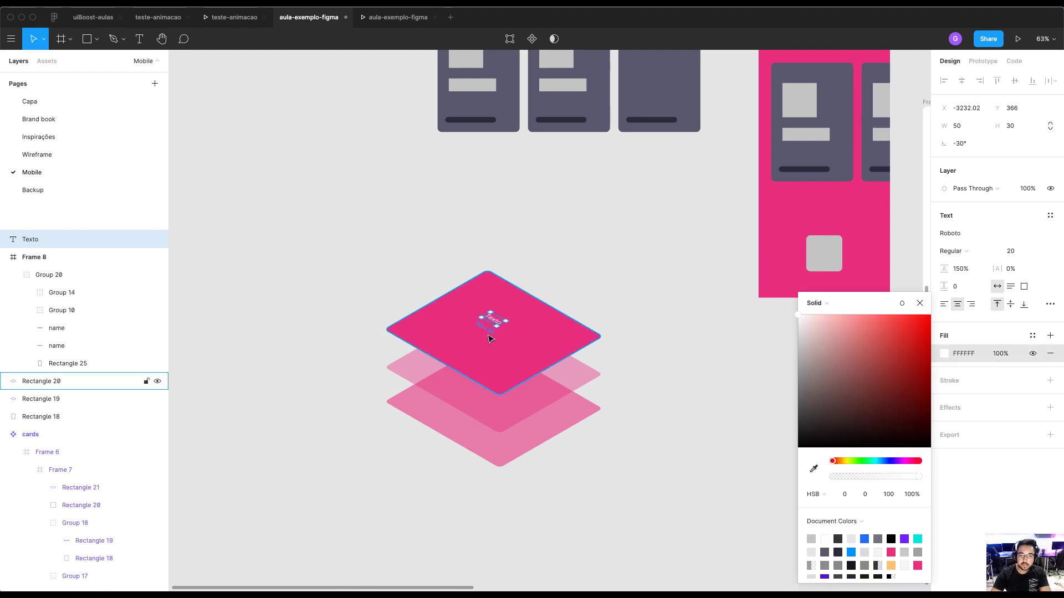
double_click(497, 323)
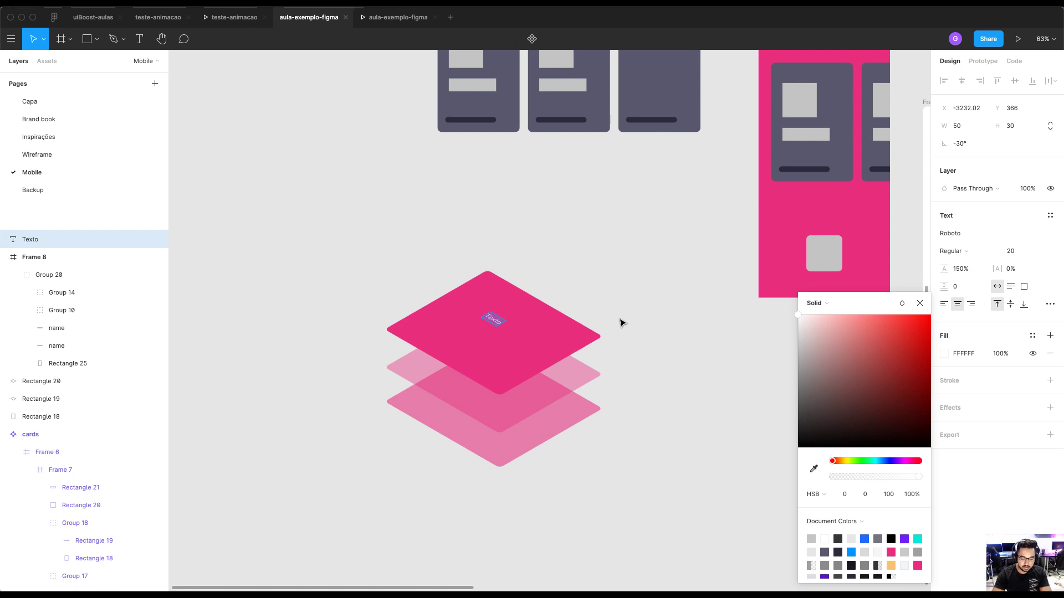
type("uiBoost")
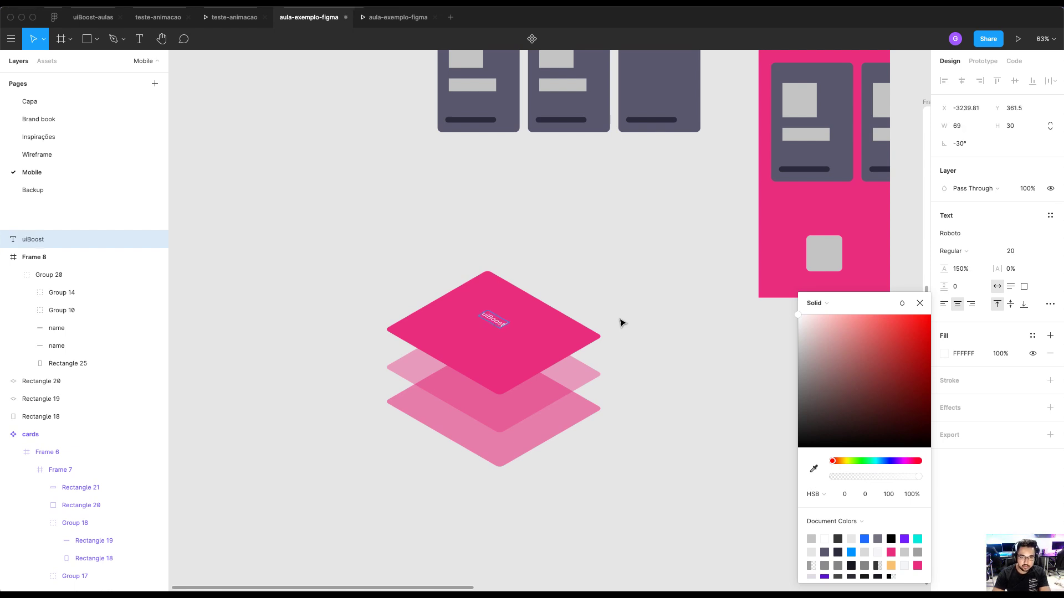
Extend the isometric text to "uiBoost é top", make it bold, and break "é top" onto a second line
type(" é")
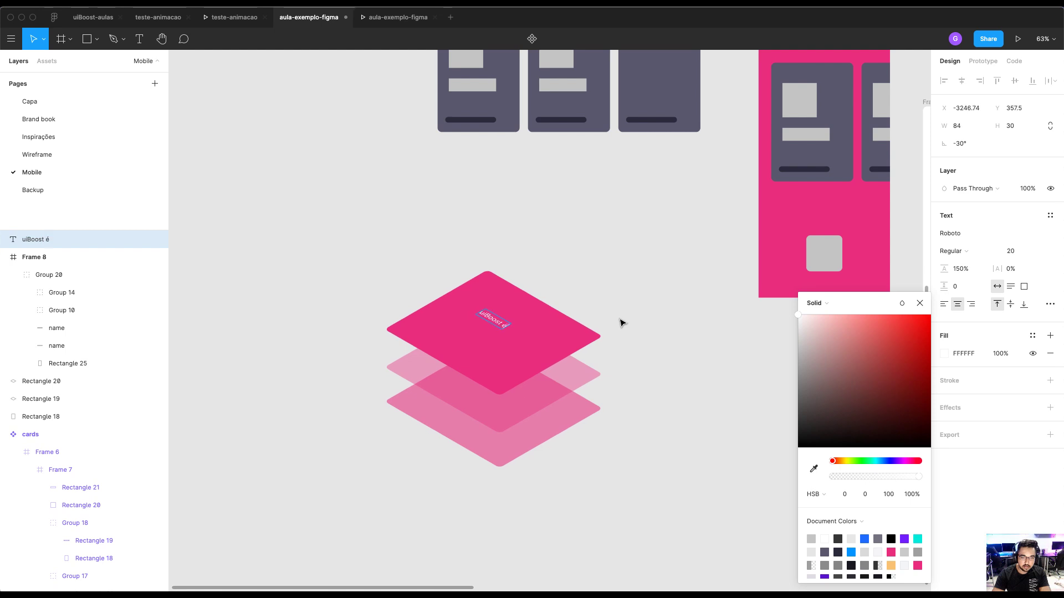
type(" top")
key("Escape")
key("ctrl+b")
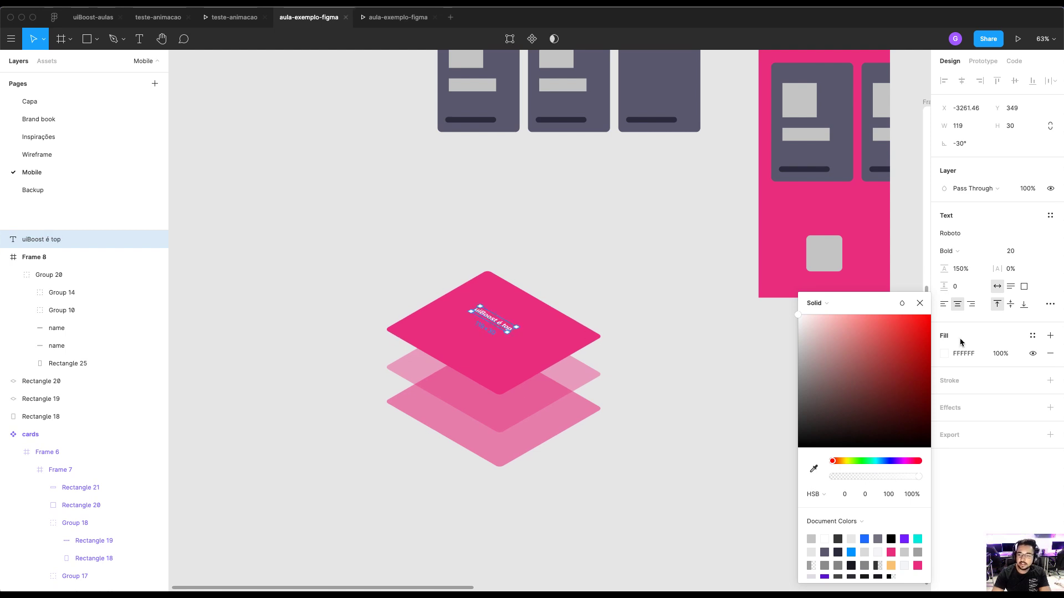
double_click(496, 320)
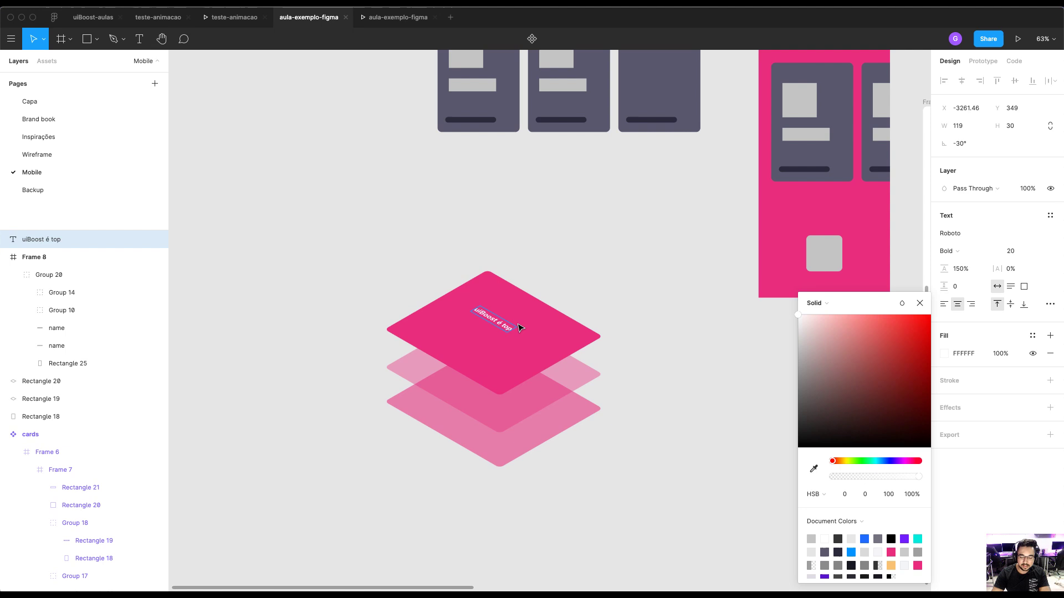
key("Return")
key("Escape")
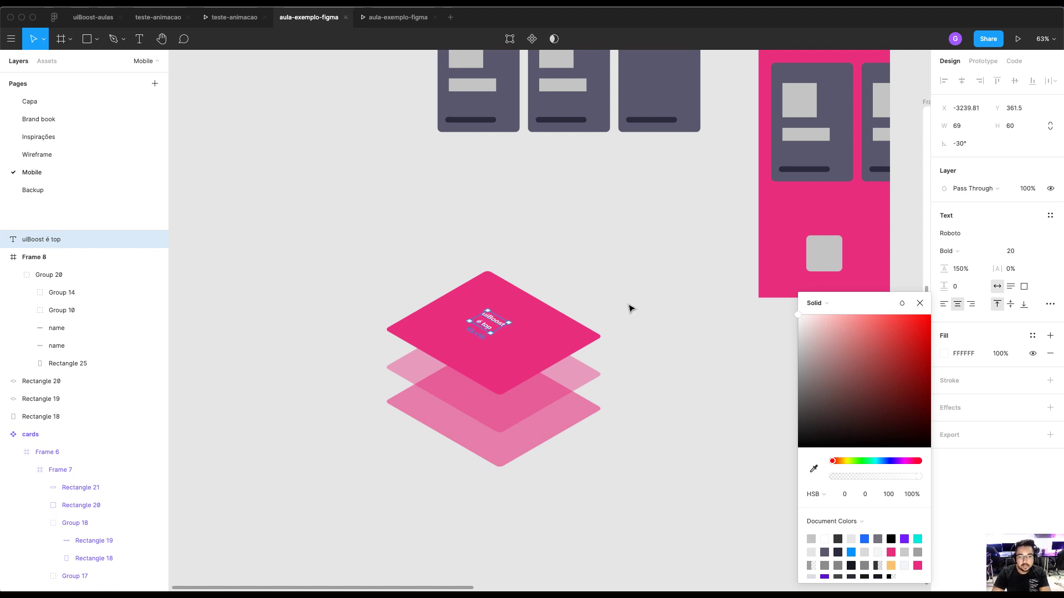
Set the isometric text's font size to 40 and reposition it on the top pink rectangle
left_click(1014, 252)
type("40")
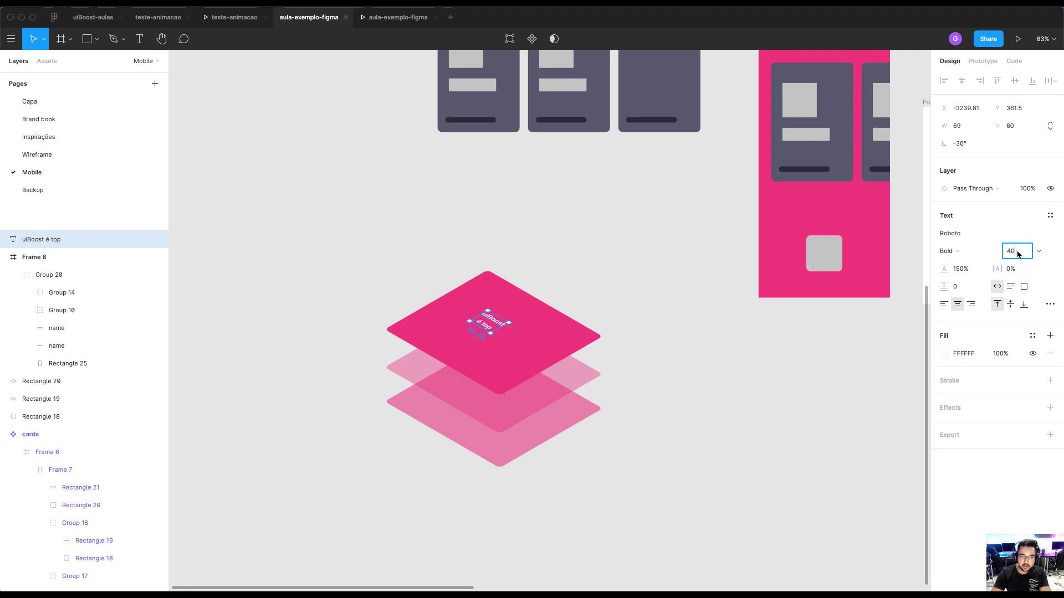
key("Return")
left_click_drag(486, 335, 497, 334)
left_click(565, 290)
scroll(576, 281, "down", 2)
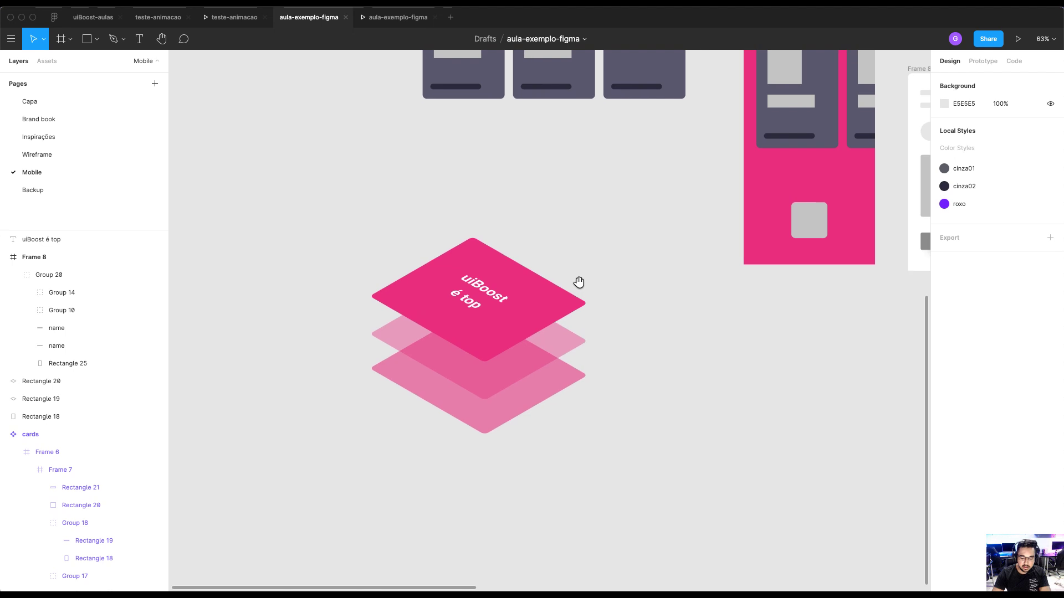
key("p")
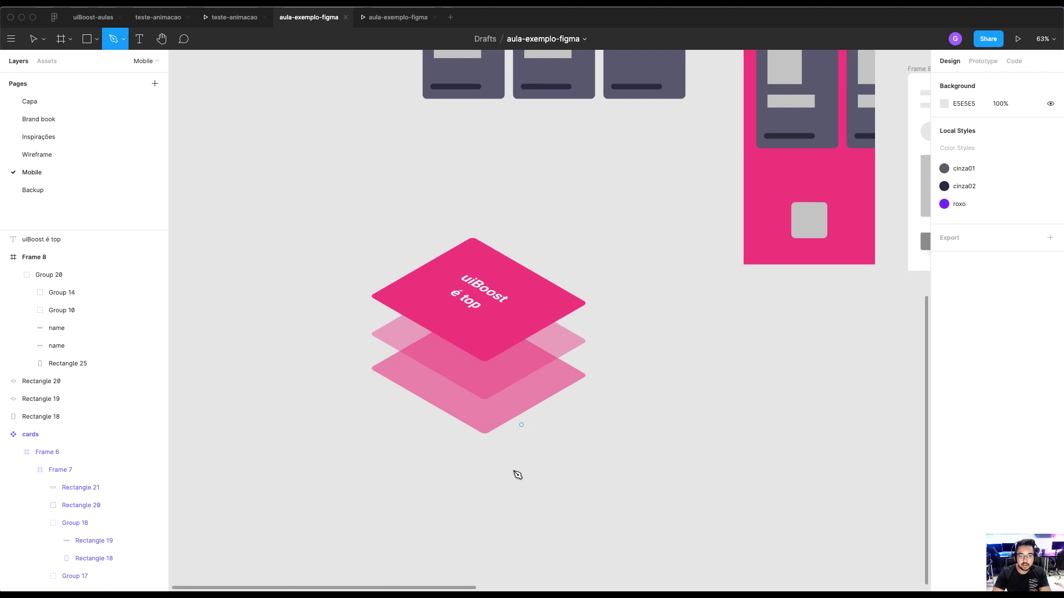
left_click(529, 433)
scroll(541, 278, "up", 2)
left_click_drag(531, 252, 542, 264)
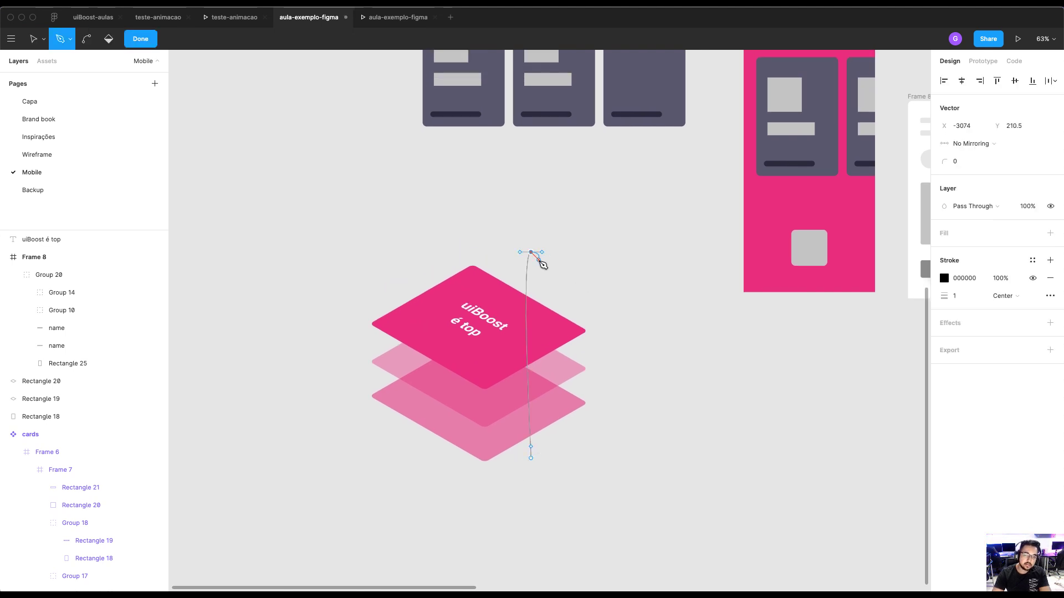
key("Escape")
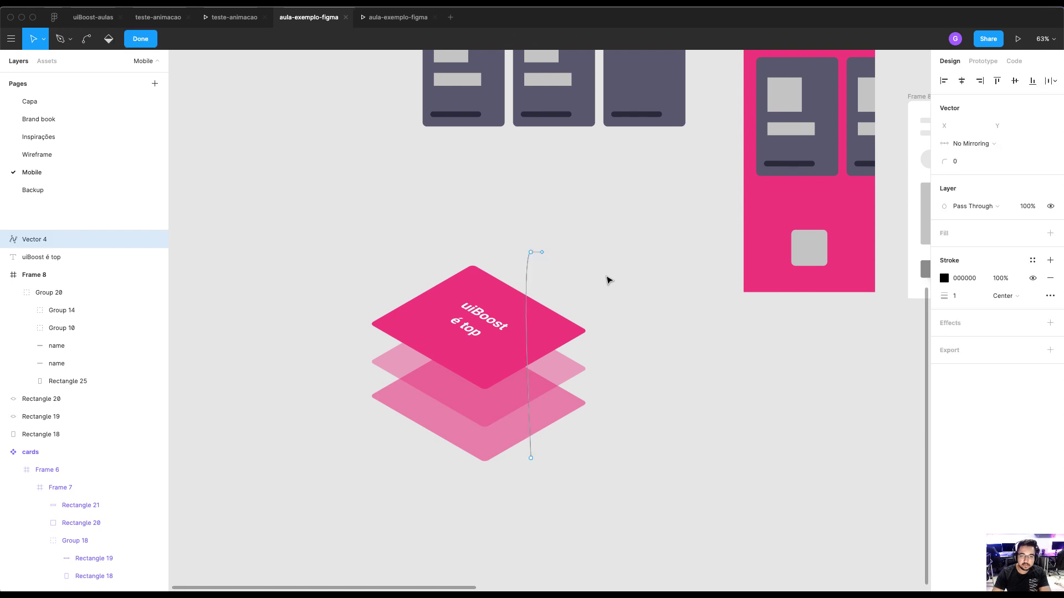
key("BackSpace")
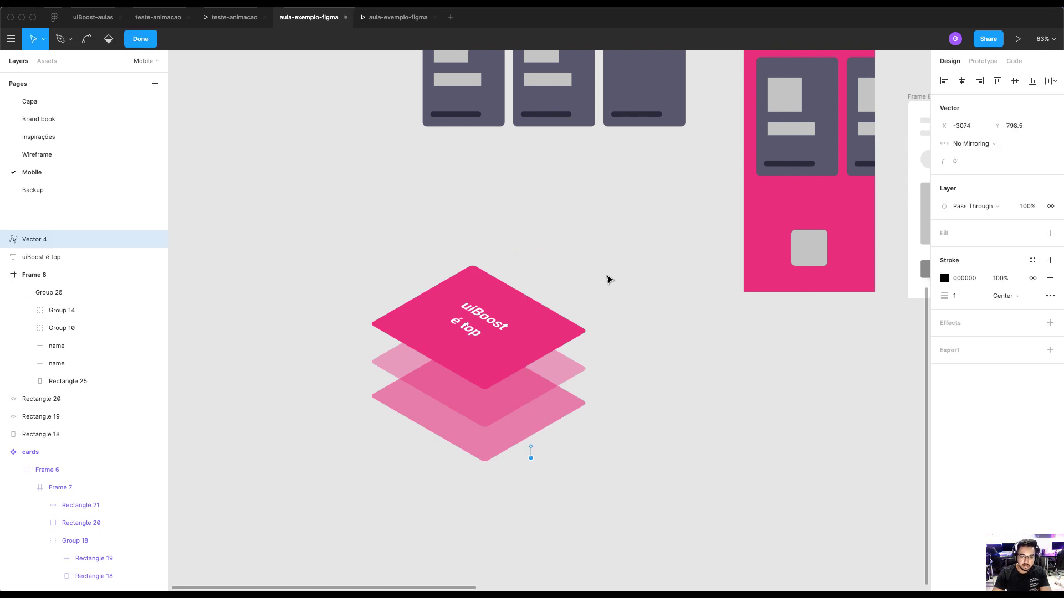
key("BackSpace")
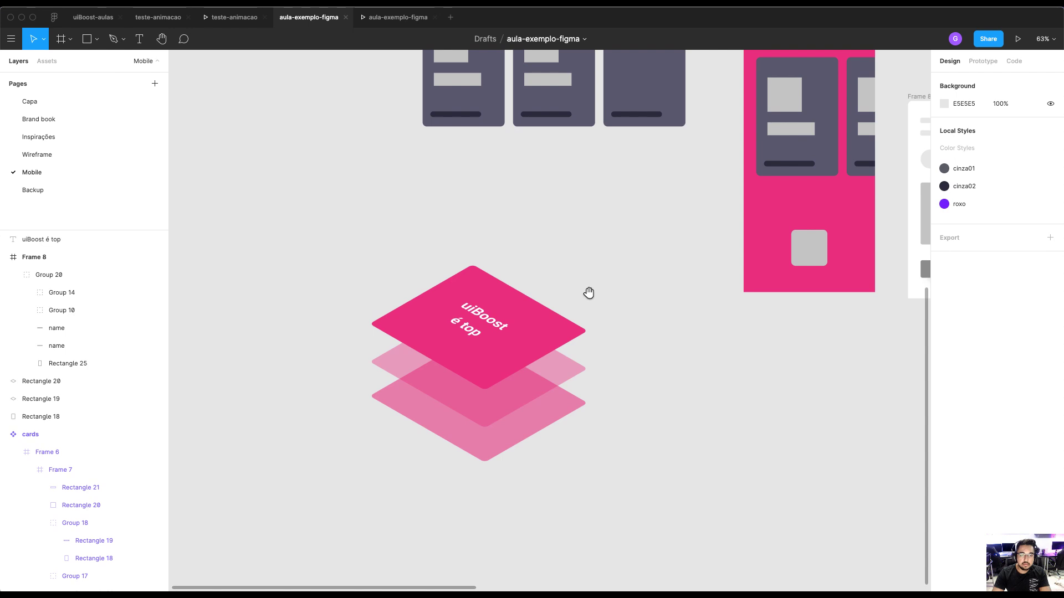
Open the Iconify plugin and search its icons for "error", "exit" and "play"
left_click_drag(589, 293, 557, 297)
left_click(318, 5)
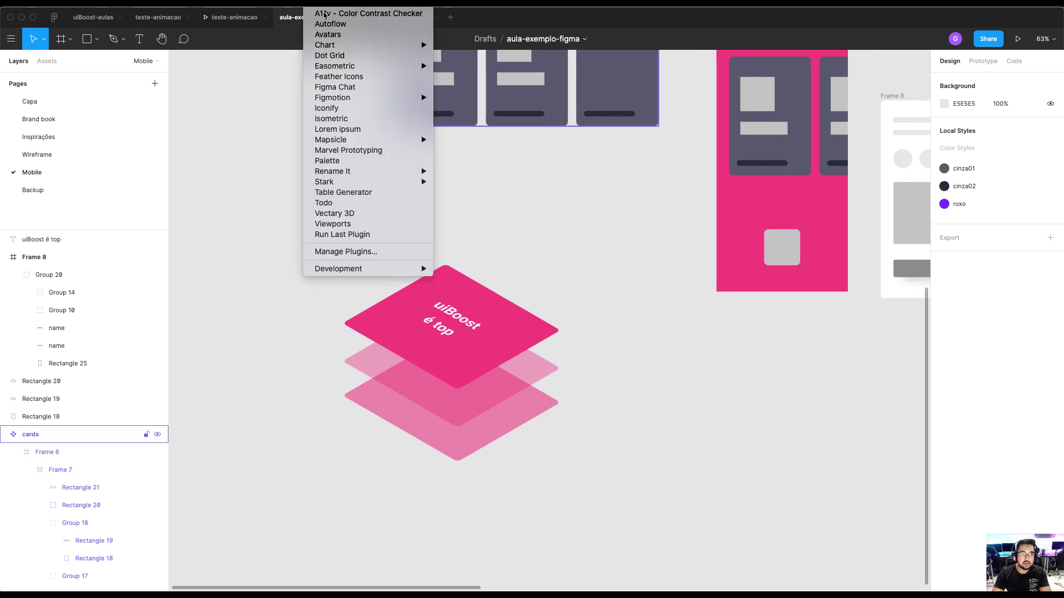
left_click(327, 108)
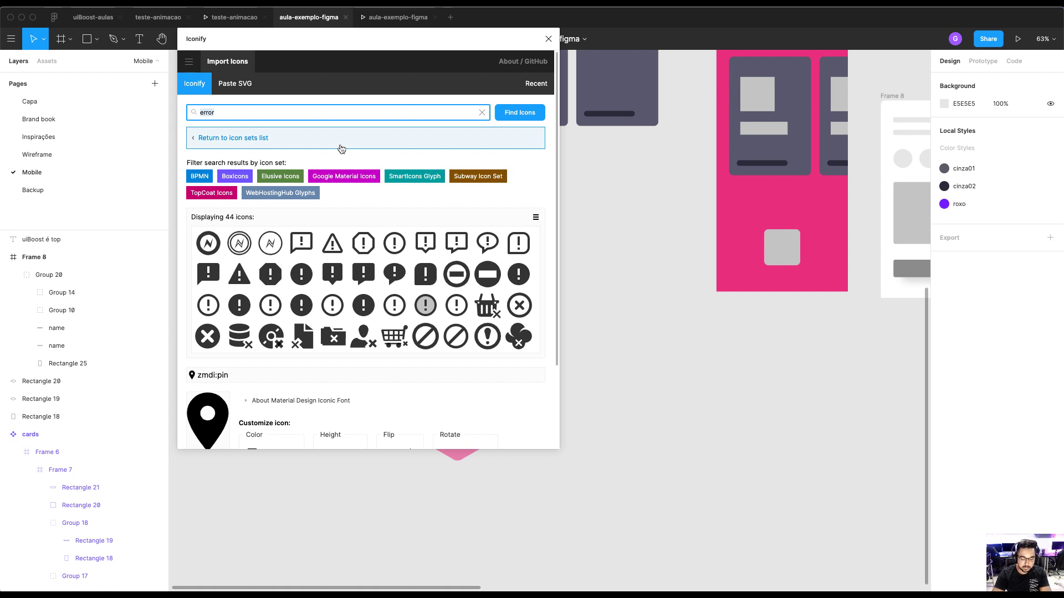
key("Return")
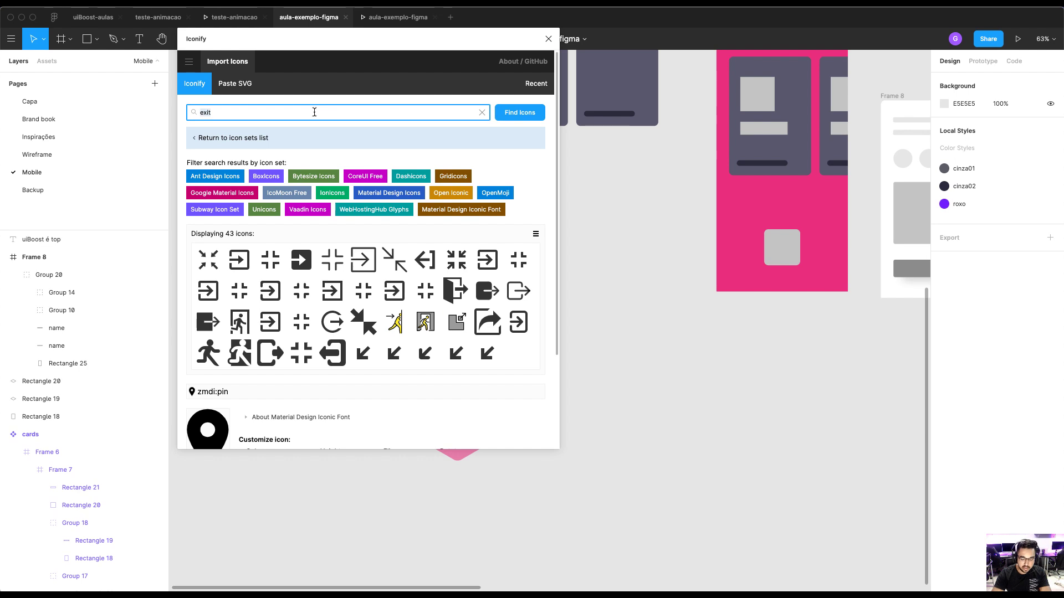
key("Return")
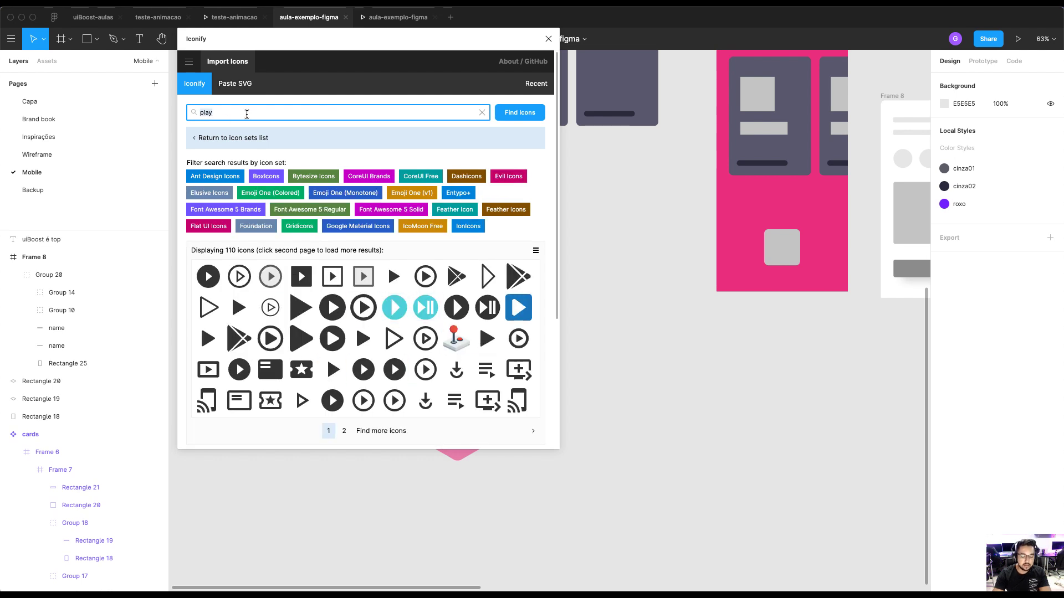
Search Iconify for "facebook", import the brandico:facebook-rect icon, and place it to the right of the isometric stack
type("facebook")
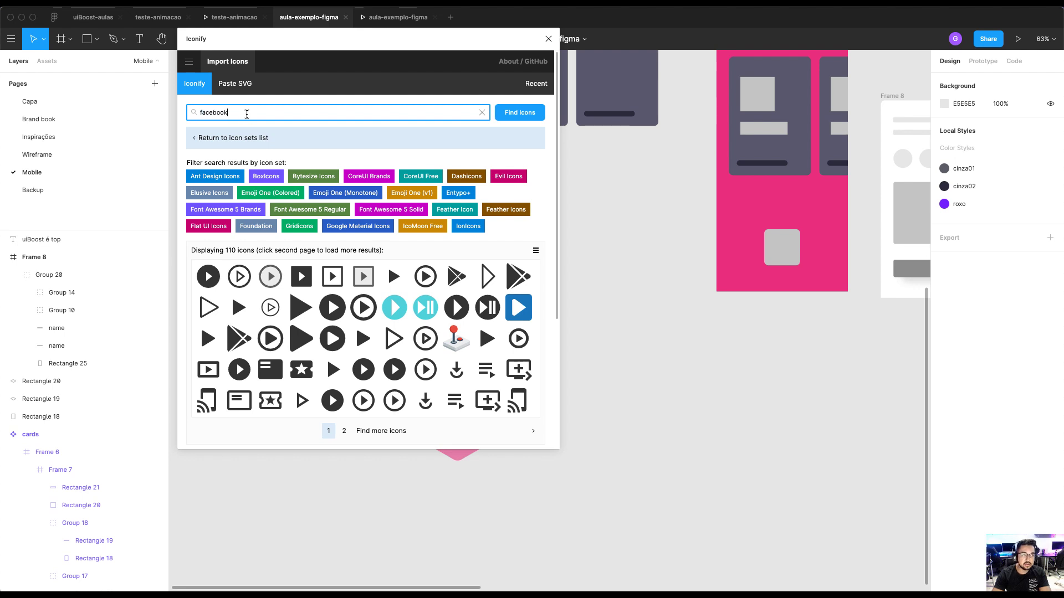
key("Return")
scroll(379, 369, "down", 4)
scroll(379, 369, "up", 4)
scroll(381, 367, "down", 3)
scroll(380, 368, "up", 3)
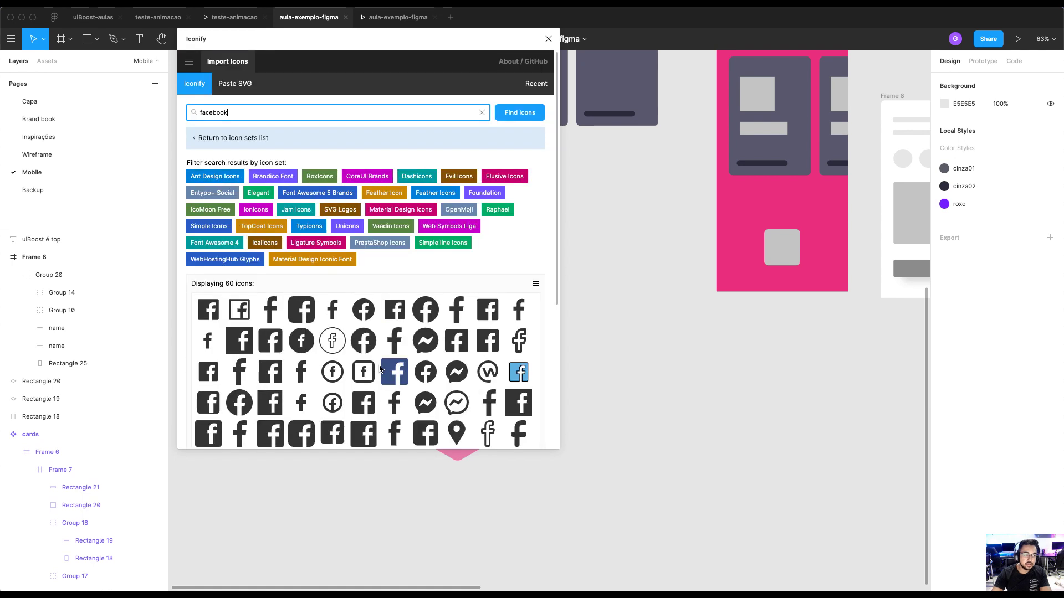
left_click(302, 310)
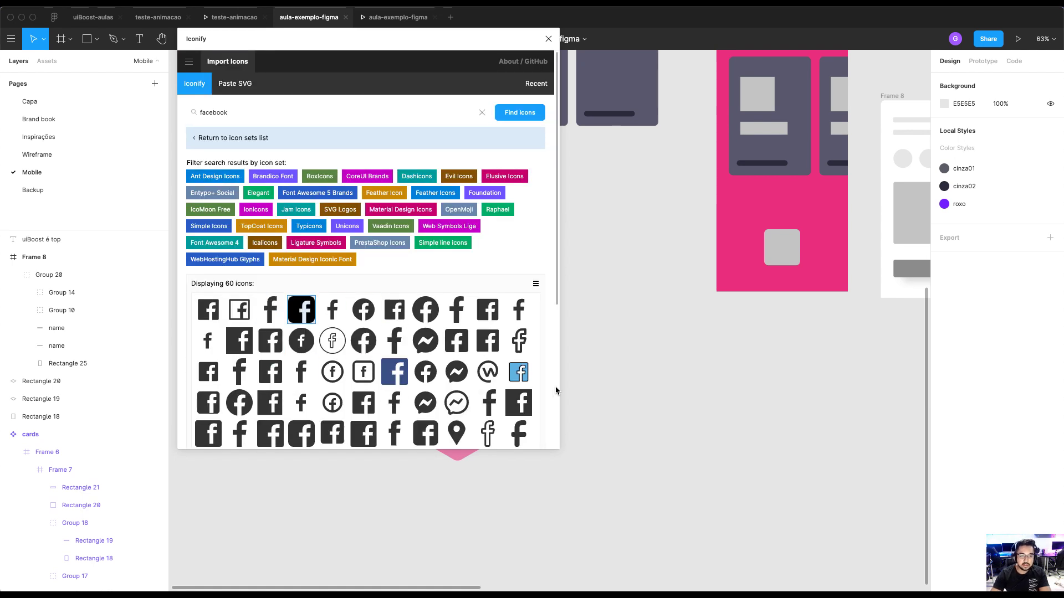
scroll(524, 389, "down", 3)
scroll(524, 390, "down", 2)
left_click(511, 424)
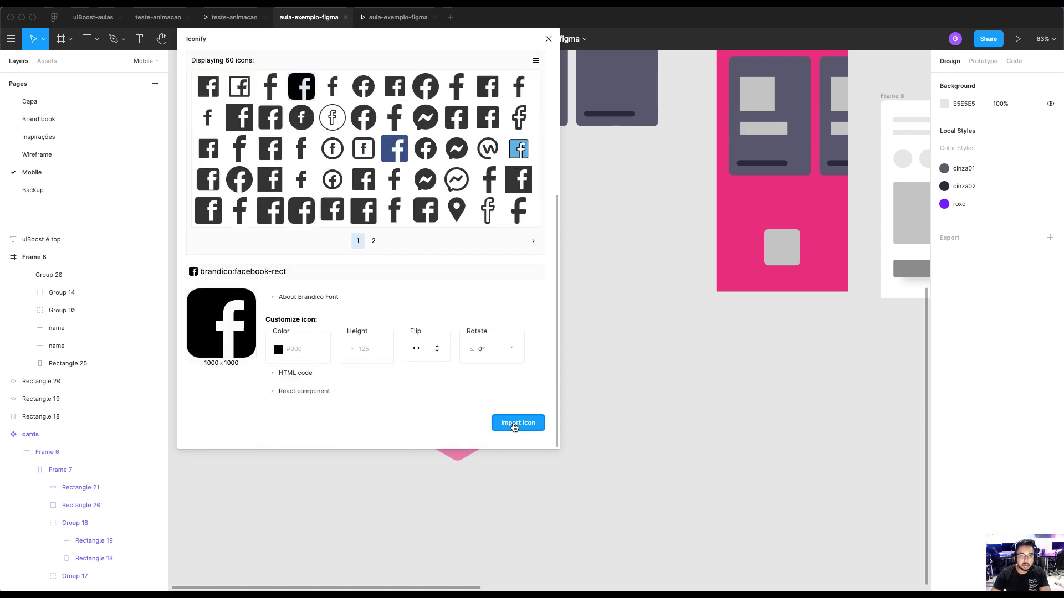
left_click(548, 40)
left_click_drag(548, 298, 661, 321)
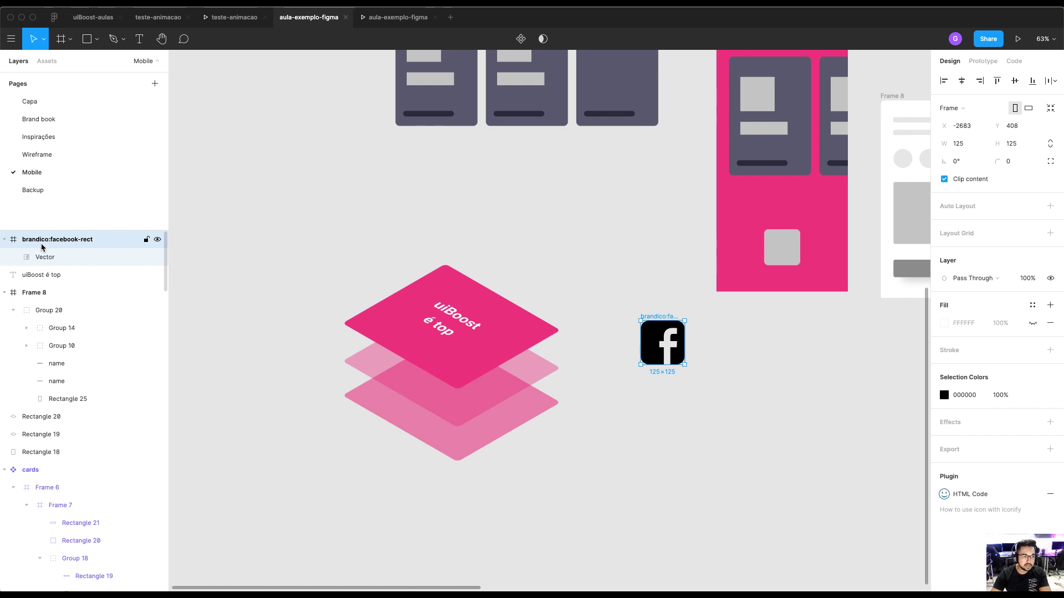
Ungroup the Facebook icon's frame and apply the "roxo" color style to its vector
key("shift+super+g")
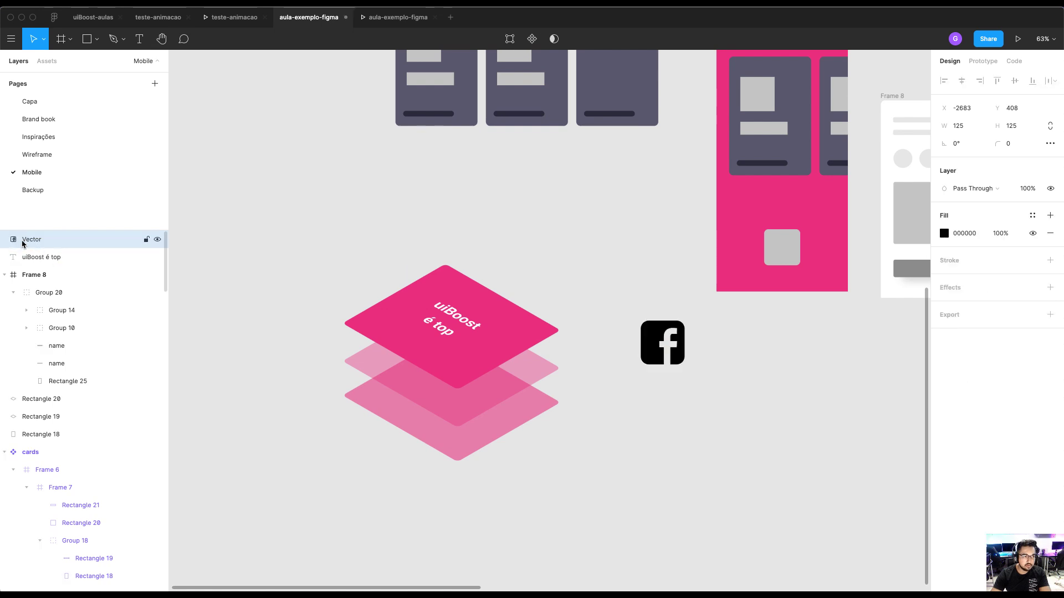
left_click_drag(656, 337, 641, 344)
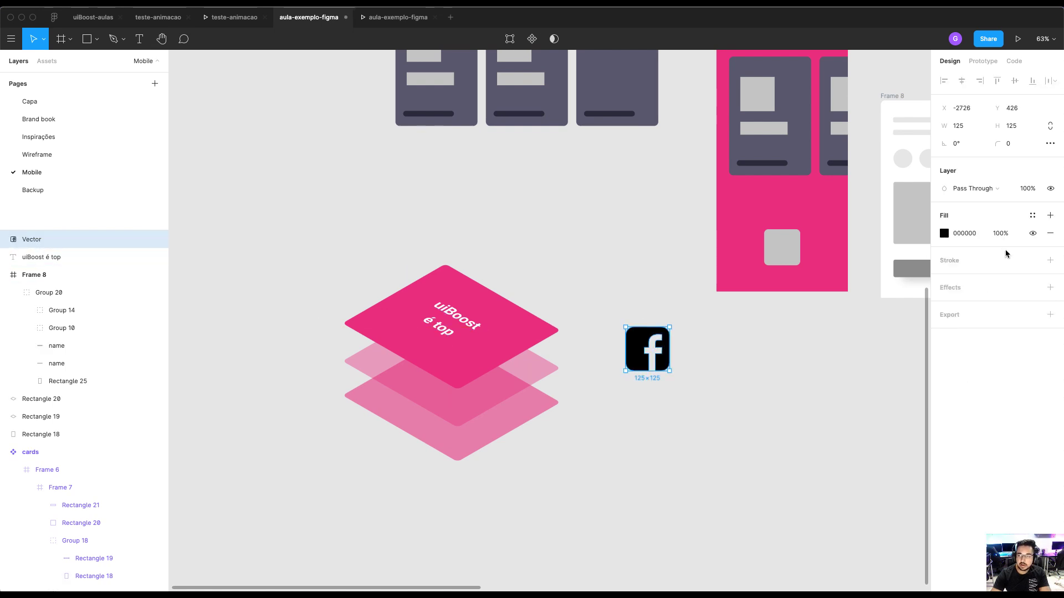
left_click(1032, 215)
left_click(986, 260)
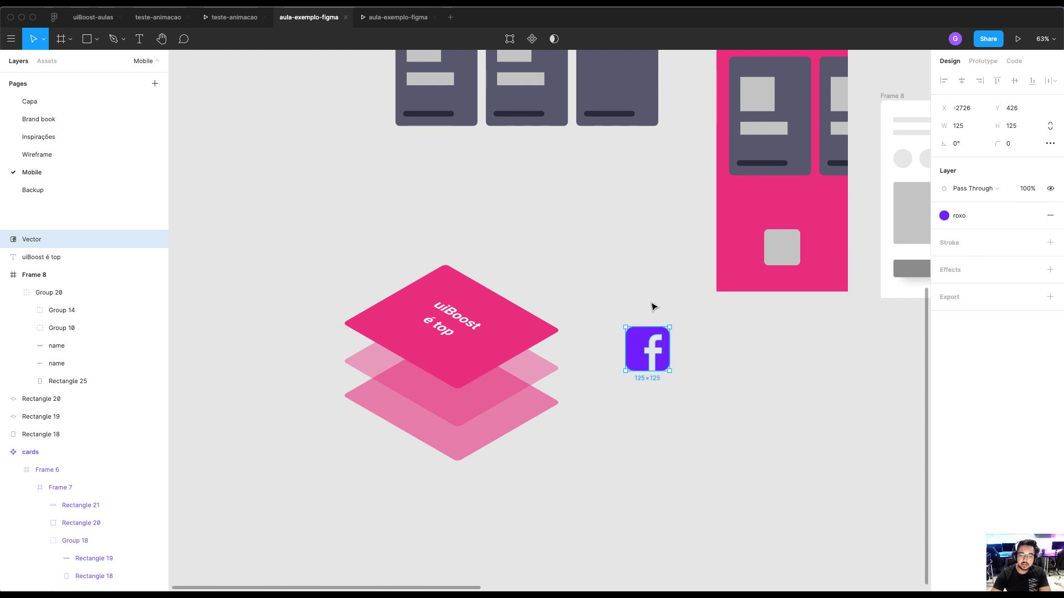
Duplicate the purple Facebook icon toward the isometric stack and apply Easometric's Top Left orientation to the copy
left_click_drag(644, 351, 575, 282)
left_click(318, 3)
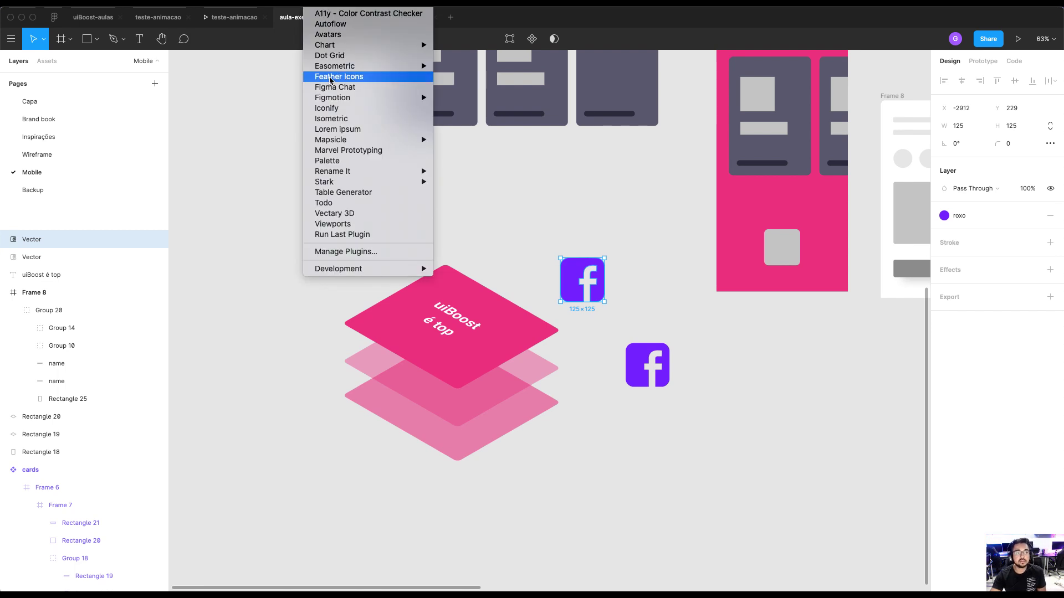
mouse_move(356, 101)
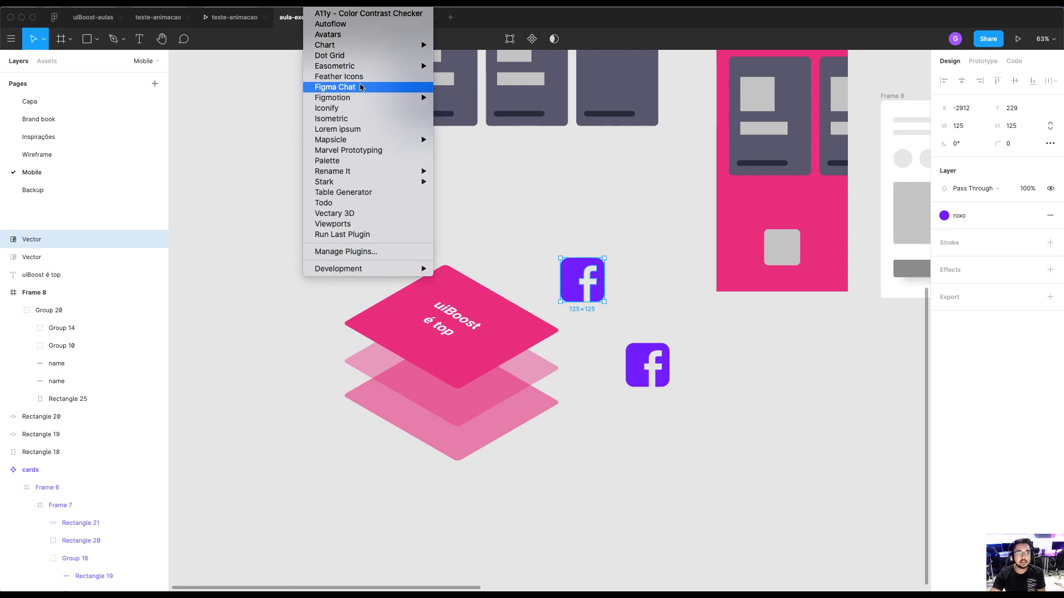
mouse_move(365, 67)
left_click(480, 78)
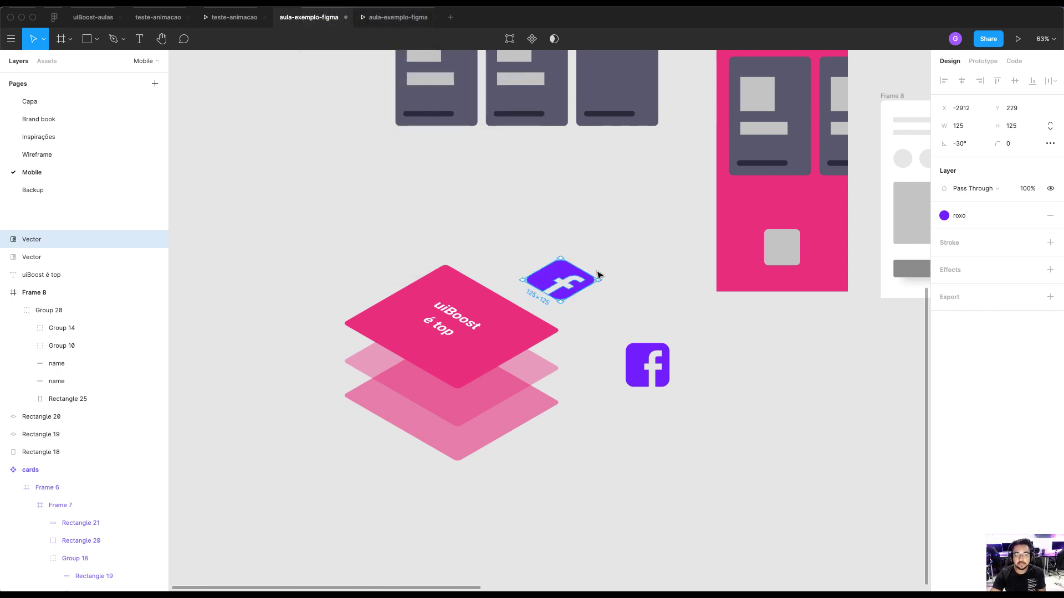
Shrink the isometric Facebook icon to about 54 × 54 on the top pink rectangle and fill it with white (FFFFFF)
left_click_drag(582, 288, 419, 299)
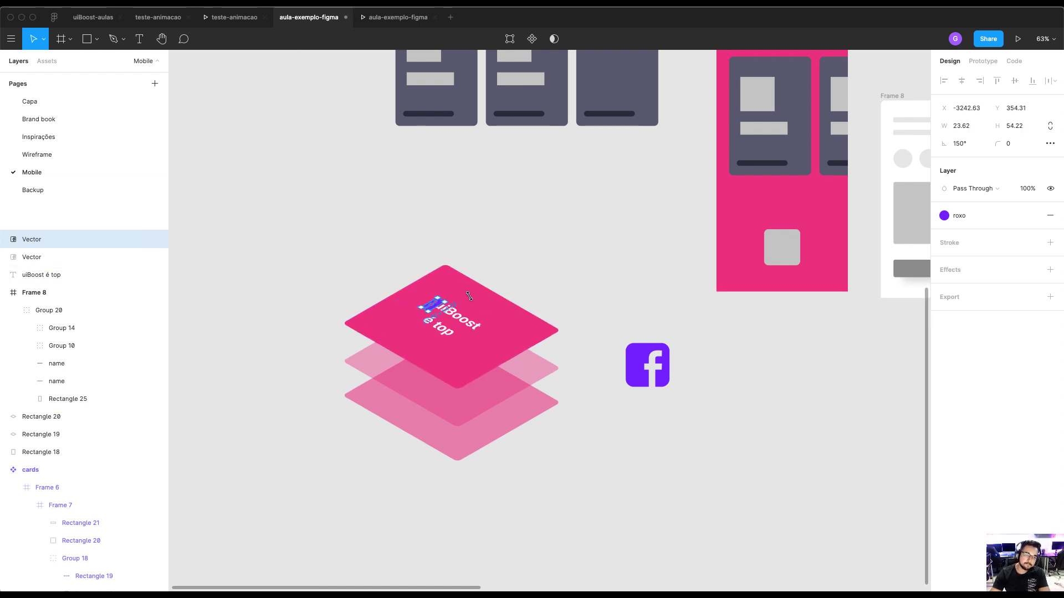
left_click_drag(421, 299, 471, 299)
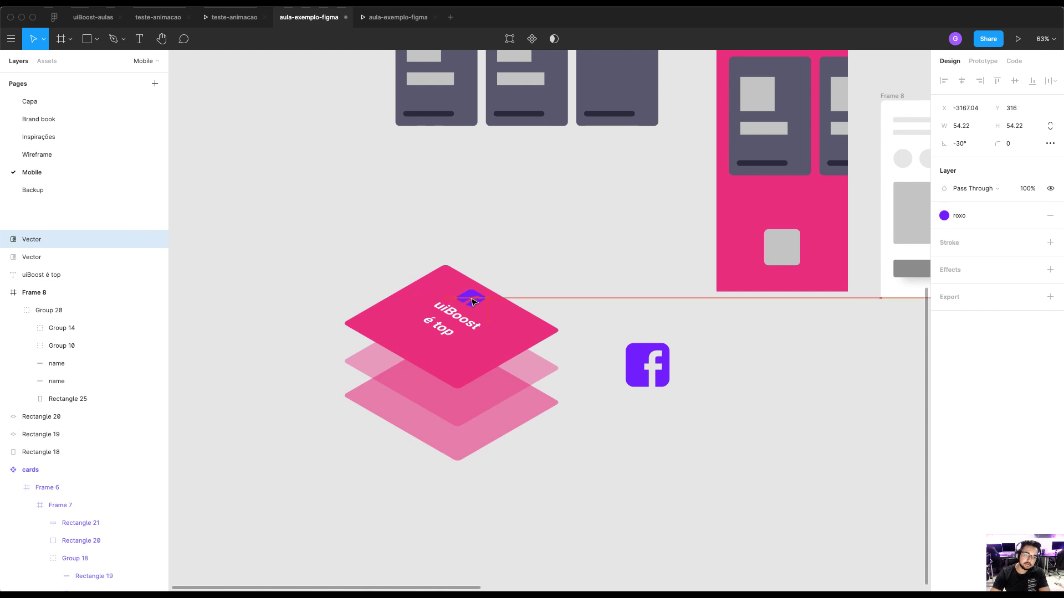
key("i")
left_click(842, 105)
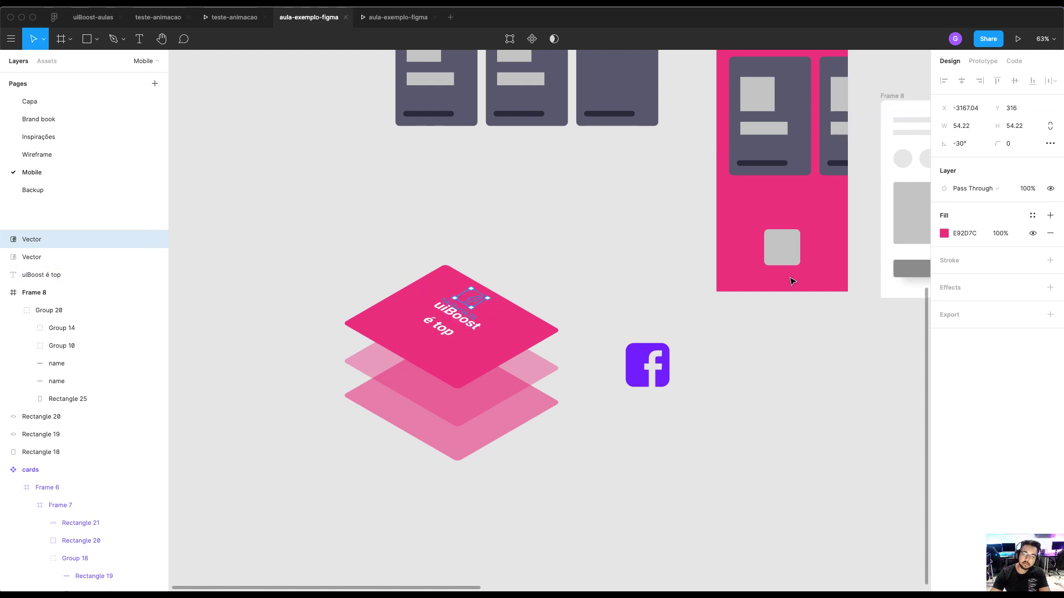
key("i")
left_click(884, 105)
Arrange the "uiBoost é top" text and white Facebook icon on the top rectangle, with the icon at the text's upper right
left_click(562, 270)
left_click_drag(457, 319, 476, 300)
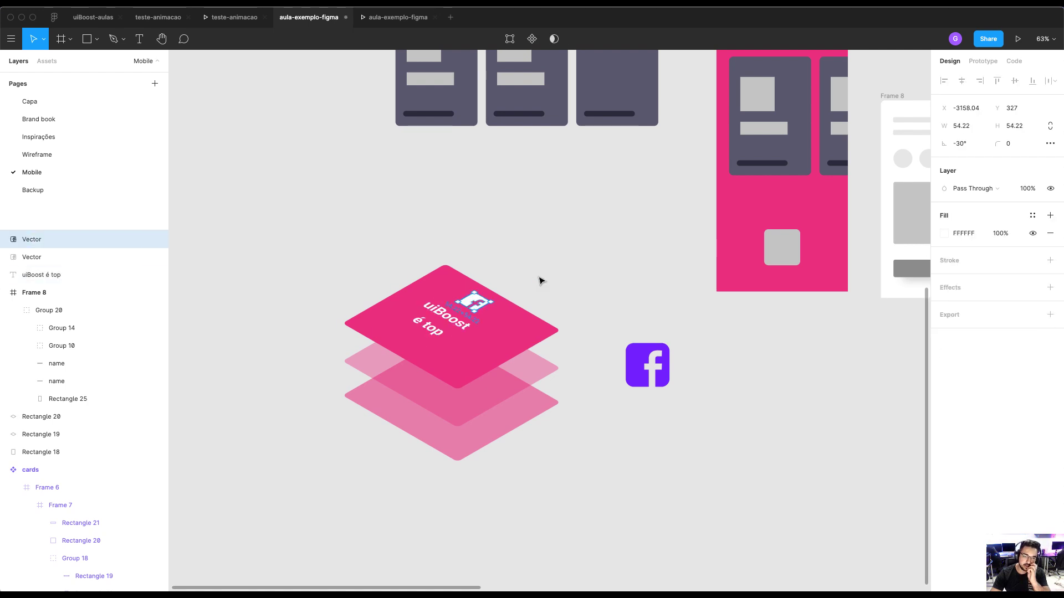
left_click(542, 277)
left_click_drag(481, 304, 442, 336)
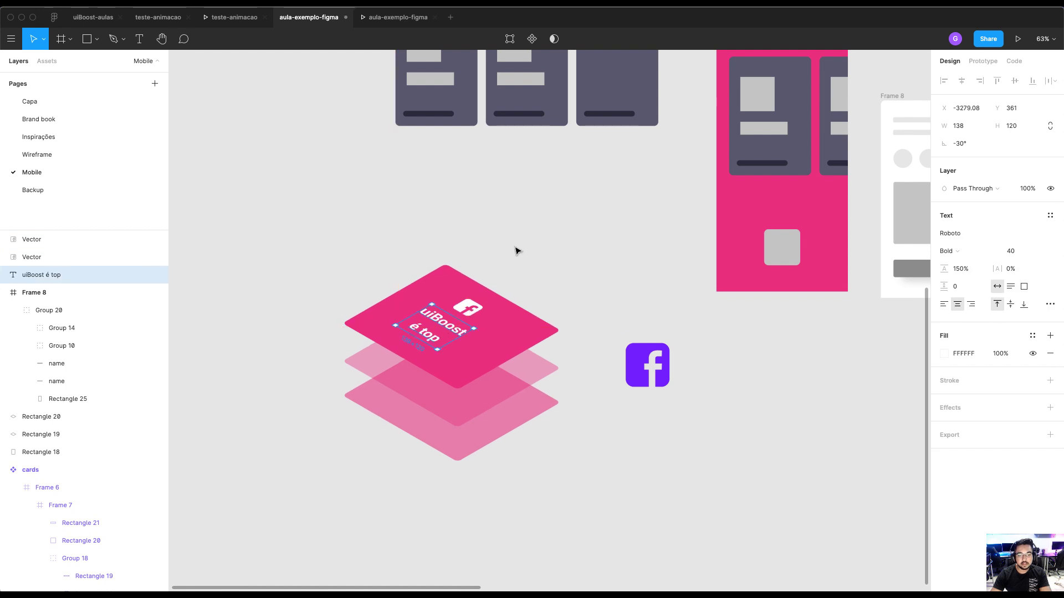
left_click(515, 247)
Try a grey 325 × 239 rectangle with an offset duplicate at 40% opacity, and delete both rectangles
key("r")
mouse_move(640, 283)
left_mouse_down()
mouse_move(526, 199)
mouse_move(581, 213)
left_mouse_up()
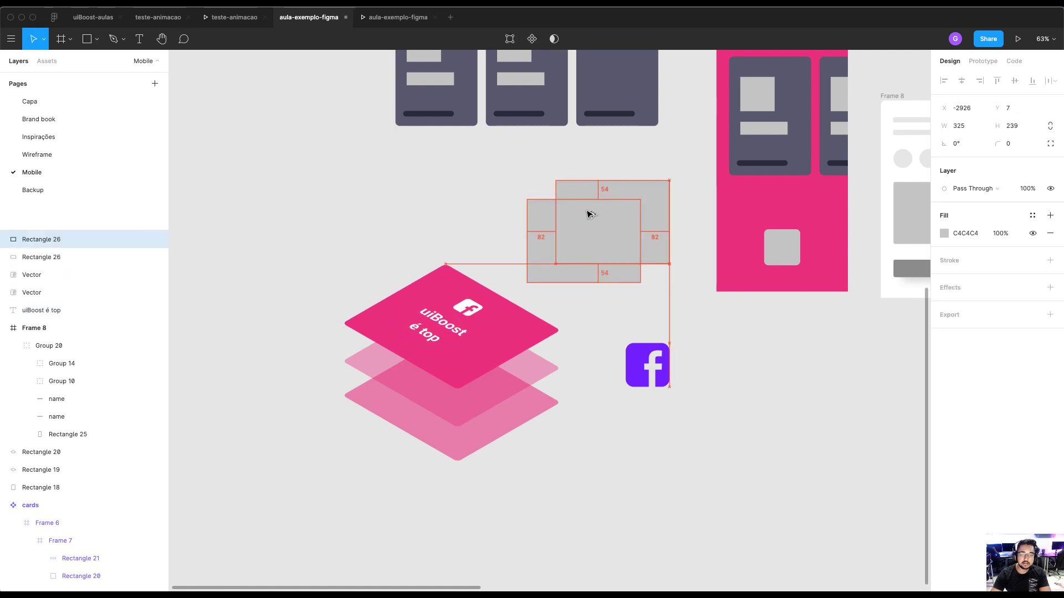
key("4")
left_click(687, 209)
left_click_drag(687, 209, 577, 263)
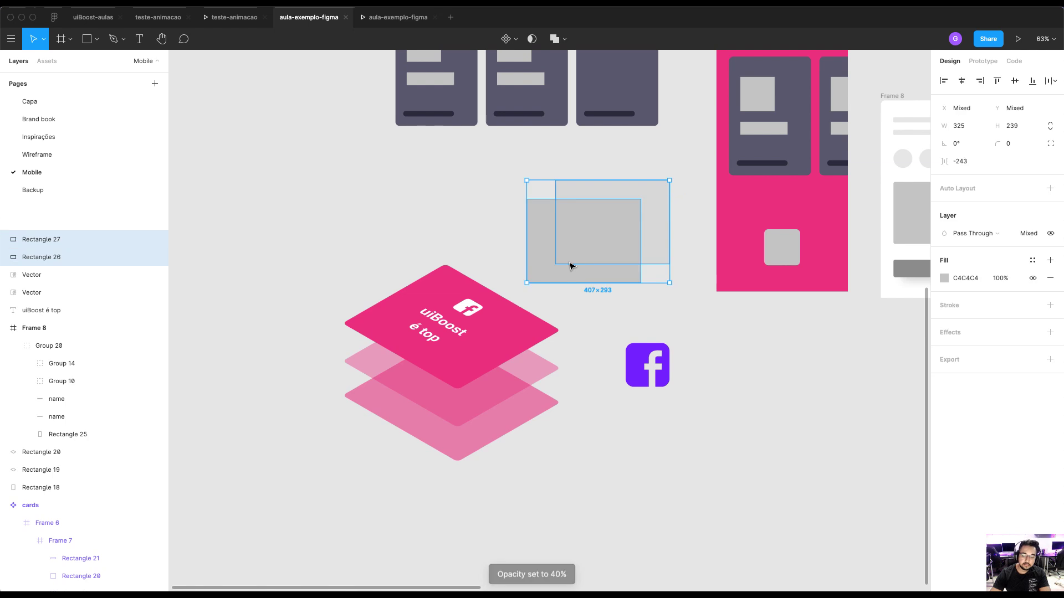
key("Delete")
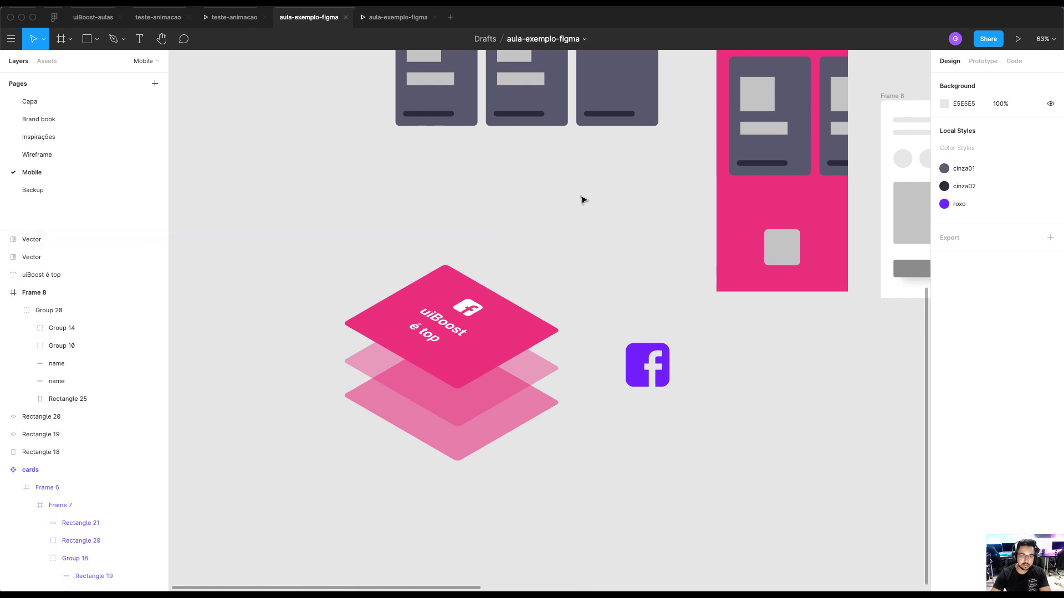
Move the whole isometric stack, including its text and white Facebook icon, up and to the left on the canvas
left_click_drag(589, 231, 451, 378)
left_click_drag(571, 260, 450, 219)
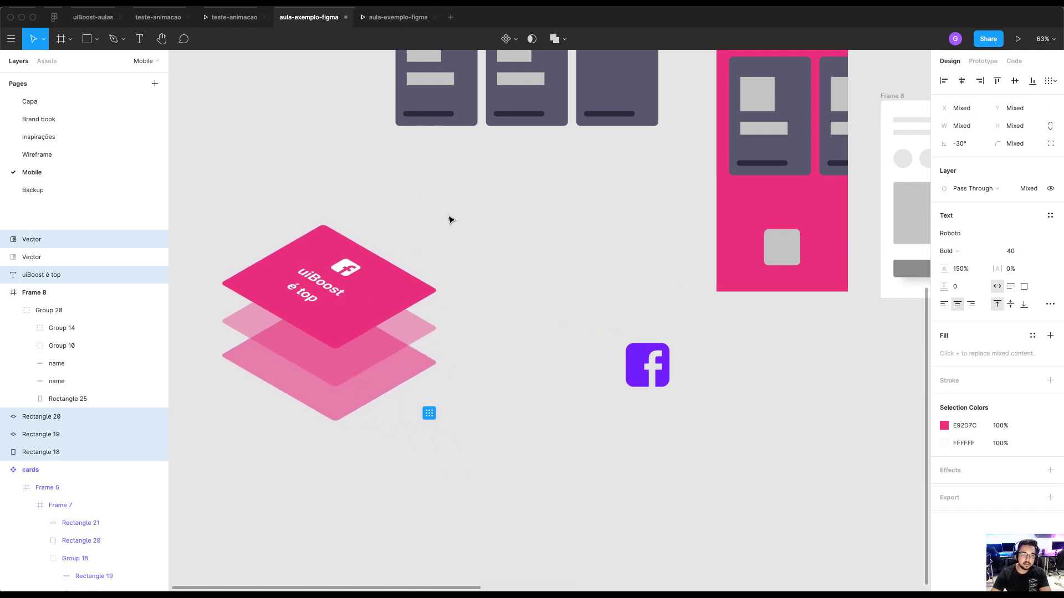
Move the purple 125 × 125 Facebook icon close beside the isometric pink stack
left_click(450, 220)
left_click_drag(620, 368, 460, 312)
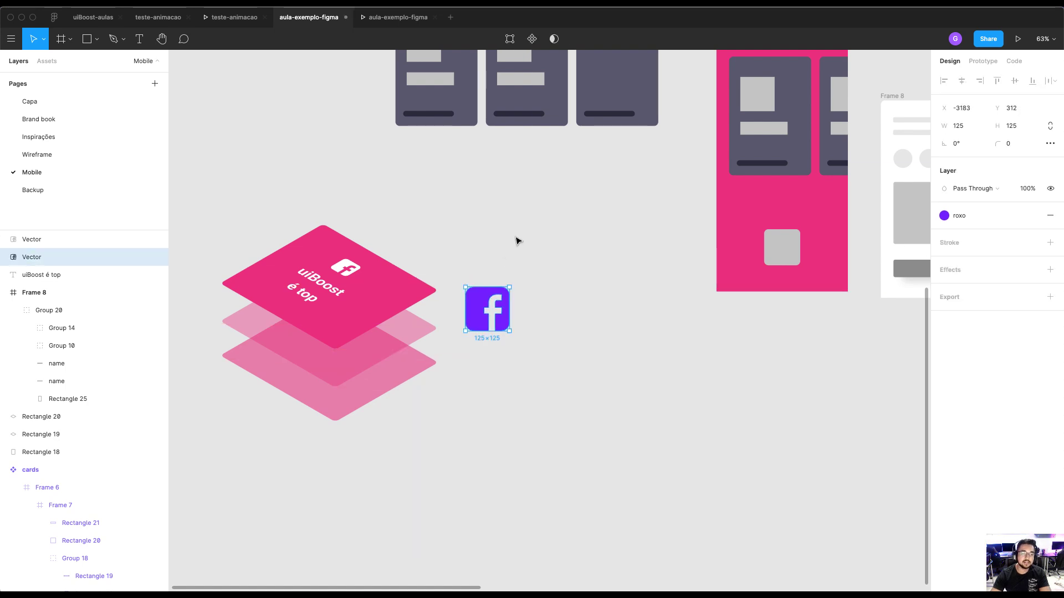
left_click(516, 240)
Try the Feather Icons plugin by inserting the sliders icon on the canvas, close the plugin, and delete the icon
left_click(321, 2)
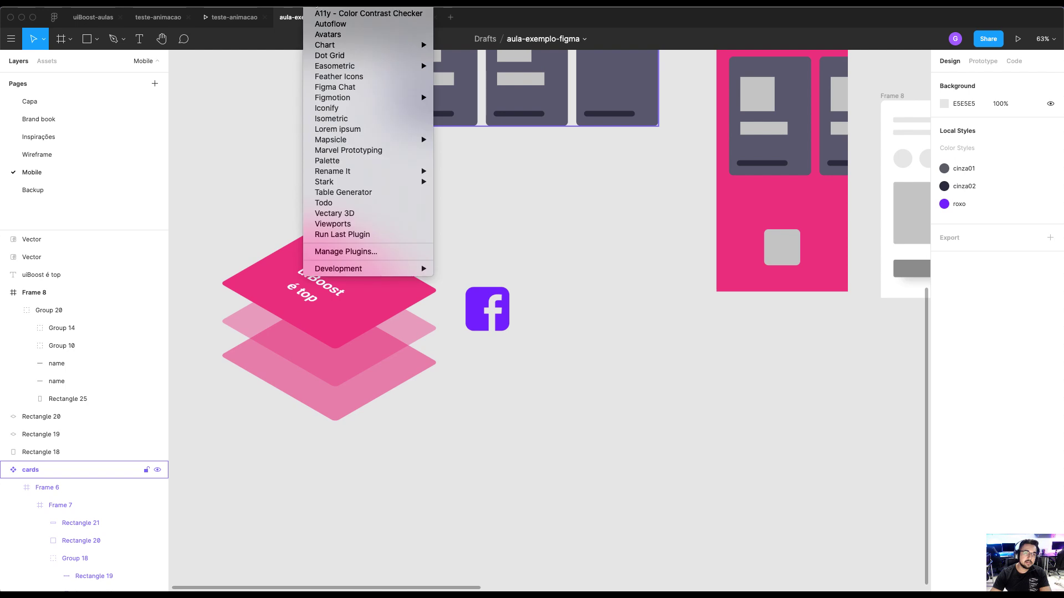
mouse_move(352, 145)
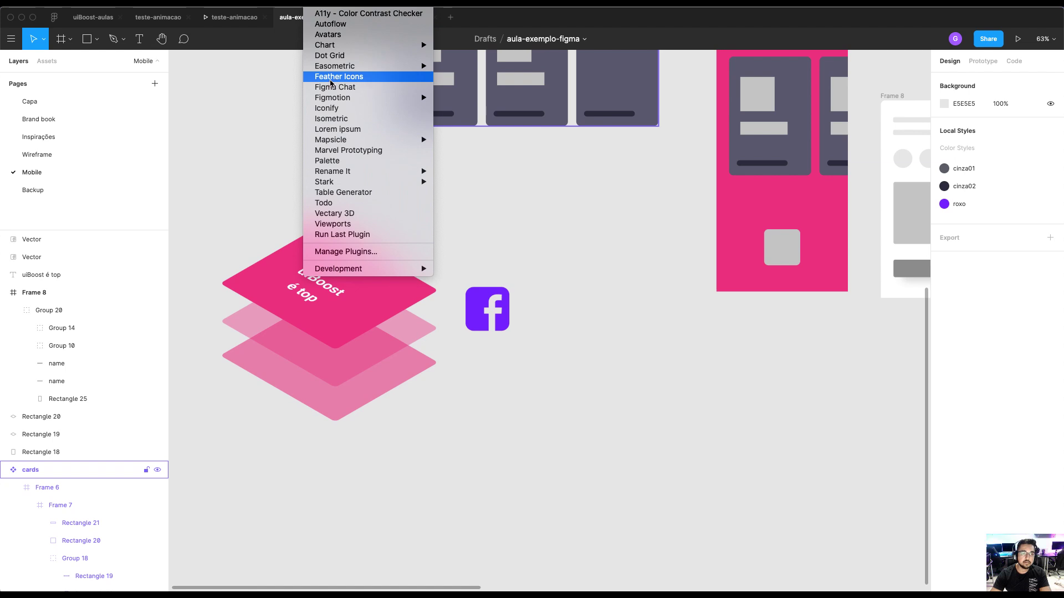
left_click(339, 78)
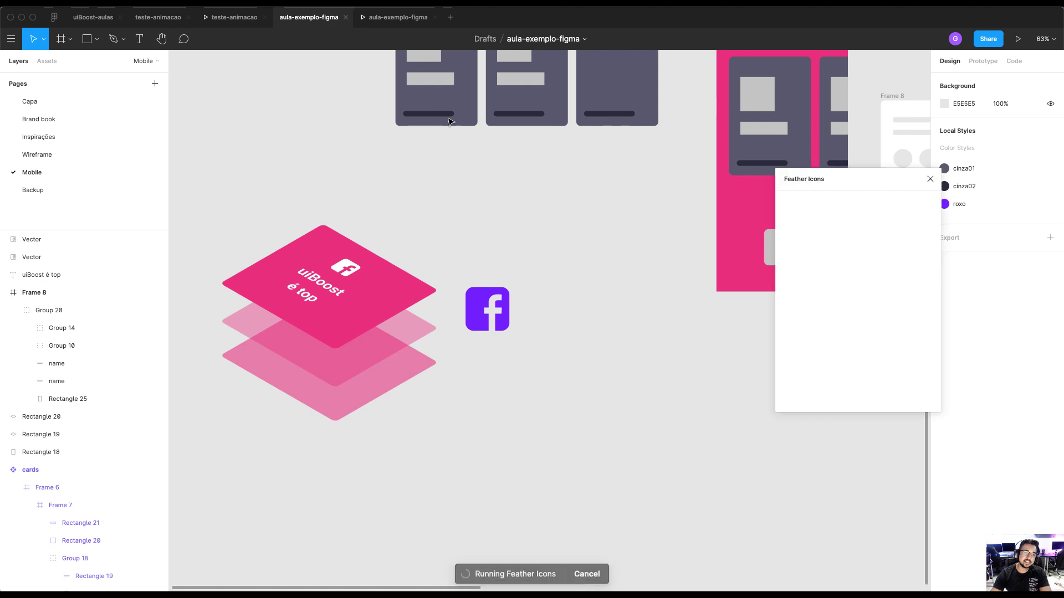
scroll(890, 291, "down", 10)
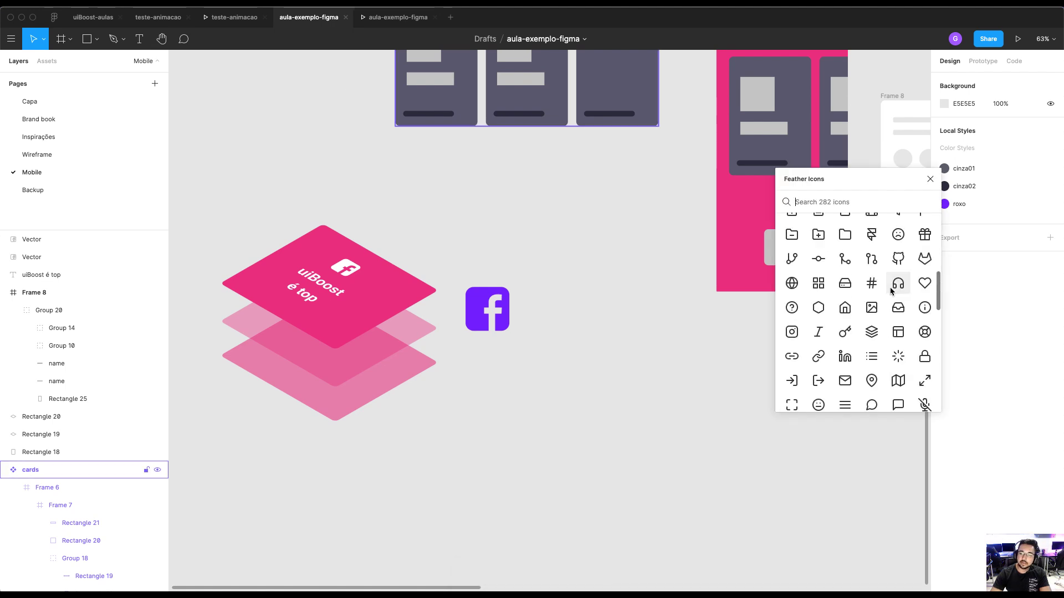
left_click(891, 288)
scroll(890, 287, "down", 2)
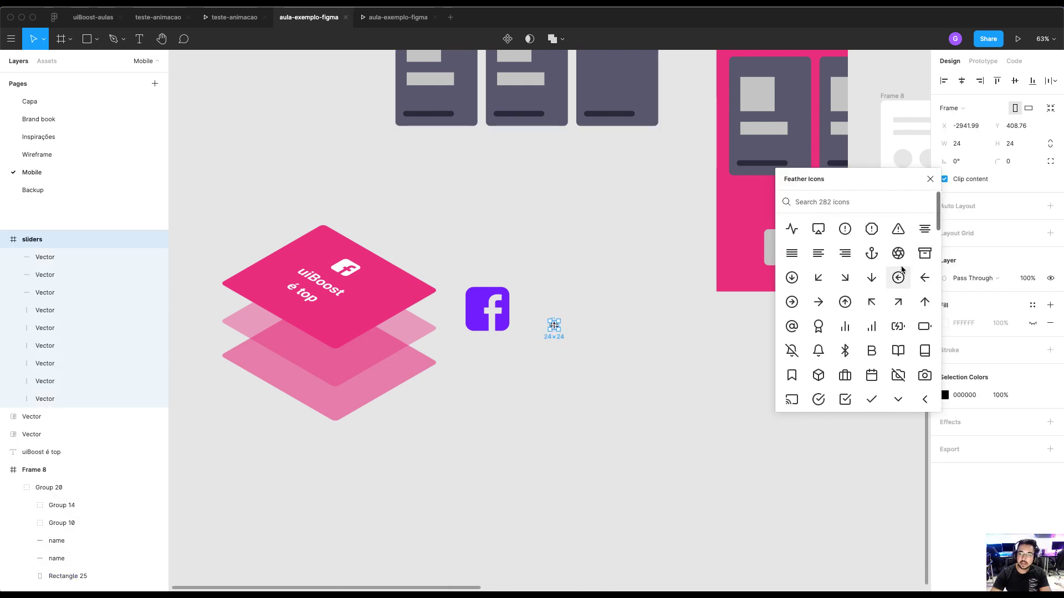
left_click(930, 179)
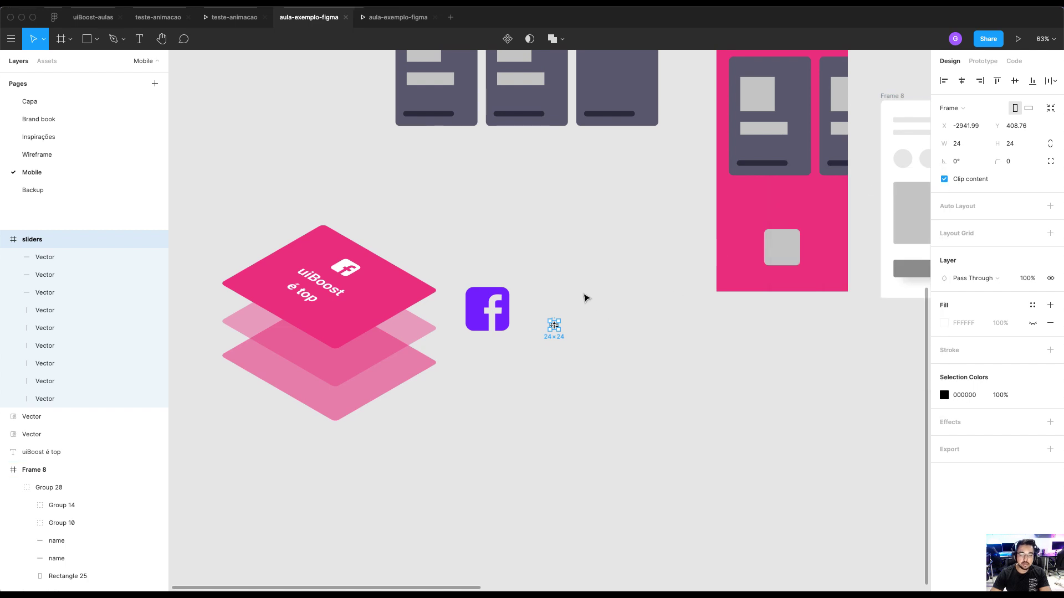
key("Delete")
left_click(324, 3)
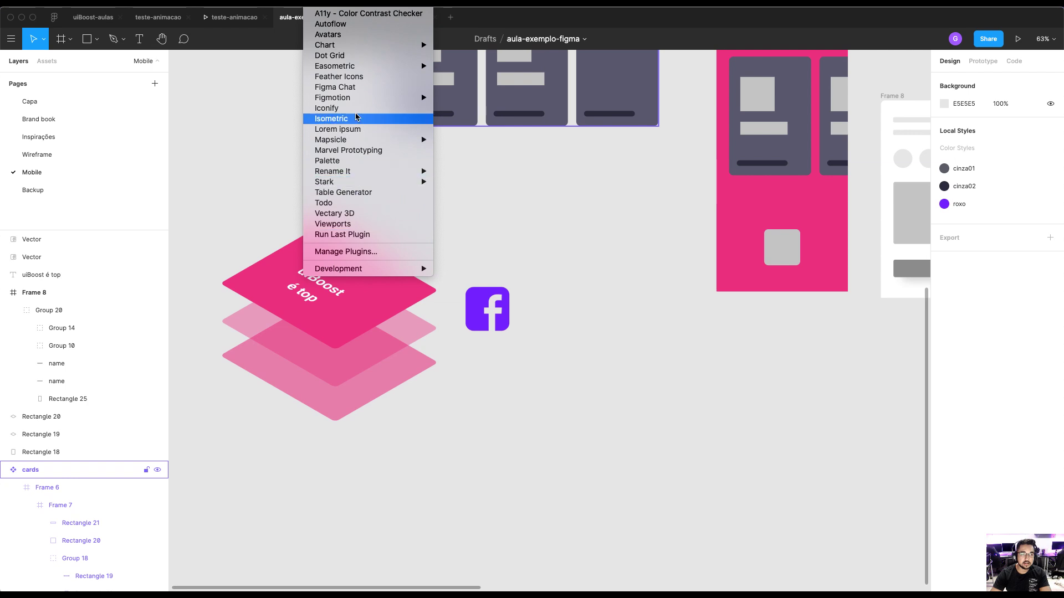
mouse_move(349, 48)
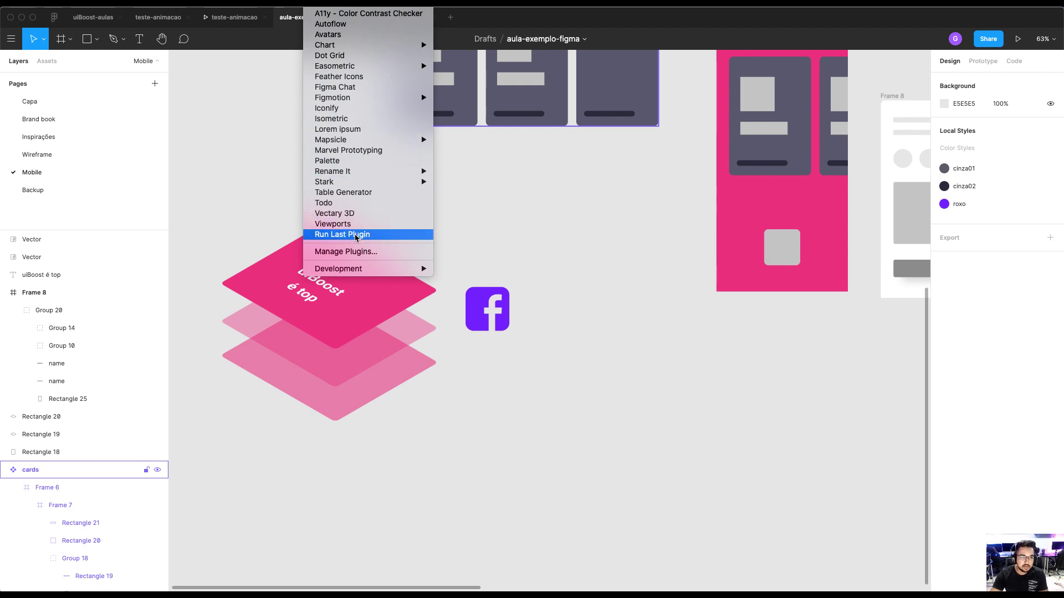
mouse_move(353, 68)
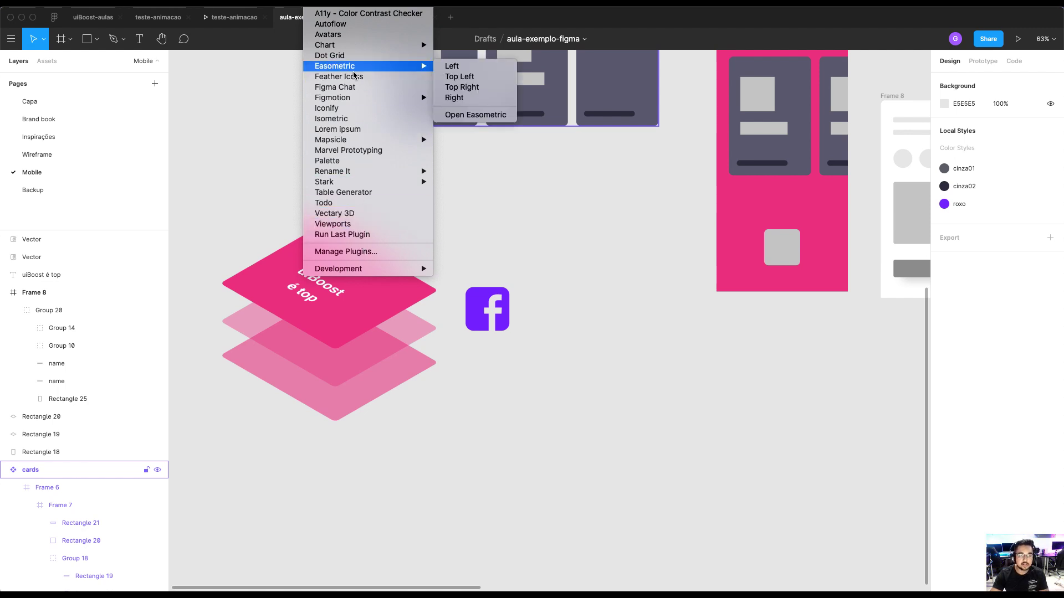
left_click(550, 224)
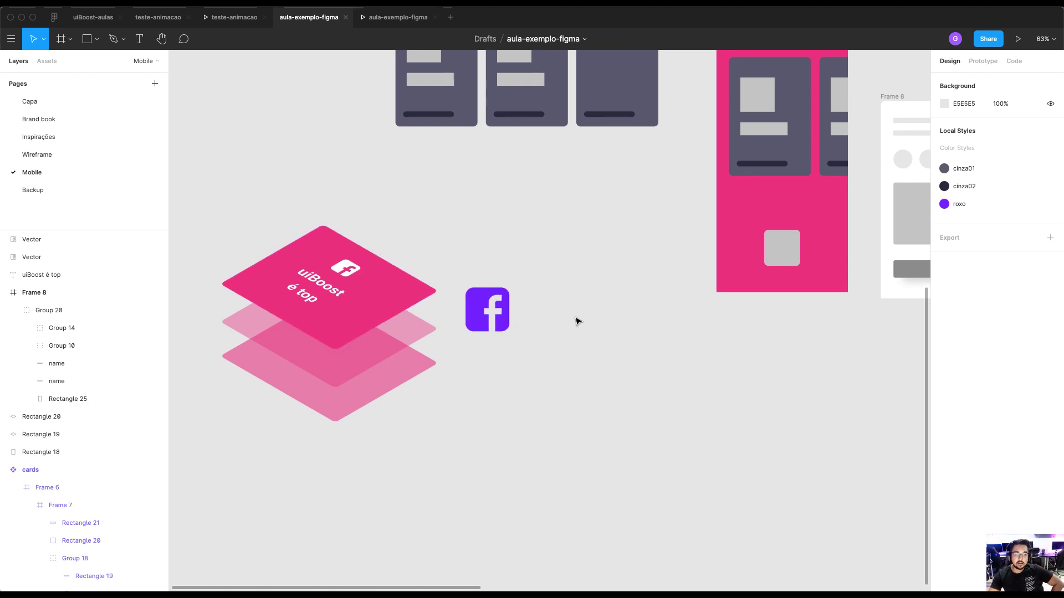
Switch to the uiBoost-aulas file and examine the upper part of the lp landing page, including its header logo
scroll(577, 319, "up", 5)
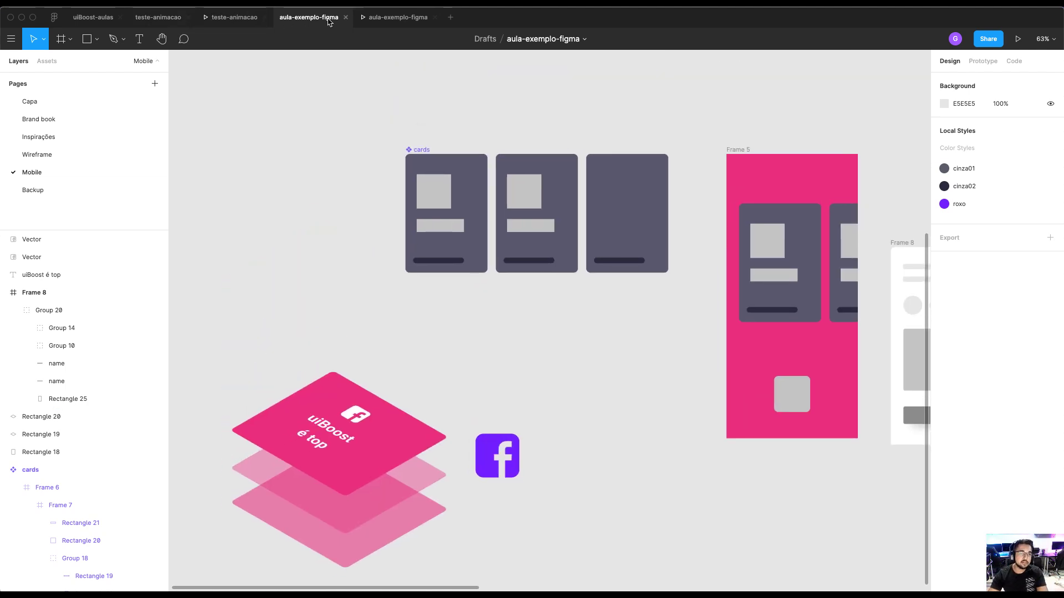
left_click(398, 18)
left_click(161, 18)
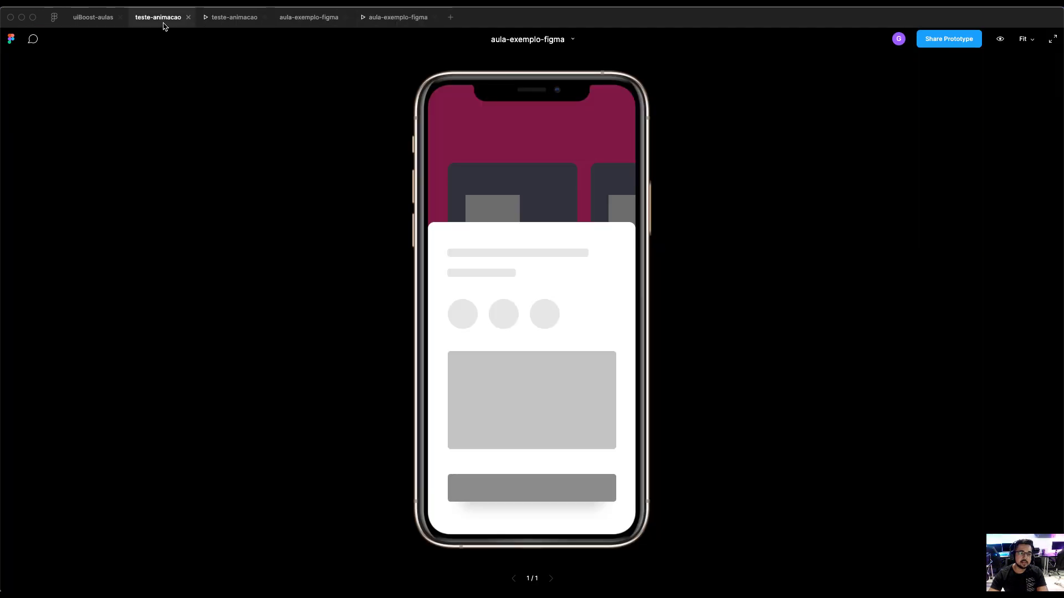
left_click(103, 22)
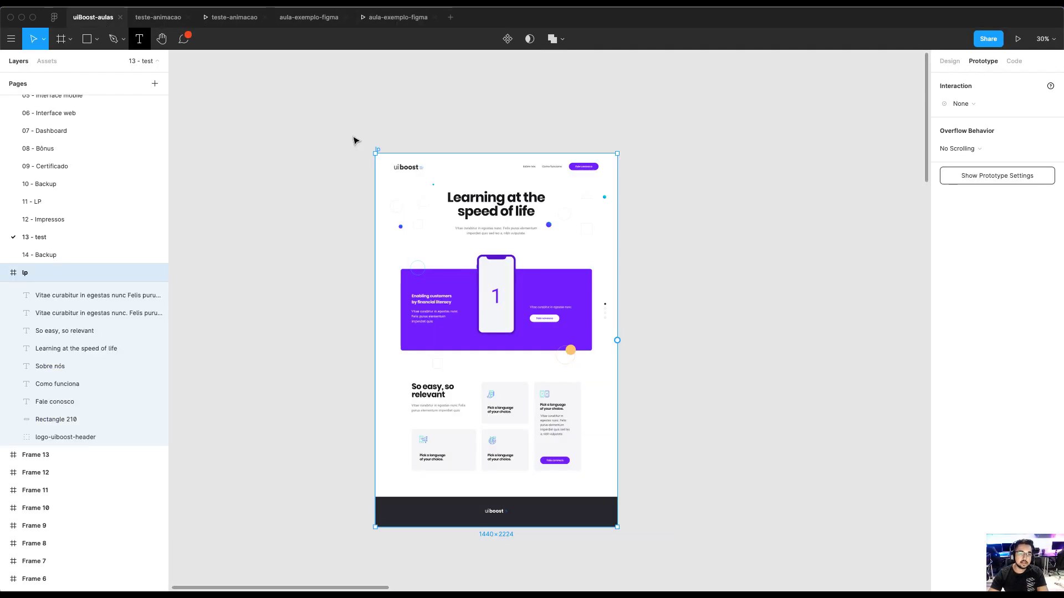
left_click_drag(342, 113, 742, 340)
left_click_drag(216, 166, 796, 472)
scroll(554, 239, "down", 1)
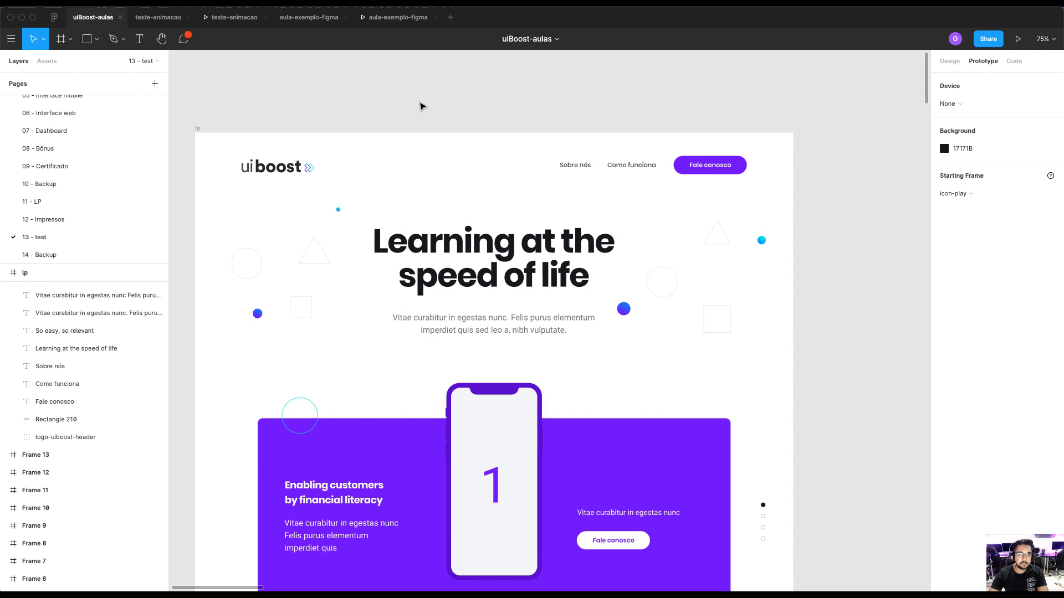
left_click(294, 166)
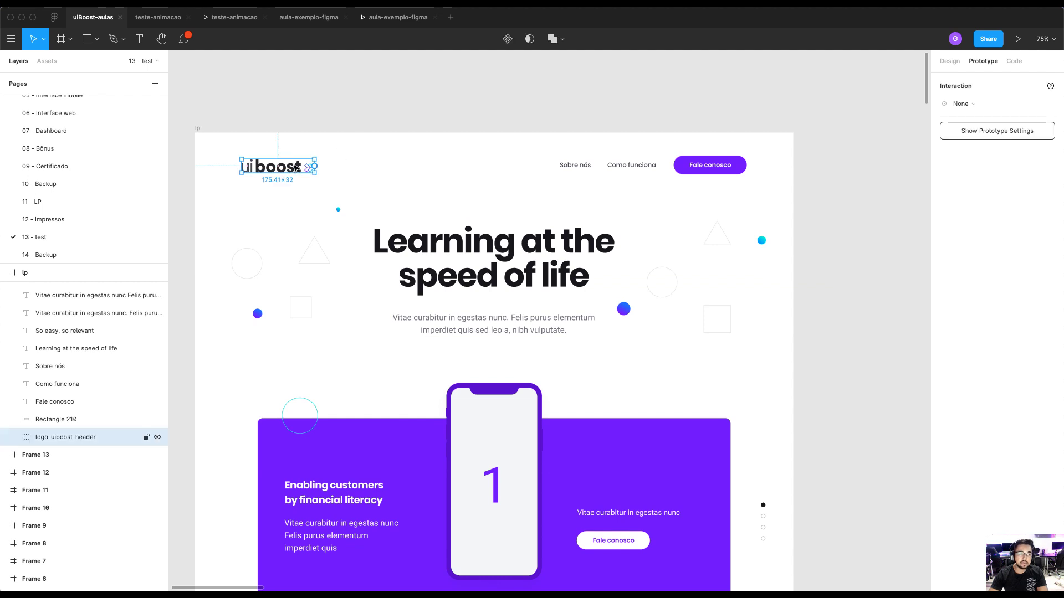
left_click(494, 124)
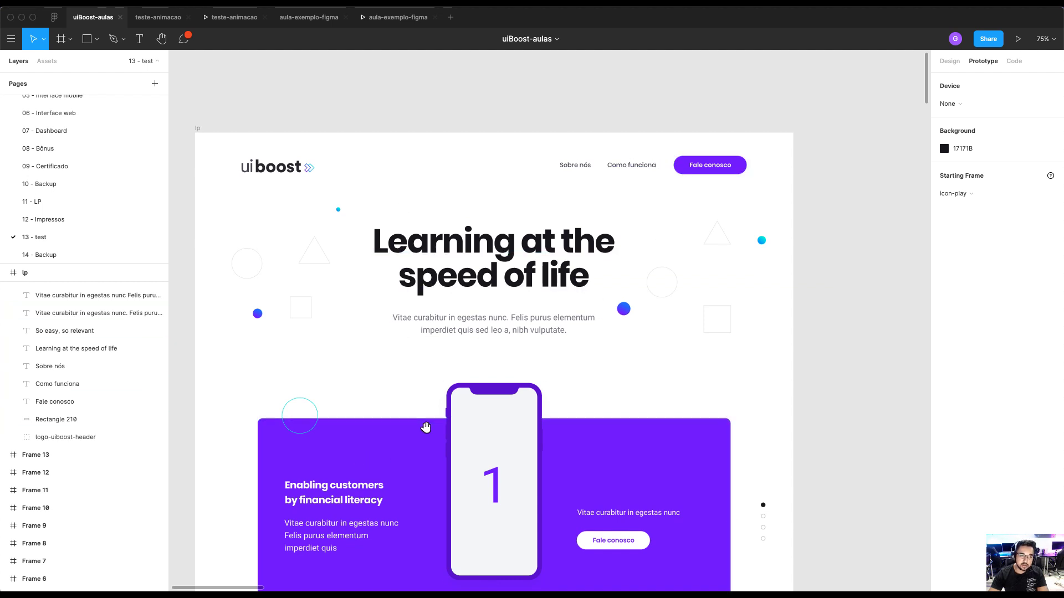
scroll(407, 370, "down", 2)
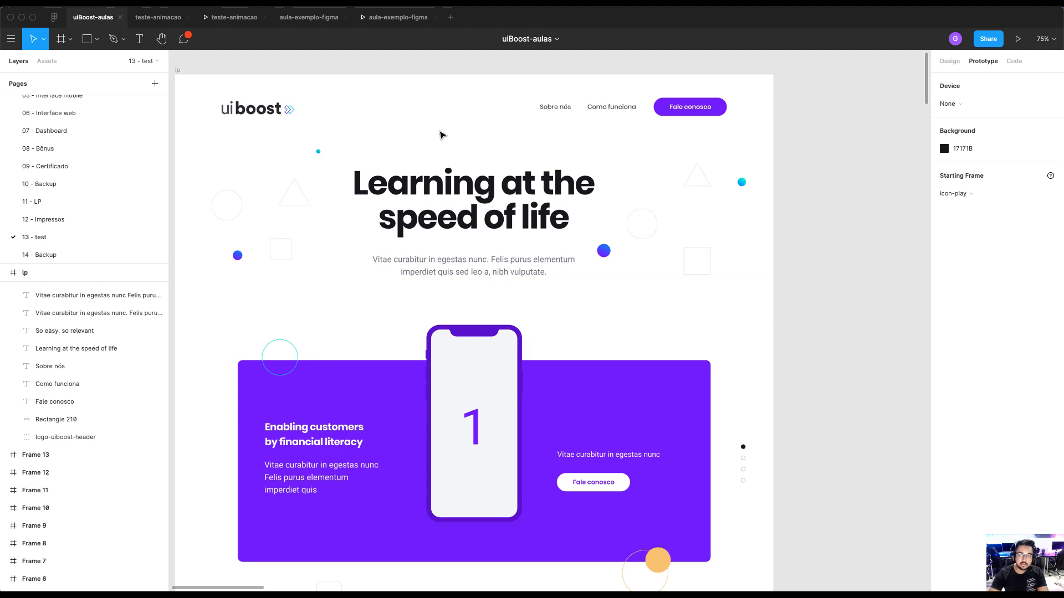
scroll(382, 104, "left", 1)
scroll(387, 107, "right", 1)
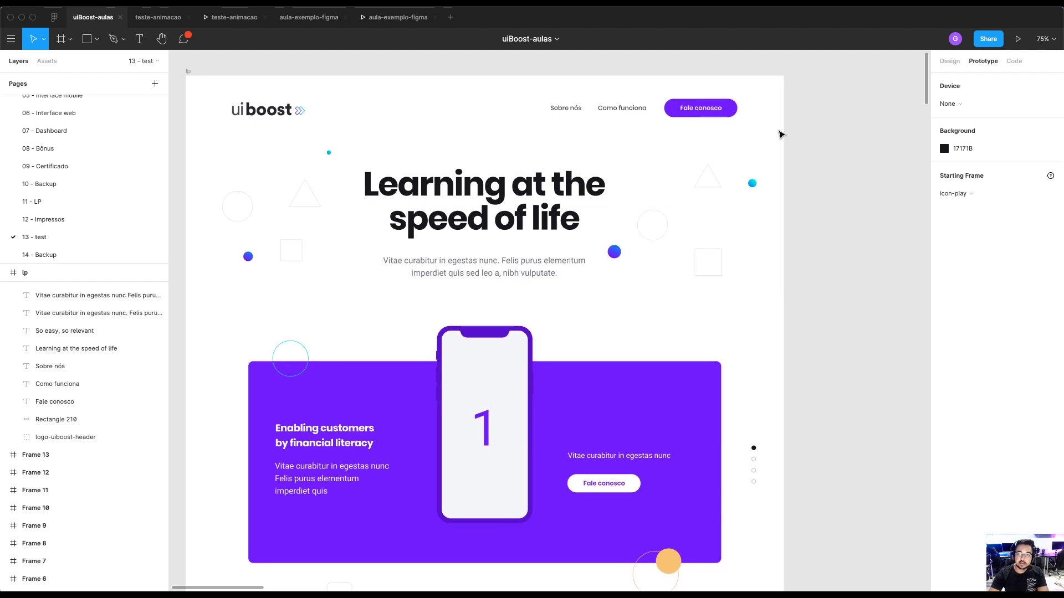
Inspect the CSS of the "Learning at the speed of life" headline, including font weight and size, and its distances to the frame edges
left_click(1014, 62)
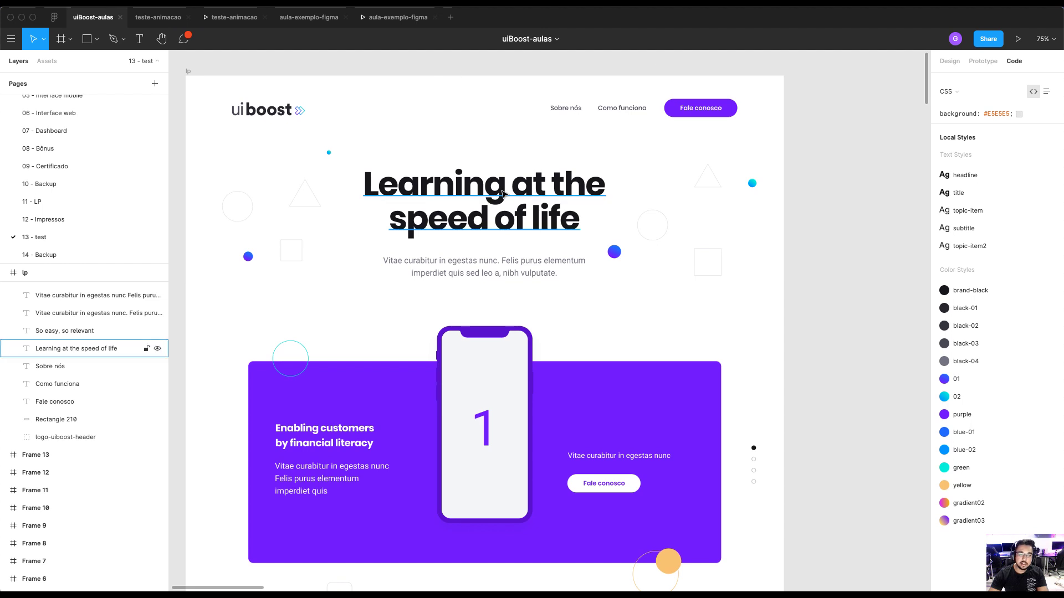
left_click(410, 171)
scroll(421, 182, "up", 1)
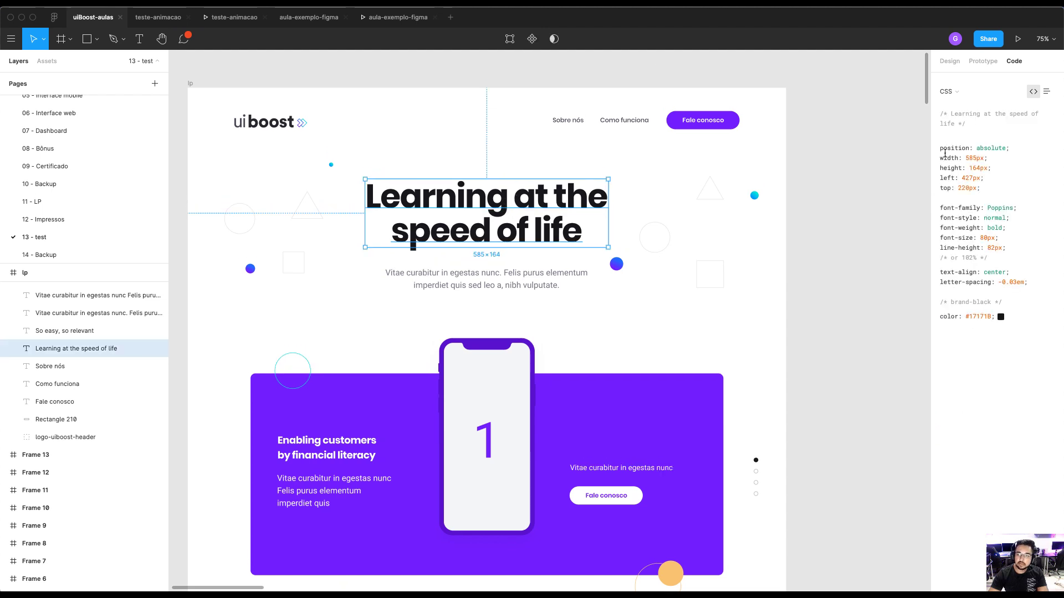
left_click_drag(945, 153, 938, 234)
left_click(958, 218)
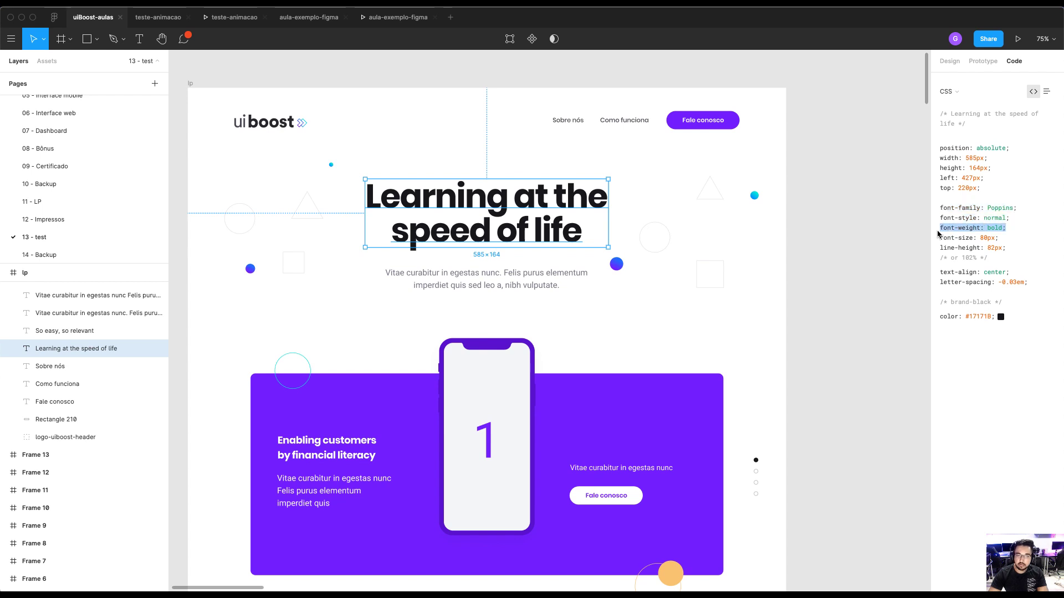
left_click_drag(1003, 241, 938, 237)
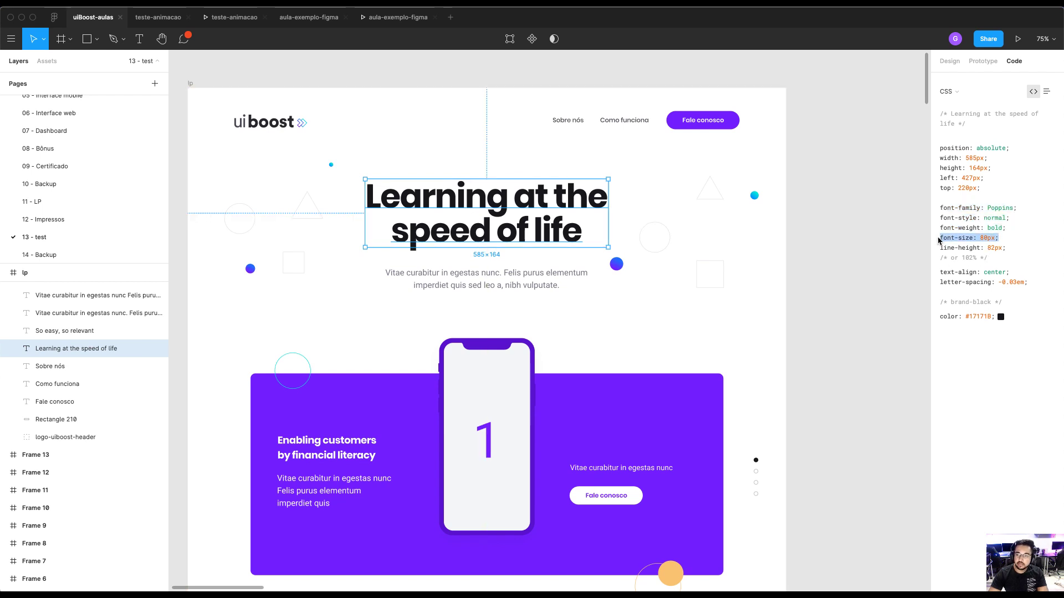
left_click_drag(566, 204, 601, 199)
key("ctrl+z")
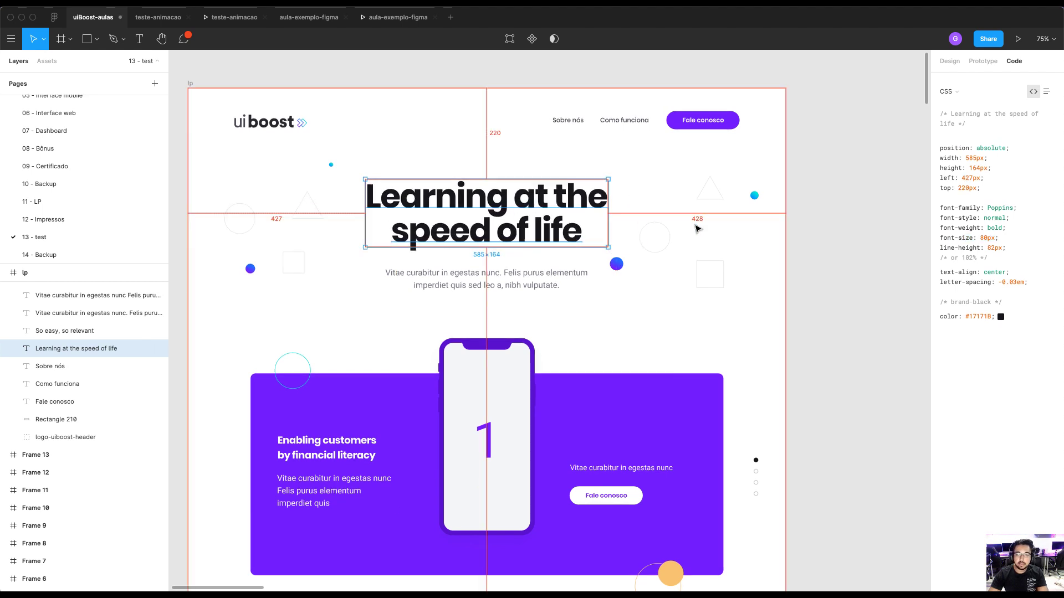
Inspect the CSS of the paragraph below the headline and measure the spacing between the two texts
left_click(520, 280)
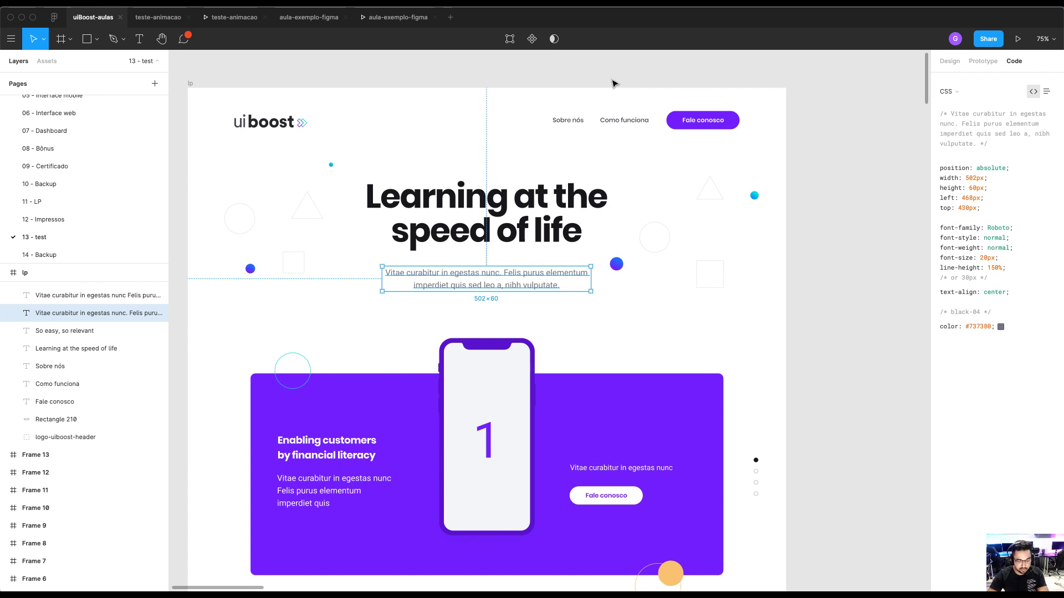
key("alt")
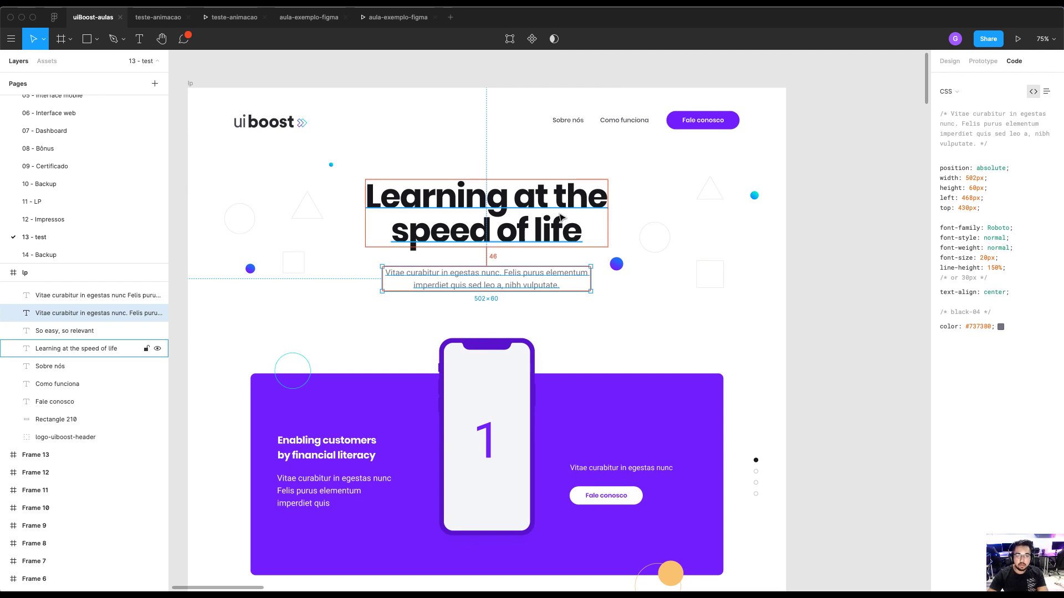
scroll(592, 252, "up", 1)
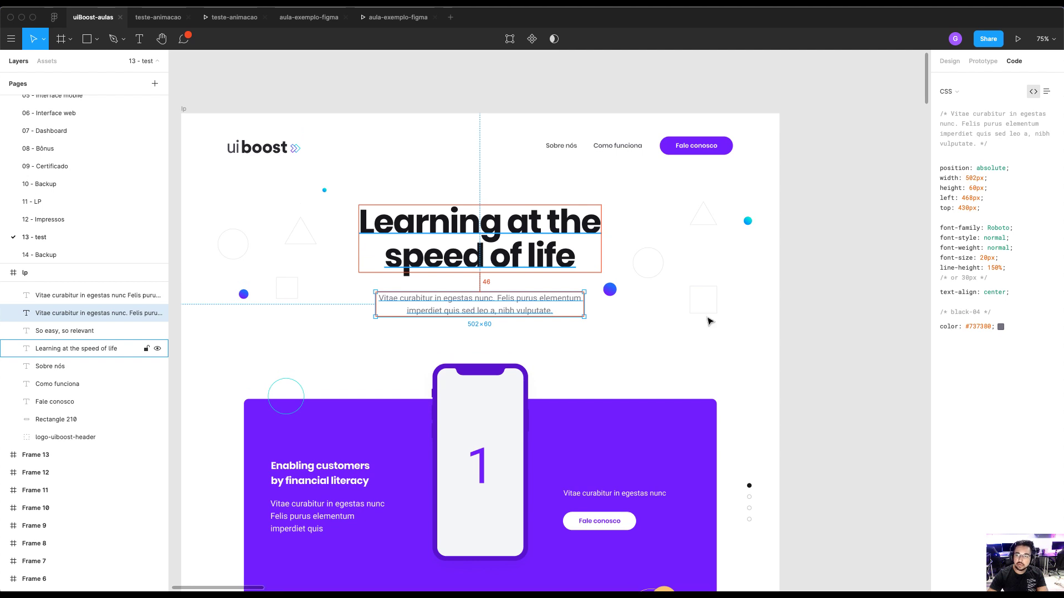
left_click_drag(944, 119, 1016, 332)
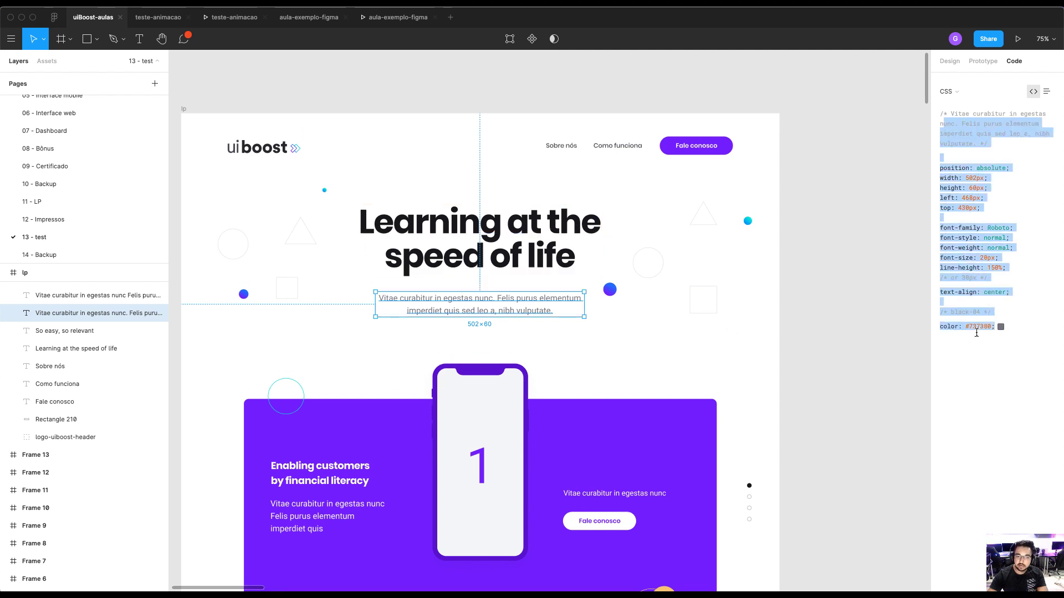
left_click(597, 181)
scroll(598, 181, "up", 1)
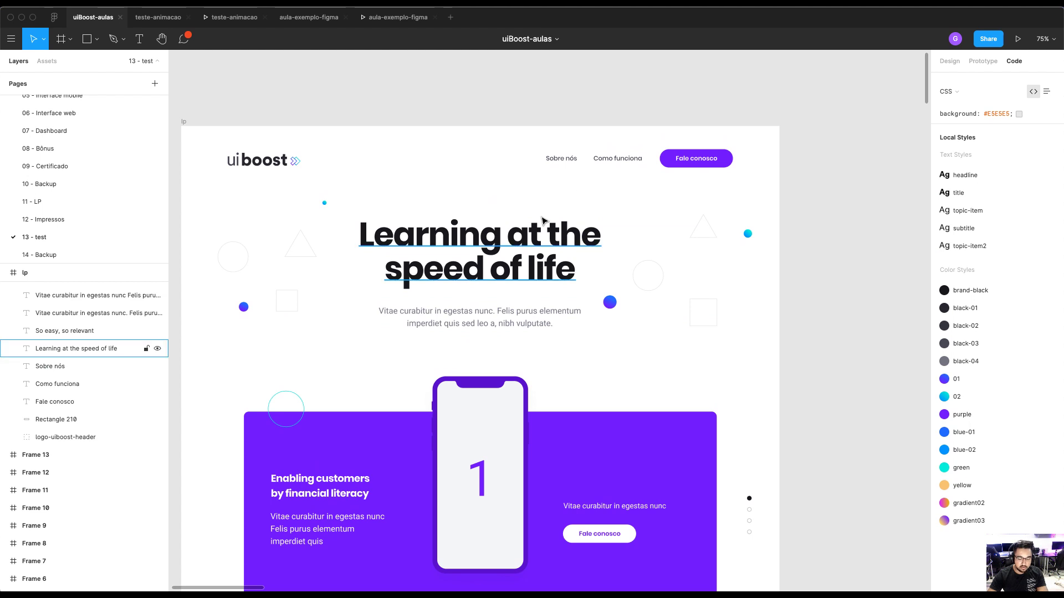
Highlight the headline's CSS code from its position to its color property, and clear the selection
scroll(546, 215, "down", 1)
scroll(546, 214, "left", 1)
left_click(546, 215)
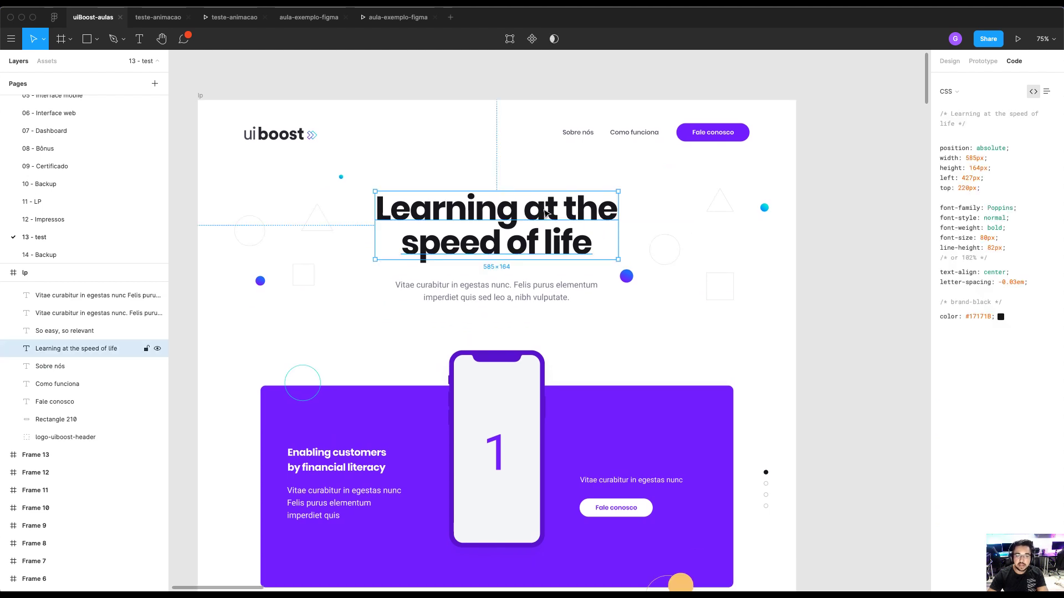
left_click_drag(966, 147, 1019, 324)
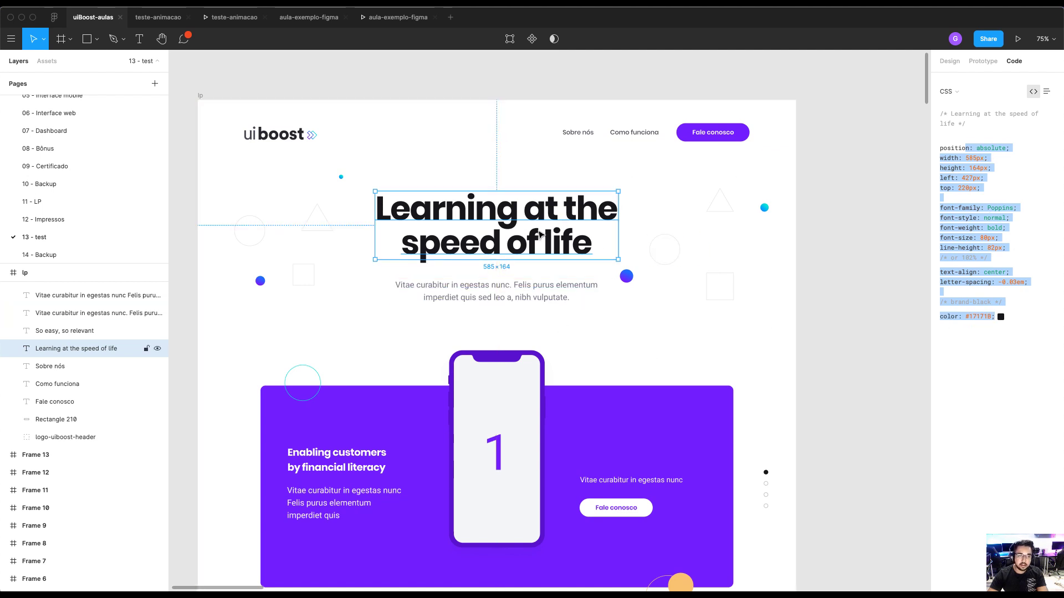
left_click(497, 159)
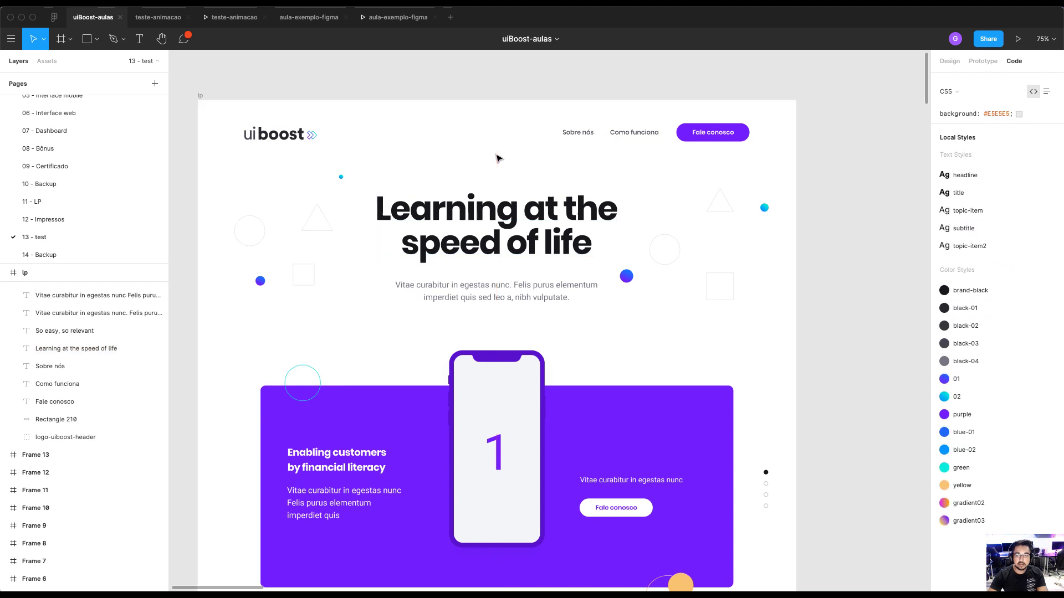
Examine the CSS and the design properties of the triangle outline beside the headline, and deselect it
left_click(317, 219)
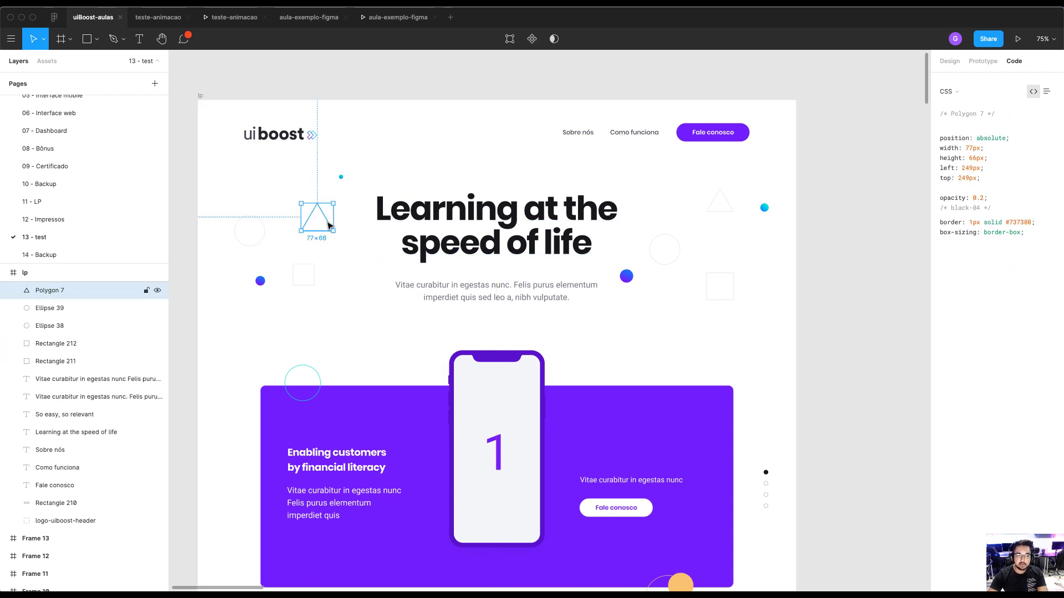
left_click(949, 61)
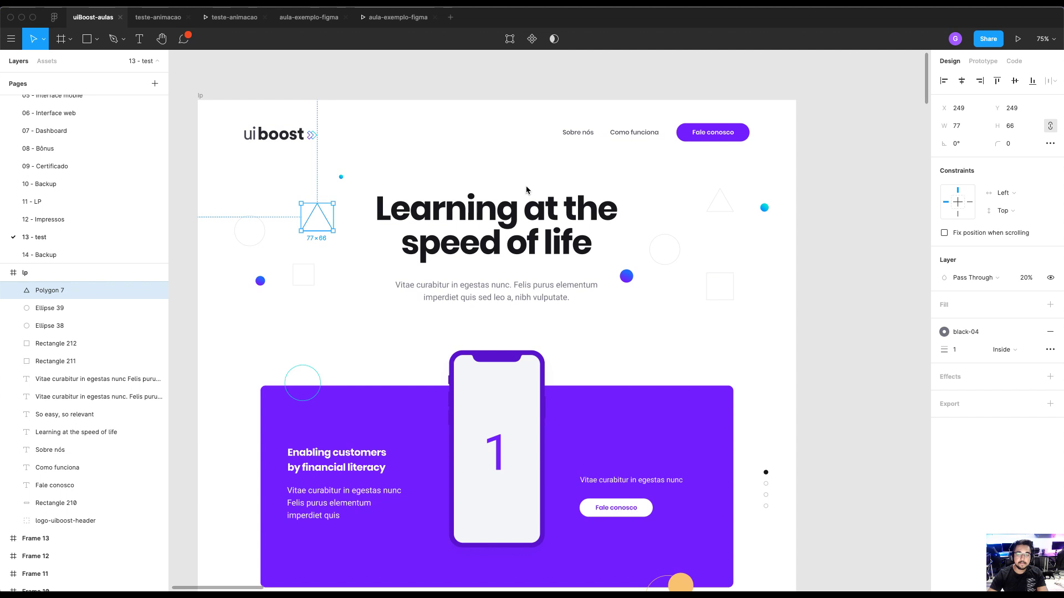
left_click(309, 272)
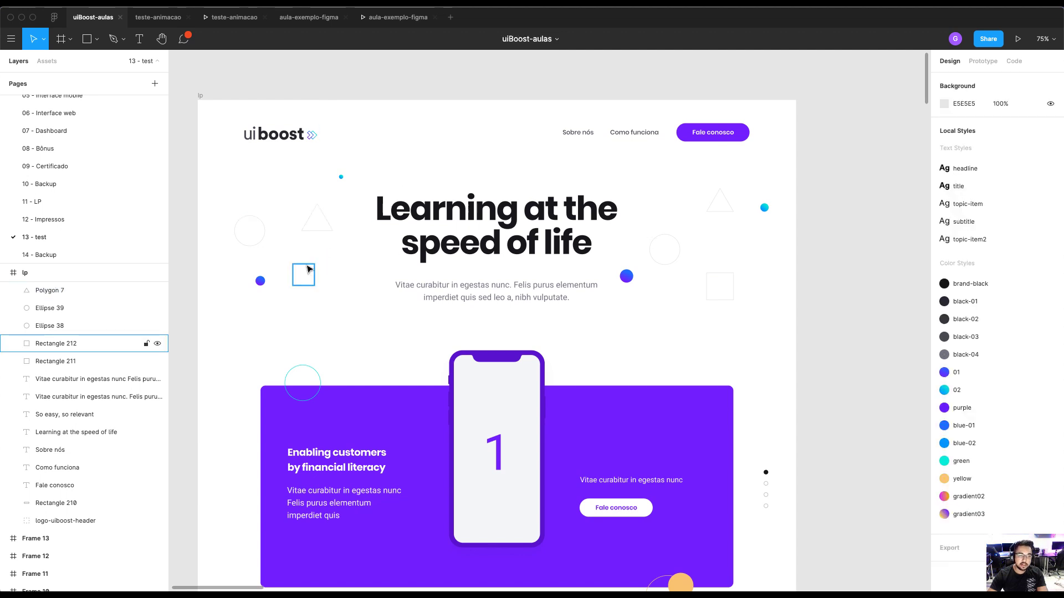
Add an SVG export setting to the small square outline below the triangle beside the headline, and deselect it
left_click(305, 273)
left_click(960, 404)
left_click(1030, 422)
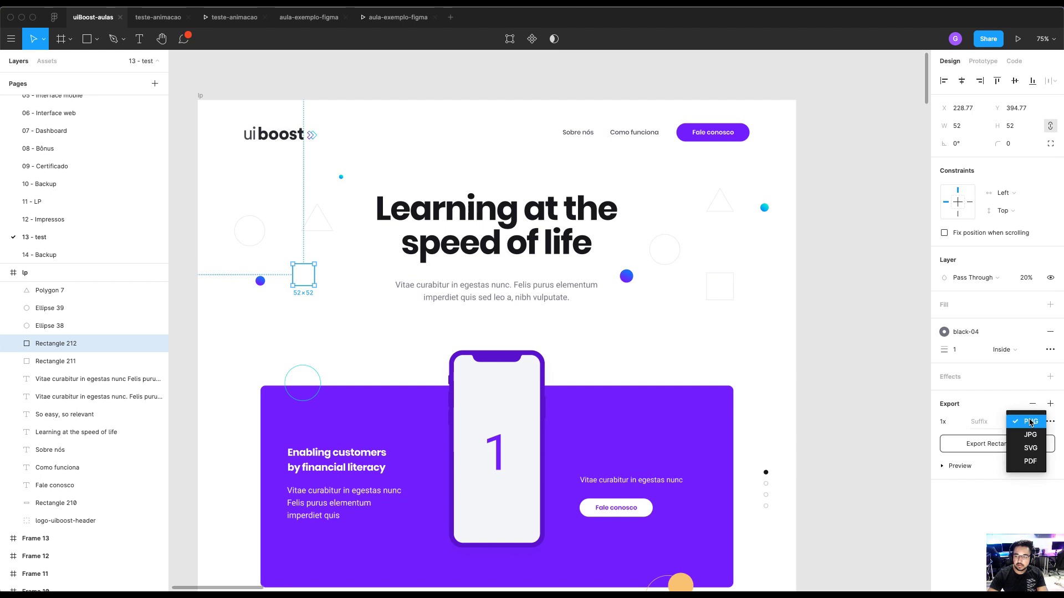
left_click(1031, 450)
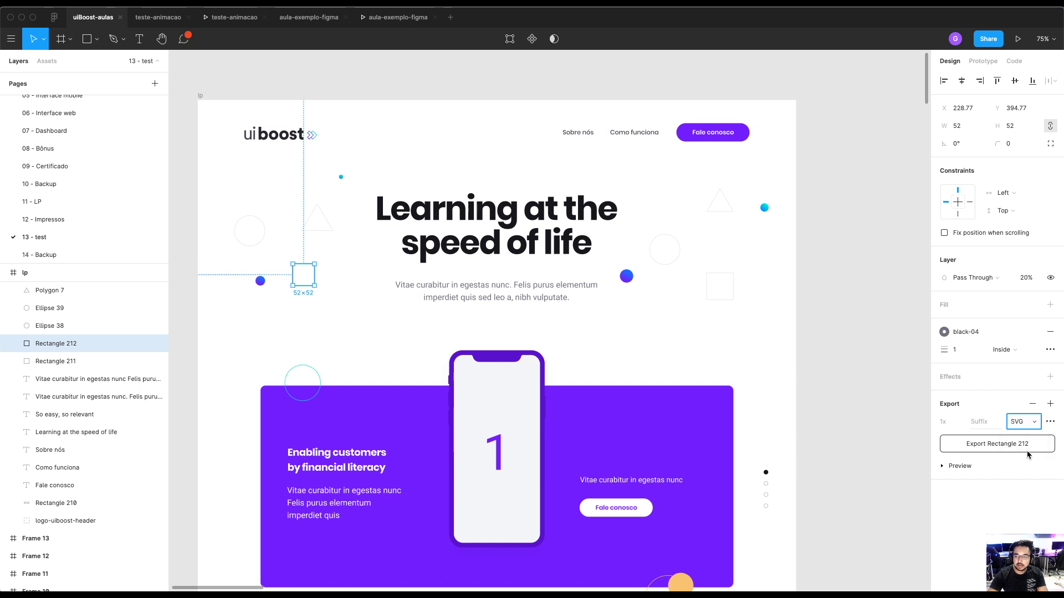
scroll(682, 308, "down", 2)
left_click(682, 309)
Inspect the CSS of the large purple rectangle behind the phone, highlight its background color code, and compare the table and code views
scroll(680, 277, "down", 3)
left_click_drag(679, 250, 670, 318)
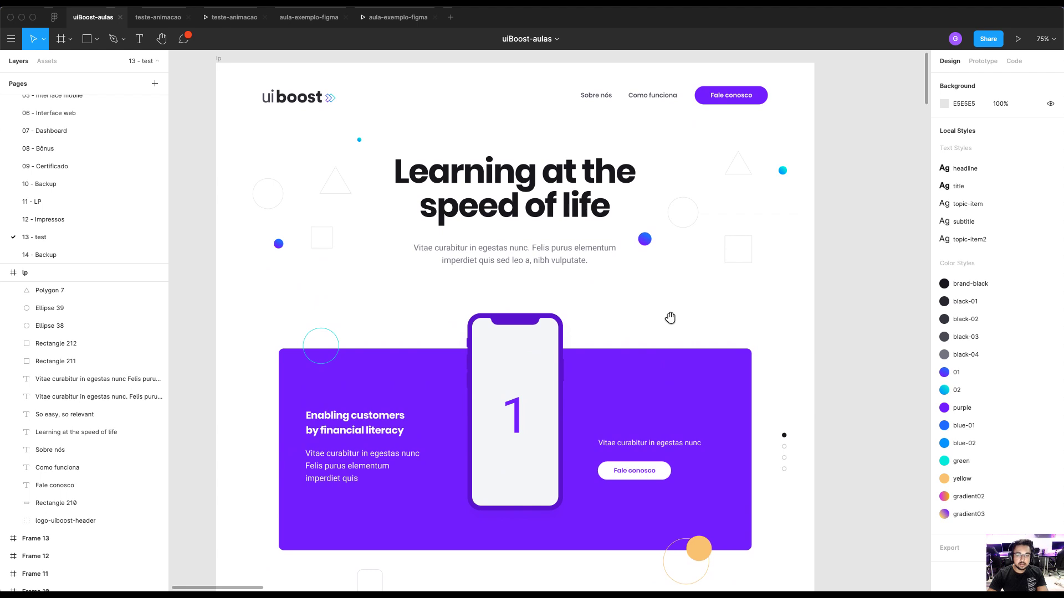
scroll(670, 318, "down", 1)
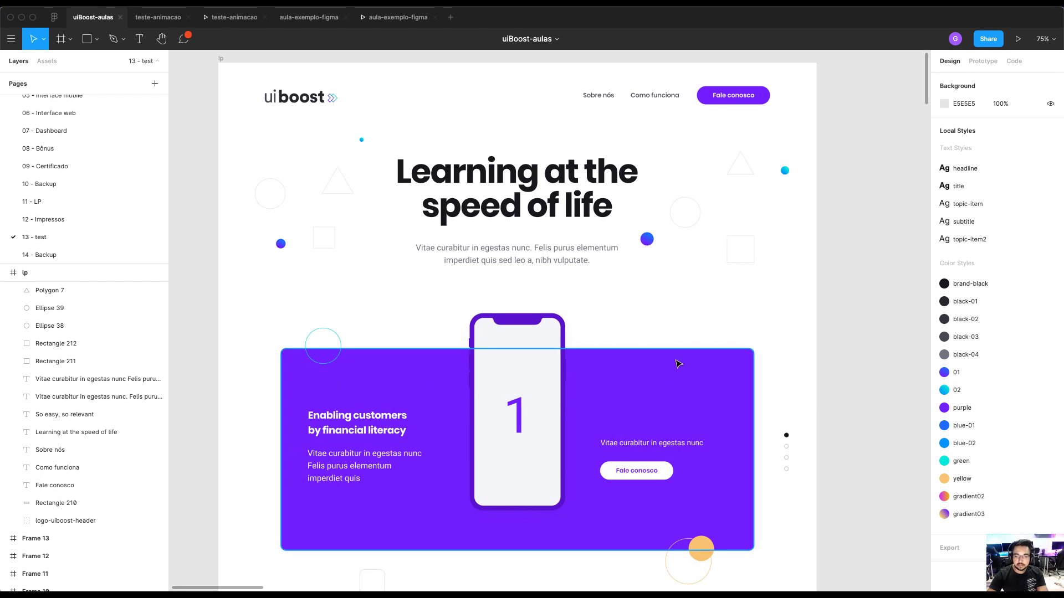
left_click(700, 368)
left_click_drag(700, 368, 682, 366)
left_click(1014, 61)
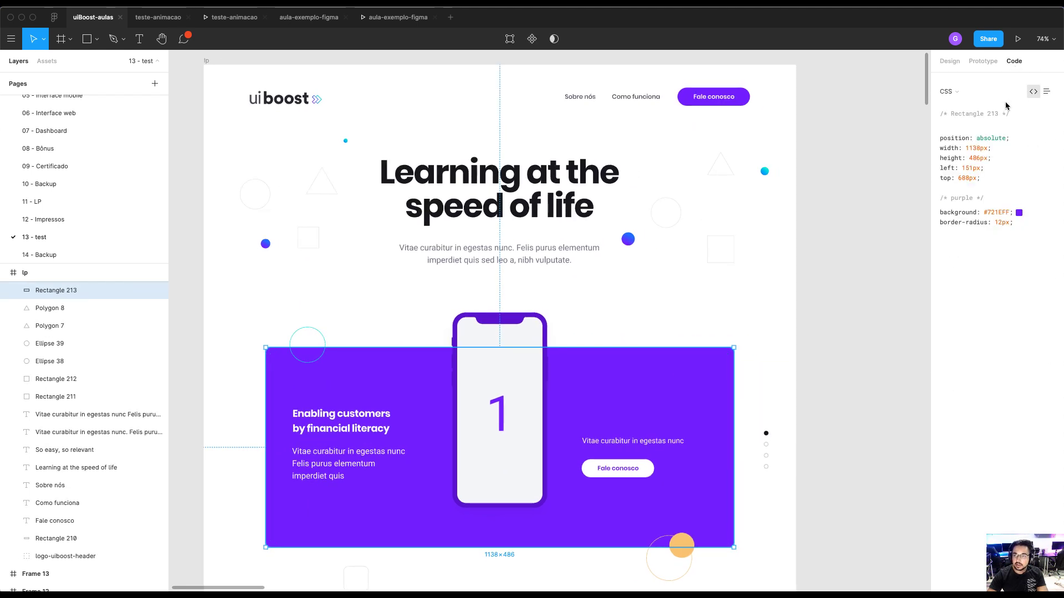
left_click_drag(1002, 214, 984, 214)
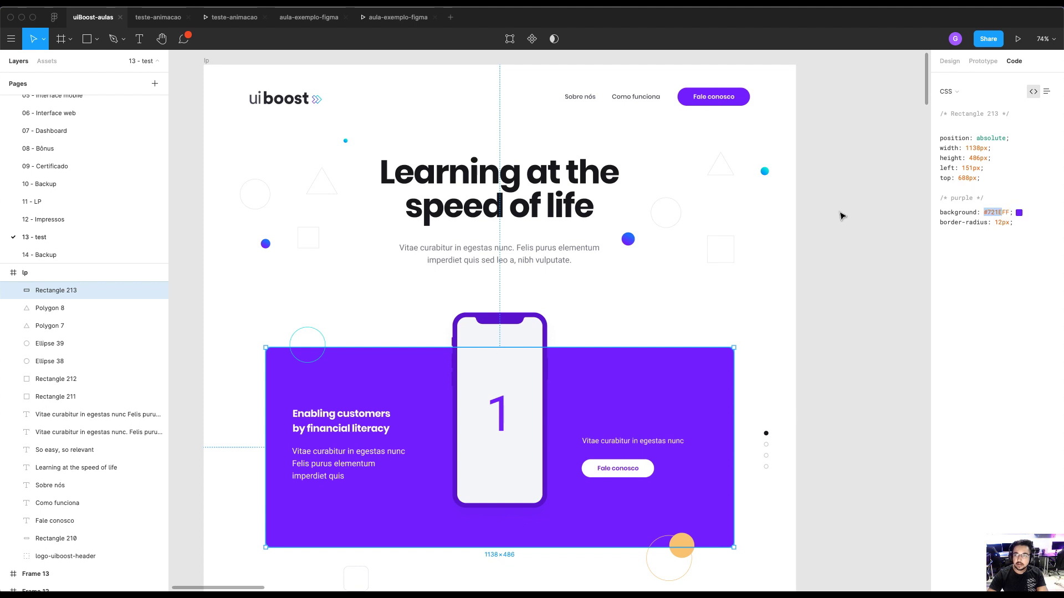
left_click(1048, 92)
left_click(1034, 91)
Measure the headline's distances to the frame edges and replace its word "Learning" with "Start"
left_click(530, 183)
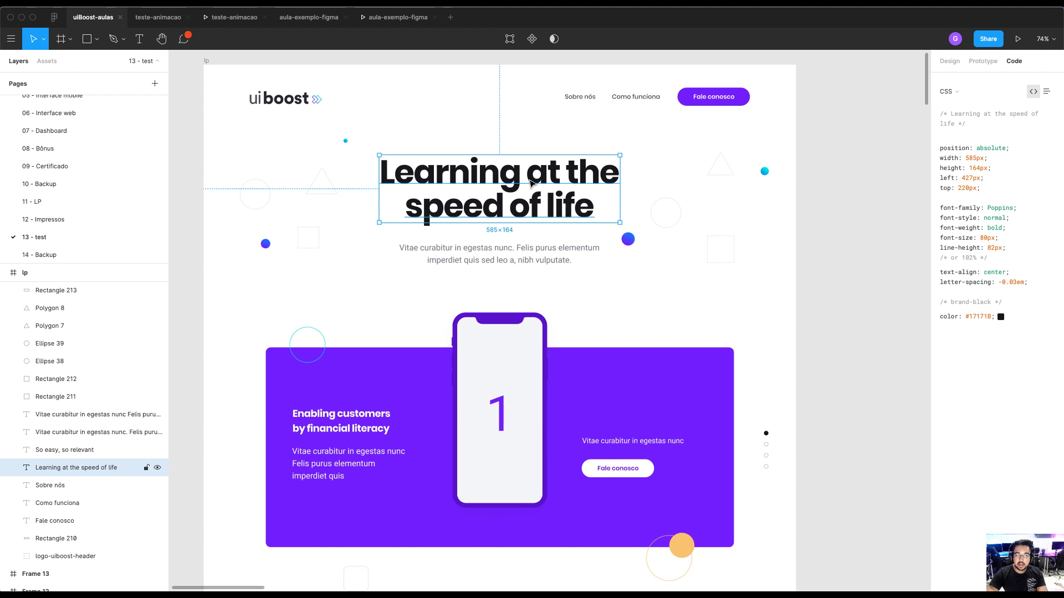
key("alt")
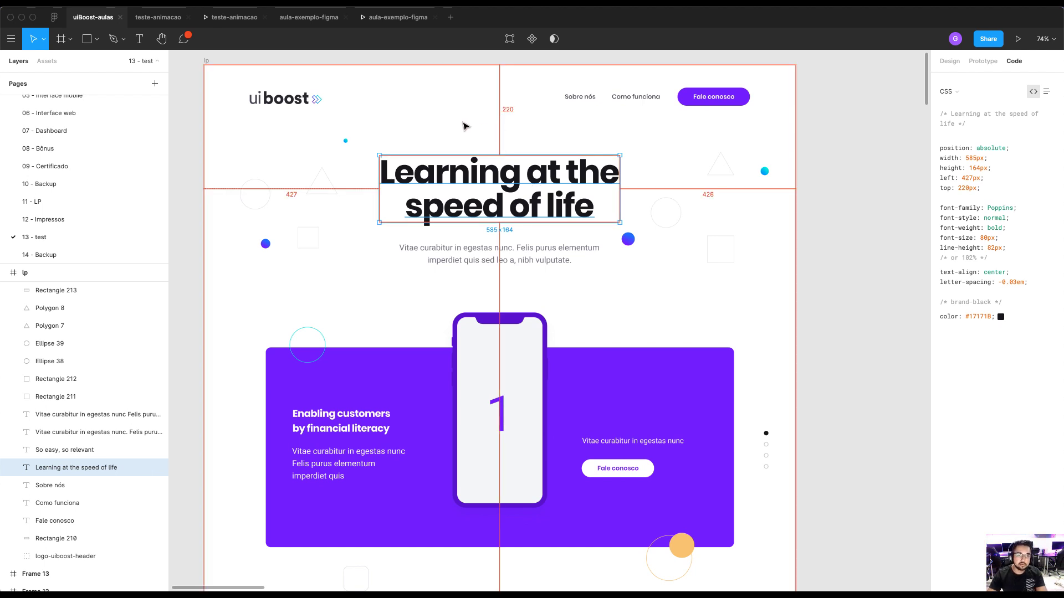
double_click(559, 189)
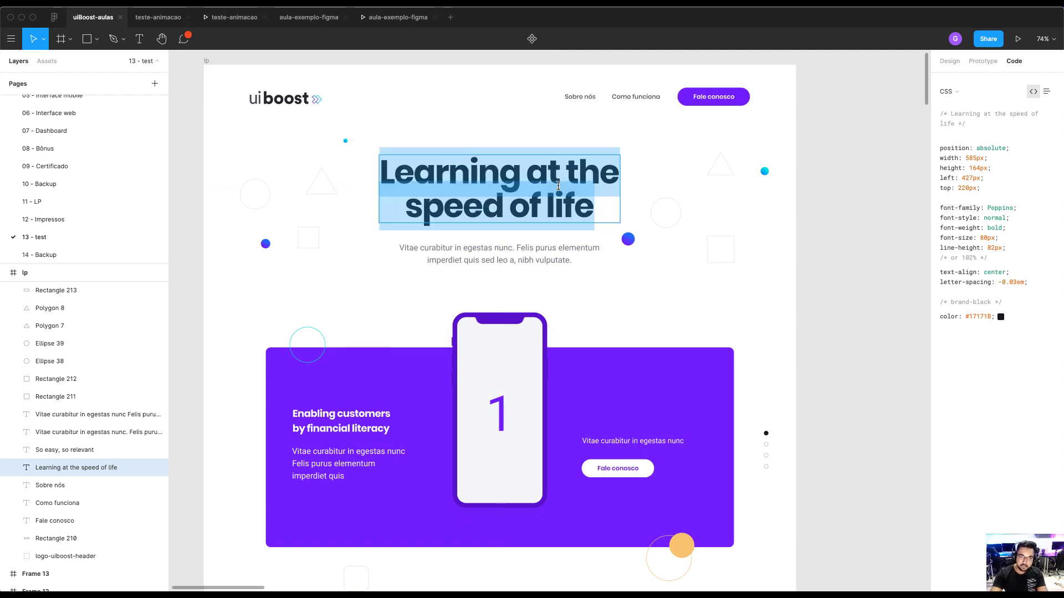
key("Left")
key("alt+shift+Right")
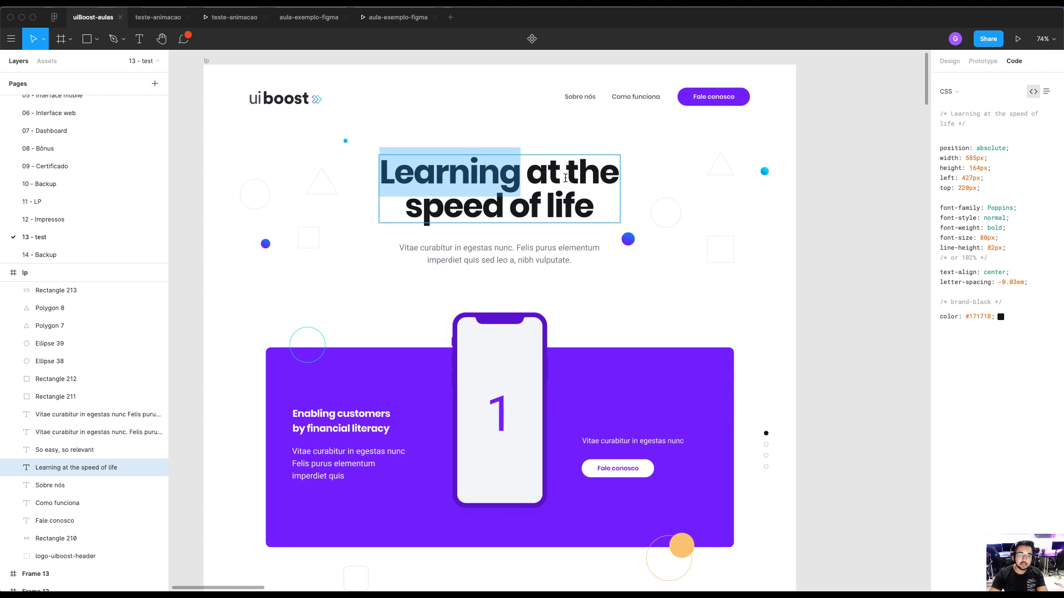
type("Start")
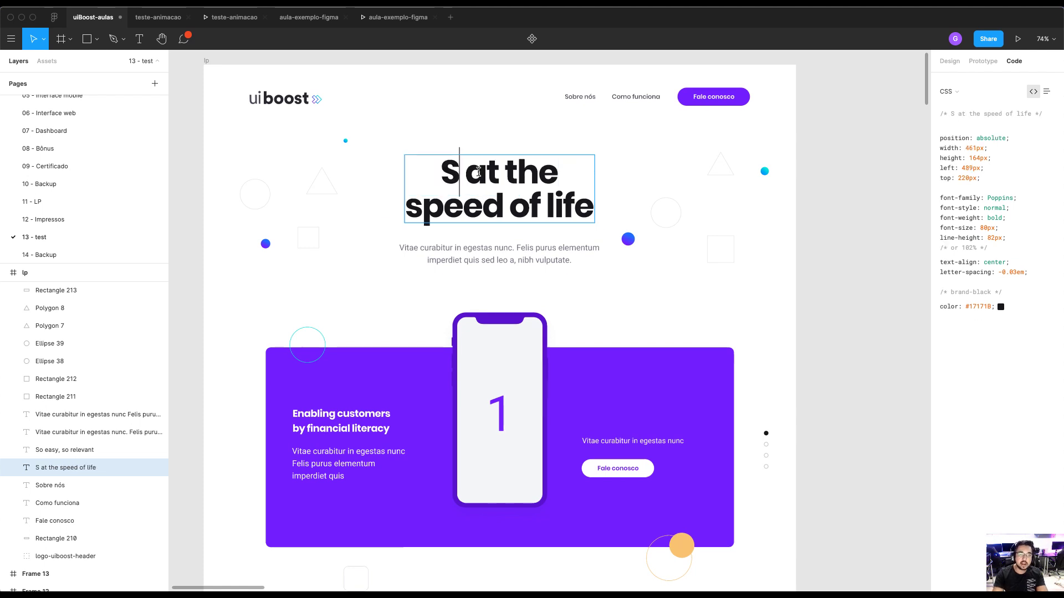
key("Escape")
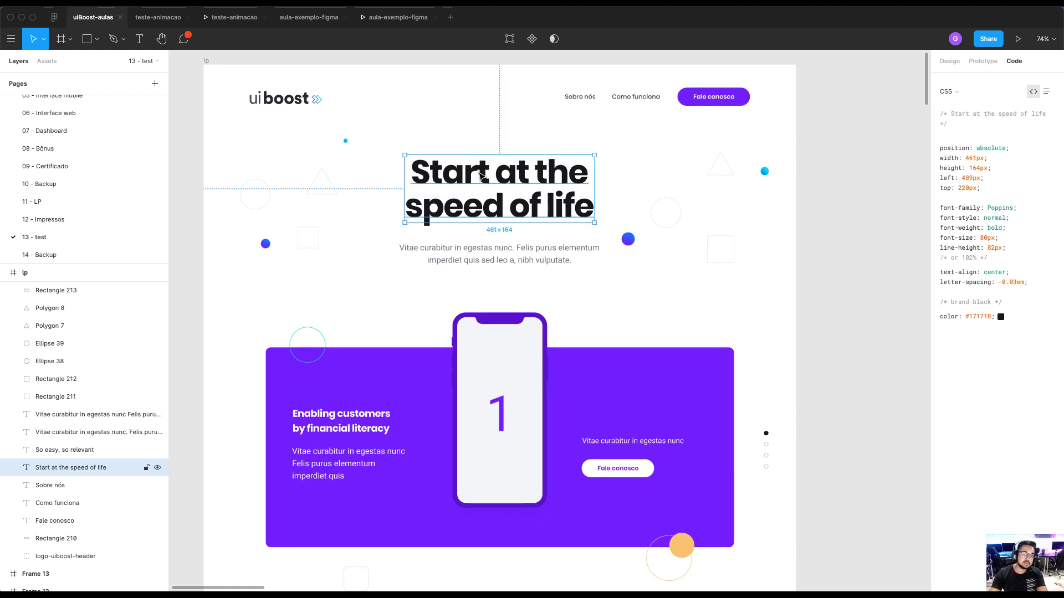
left_click(515, 131)
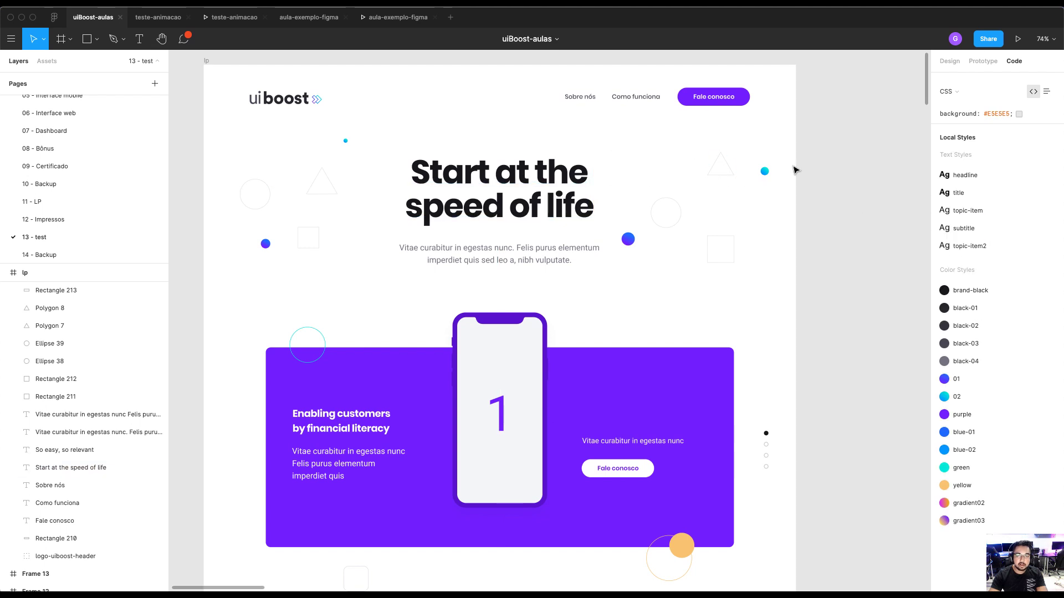
Inspect the CSS of the "Start at the speed of life" headline and measure its distances to the frame edges
left_click(562, 184)
key("alt")
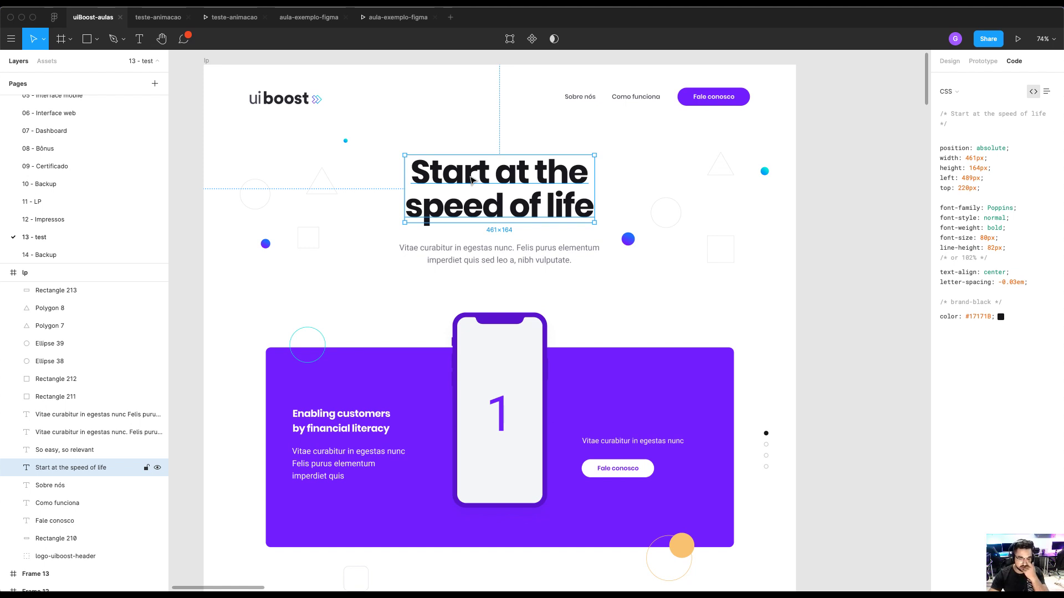
scroll(470, 179, "right", 2)
key("Return")
left_click(417, 171)
double_click(417, 171)
scroll(840, 145, "left", 1)
key("Escape")
key("alt")
scroll(670, 210, "down", 5)
scroll(669, 211, "up", 6)
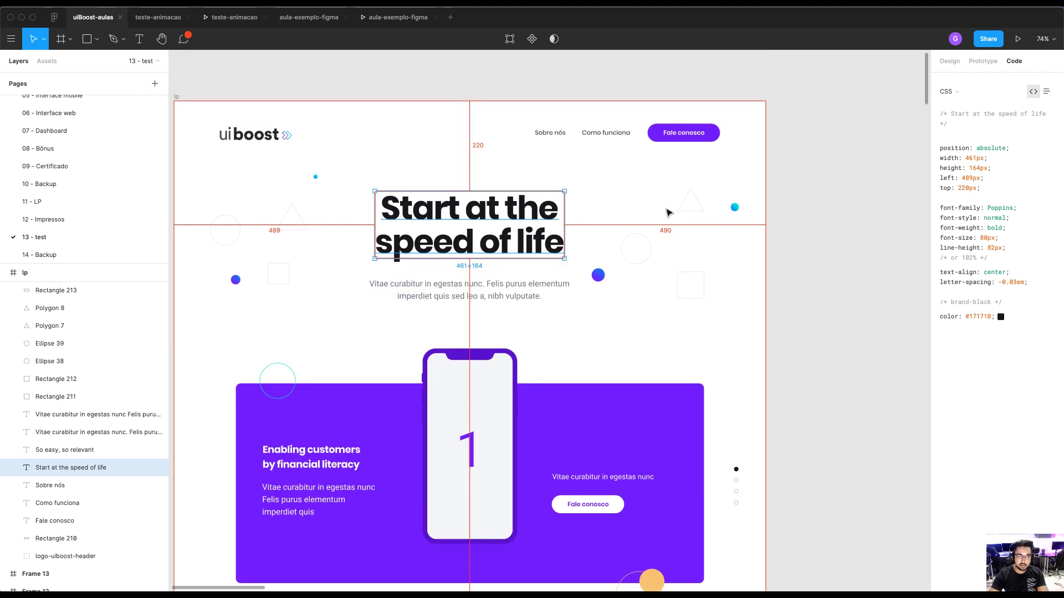
scroll(667, 210, "left", 5)
key("Escape")
Look over the landing page down to the cards and footer, and check the paragraph in the tall card
left_click_drag(577, 79, 541, 88)
scroll(543, 222, "down", 5)
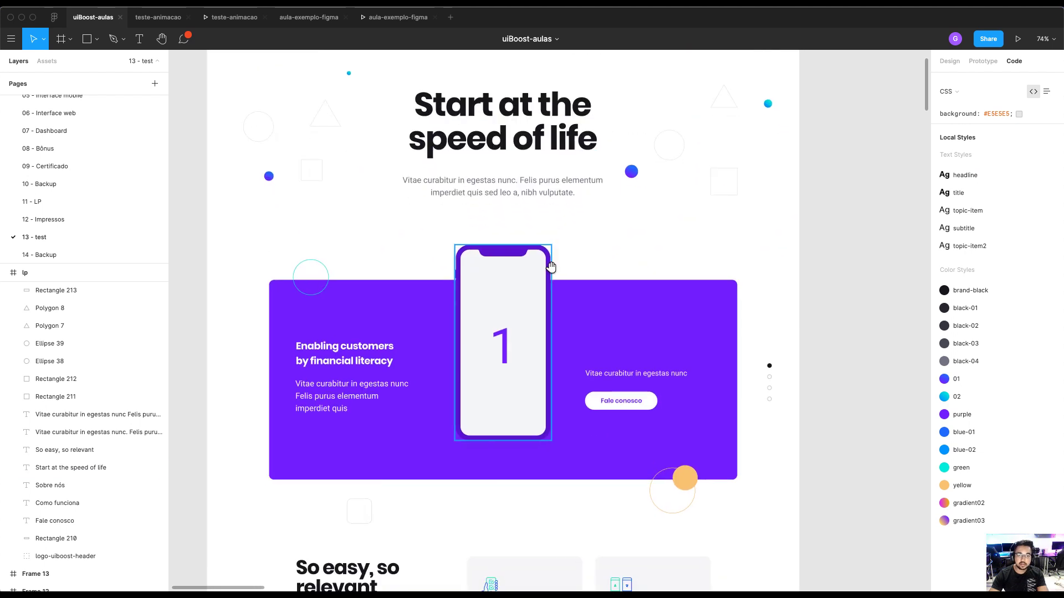
scroll(550, 268, "down", 15)
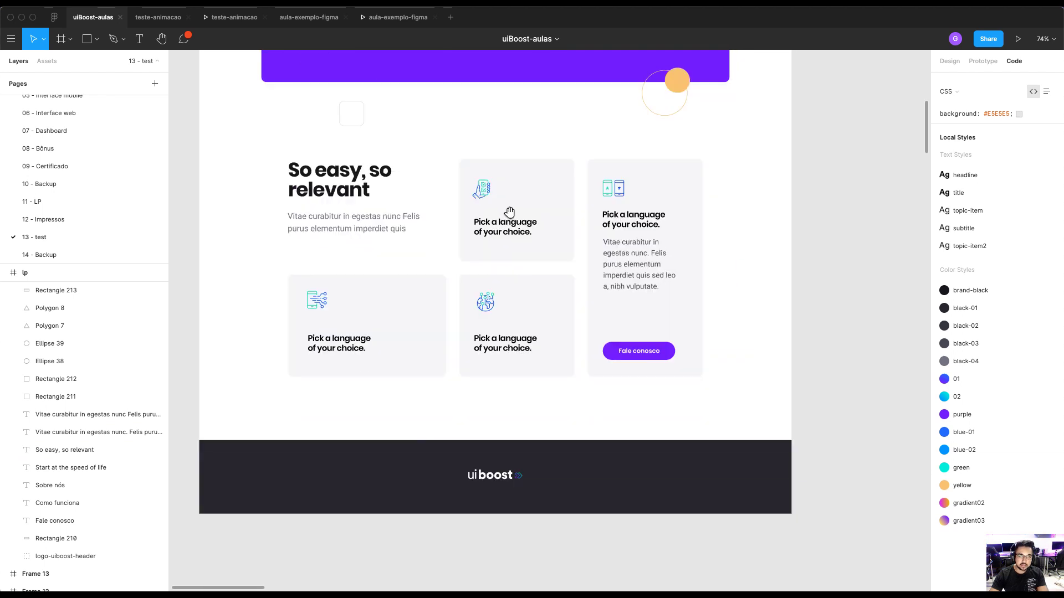
scroll(498, 239, "down", 3)
scroll(477, 287, "up", 3)
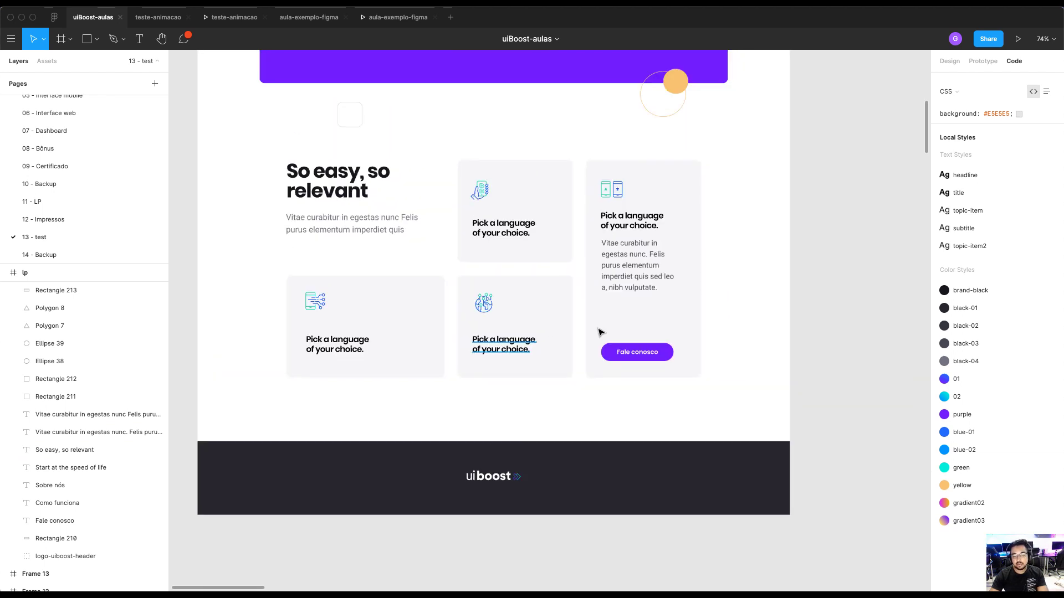
left_click(621, 249)
left_click(814, 209)
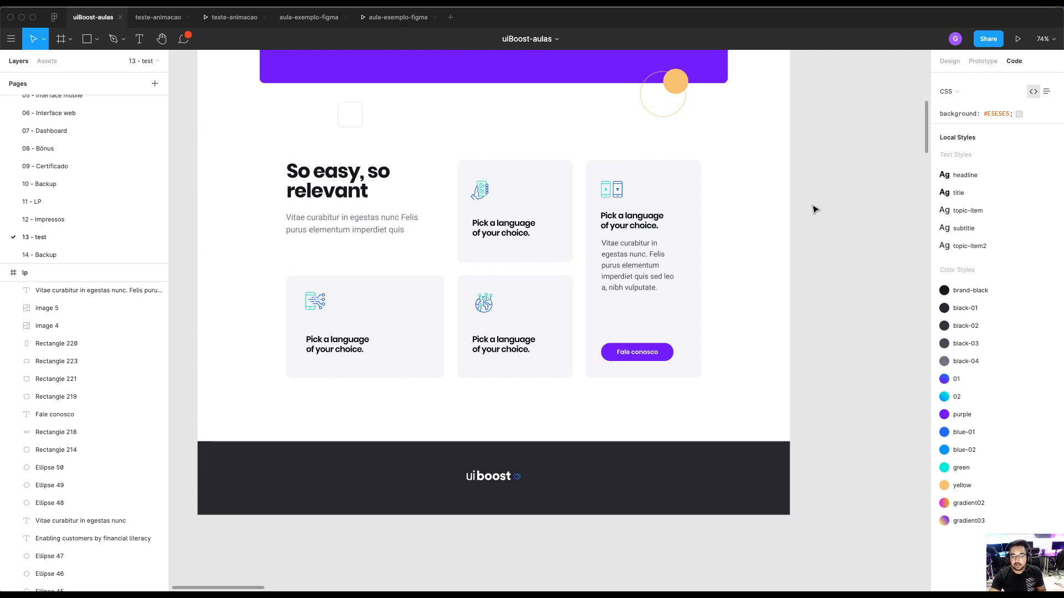